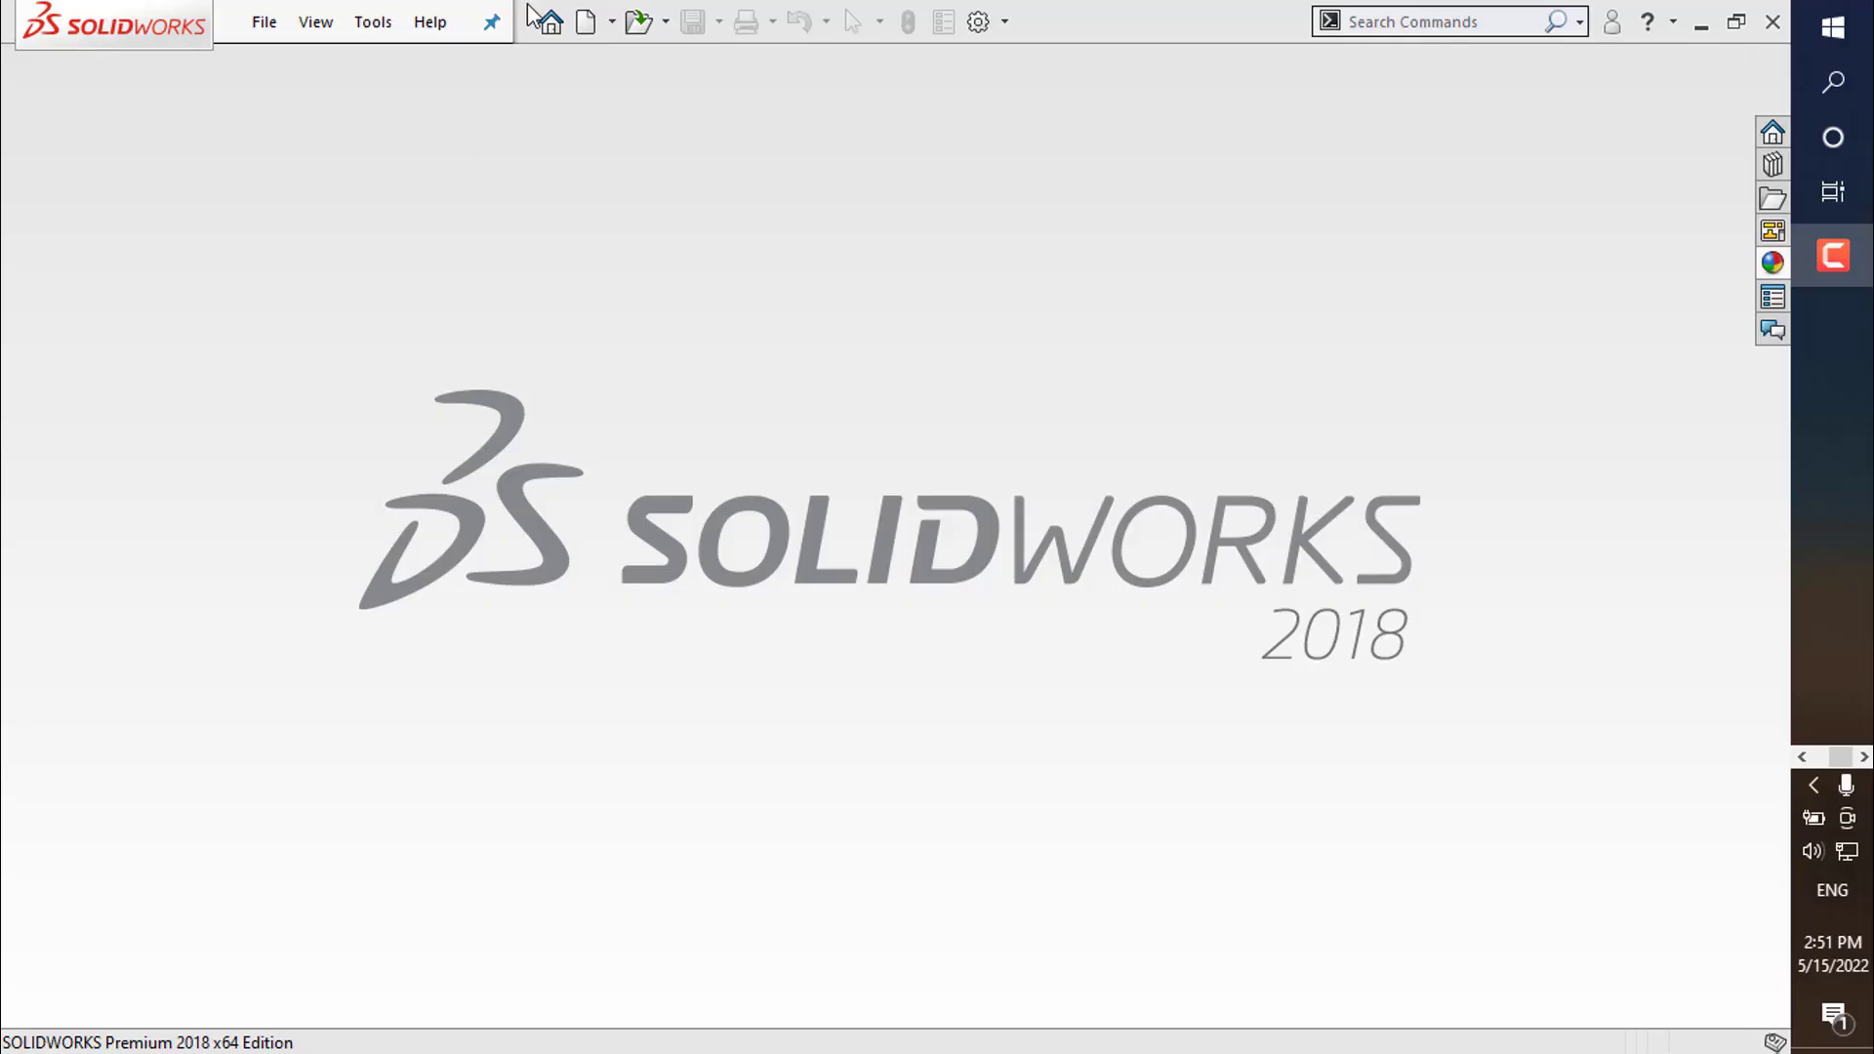
- Create a new blank part document, Part1
click(586, 22)
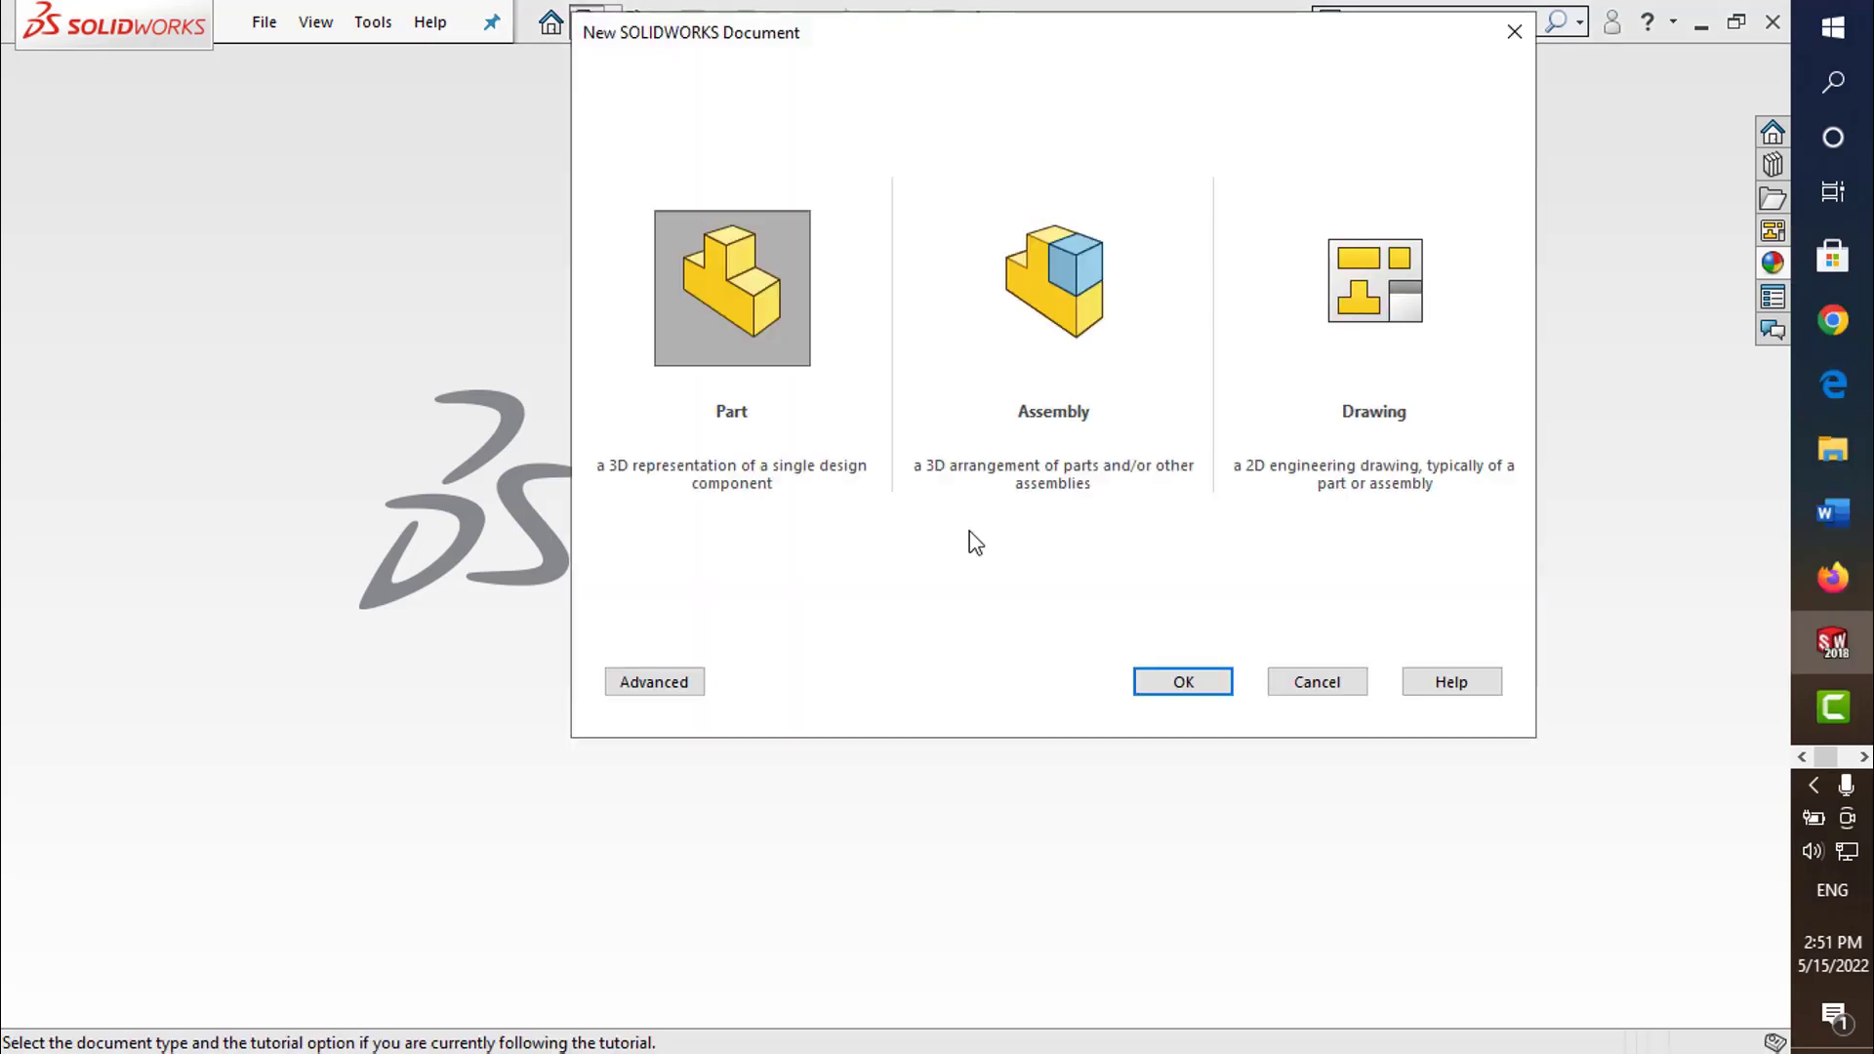
click(1200, 687)
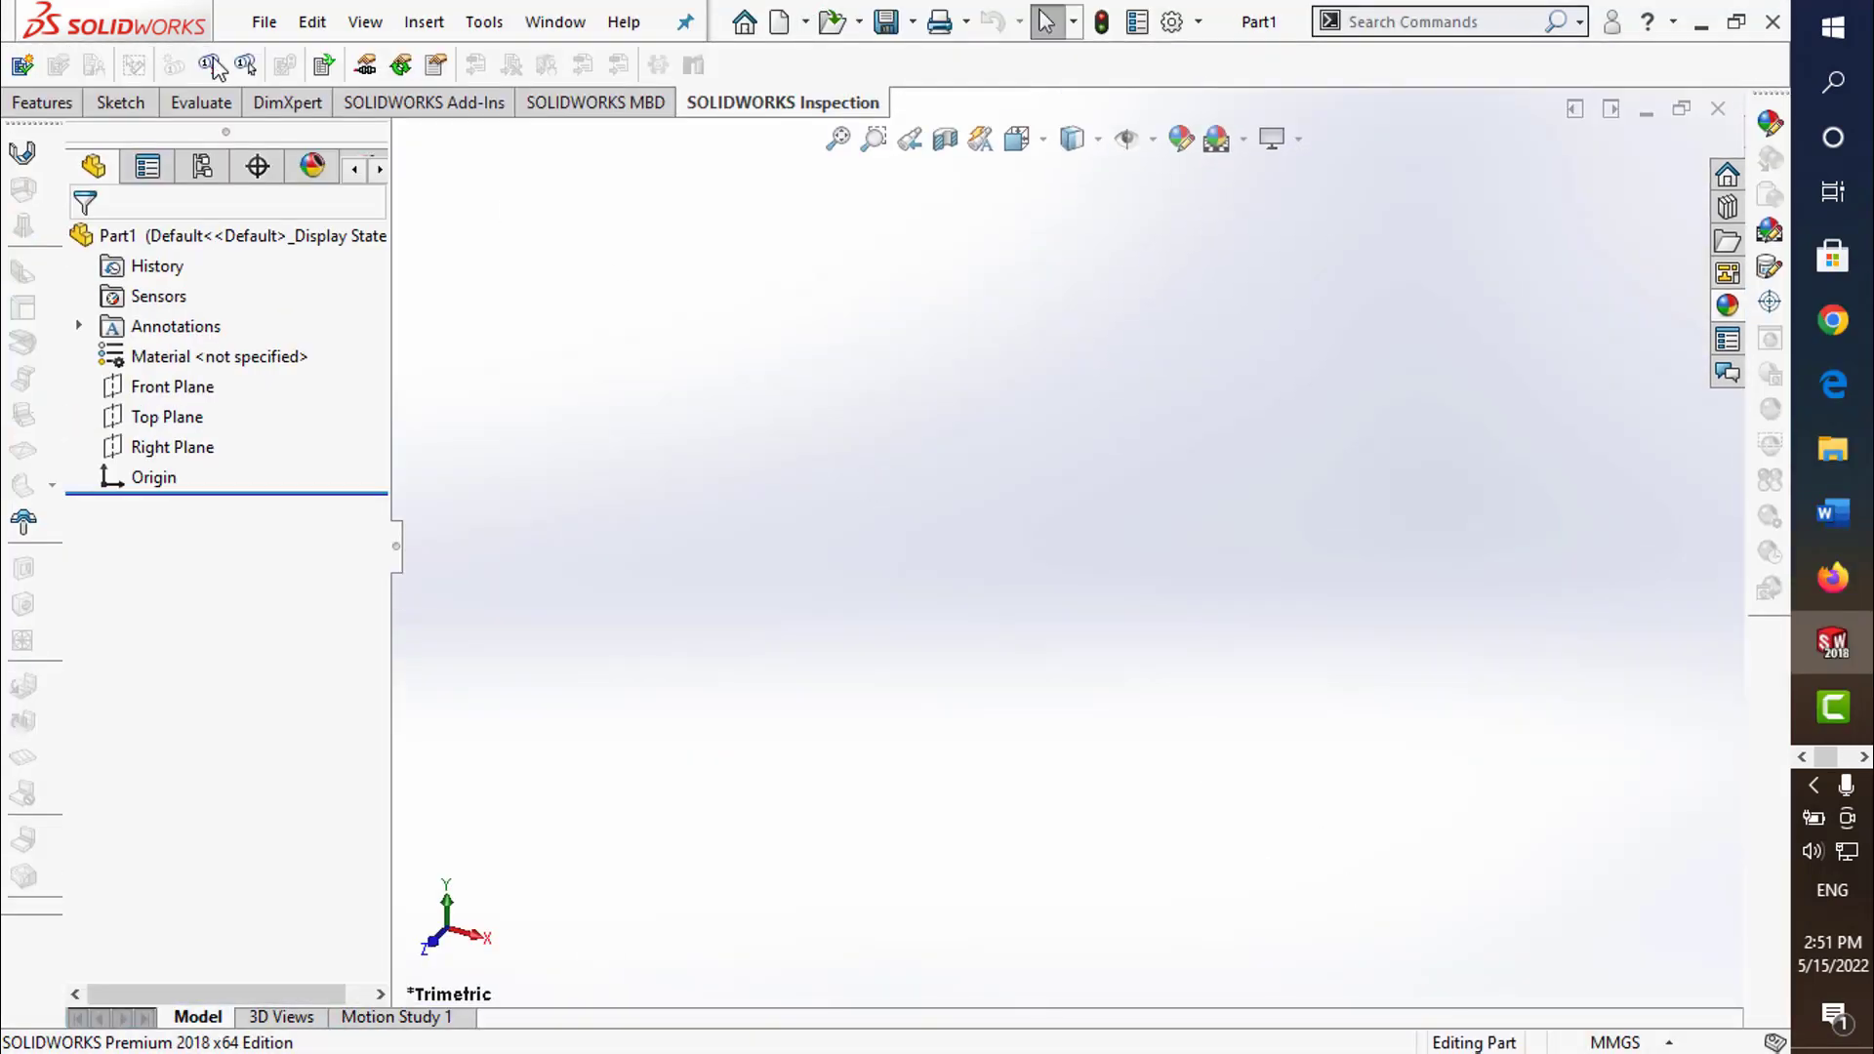
- Start a sketch on the Top Plane with a centre rectangle at the origin
click(114, 104)
click(26, 64)
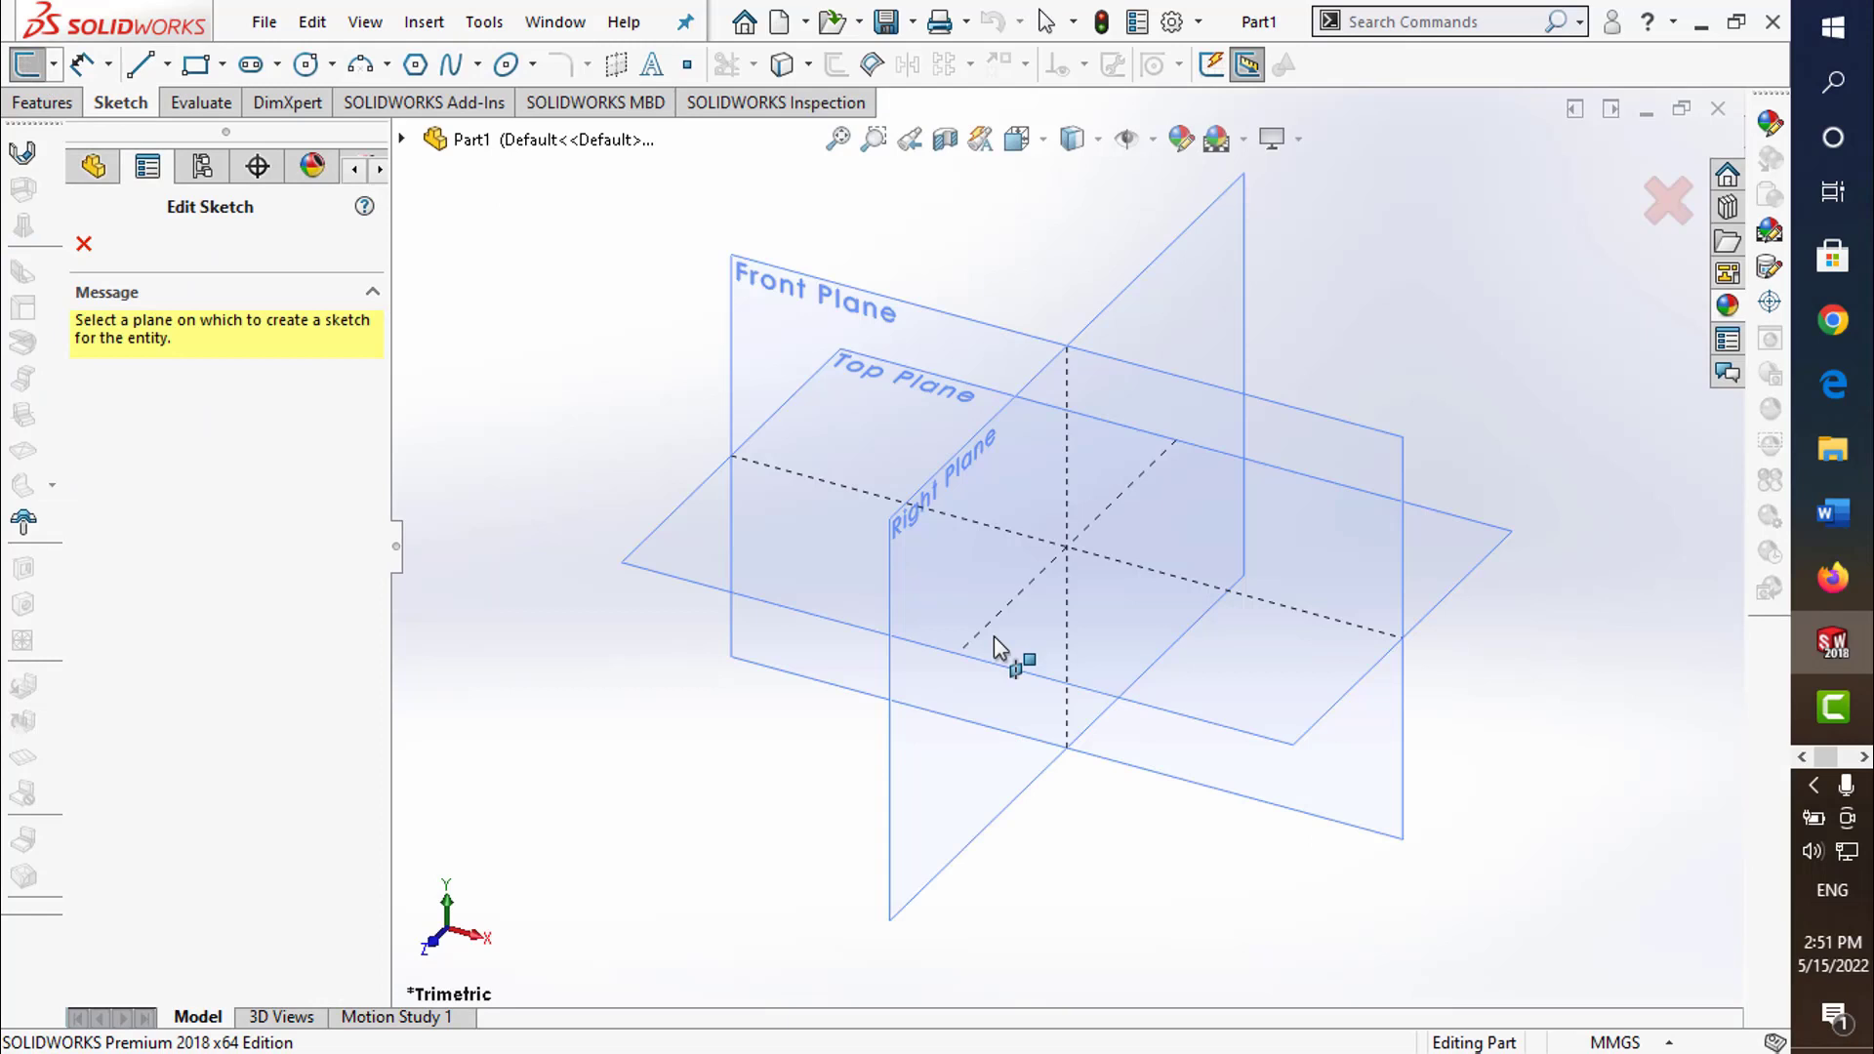
click(1472, 556)
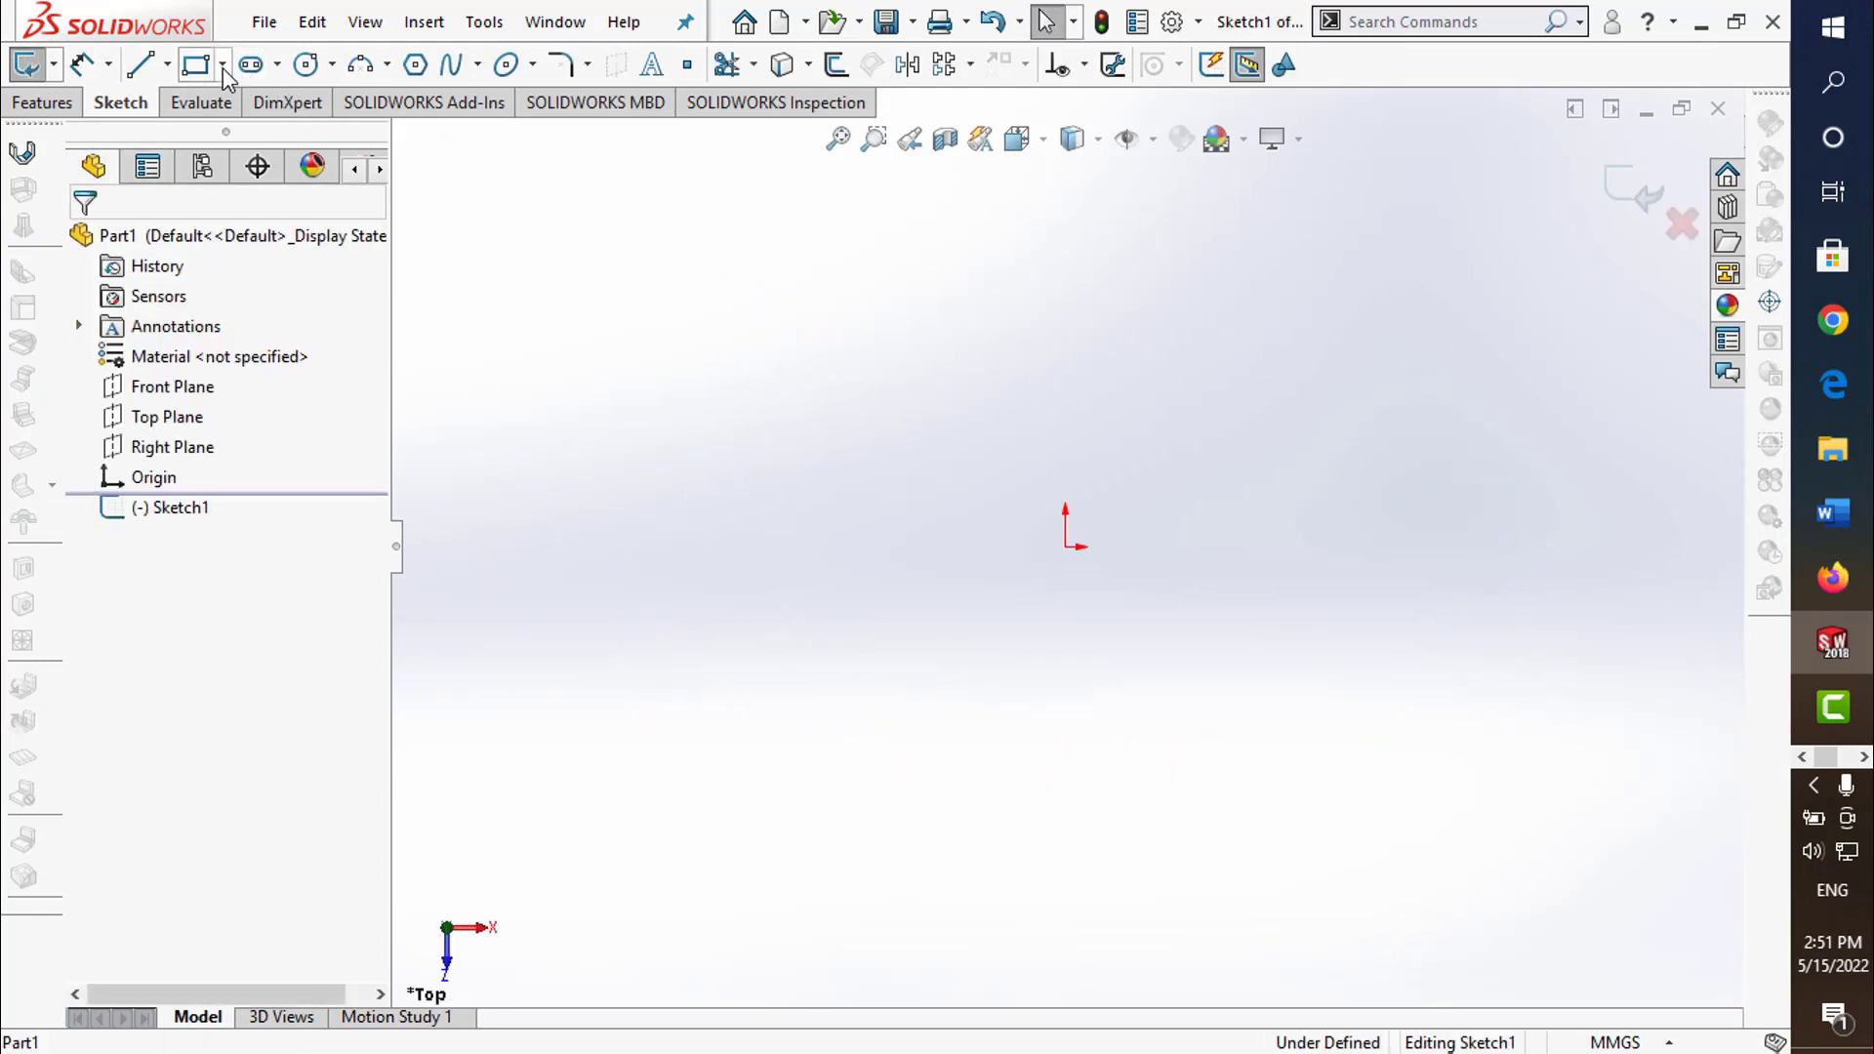
click(222, 66)
click(235, 134)
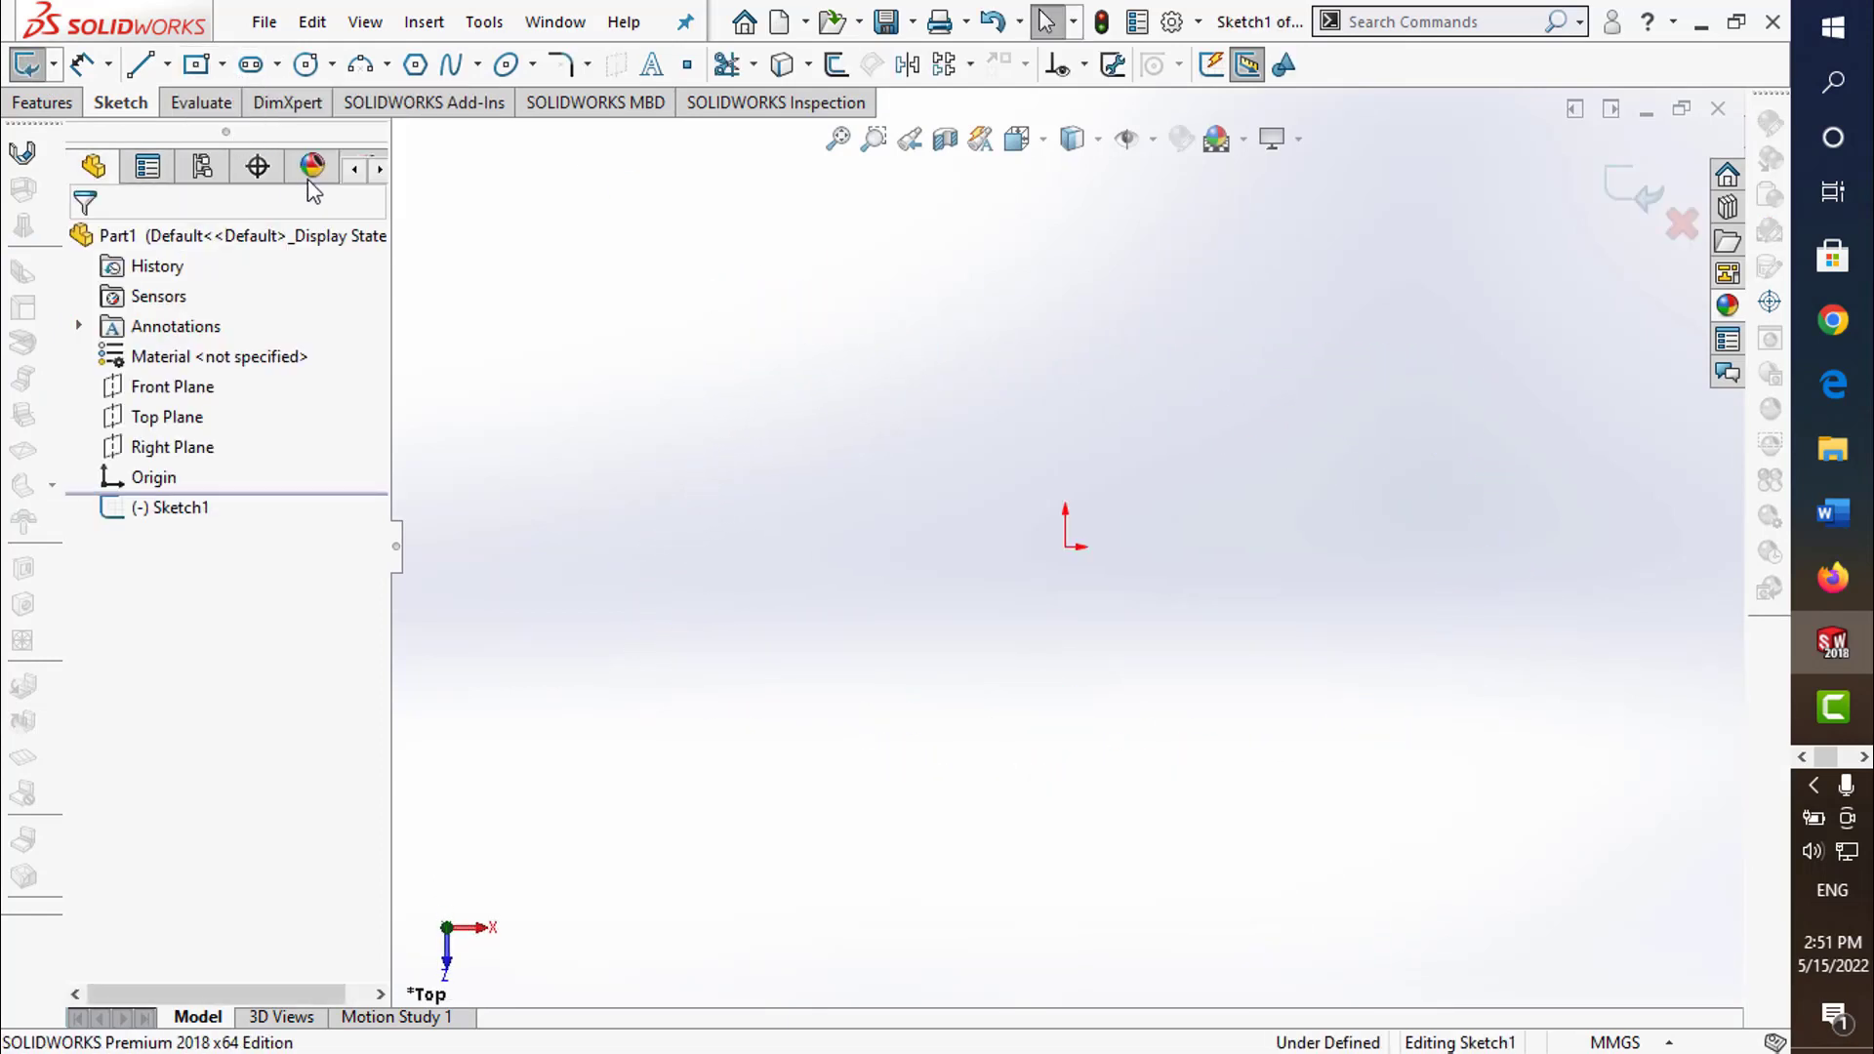
click(1065, 546)
click(1146, 349)
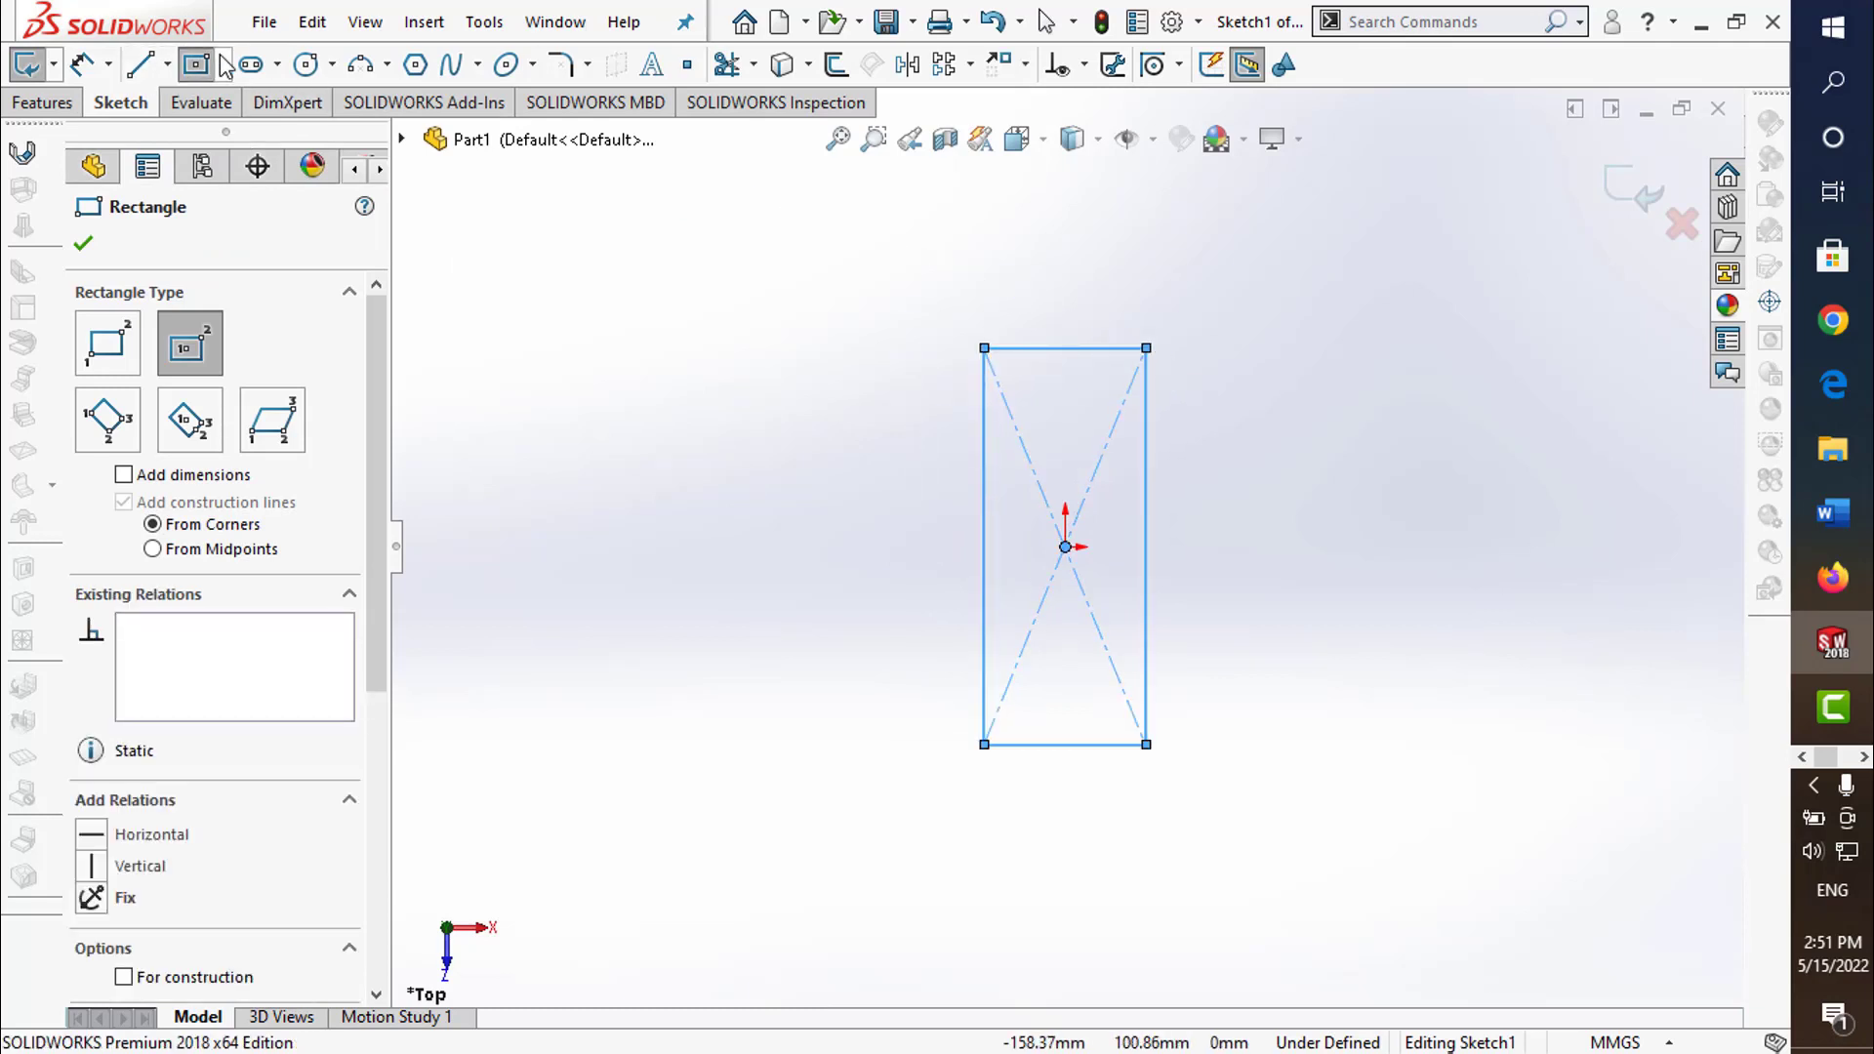
- Add corner rectangles: a wide one above the main rectangle and a small one at lower left
click(226, 67)
click(244, 96)
click(1099, 348)
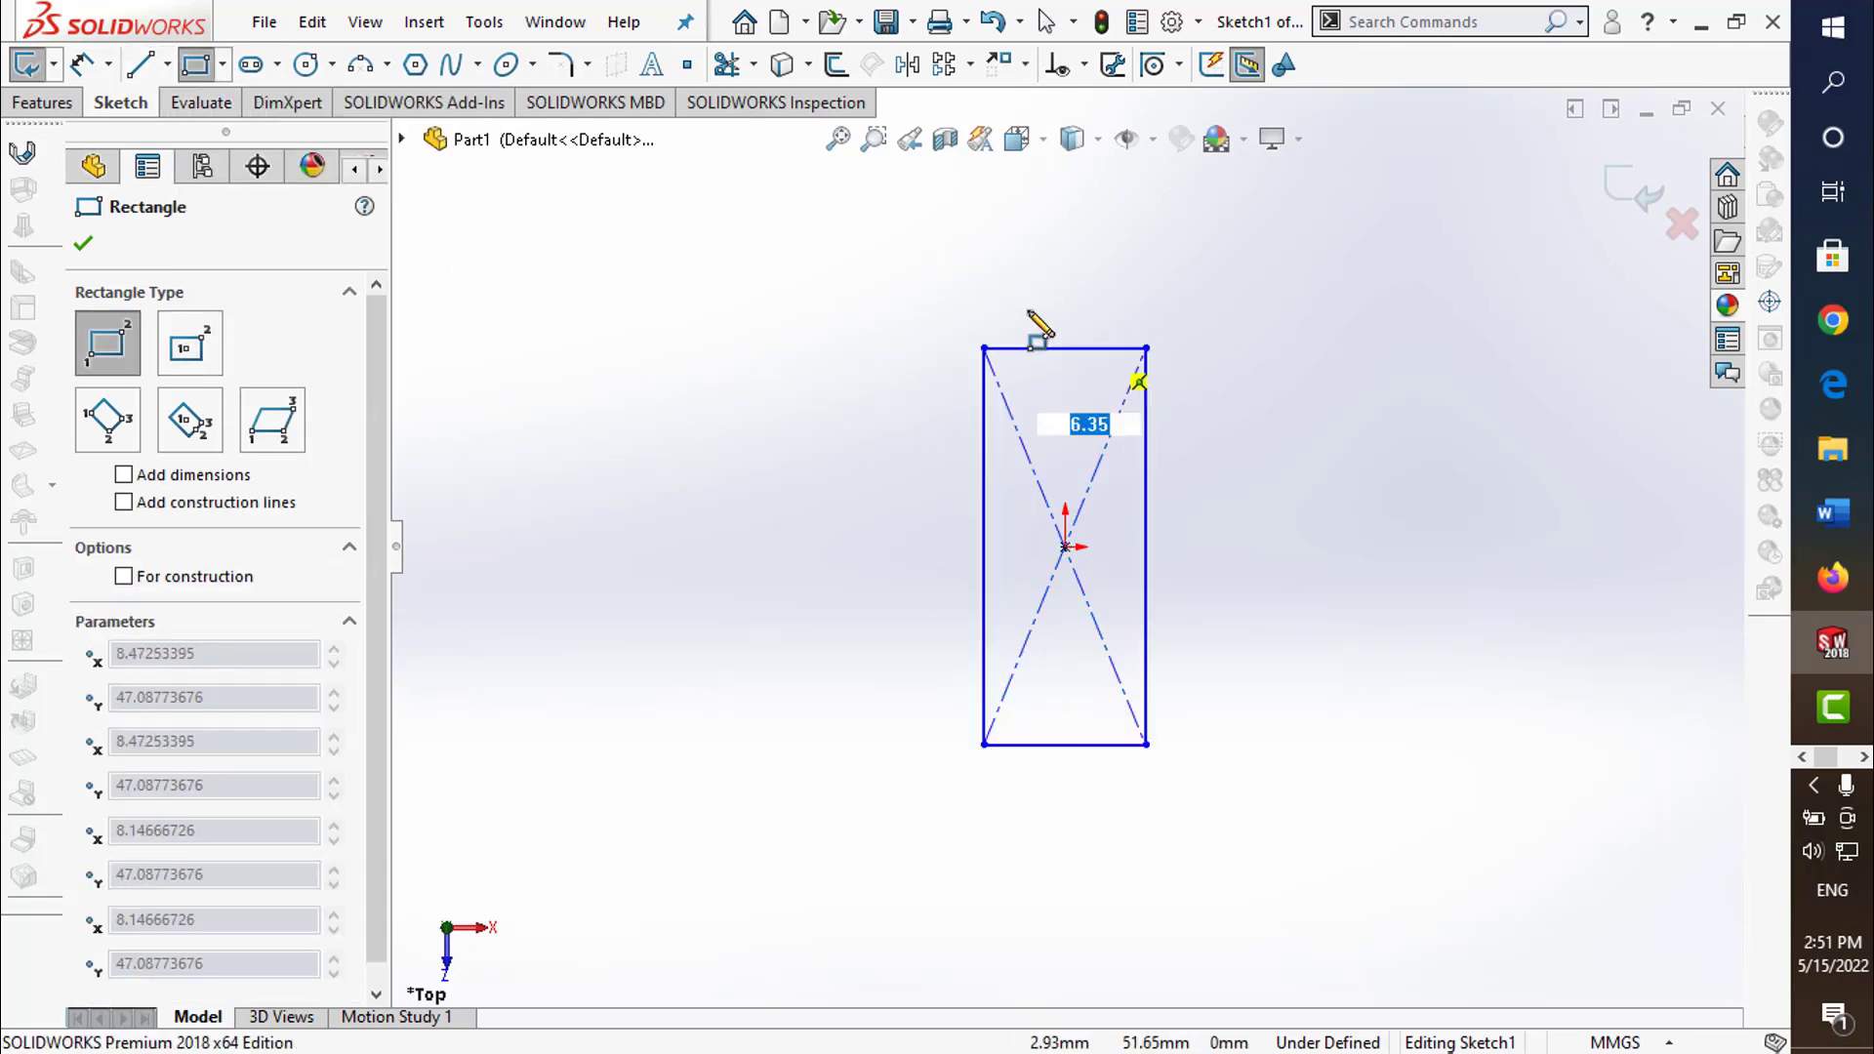
click(883, 273)
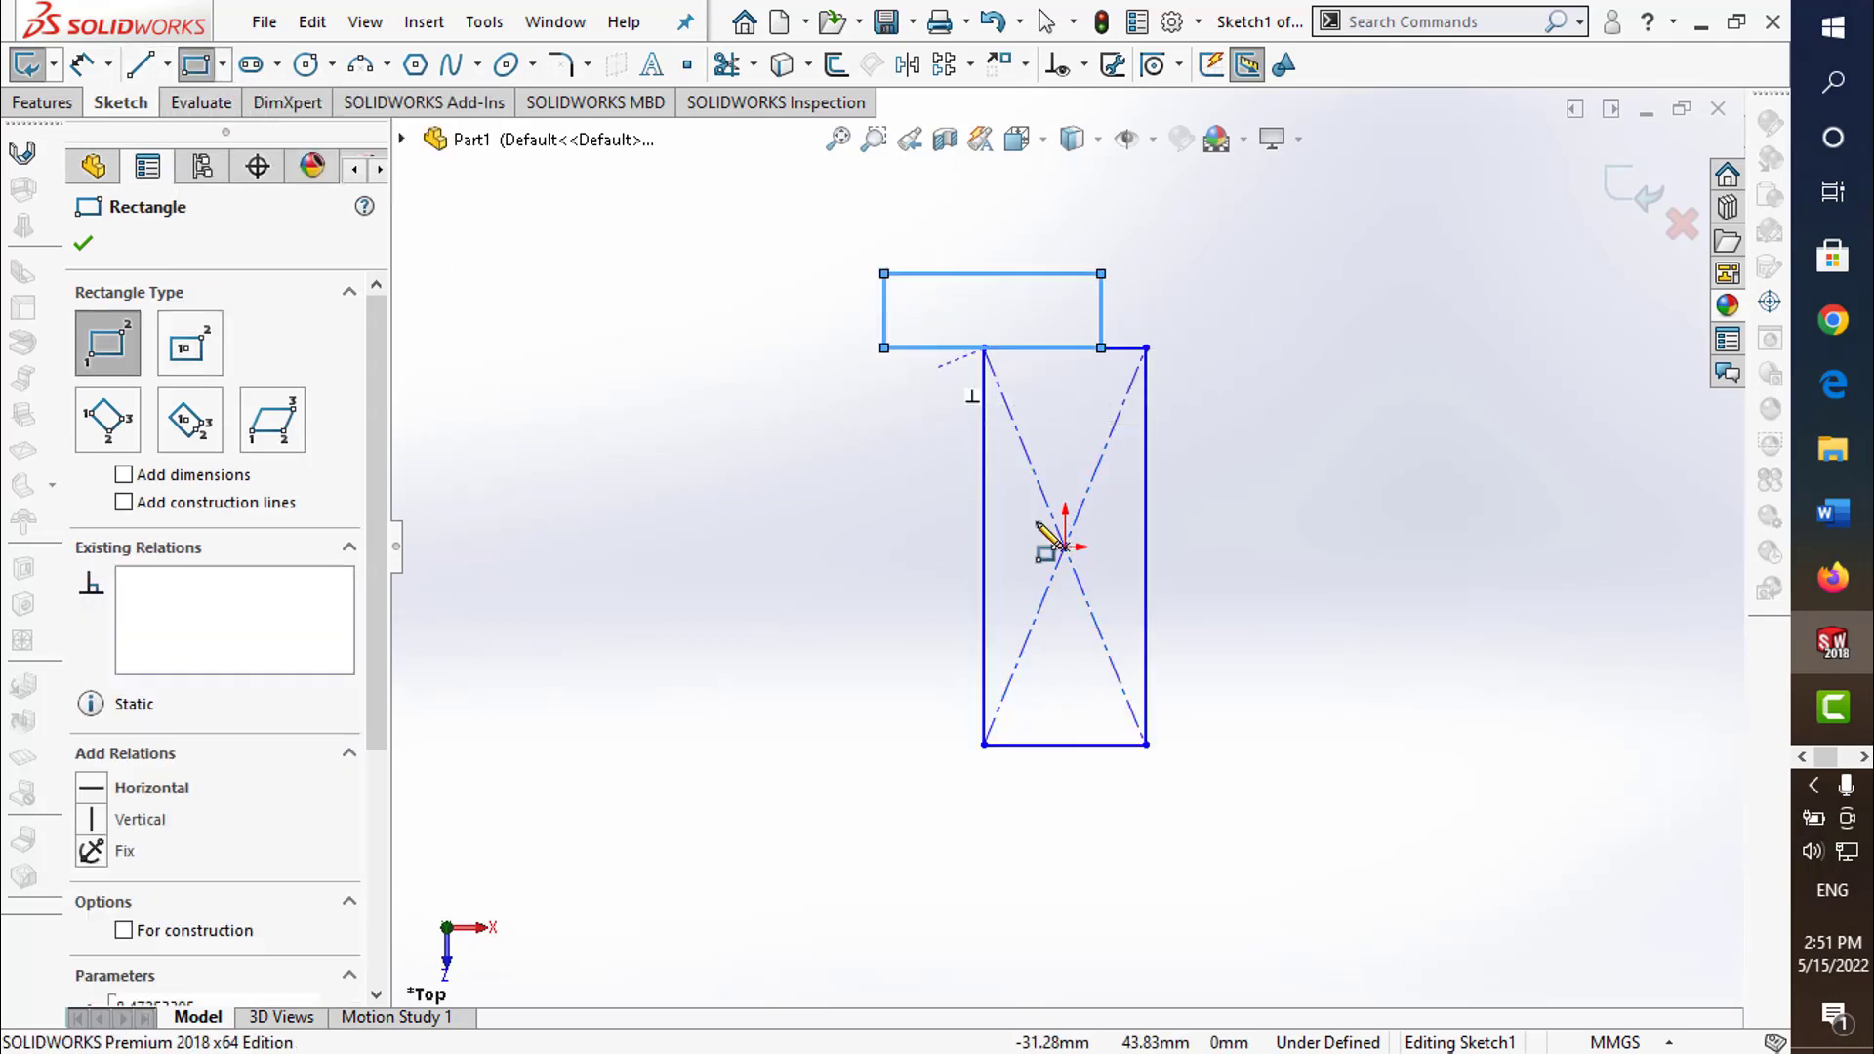
click(984, 745)
click(923, 621)
key(Escape)
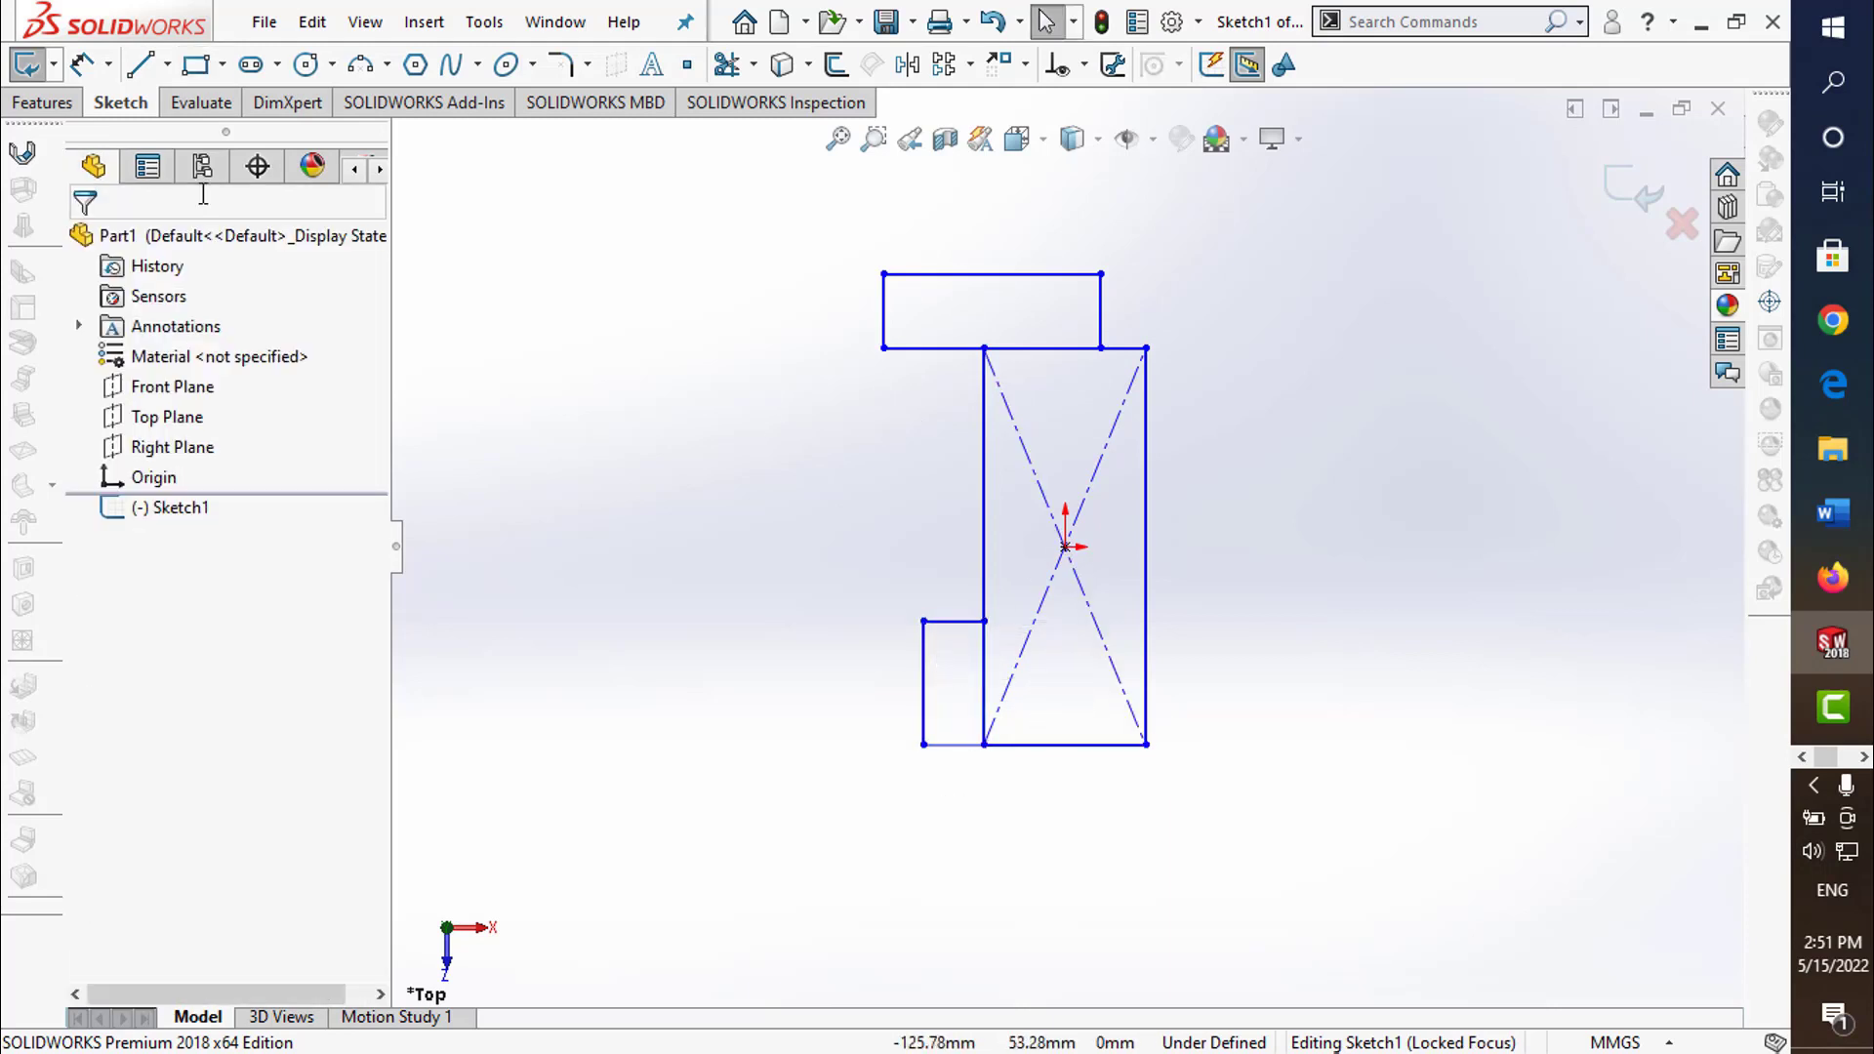
- Dimension the main rectangle 40 mm wide and 100 mm tall
click(82, 65)
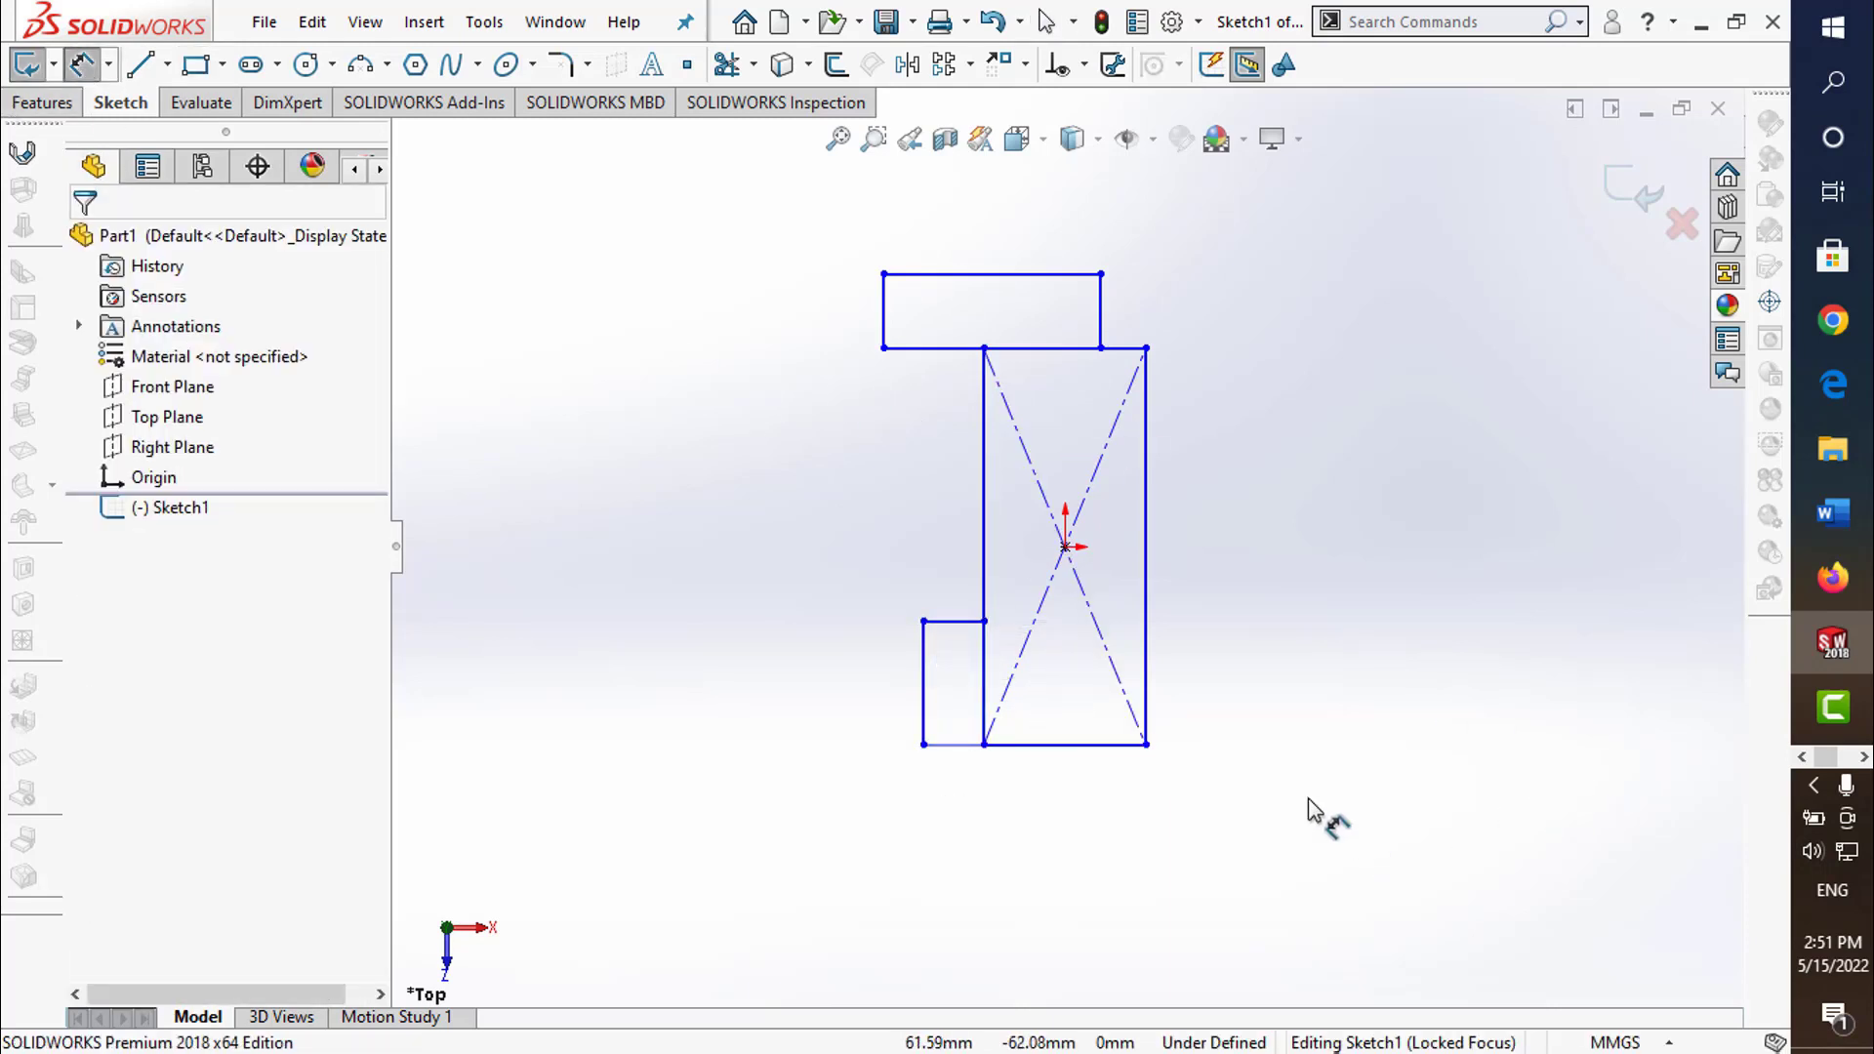
click(1100, 746)
click(1087, 822)
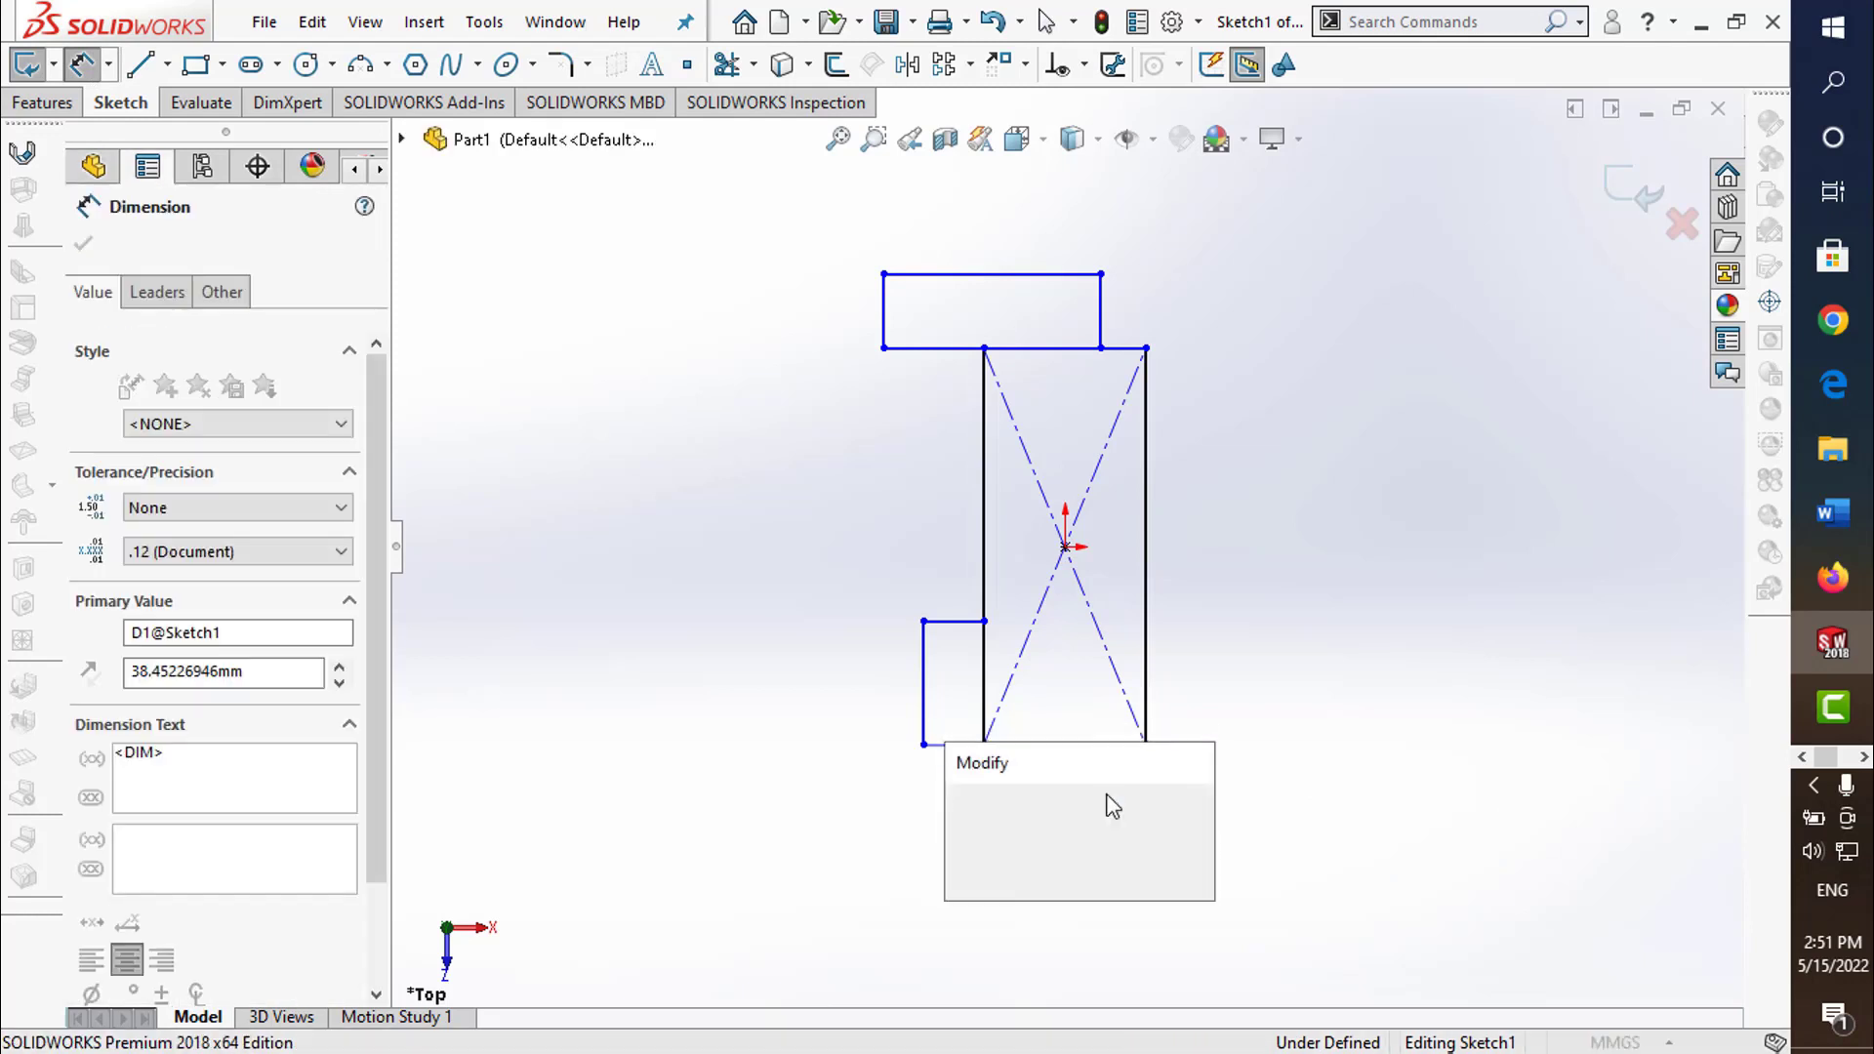
text(40)
key(Return)
click(1146, 644)
click(1257, 630)
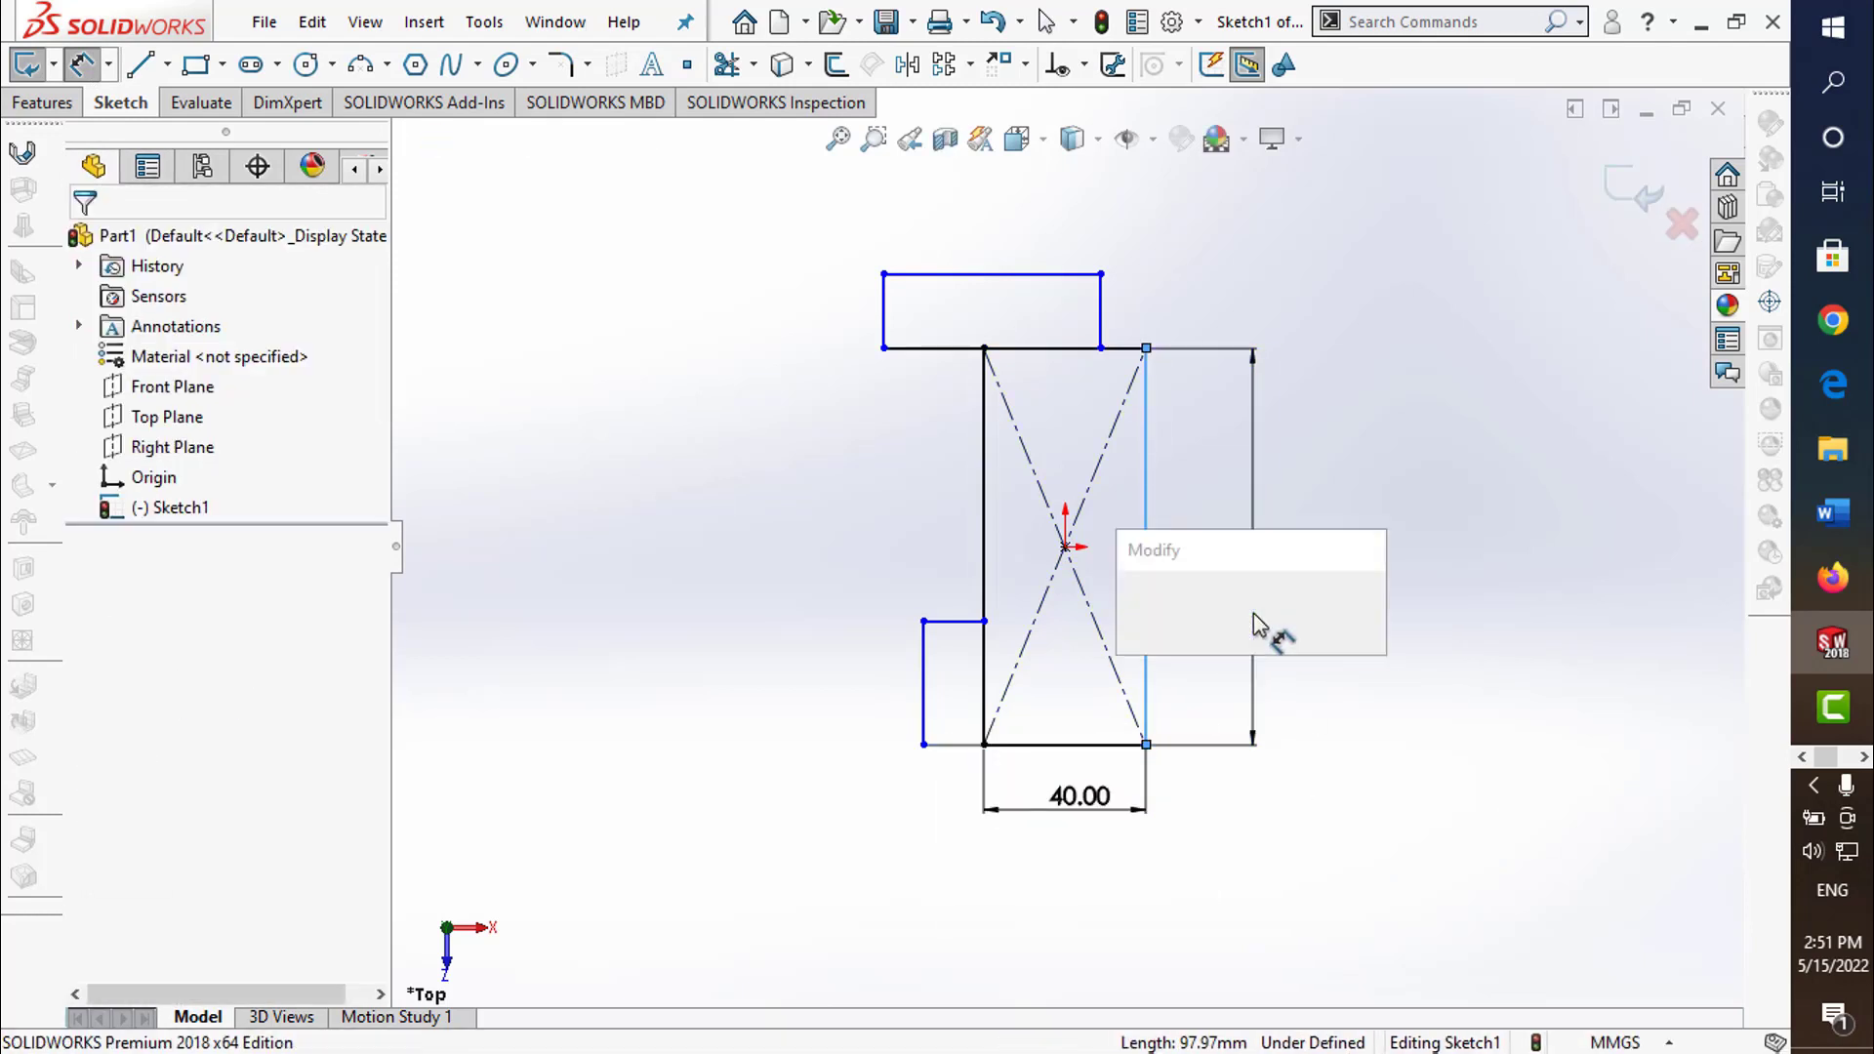
text(100)
key(Return)
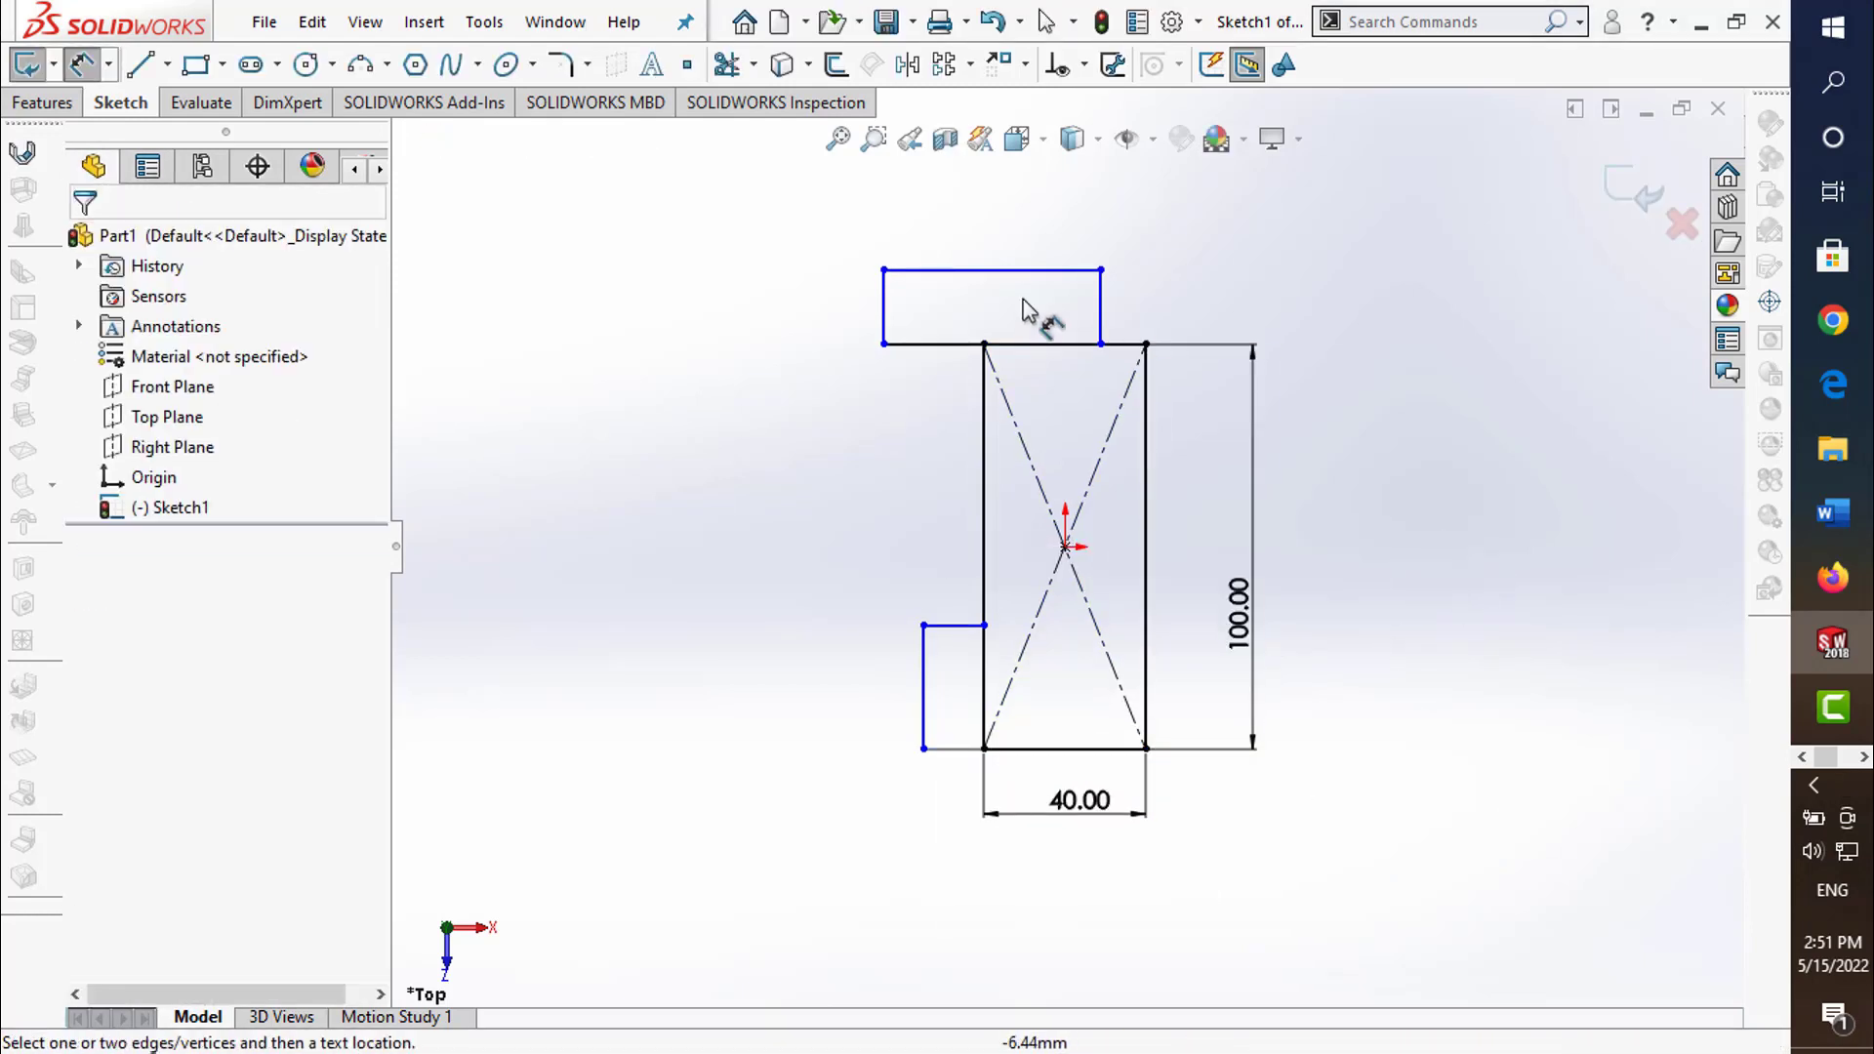
- Dimension the top tab 40 × 30 mm, offset 10 mm from the main rectangle's left edge
click(1004, 273)
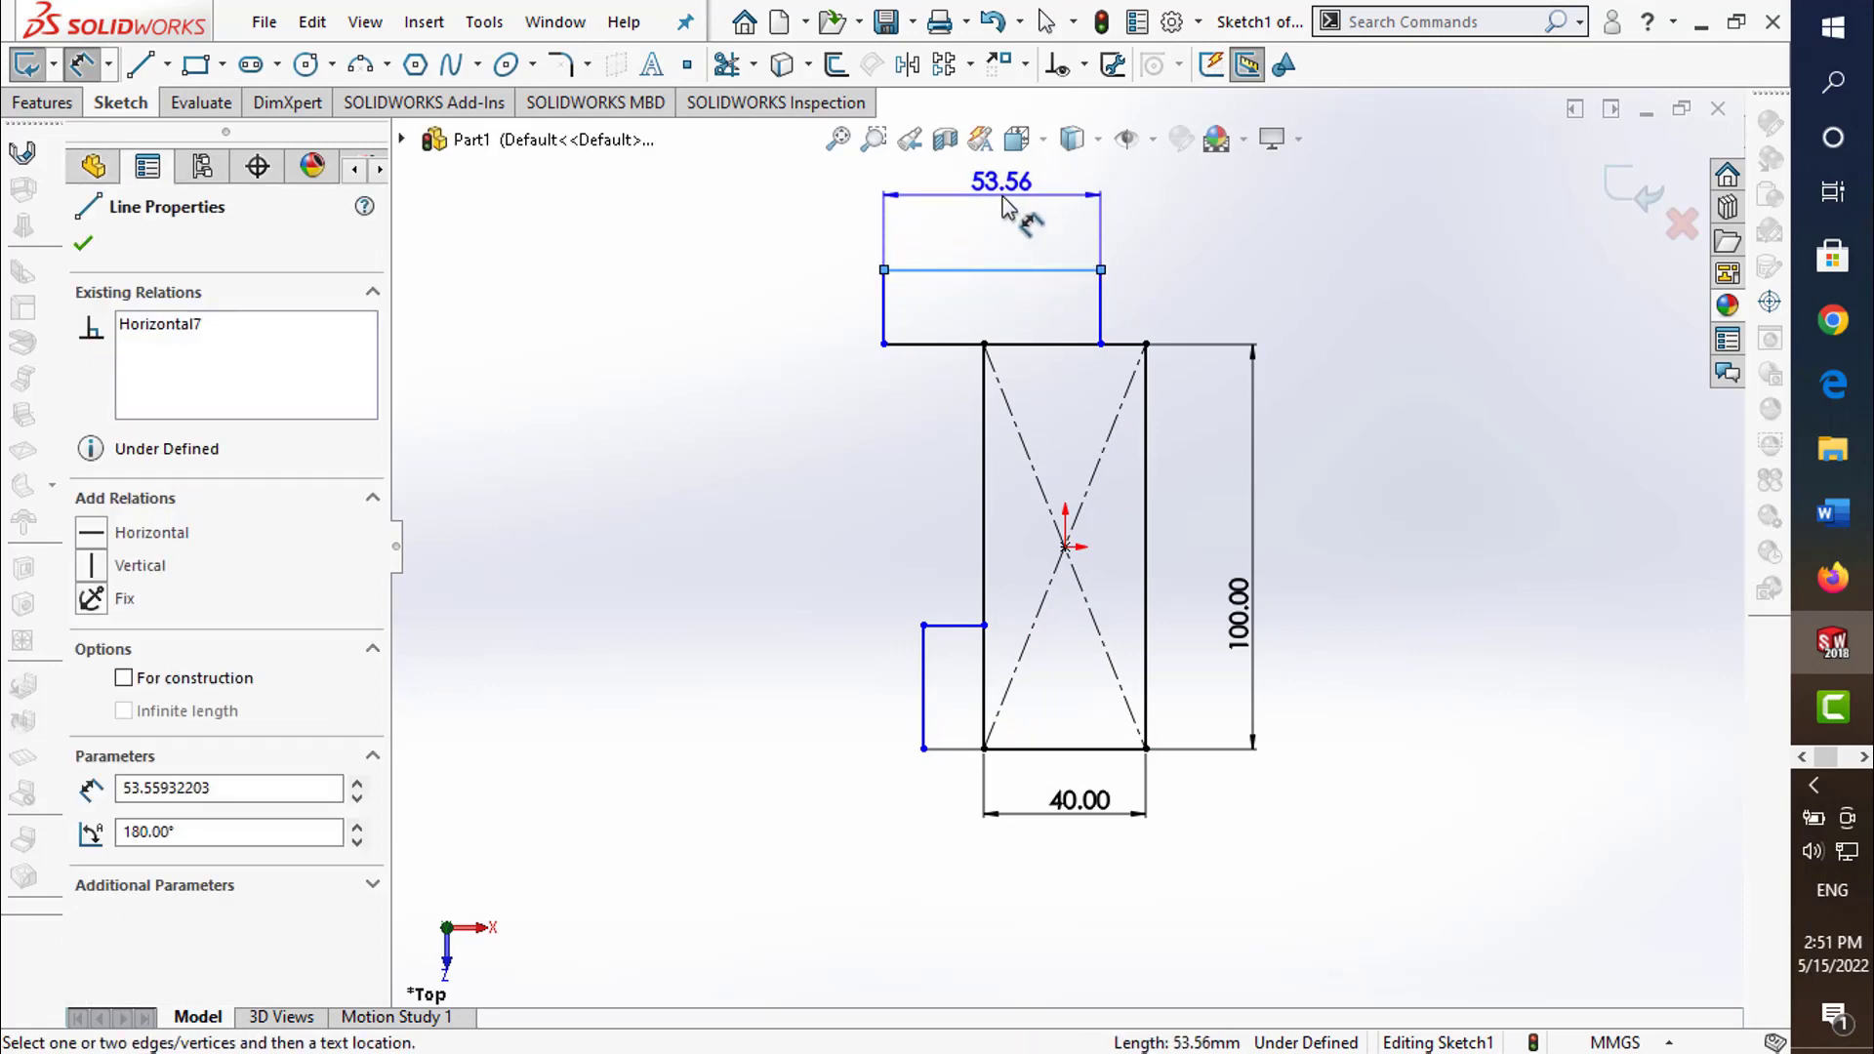
click(1015, 219)
text(40)
key(Return)
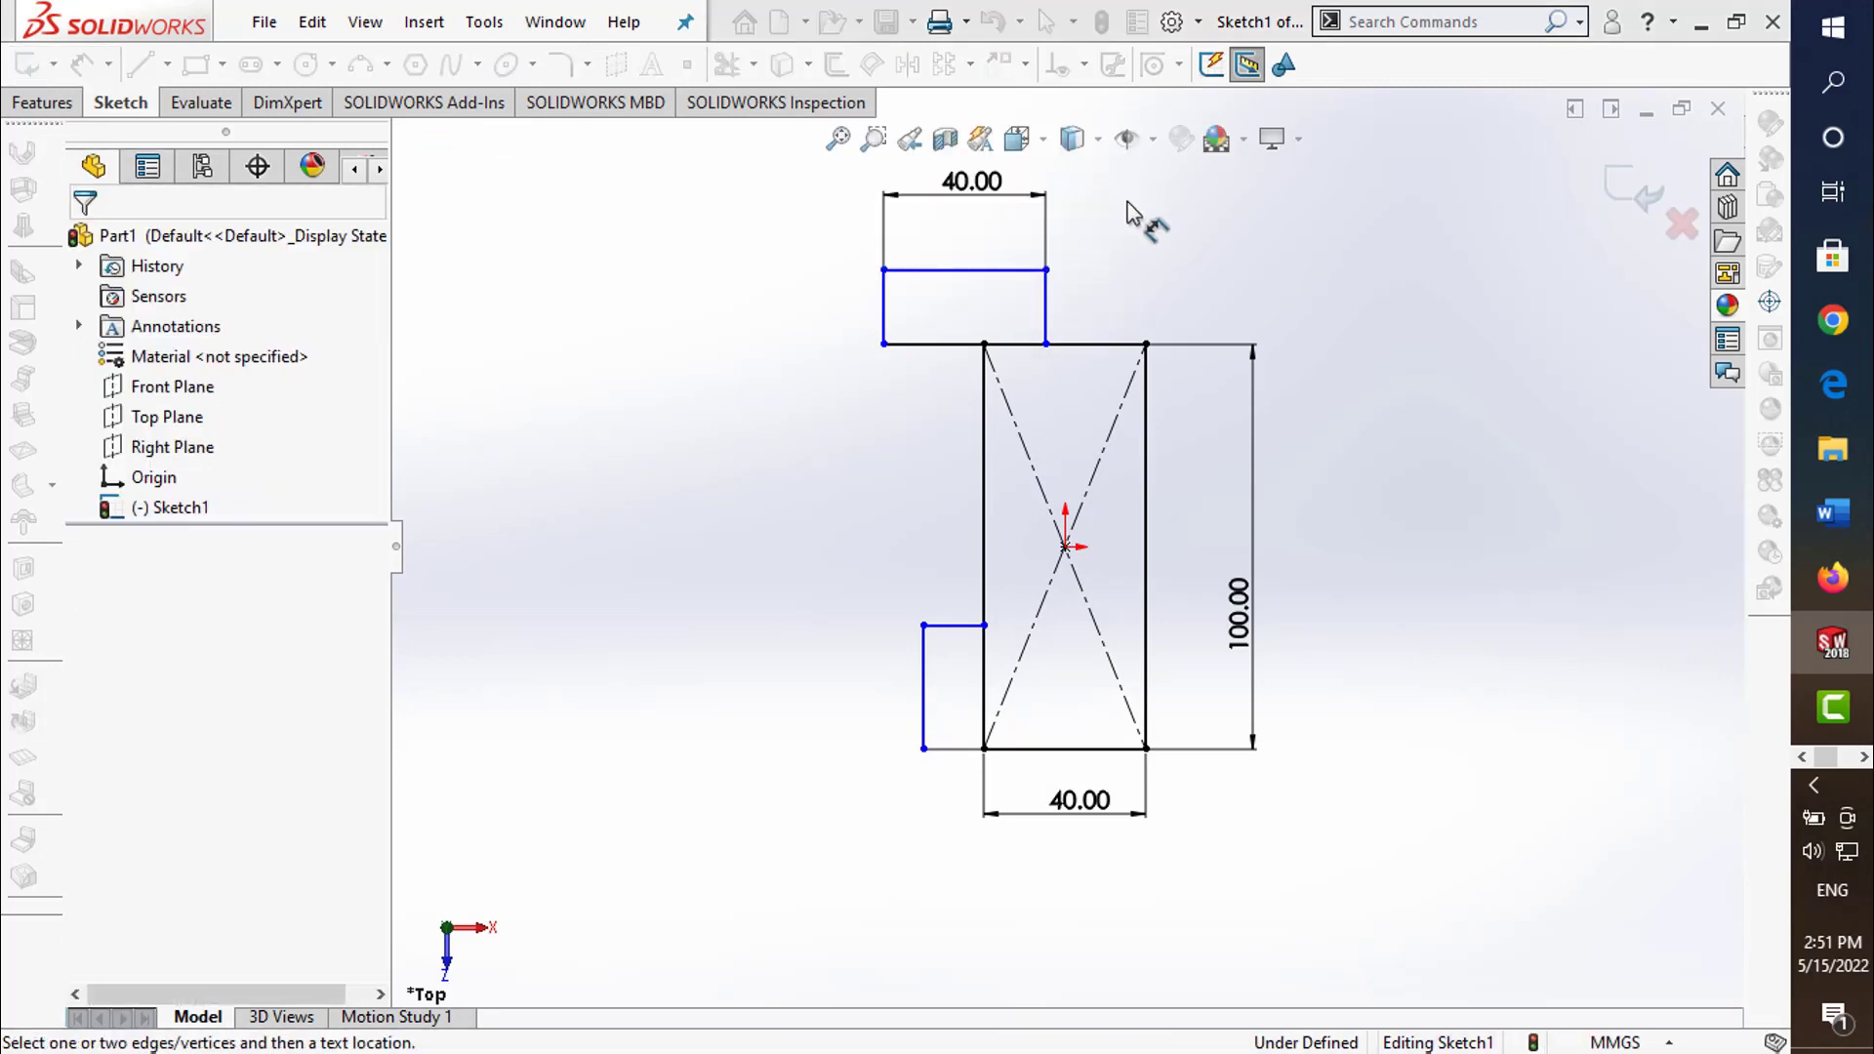
click(1047, 302)
click(1120, 303)
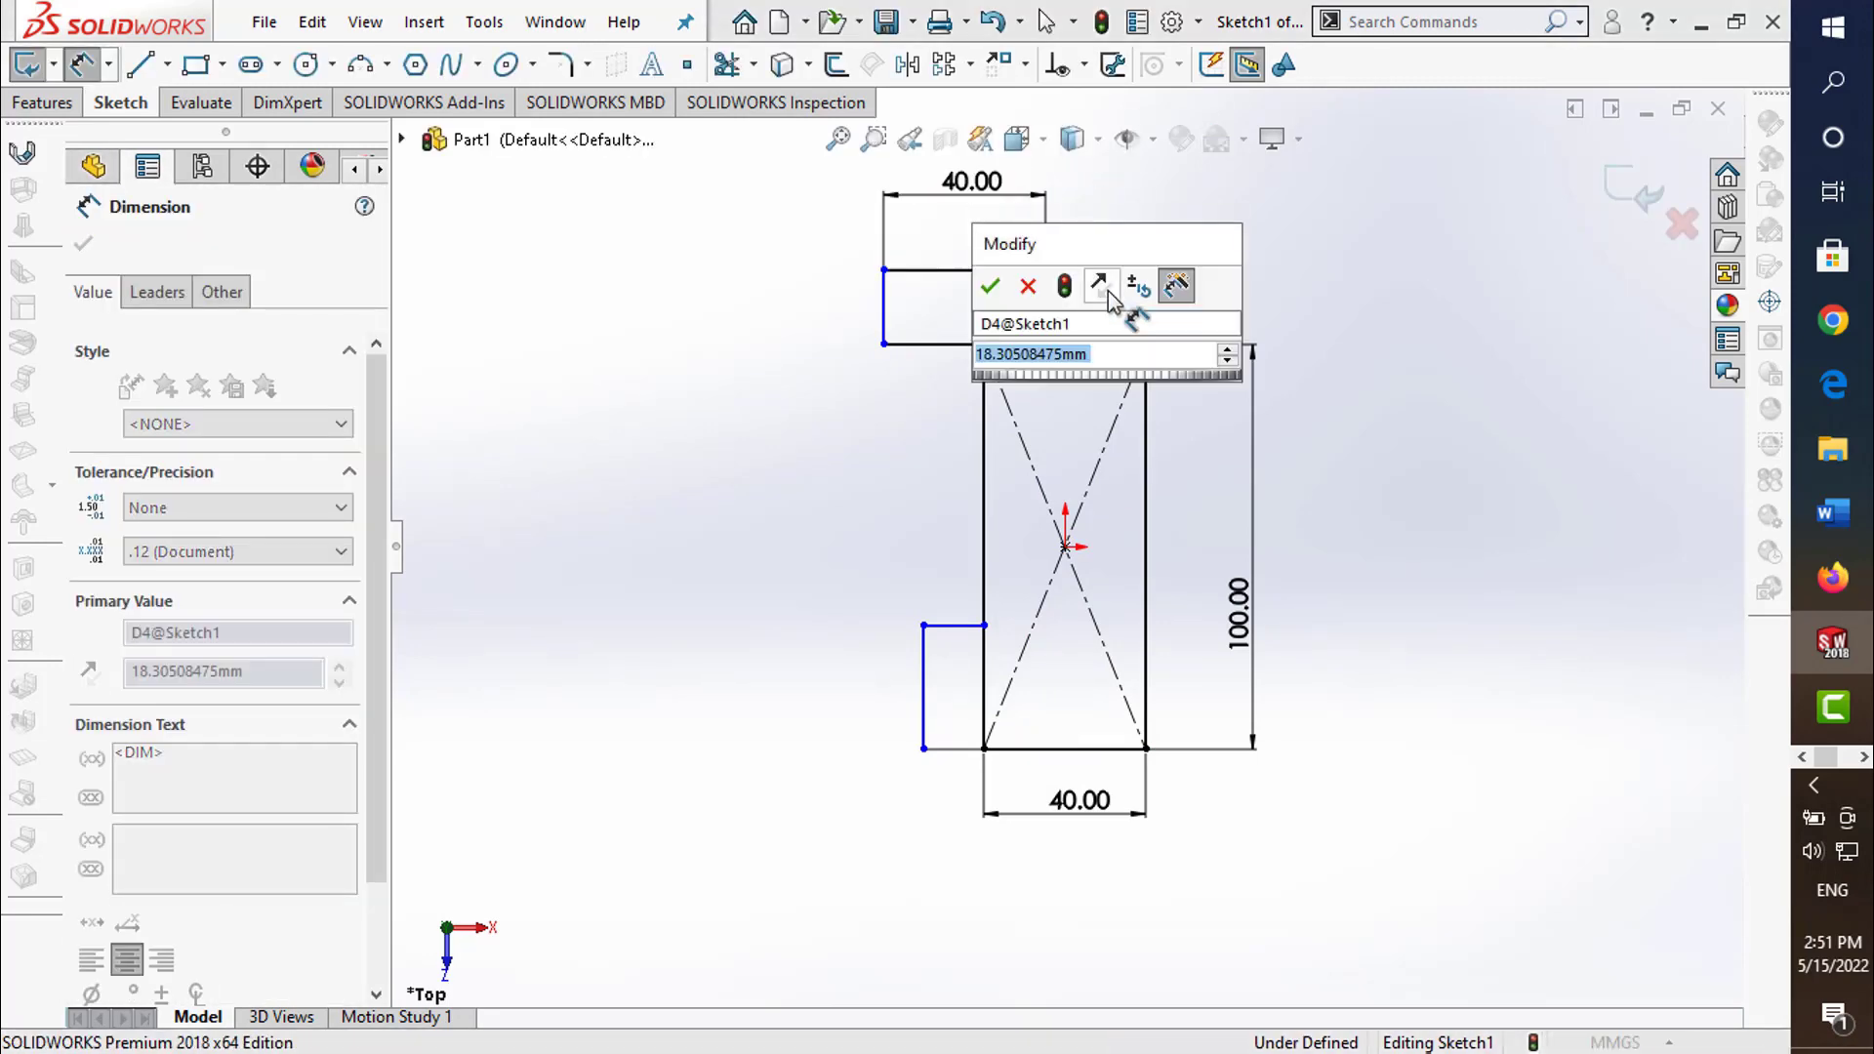
text(30)
key(Return)
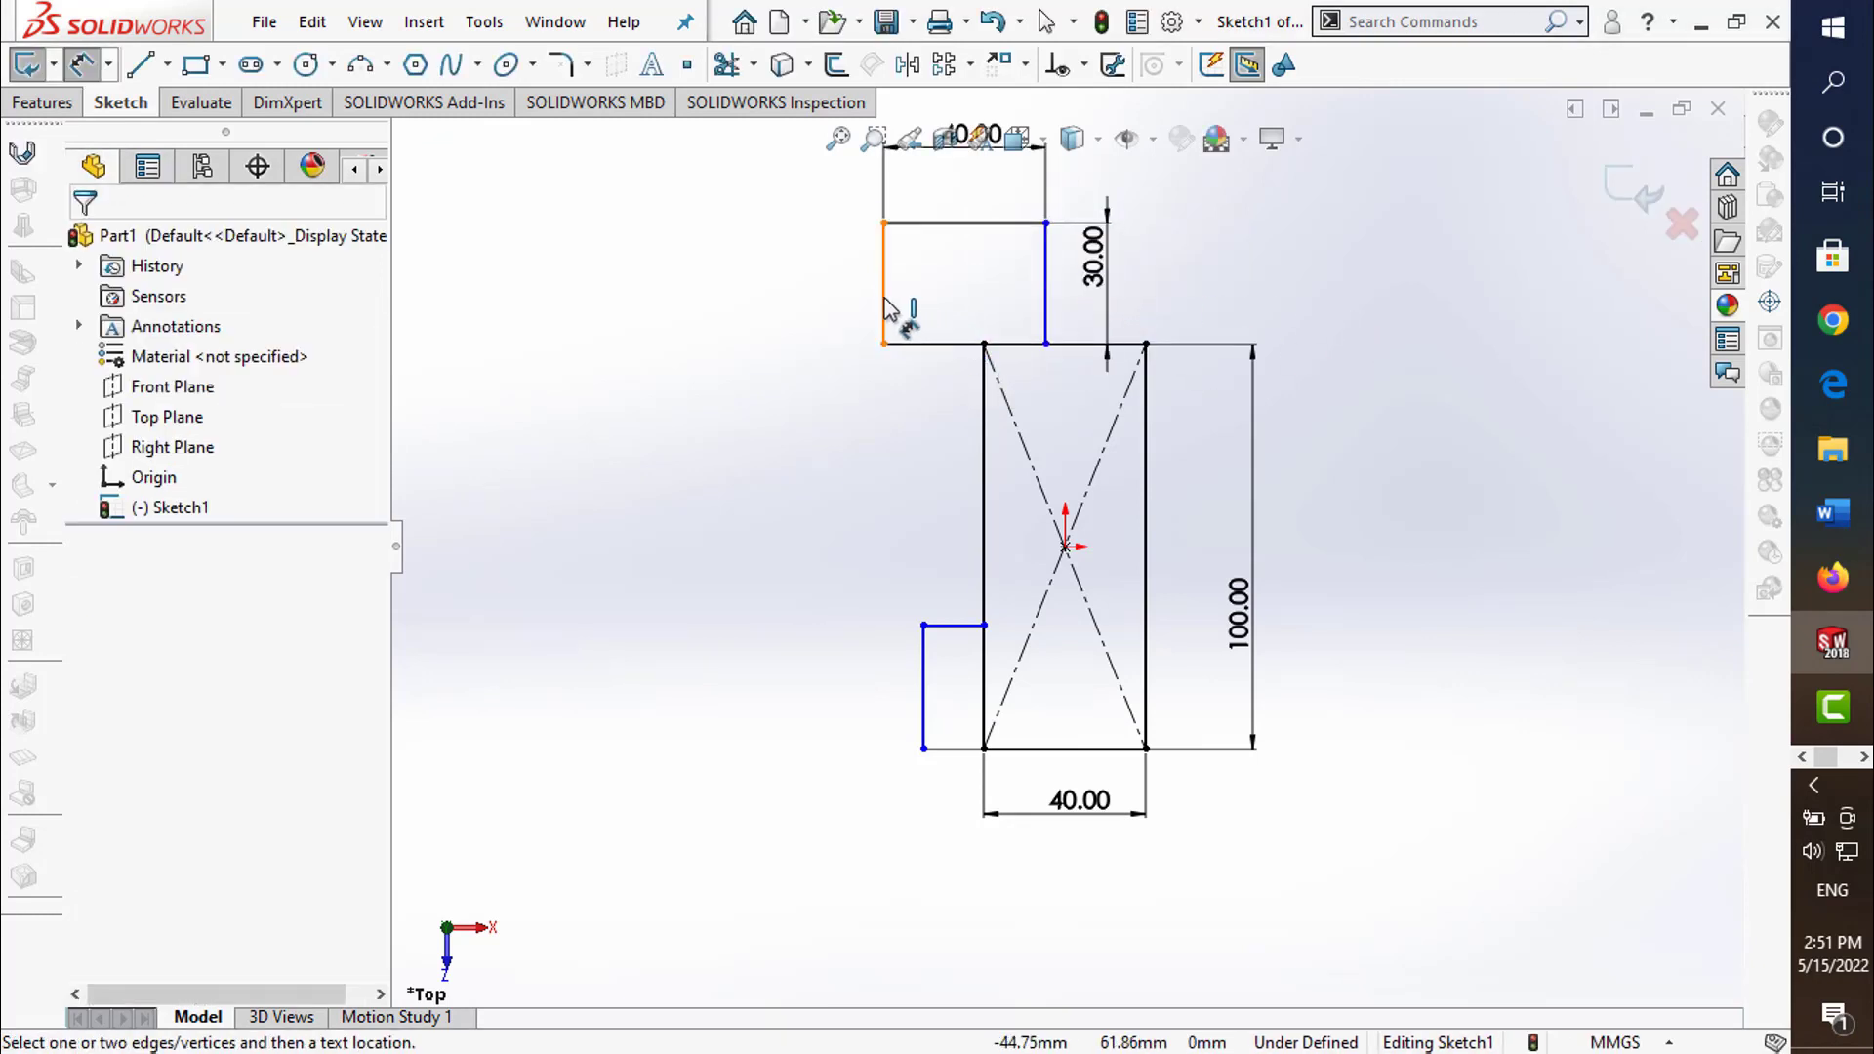
click(884, 311)
click(984, 410)
click(925, 405)
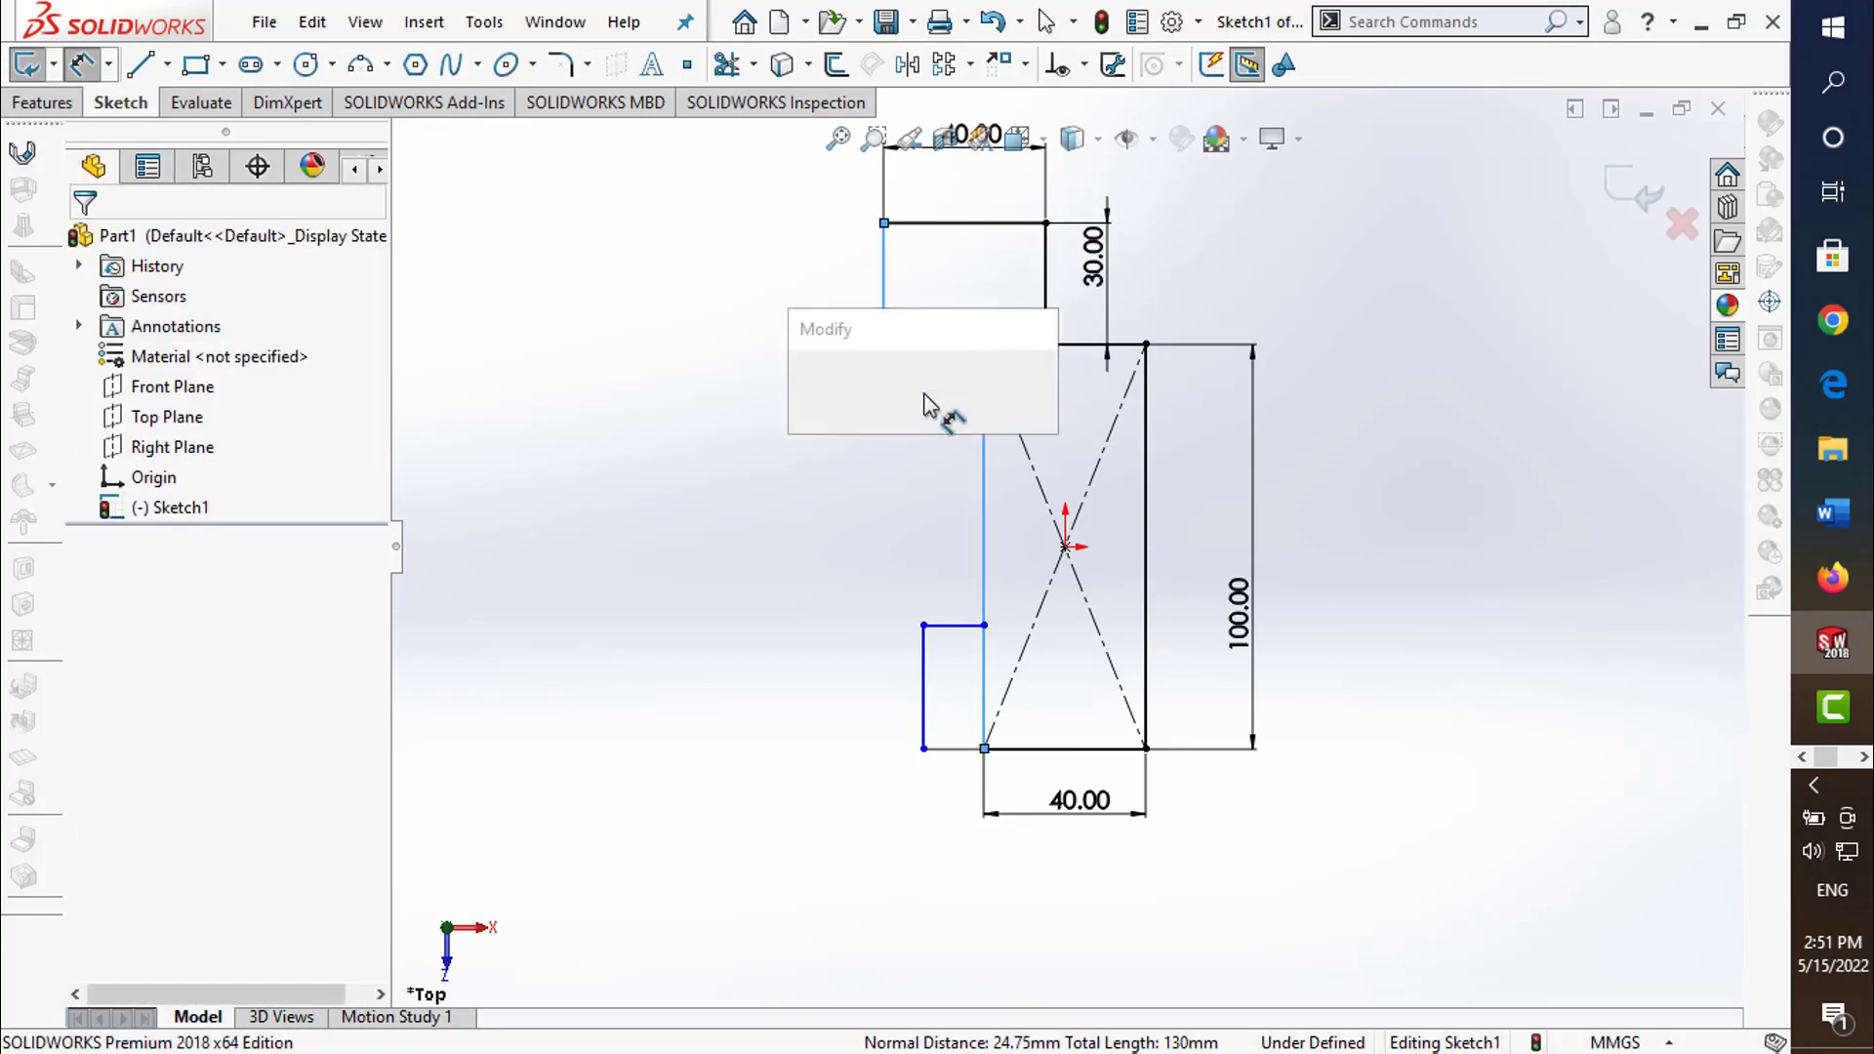
text(10)
key(Return)
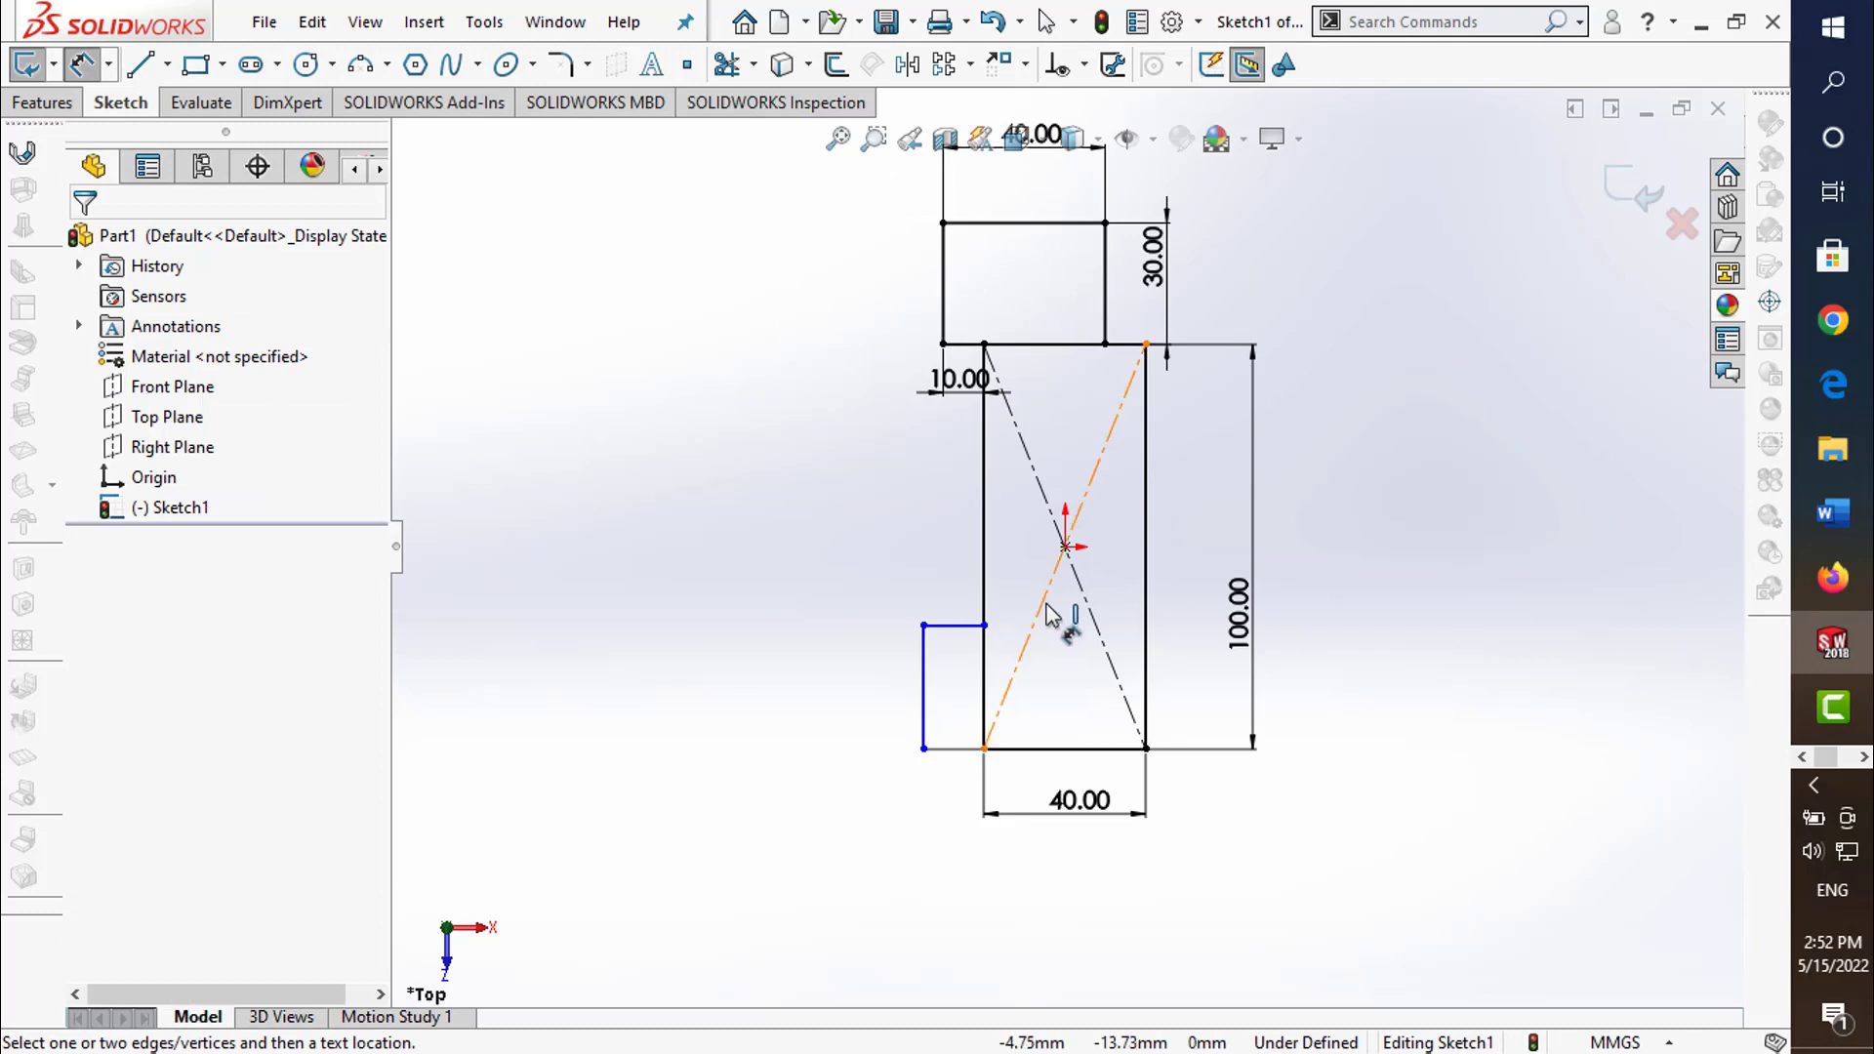
- Dimension the lower-left tab 30 mm tall and 10 mm wide, then exit the sketch
click(925, 664)
click(829, 684)
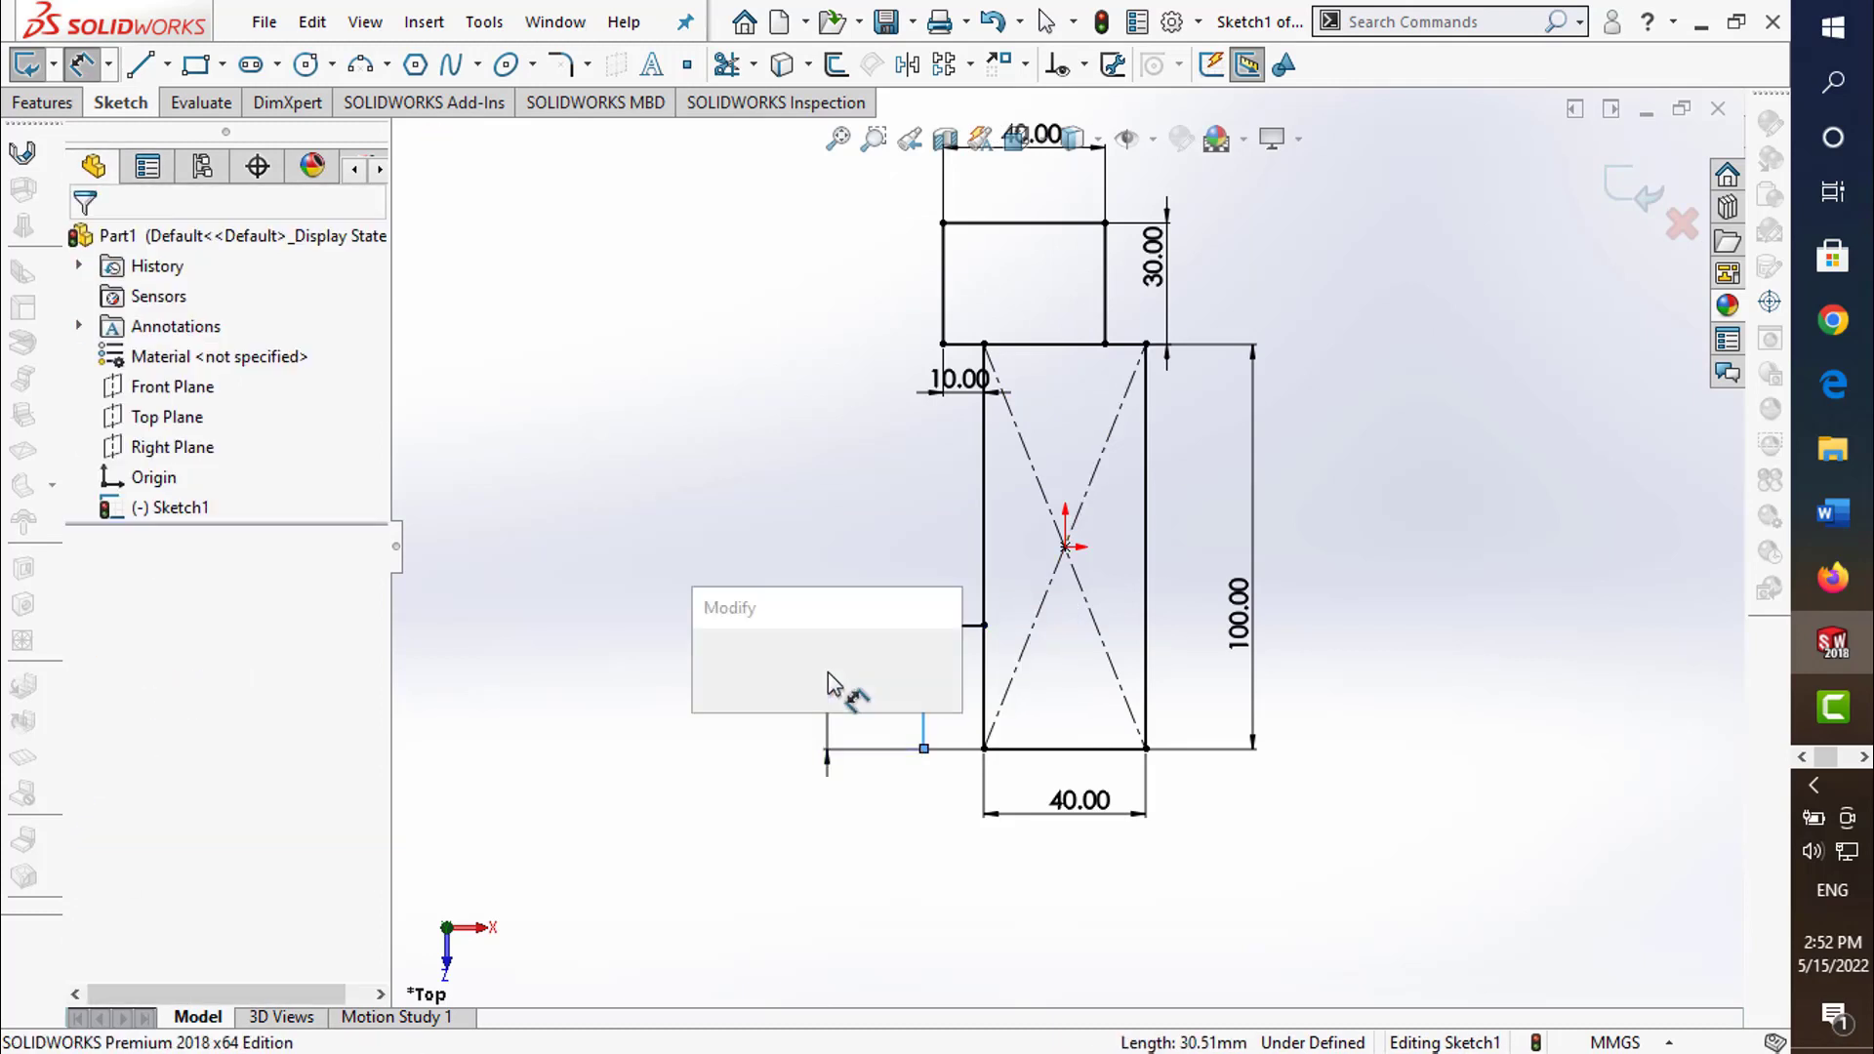
text(30)
key(Return)
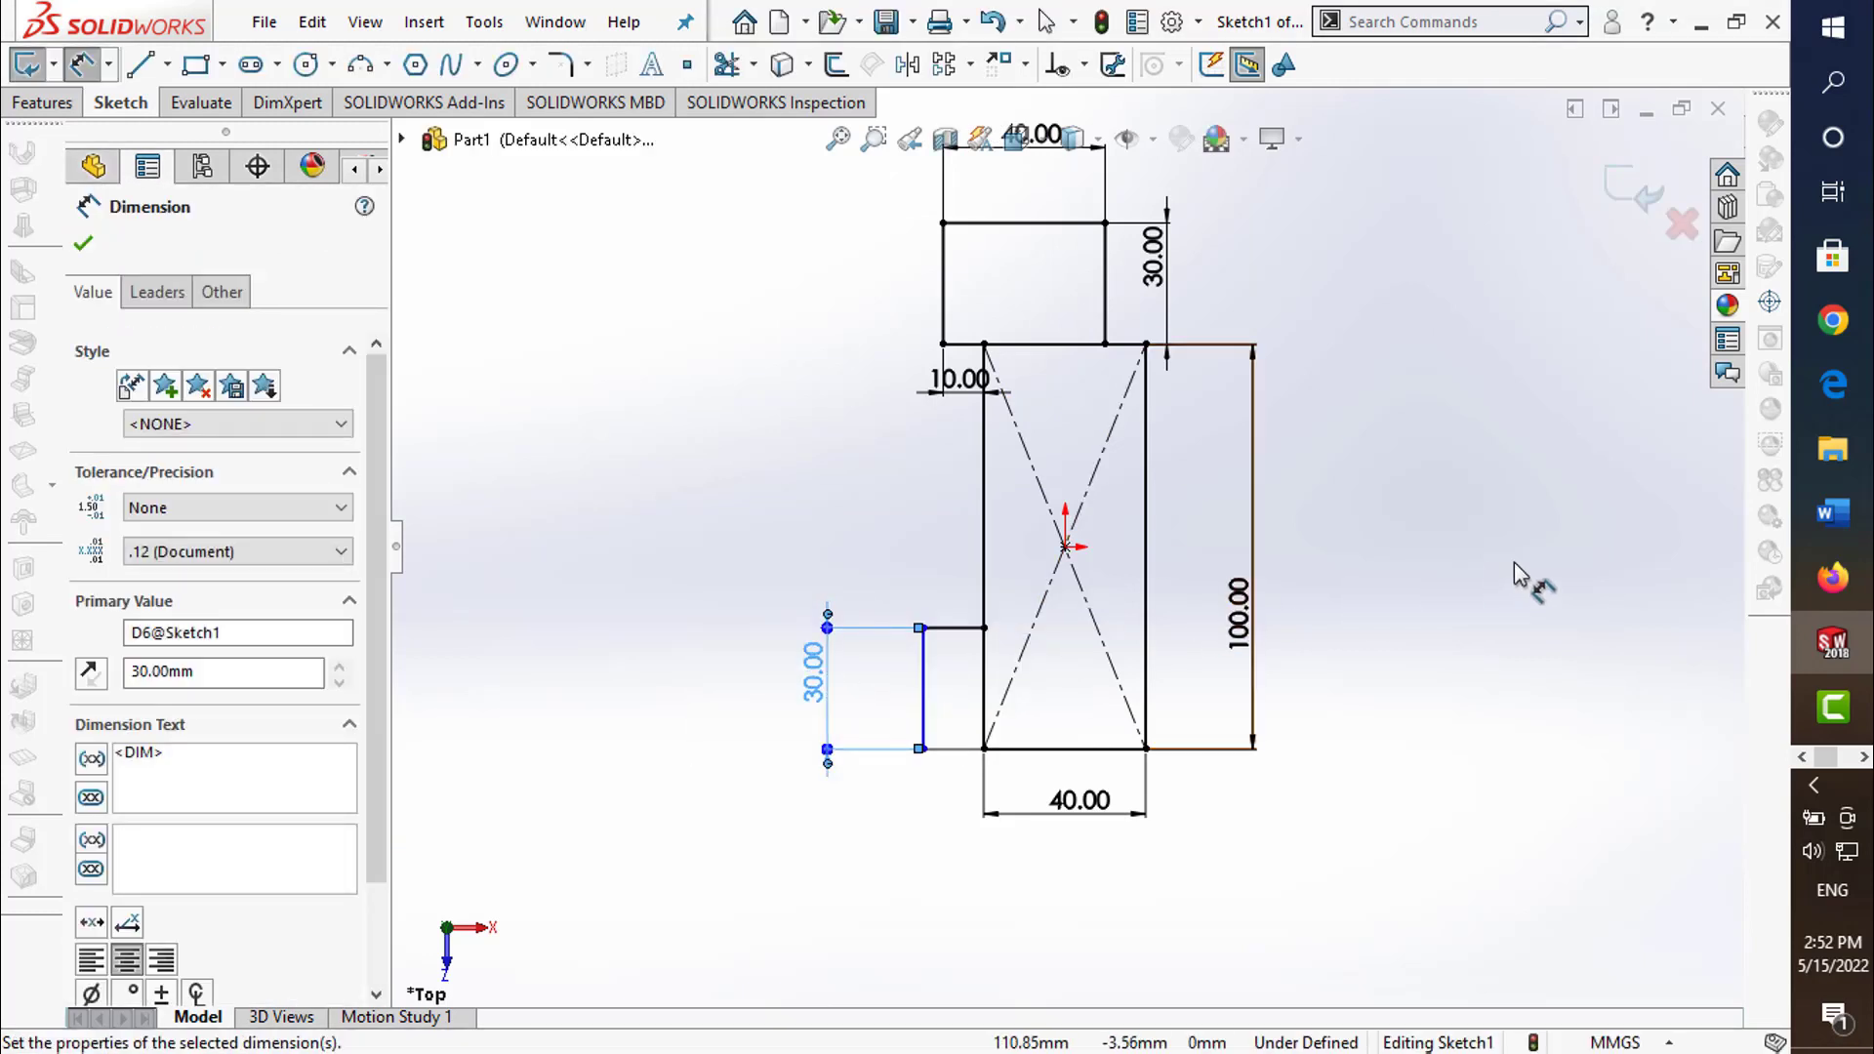
click(1518, 575)
click(961, 627)
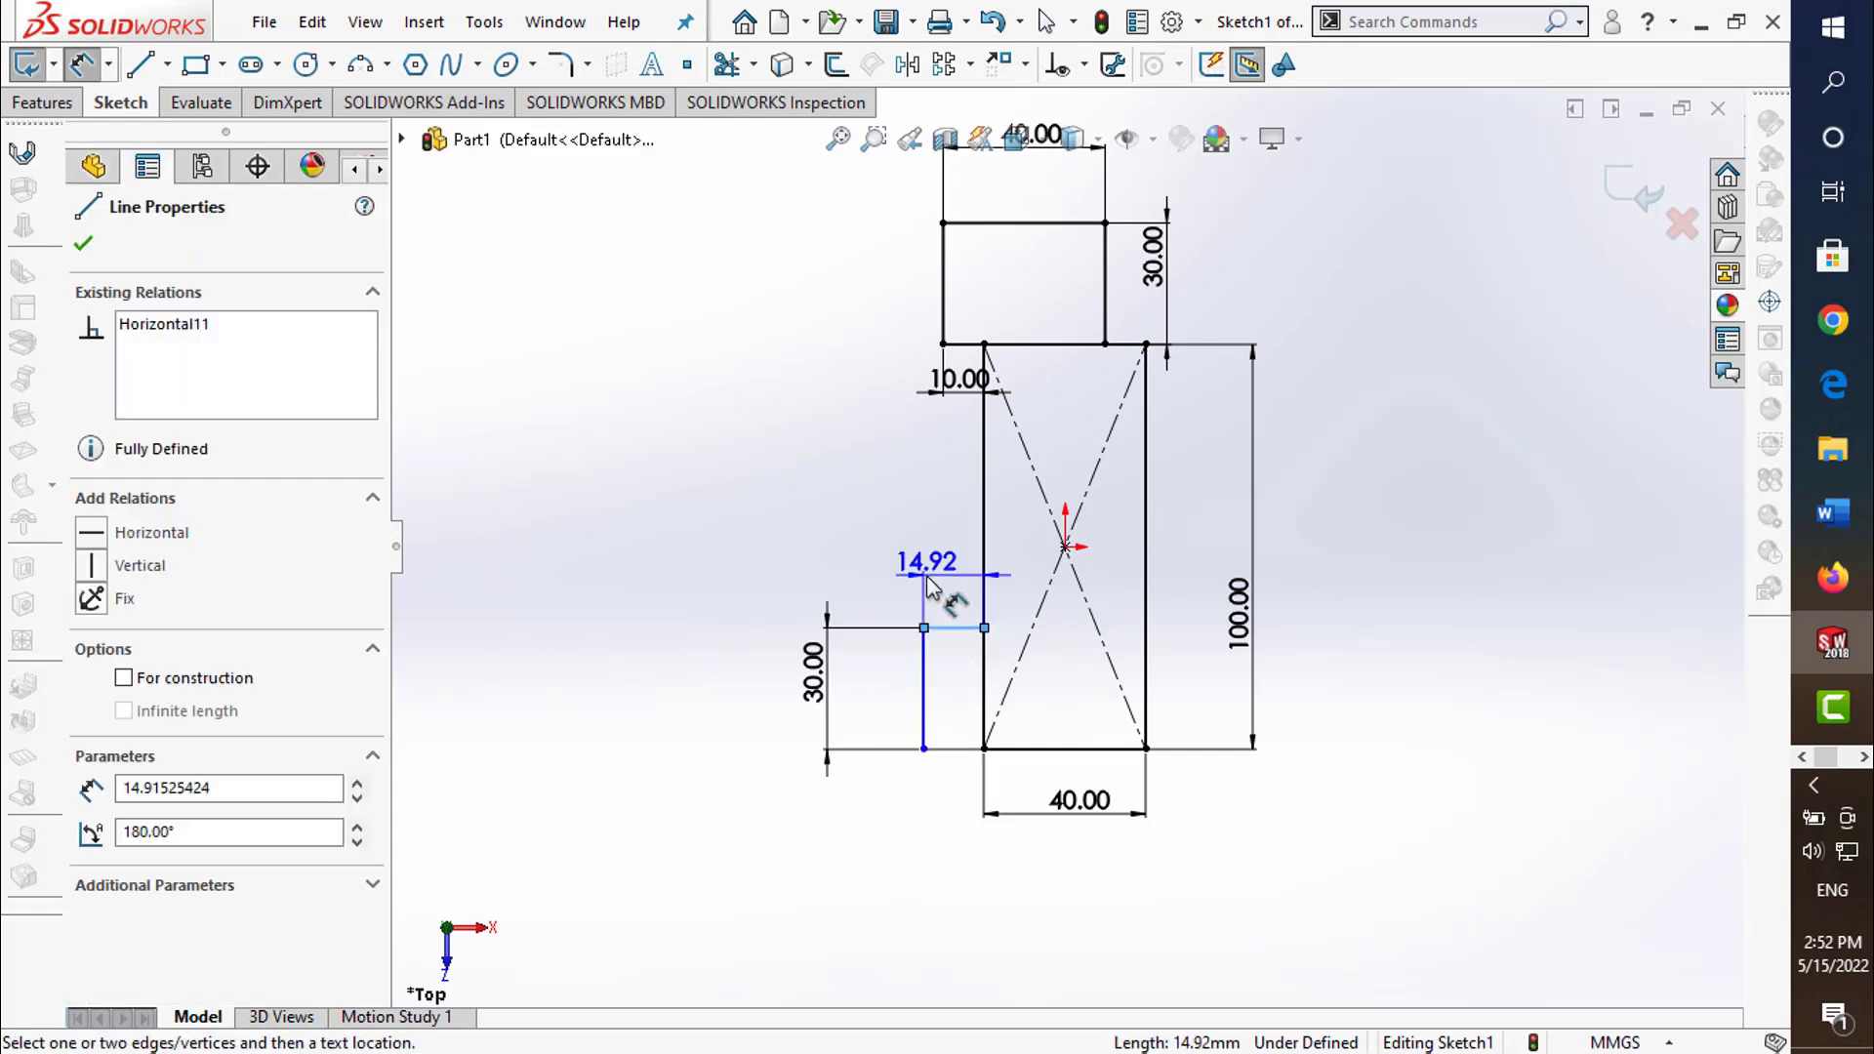
click(927, 583)
text(10)
key(Return)
click(1492, 502)
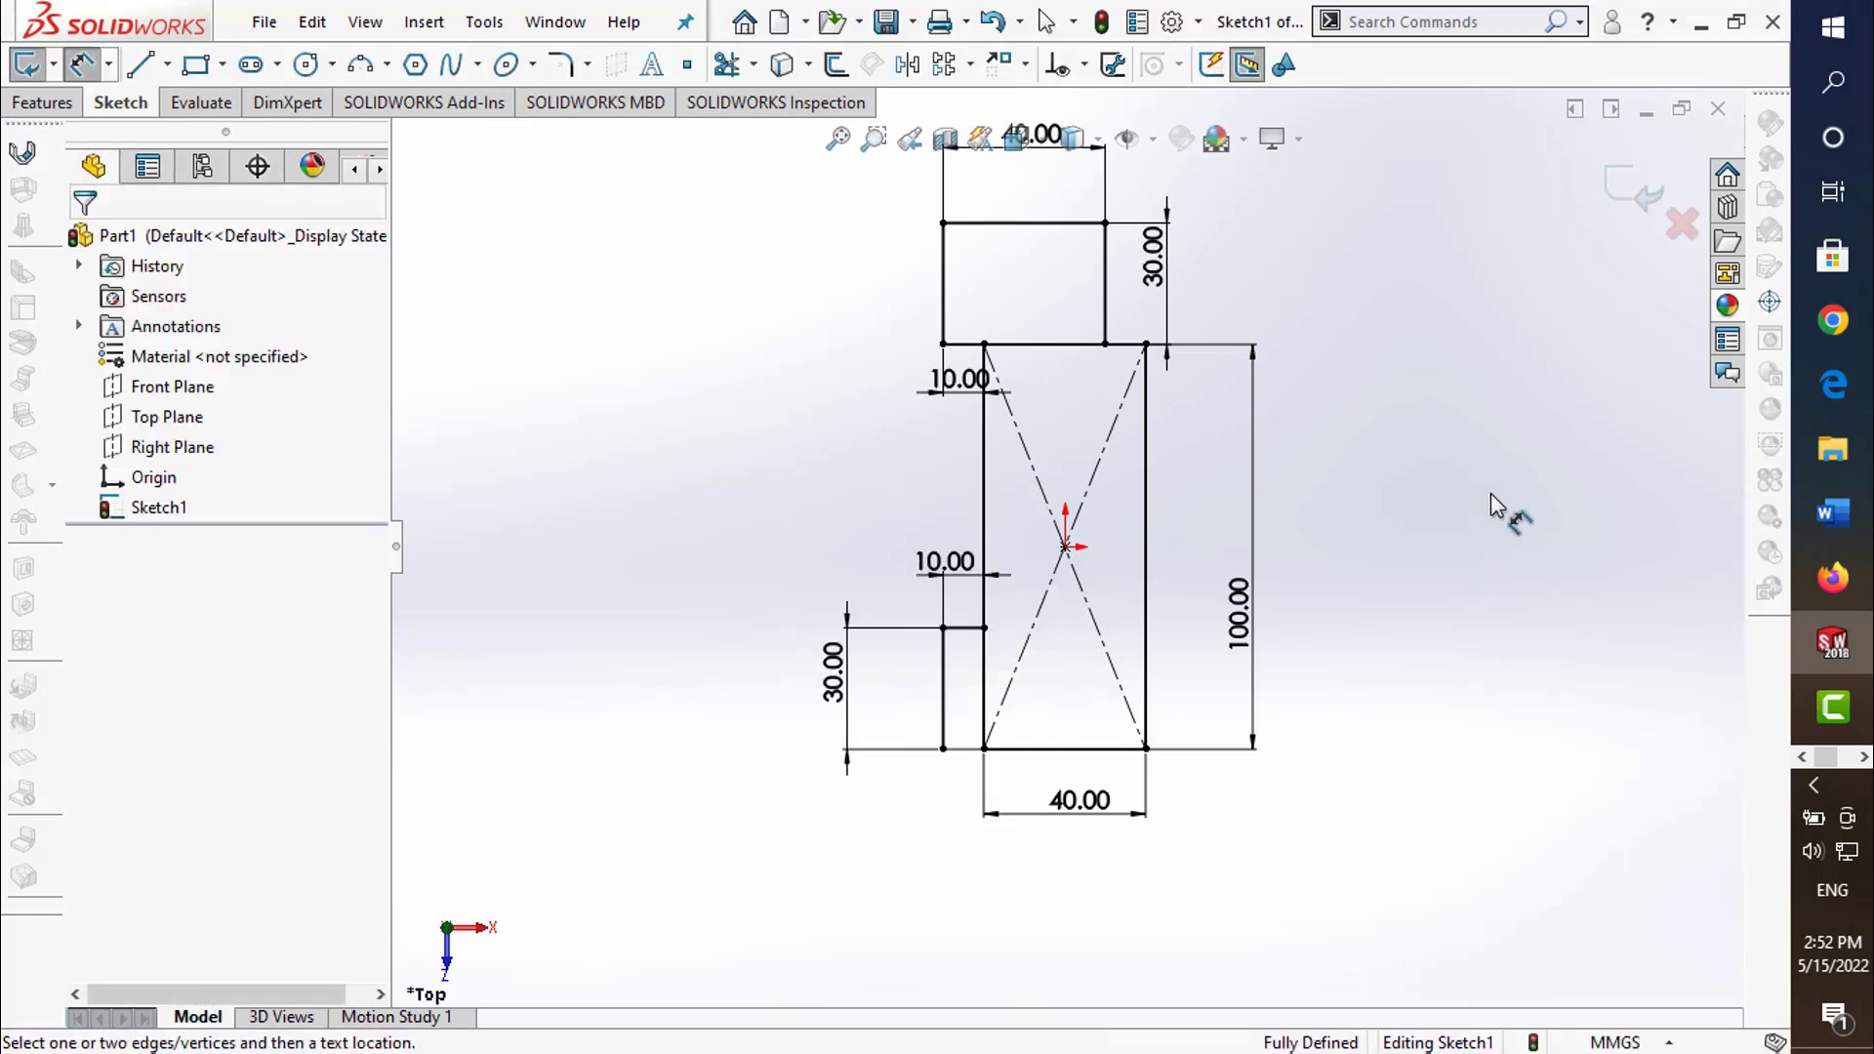
click(1595, 201)
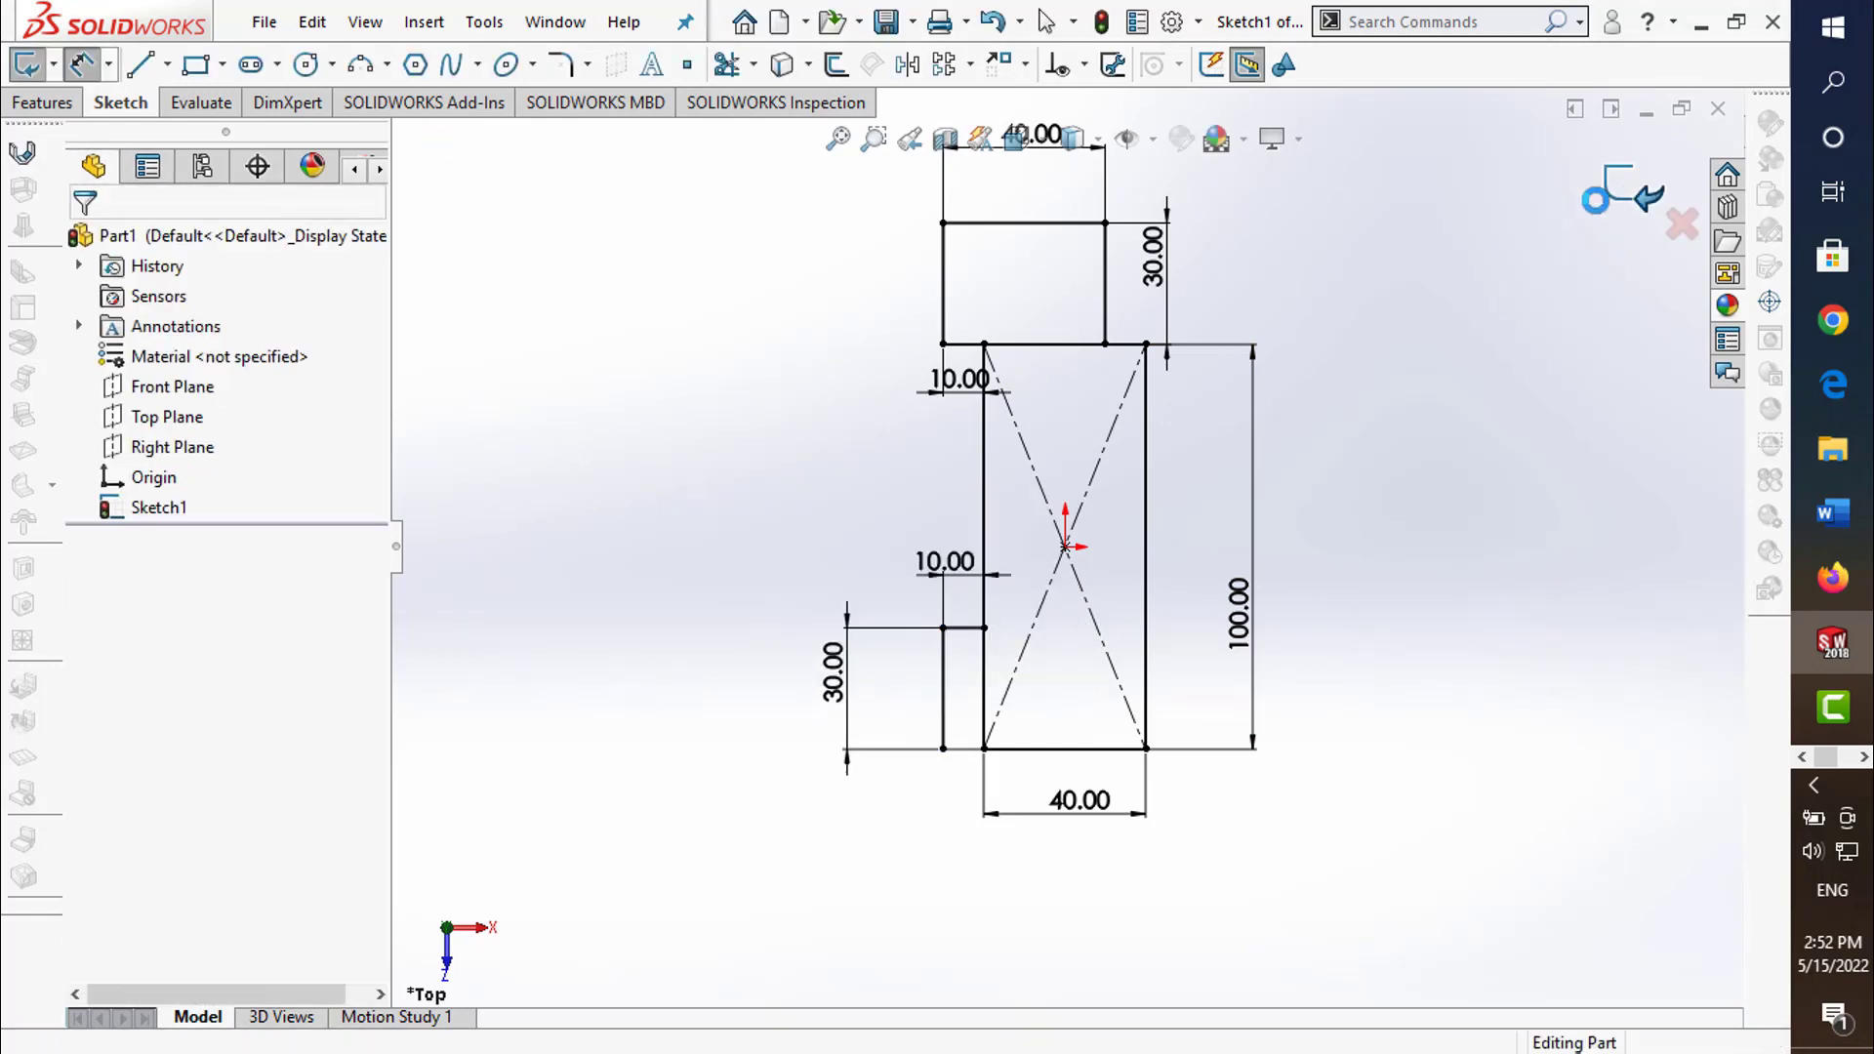
- Extrude all three Sketch1 regions 40 mm into a solid, Boss-Extrude1
click(21, 97)
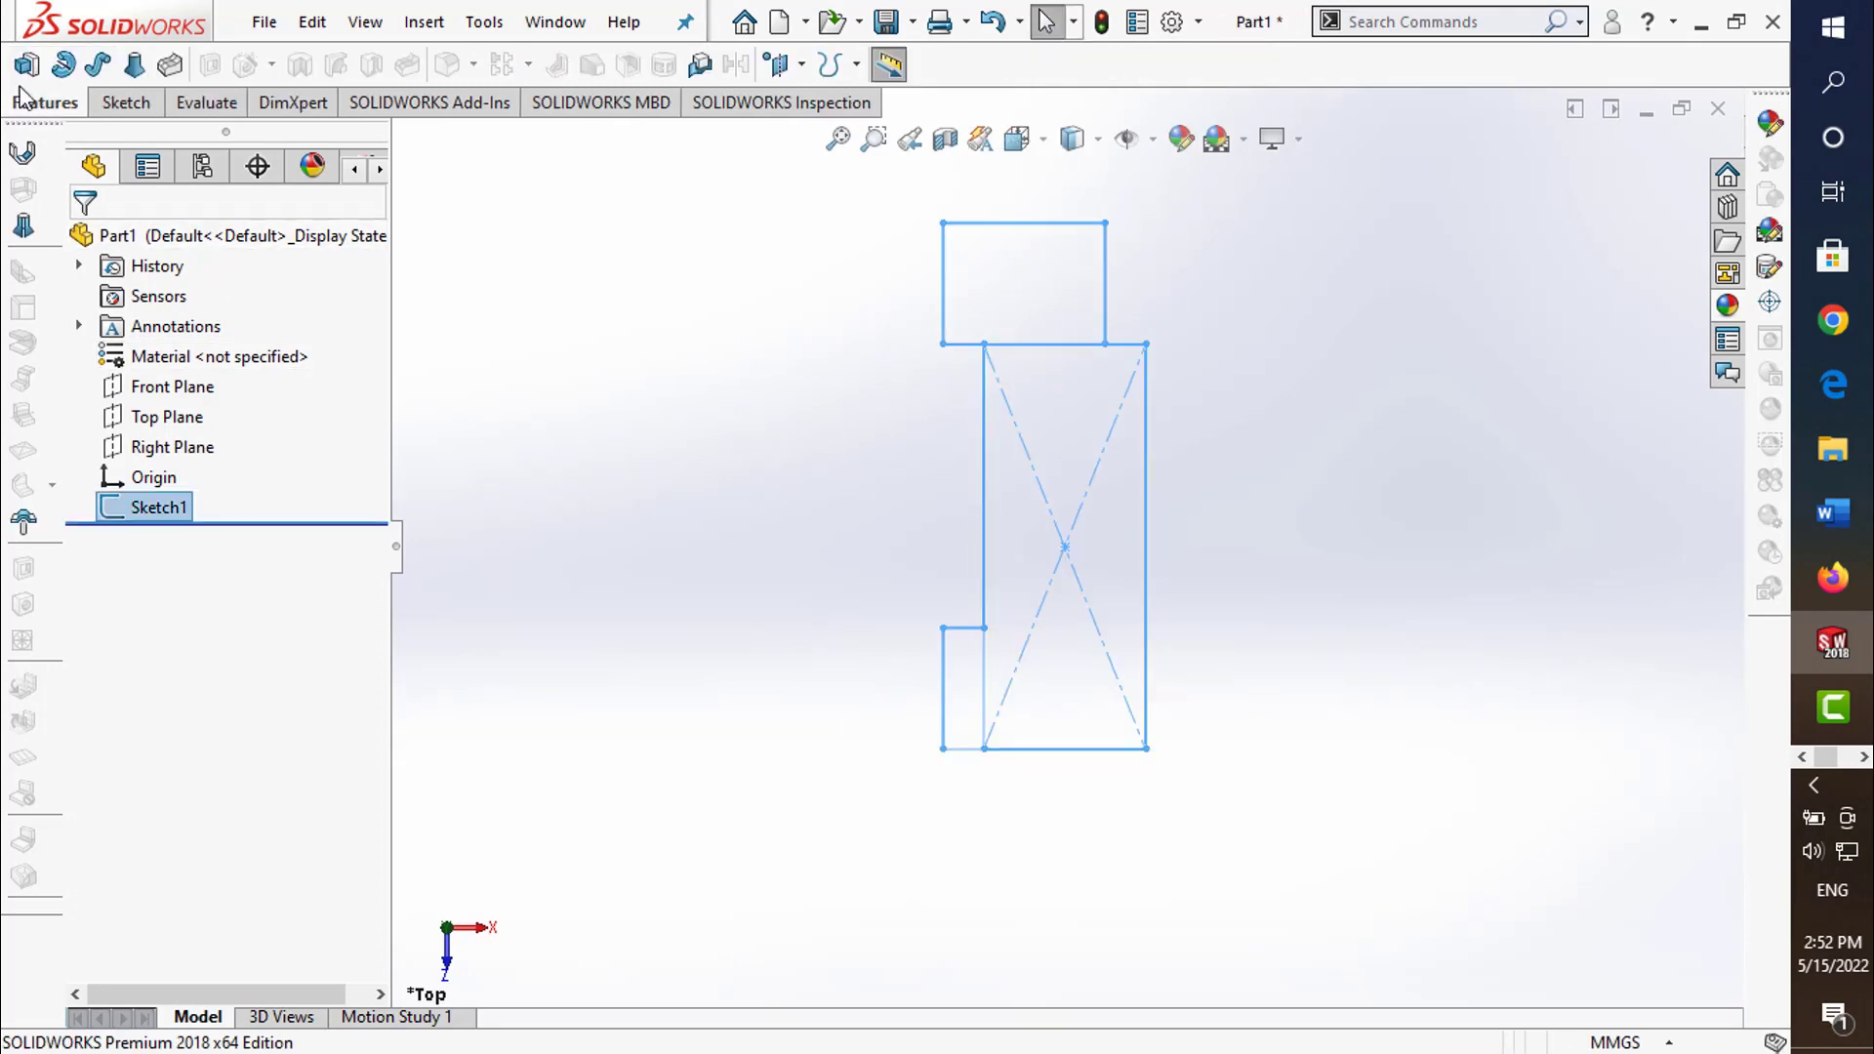
click(12, 70)
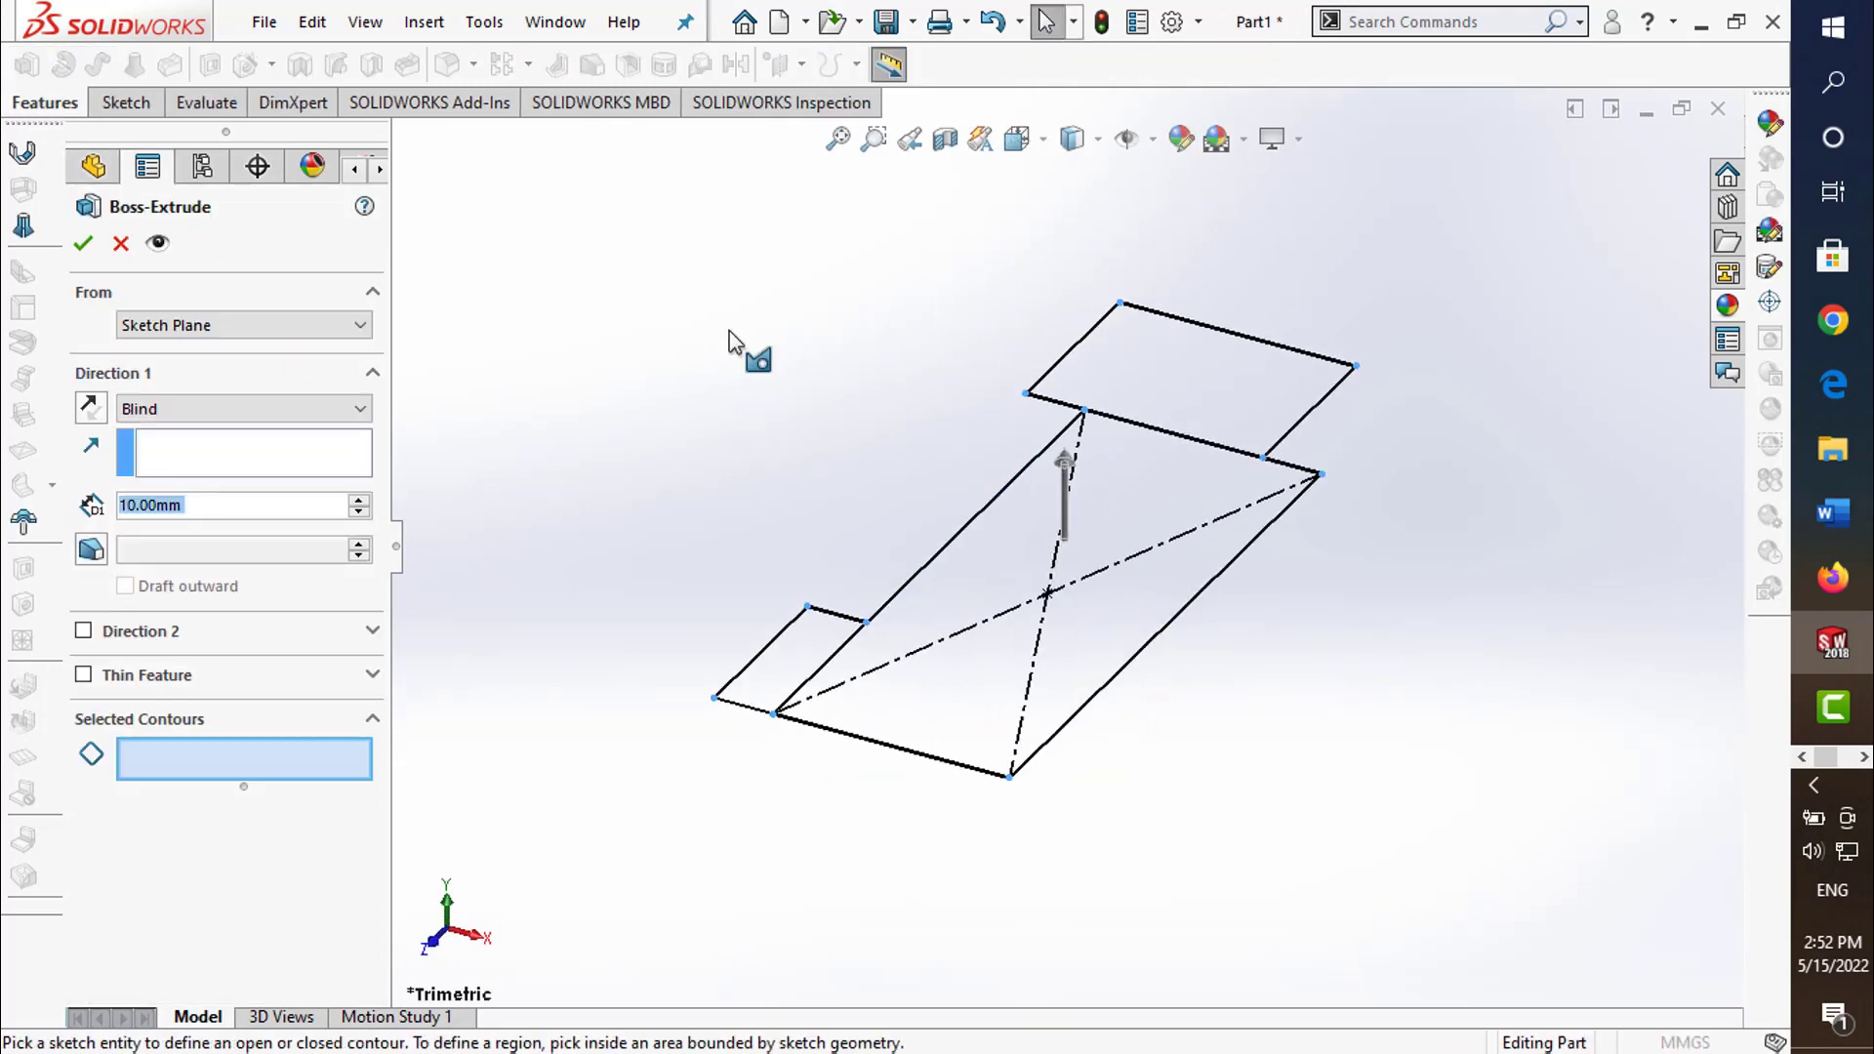
click(1259, 415)
click(1163, 585)
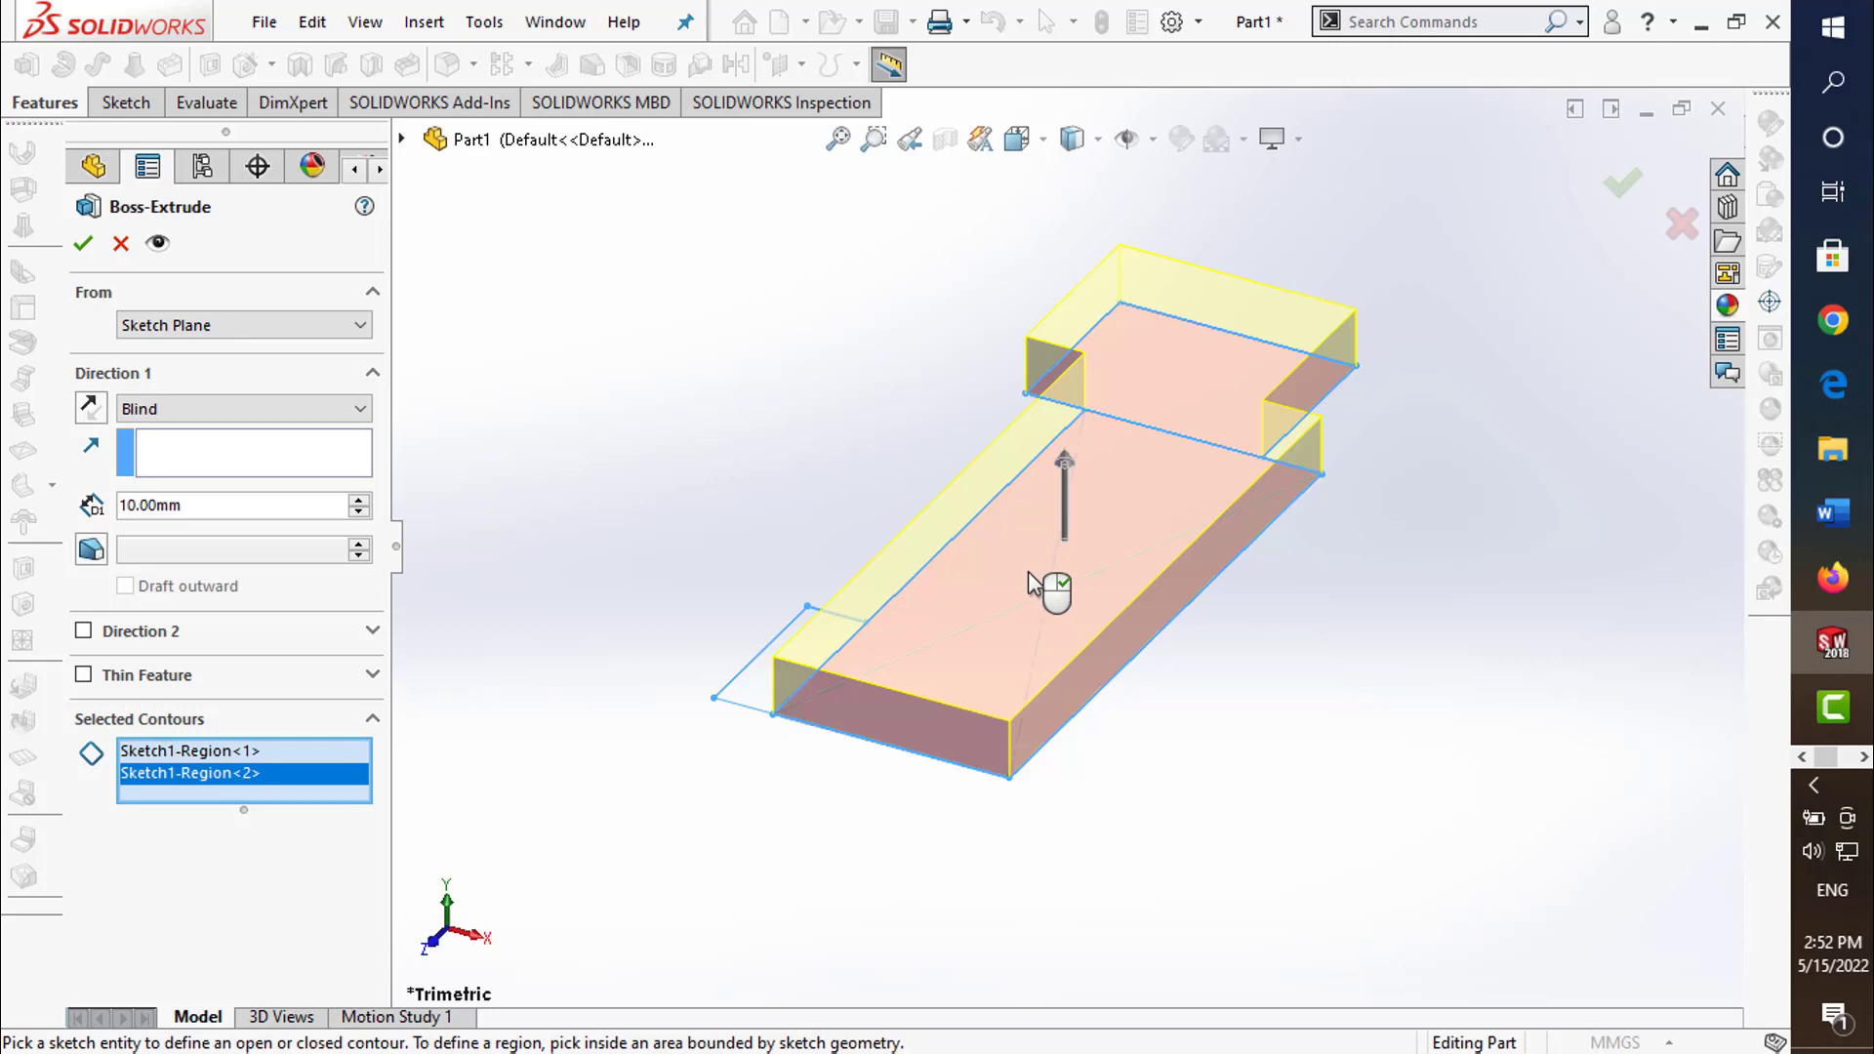
click(800, 671)
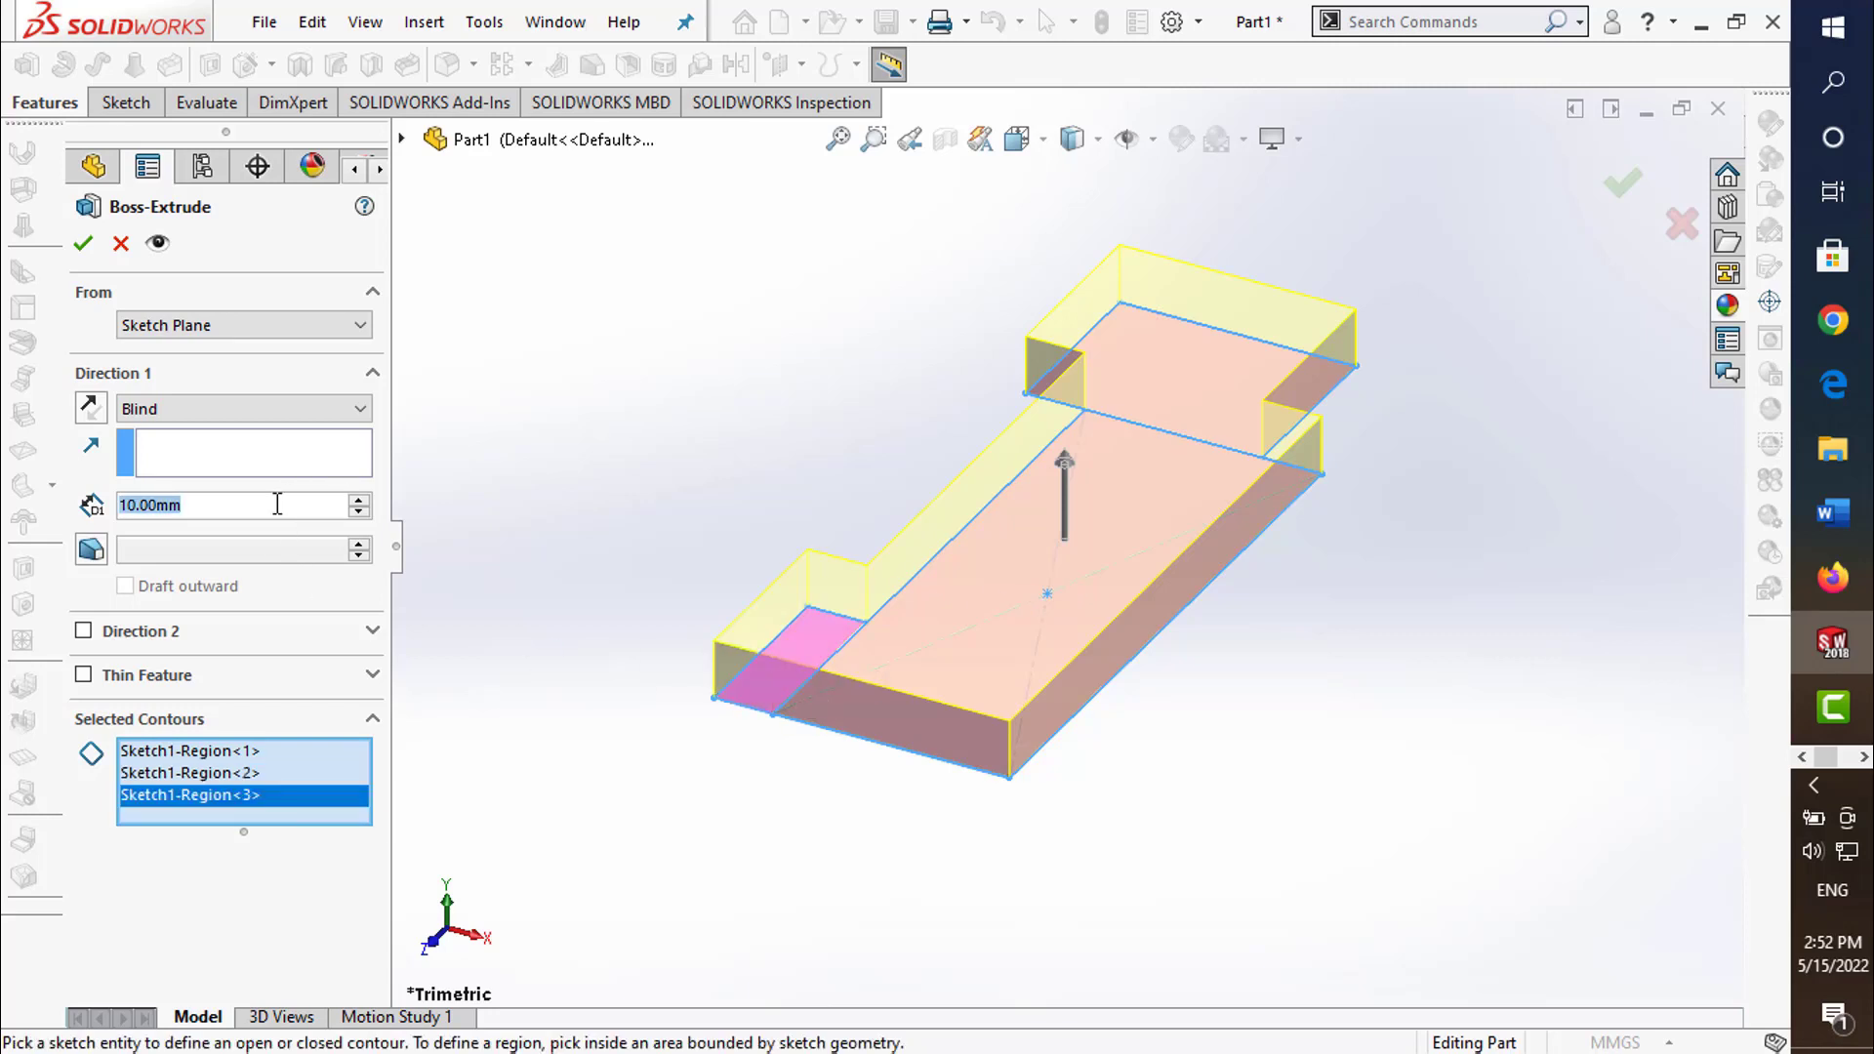
text(40)
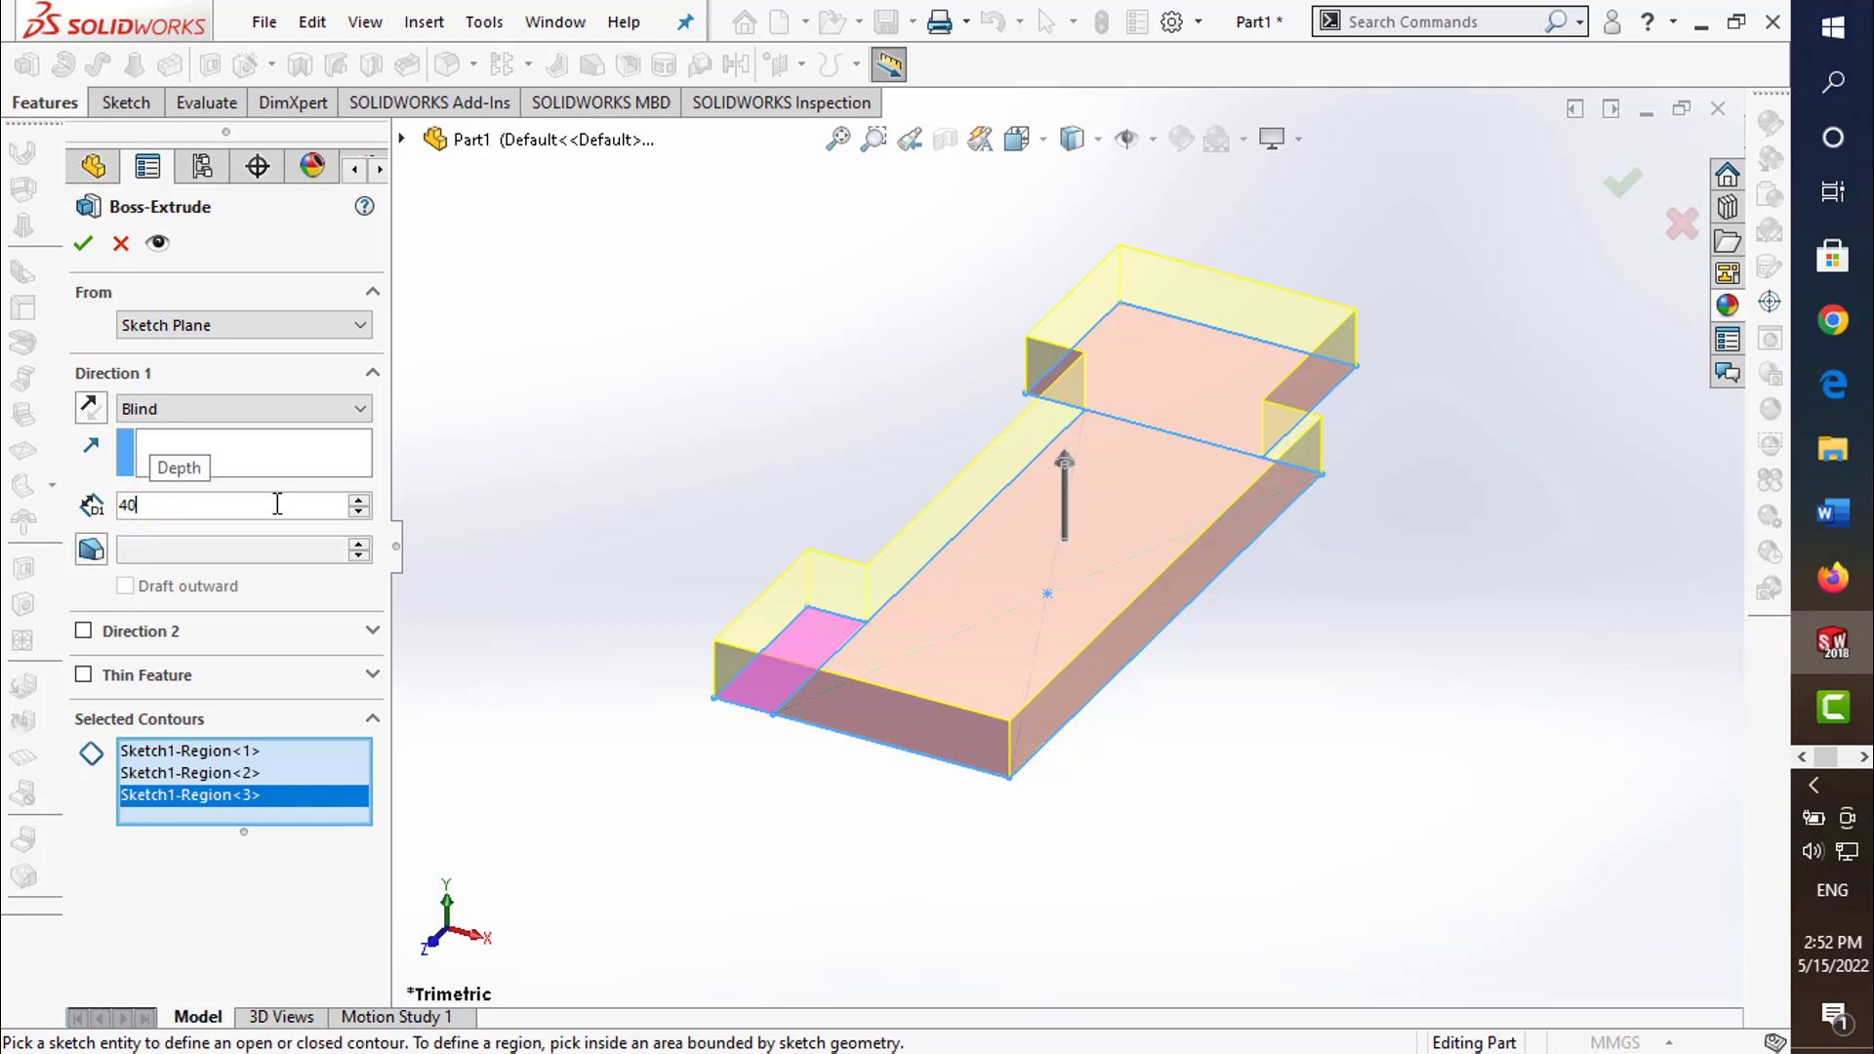
key(Return)
click(1620, 188)
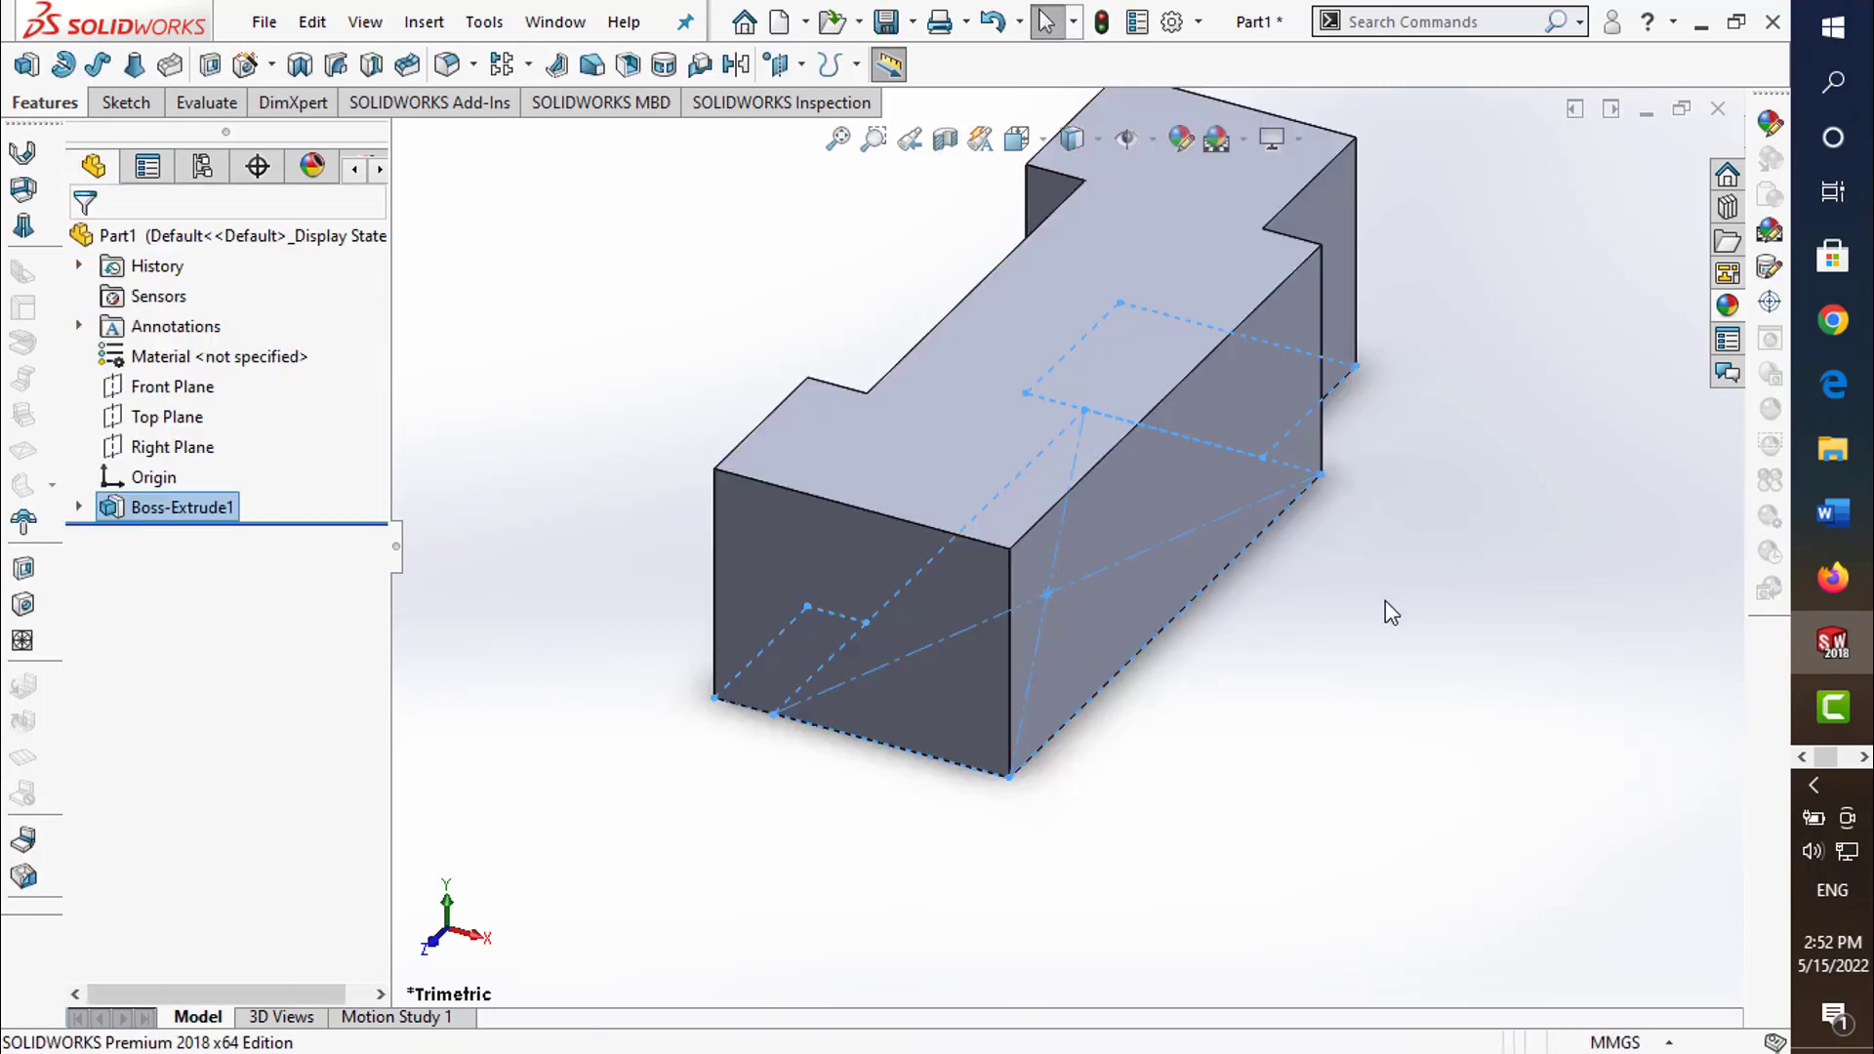
- Zoom to fit and save the part as Part1, replacing the existing file
key(f)
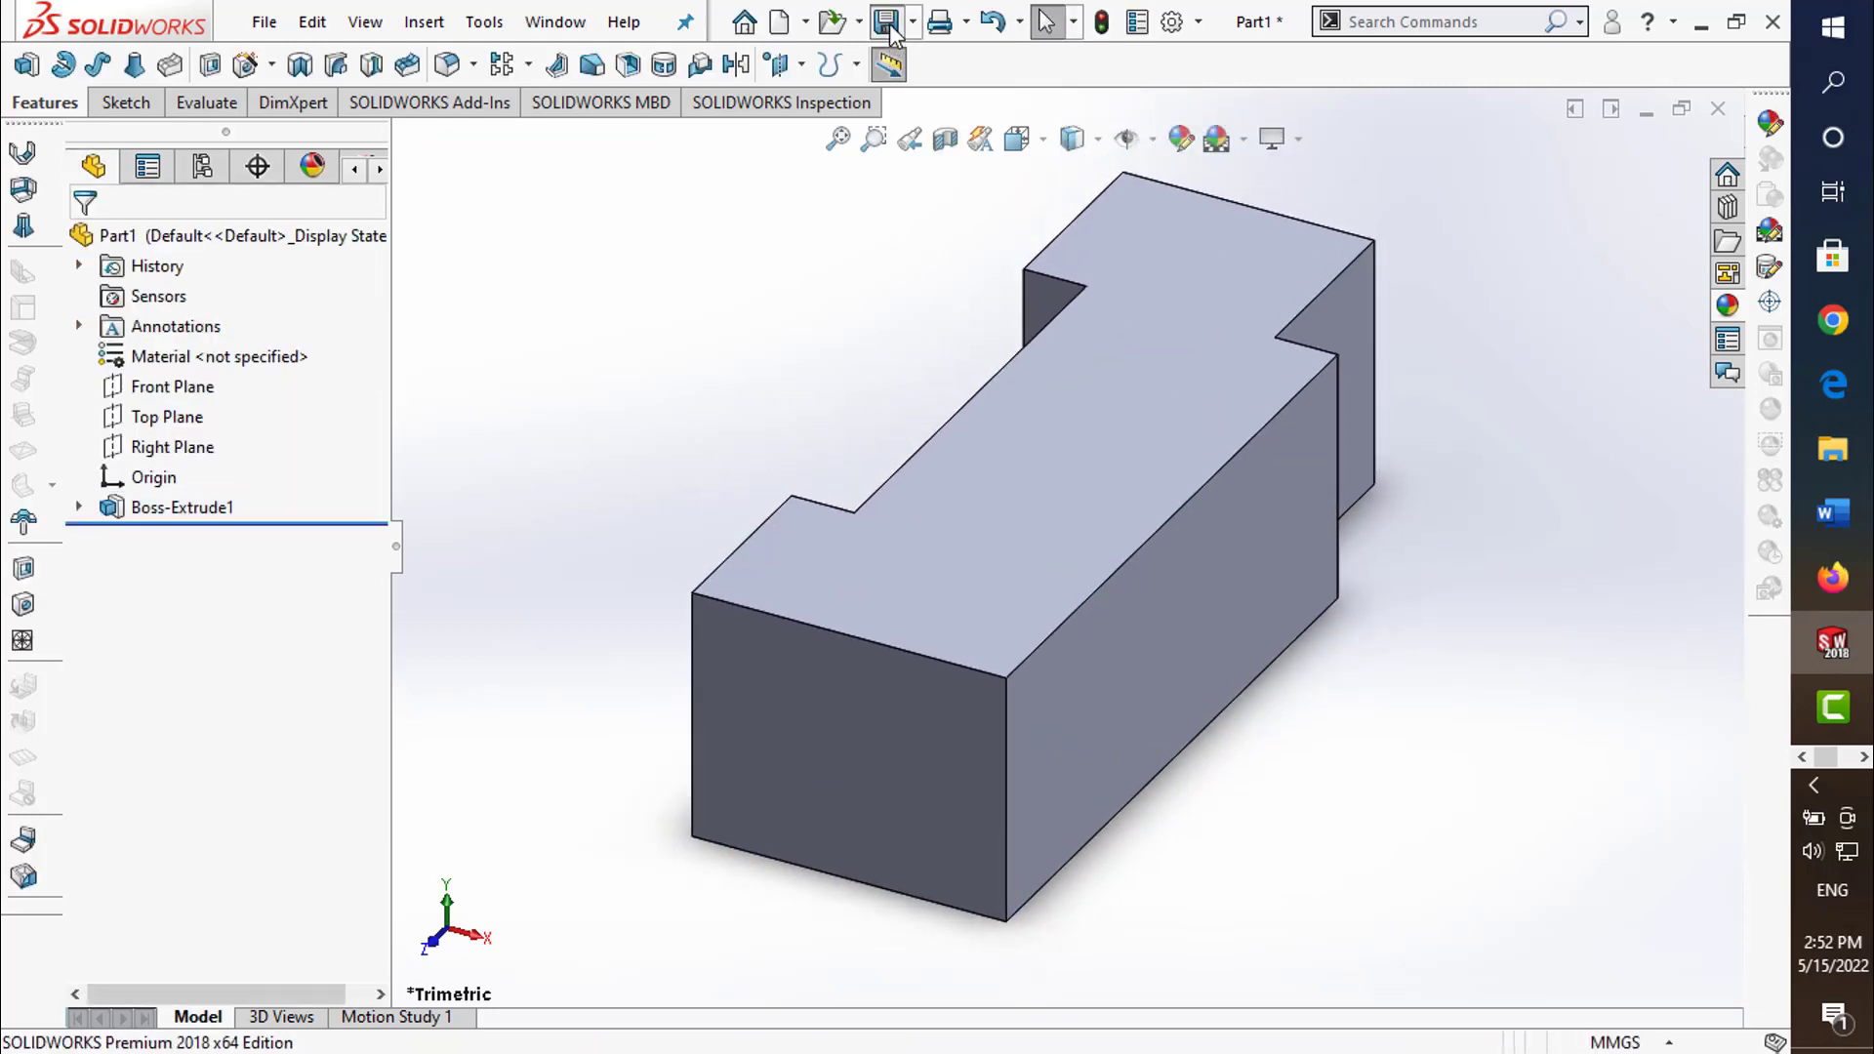
key(ctrl+s)
click(1211, 772)
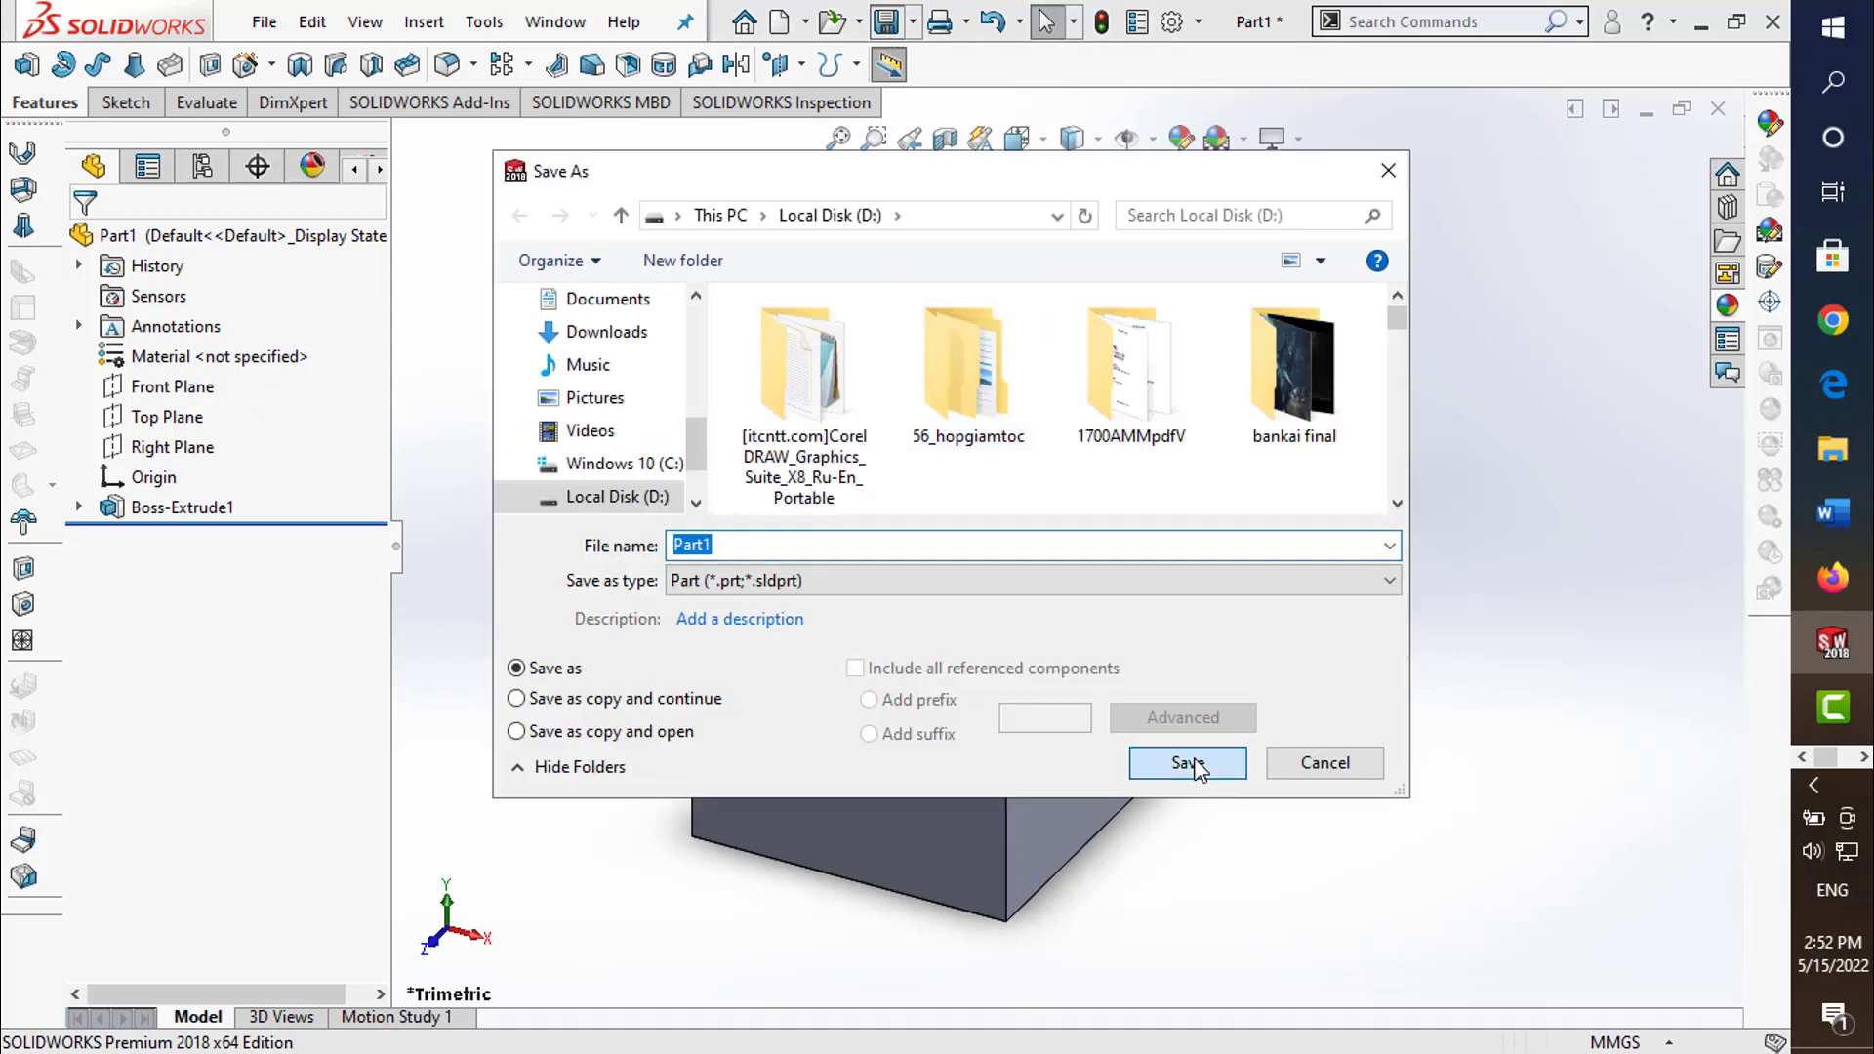
click(994, 540)
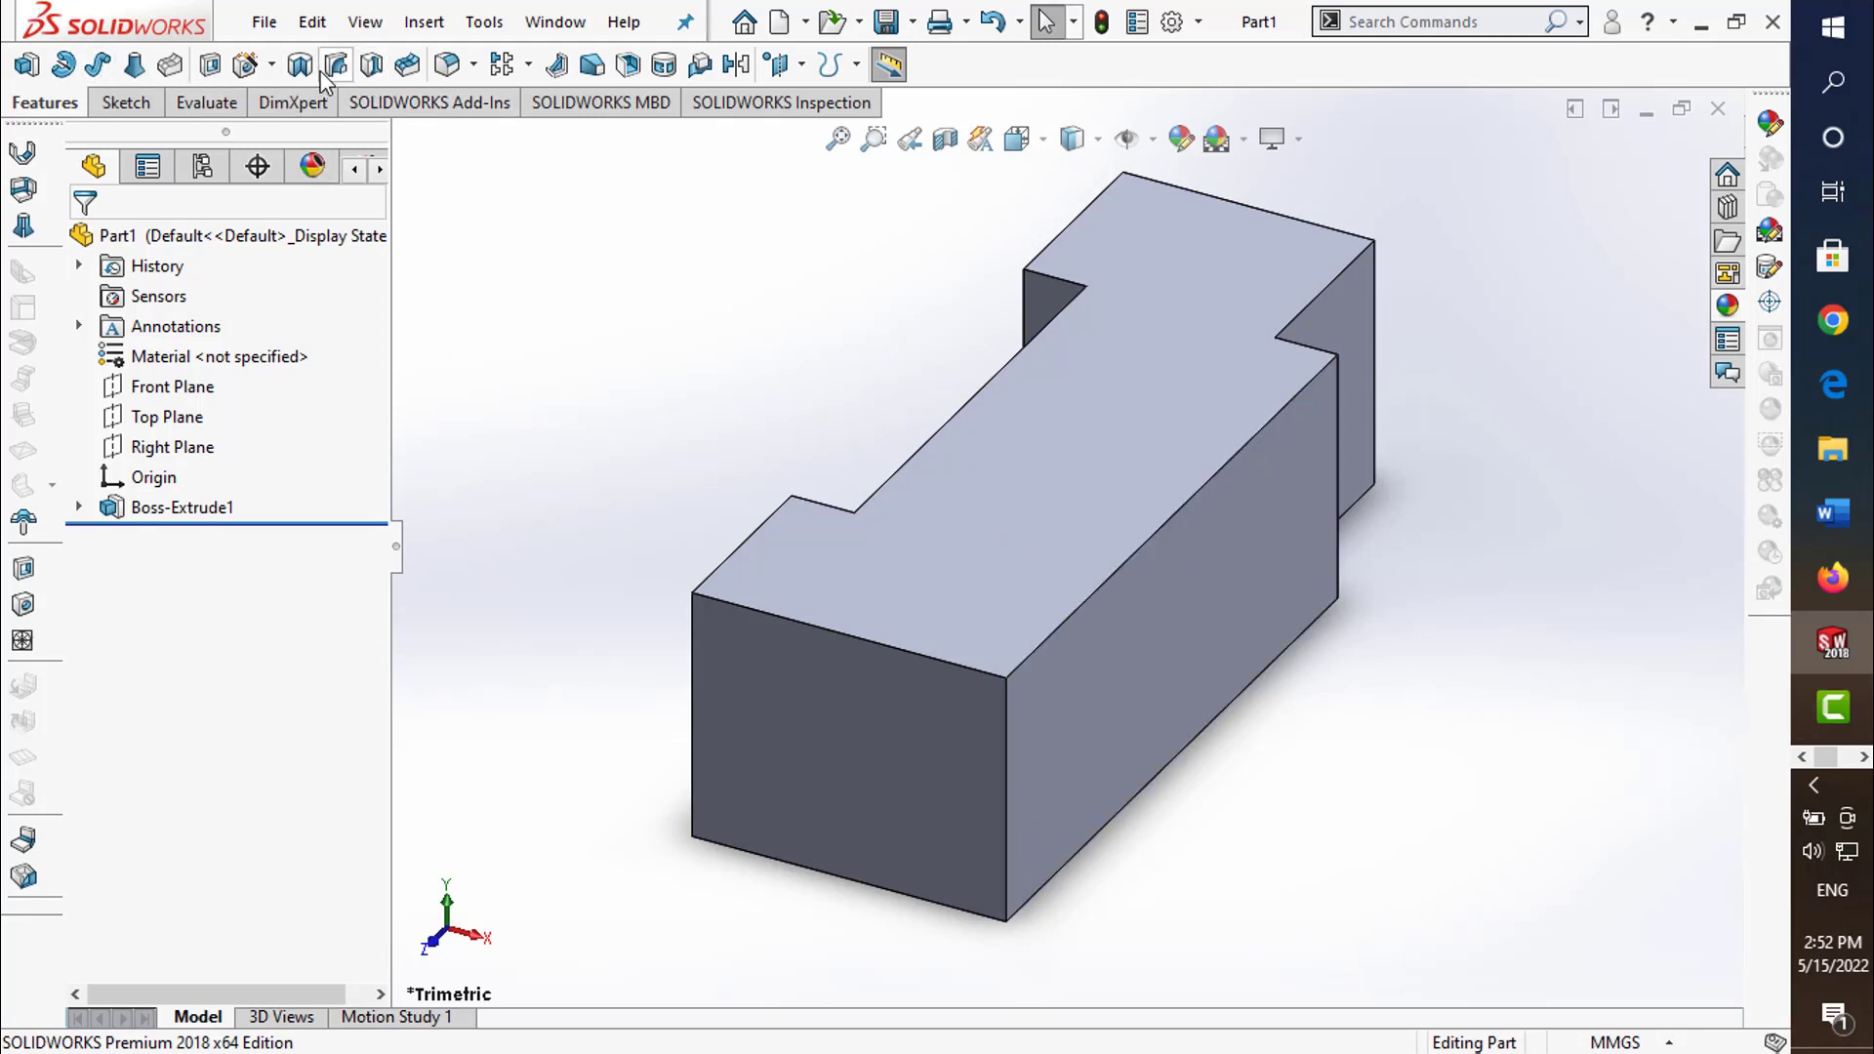
- Round the lower notch edge with an asymmetric fillet of 10 mm and 15 mm
click(439, 69)
middle_drag(690, 368, 707, 473)
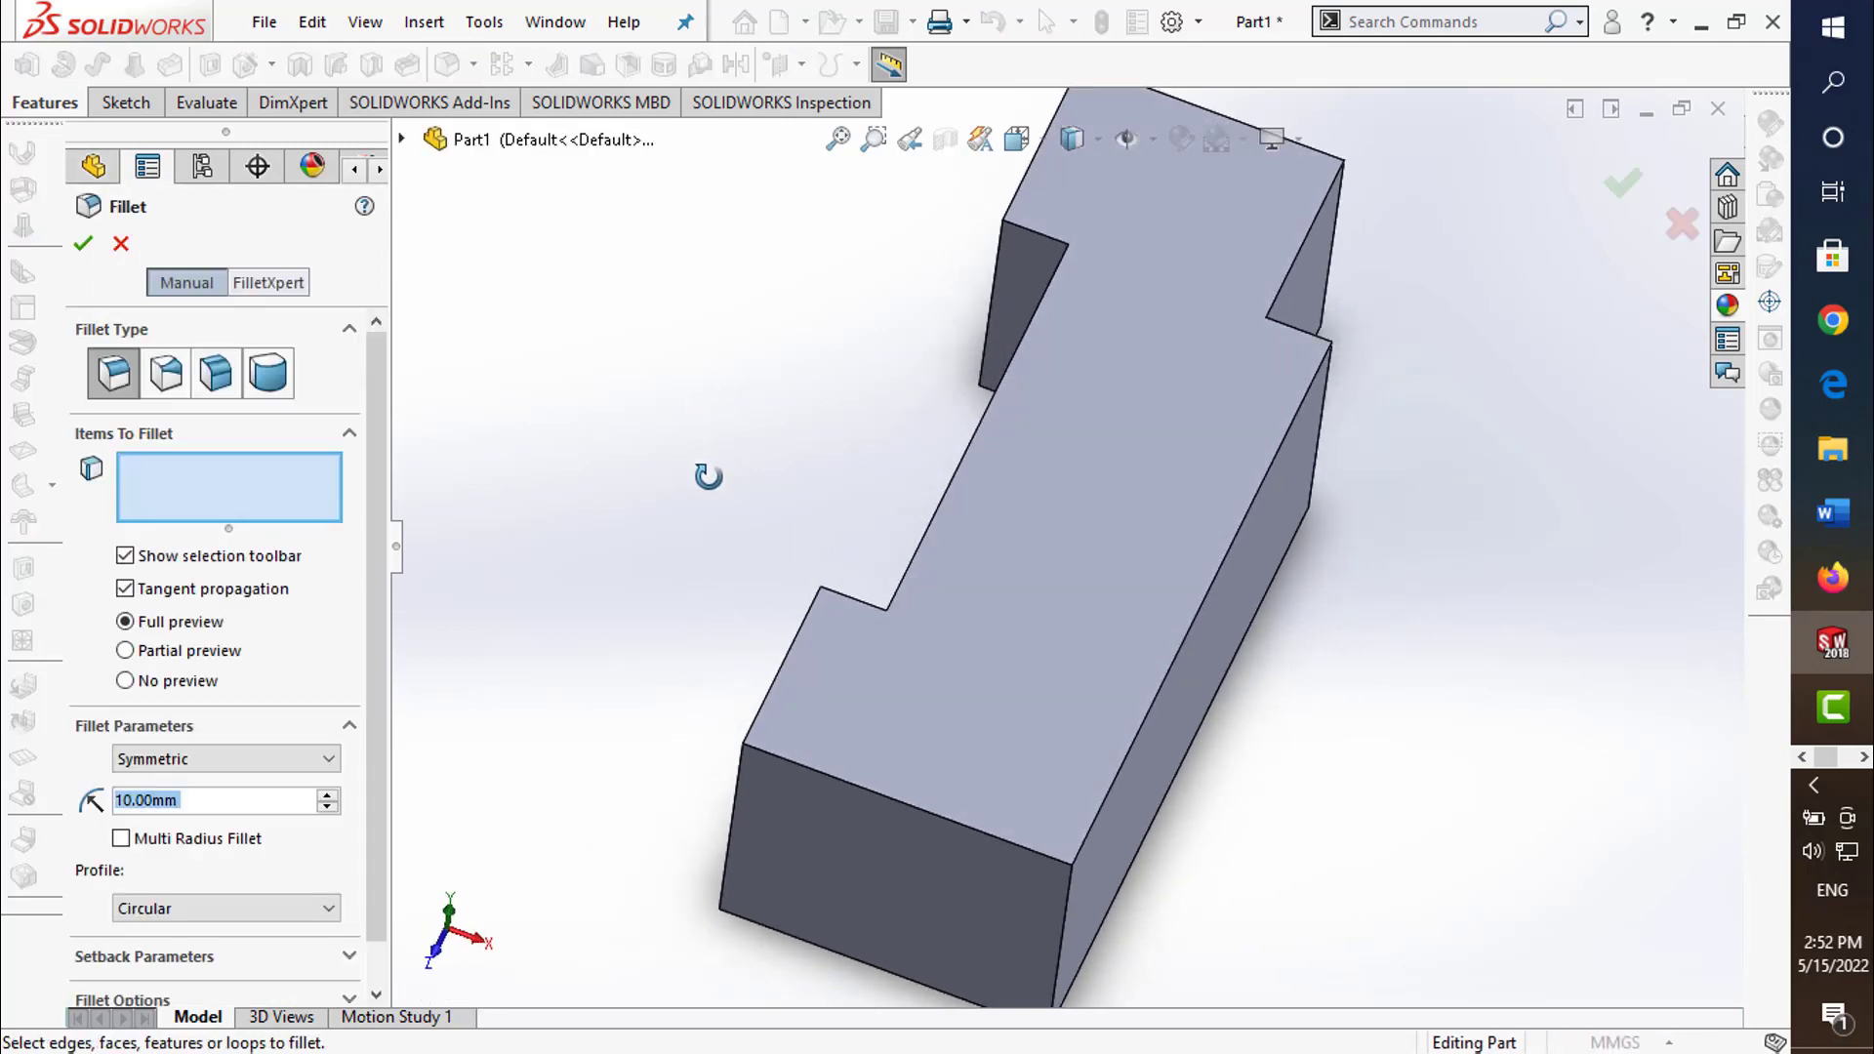
click(302, 763)
click(260, 806)
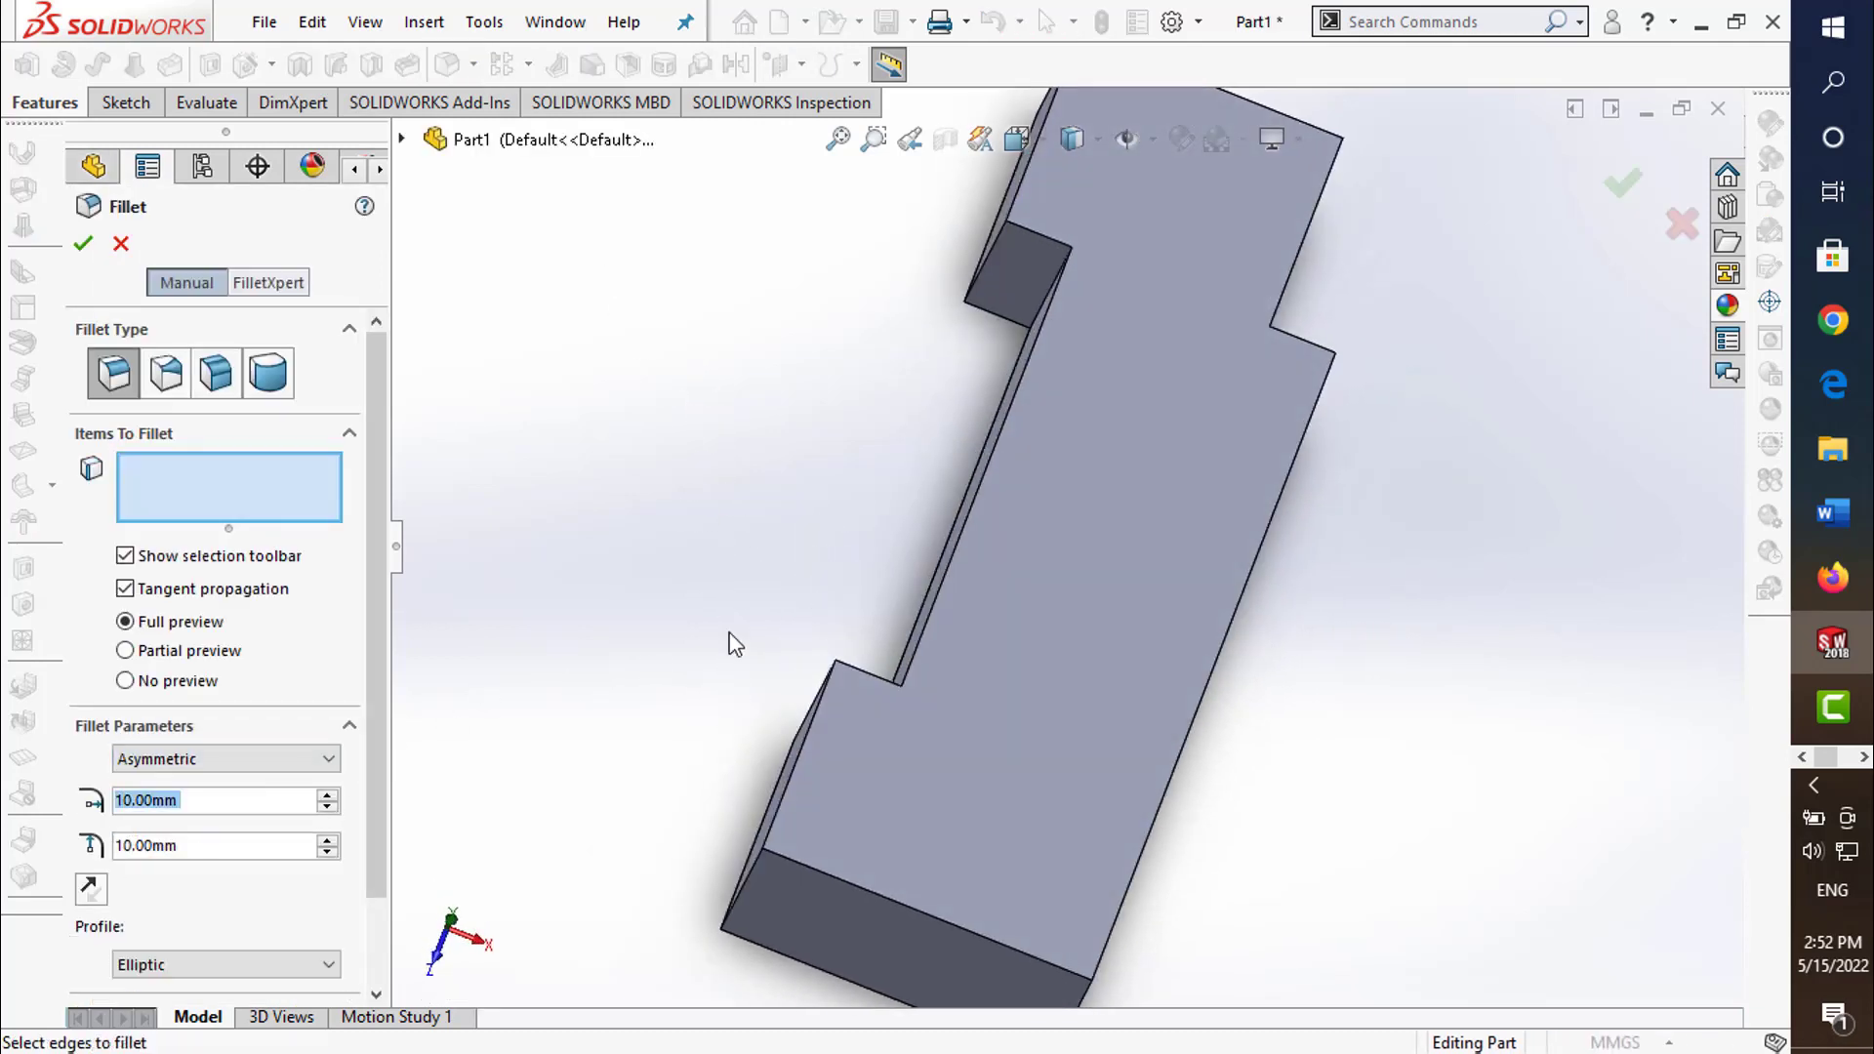
middle_drag(732, 640, 825, 691)
click(831, 750)
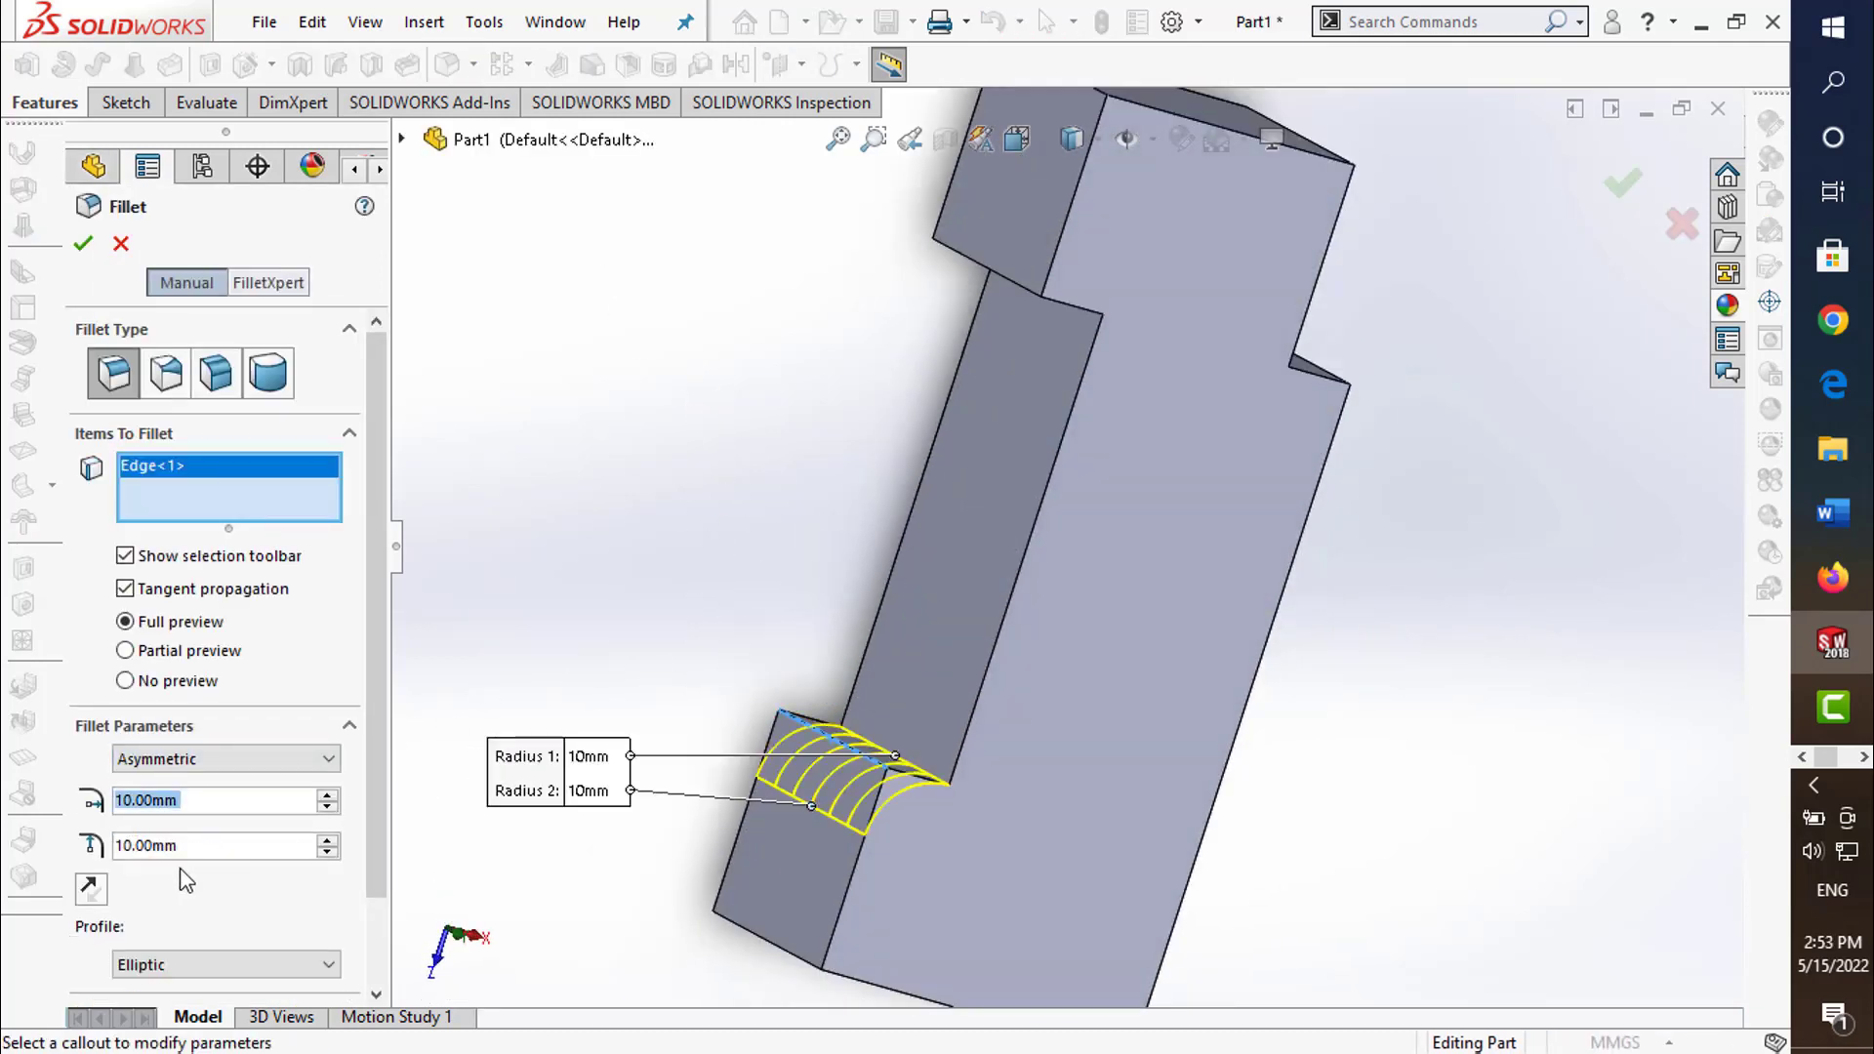
click(590, 790)
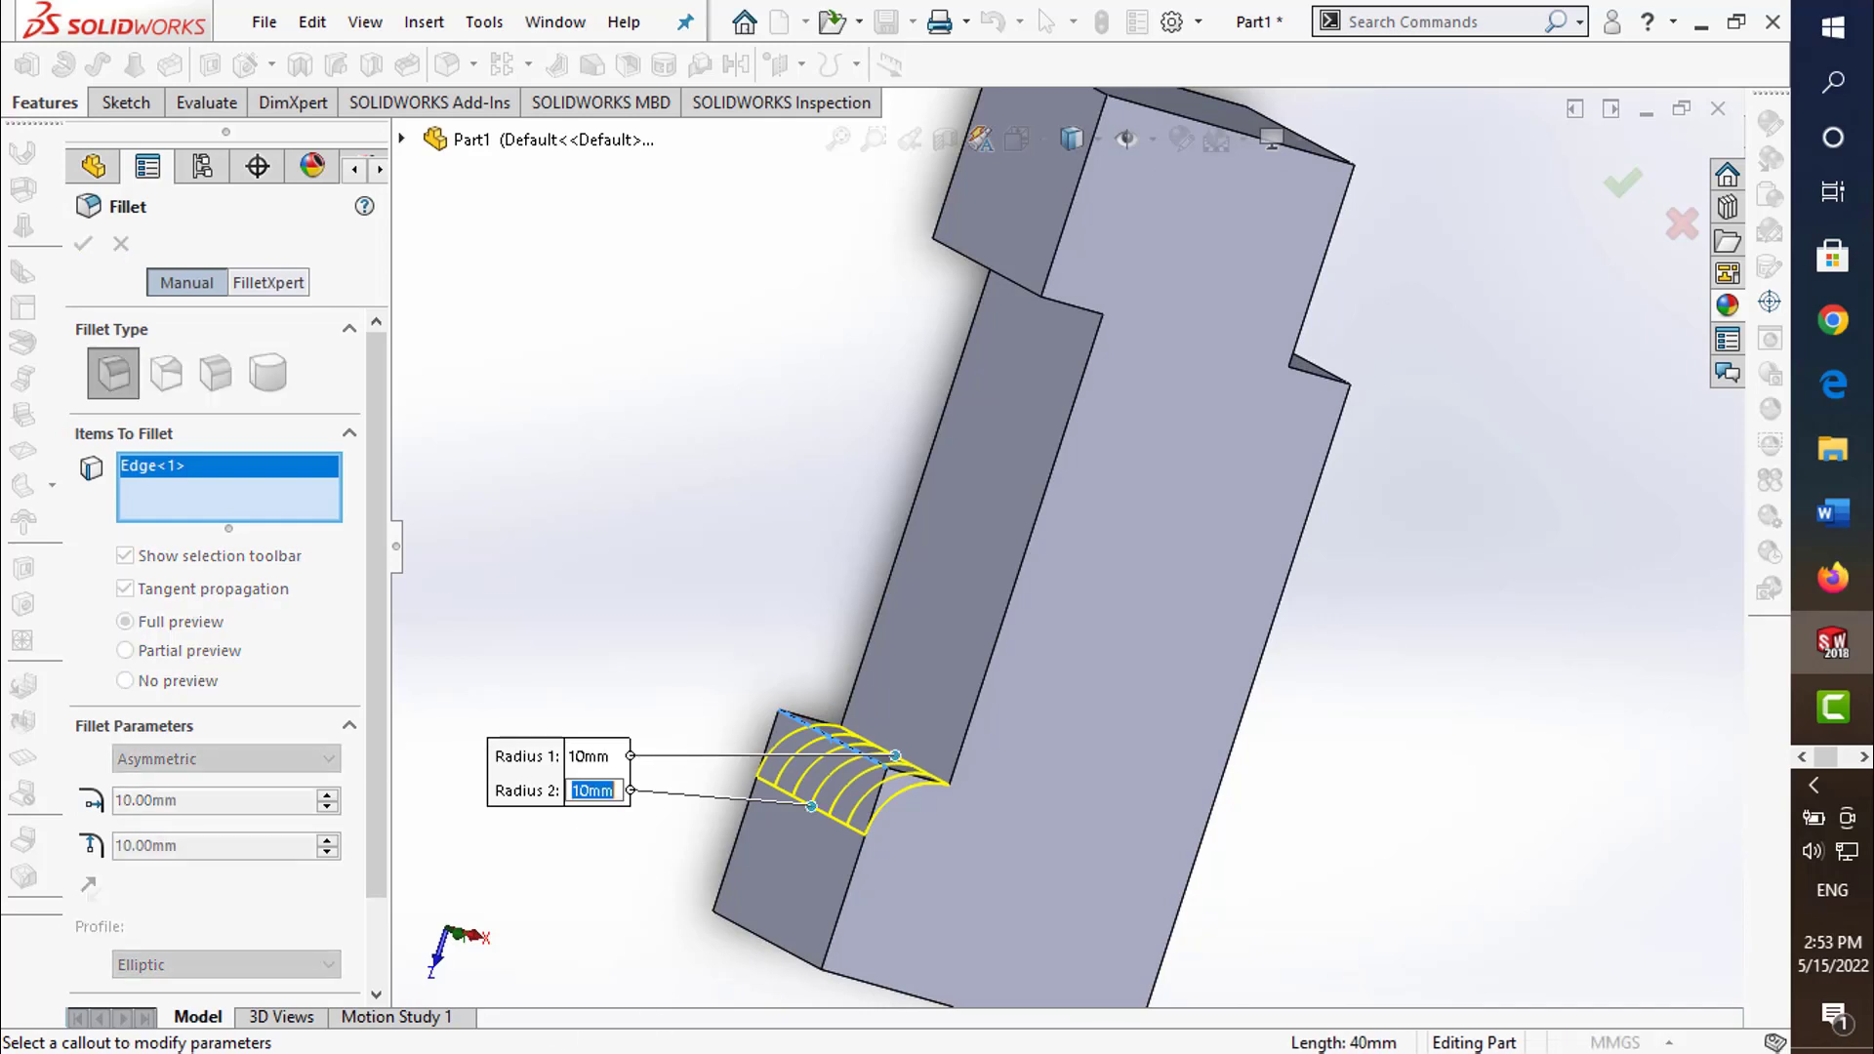
text(15)
key(Return)
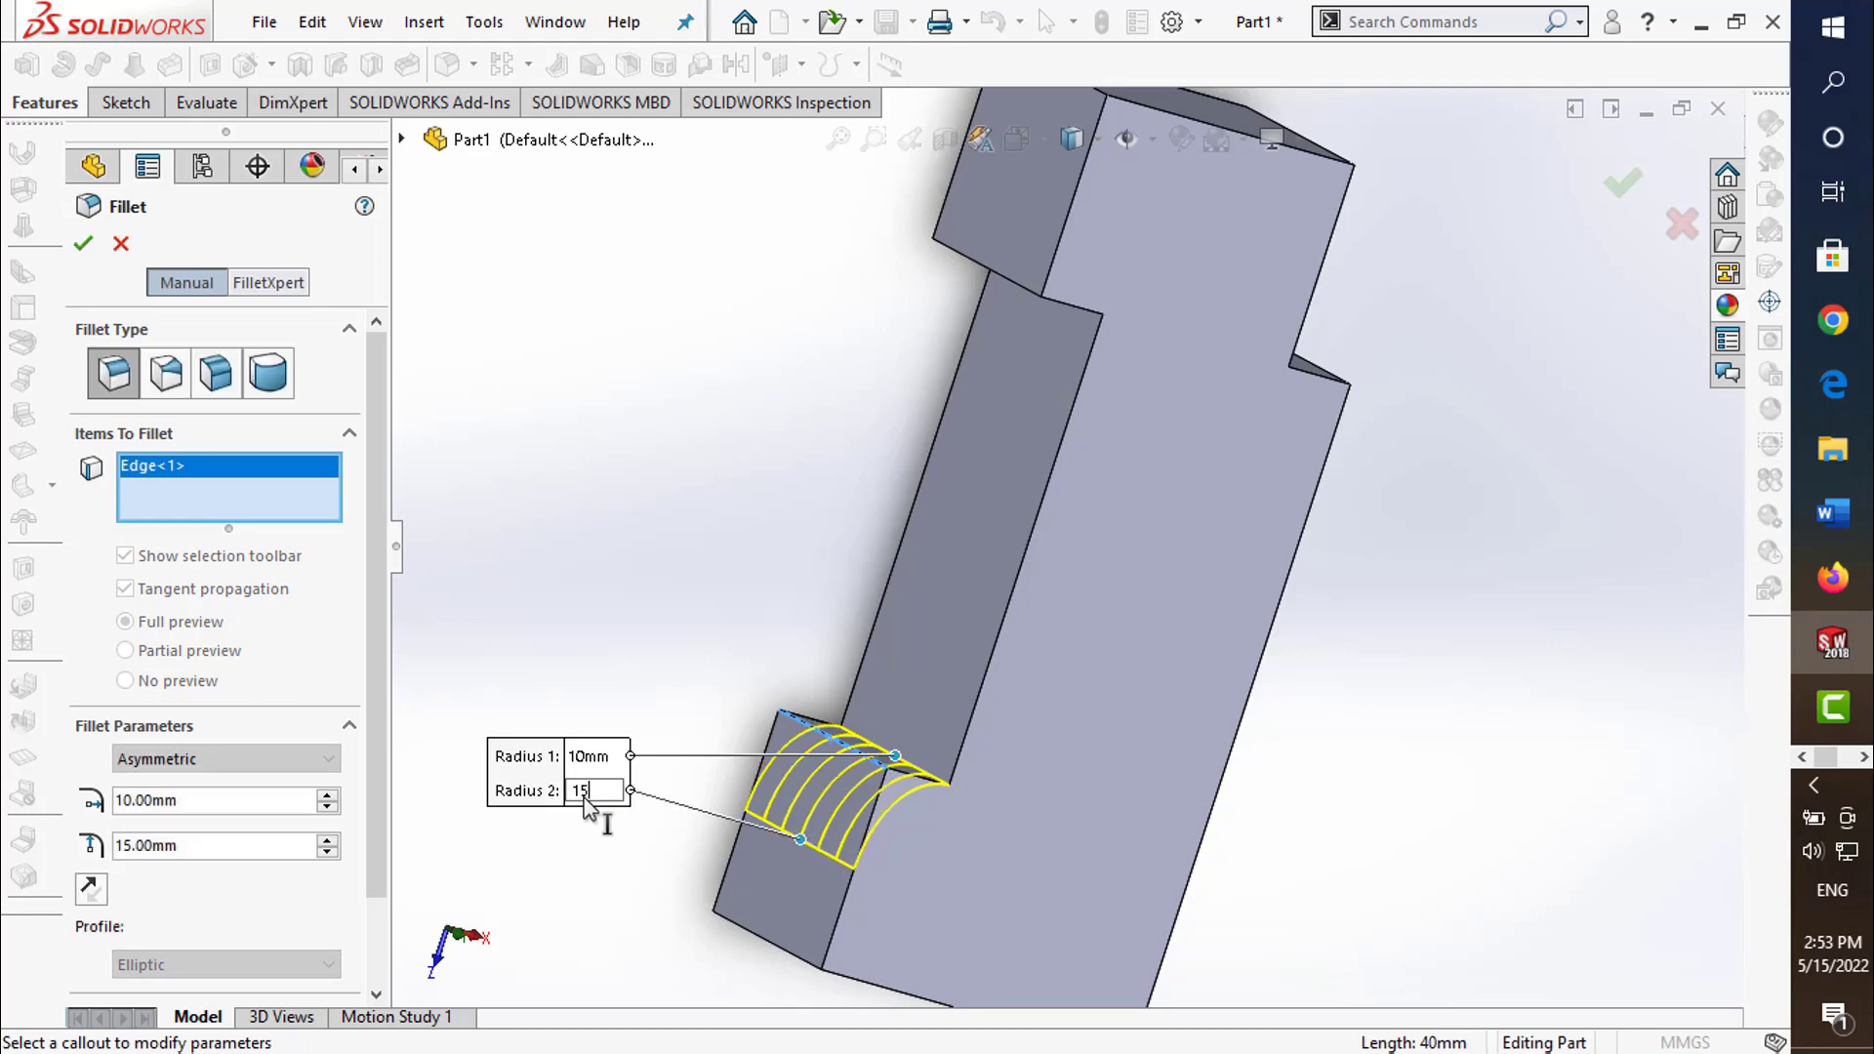
key(Return)
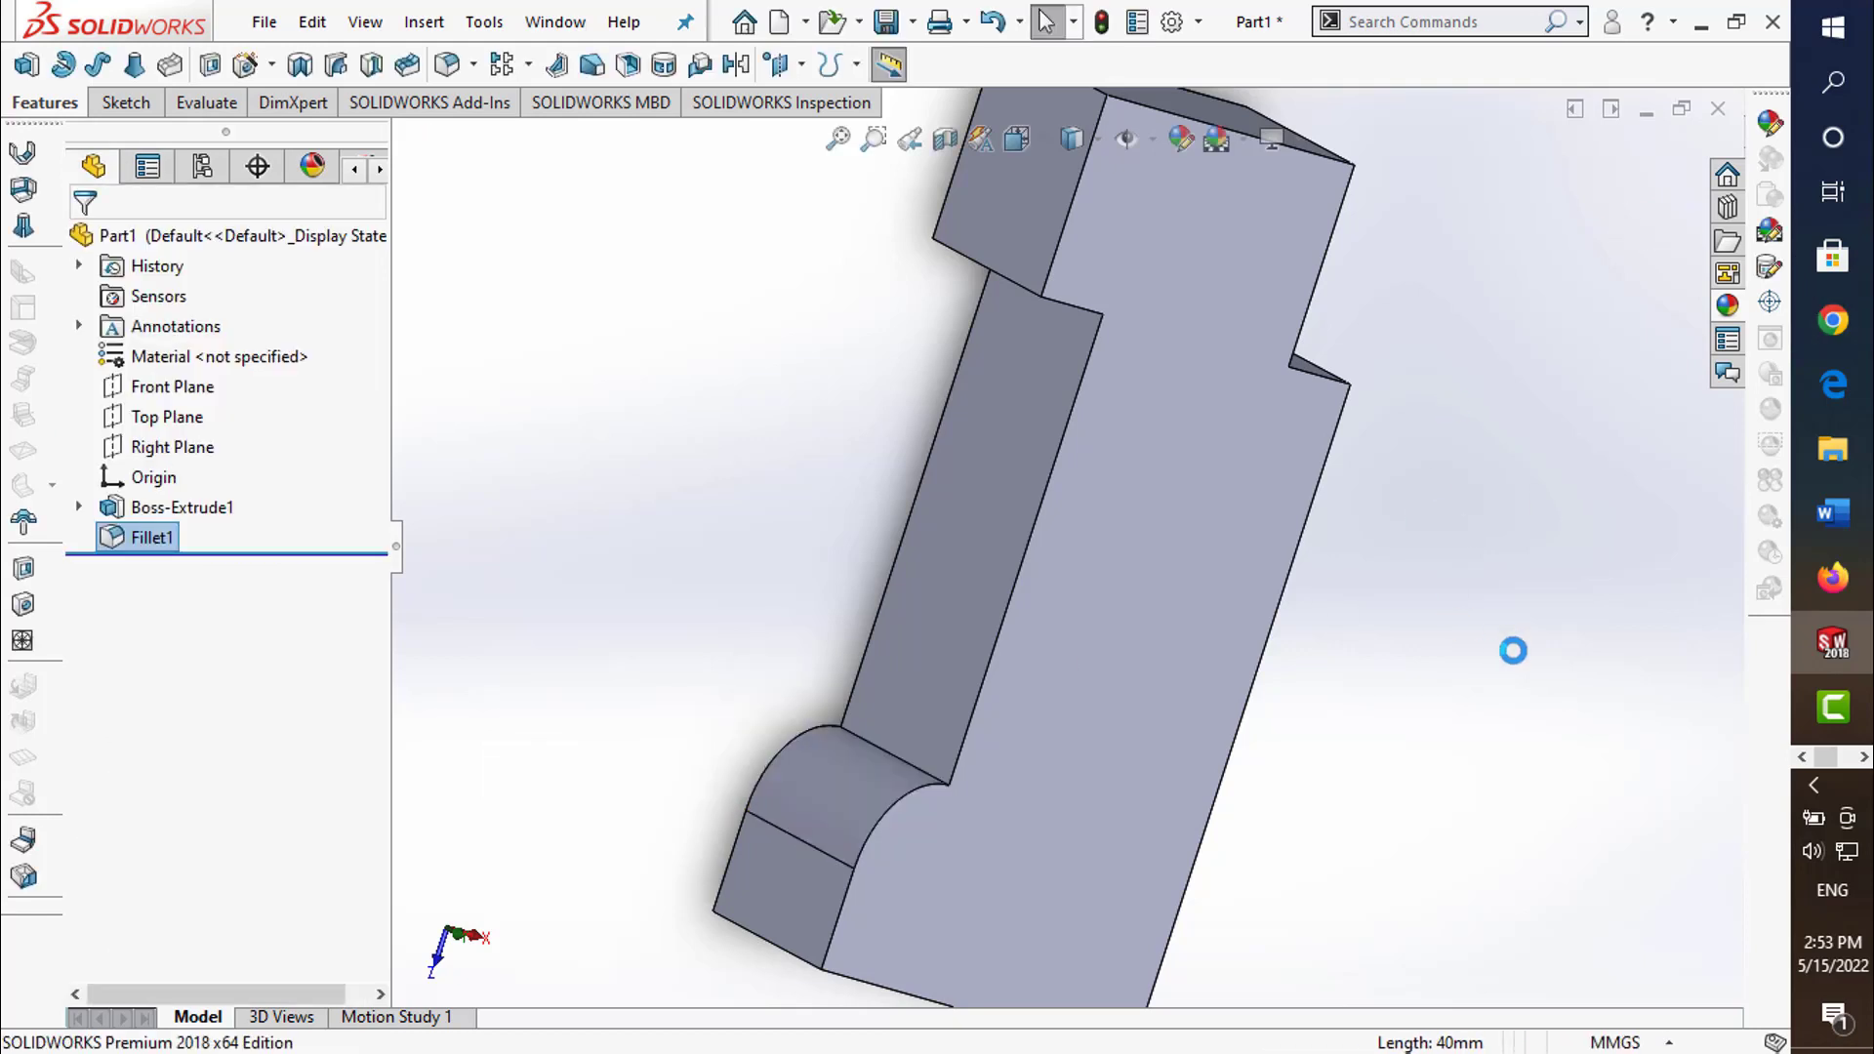
mouse_move(1516, 650)
middle_down()
mouse_move(1139, 619)
mouse_move(774, 279)
middle_up()
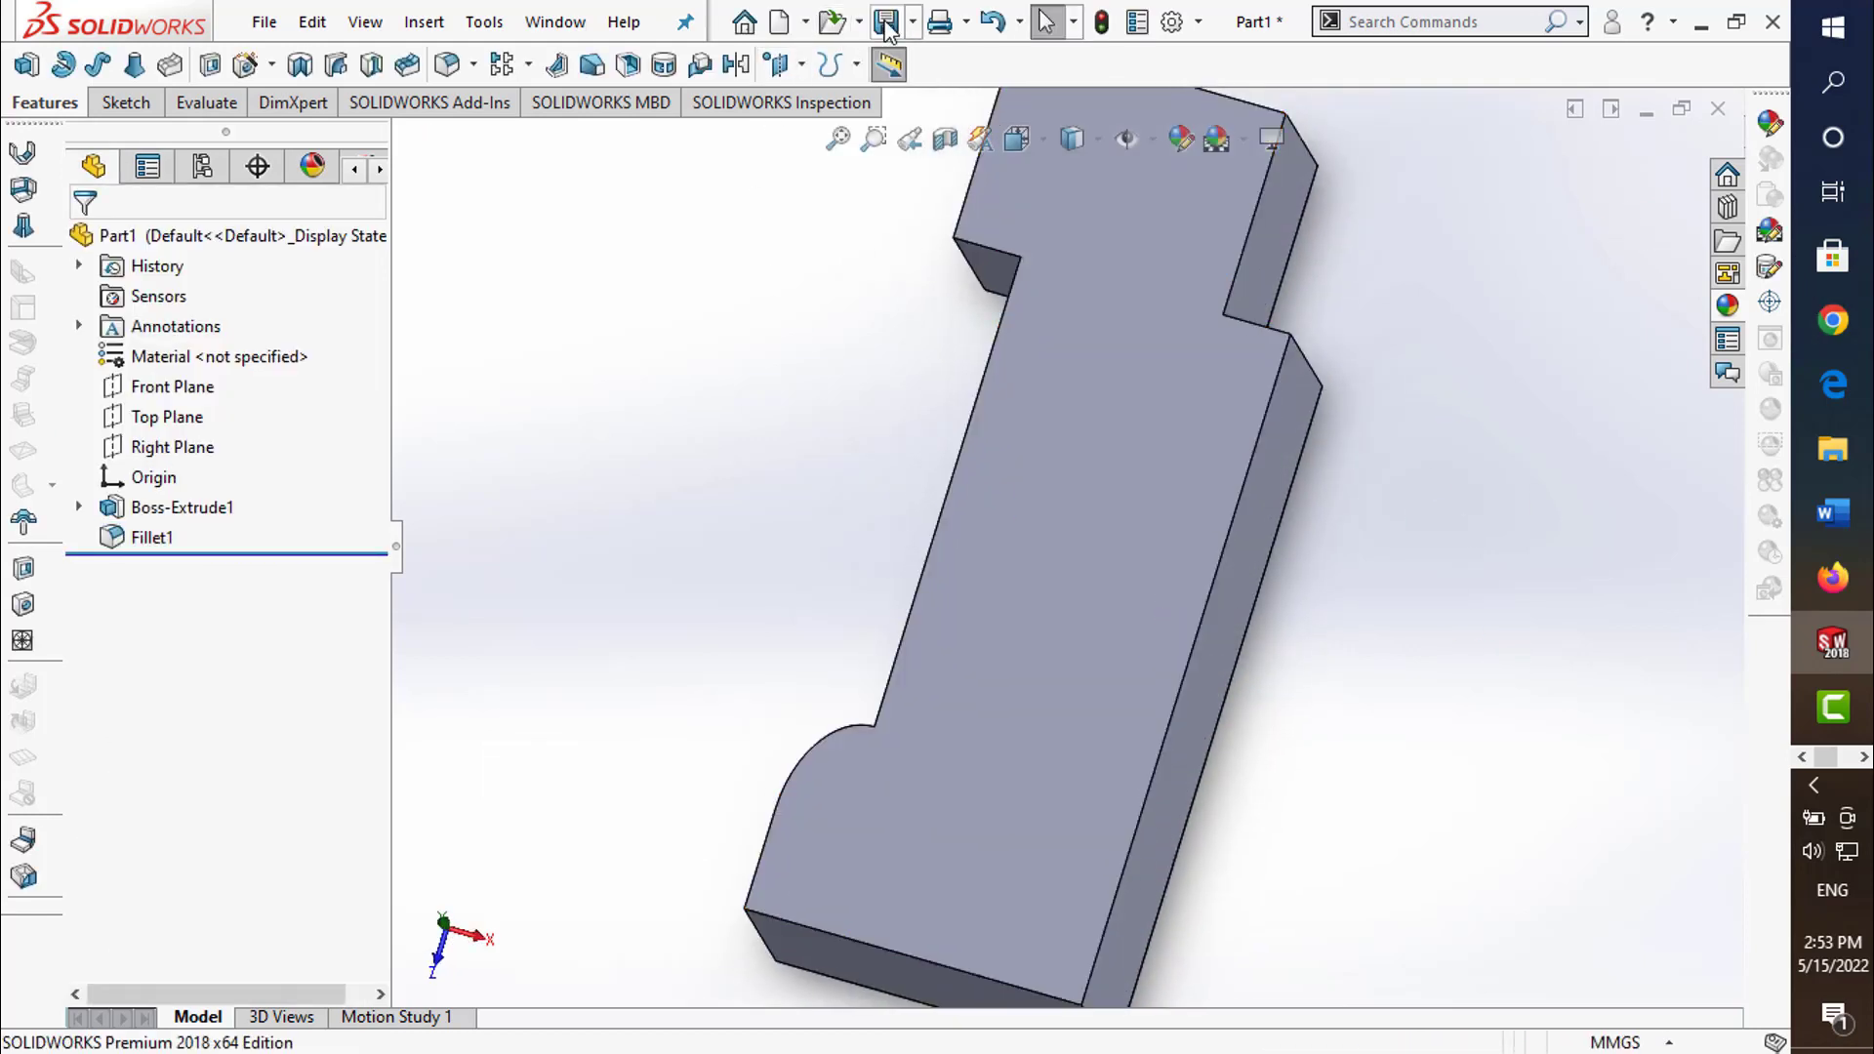
- Start a symmetric 5 mm fillet on the first two notch-corner edges
click(447, 65)
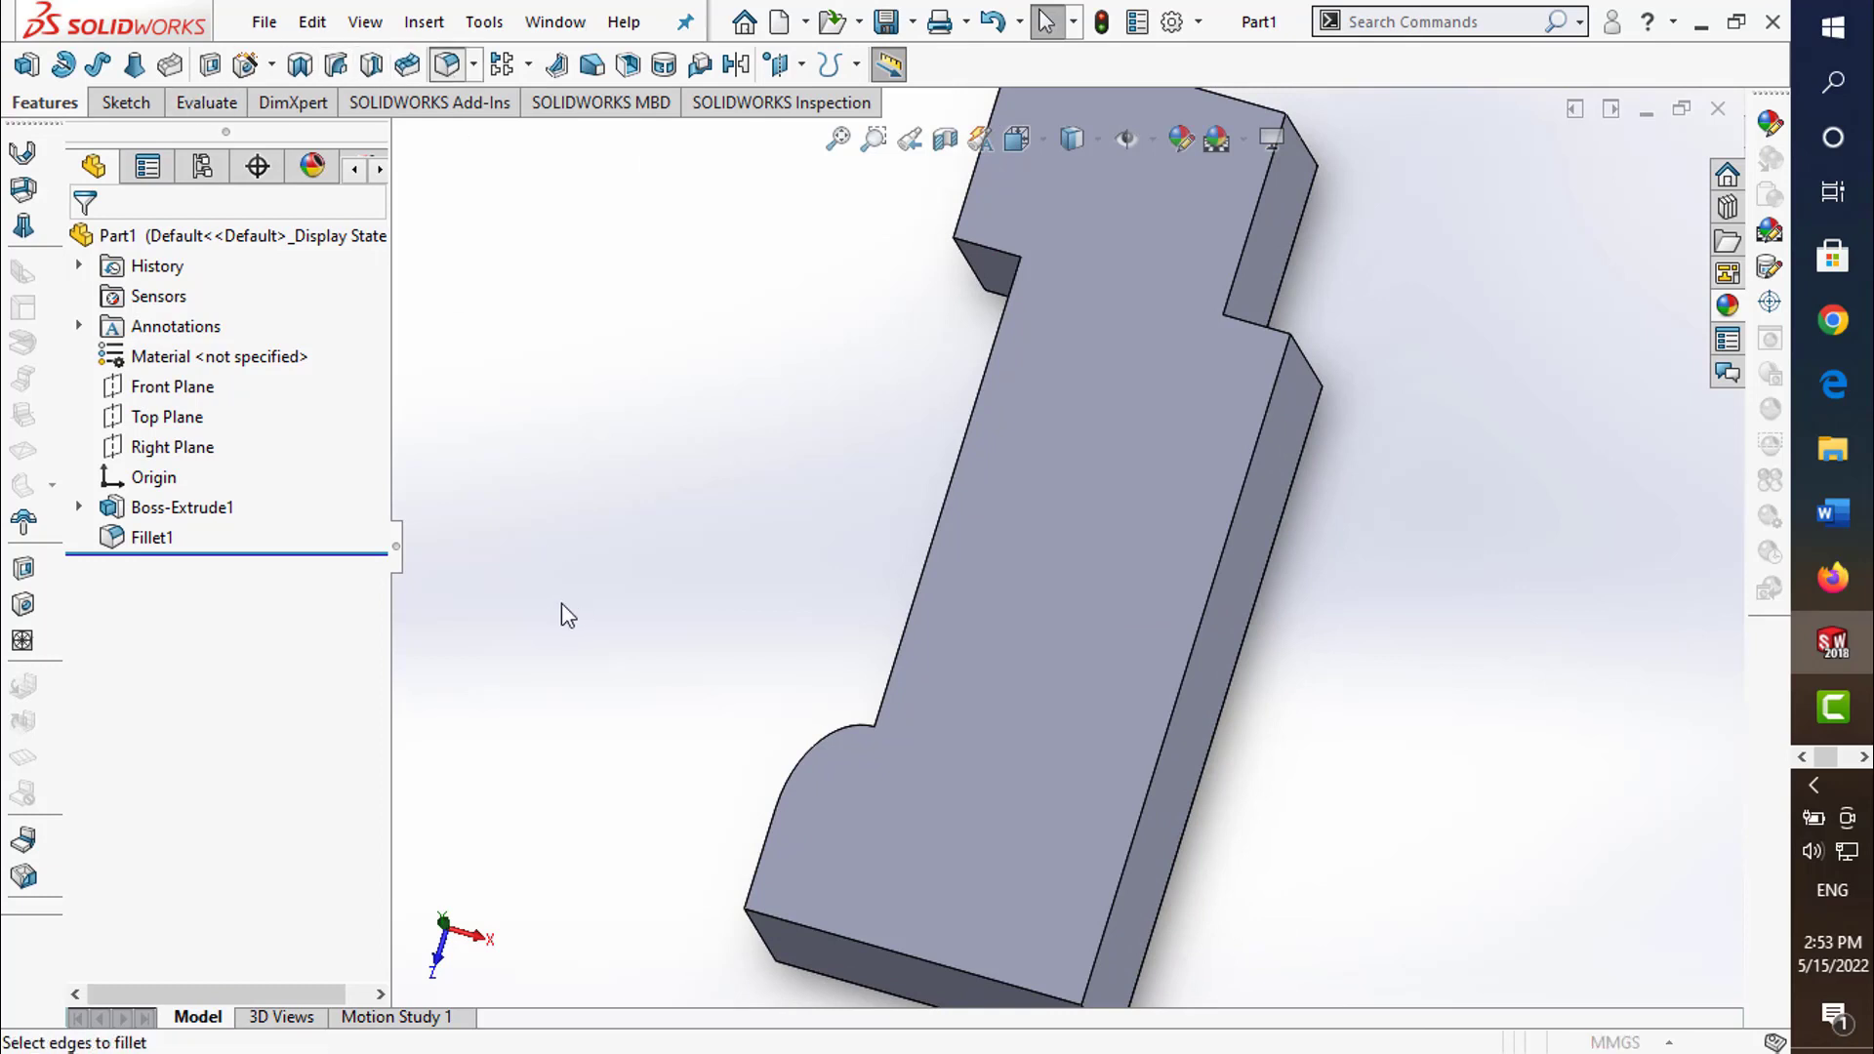
mouse_move(564, 615)
middle_down()
mouse_move(724, 718)
mouse_move(683, 727)
middle_up()
click(244, 759)
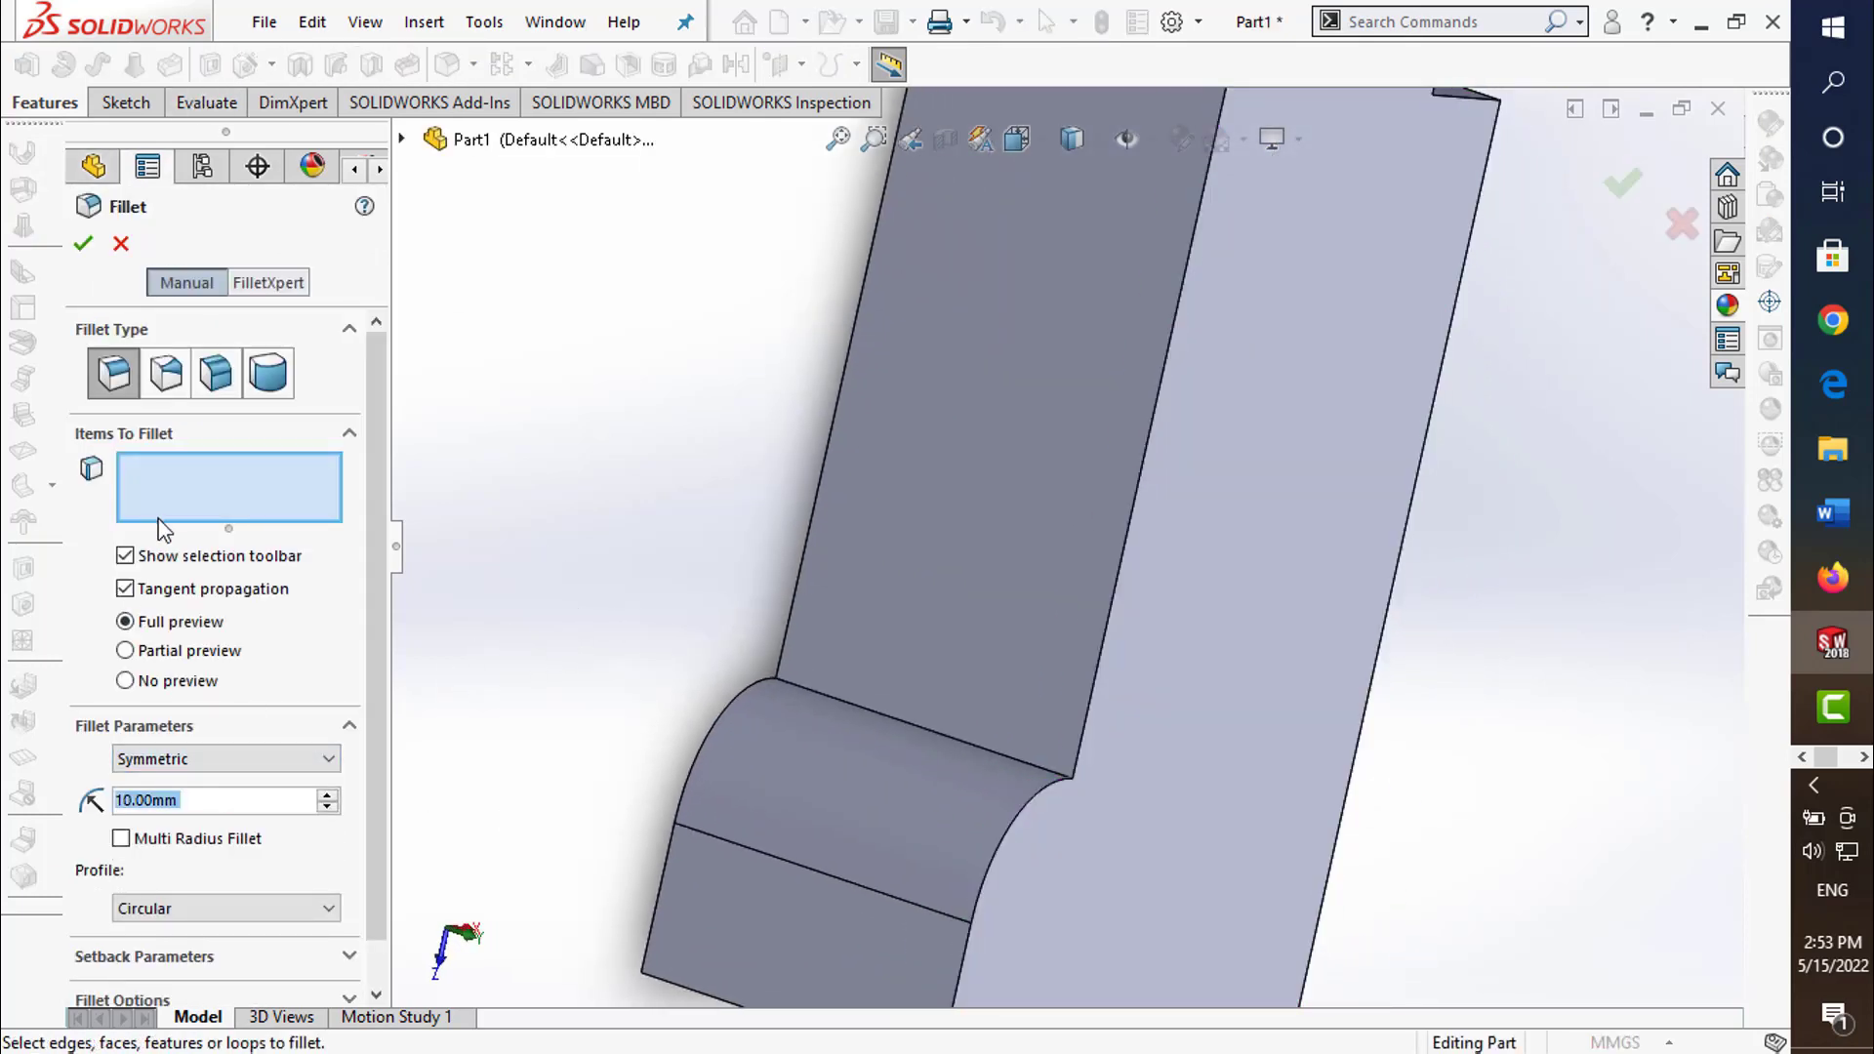
text(5)
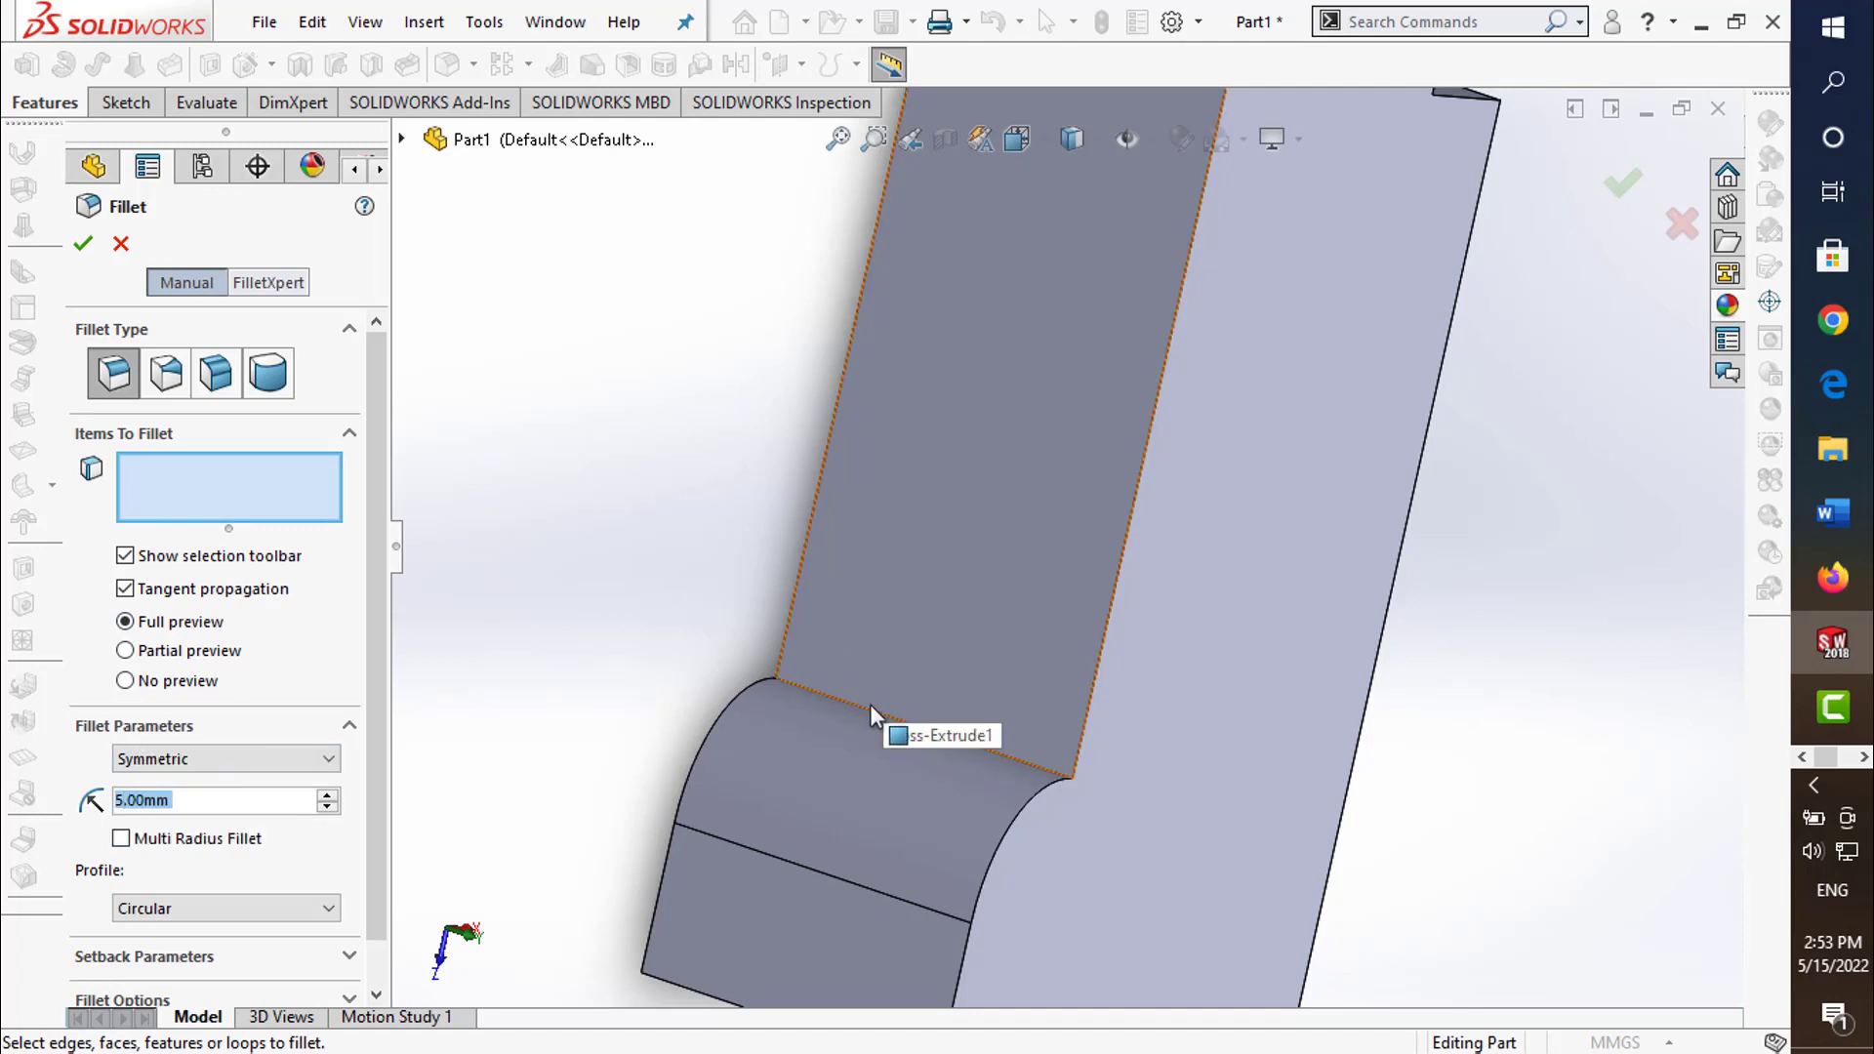
click(869, 719)
middle_drag(562, 517, 580, 493)
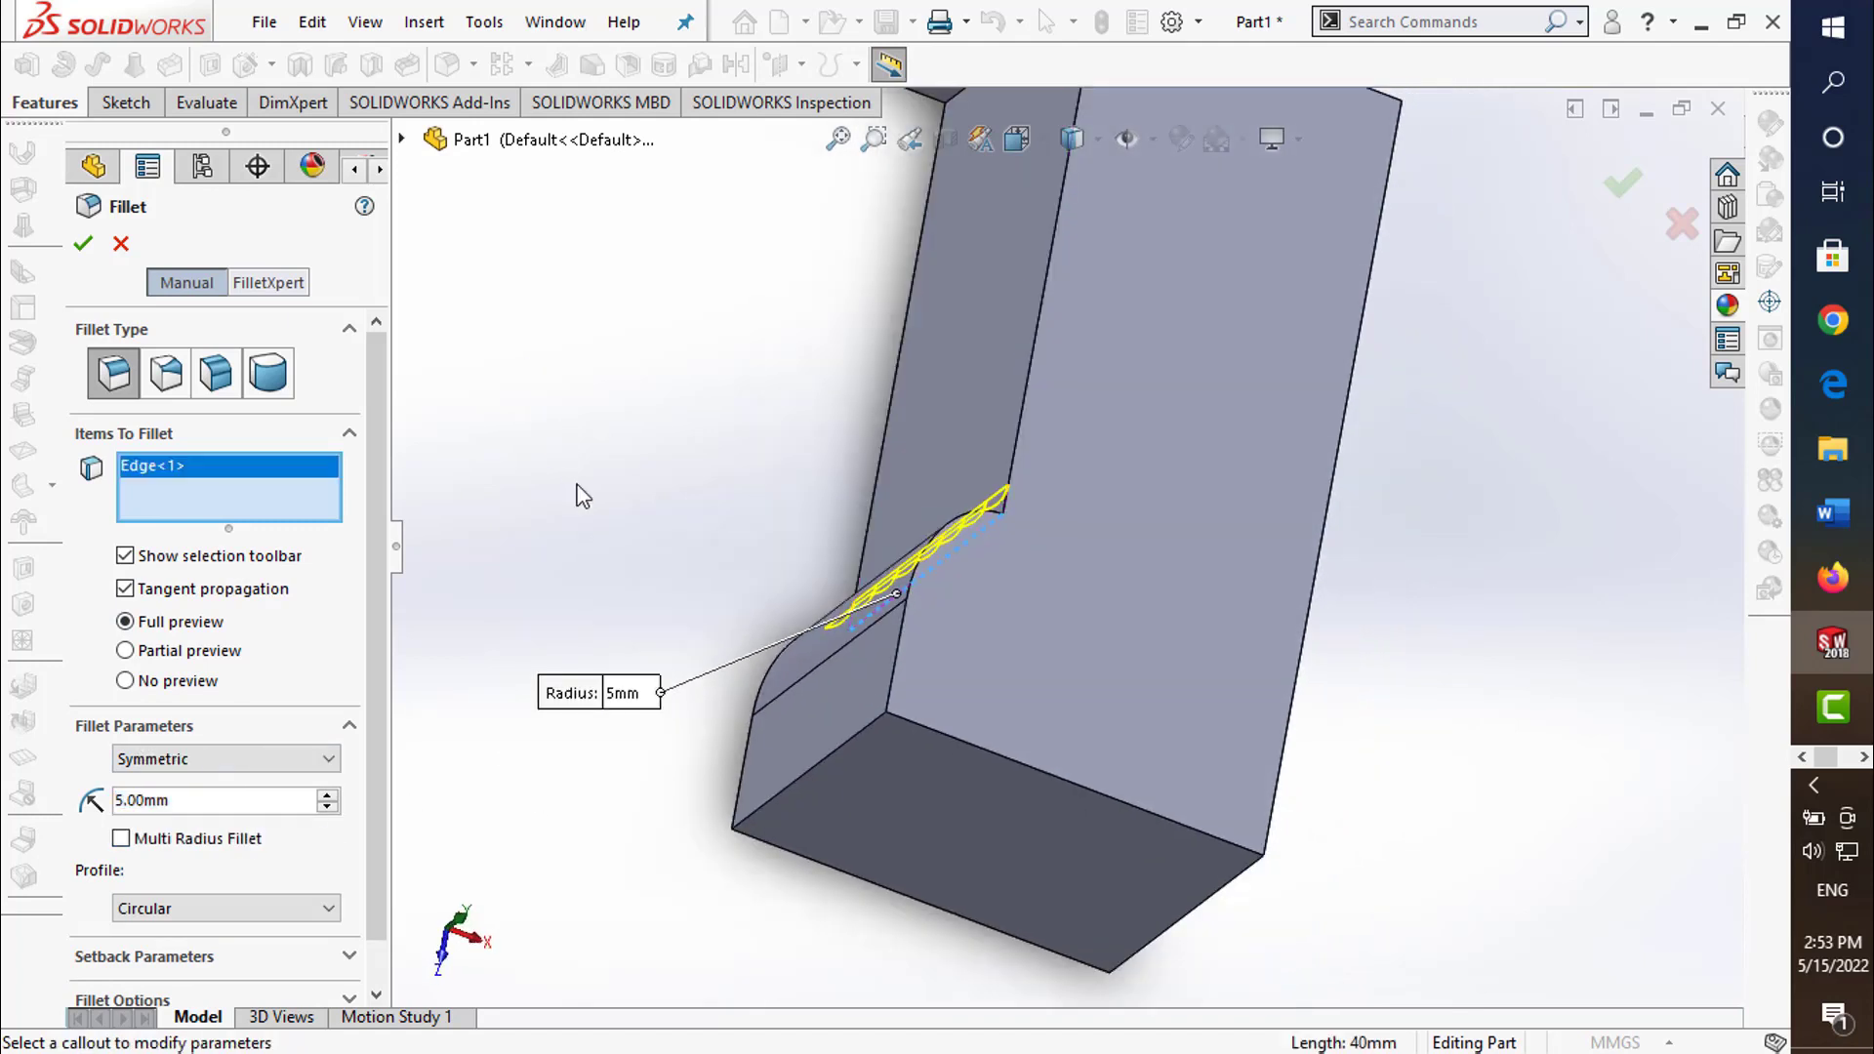
click(792, 789)
- Add four more notch edges to the 5 mm fillet and accept it as Fillet2
mouse_move(1367, 453)
middle_down()
mouse_move(1467, 533)
mouse_move(1436, 551)
middle_up()
scroll(1271, 231, down, 3)
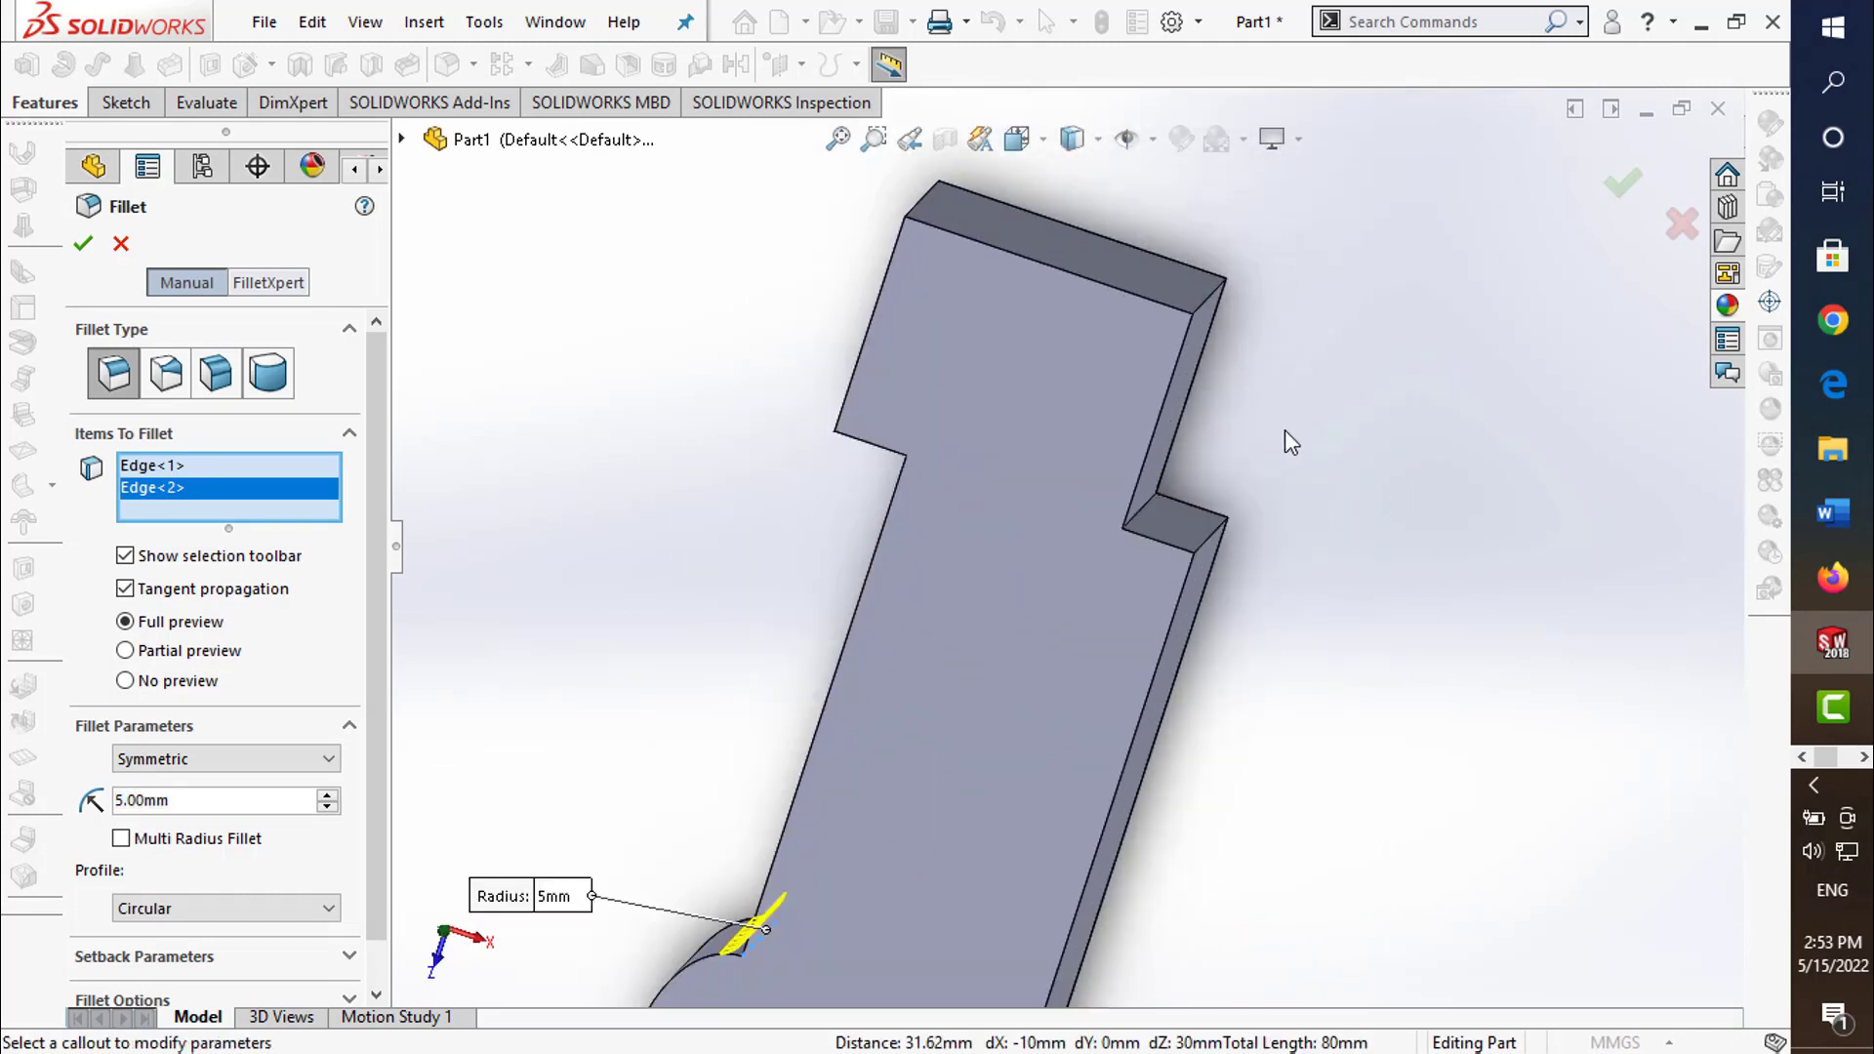
mouse_move(1284, 430)
middle_down()
mouse_move(1207, 410)
mouse_move(1111, 512)
middle_up()
click(1108, 518)
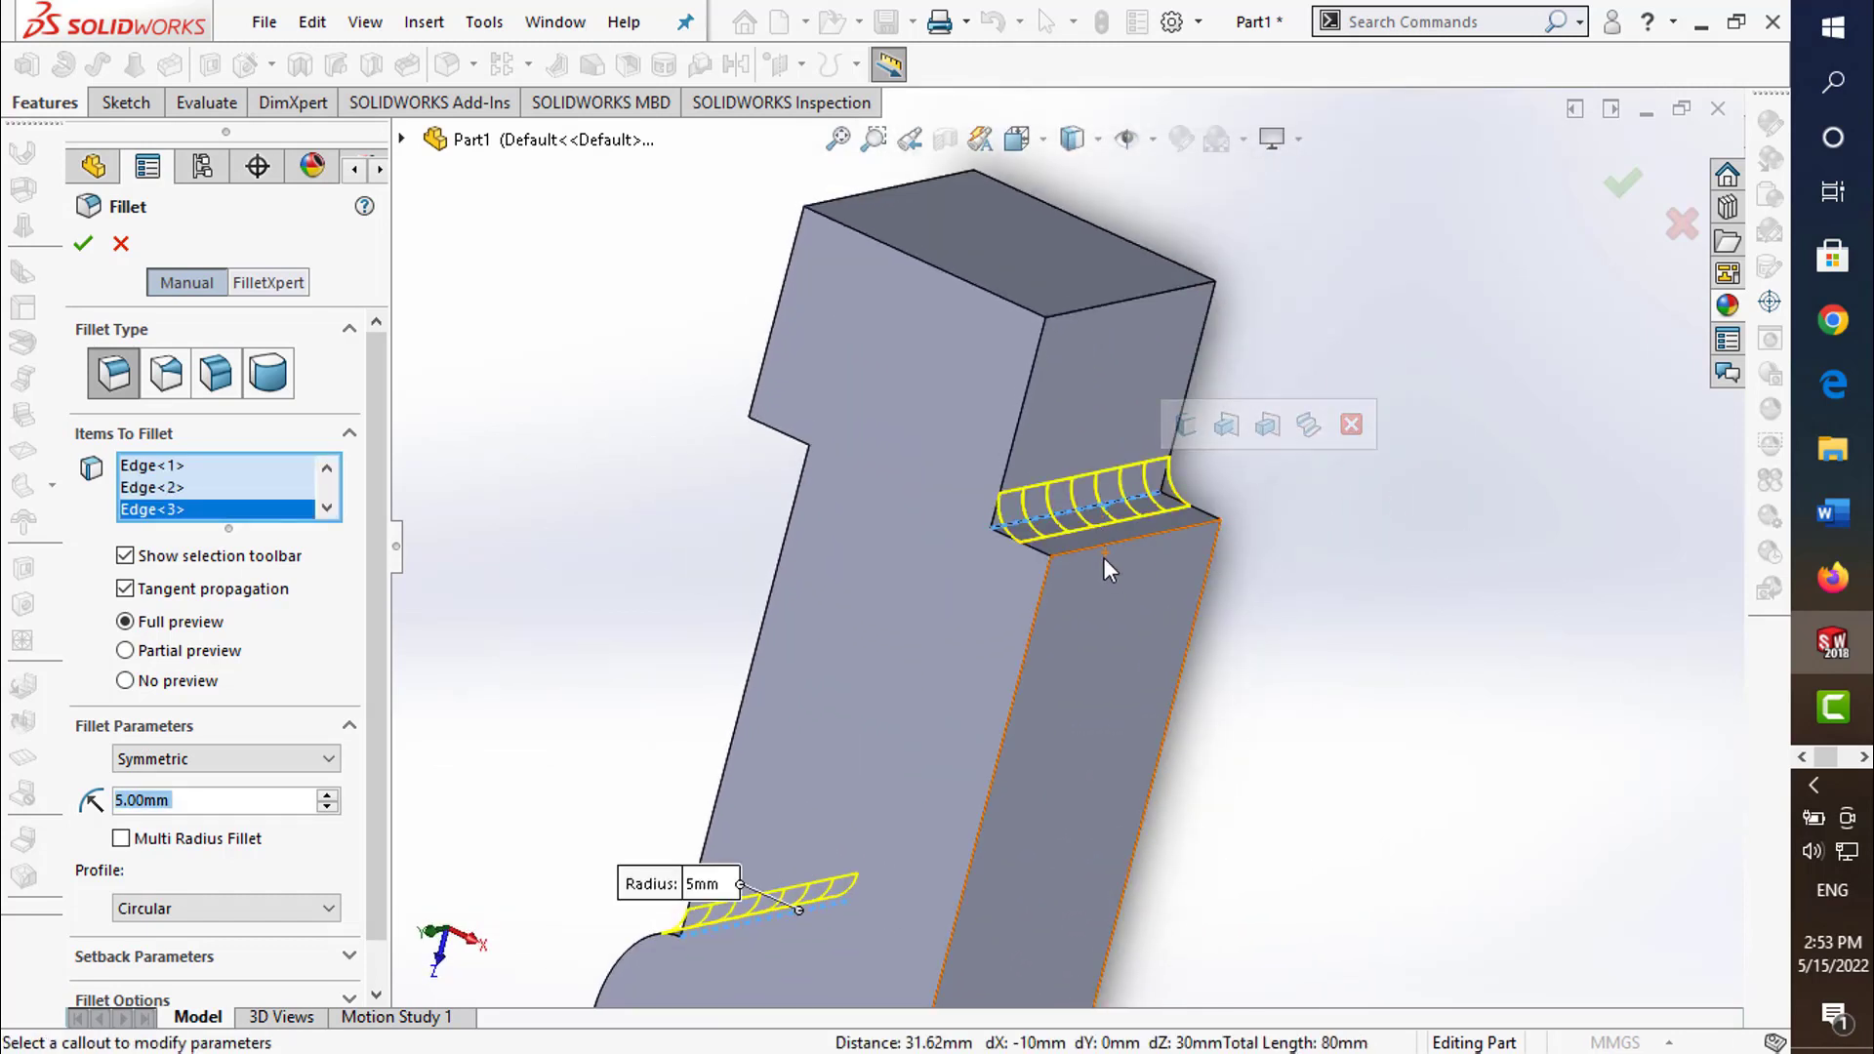
click(1101, 546)
mouse_move(1175, 612)
middle_down()
mouse_move(1380, 559)
mouse_move(1116, 447)
middle_up()
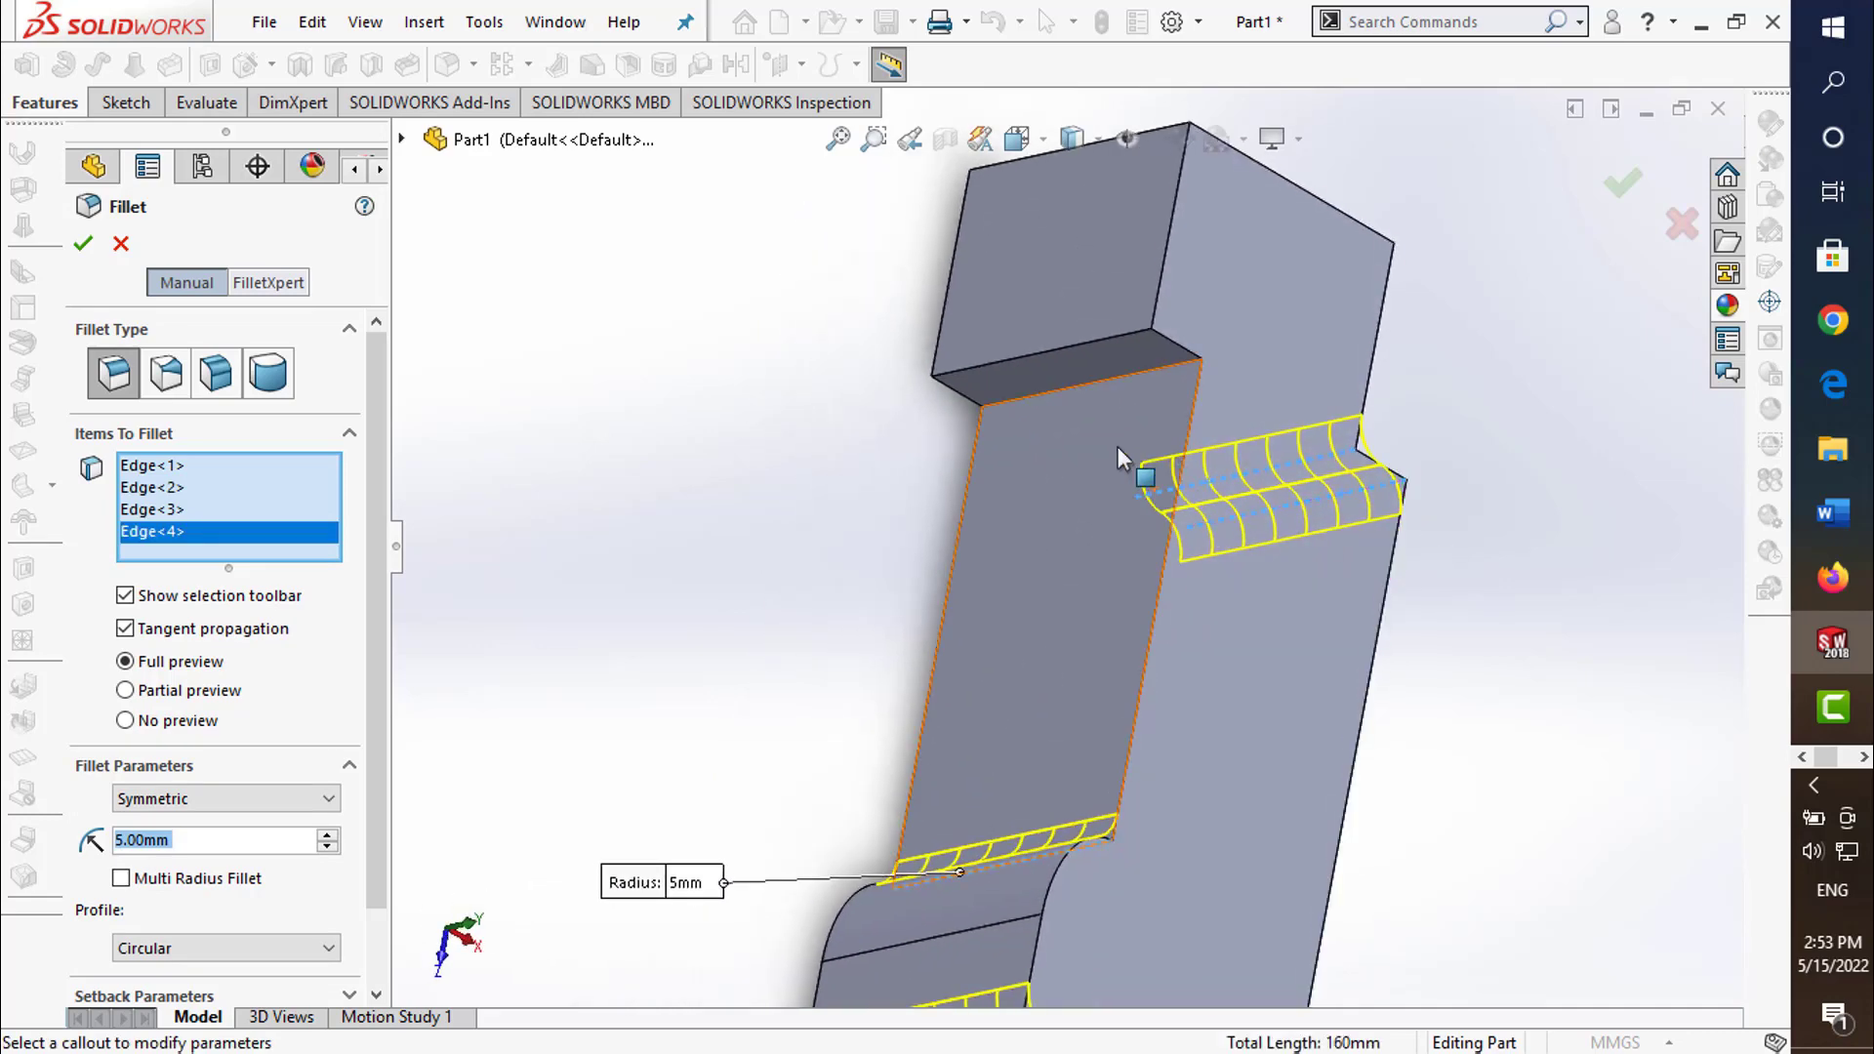
click(1109, 379)
click(1116, 342)
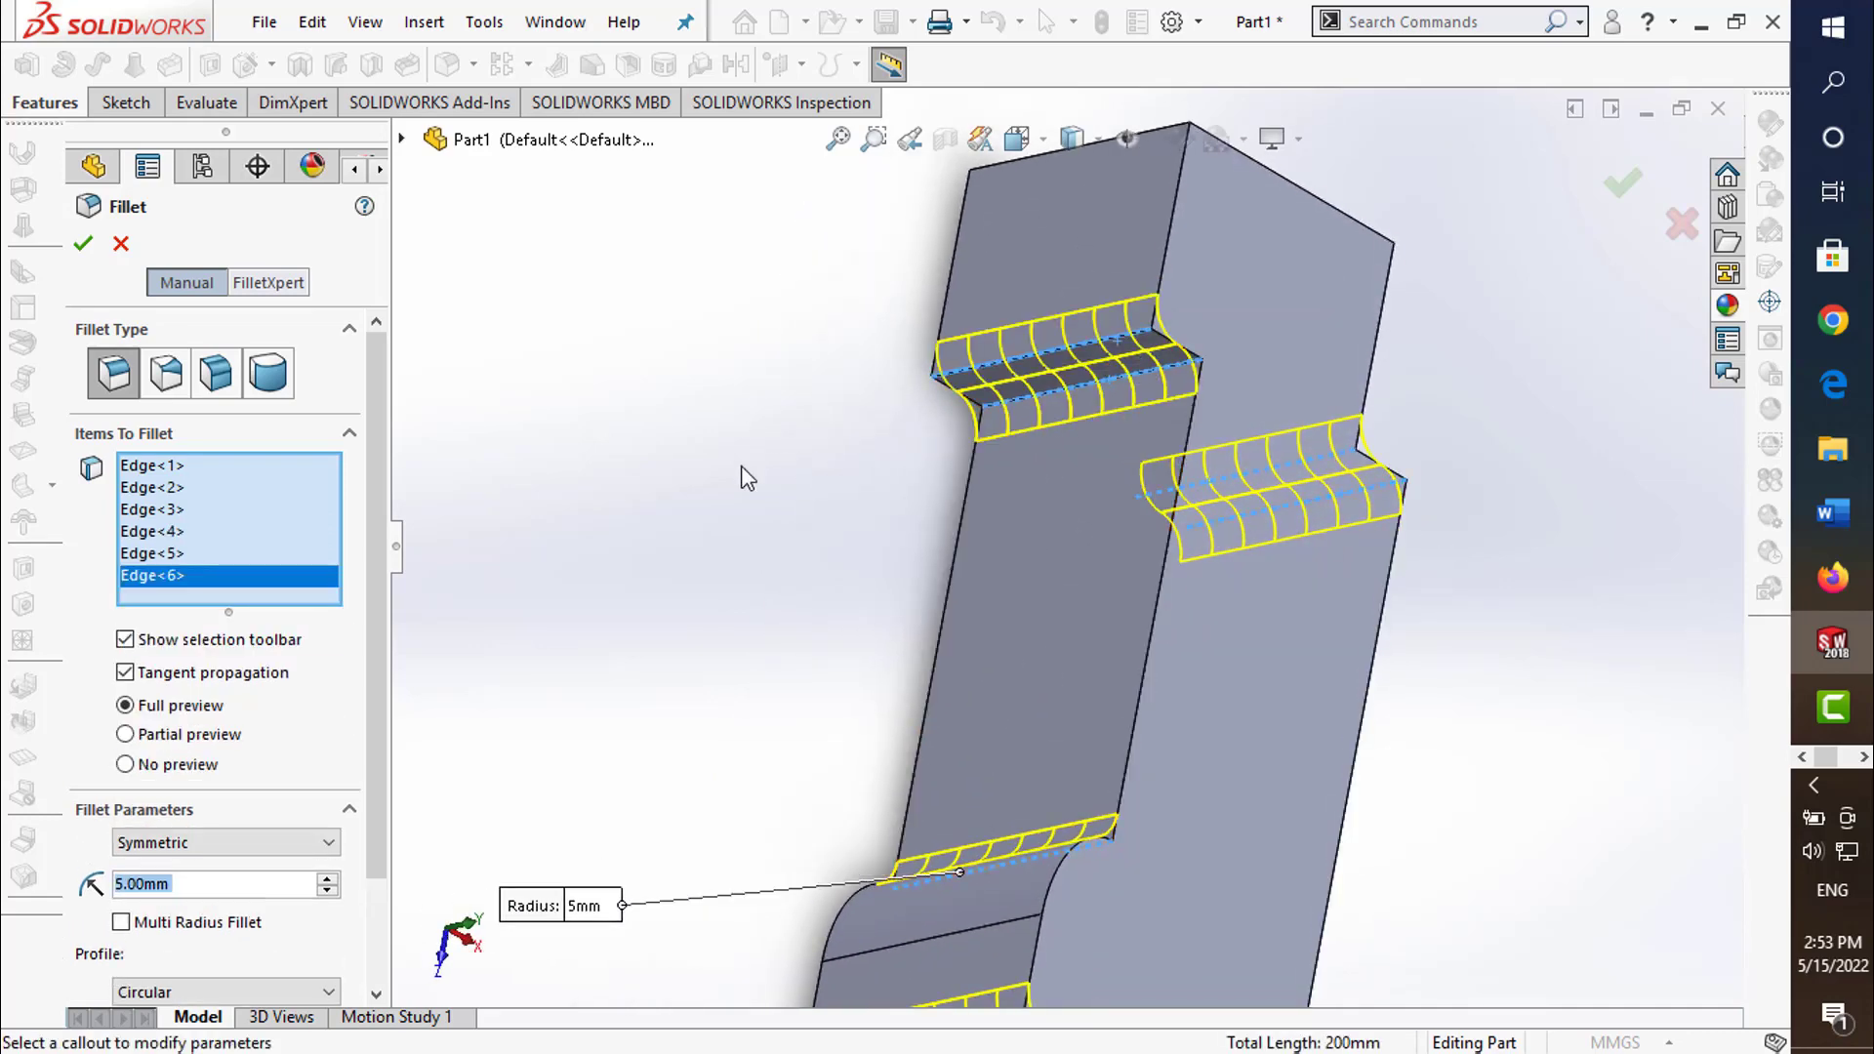
middle_drag(1117, 341, 741, 467)
scroll(741, 467, up, 3)
click(1622, 186)
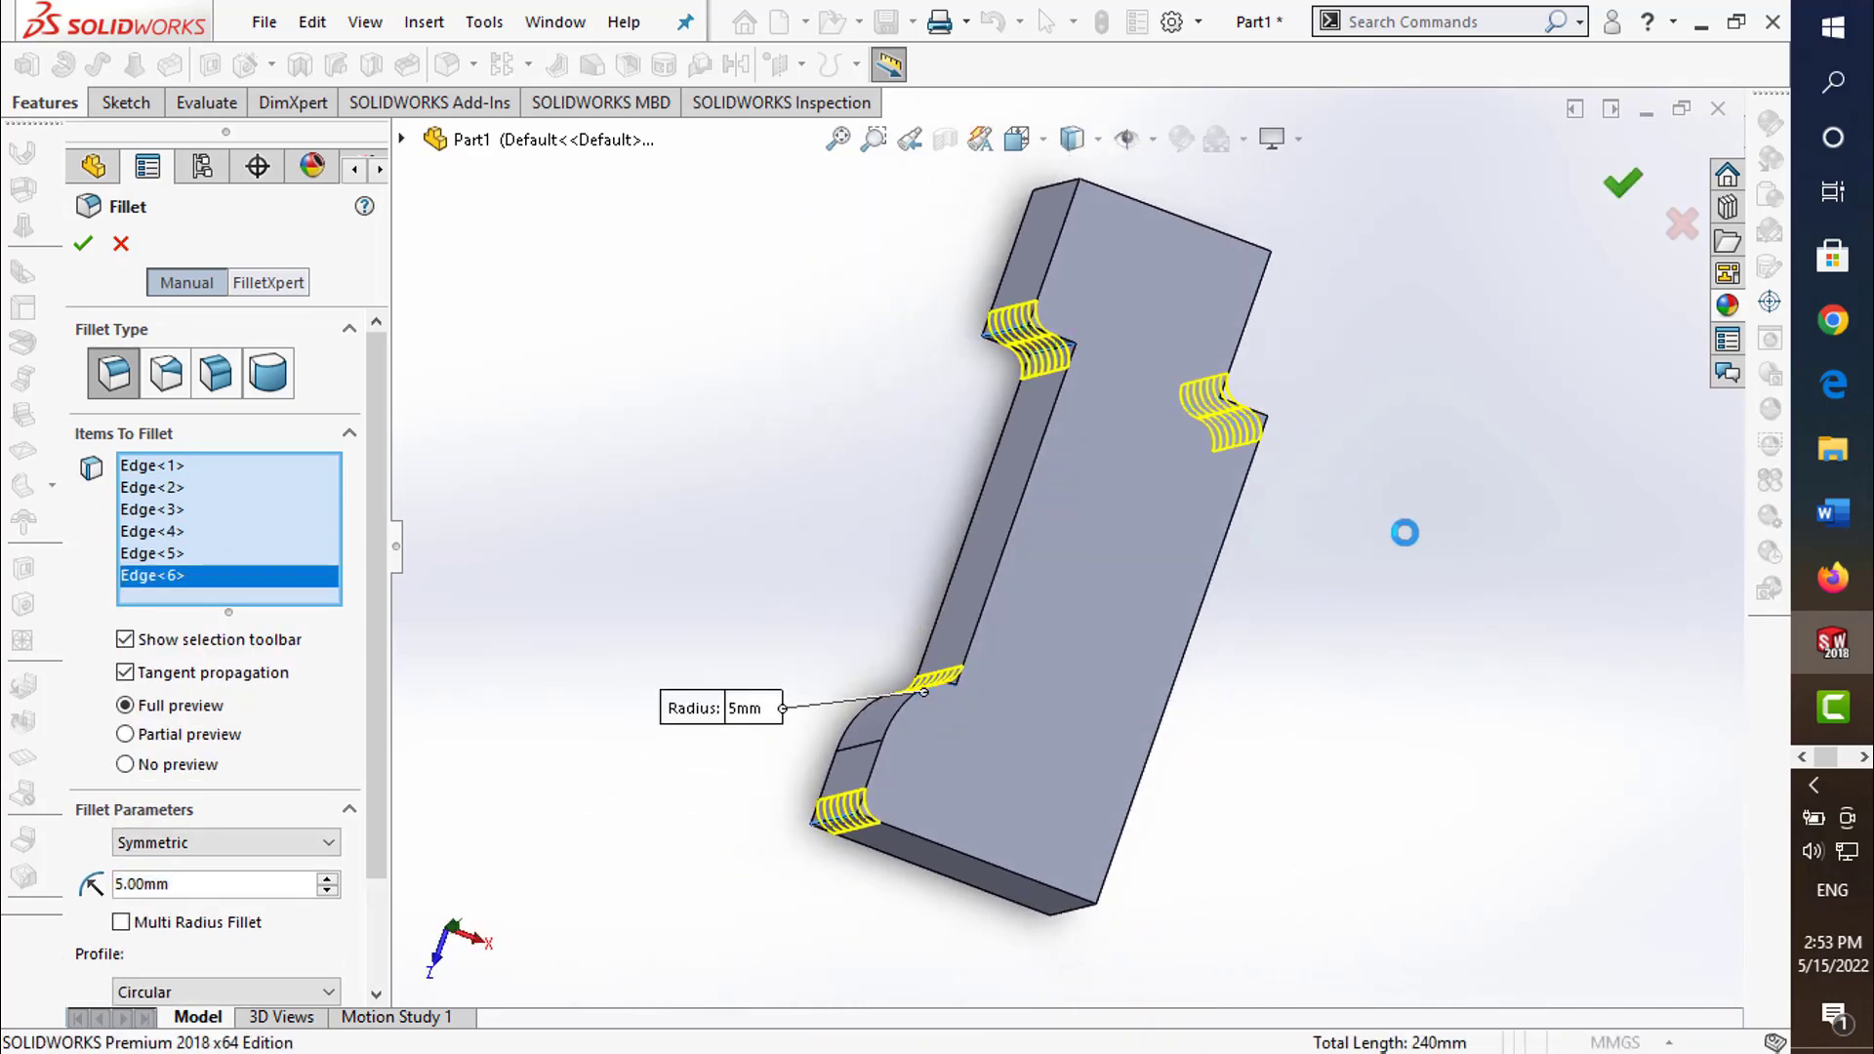
mouse_move(1402, 564)
middle_down()
mouse_move(1214, 423)
mouse_move(1369, 607)
mouse_move(1318, 597)
middle_up()
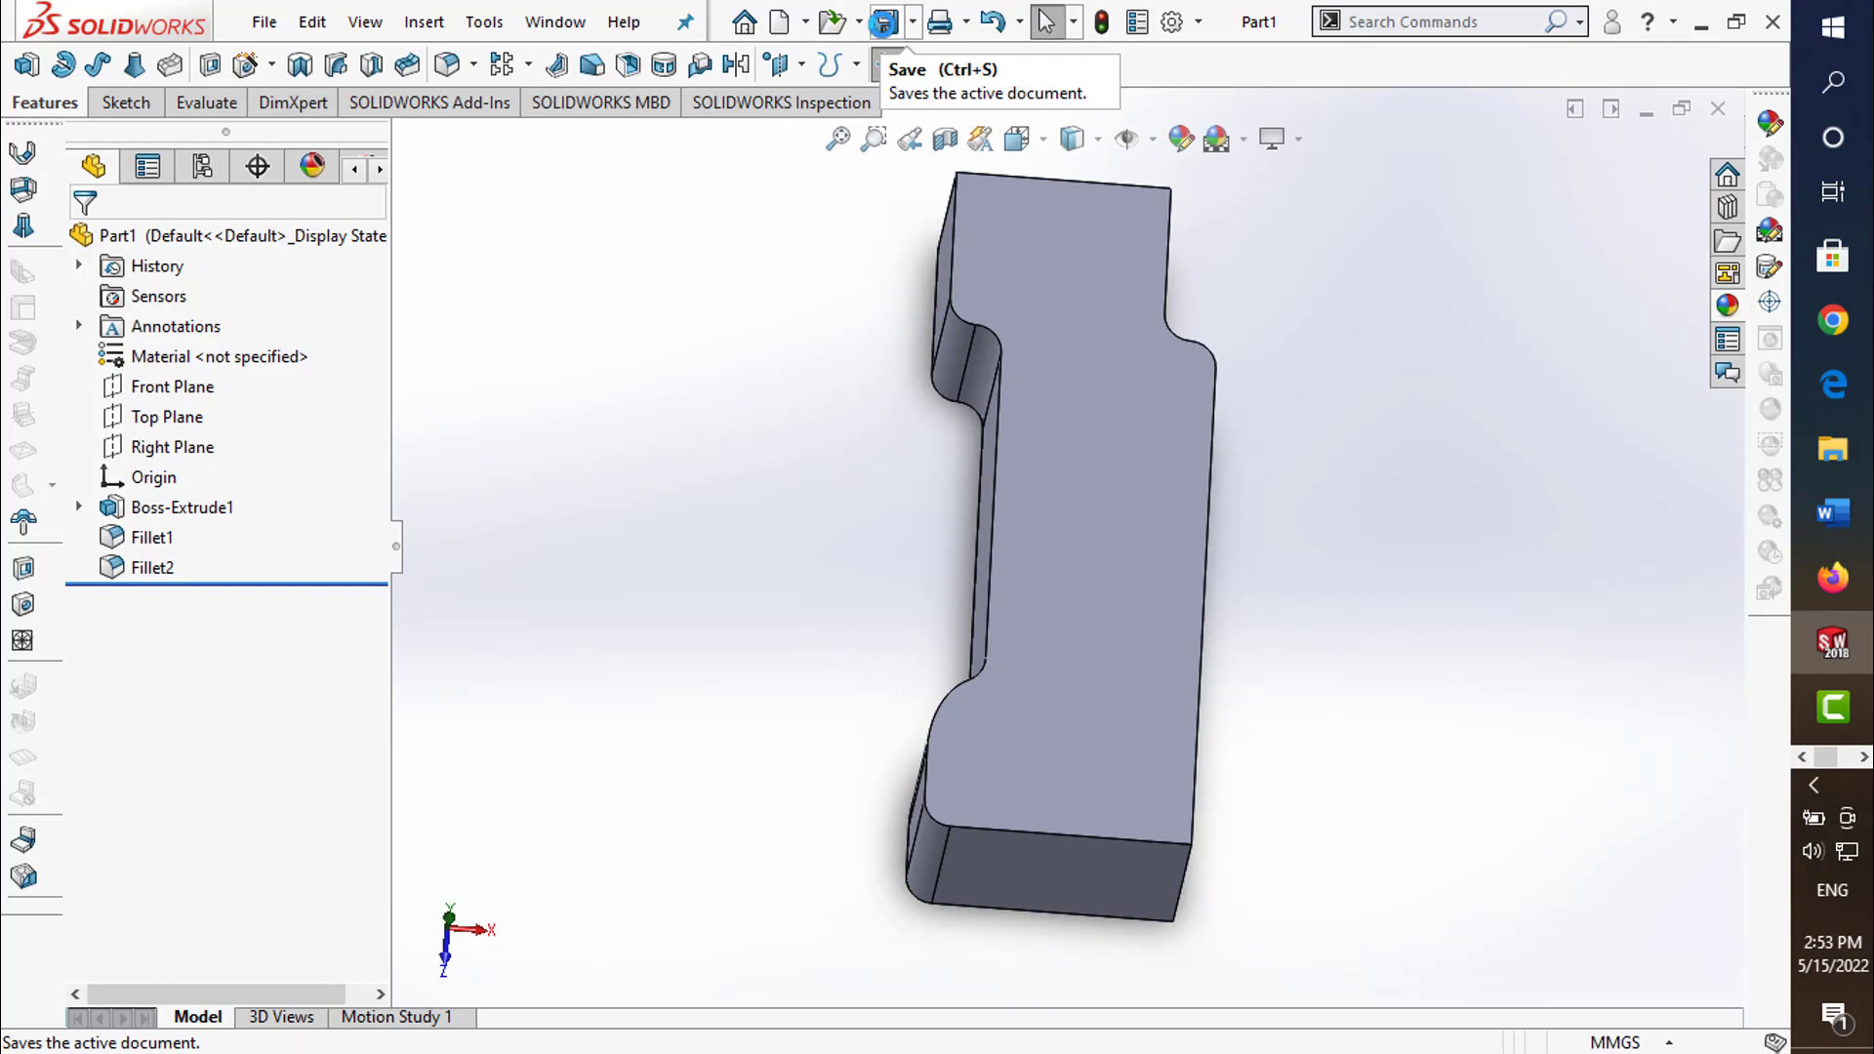
- Sketch a corner rectangle on the part's top face at the lower notch
click(153, 95)
click(27, 64)
click(1073, 453)
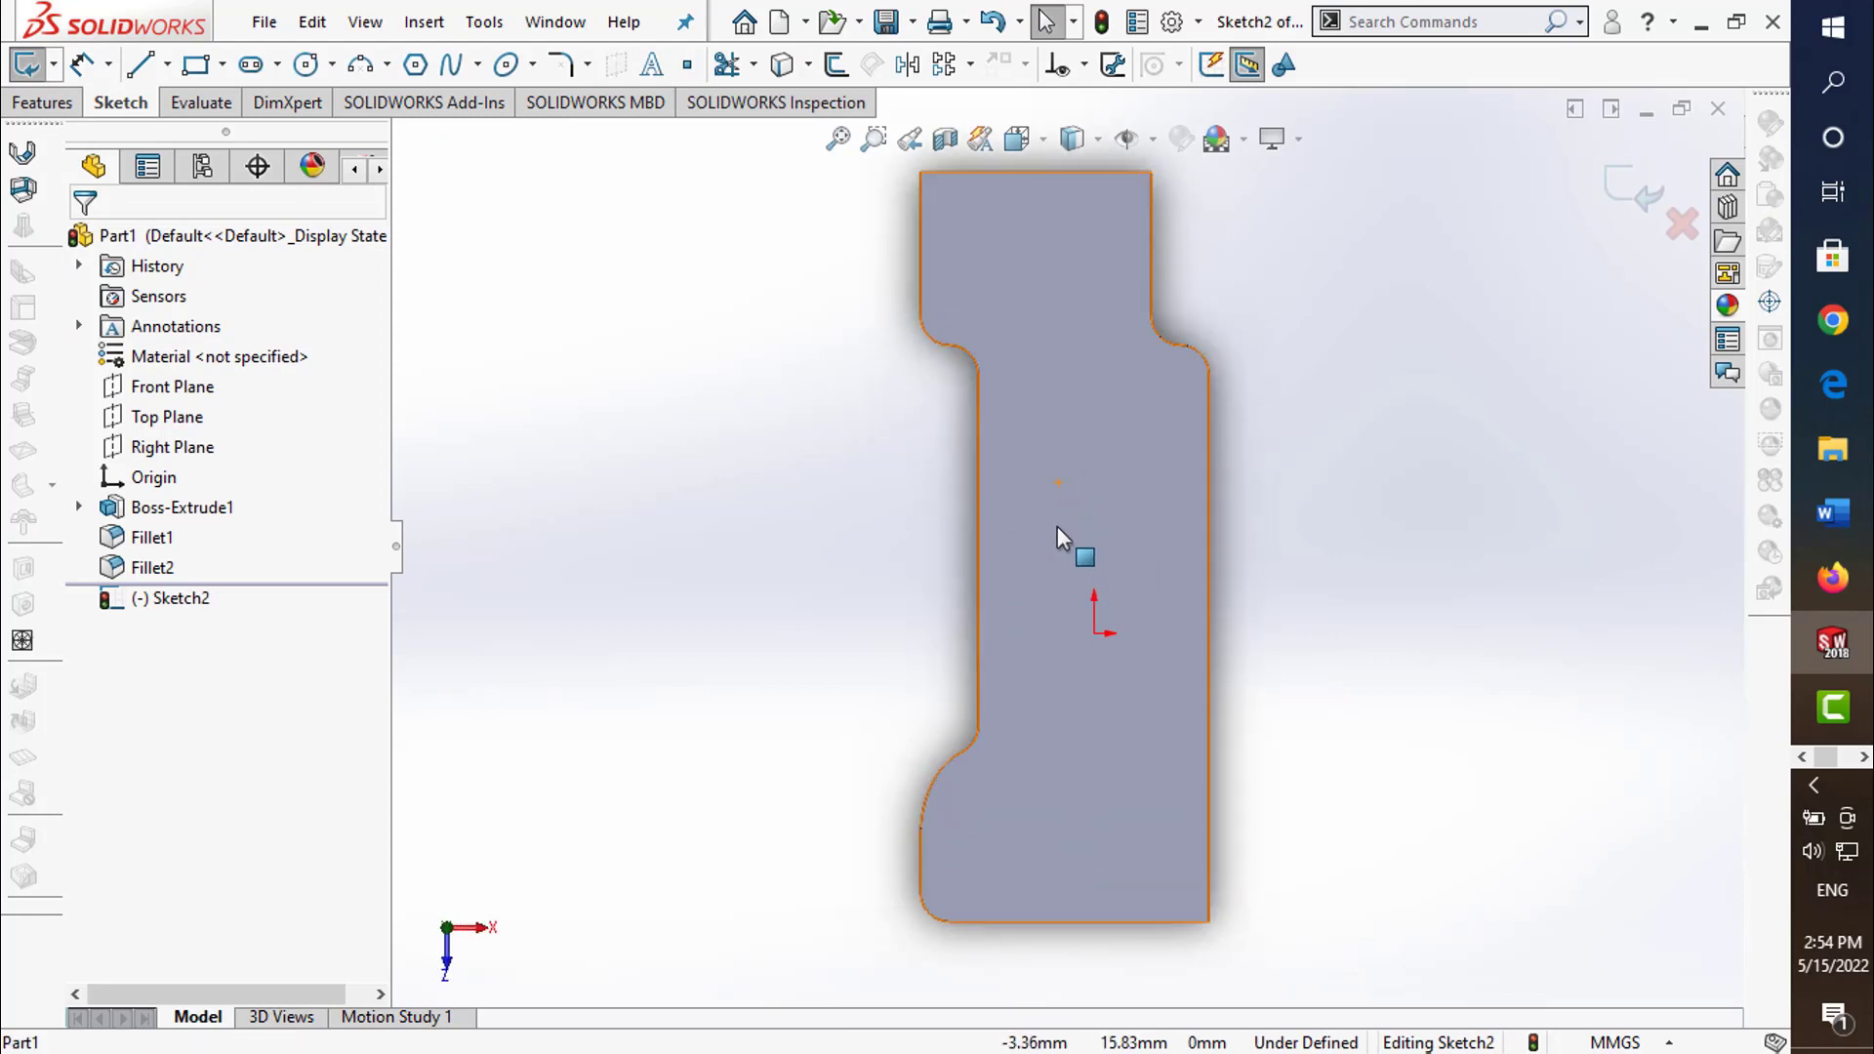
click(196, 64)
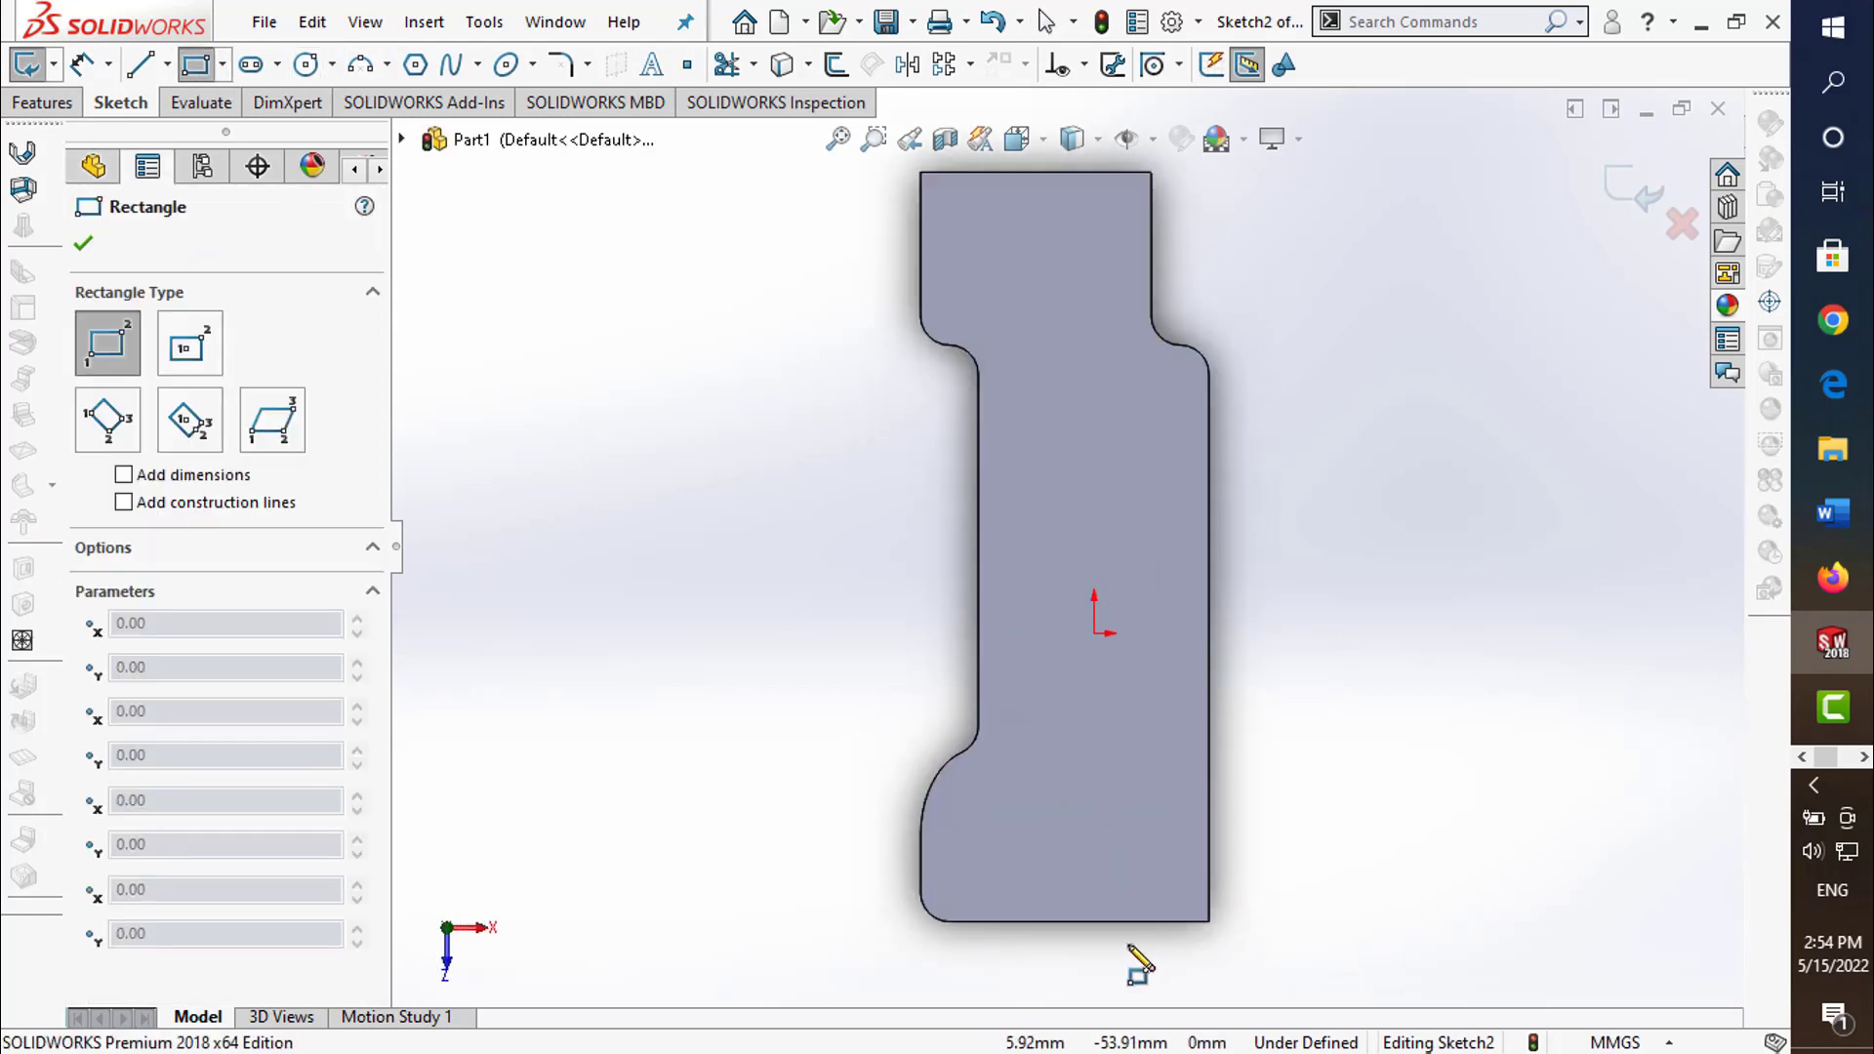
click(979, 374)
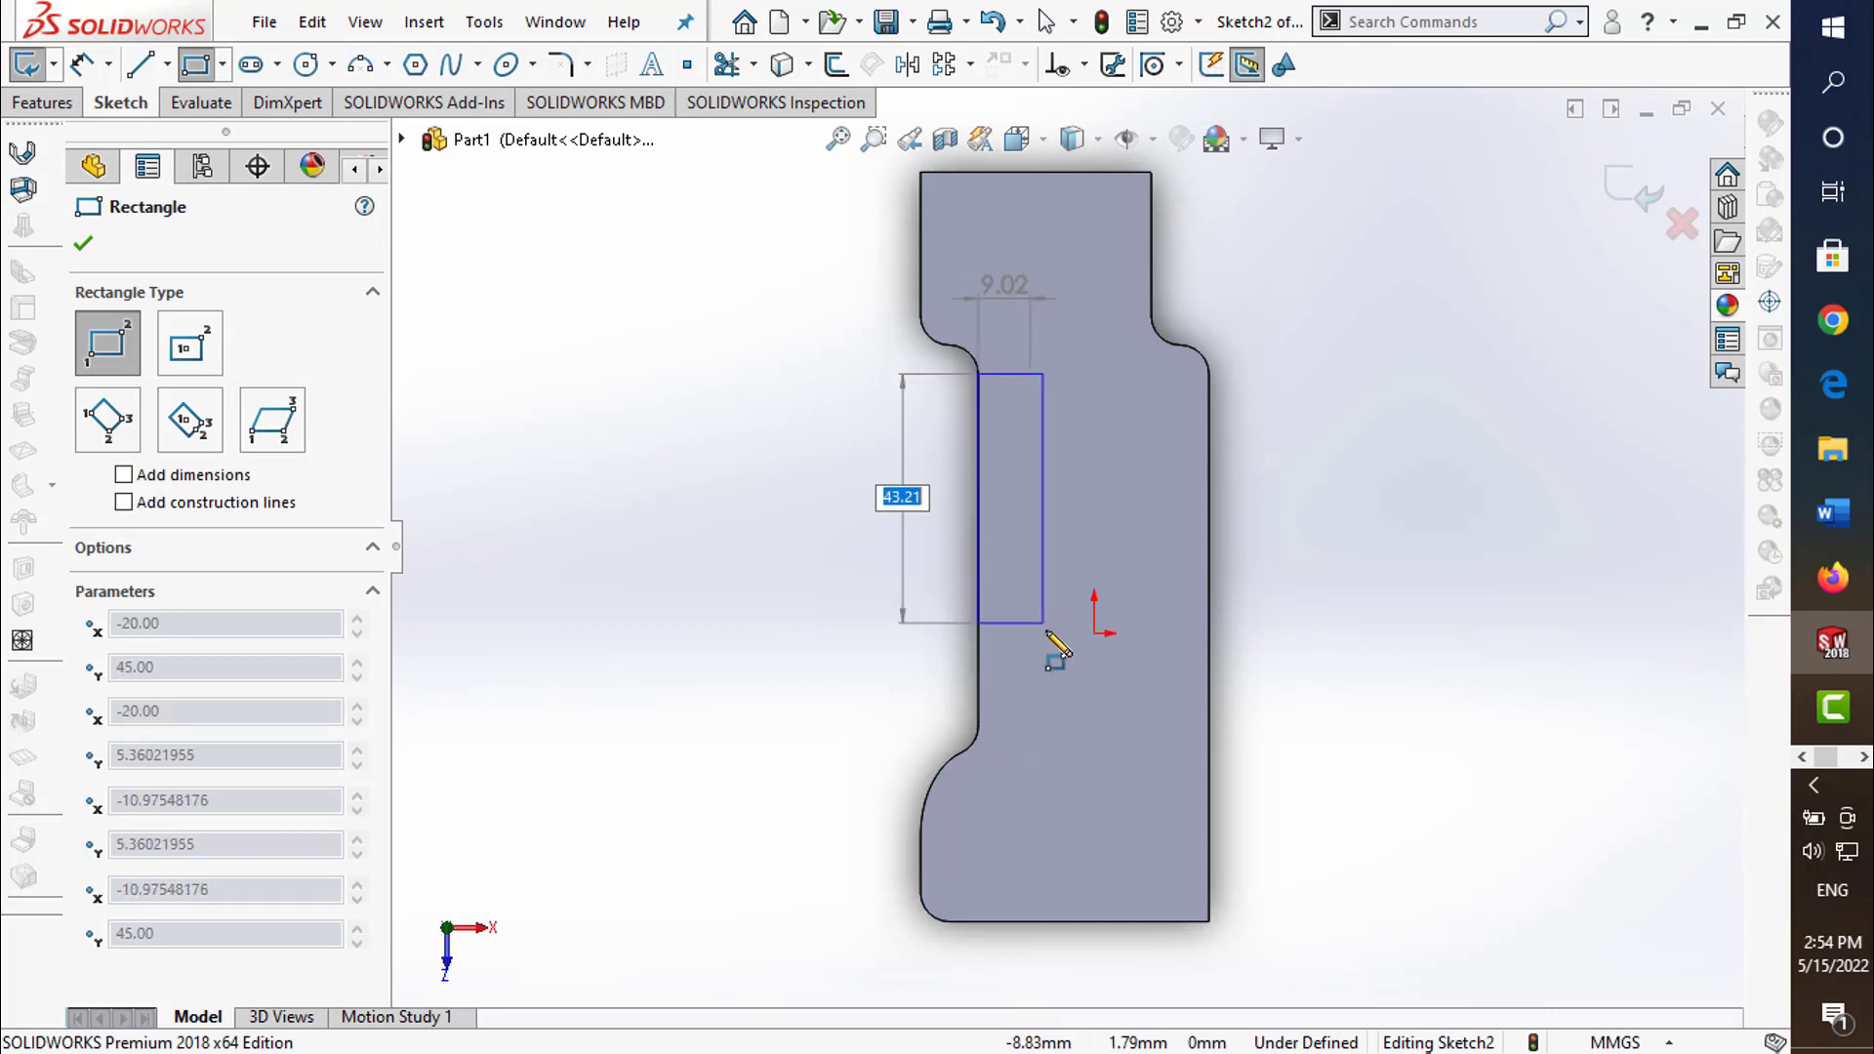
click(1041, 673)
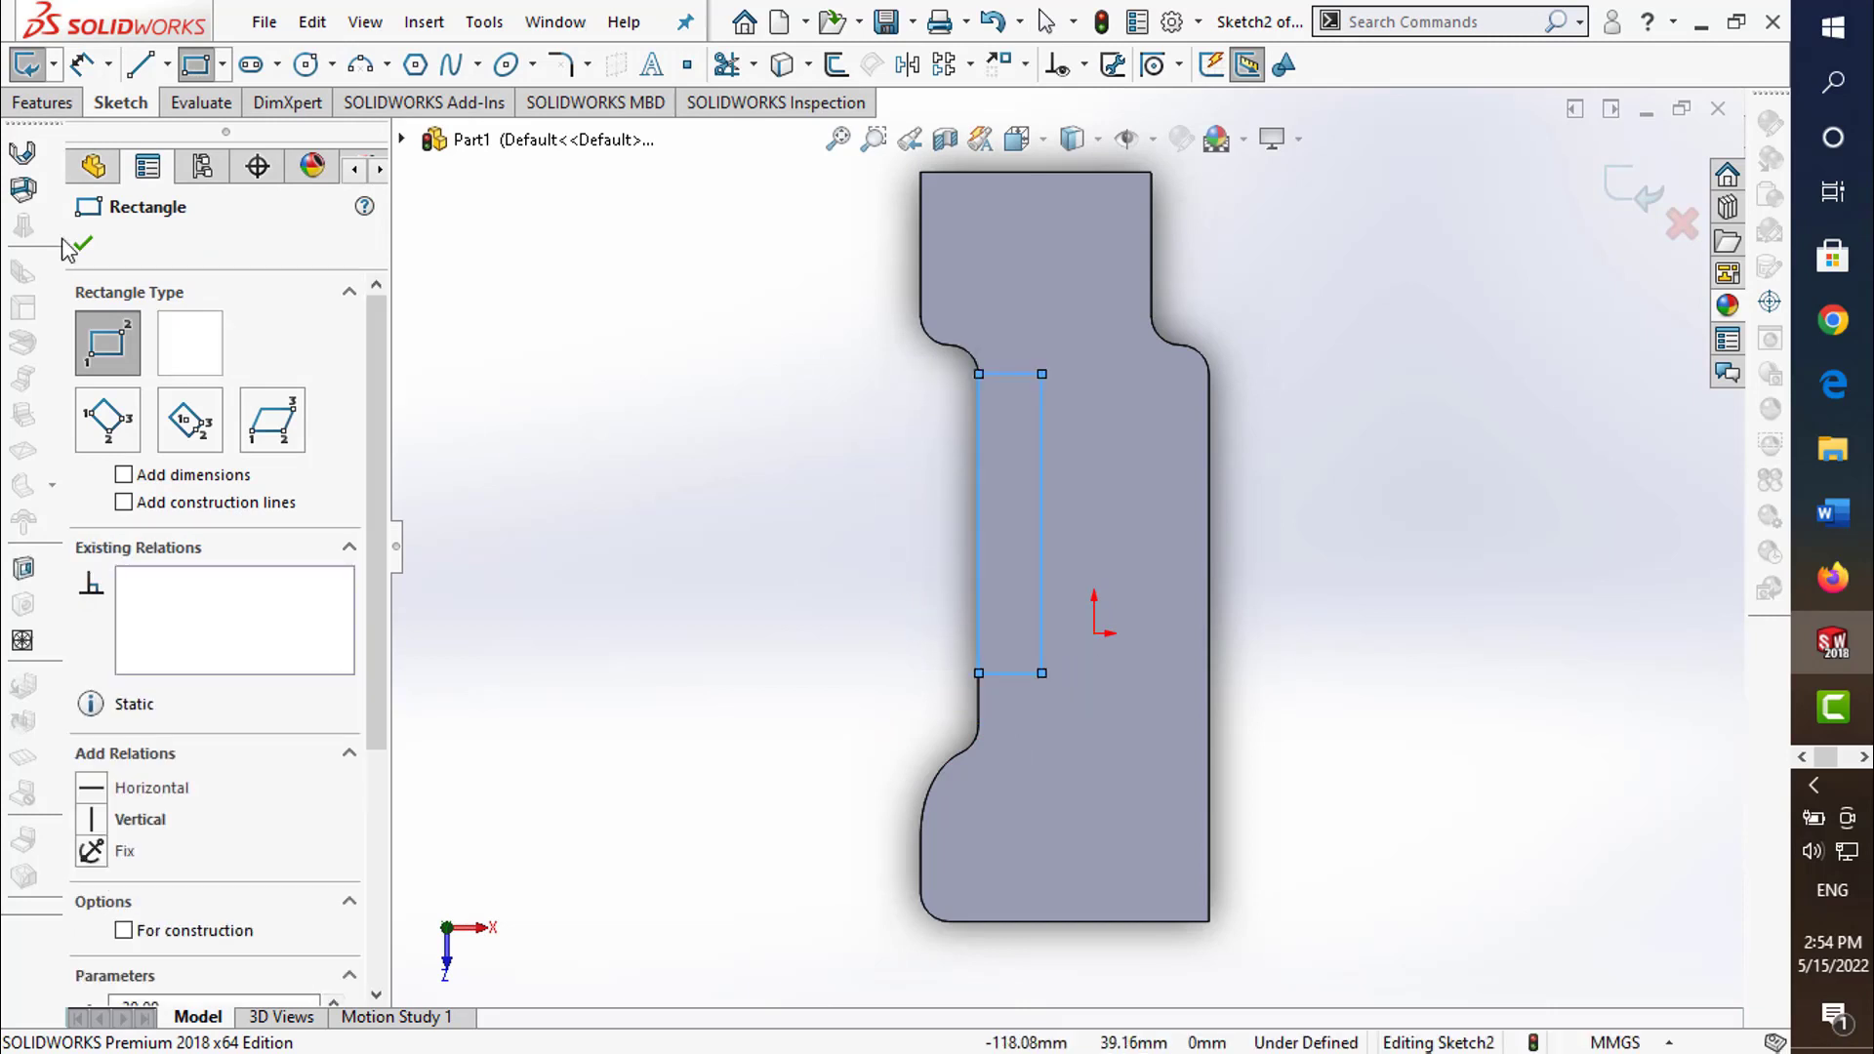
- Dimension the rectangle 40 mm tall and 20 mm wide, then exit Sketch2
click(82, 64)
click(977, 571)
click(876, 569)
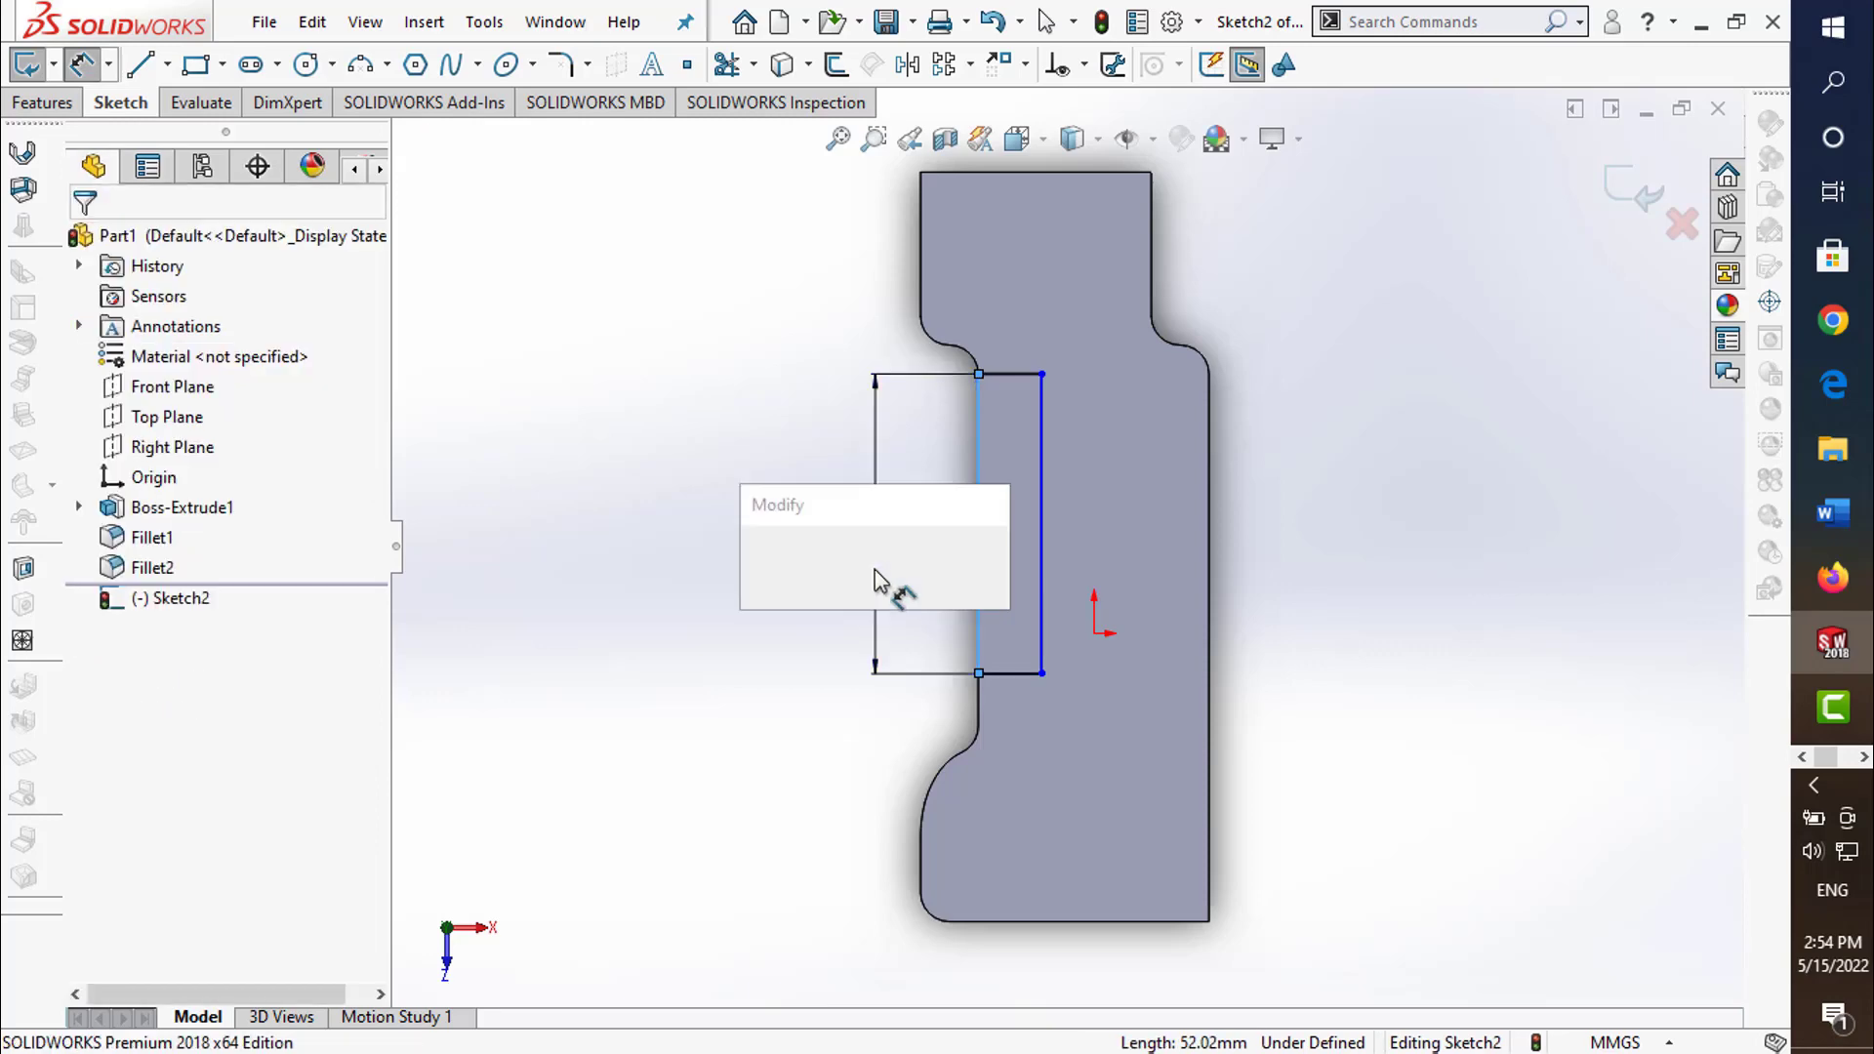
text(40)
key(Return)
click(1024, 608)
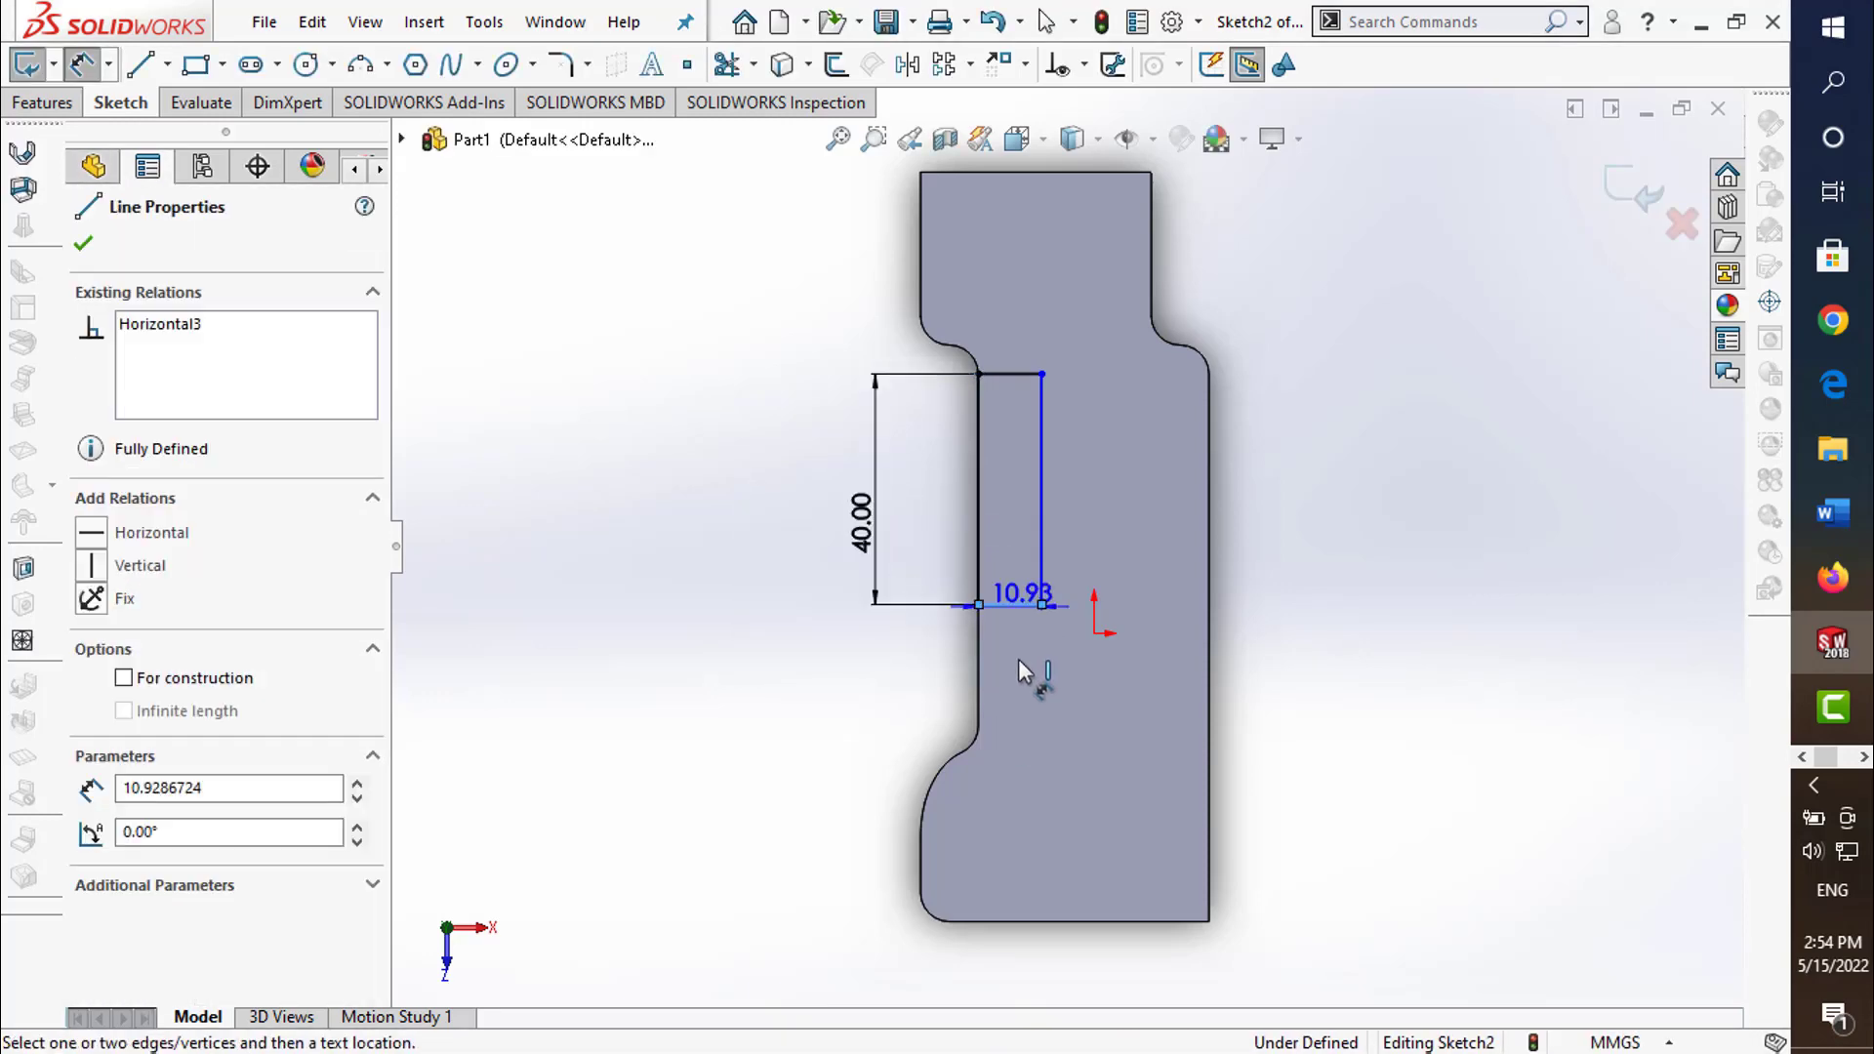
click(1017, 659)
text(20)
key(Return)
key(Escape)
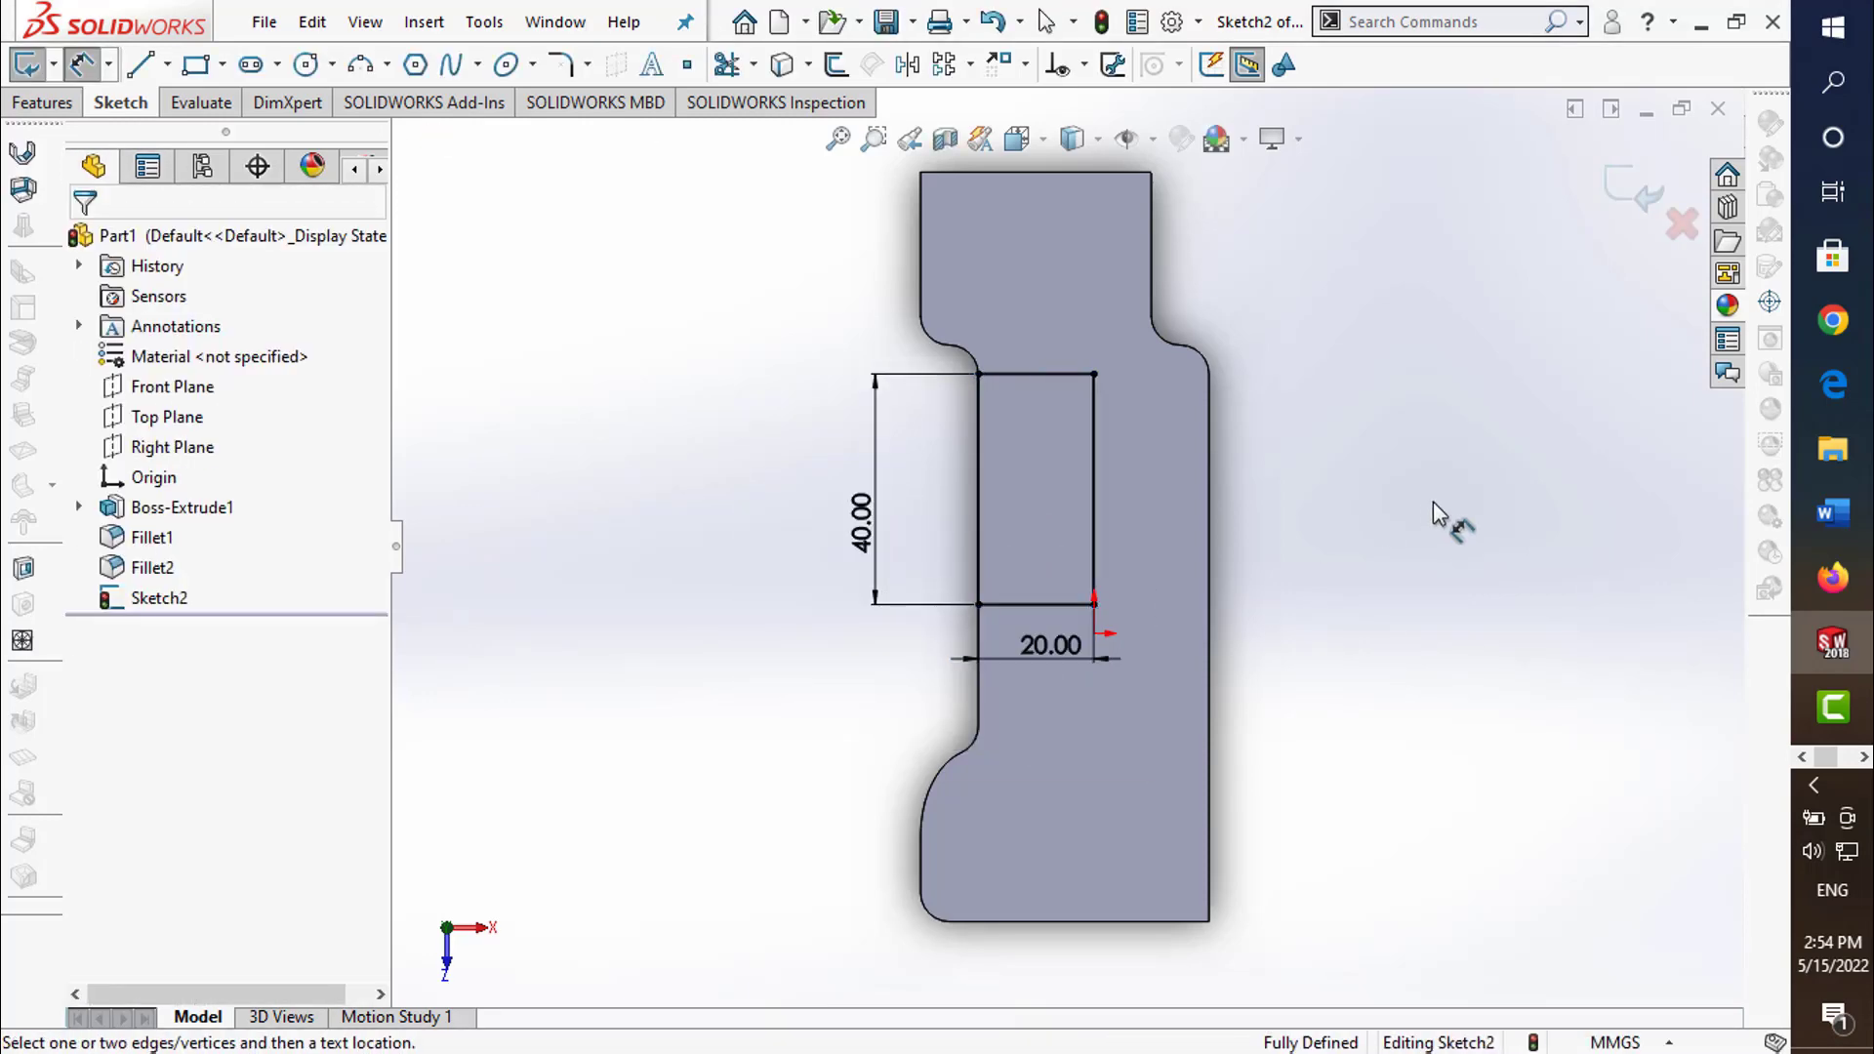
click(1628, 192)
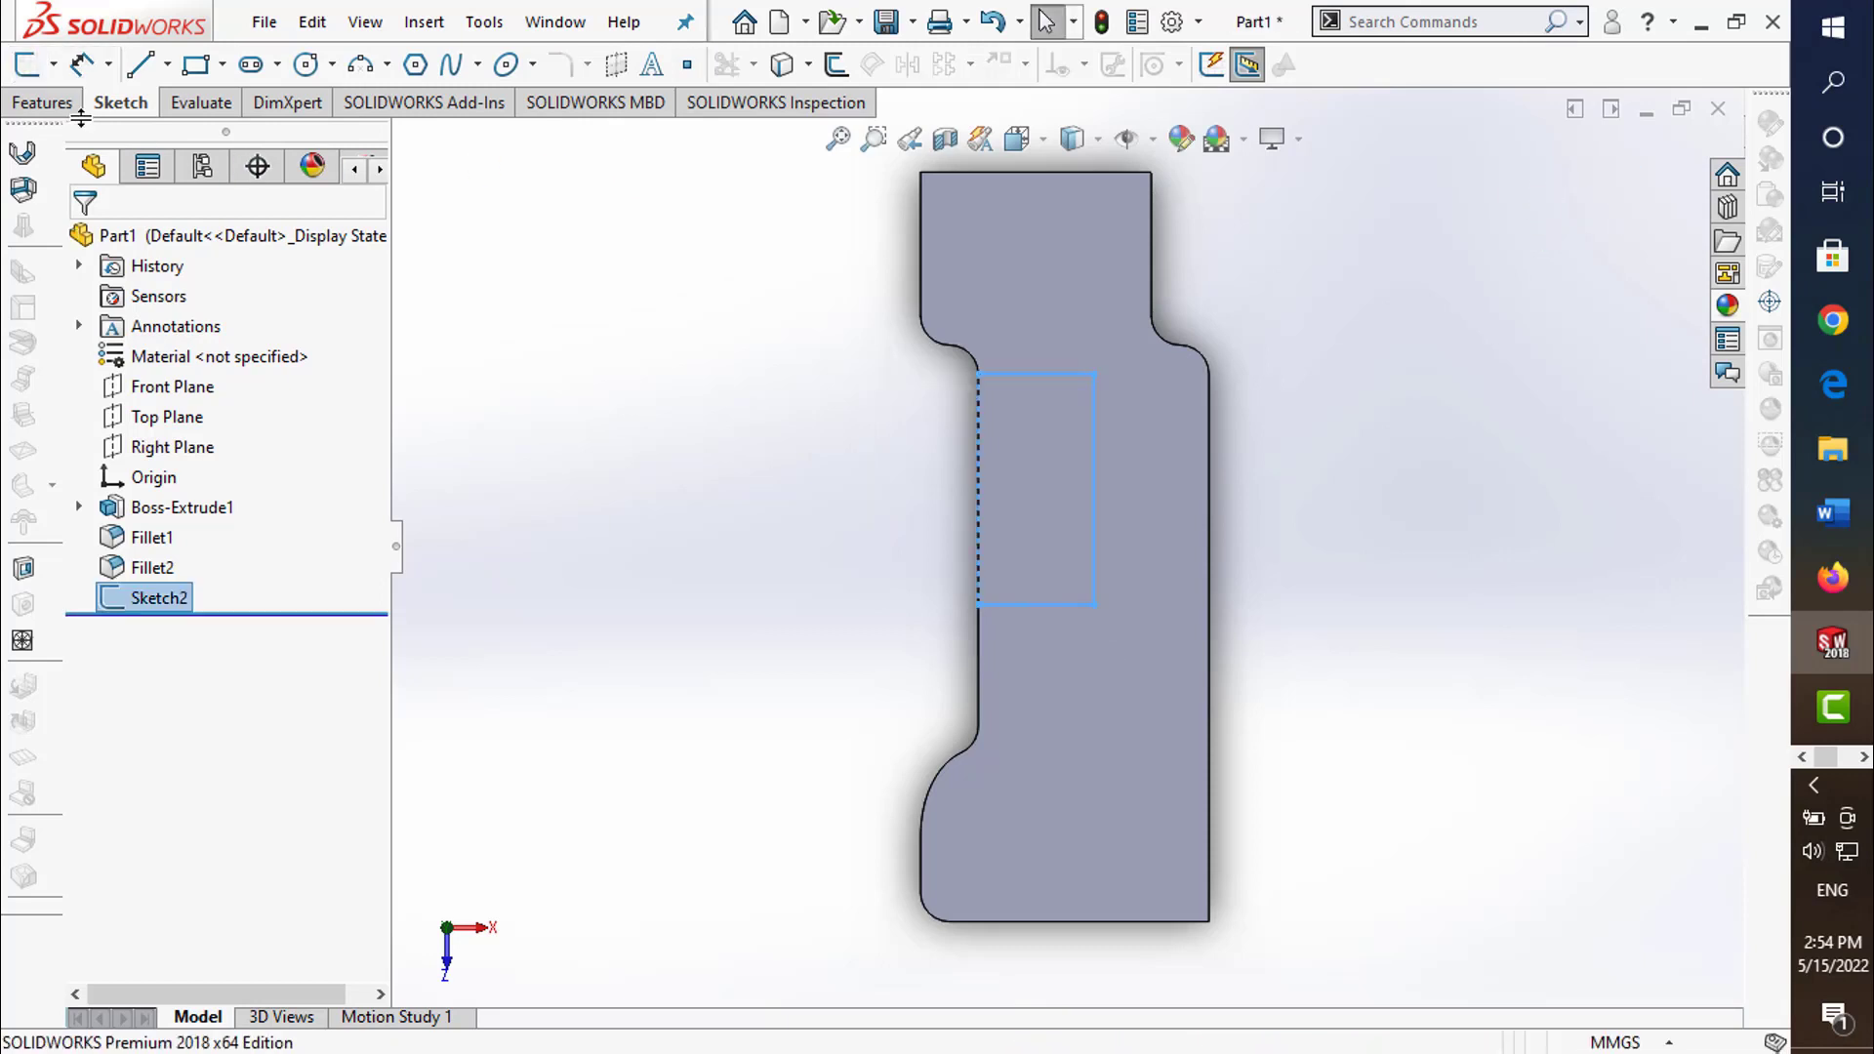
click(52, 102)
- Cut the 20 × 40 mm rectangle 8 mm deep into the part as Cut-Extrude1
click(203, 66)
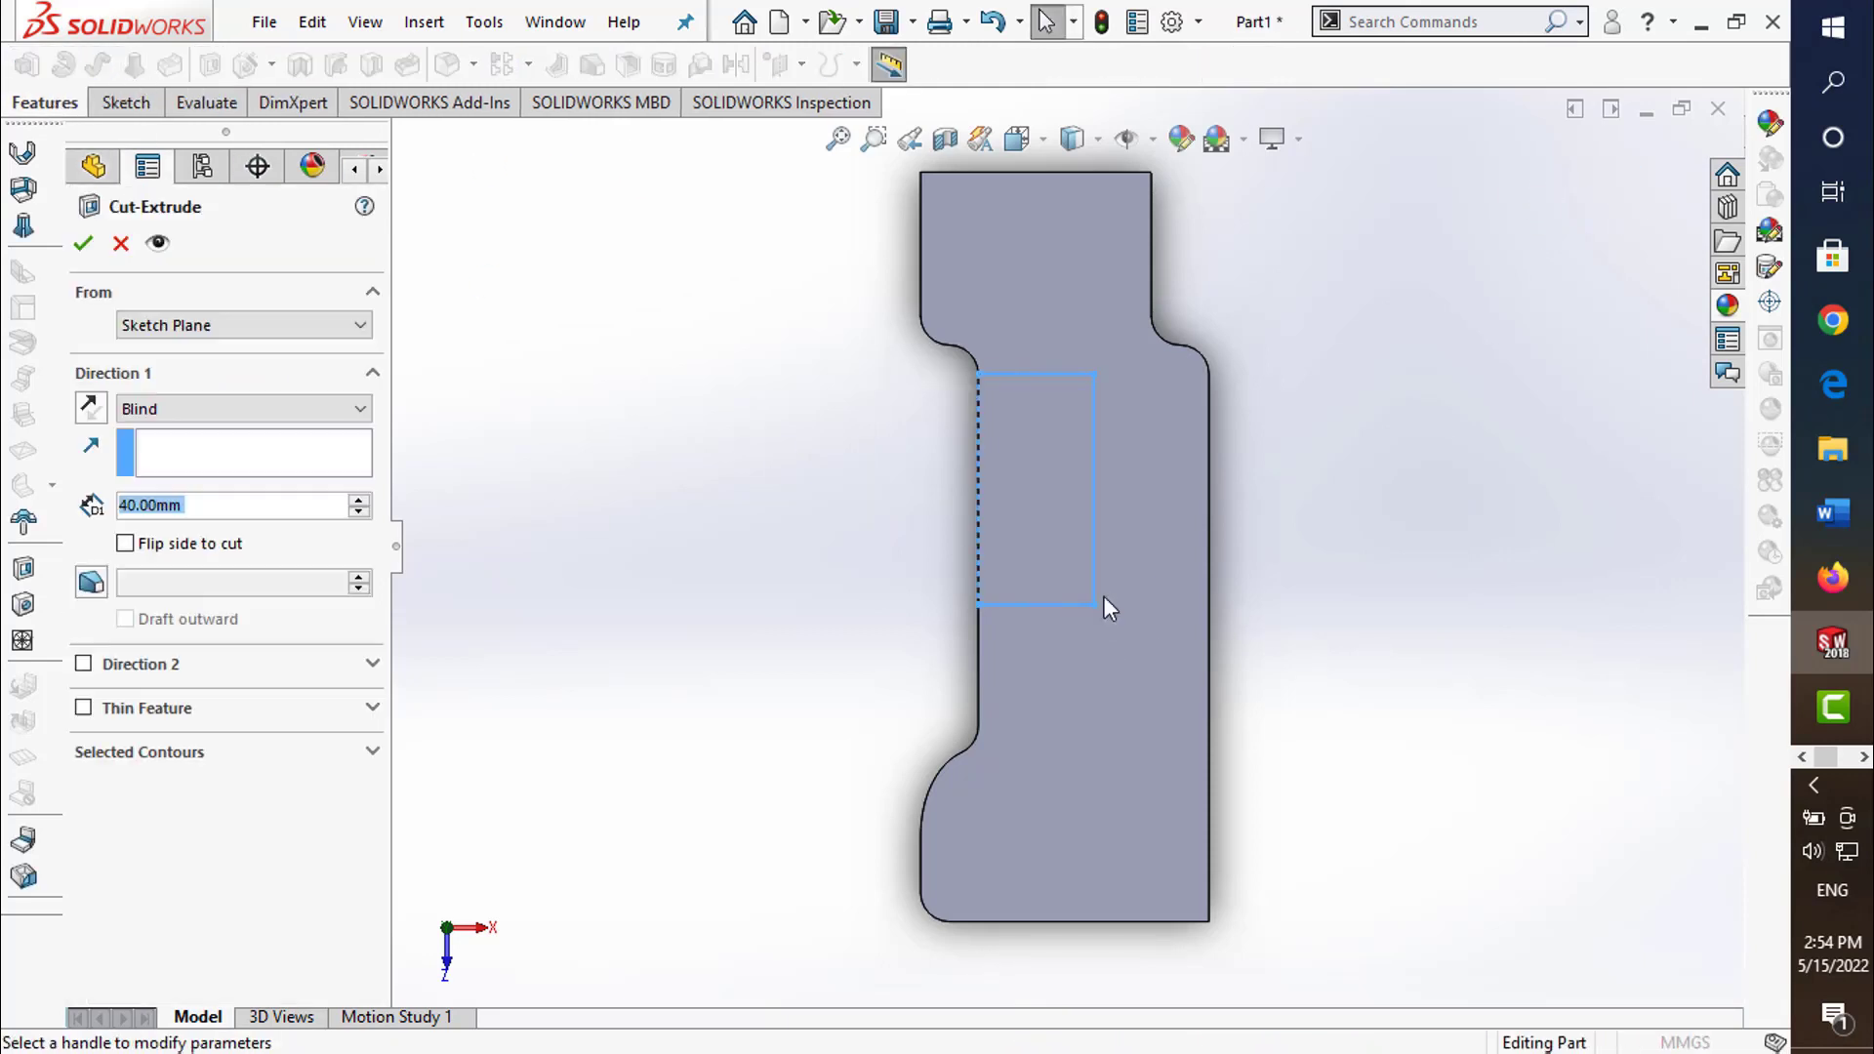
text(8)
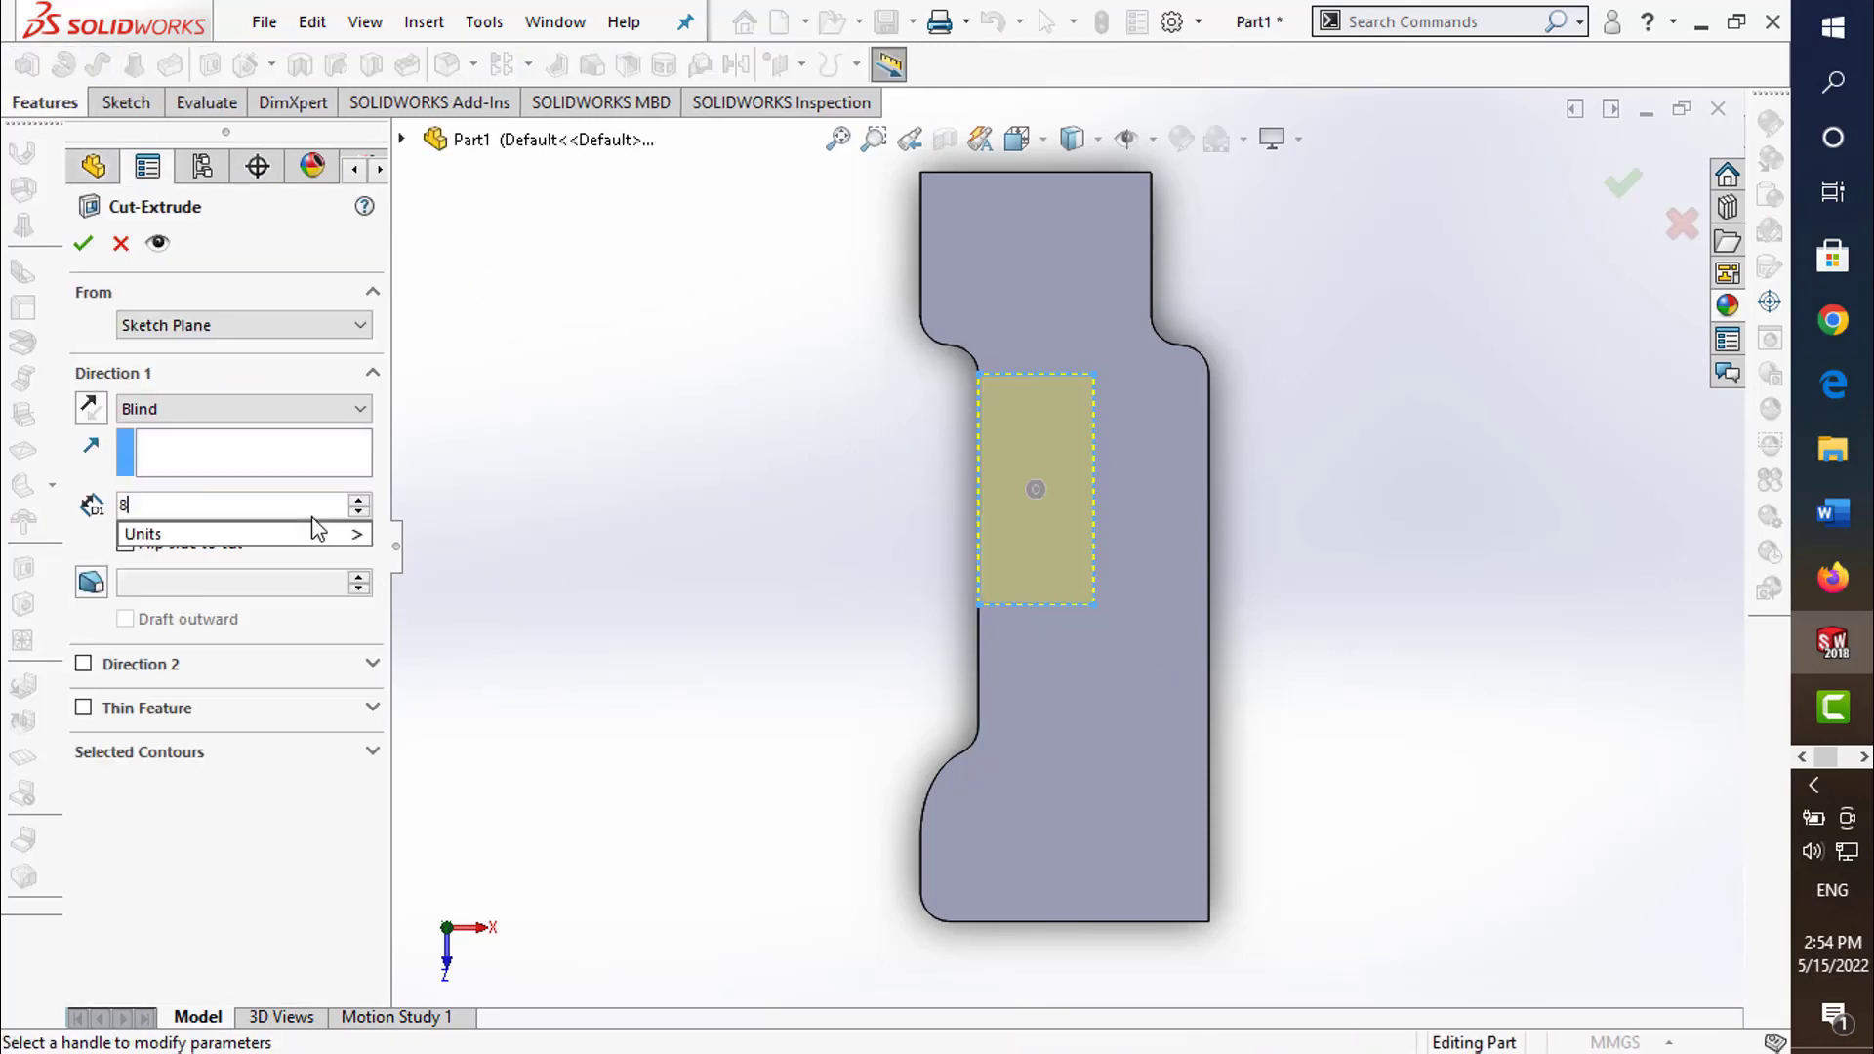
key(Return)
middle_drag(1338, 426, 1559, 237)
click(1618, 188)
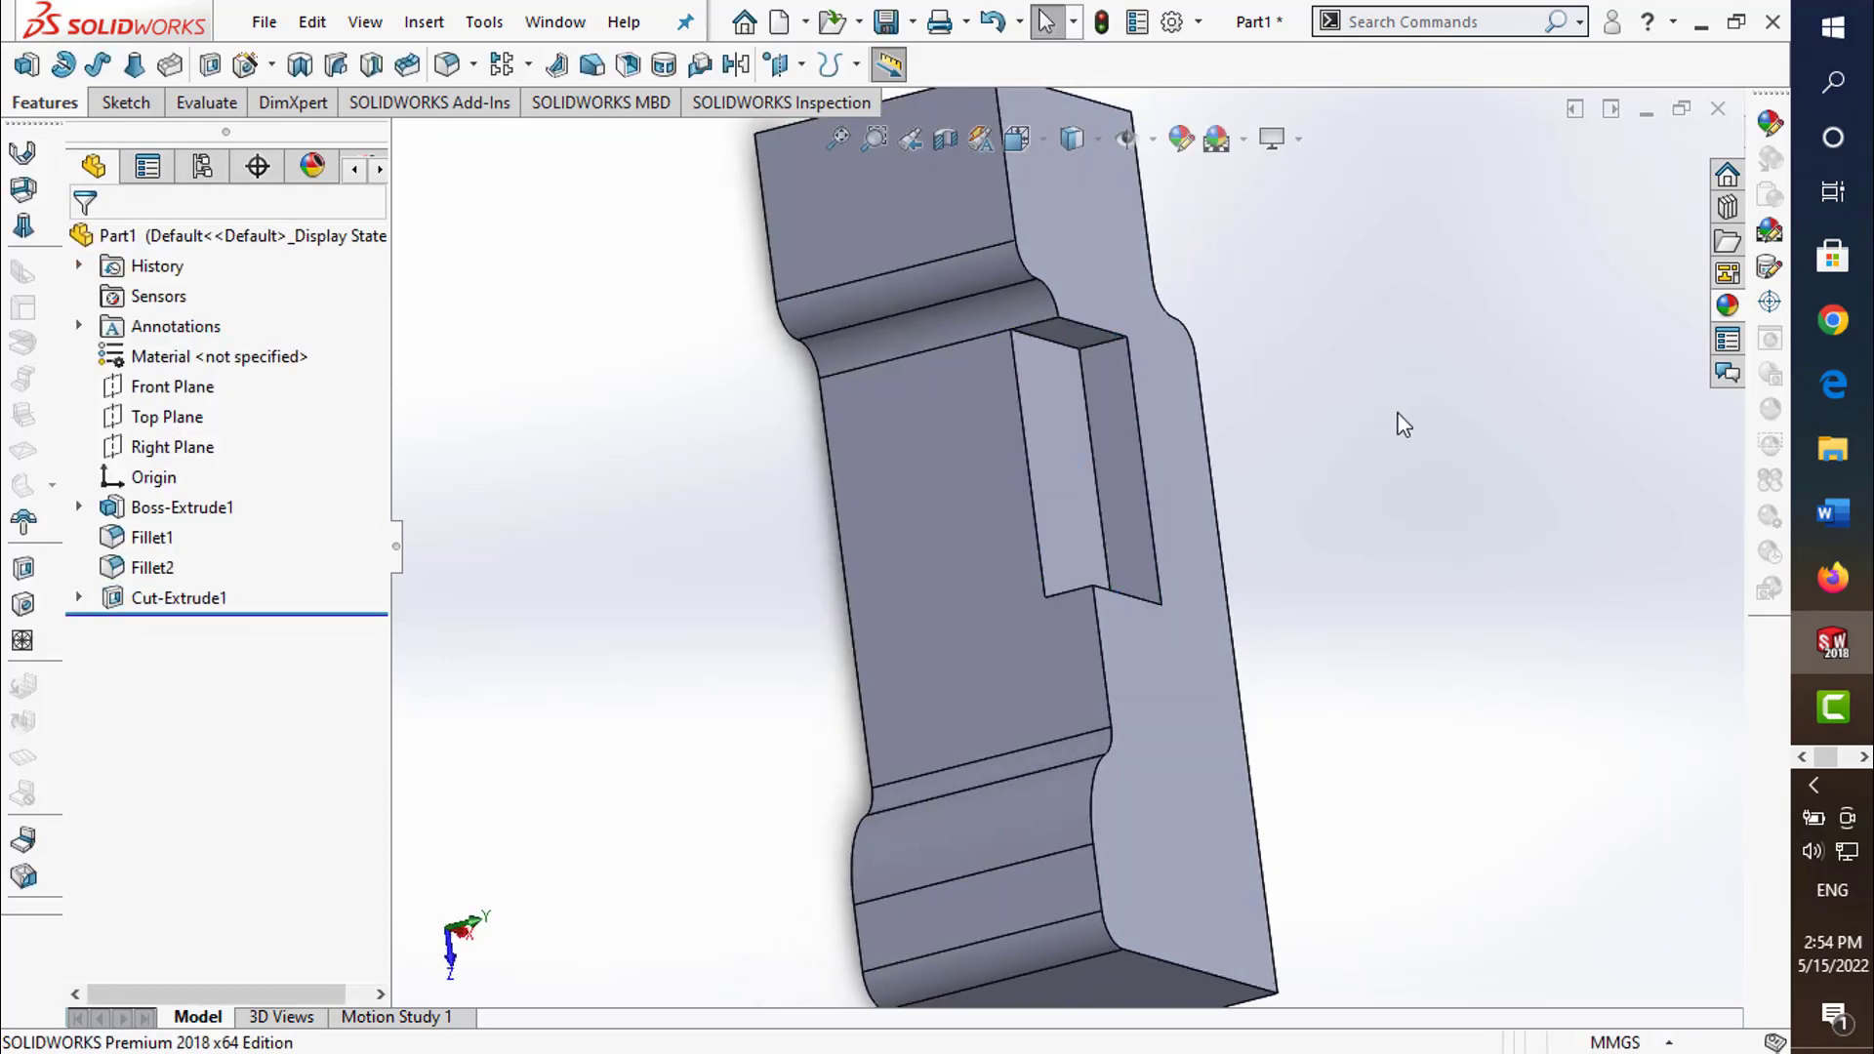
key(ctrl+5)
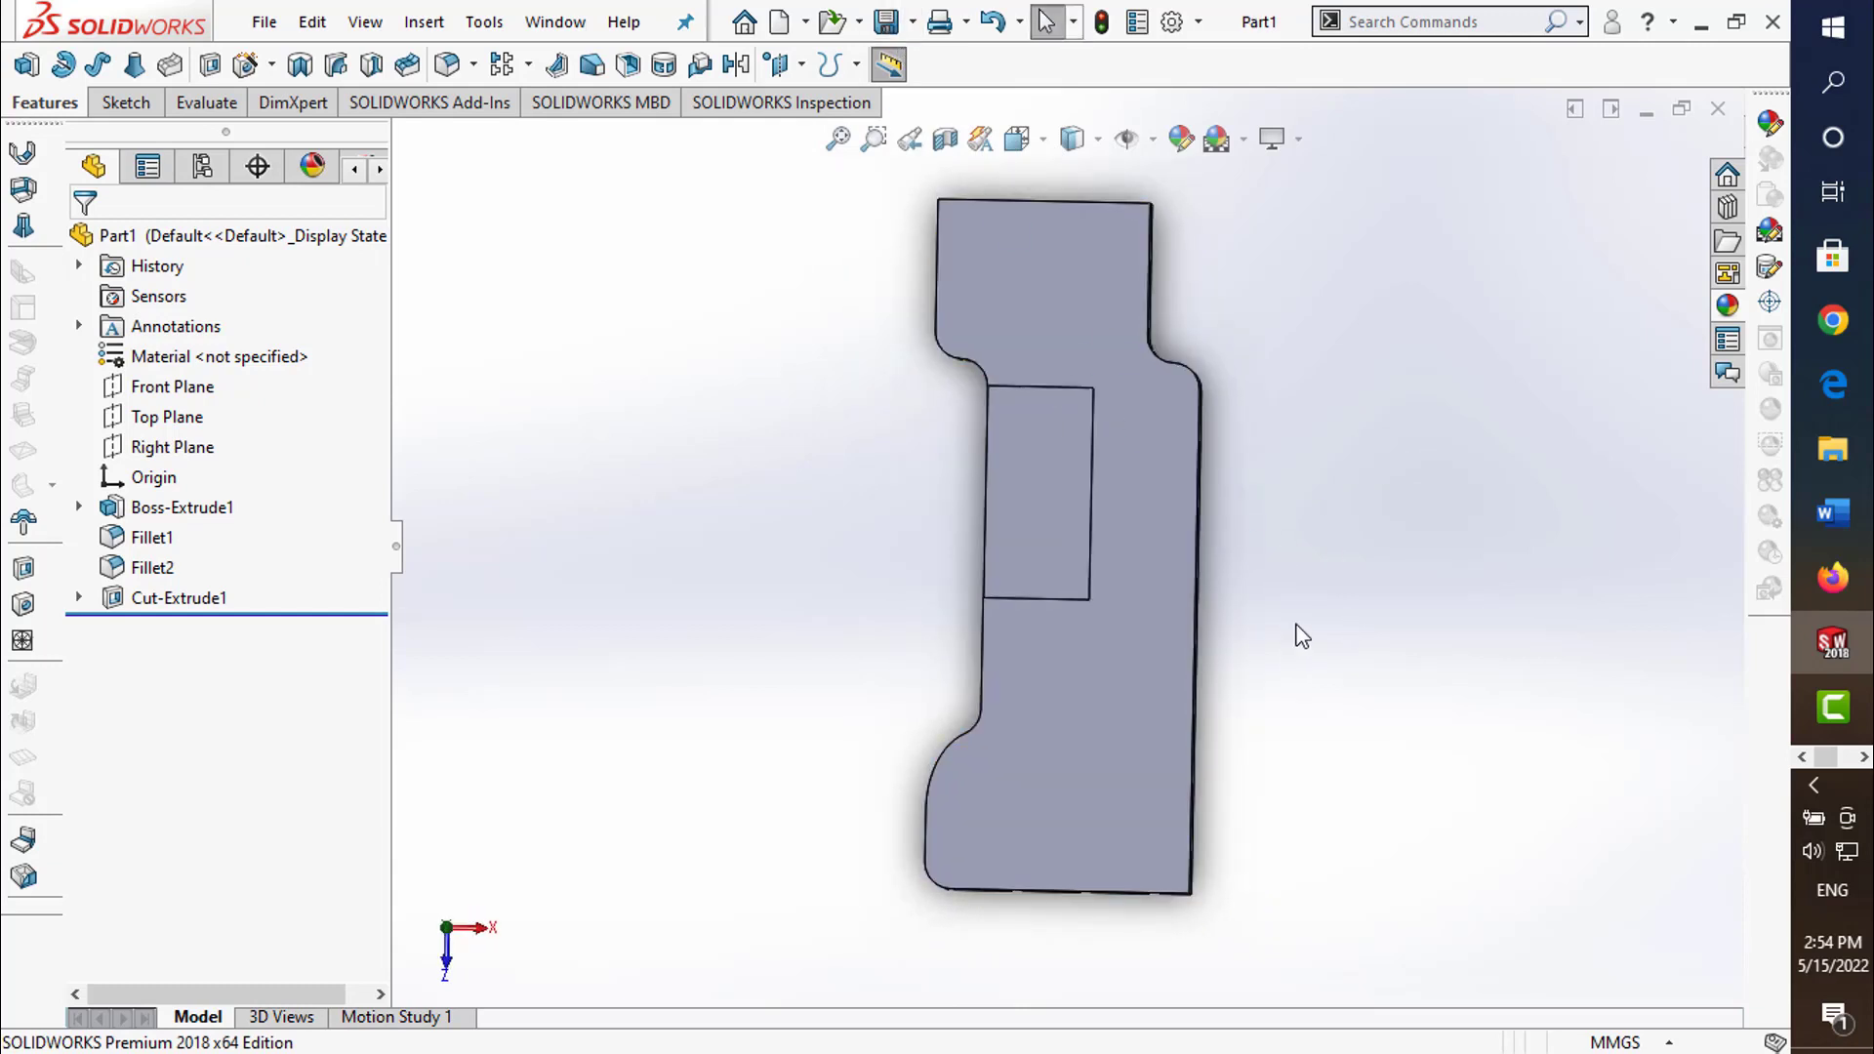
mouse_move(1199, 723)
middle_down()
mouse_move(1251, 703)
mouse_move(1300, 525)
mouse_move(1210, 540)
middle_up()
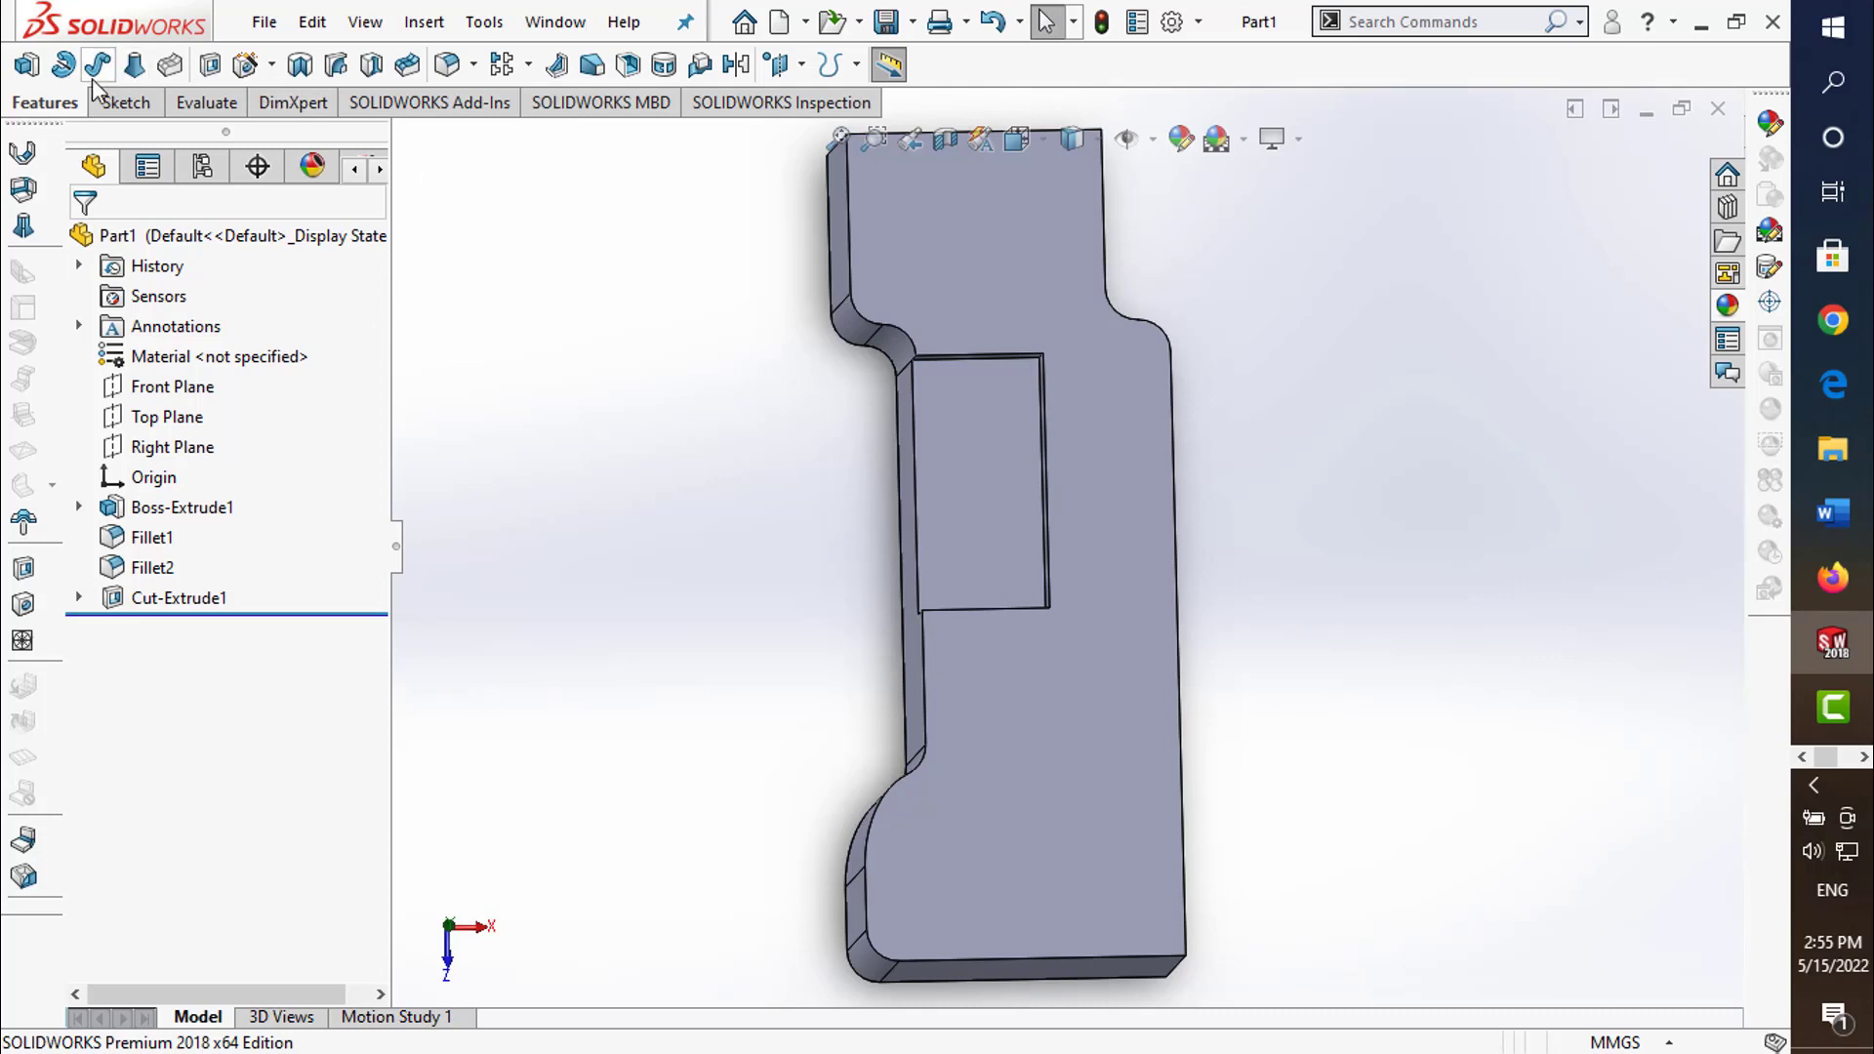
- Round two inner pocket corner edges with a 4 mm fillet, Fillet3
click(446, 67)
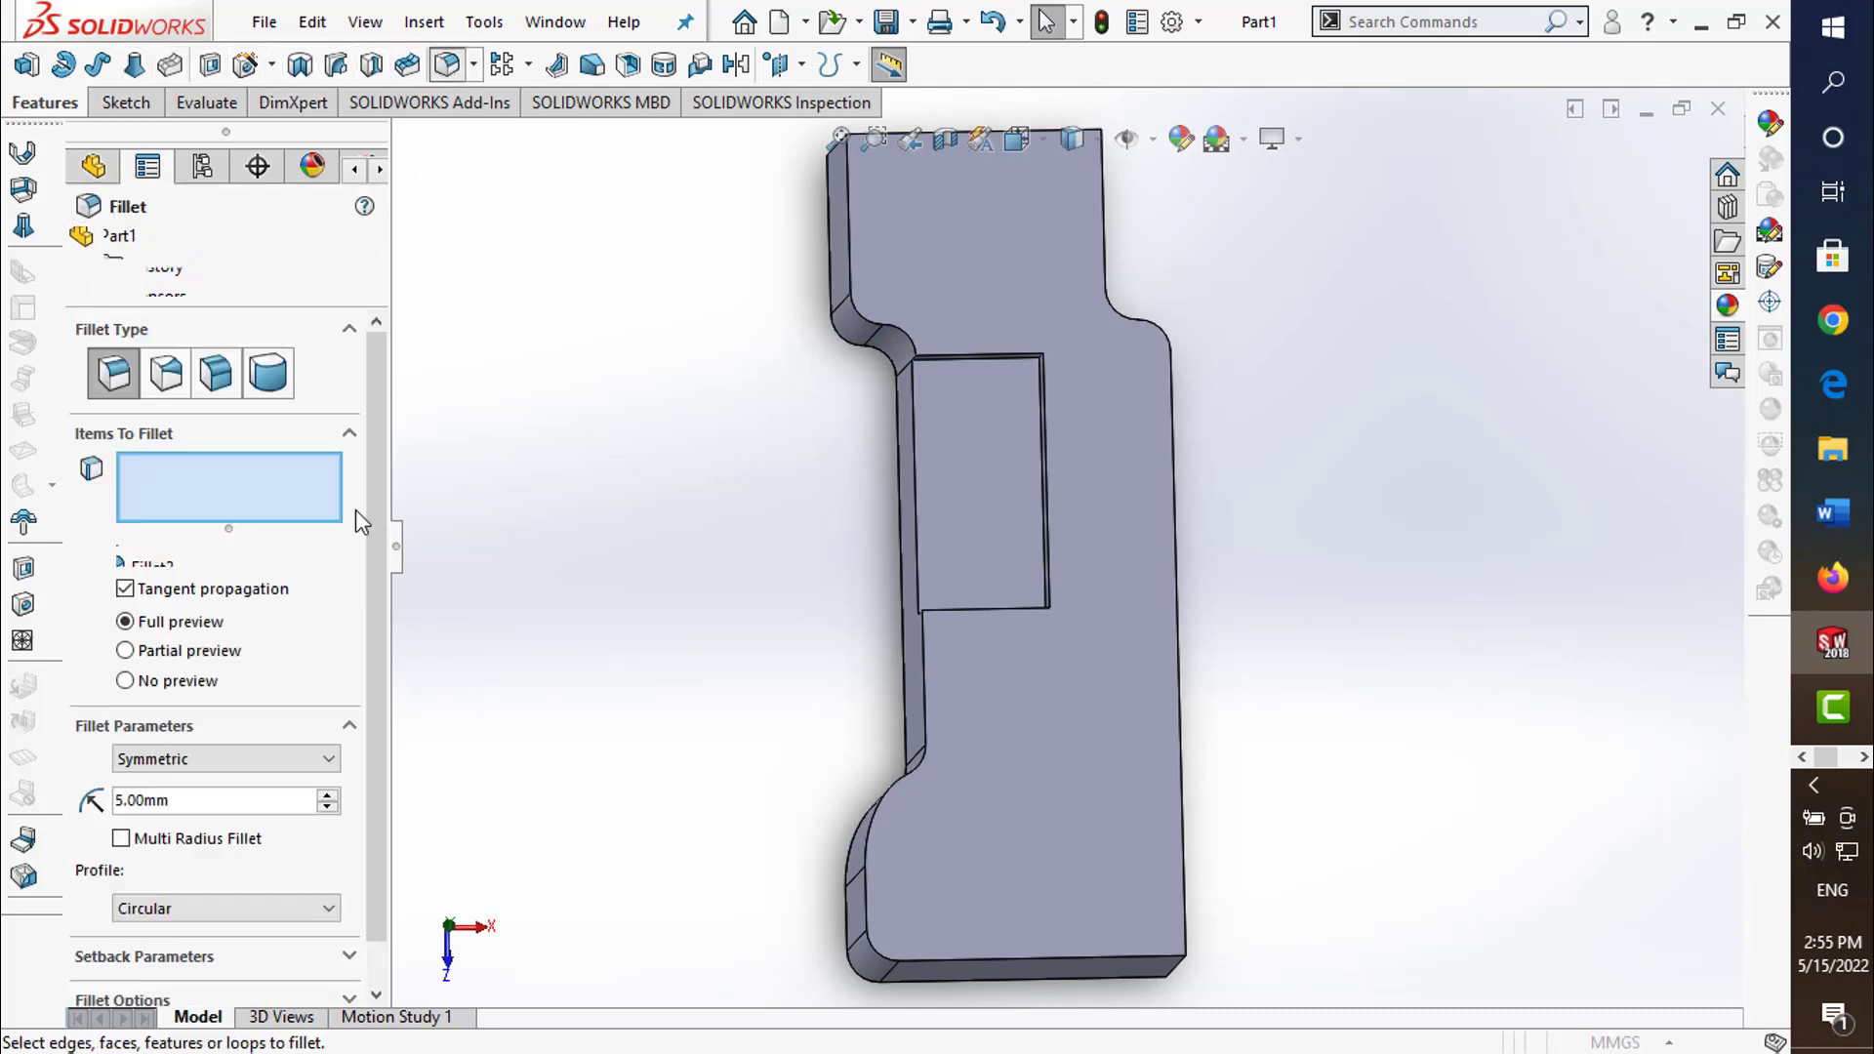
scroll(998, 412, down, 2)
middle_drag(998, 411, 1175, 314)
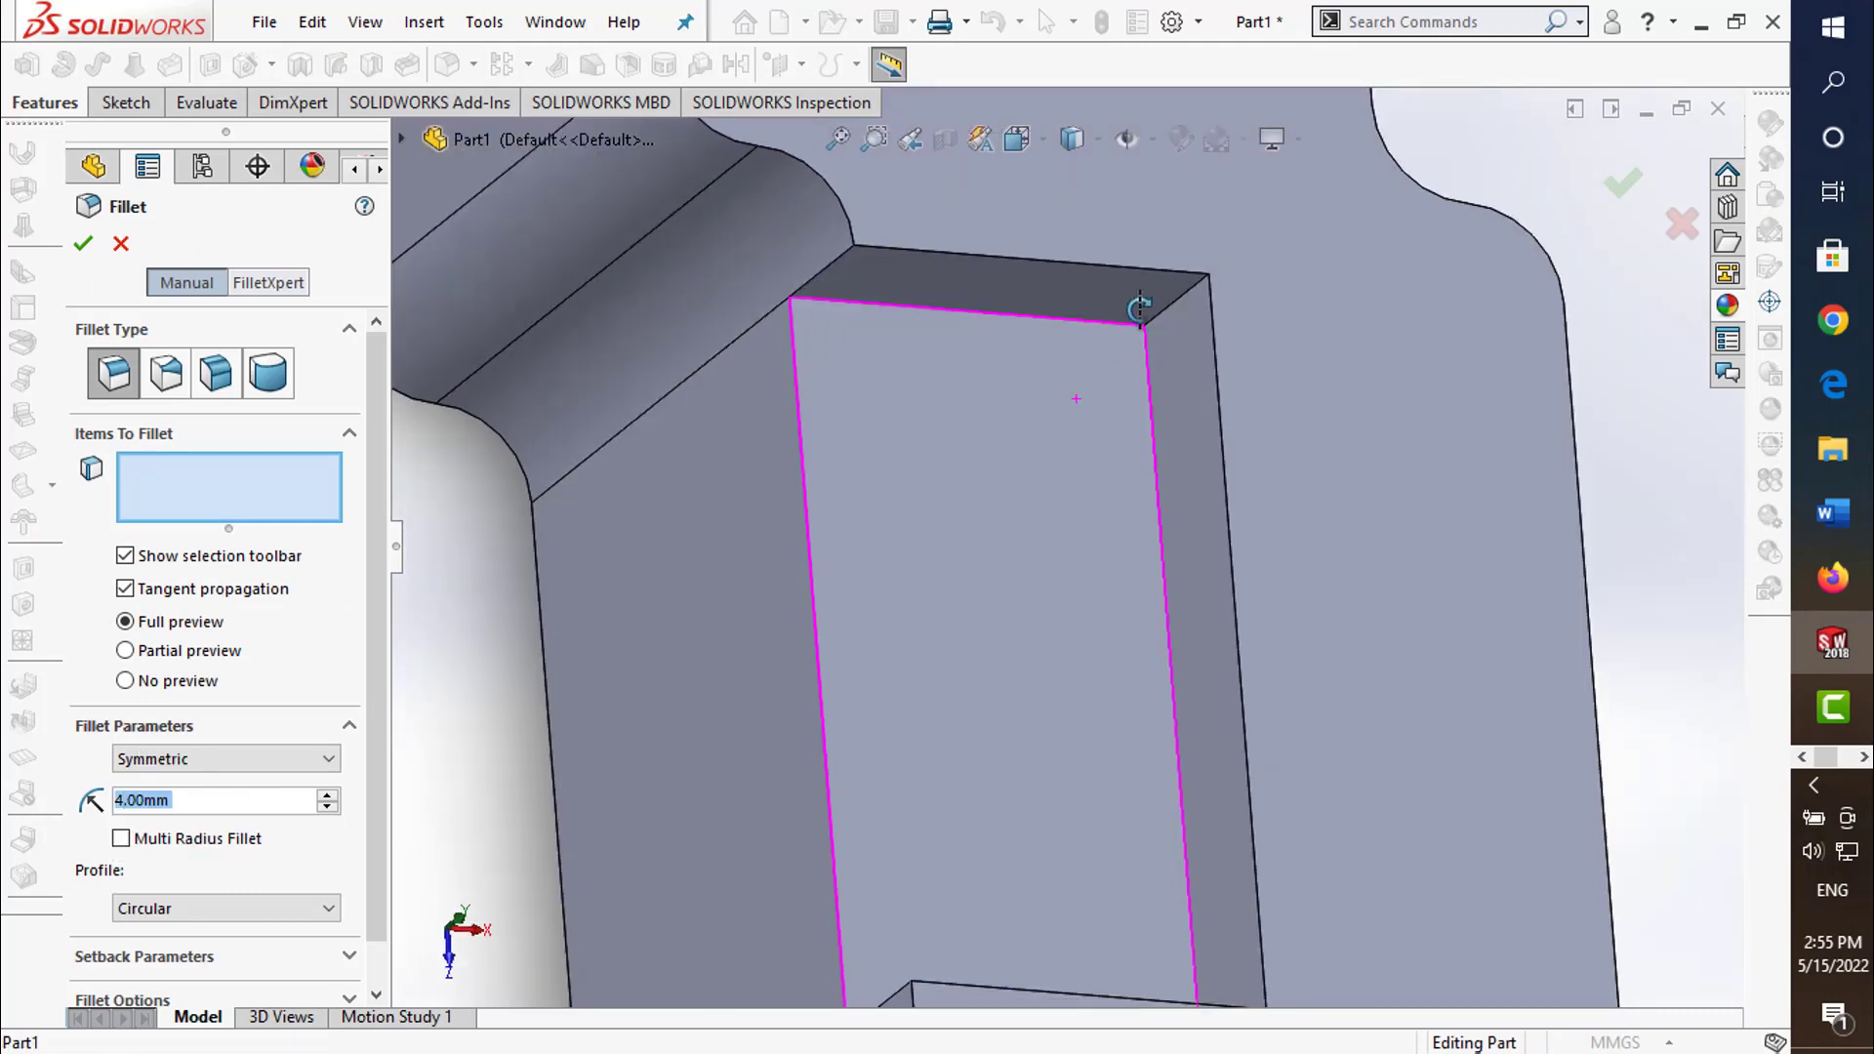
mouse_move(1054, 537)
middle_down()
mouse_move(1158, 535)
mouse_move(992, 585)
mouse_move(1096, 766)
mouse_move(1101, 851)
mouse_move(1040, 420)
middle_up()
click(1103, 847)
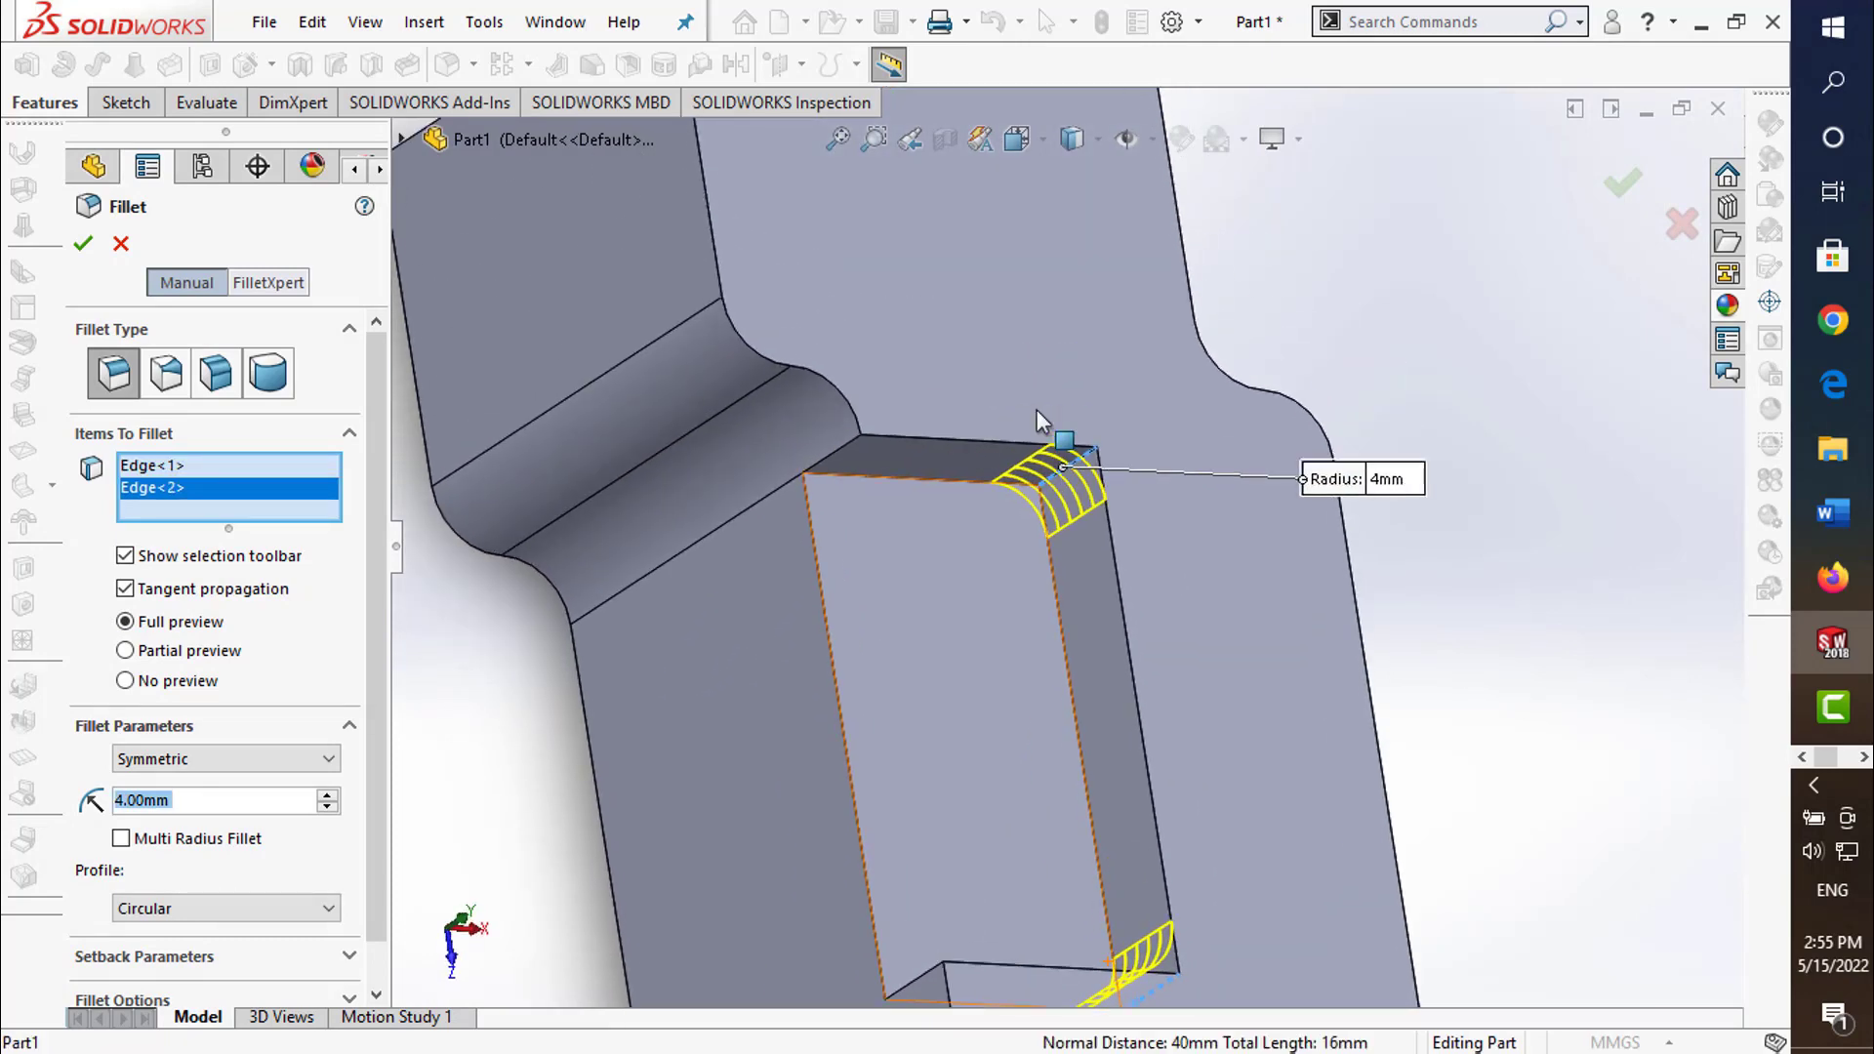
key(Return)
key(f)
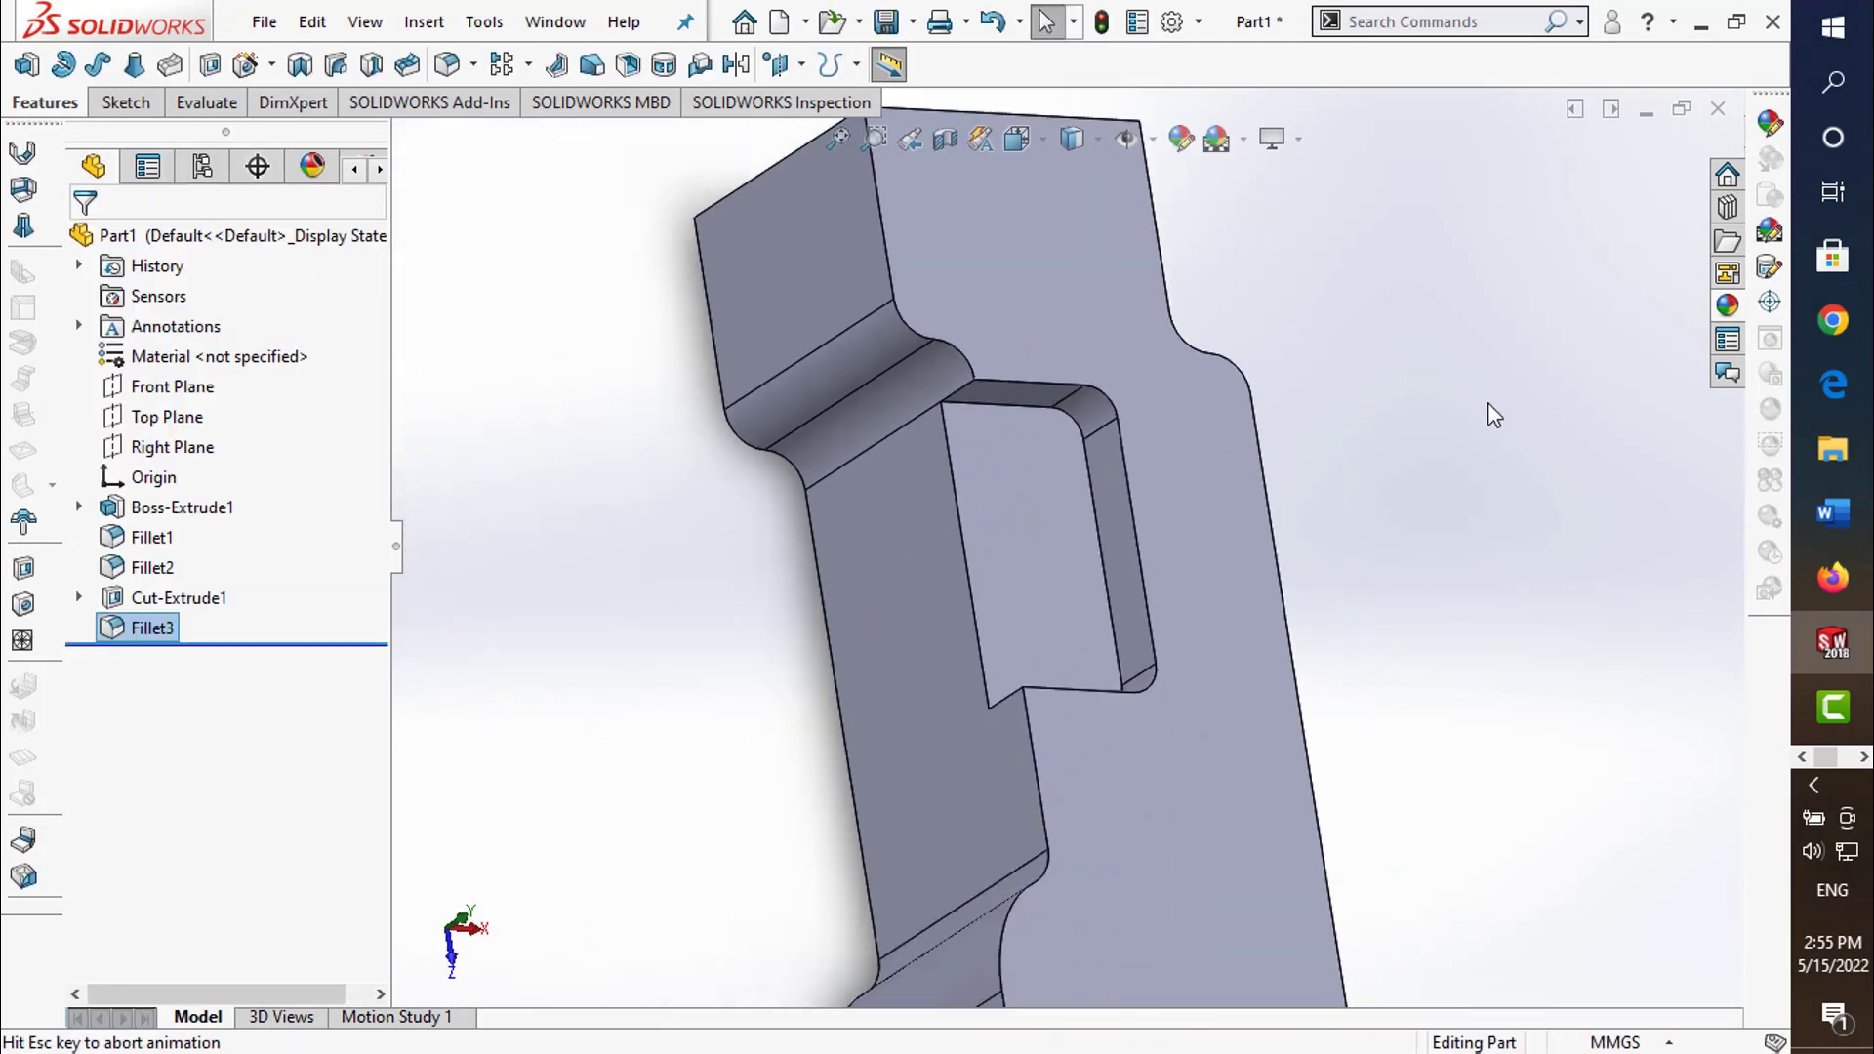
- Round the pocket rim edges with a 4 mm fillet, Fillet4
click(445, 68)
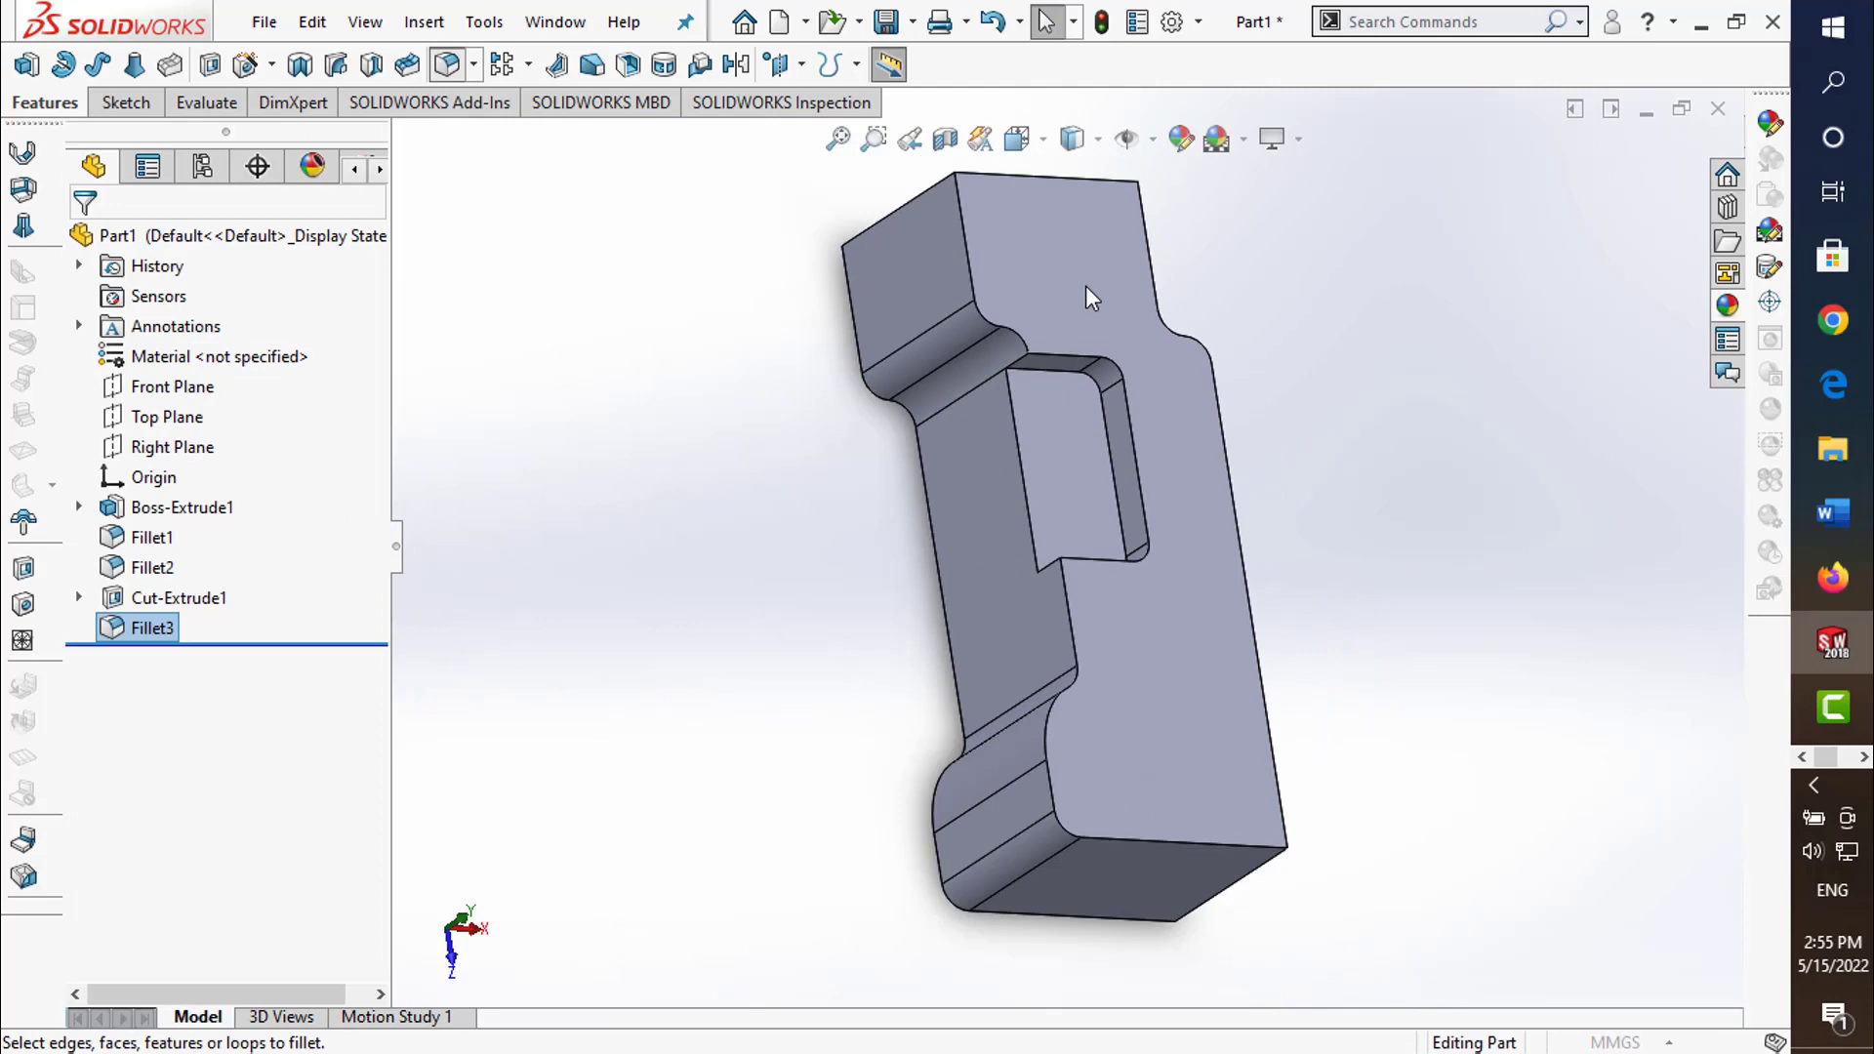
click(1052, 352)
scroll(1075, 365, down, 2)
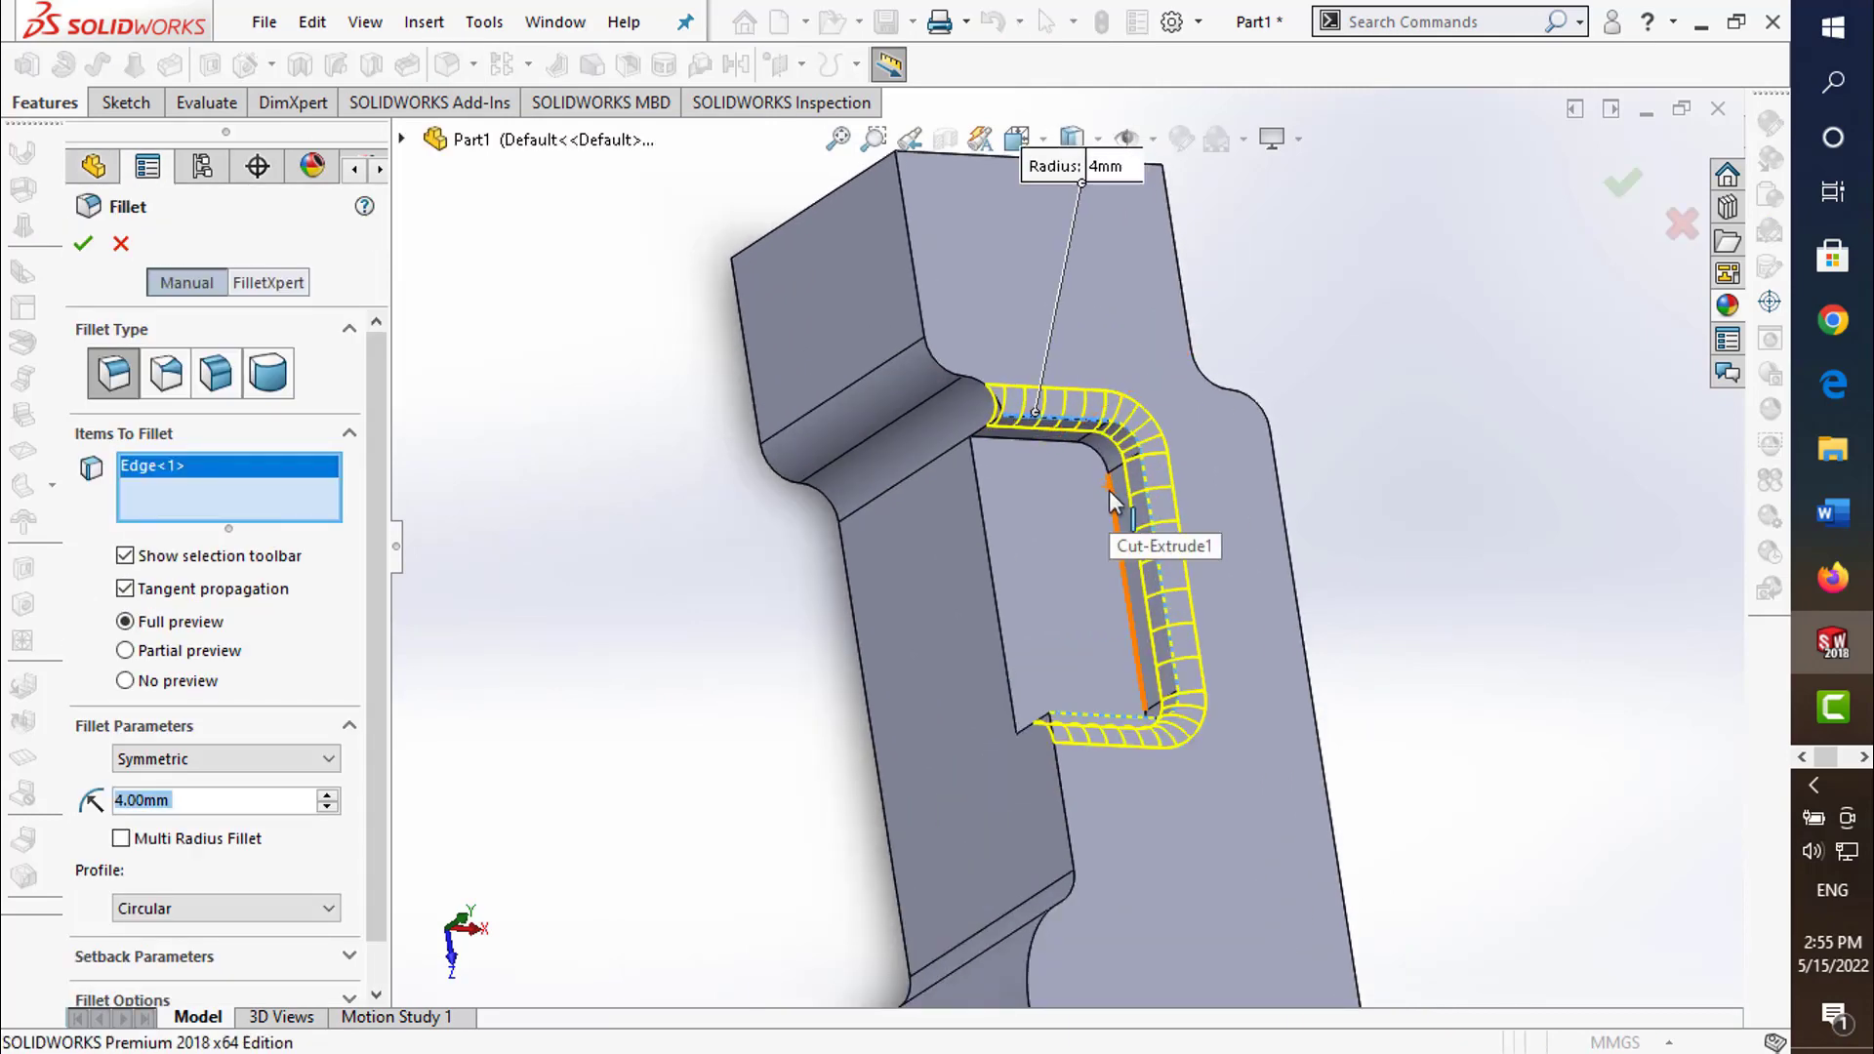
click(1109, 490)
mouse_move(758, 706)
middle_down()
mouse_move(888, 608)
mouse_move(942, 636)
middle_up()
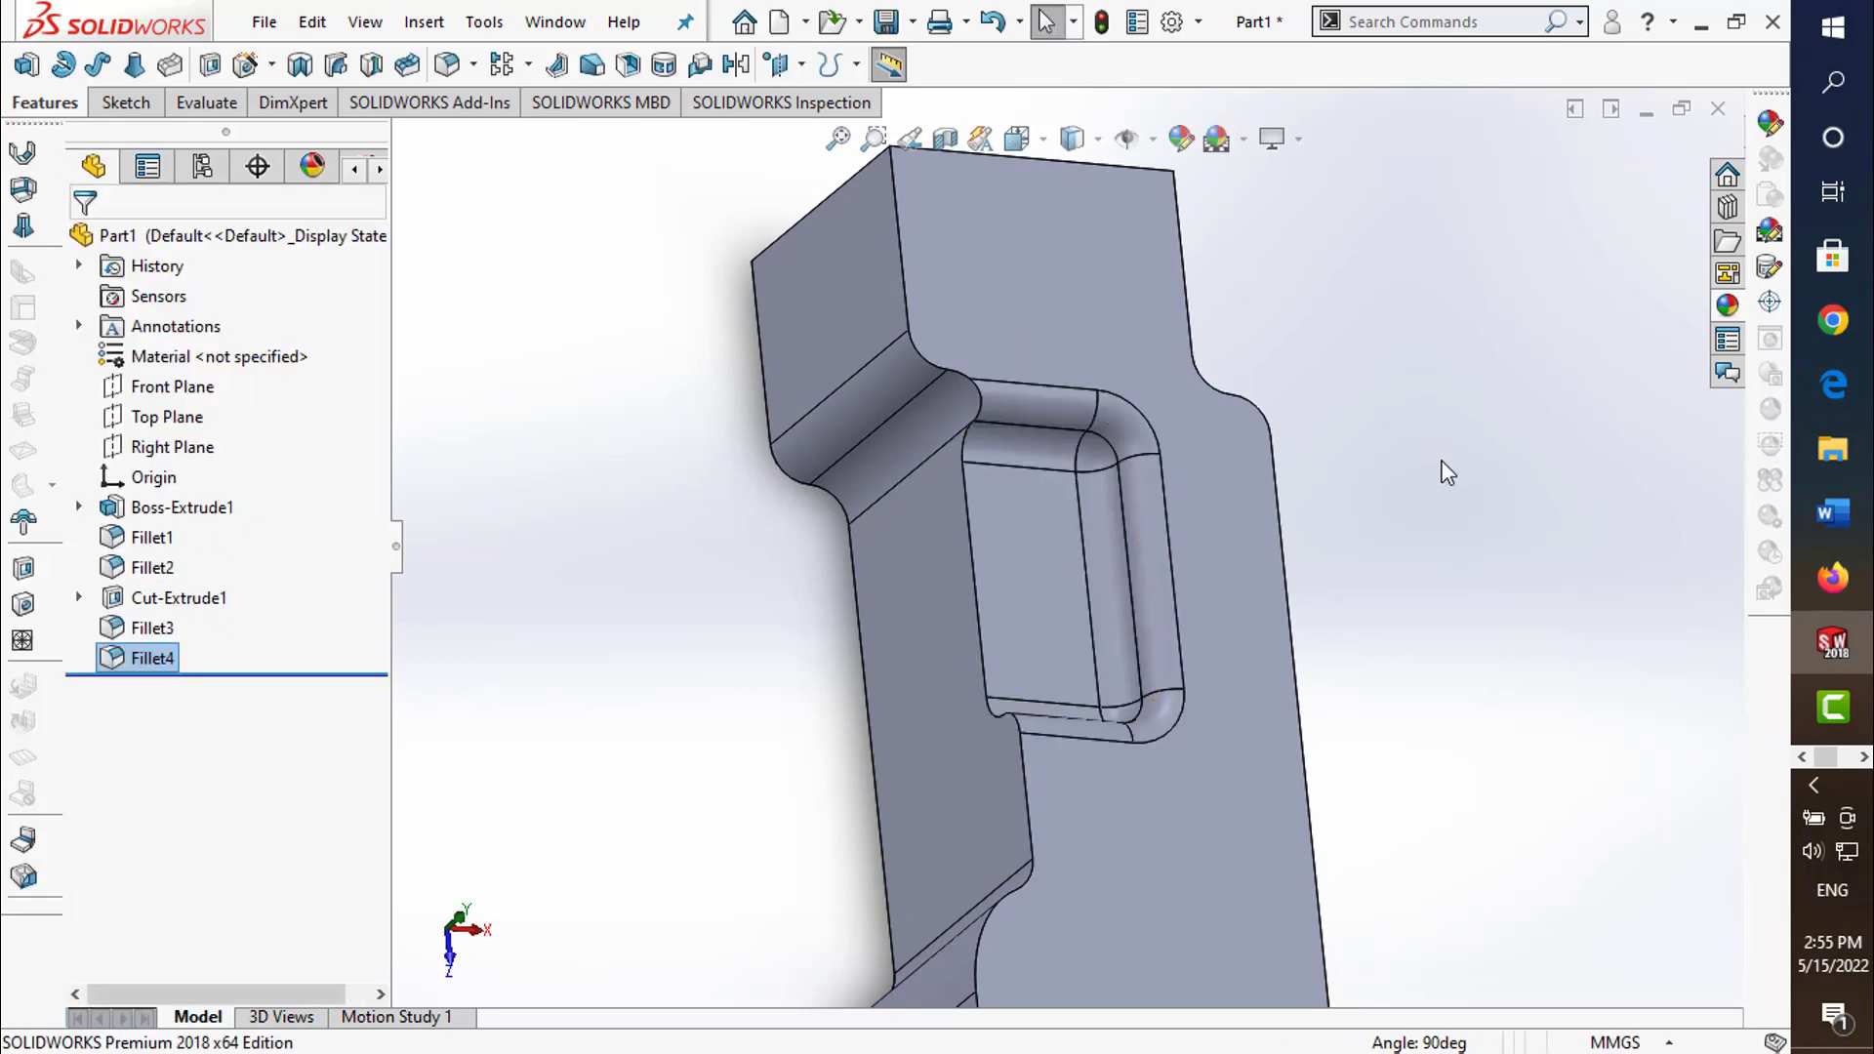
mouse_move(1444, 469)
middle_down()
mouse_move(1409, 423)
mouse_move(1426, 540)
middle_up()
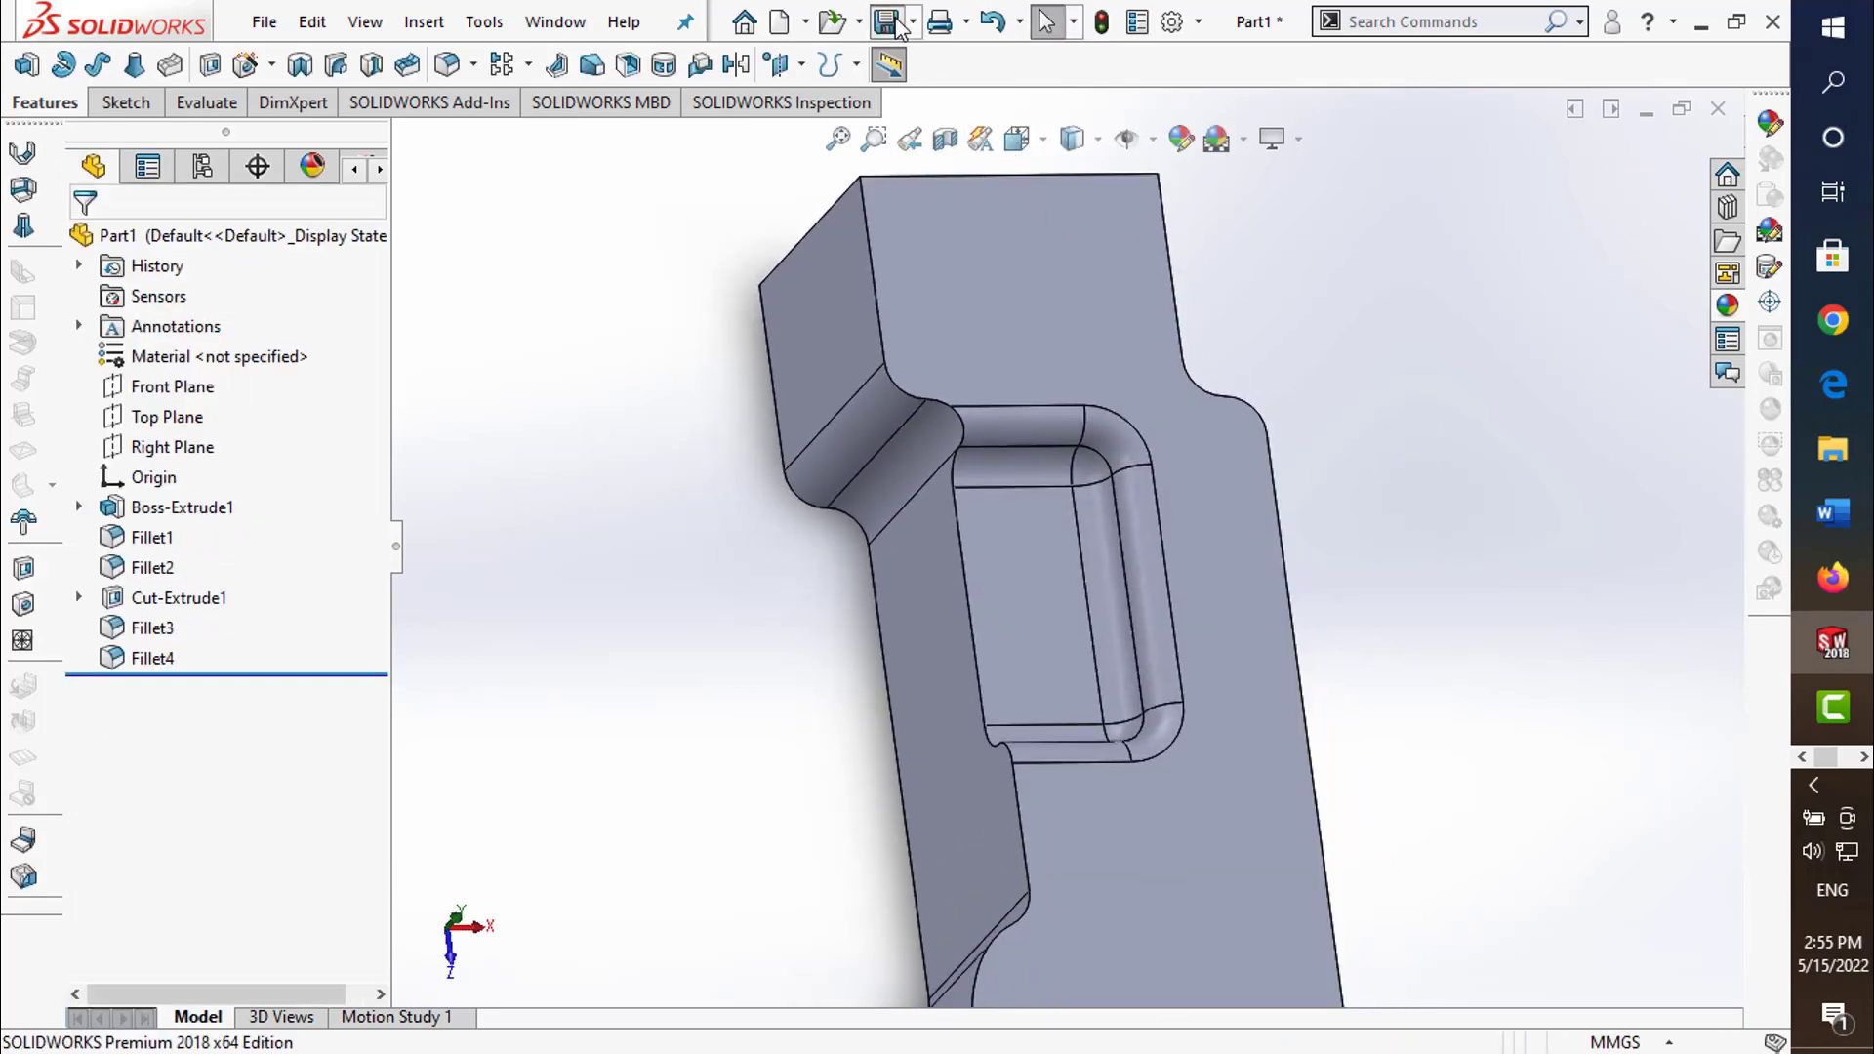
- Round the wavy profile edge and the long right outer edge with a 4 mm fillet
click(447, 65)
click(963, 526)
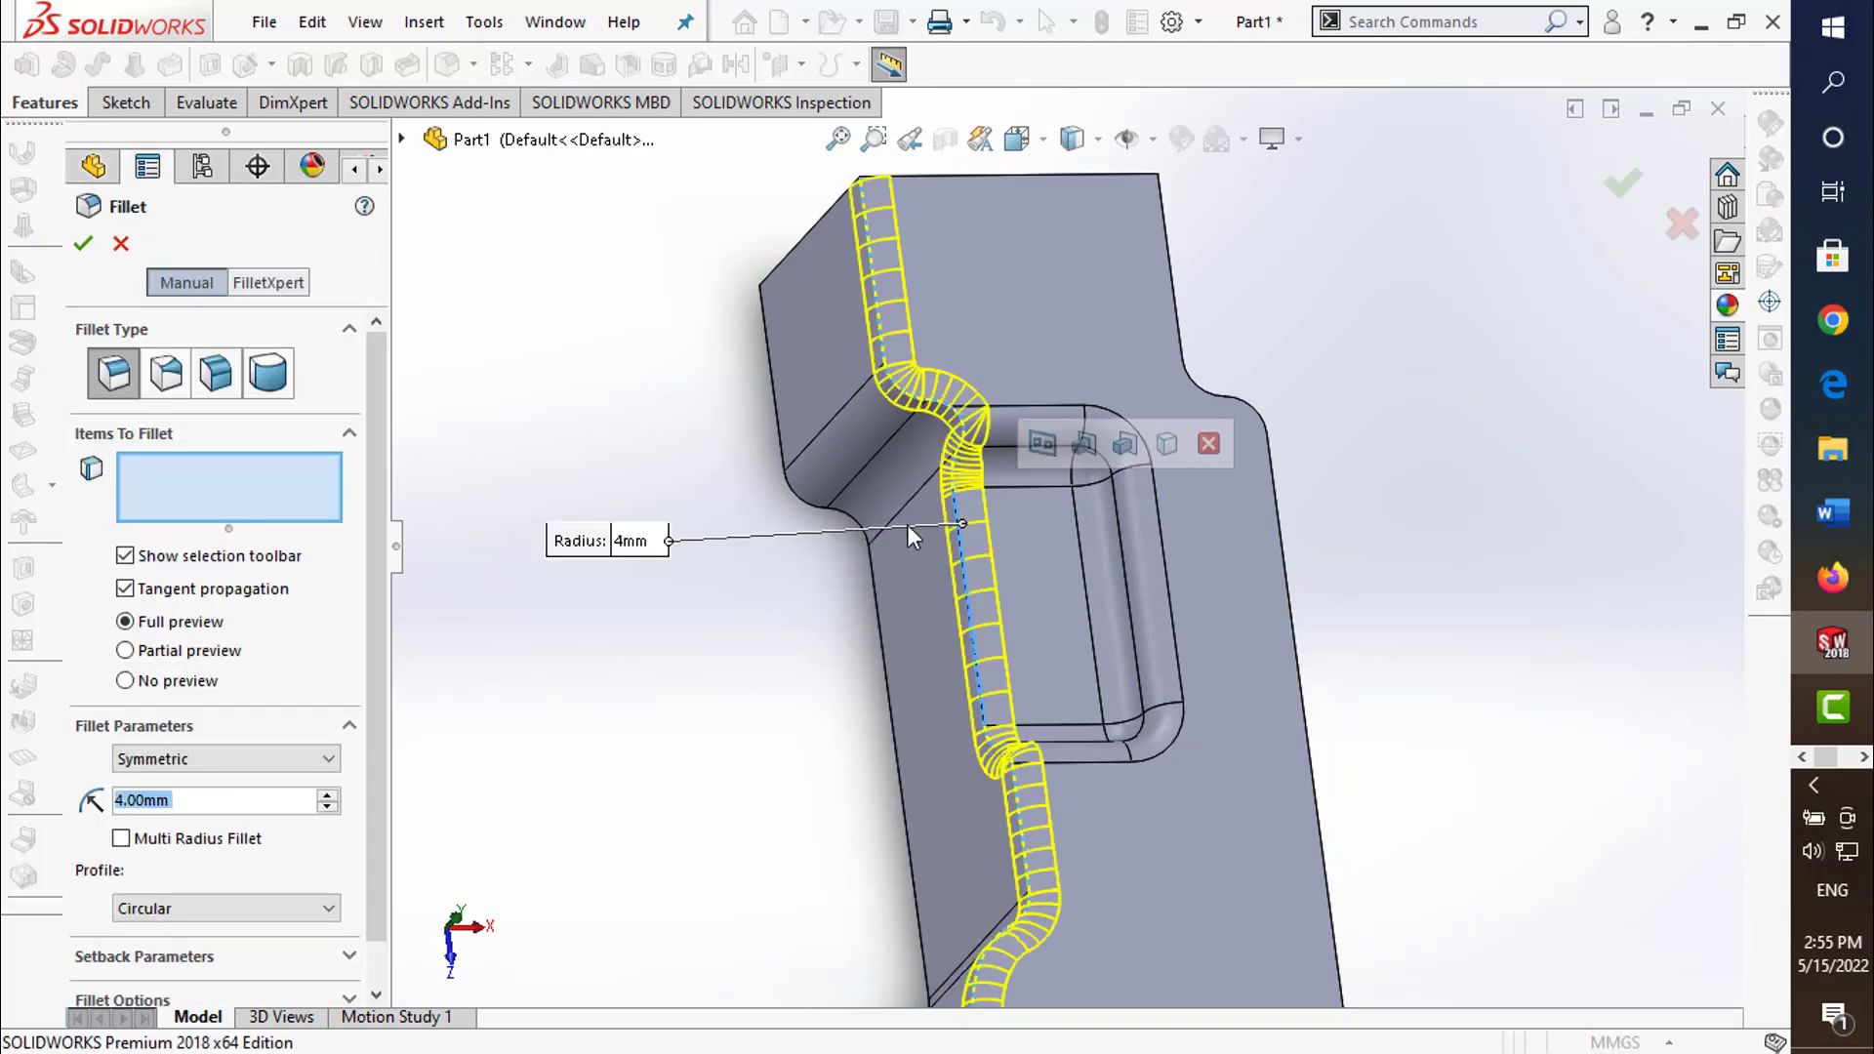
key(f)
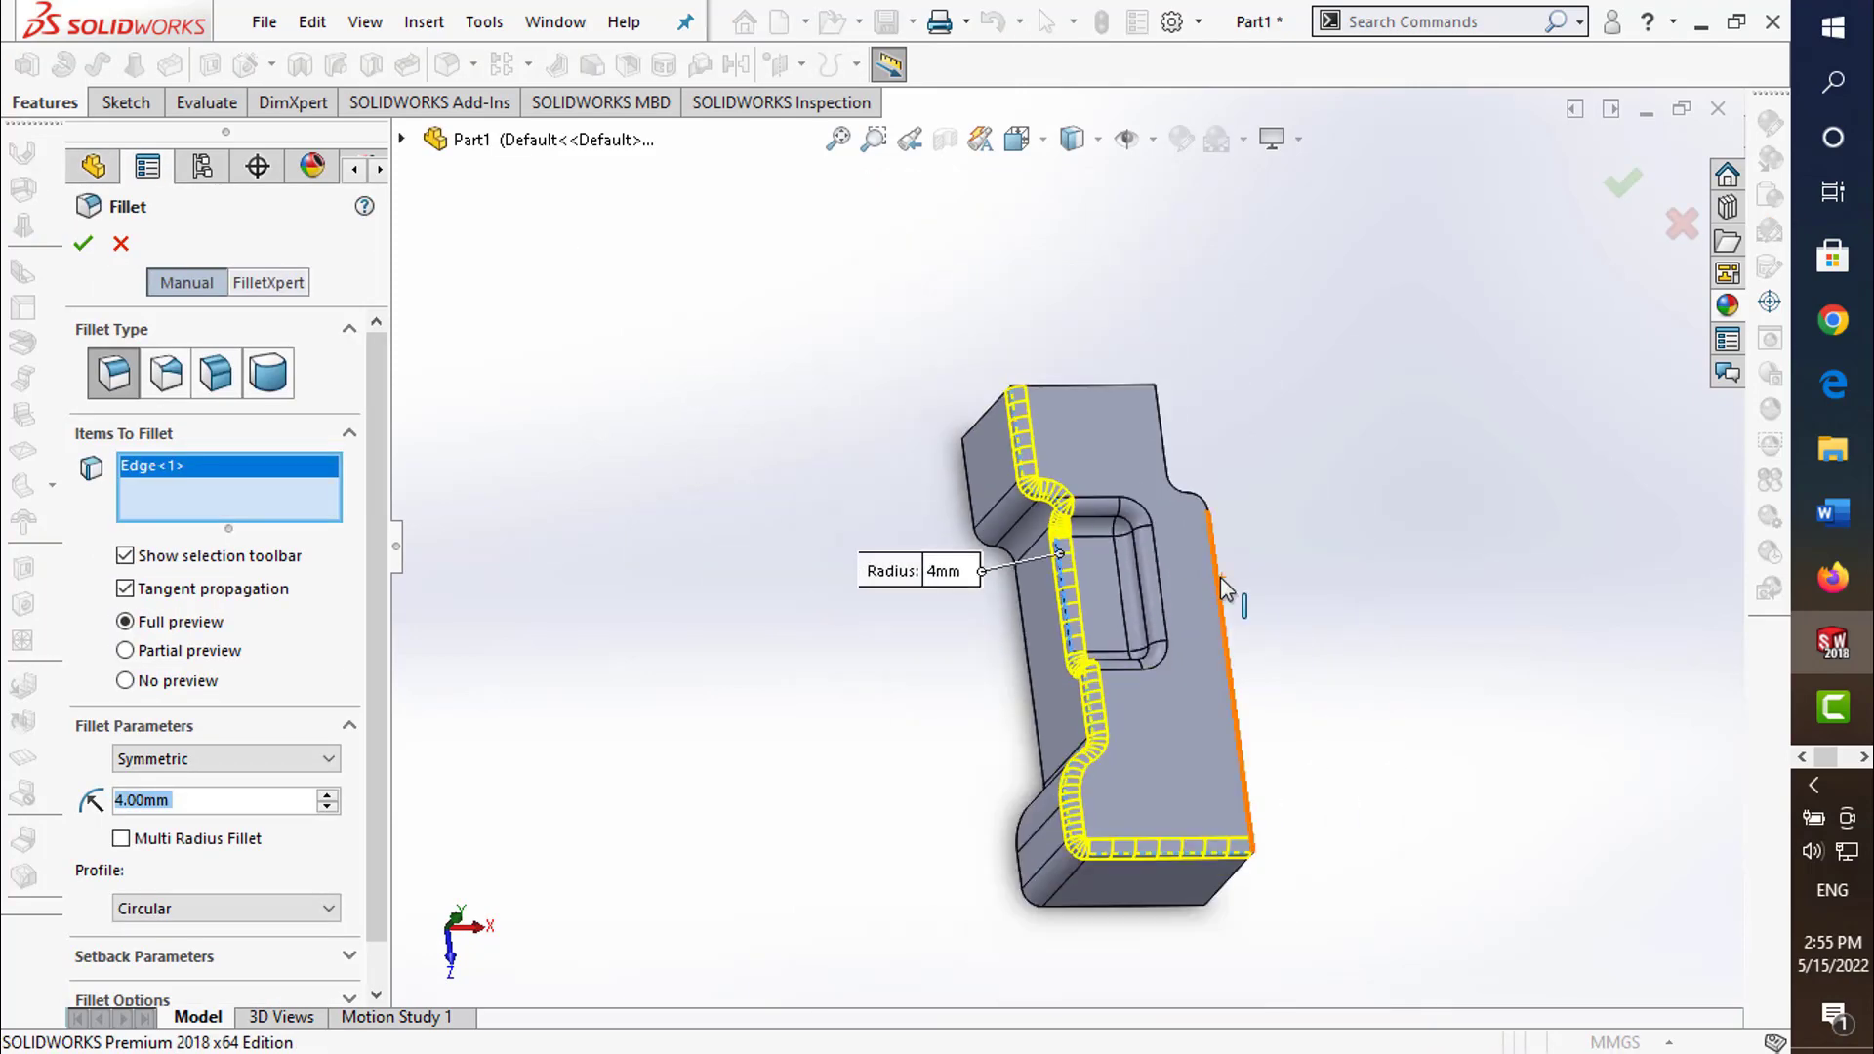
click(1220, 577)
click(1621, 186)
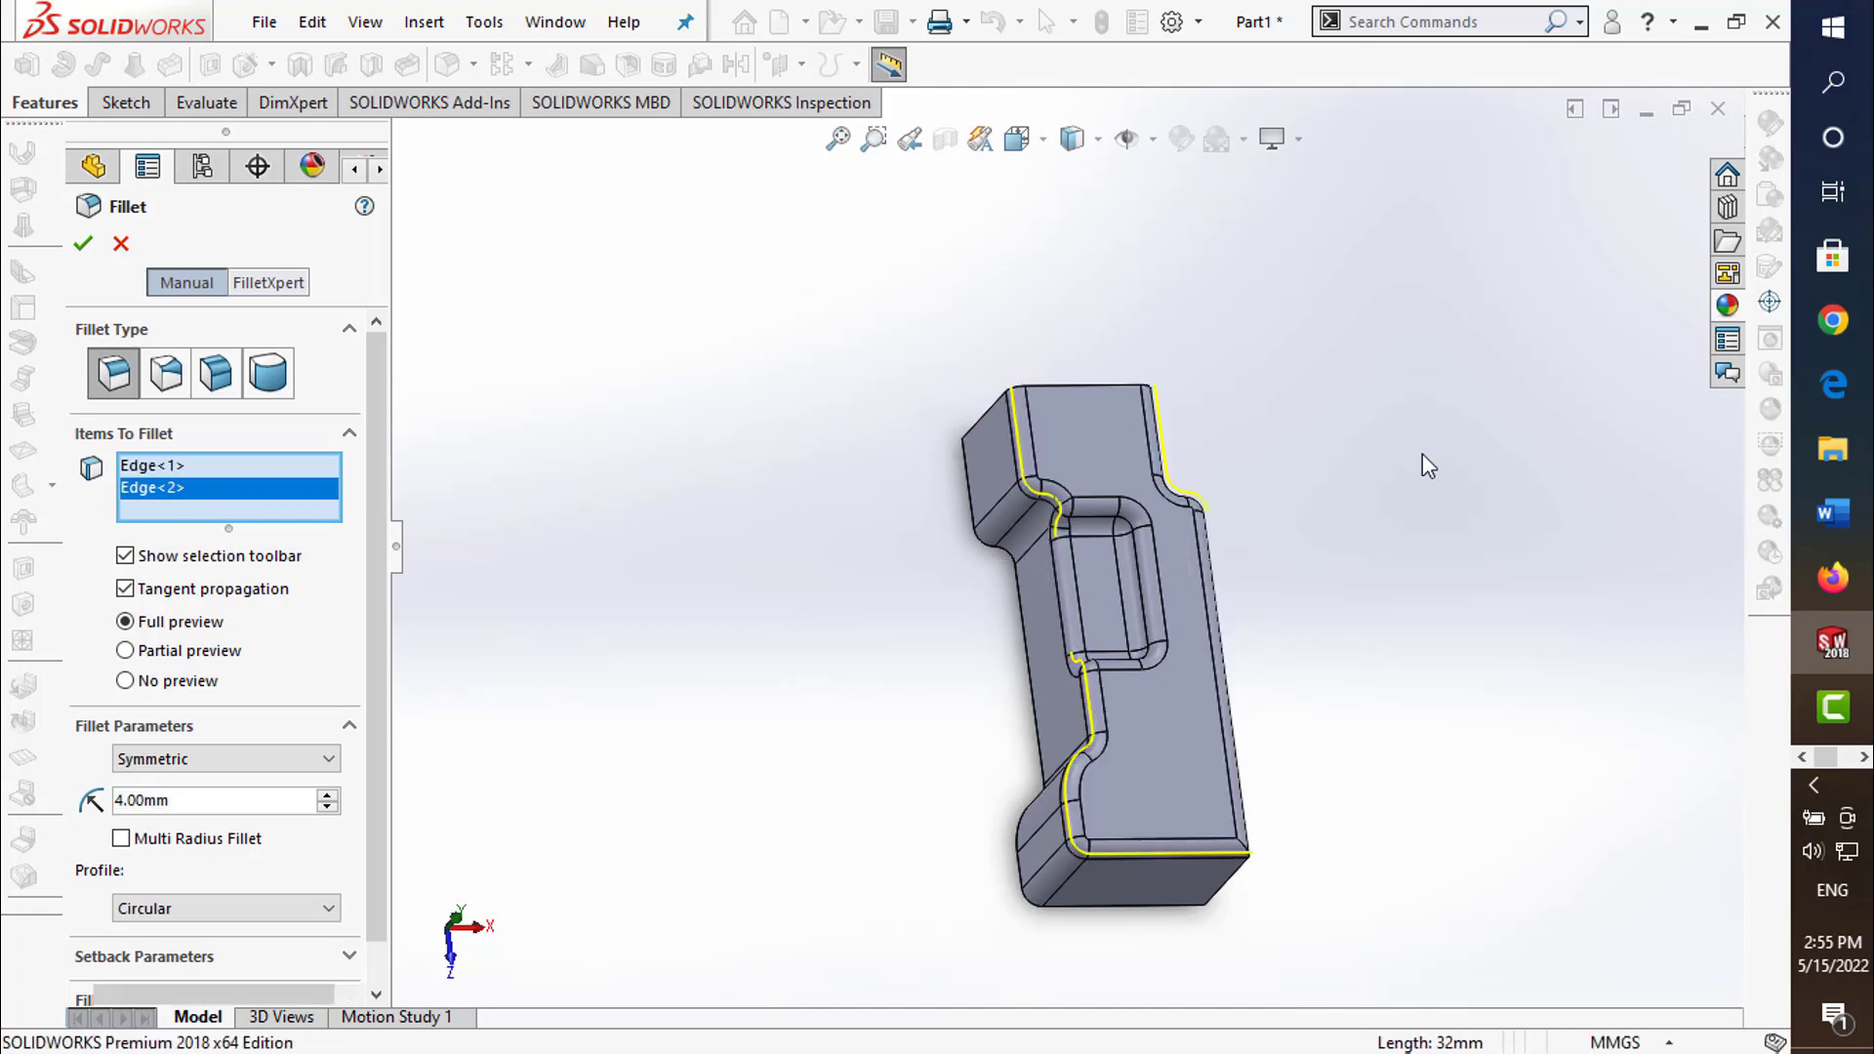
middle_drag(1380, 553, 1339, 576)
key(f)
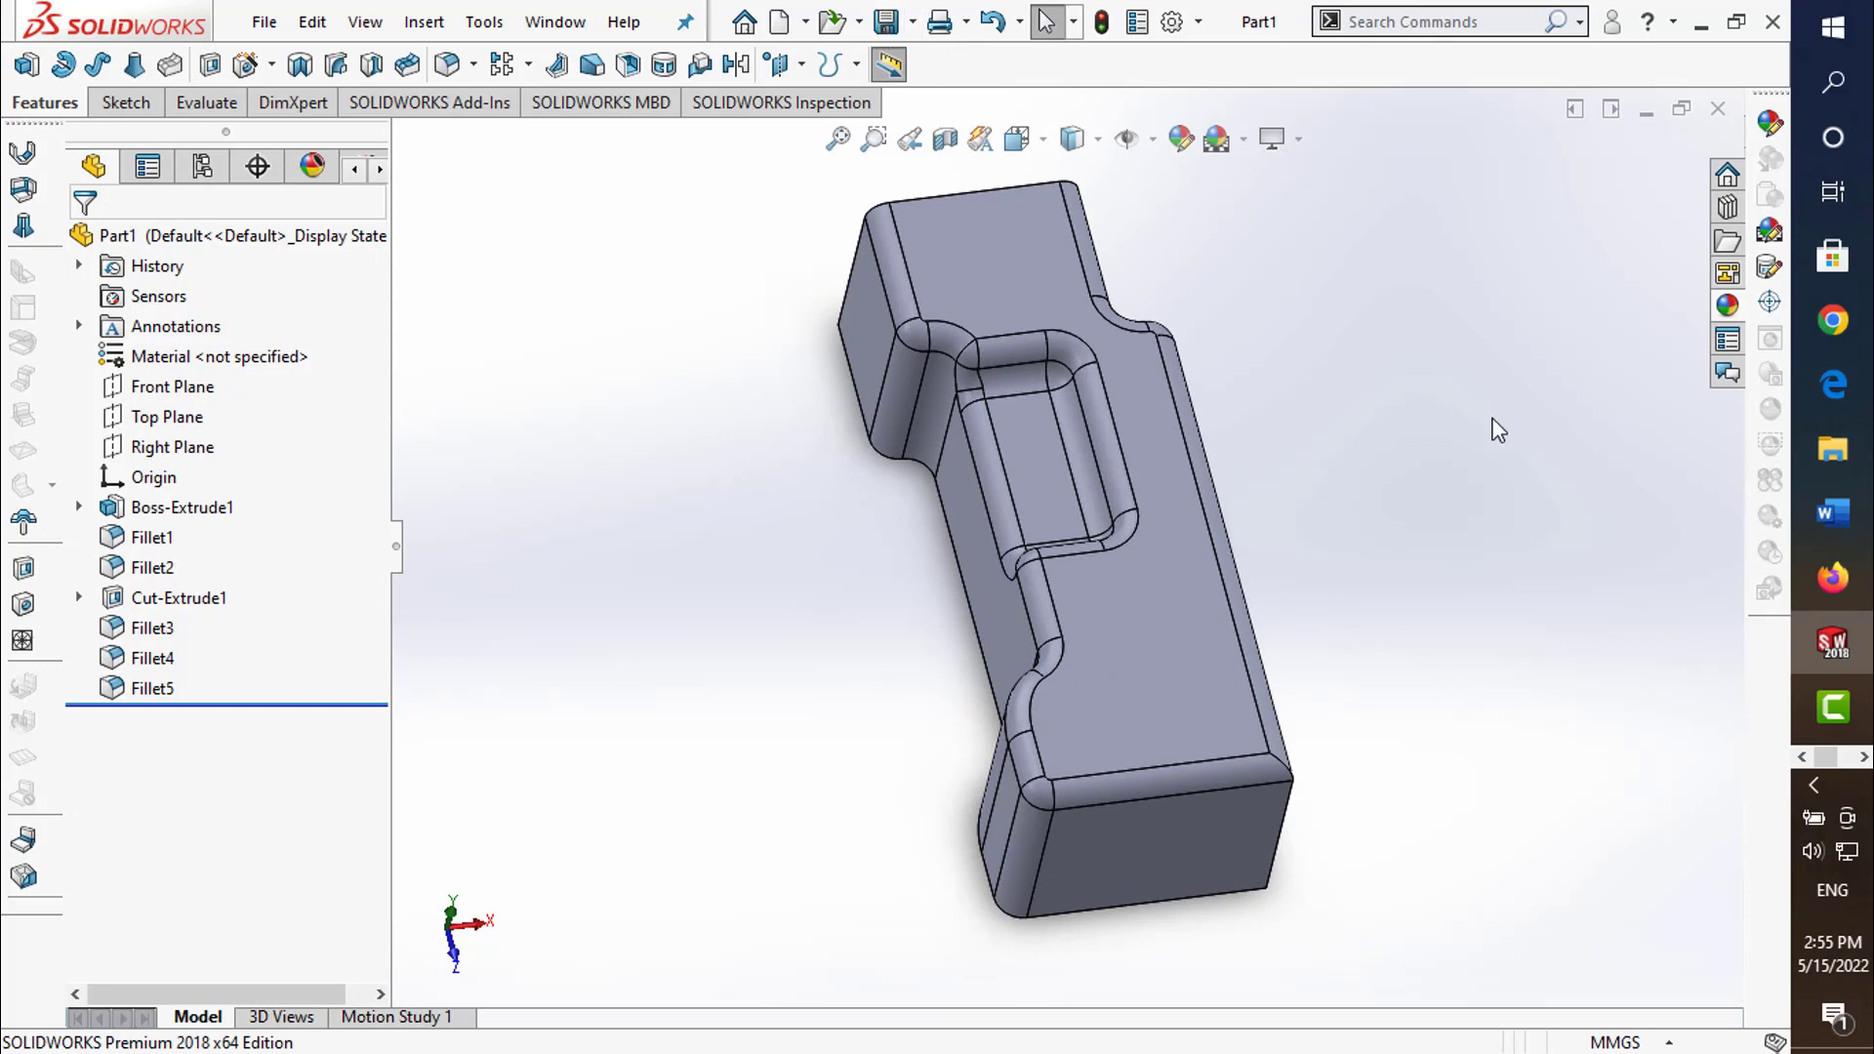
middle_drag(1319, 373, 1291, 420)
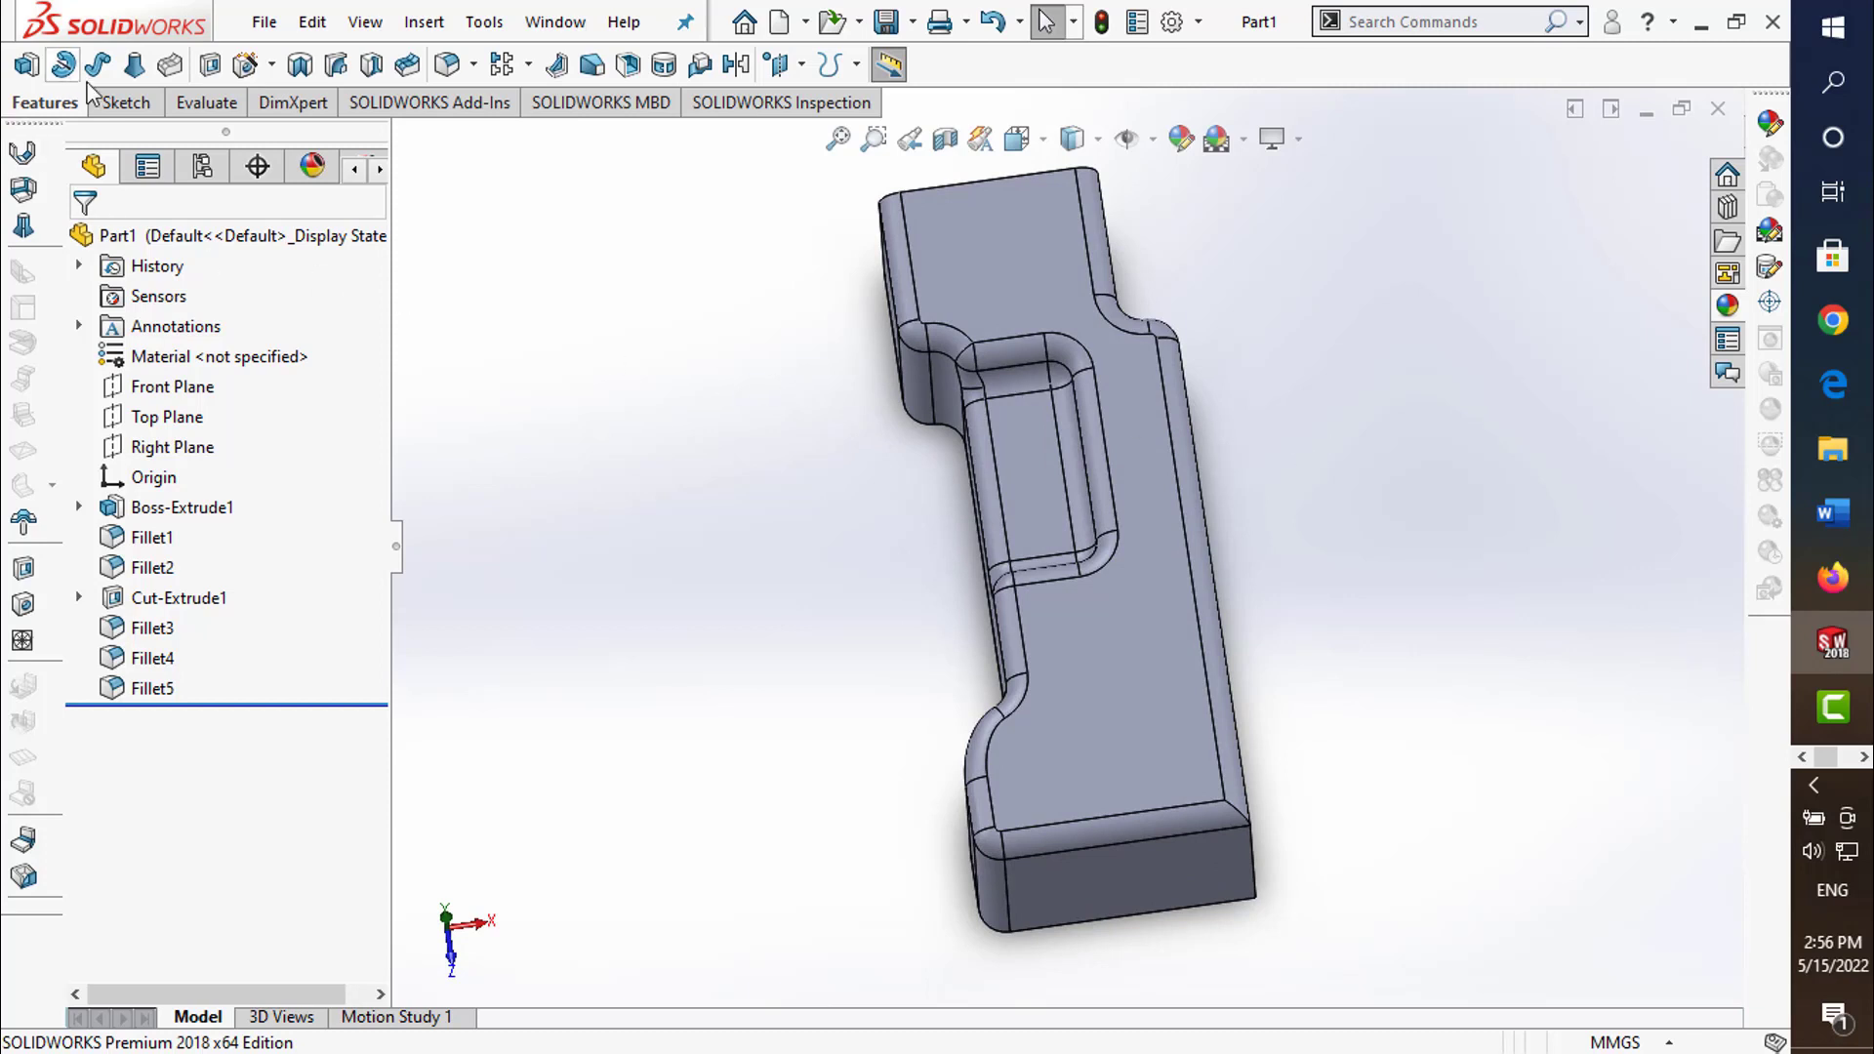
click(803, 66)
- Create Plane1 offset 30 mm from the part's end face, flipped inward
click(1334, 429)
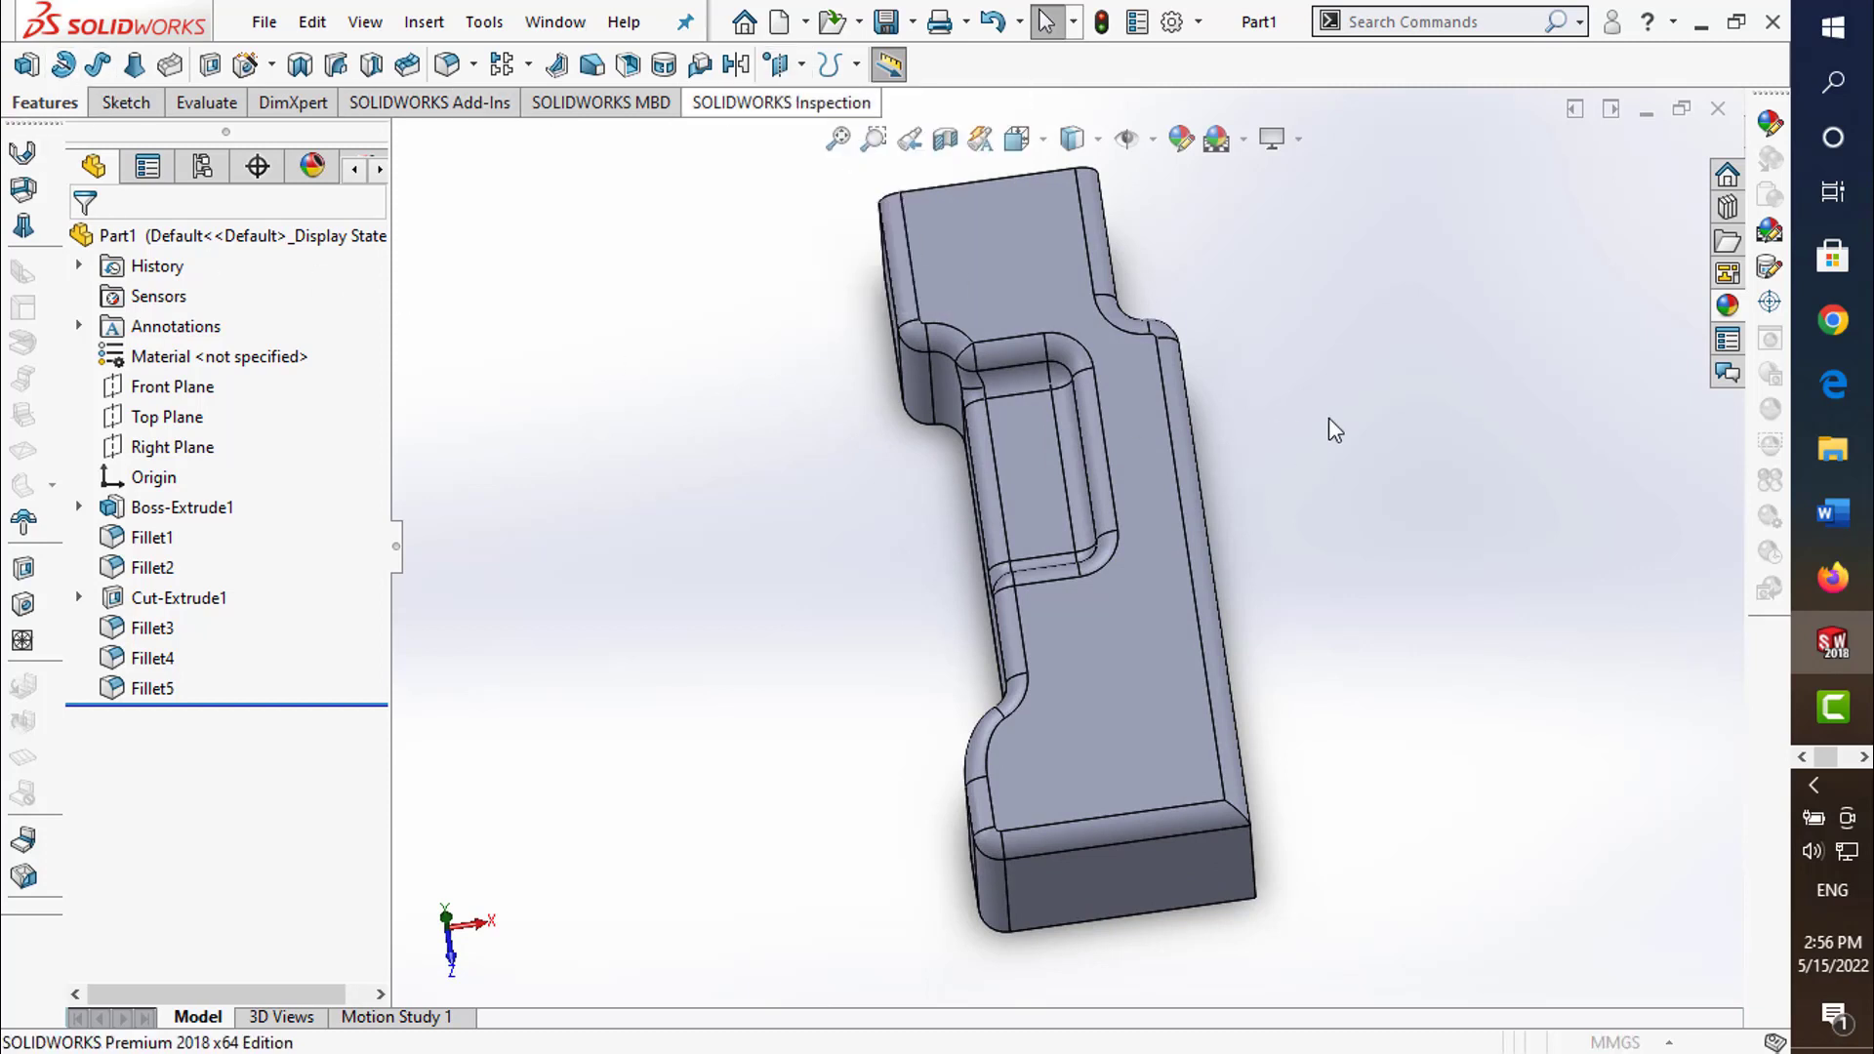
middle_drag(1392, 375, 1118, 718)
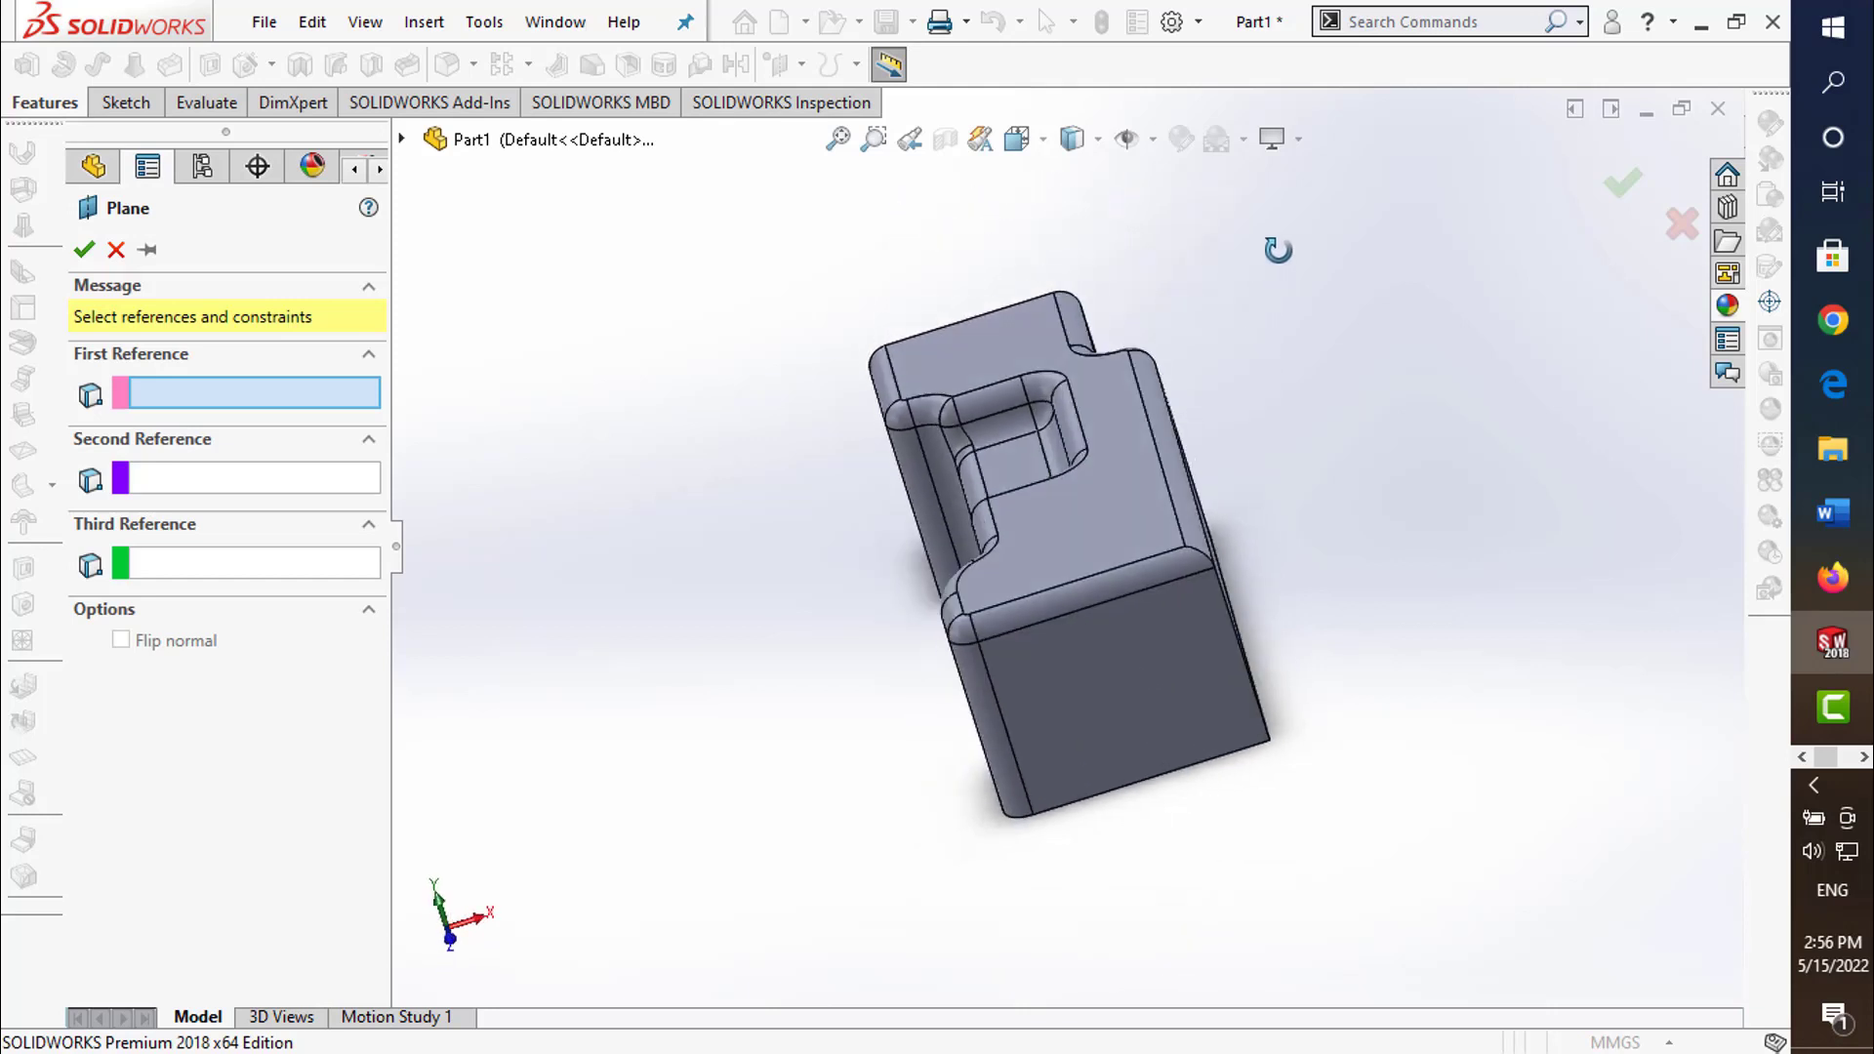
click(1111, 703)
middle_drag(1336, 441, 1220, 547)
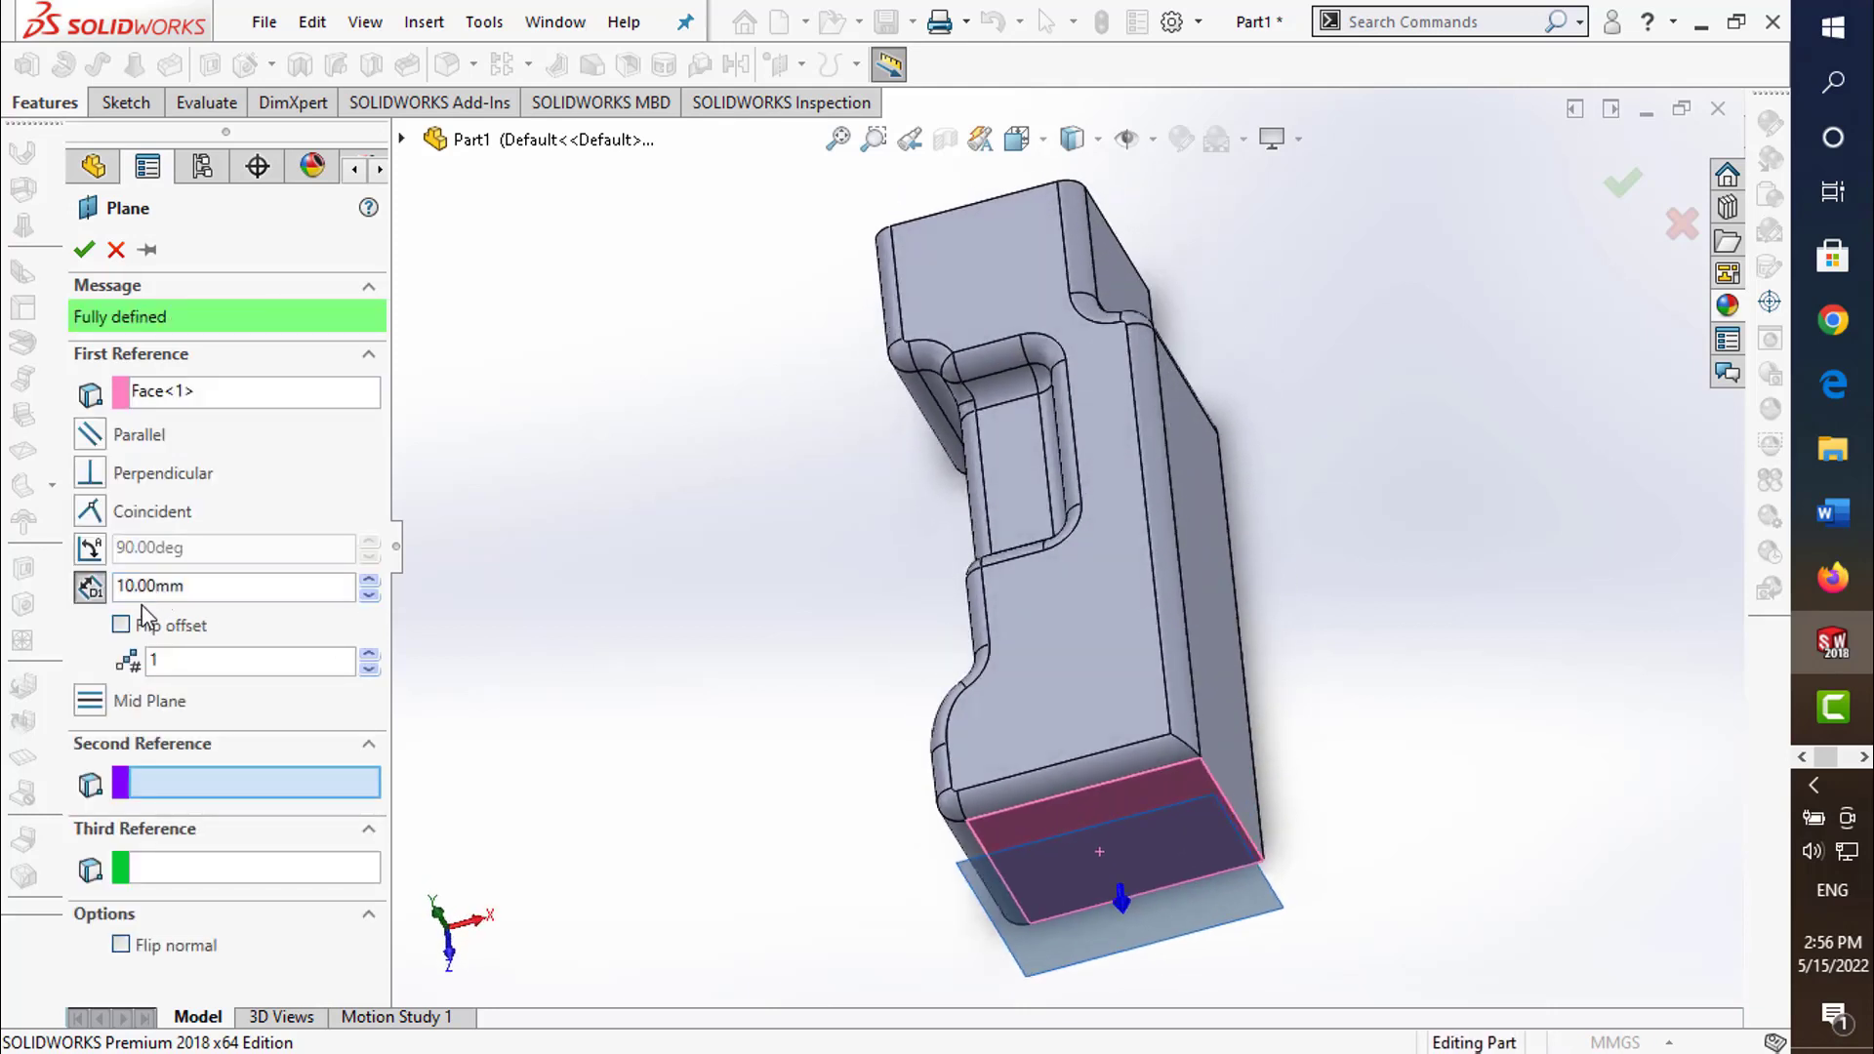
click(121, 624)
text(30)
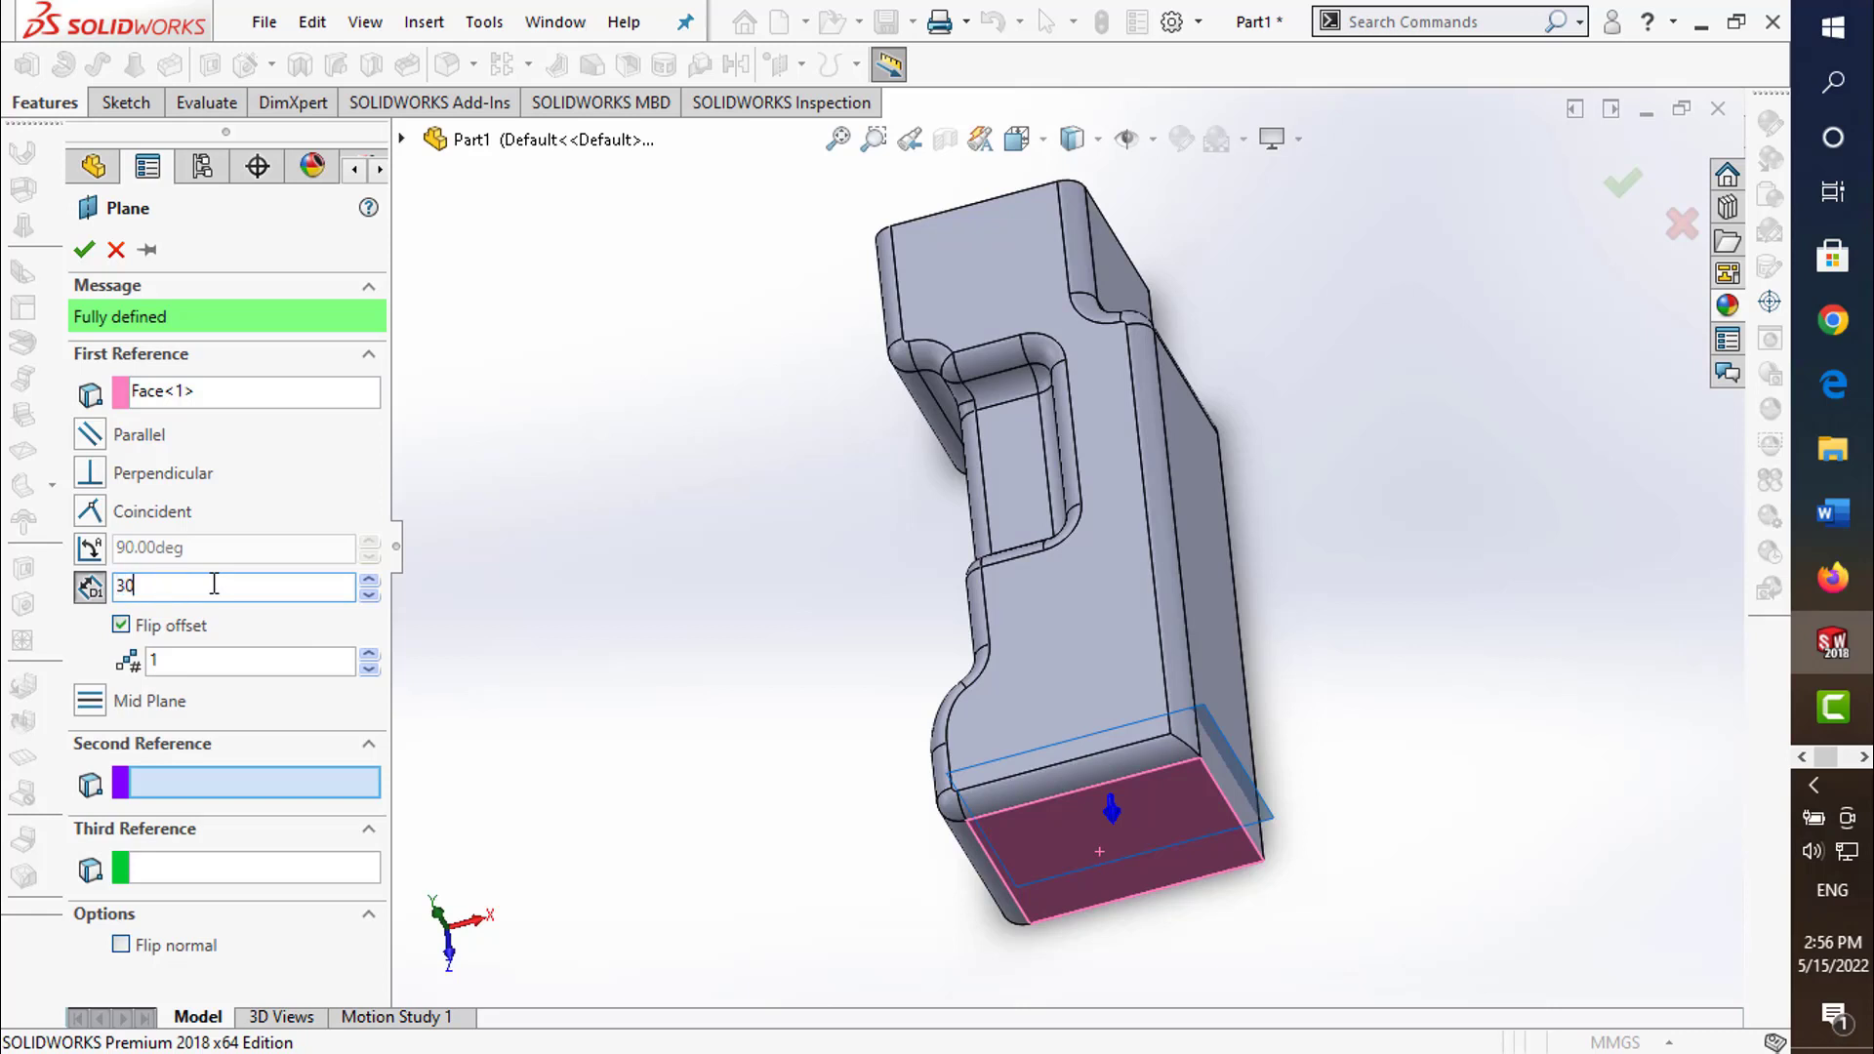
key(Return)
middle_drag(1302, 507, 1343, 557)
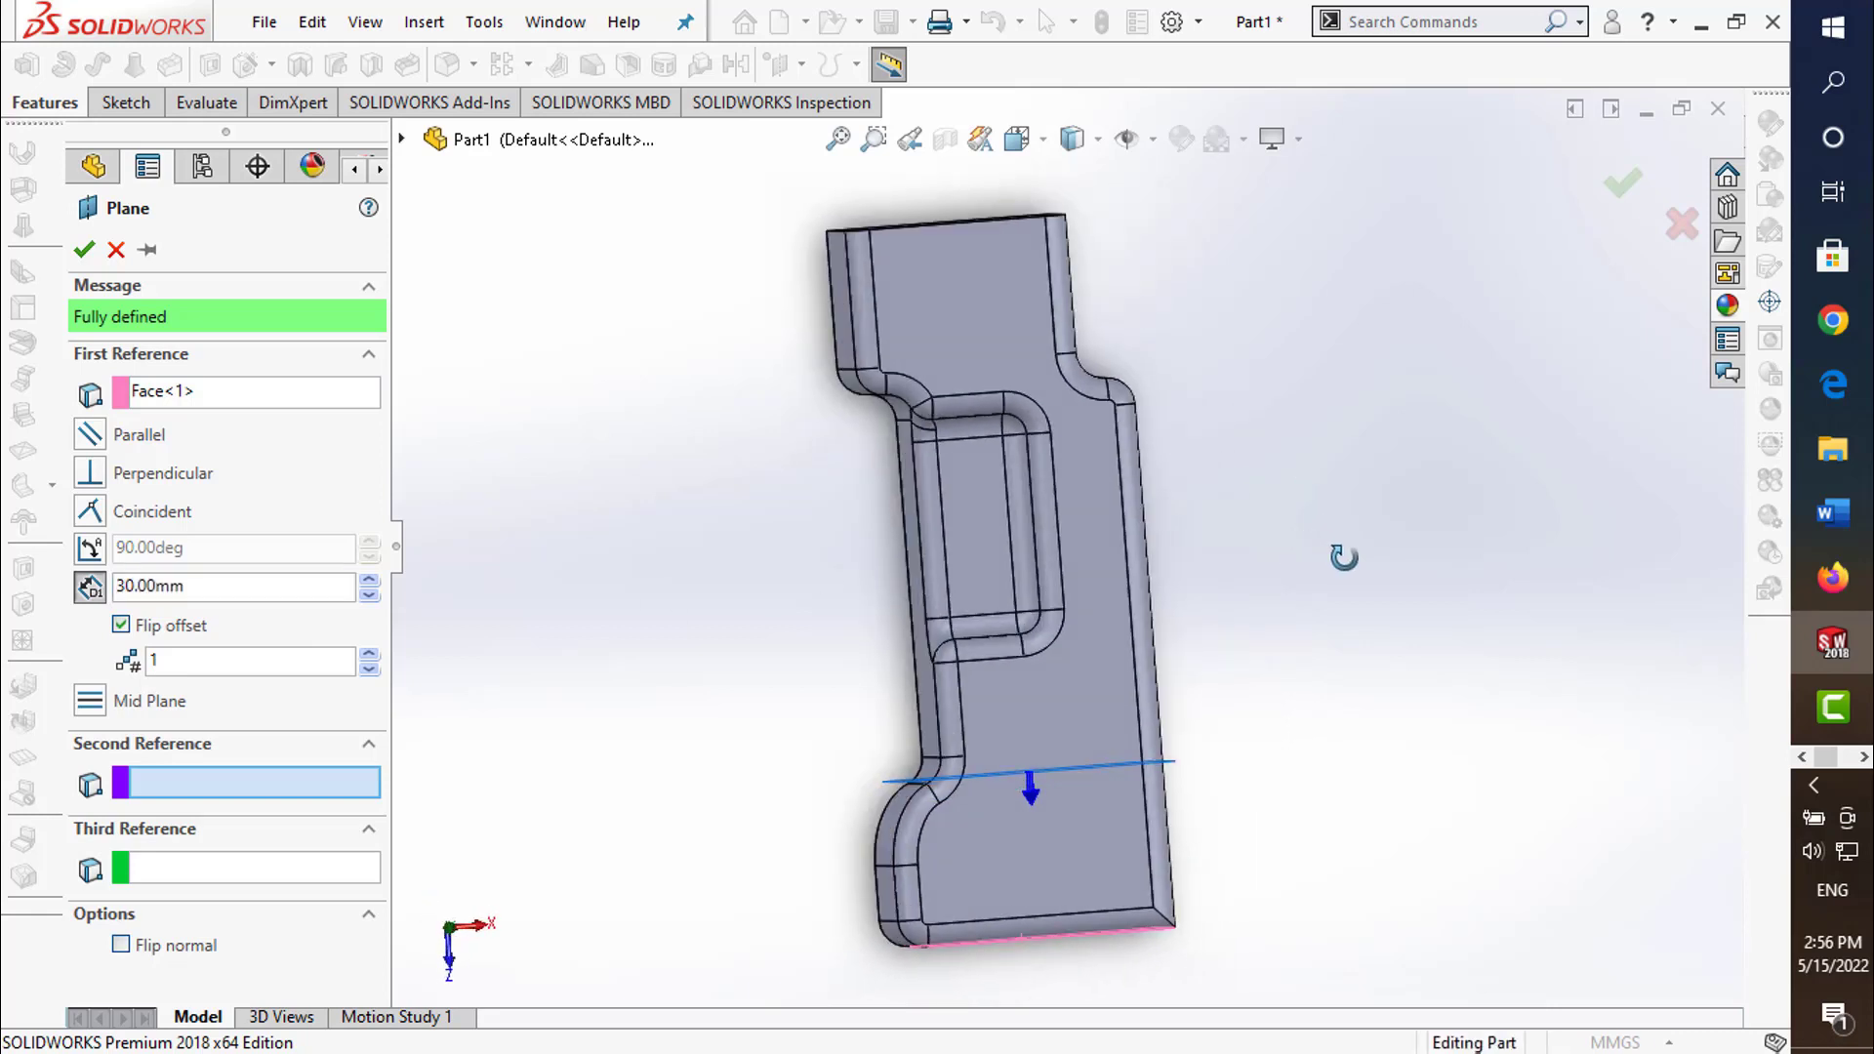
click(83, 250)
middle_drag(1333, 605, 689, 439)
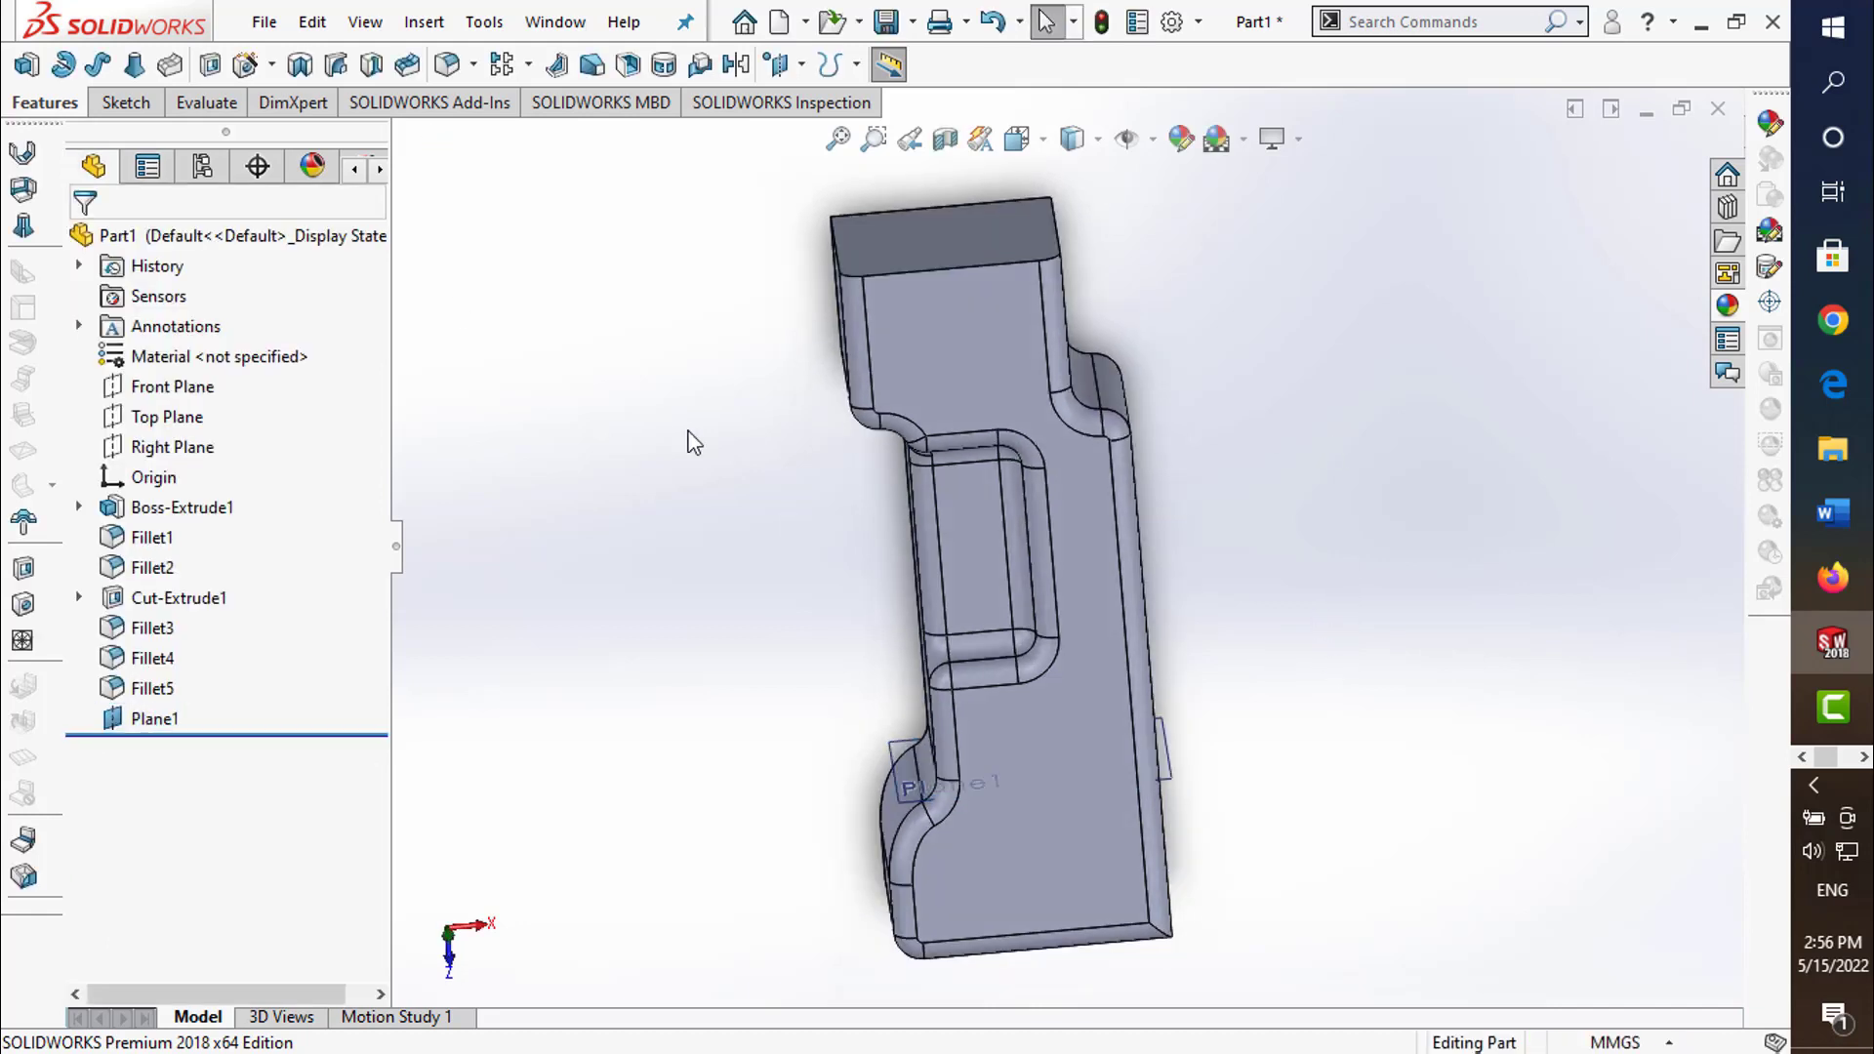
- Start a sketch on Plane1 and draw a closed triangle at the part's top corner
click(143, 103)
click(26, 65)
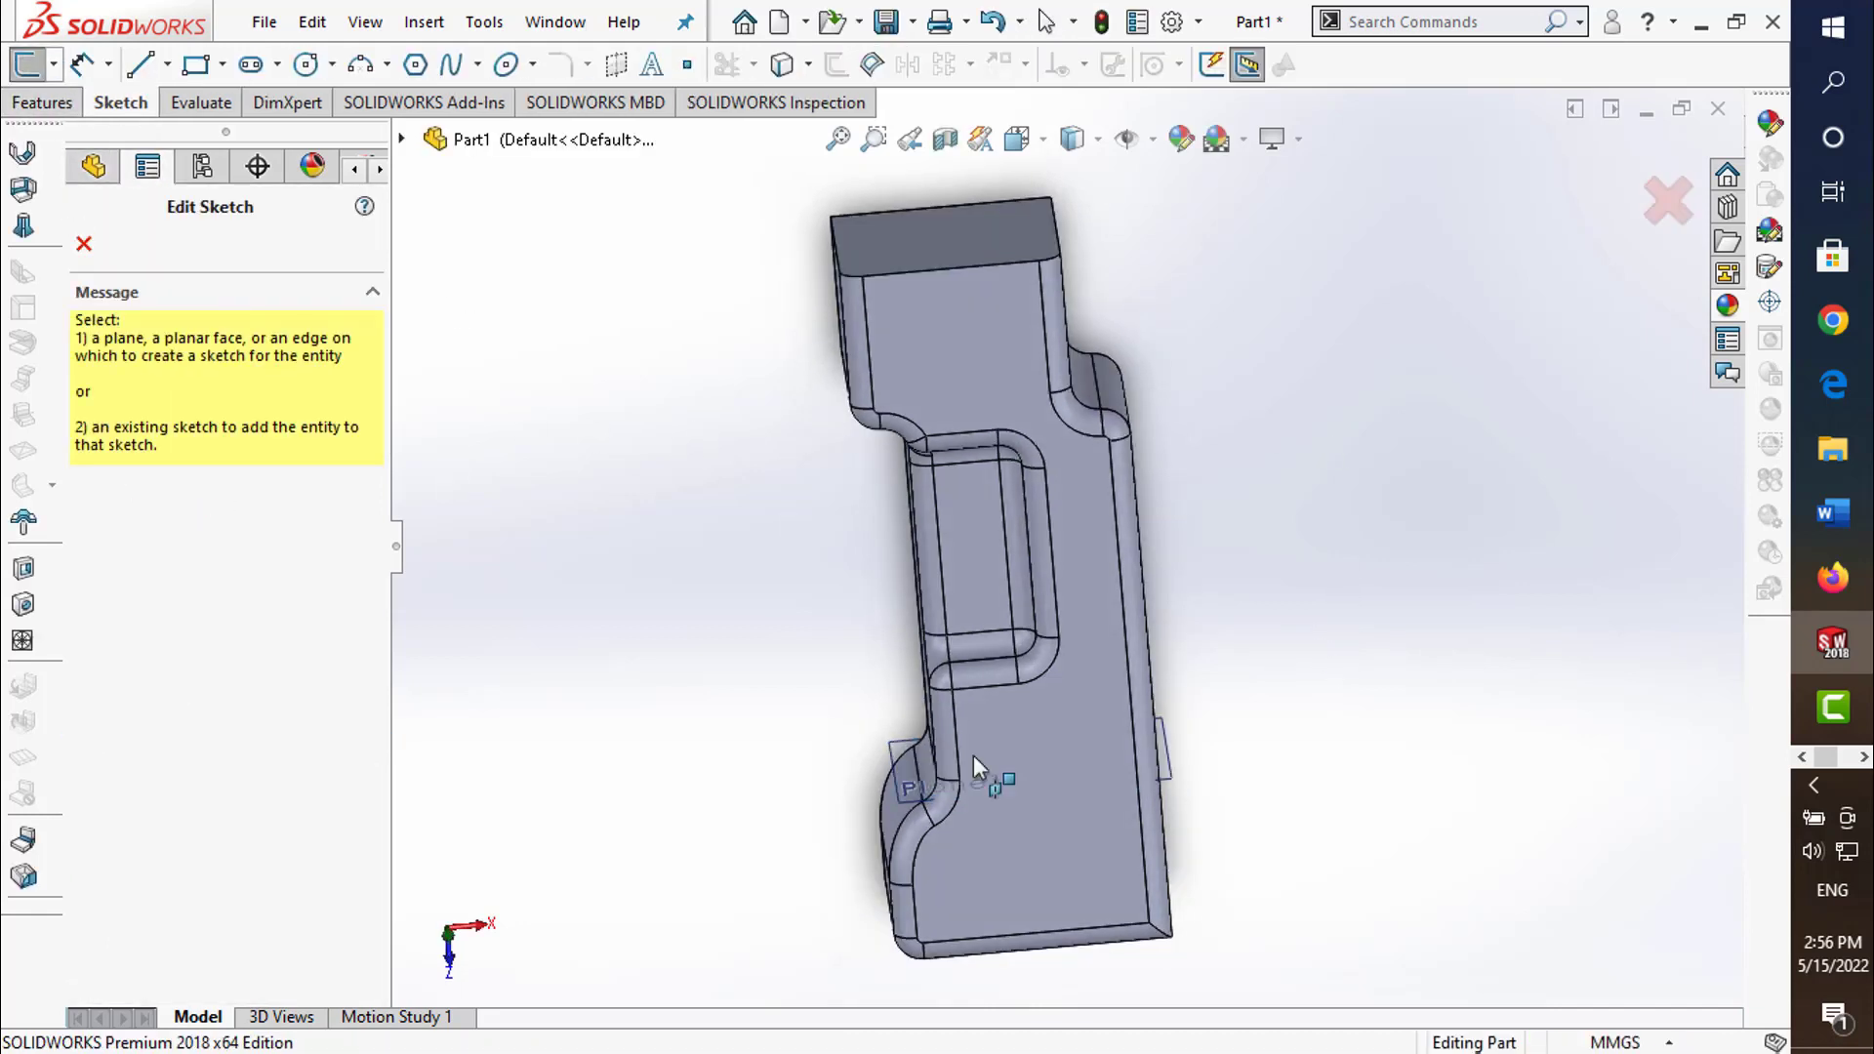
click(1170, 758)
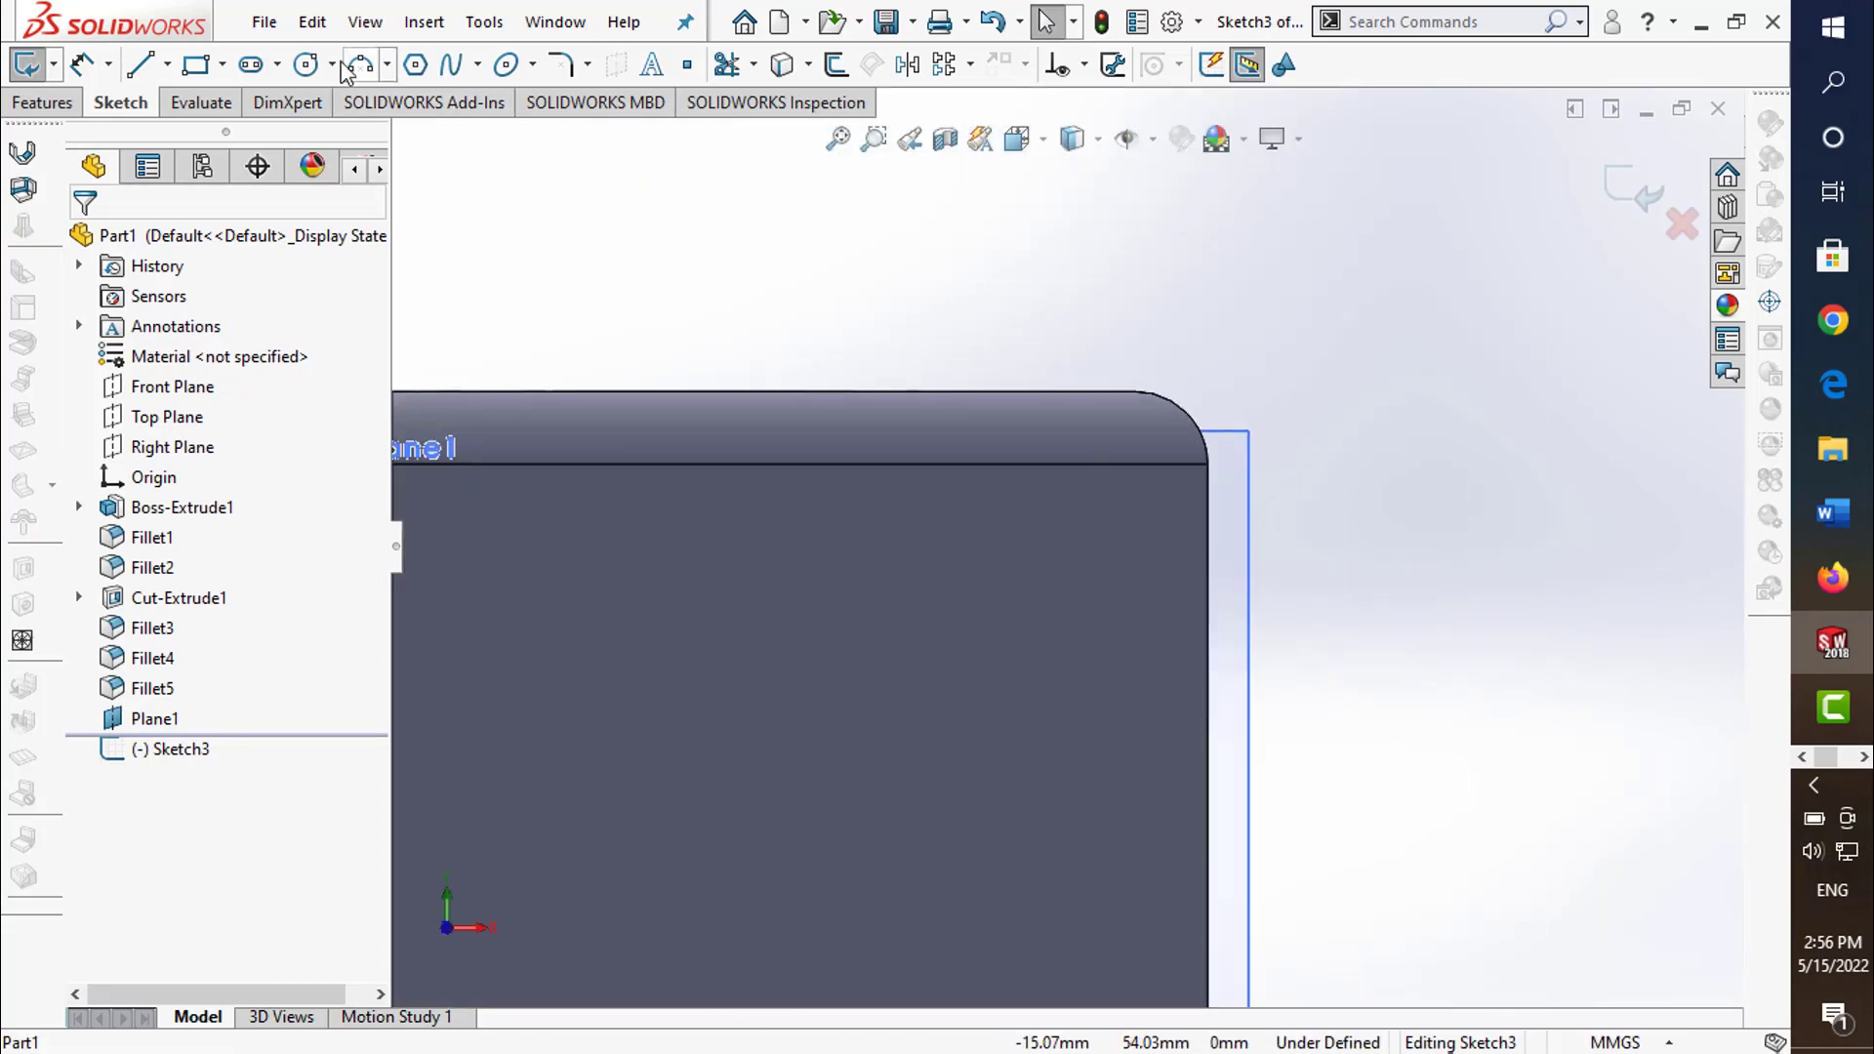
click(153, 71)
click(1047, 392)
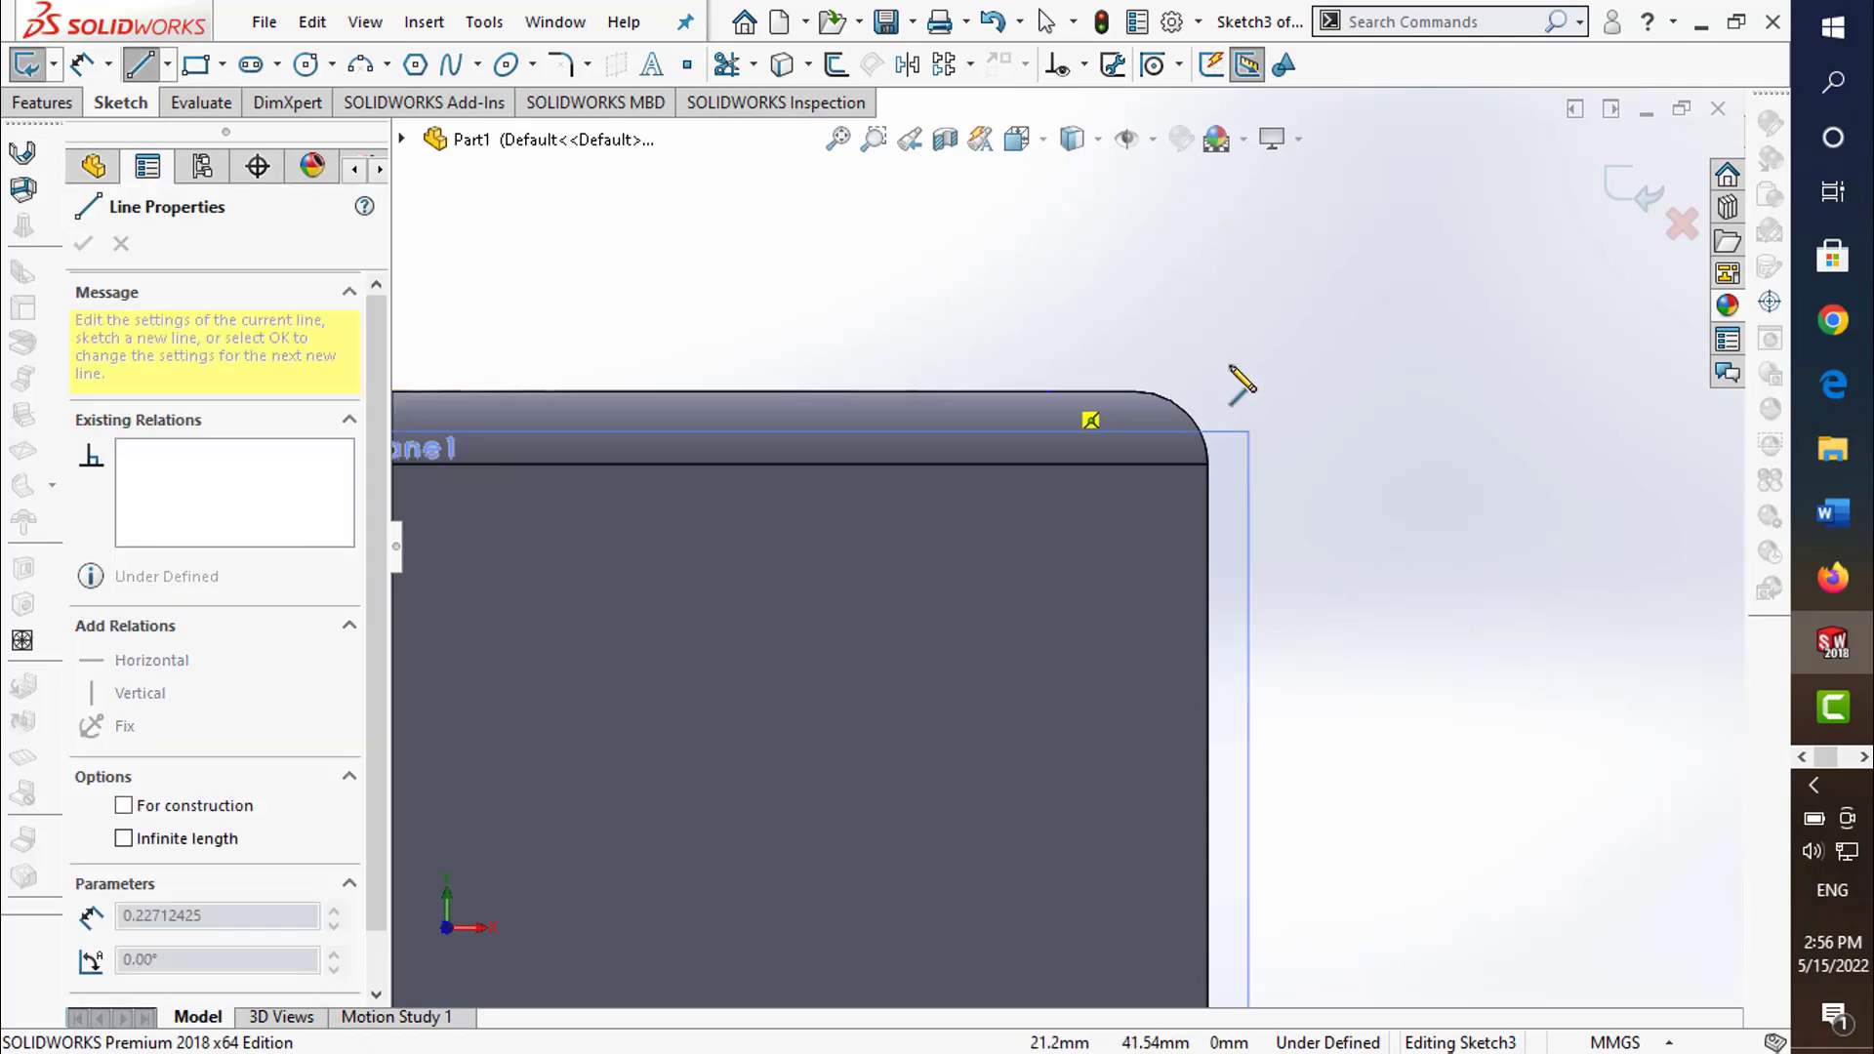
click(1230, 392)
click(1209, 563)
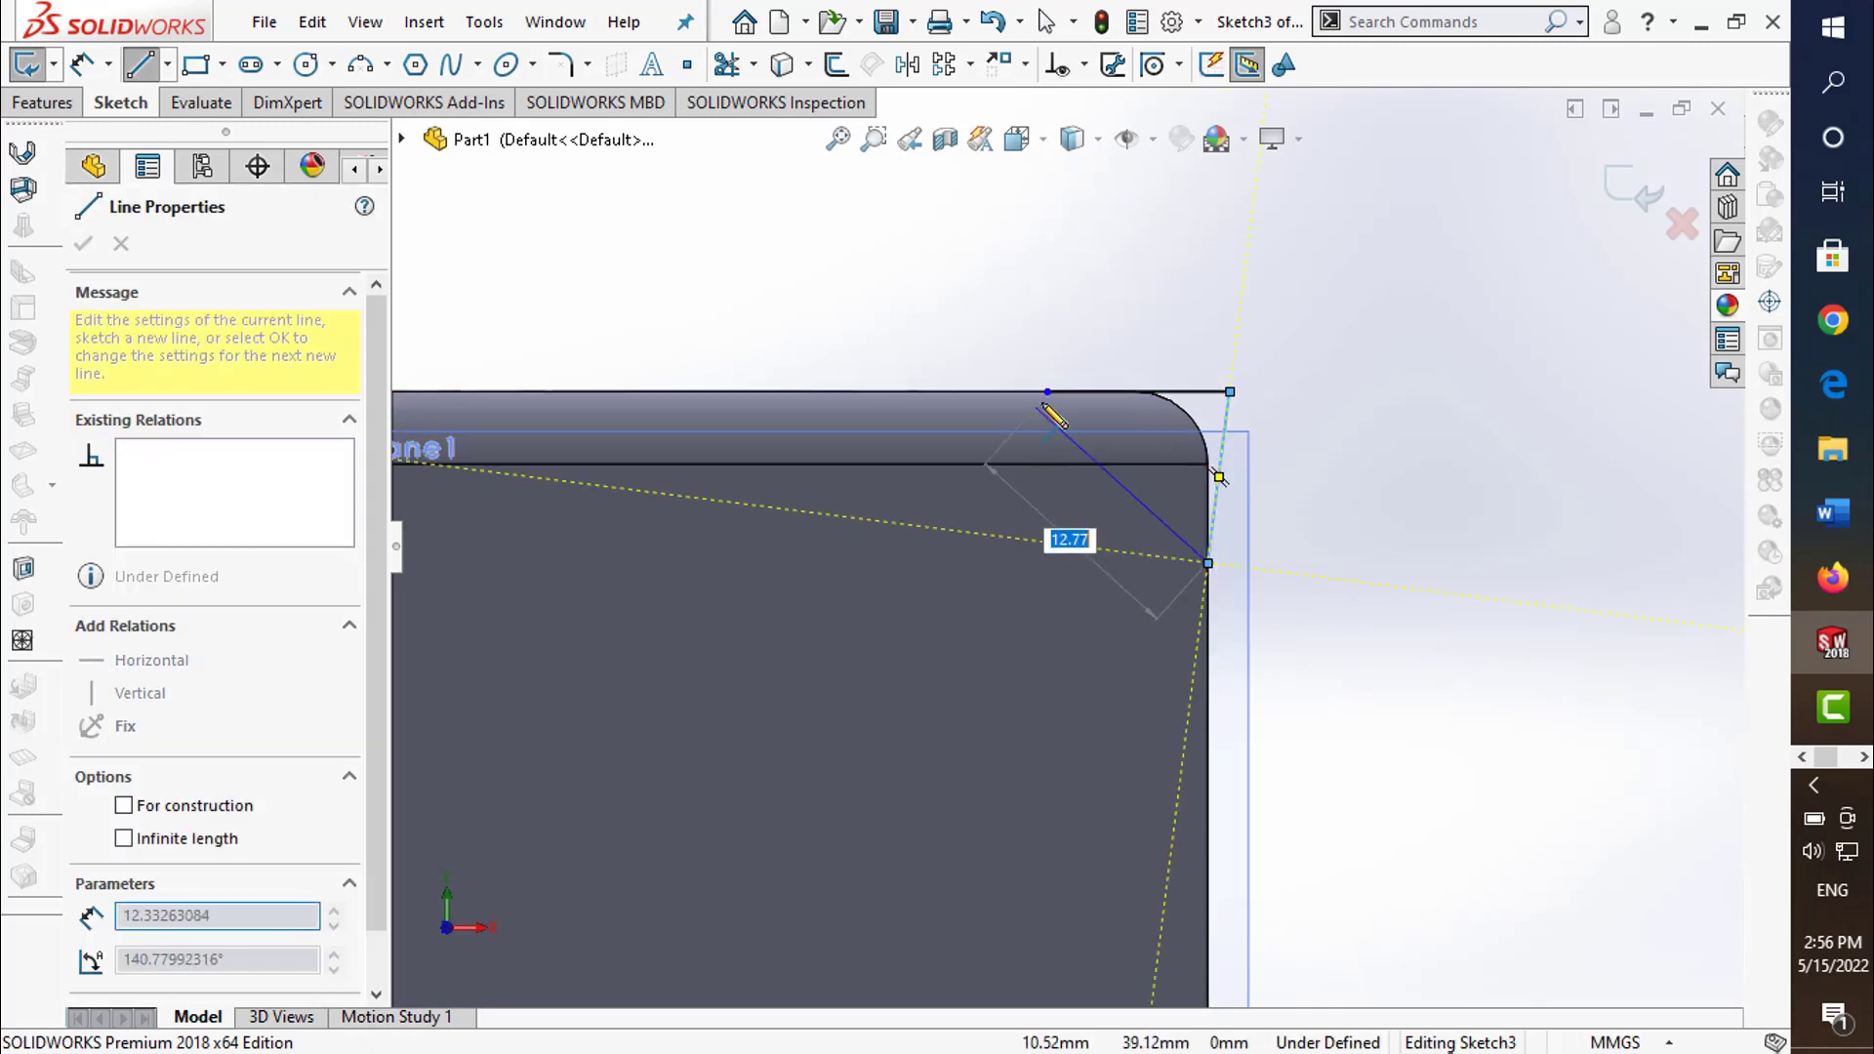
click(1047, 392)
key(Escape)
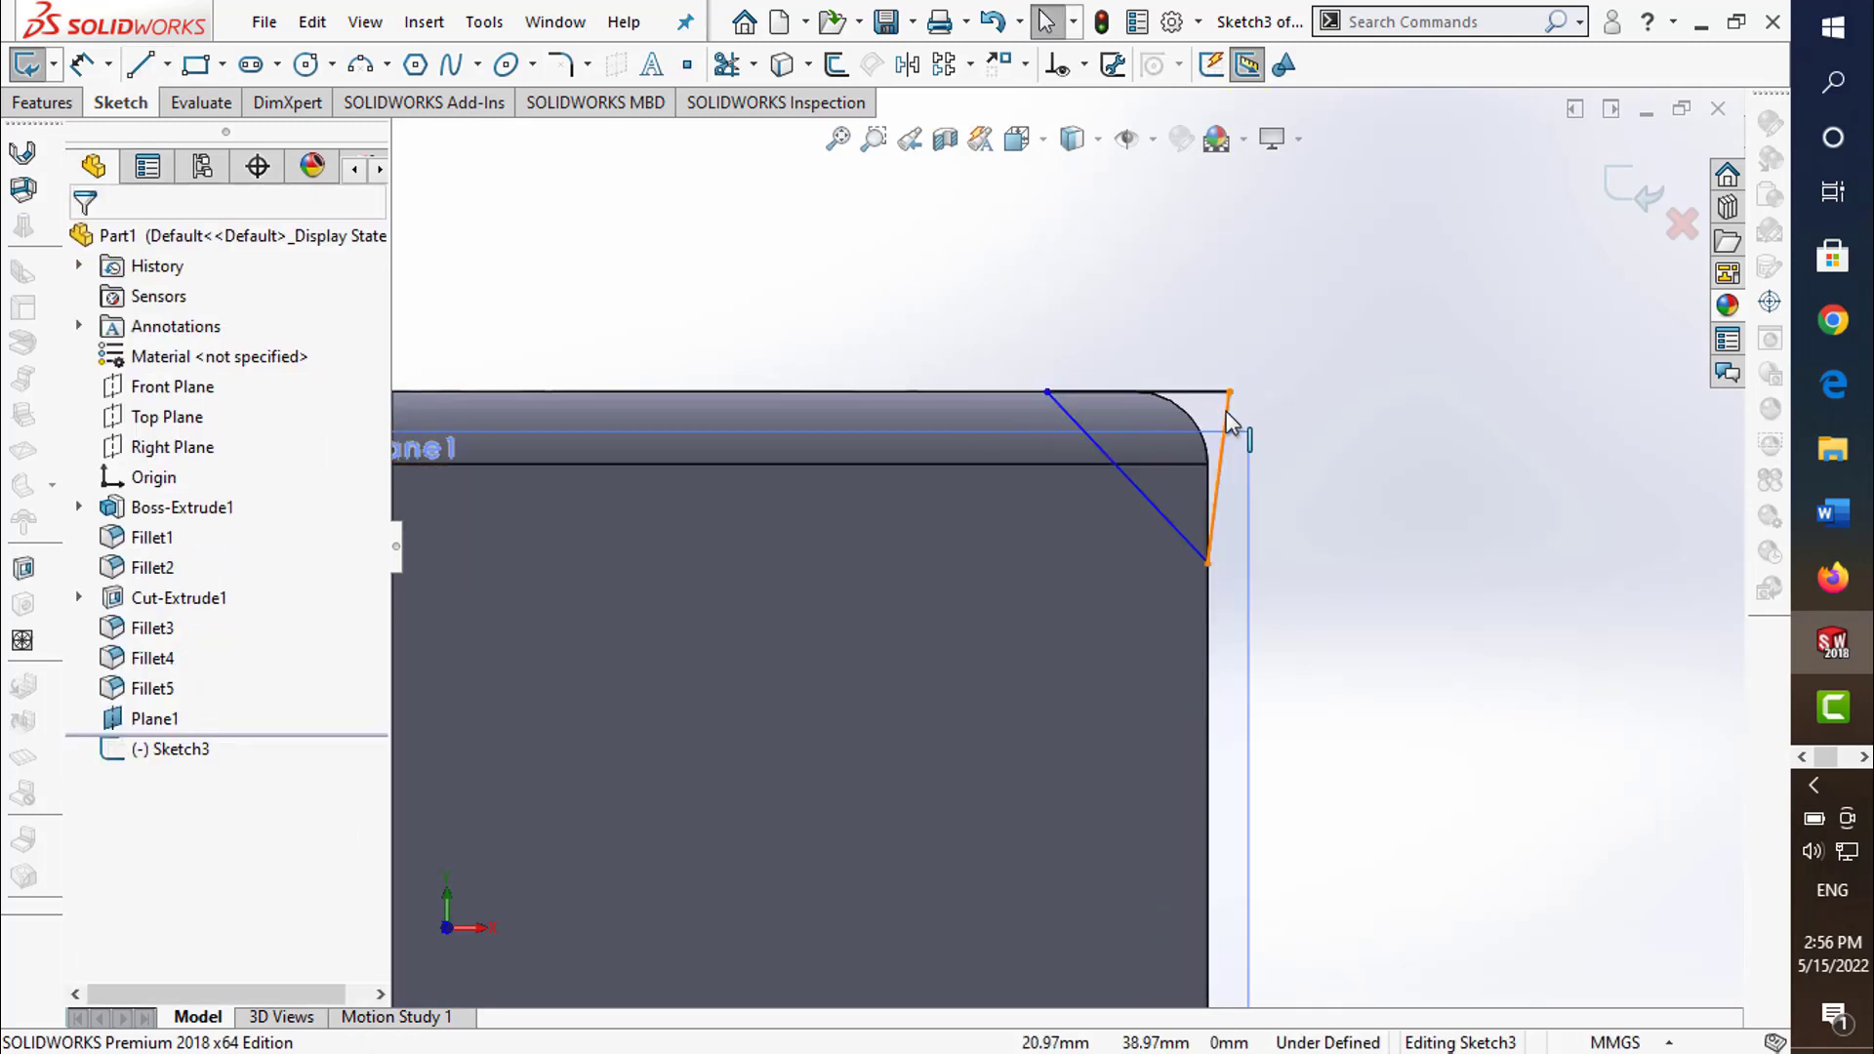
- Make the triangle's side line vertical and dimension its top line to 12
click(127, 565)
click(1131, 365)
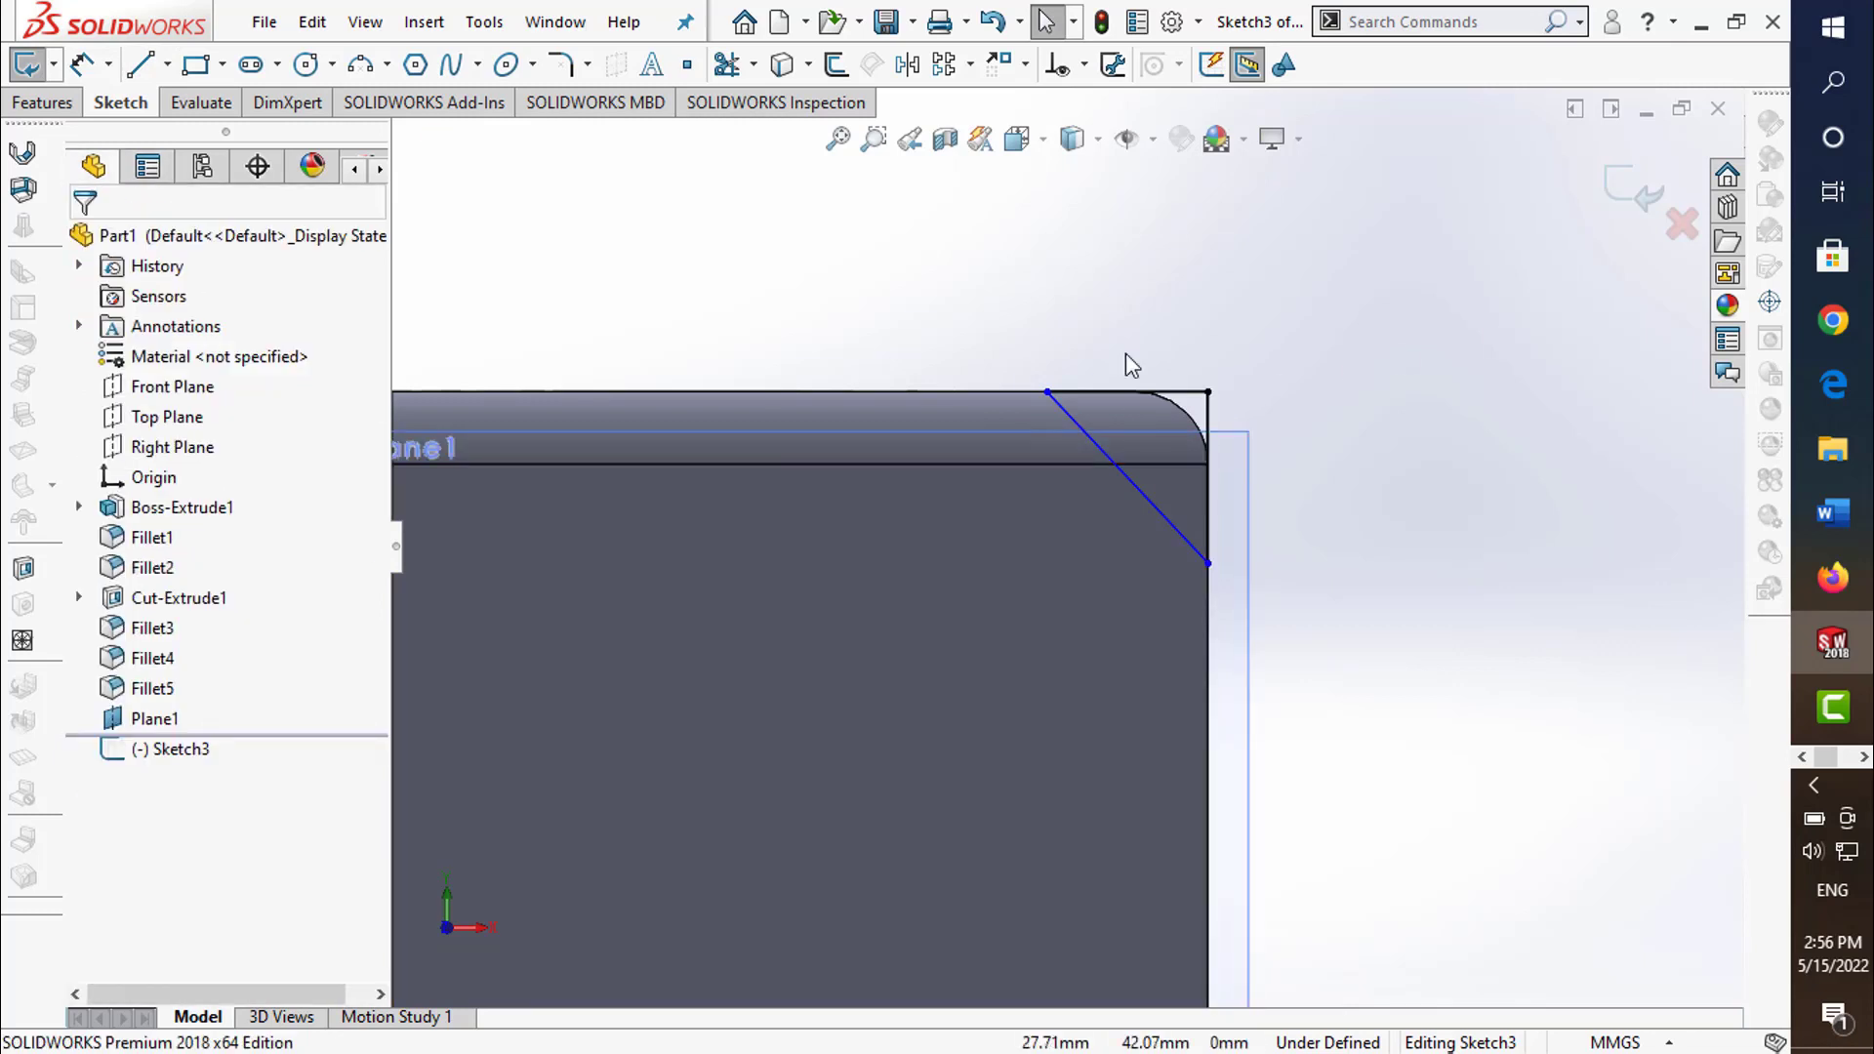
click(82, 65)
click(1123, 392)
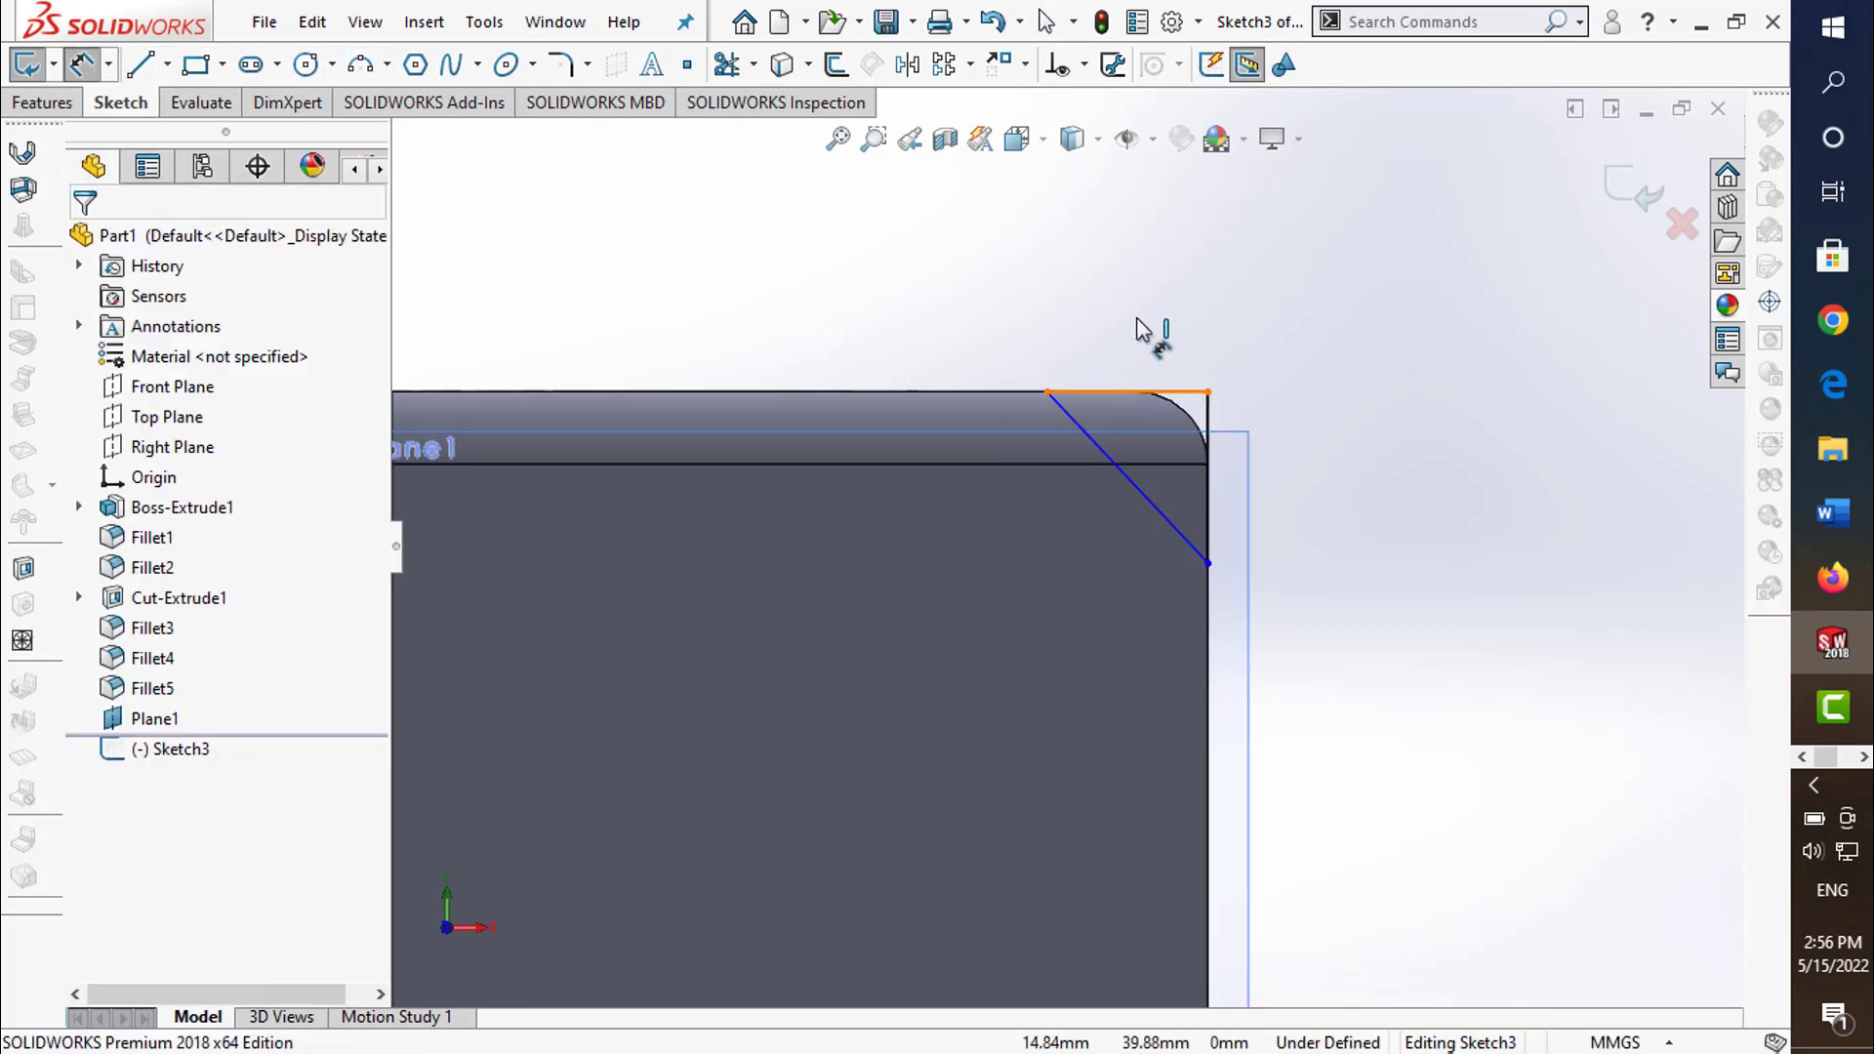
click(1130, 322)
text(12)
key(Return)
key(Escape)
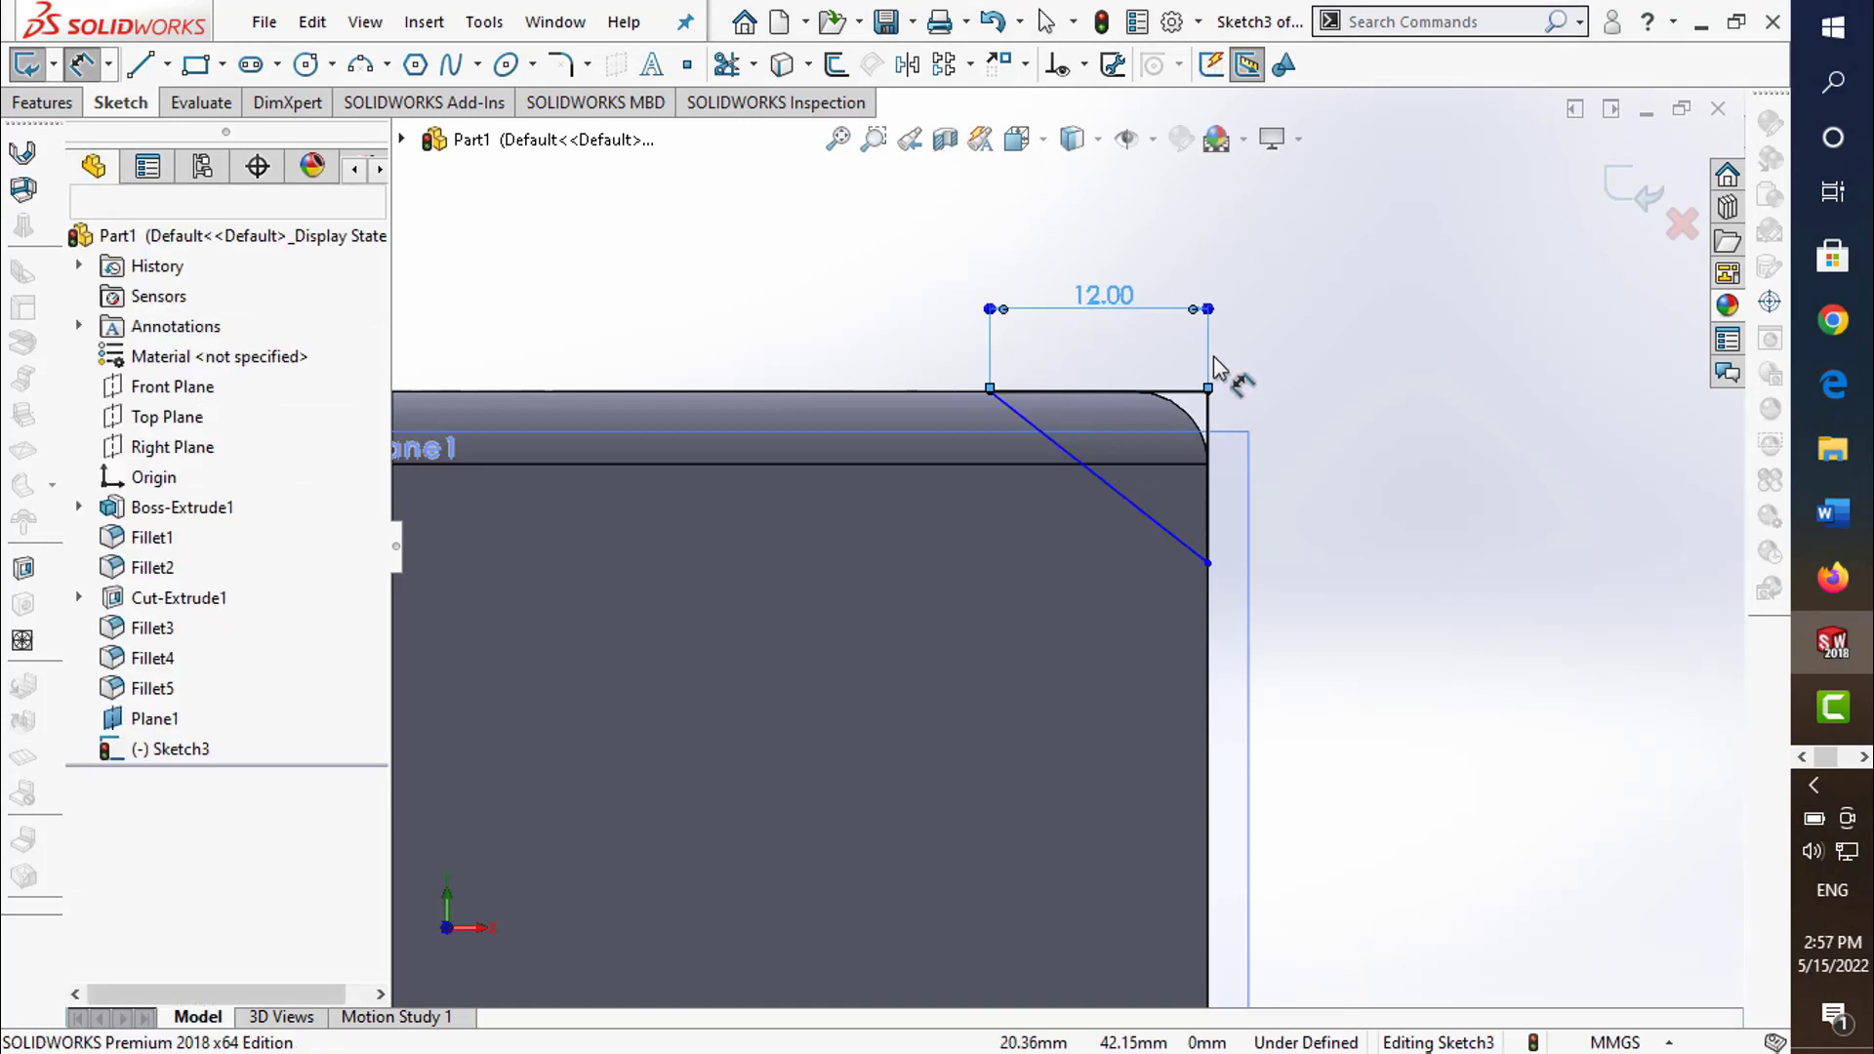
- Add an Equal relation between the top line and the vertical leg
click(1179, 392)
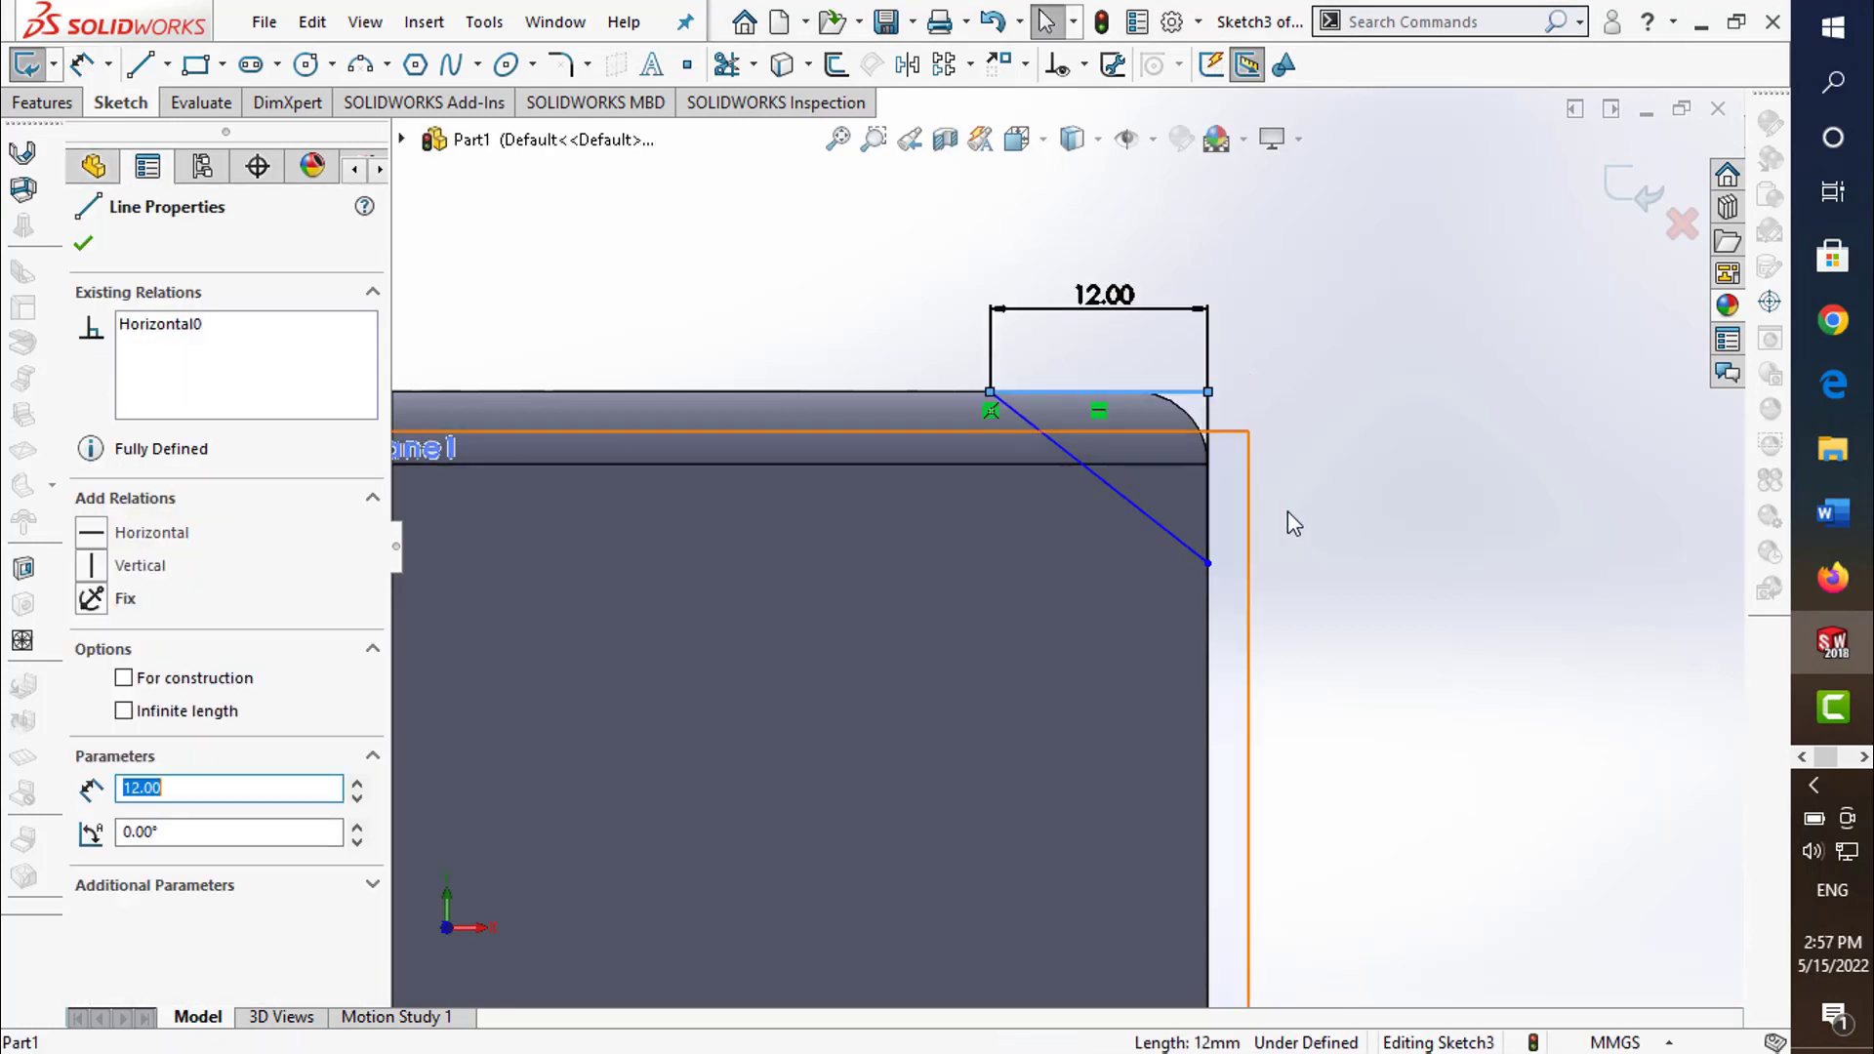
ctrl+click(1207, 484)
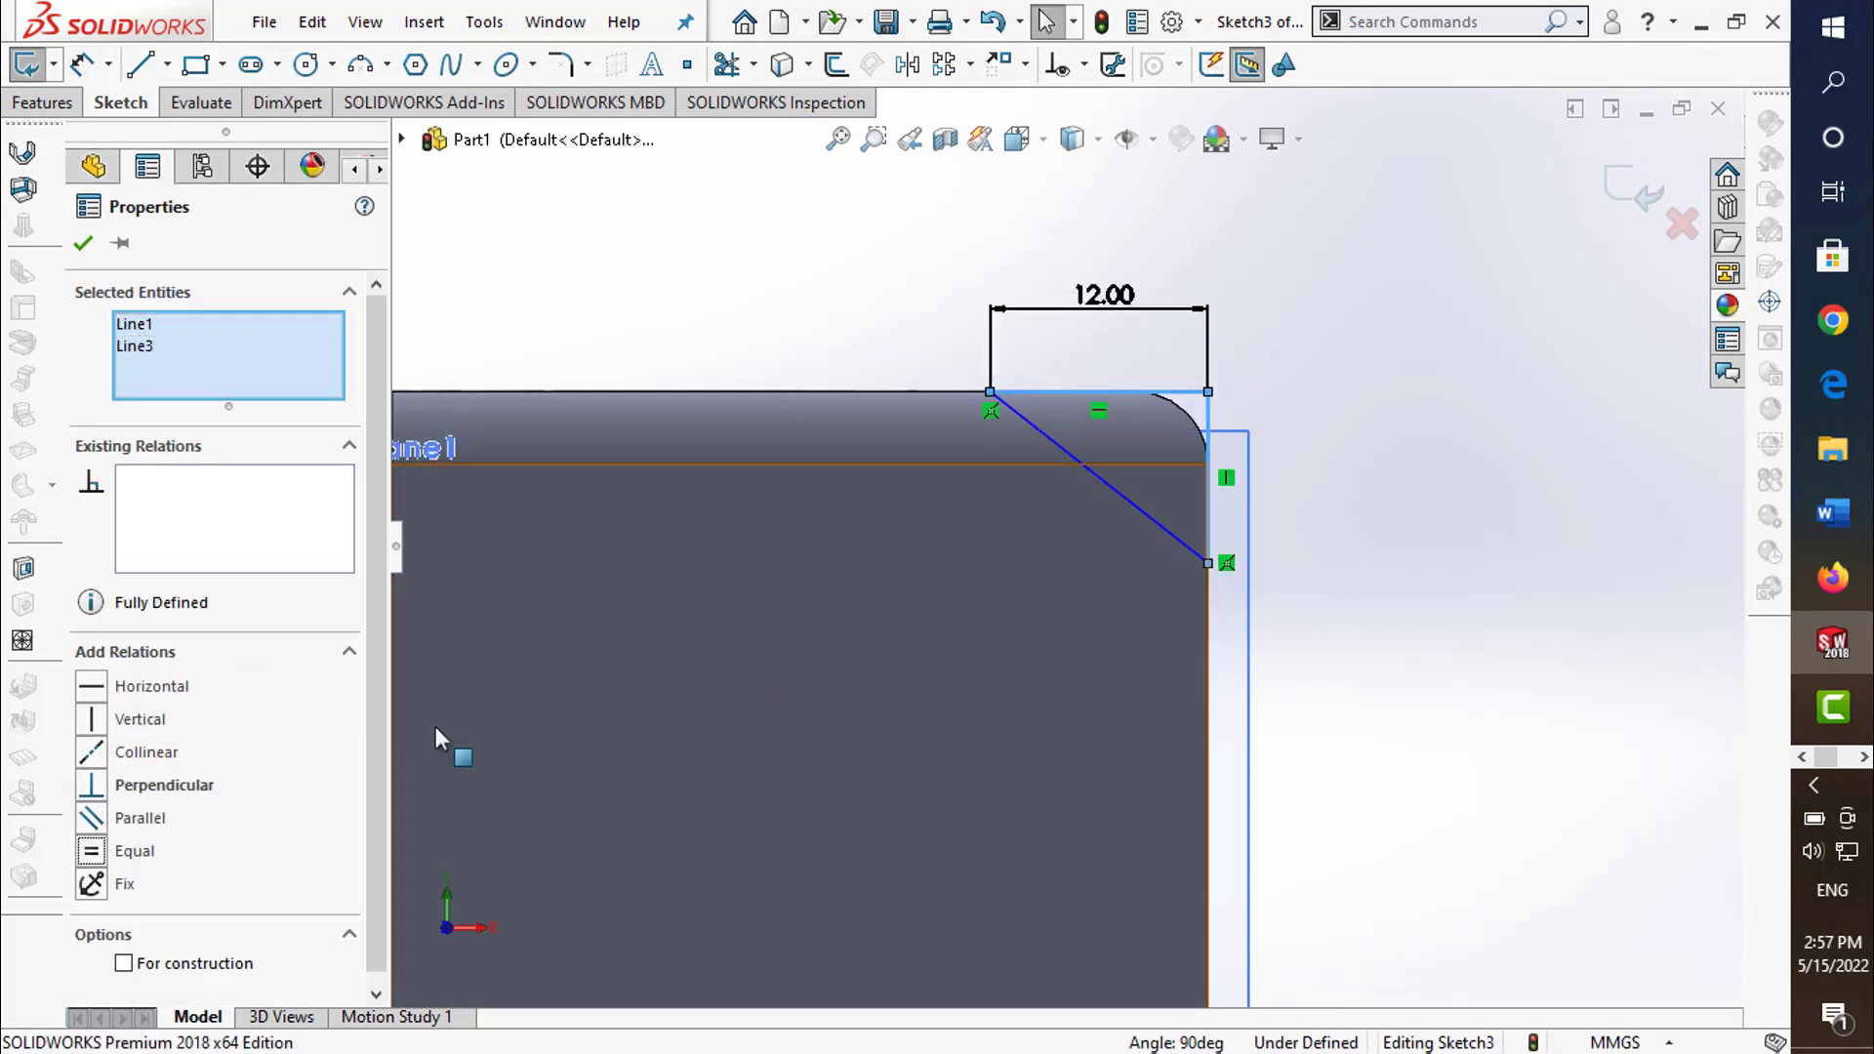
click(94, 857)
click(1368, 570)
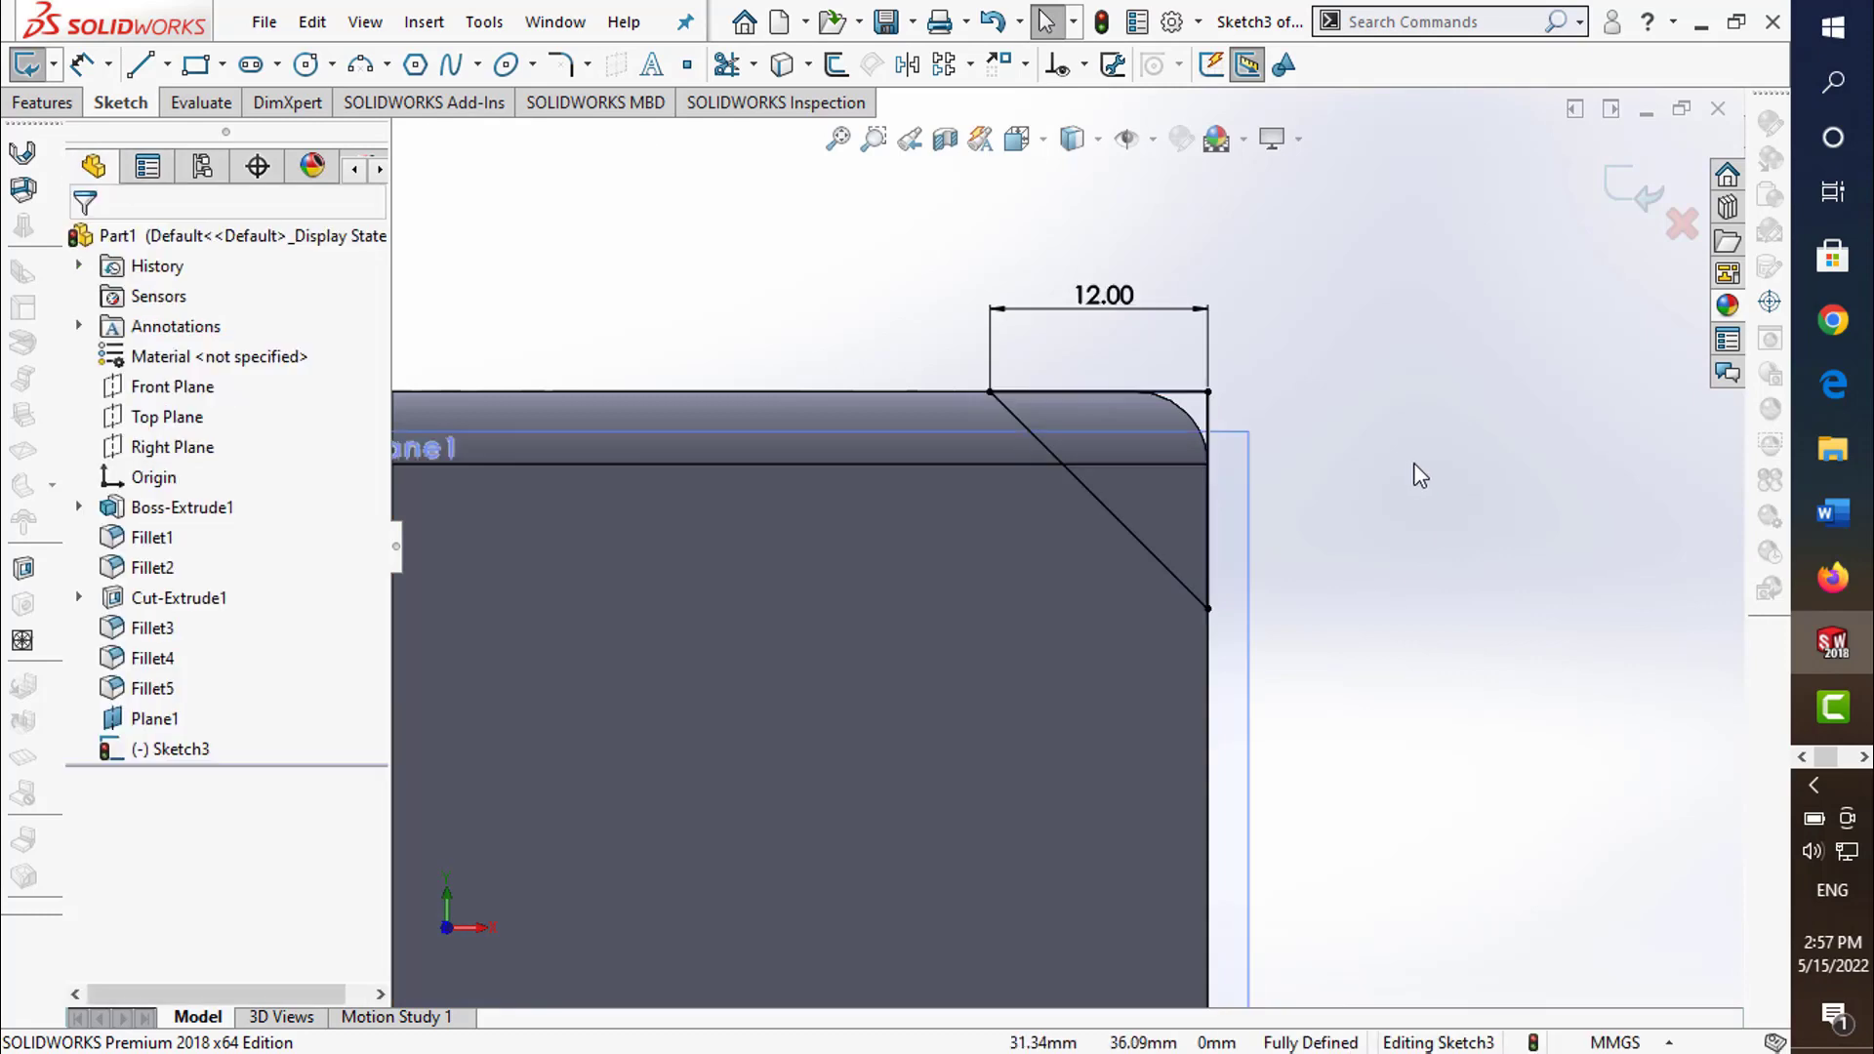
key(f)
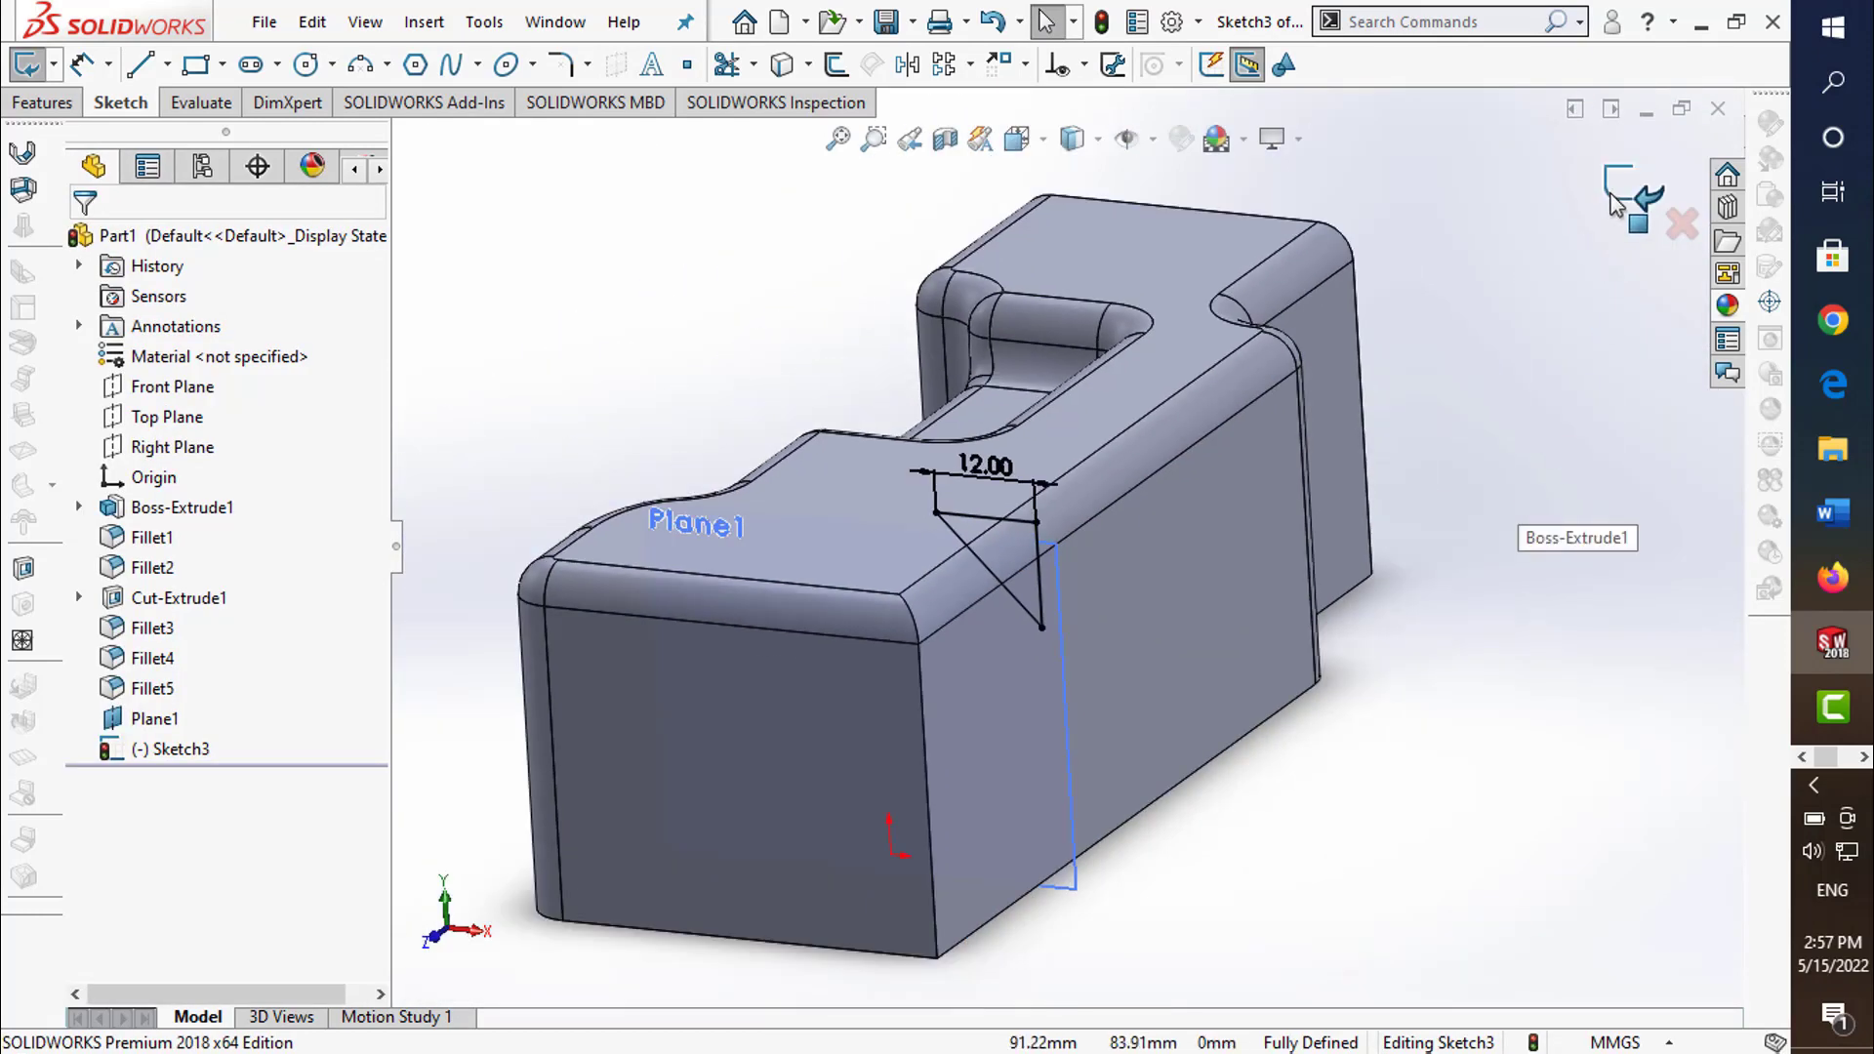
- Cut the triangle sketch as a 10 mm Mid Plane extruded cut
click(27, 64)
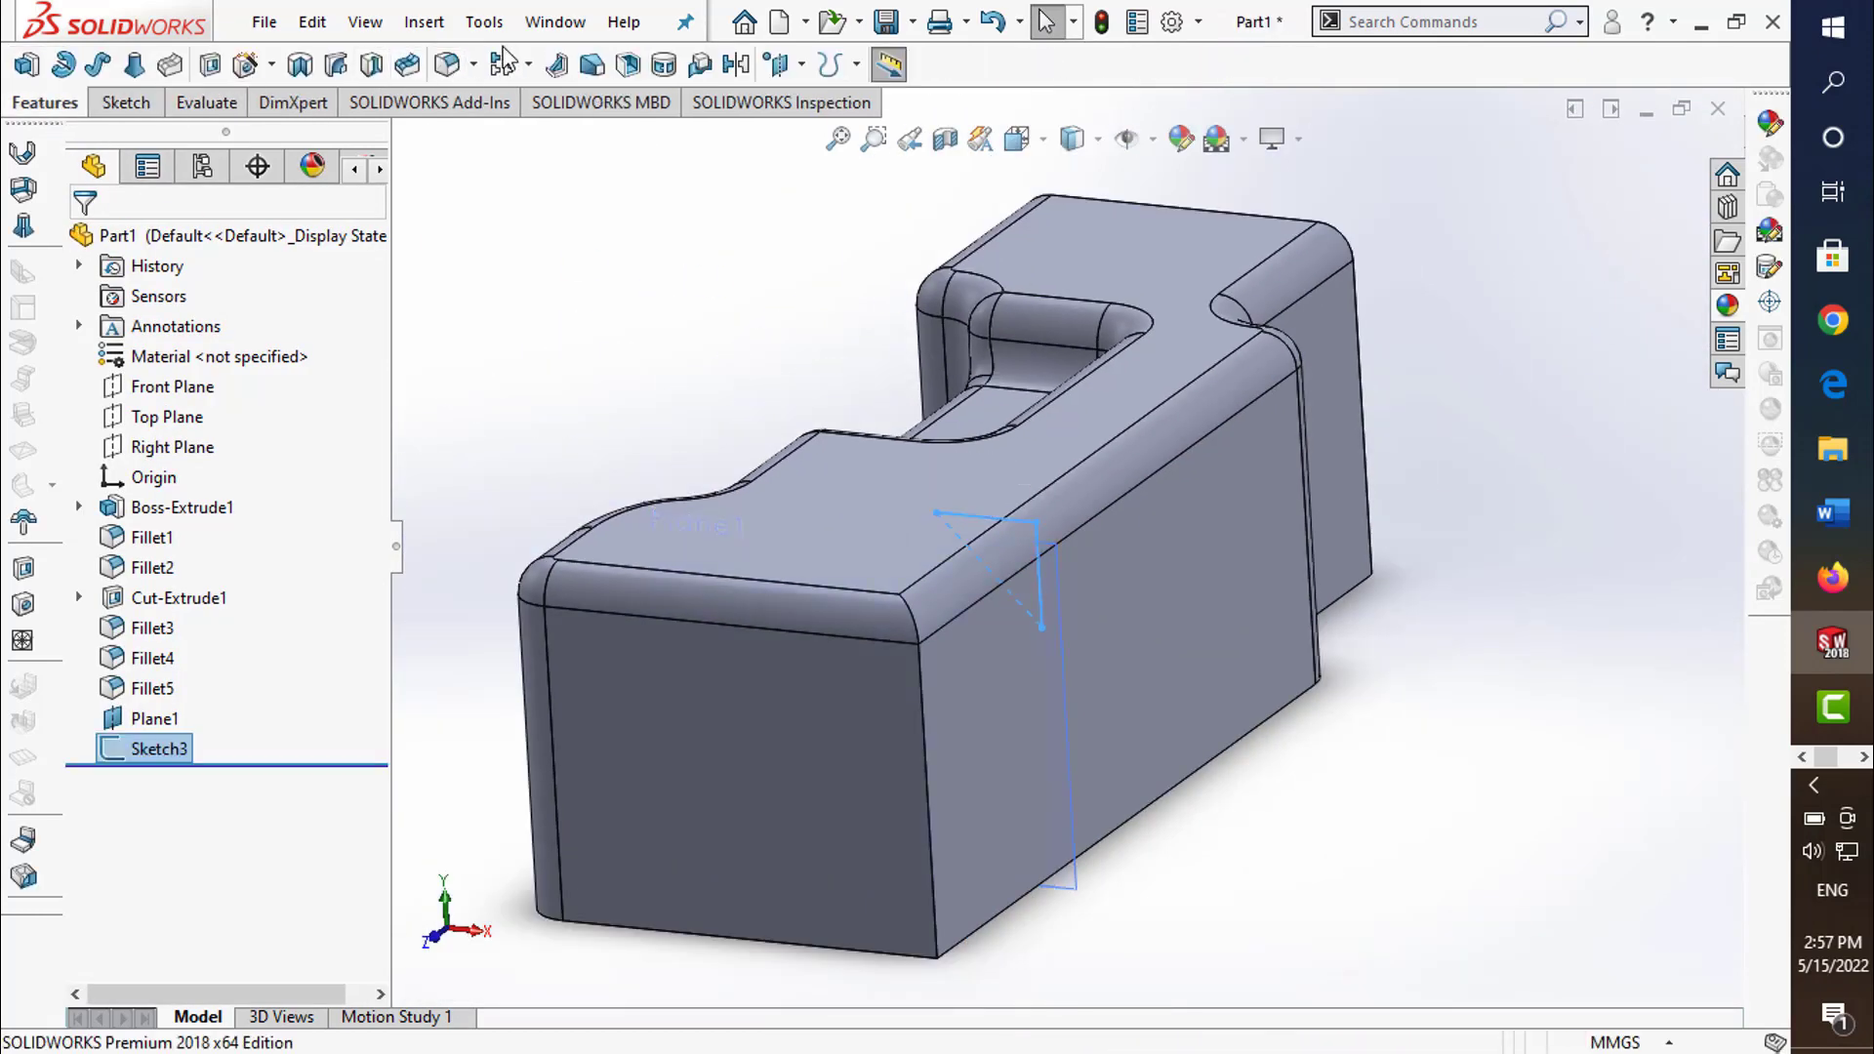
click(221, 70)
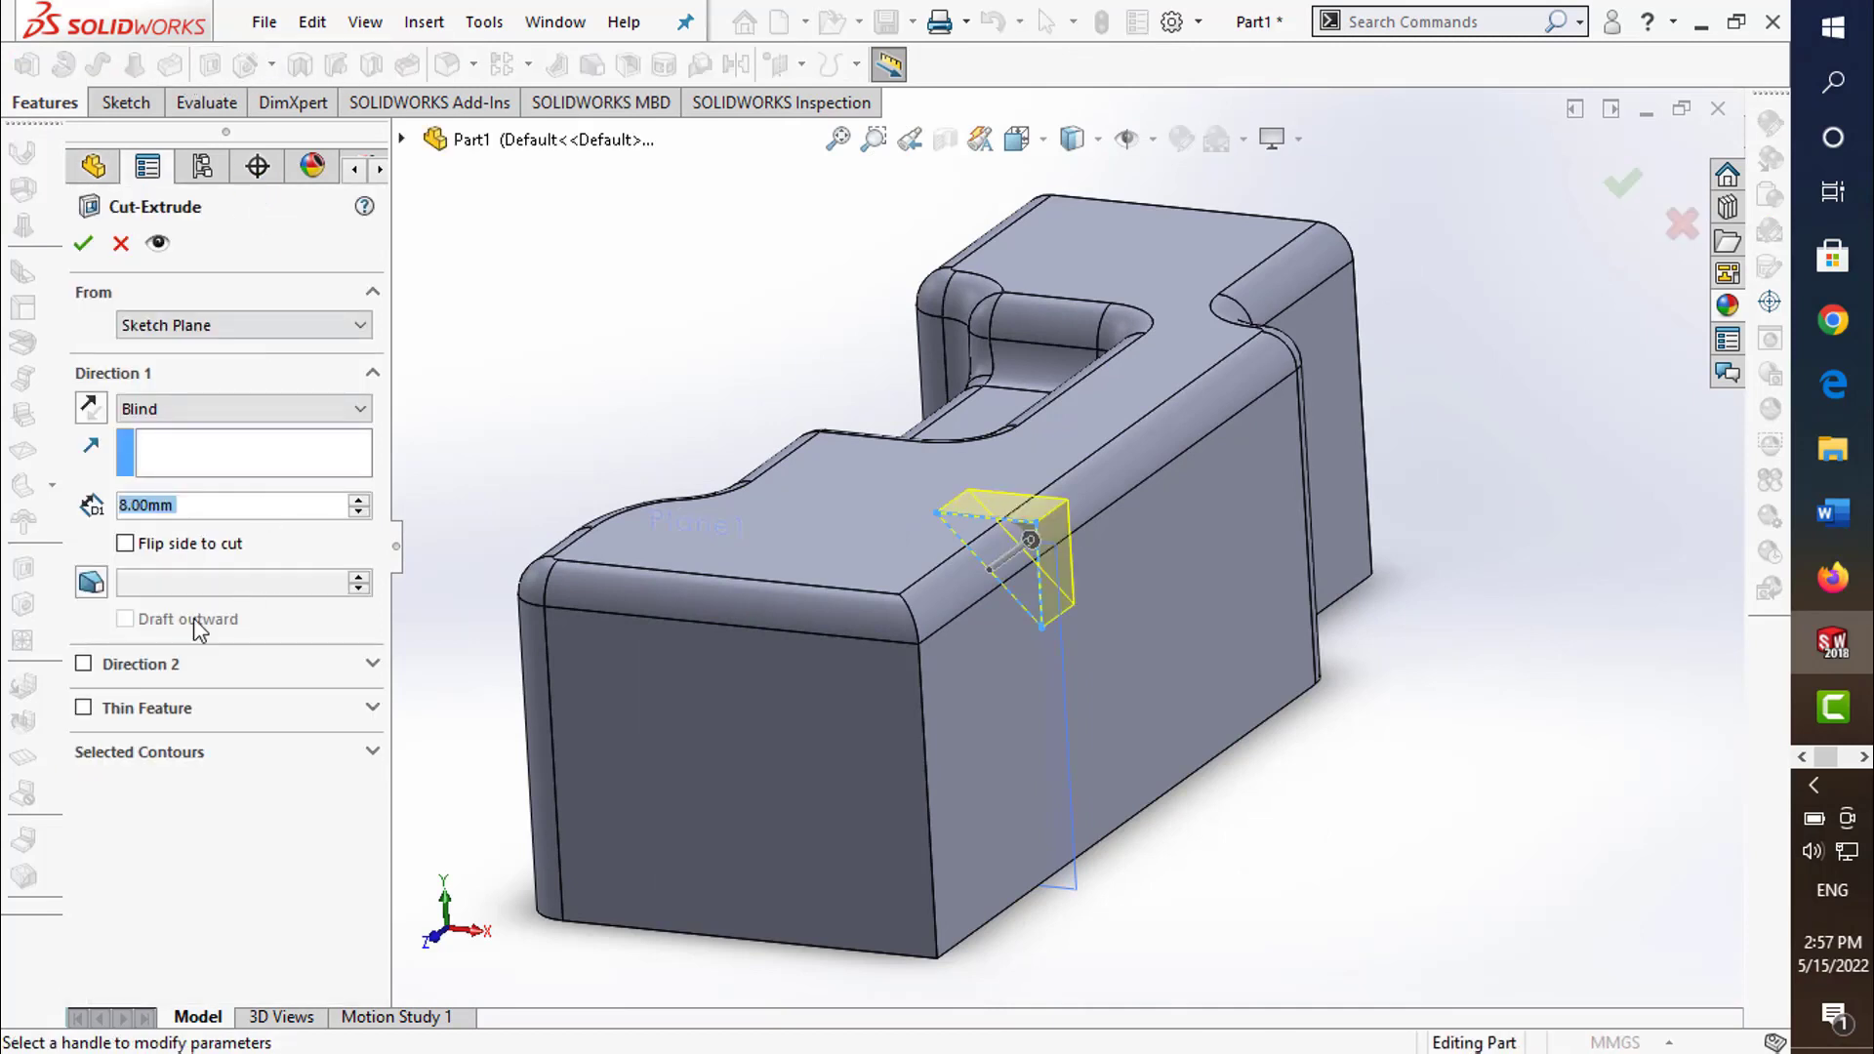
click(235, 408)
click(201, 571)
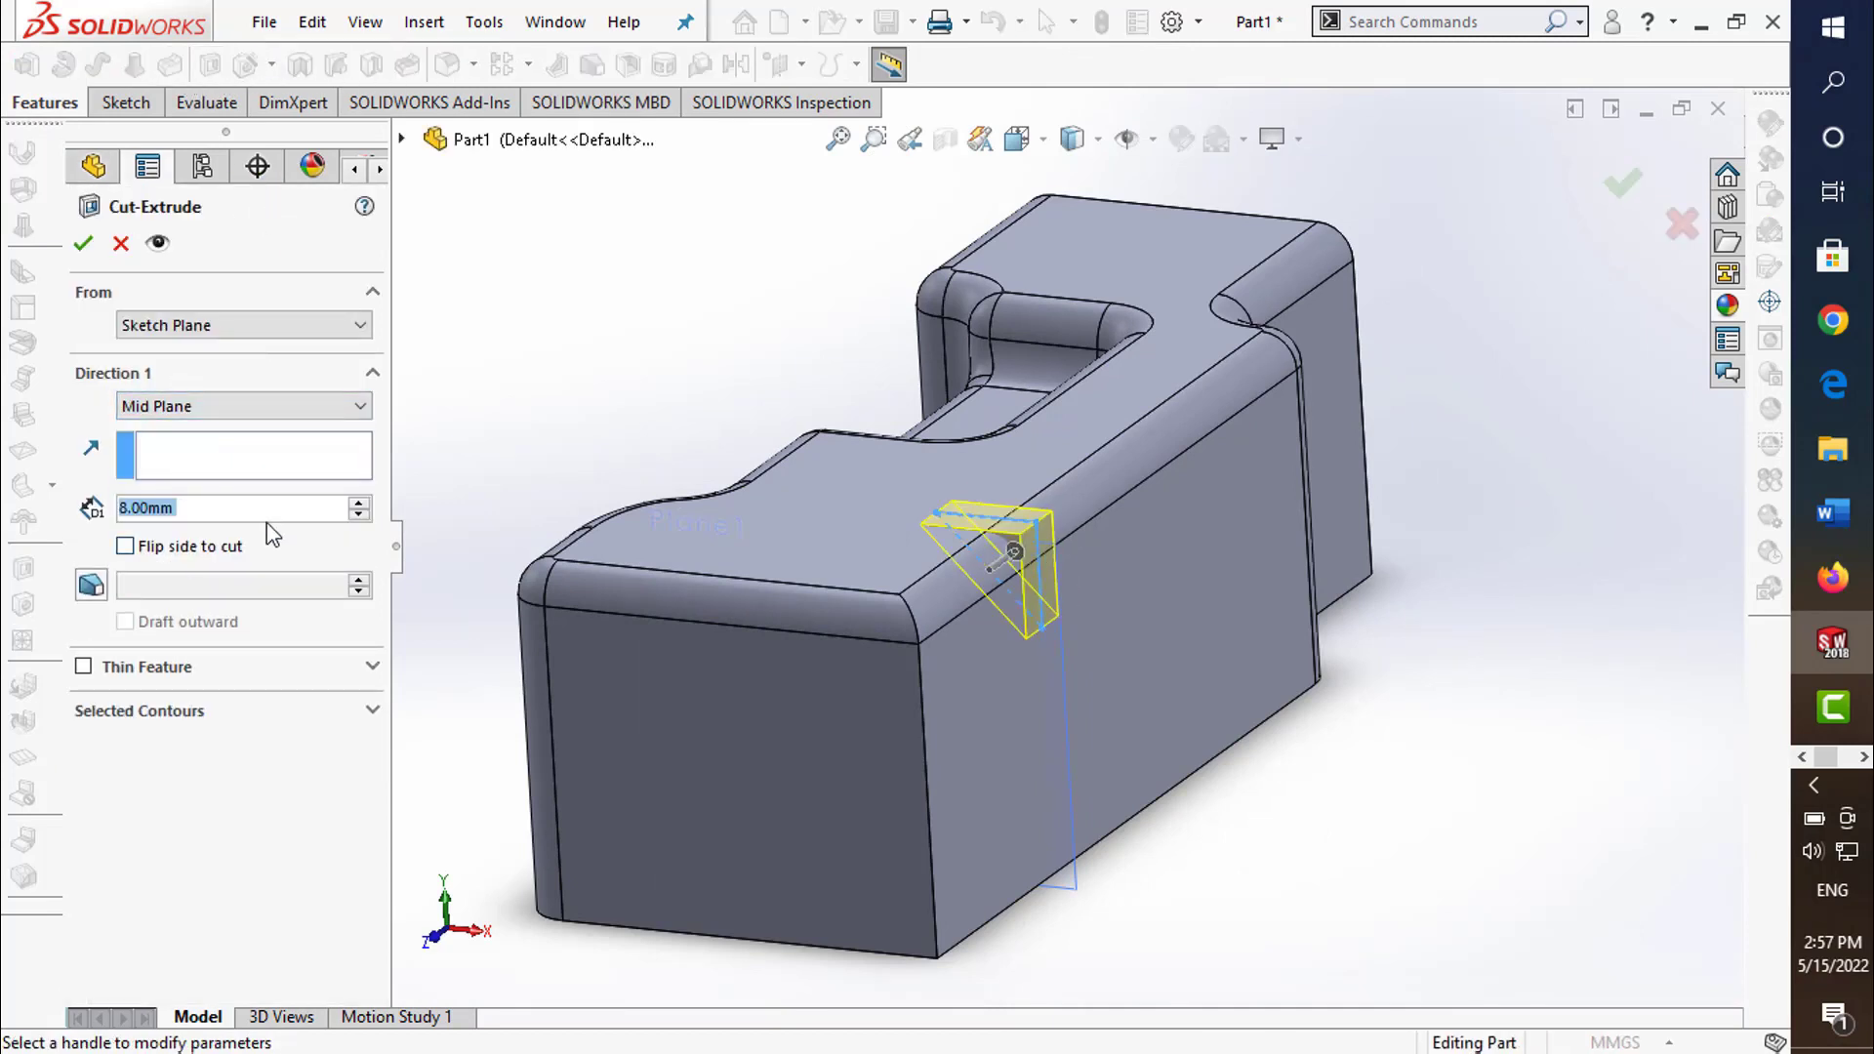
text(10)
key(Return)
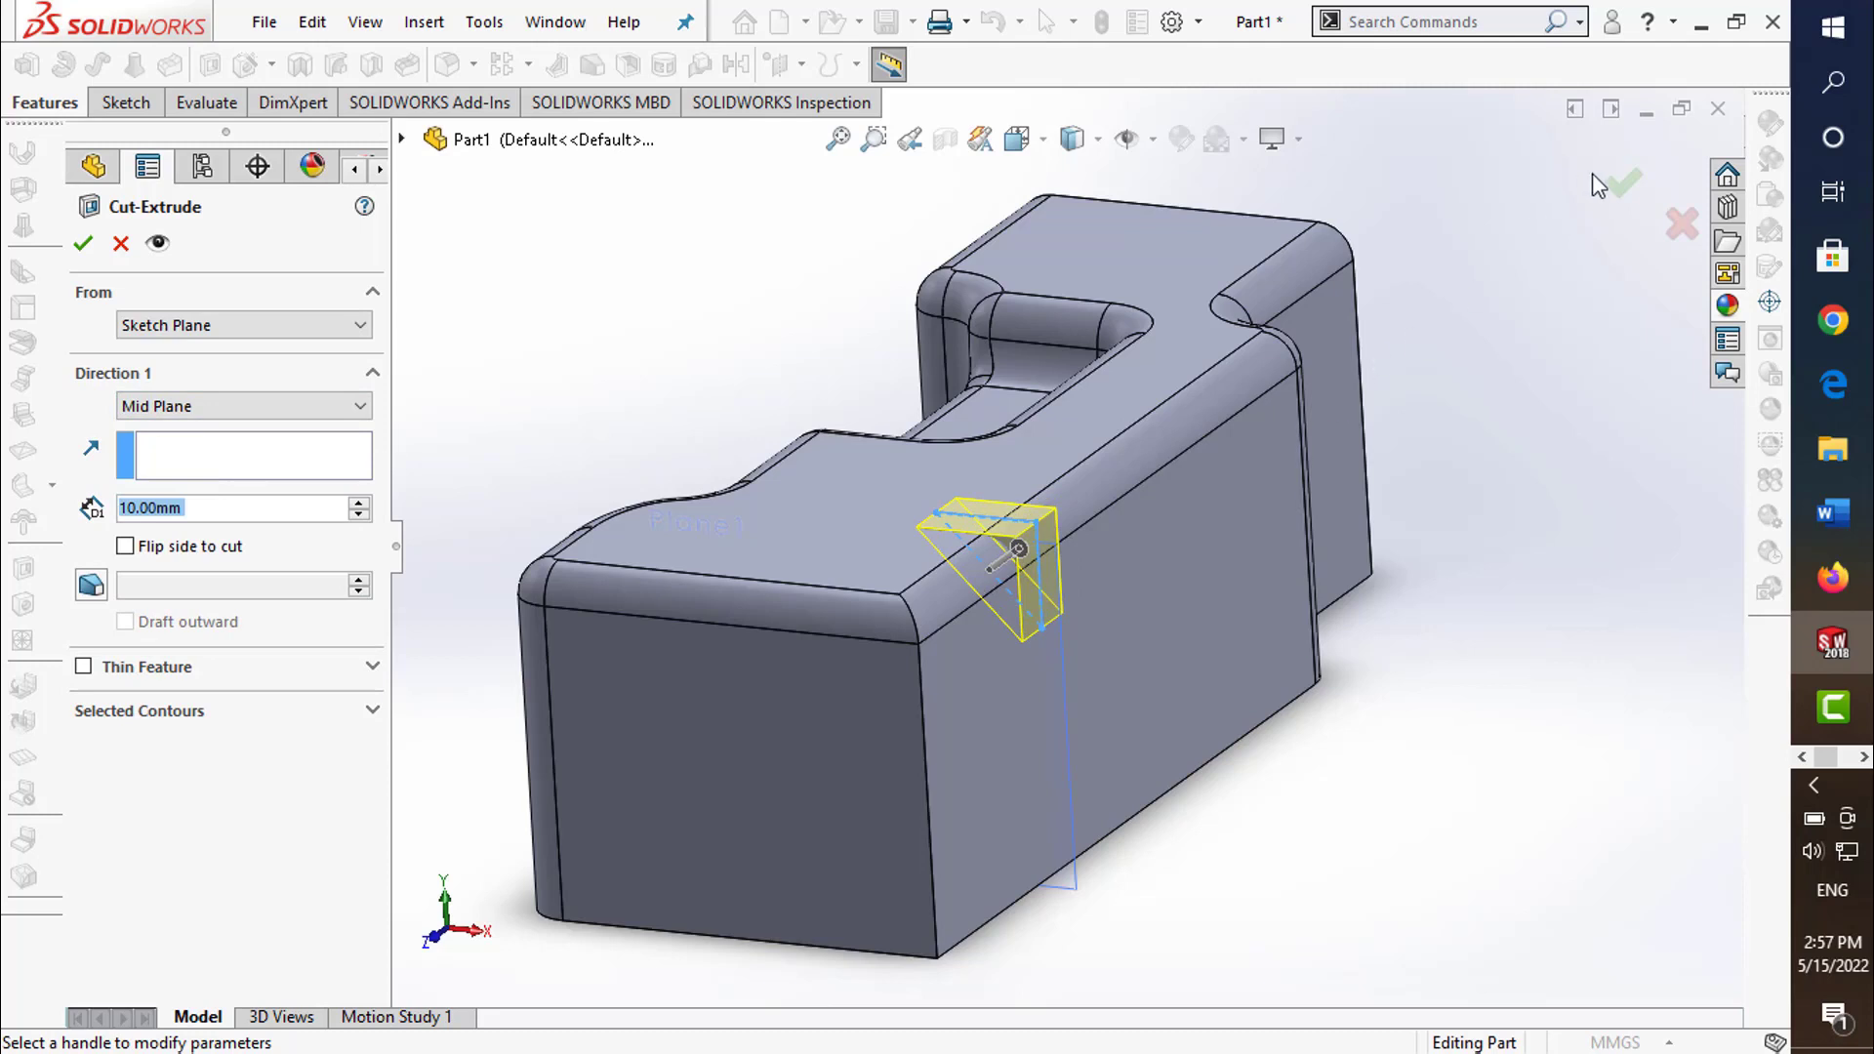
key(Return)
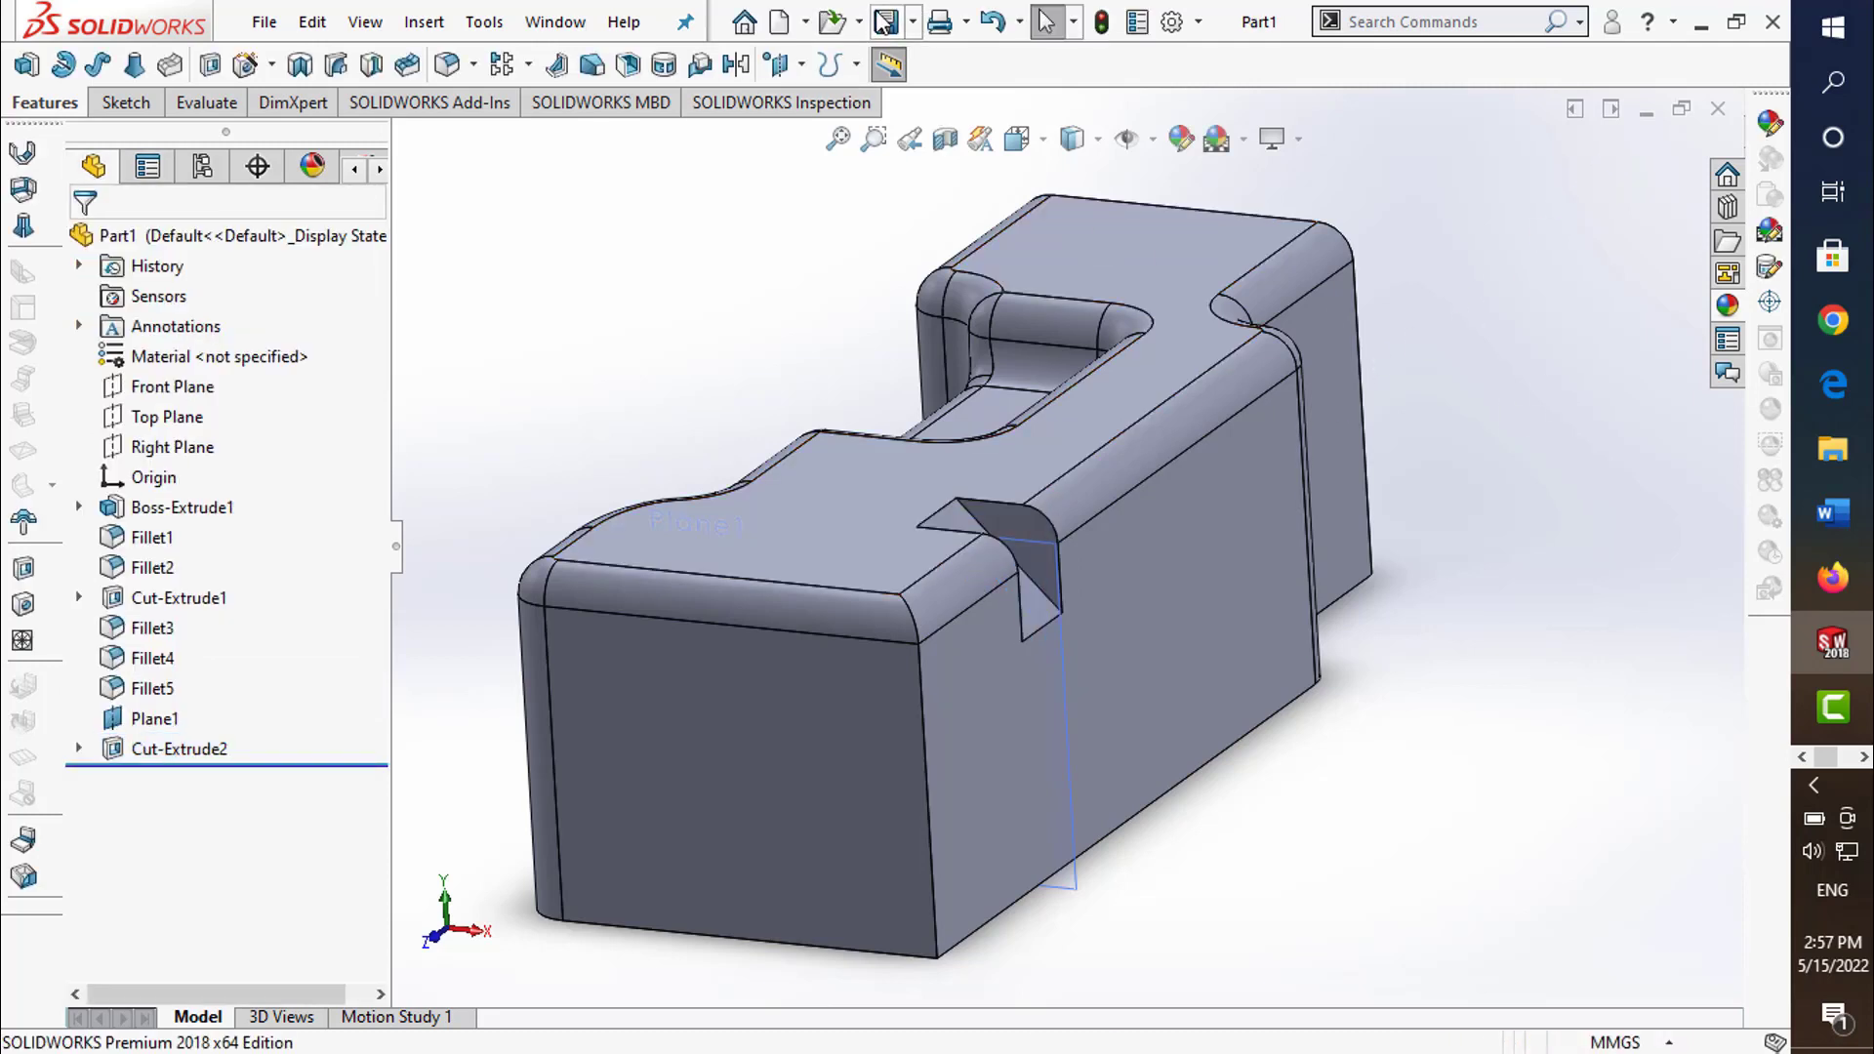
scroll(957, 412, down, 5)
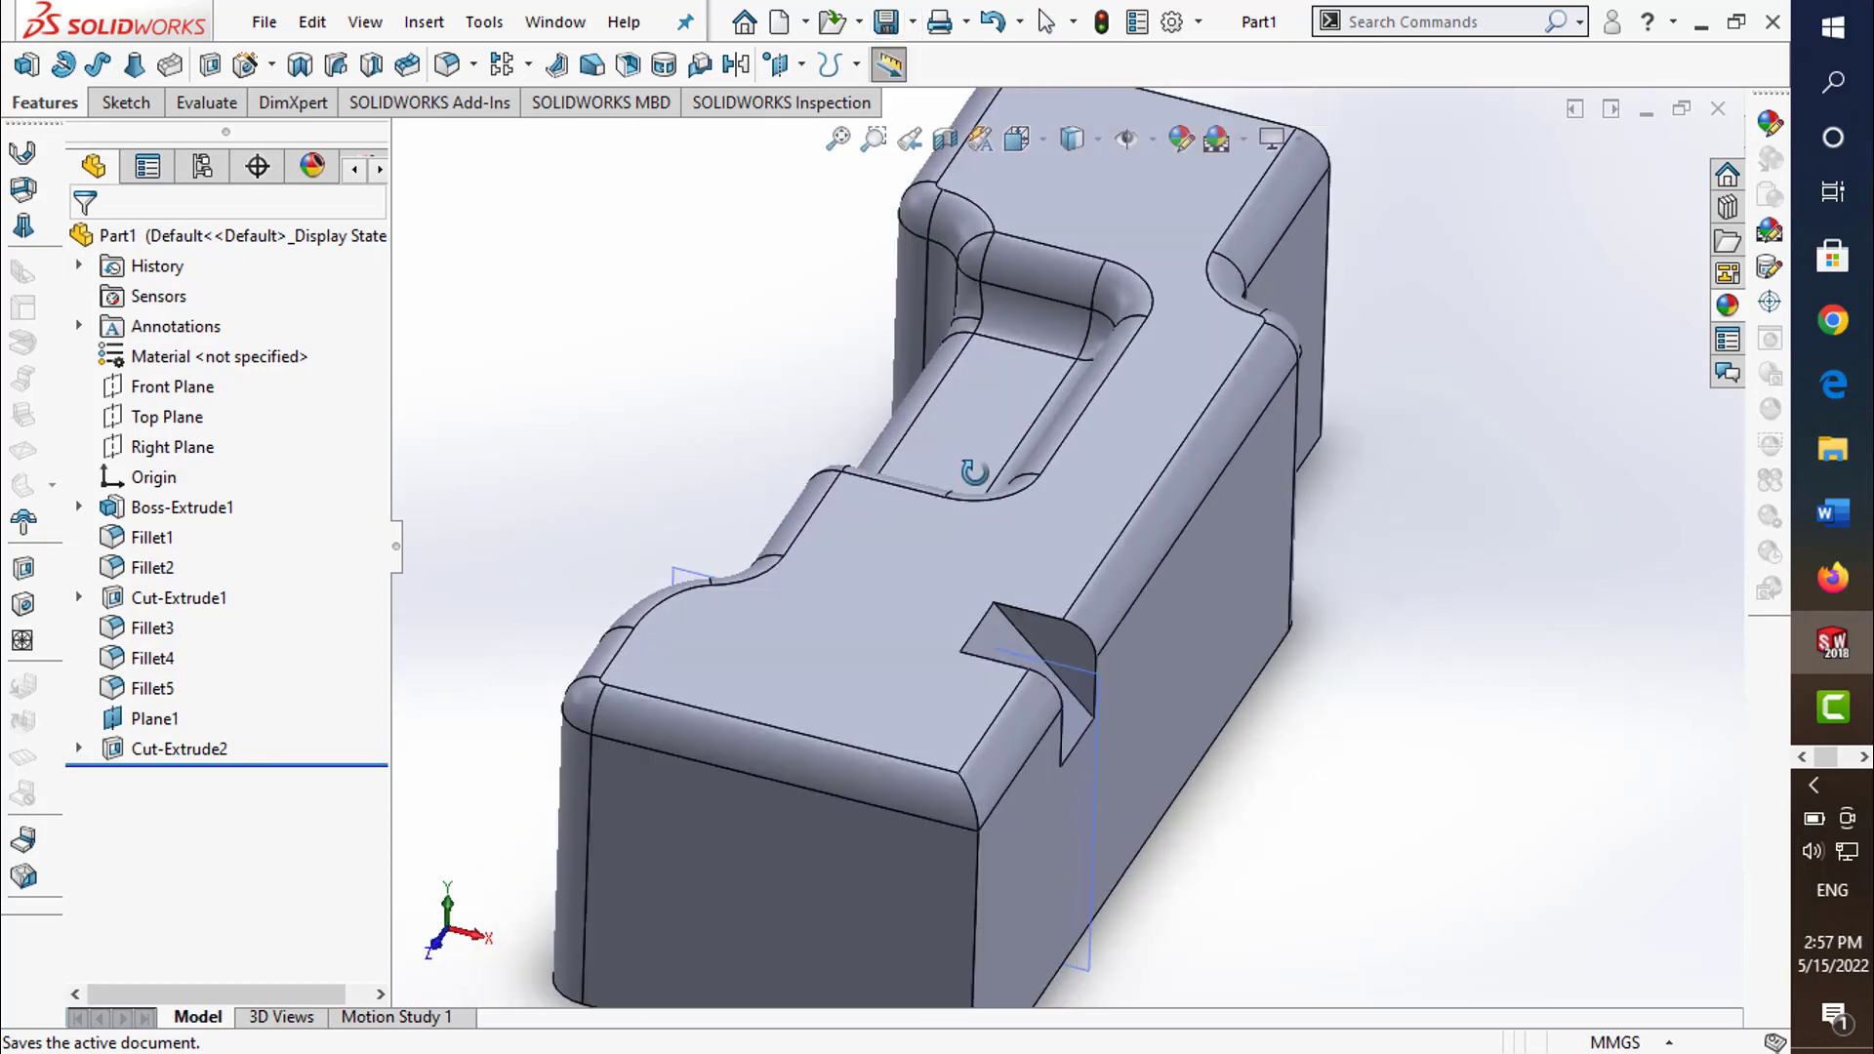
middle_drag(957, 412, 1269, 458)
scroll(1278, 459, up, 5)
- Create Plane2 offset 40 mm from Plane1 with the offset flipped
click(800, 64)
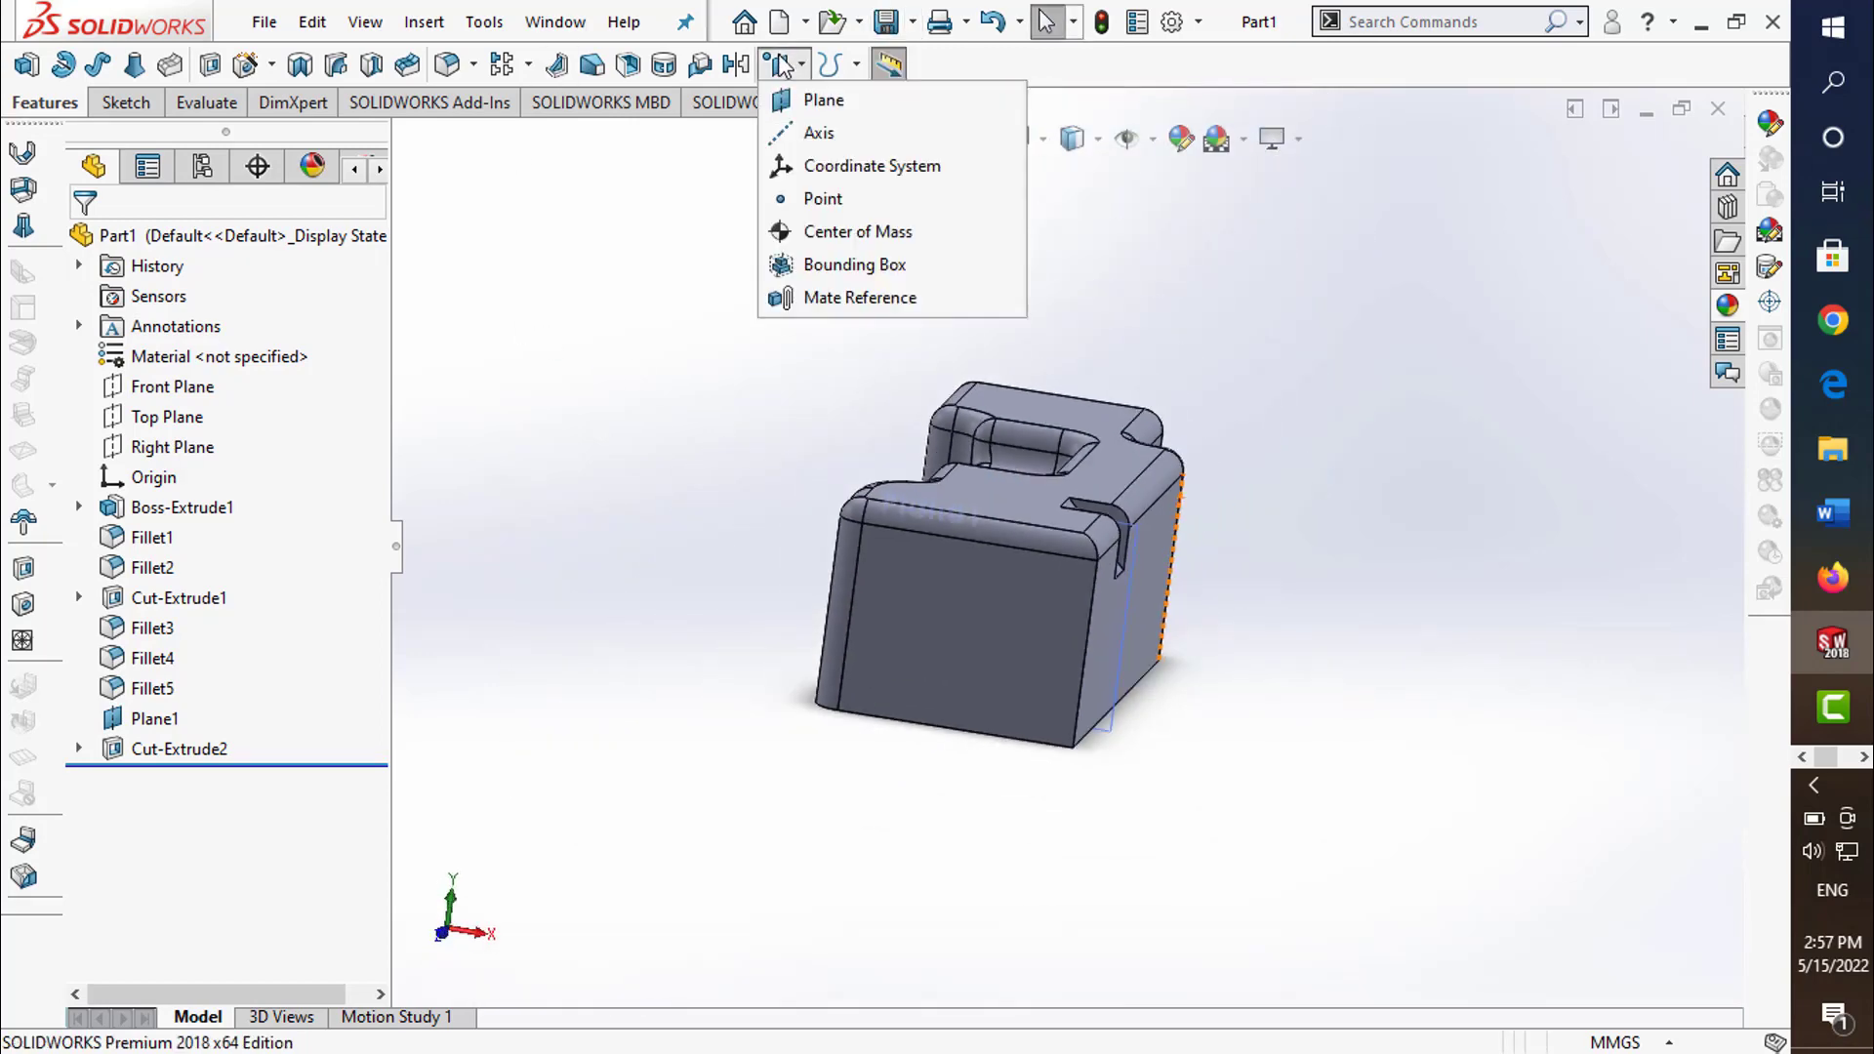
click(816, 134)
click(1132, 572)
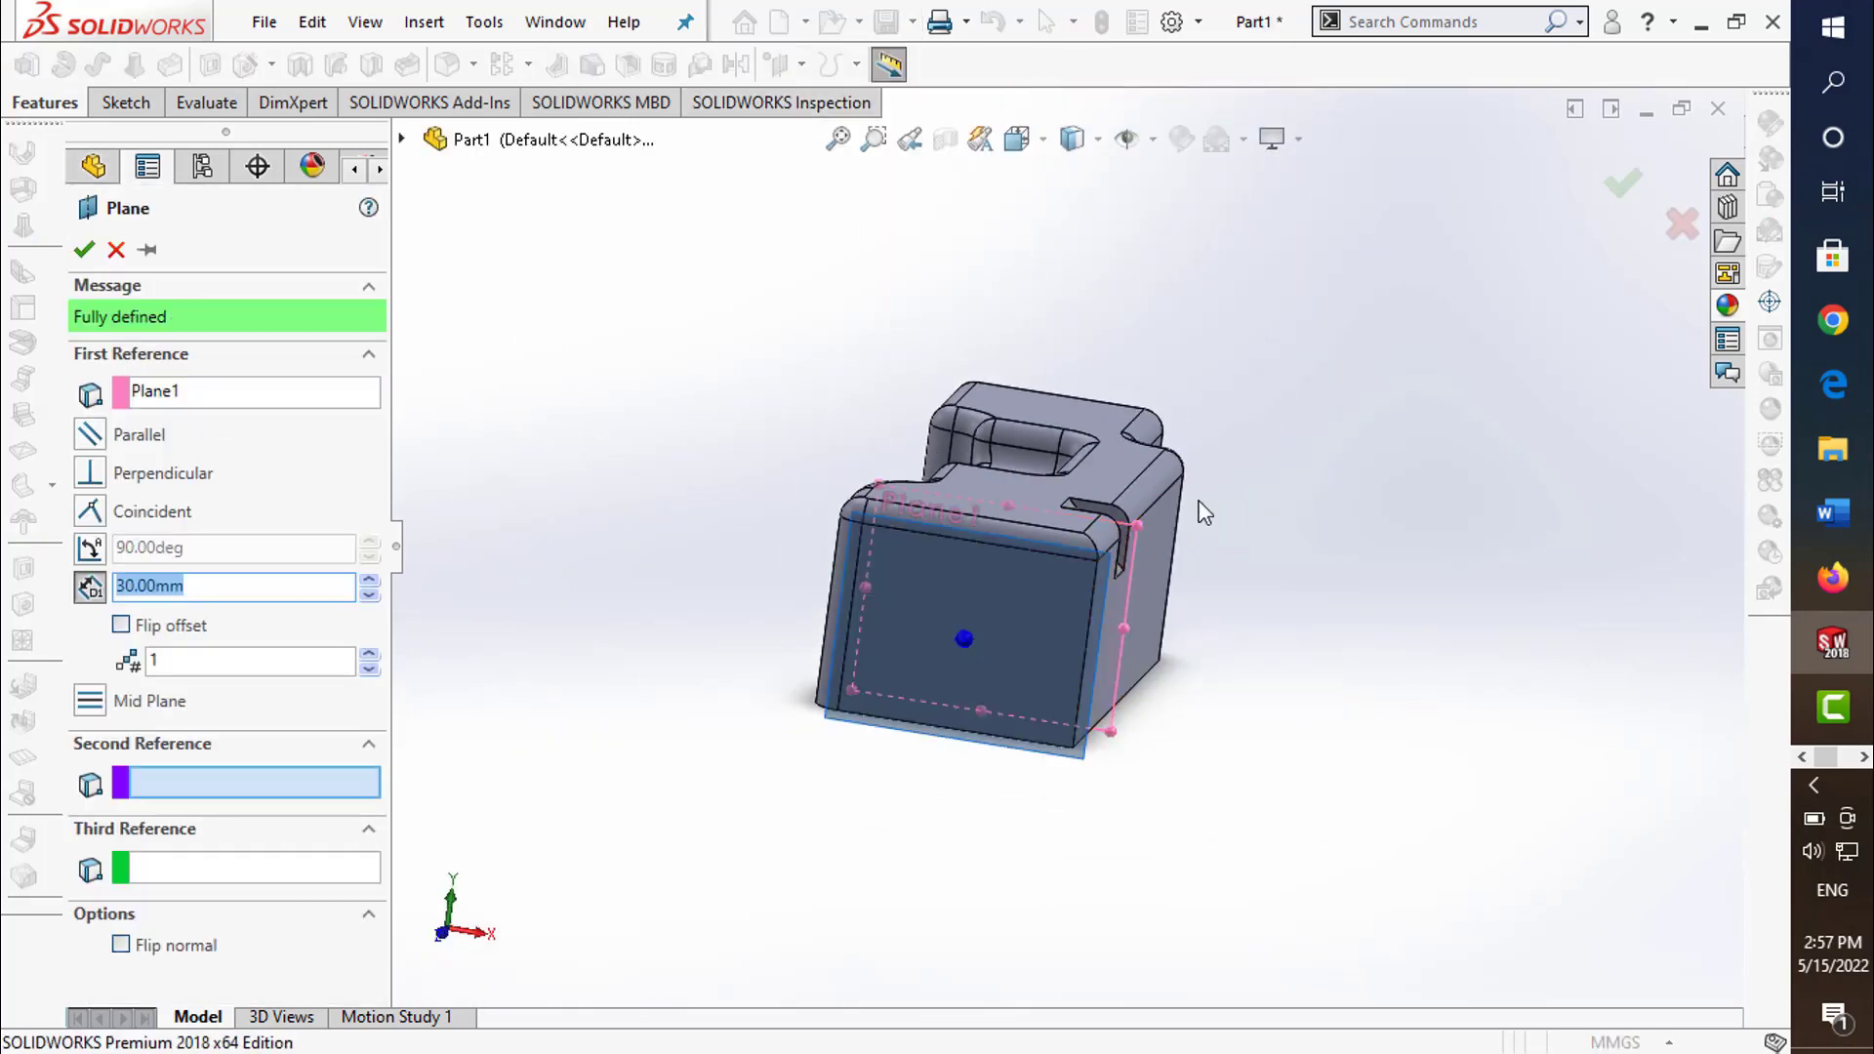
middle_drag(1132, 572, 976, 440)
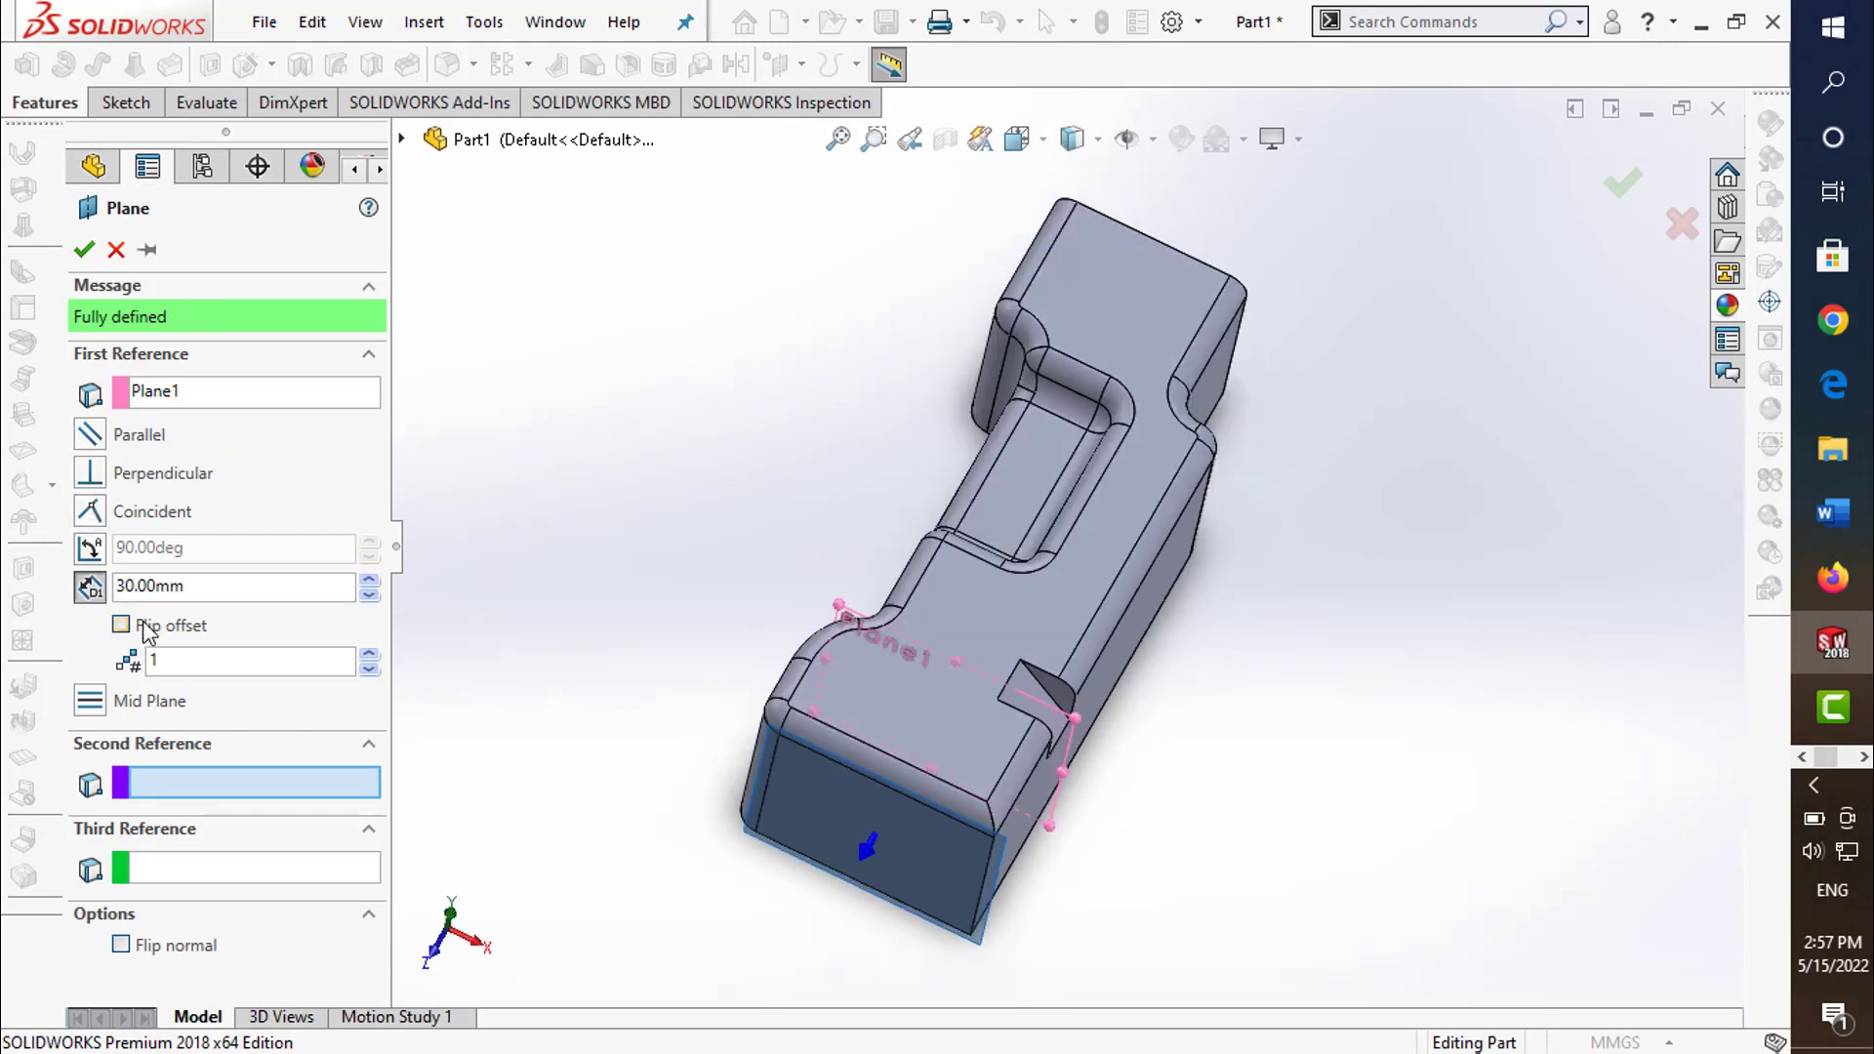
click(121, 625)
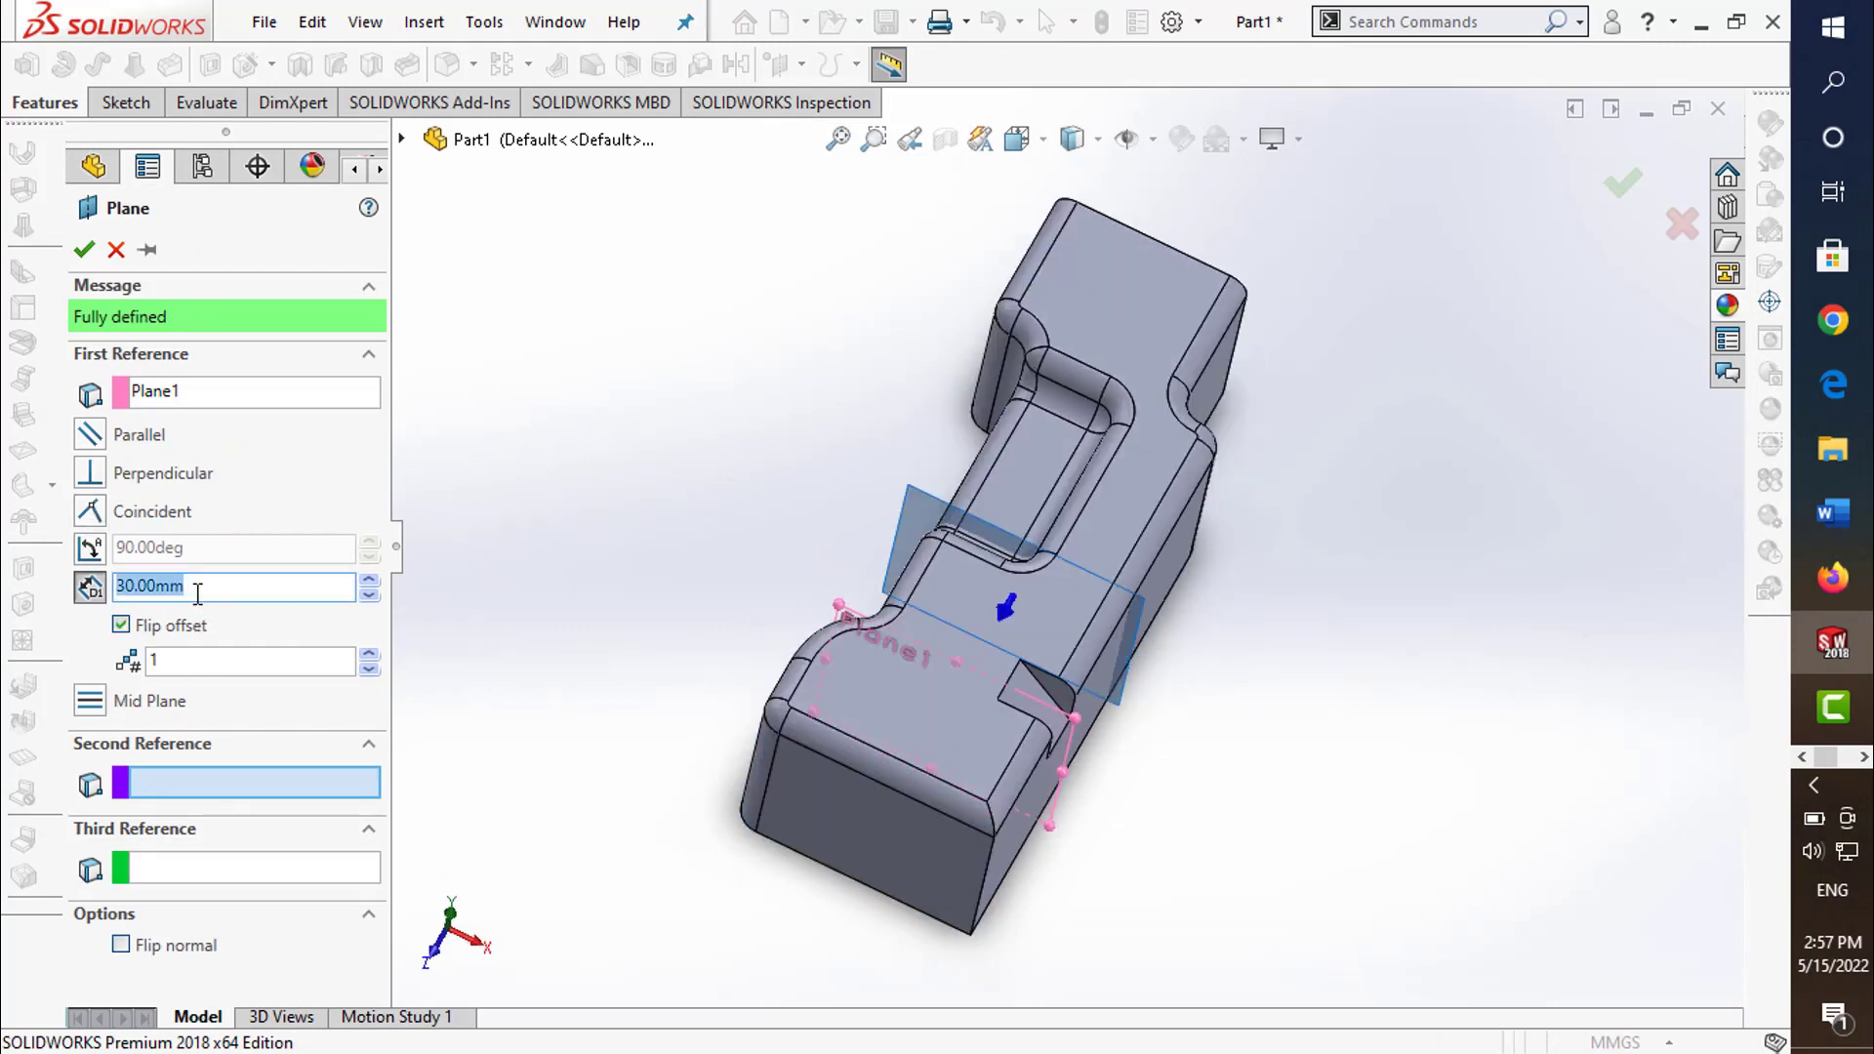
text(40)
key(Return)
middle_drag(1367, 439, 1458, 349)
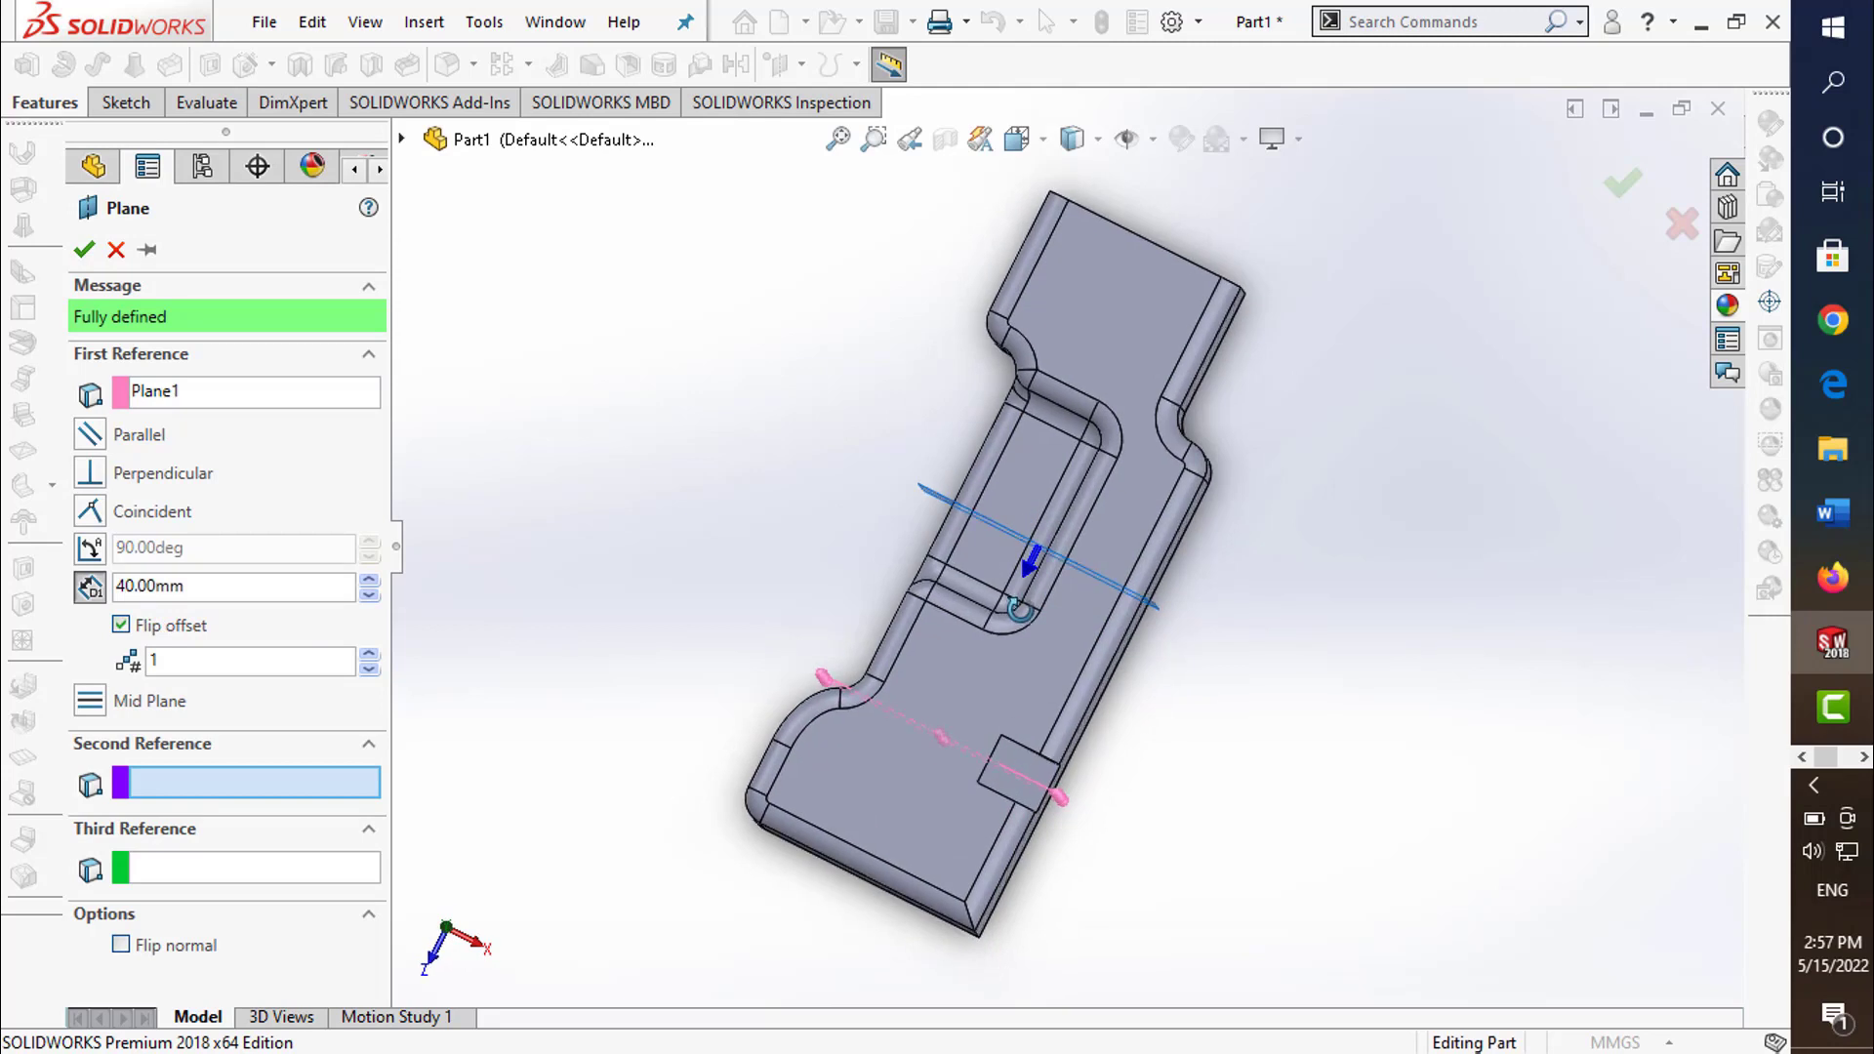
click(1640, 182)
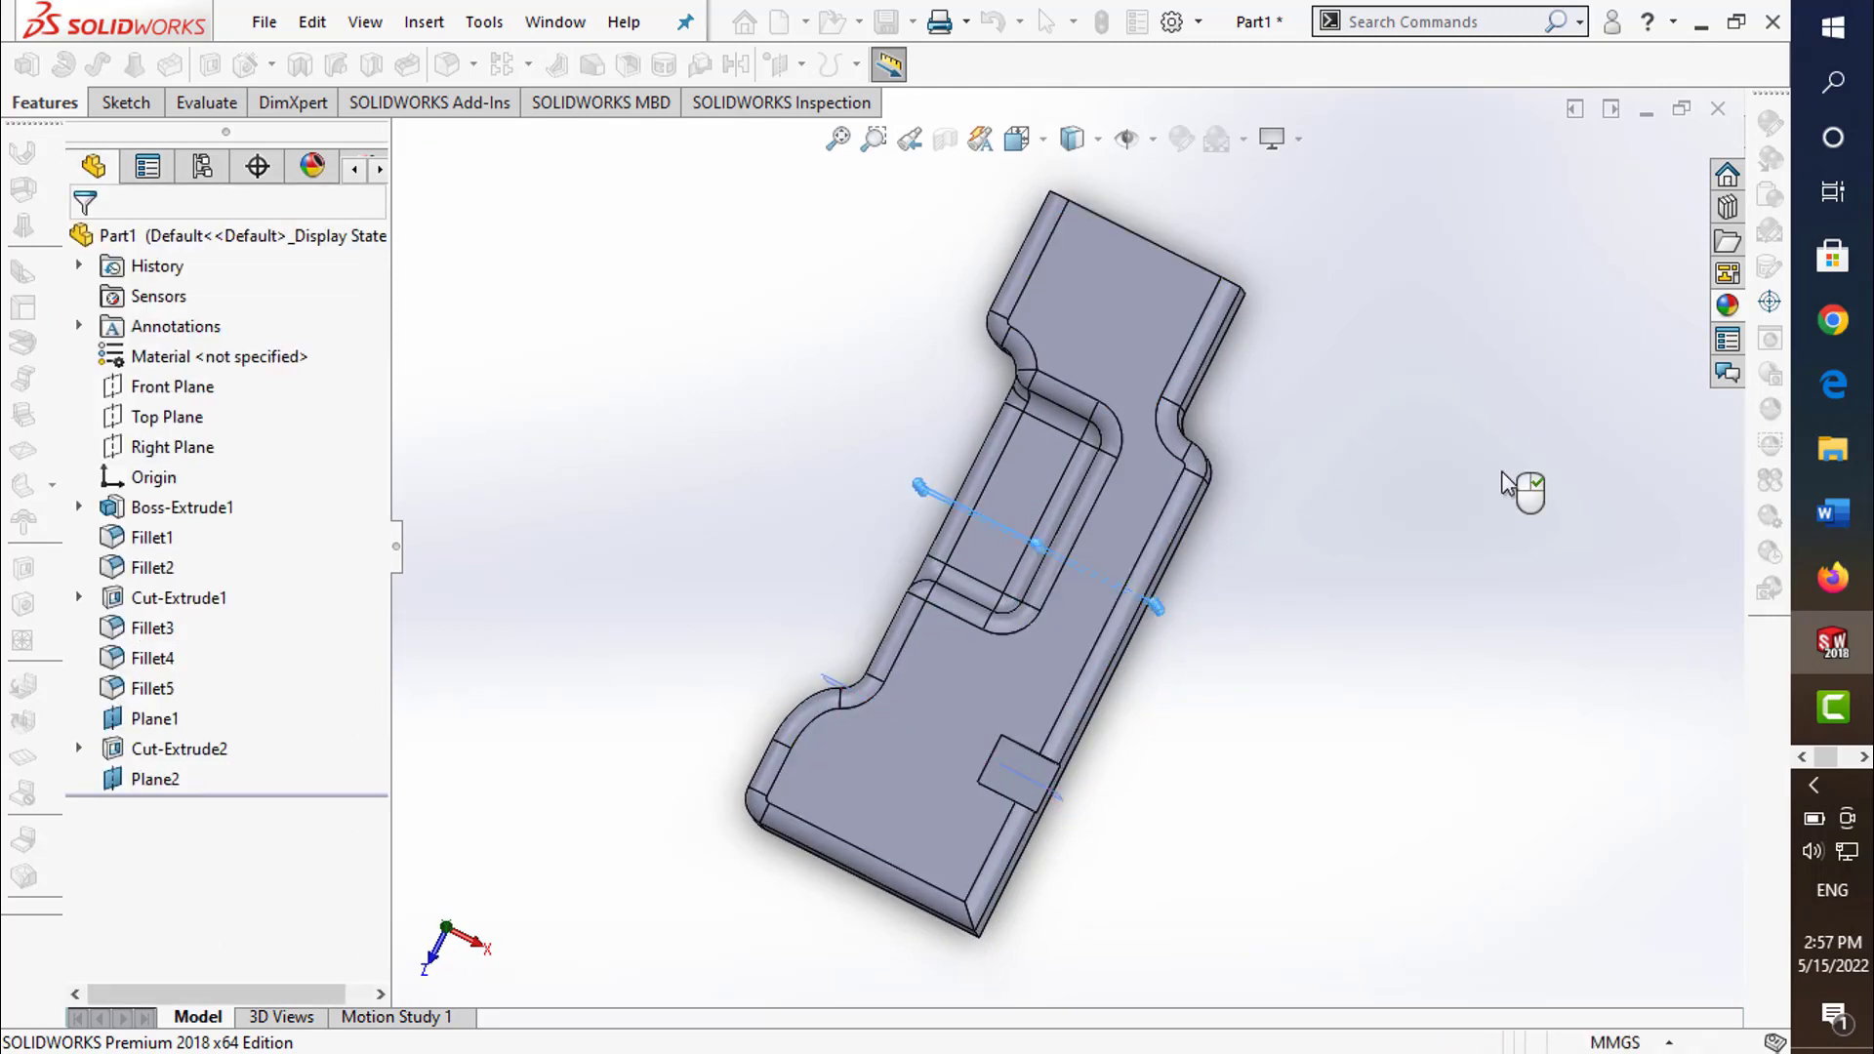
- Edit Sketch2 so the rectangle's bottom-left corner is coincident with the lower curve's start vertex
click(79, 597)
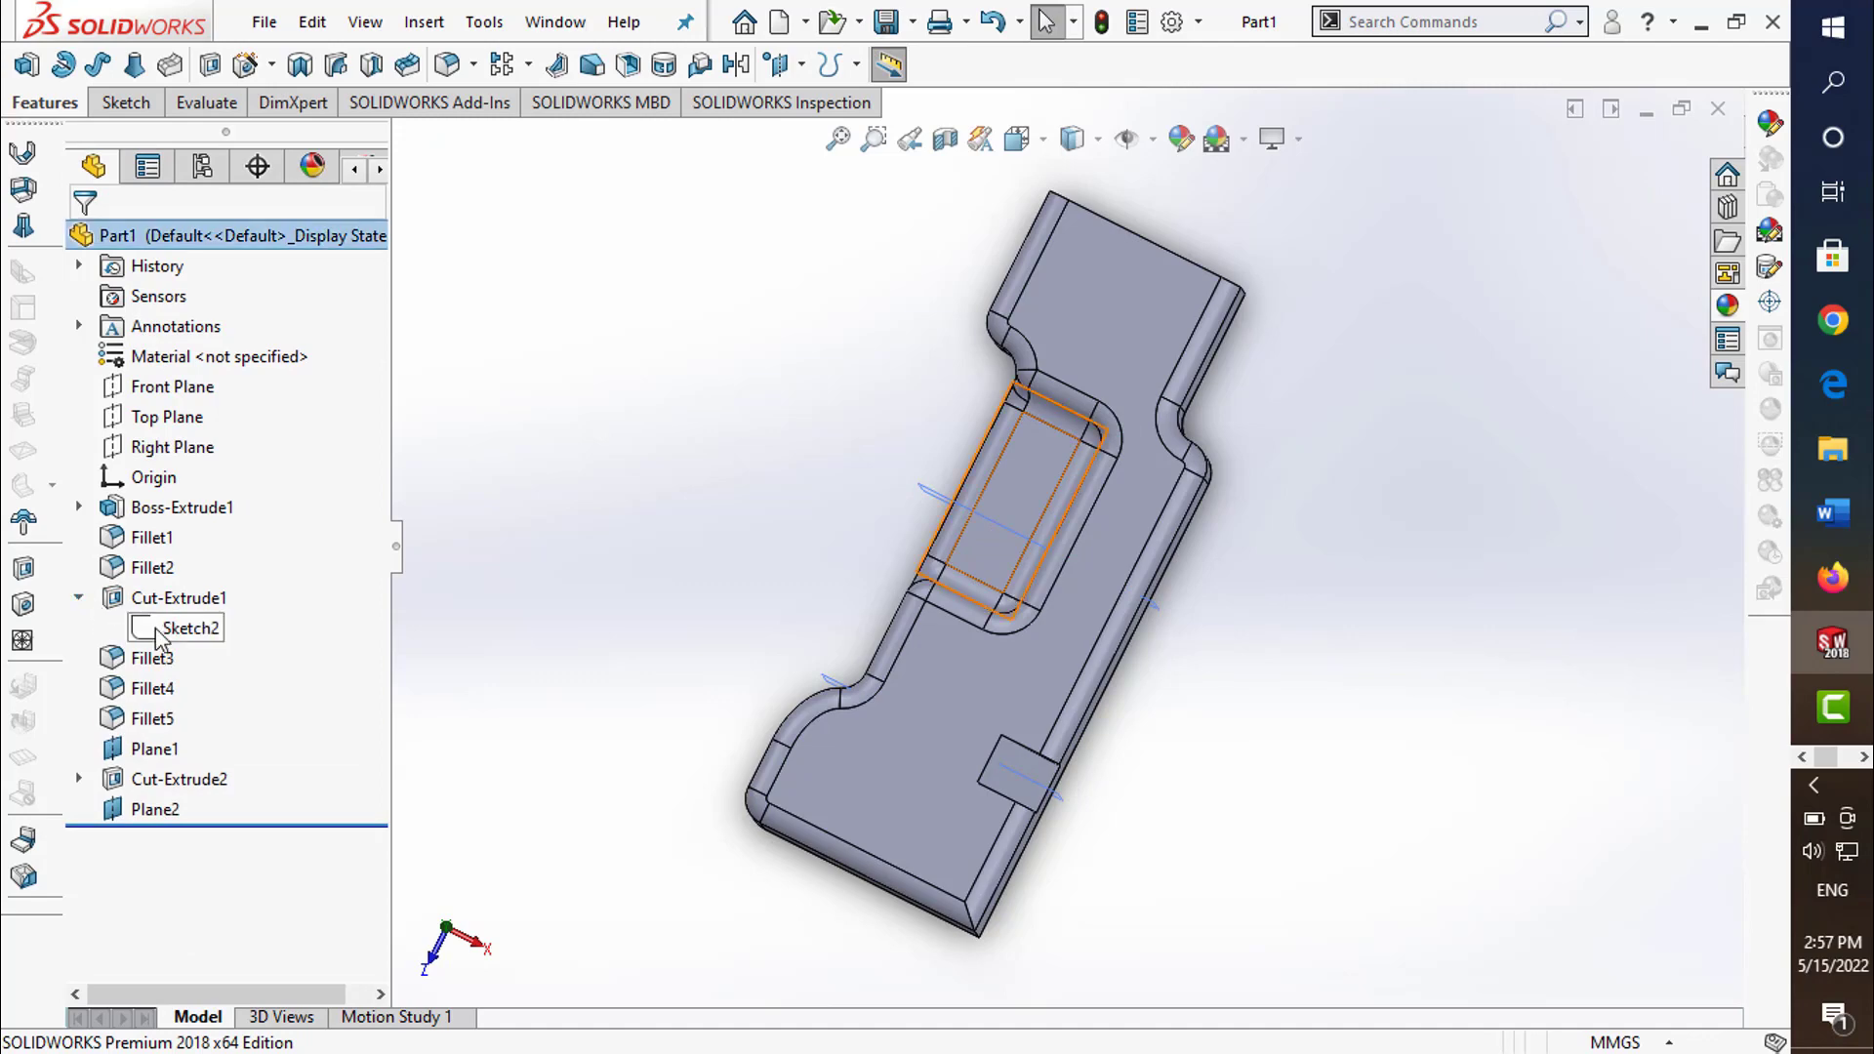
click(187, 627)
click(180, 545)
mouse_move(796, 546)
middle_down()
mouse_move(712, 565)
mouse_move(633, 689)
middle_up()
key(ctrl+8)
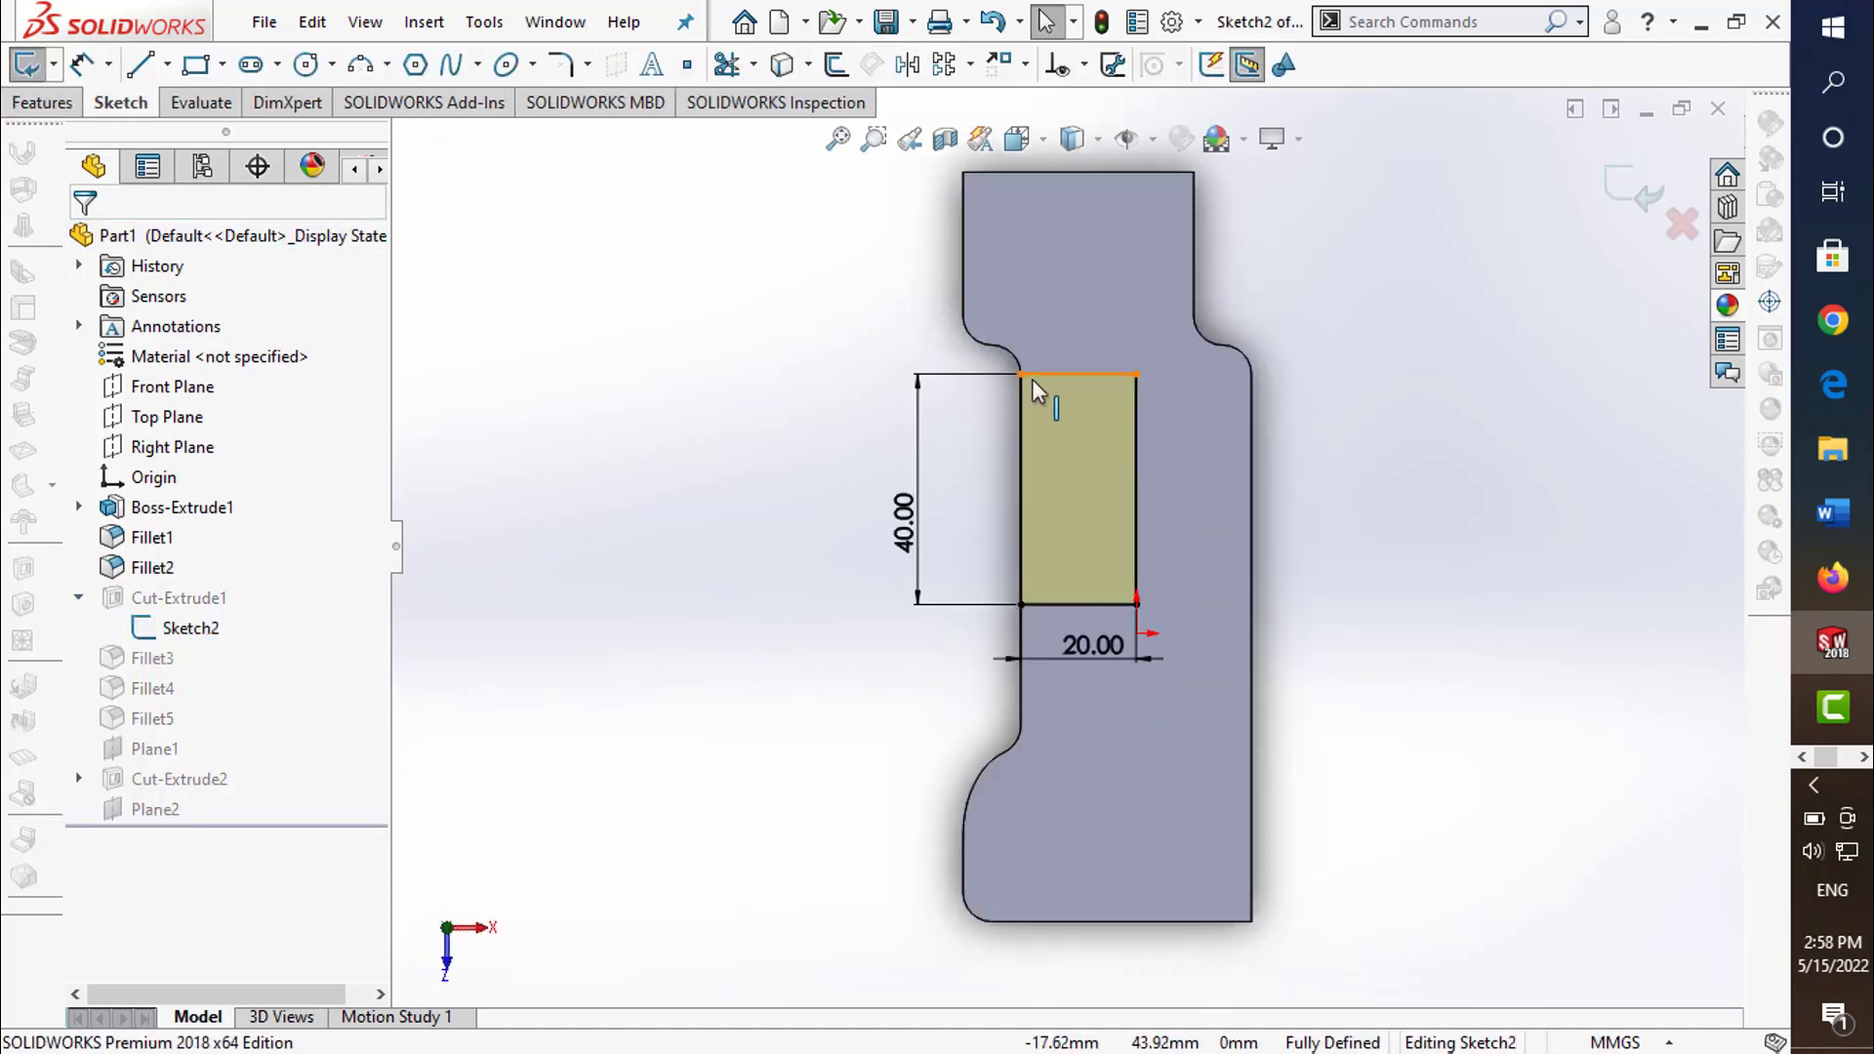
click(1025, 378)
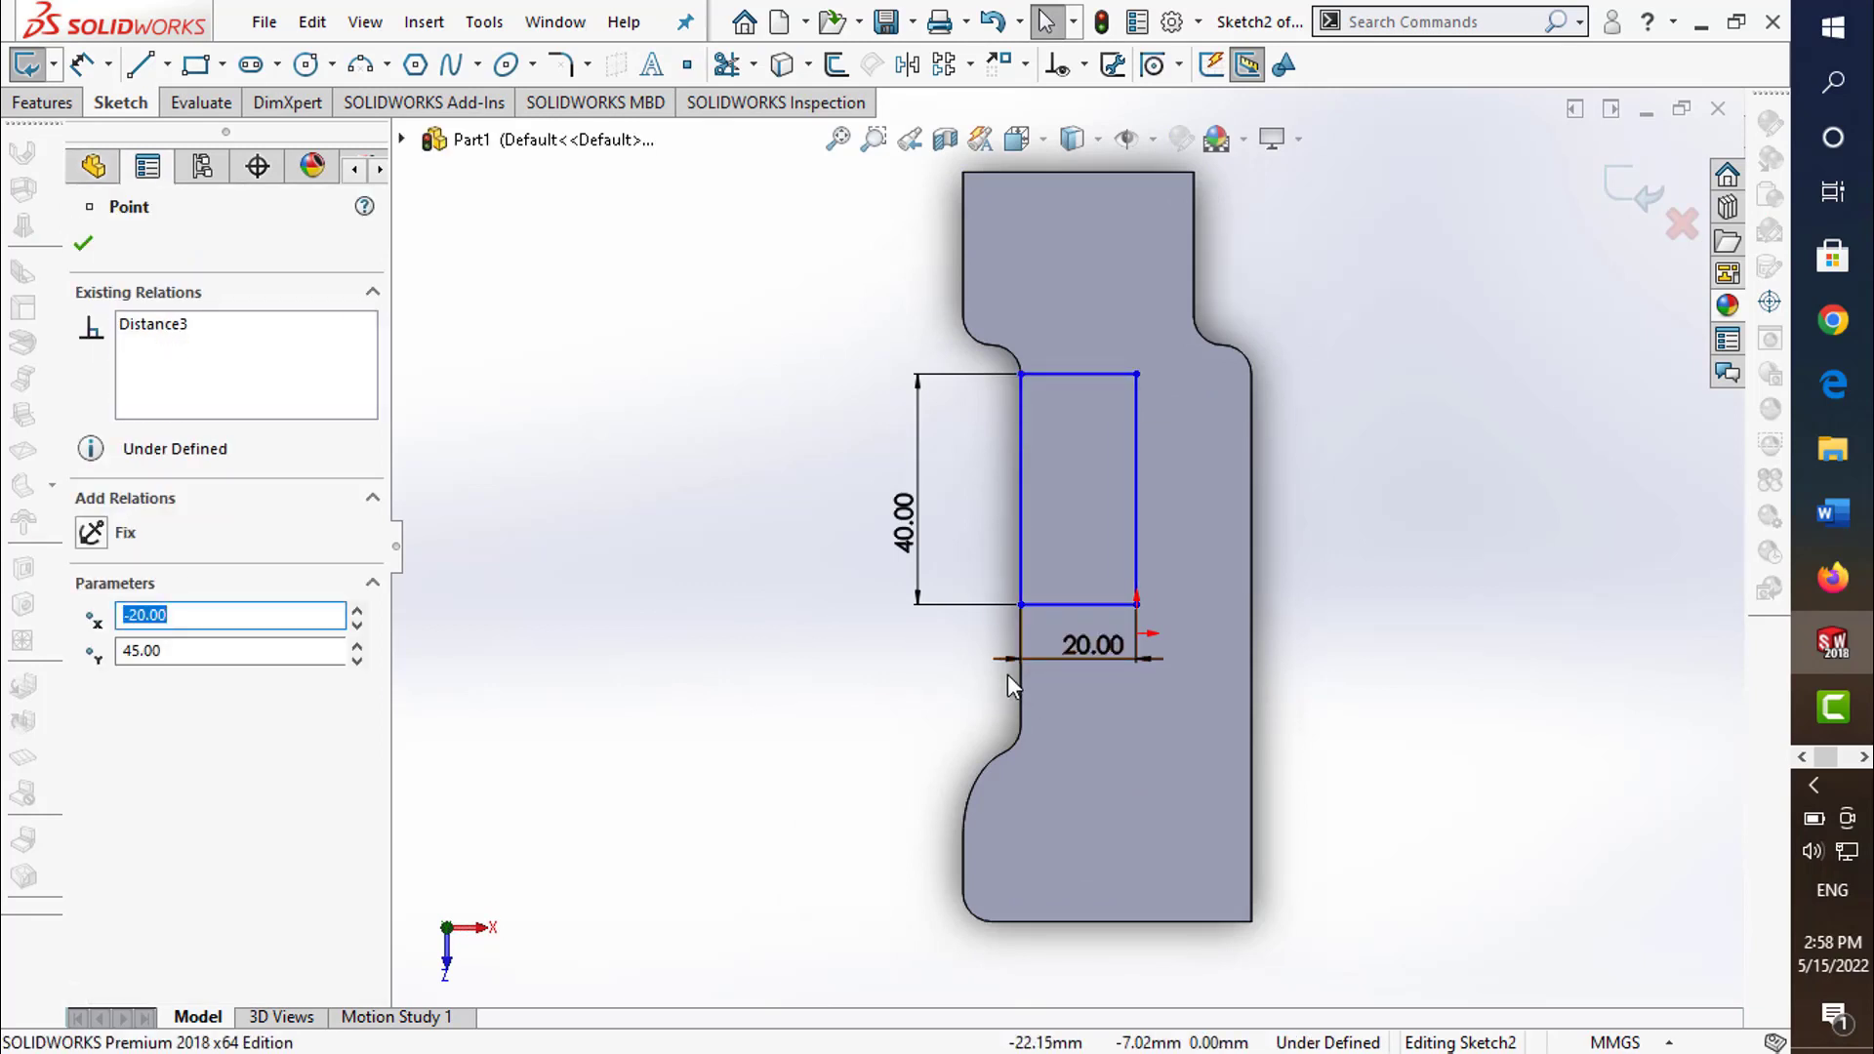
click(1021, 606)
ctrl+click(1022, 727)
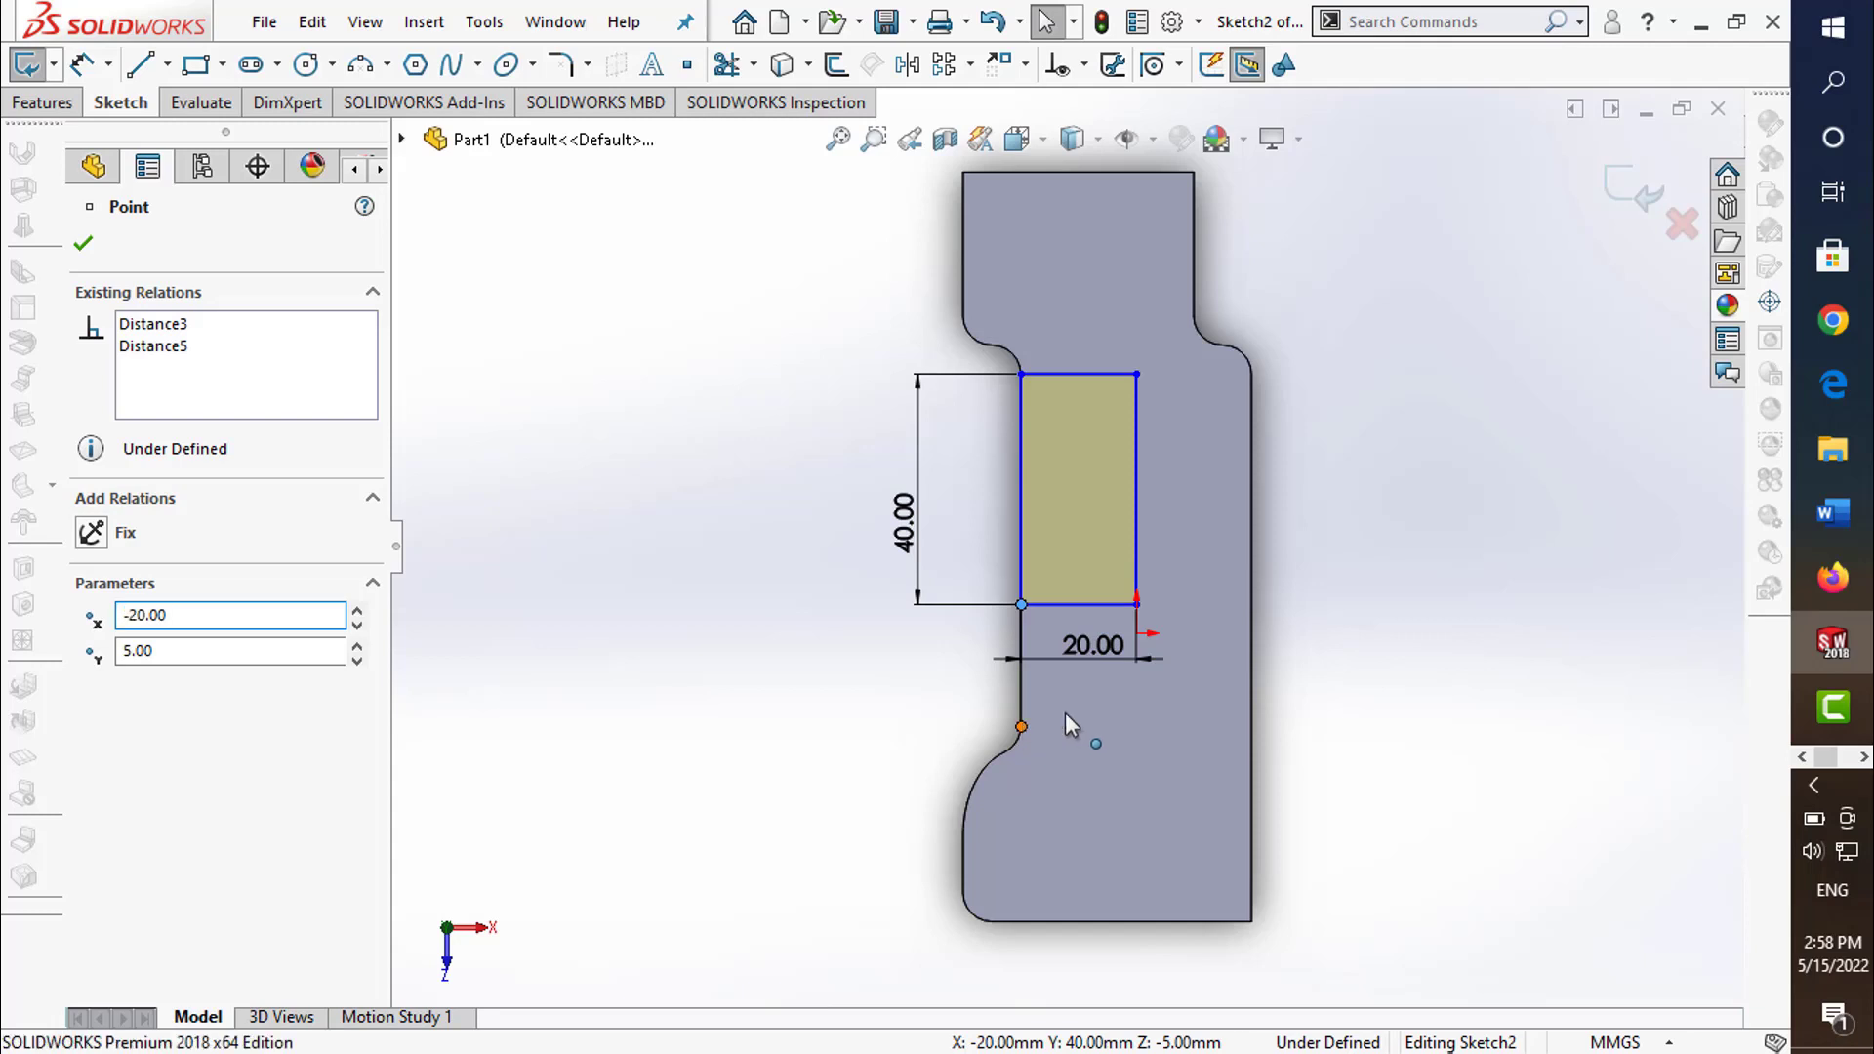
click(91, 752)
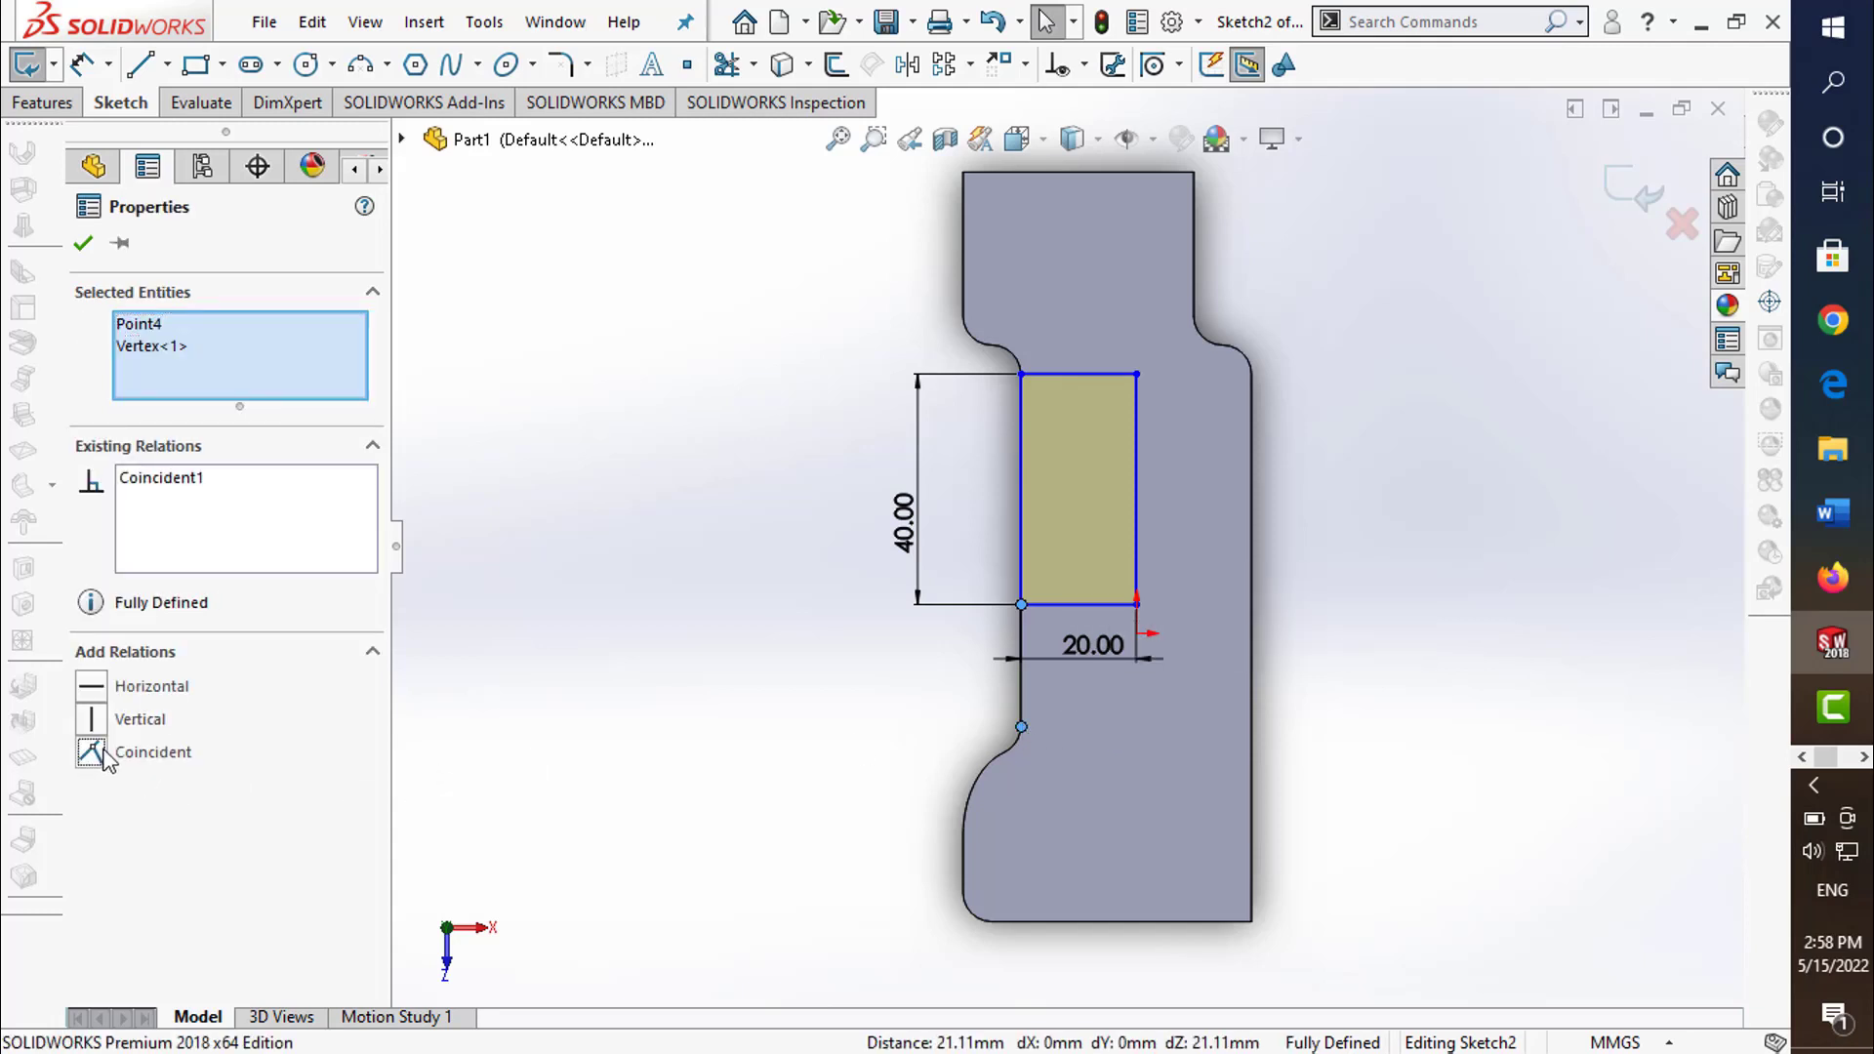
click(1616, 200)
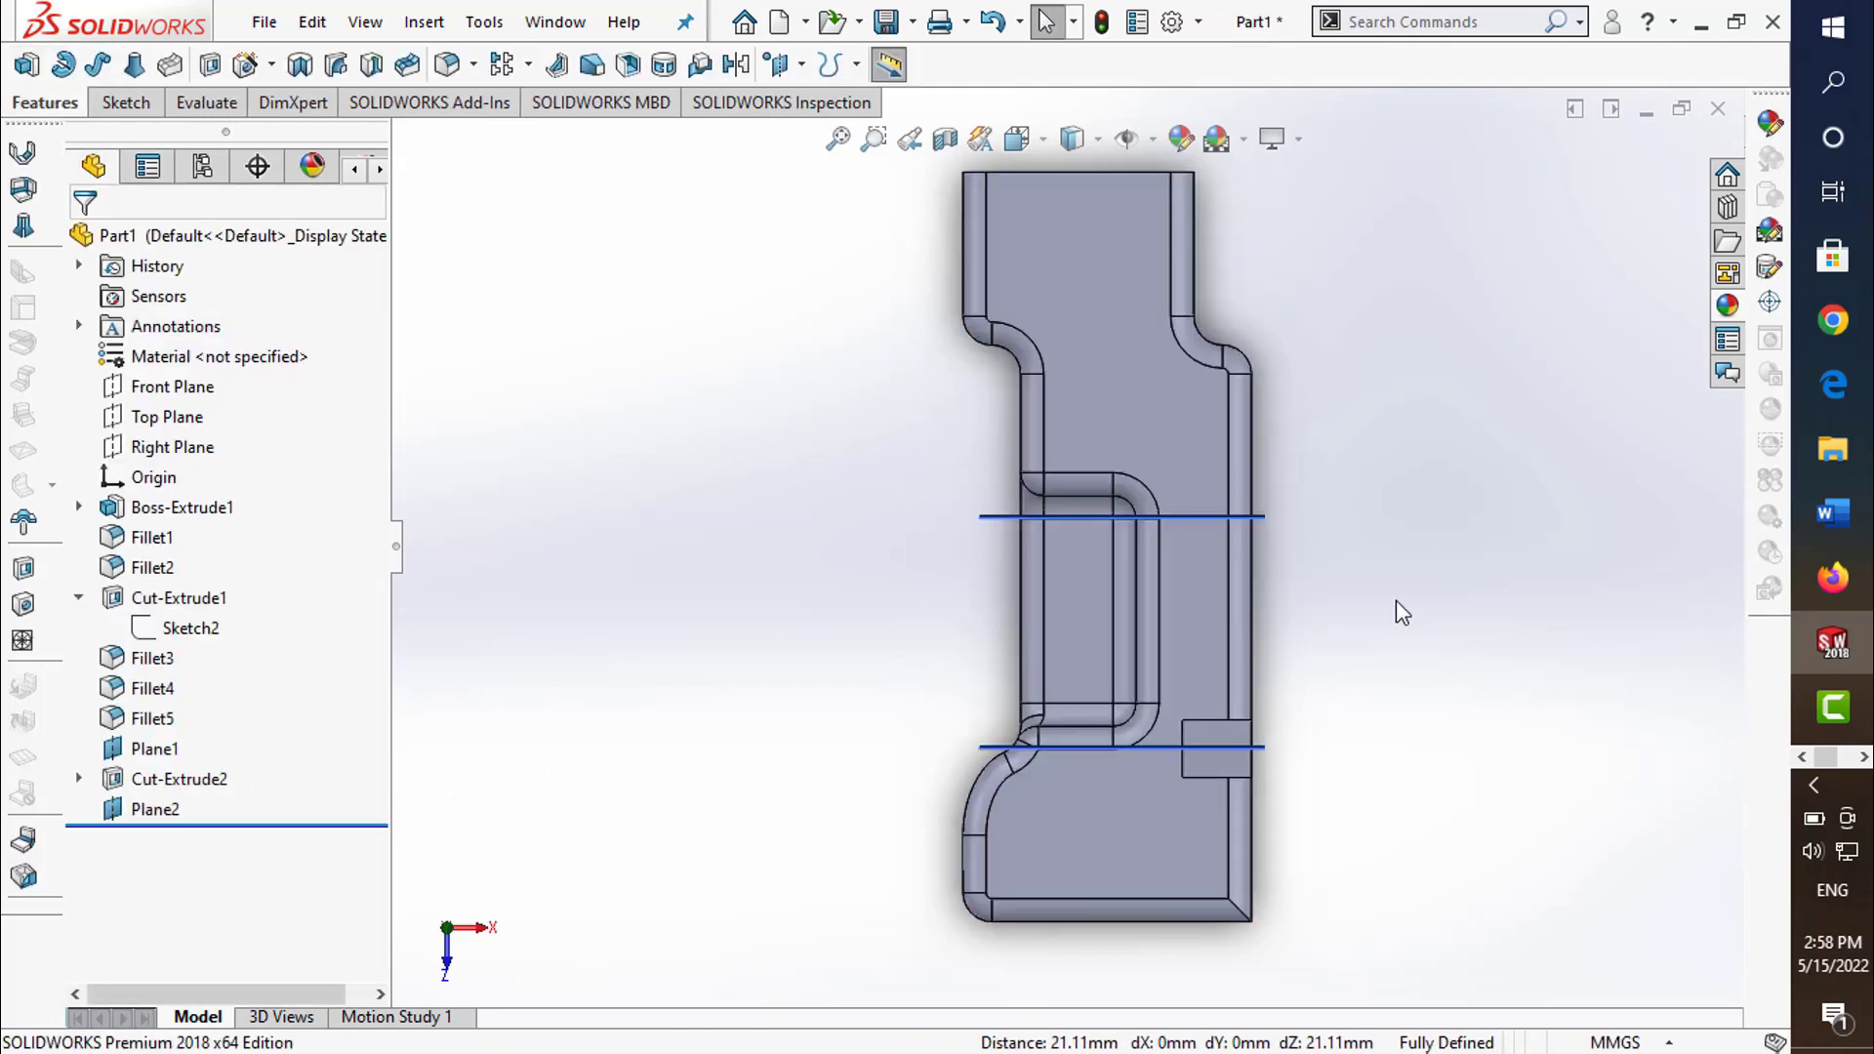
middle_drag(1403, 613, 1394, 551)
key(ctrl+5)
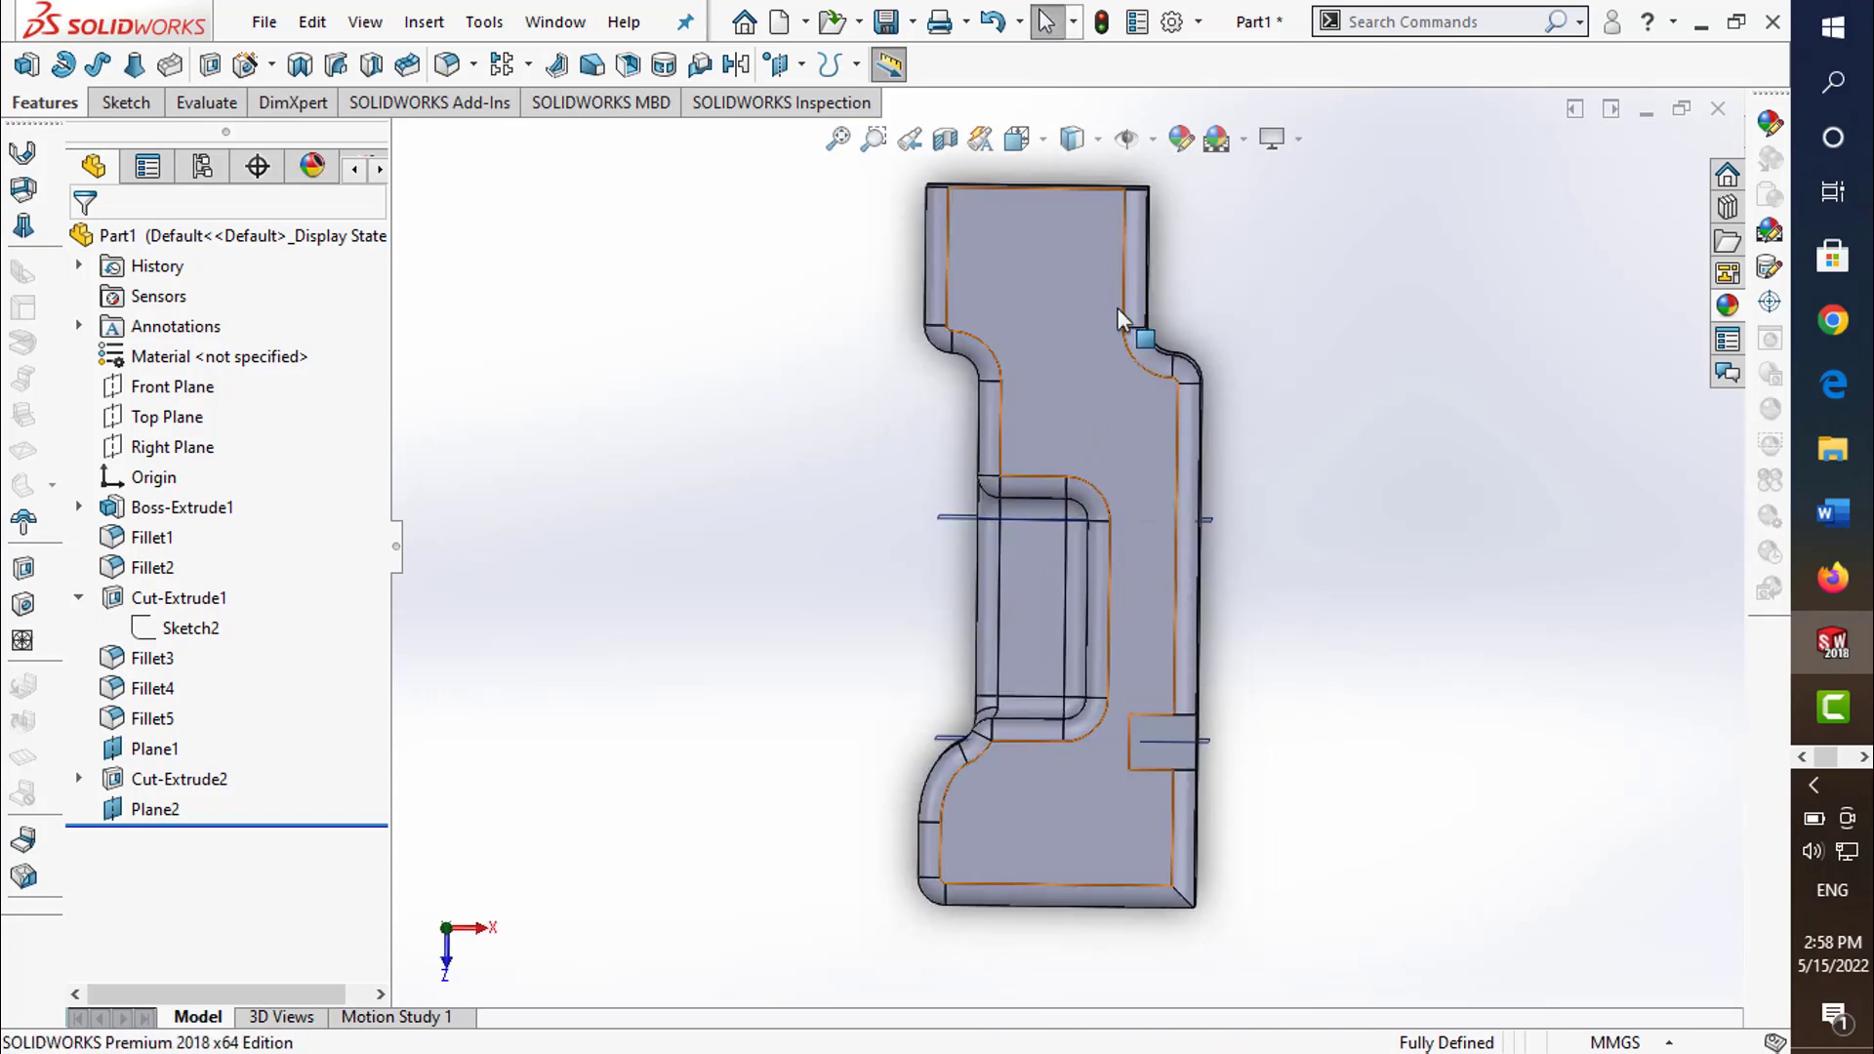
middle_drag(1397, 564, 1314, 593)
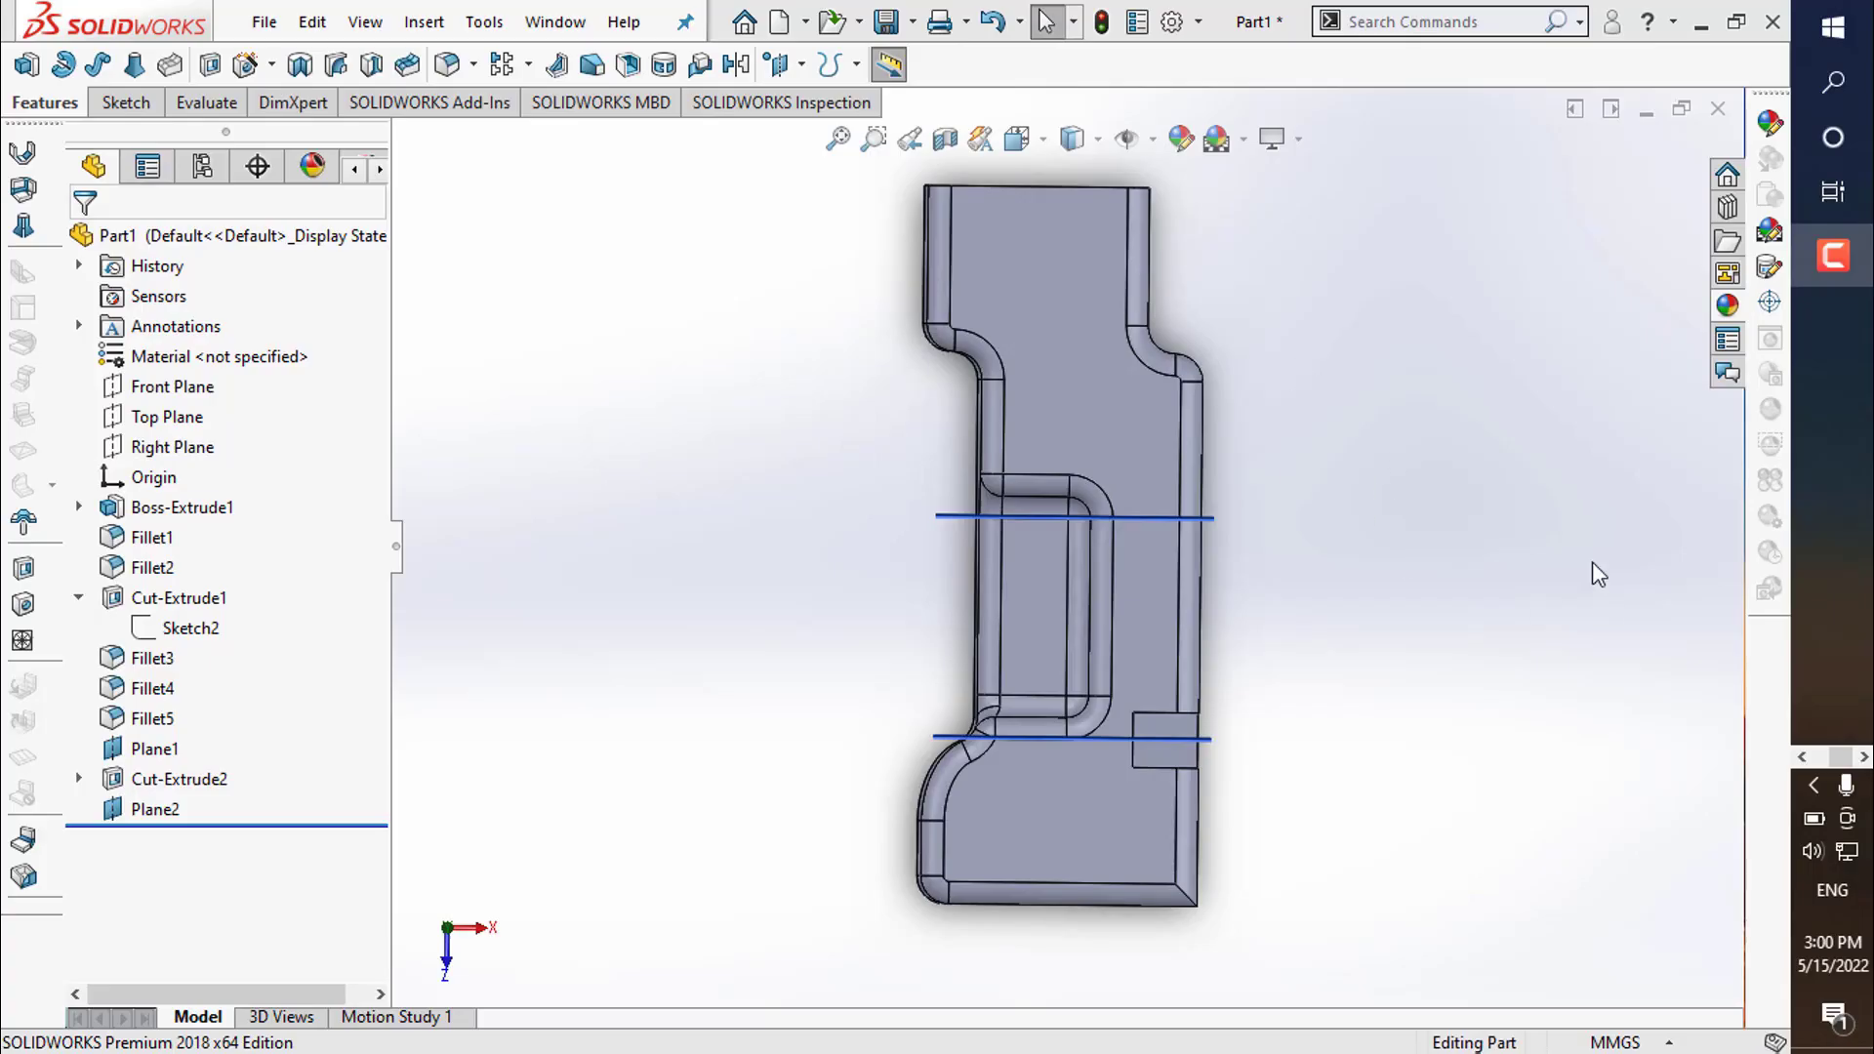
click(125, 103)
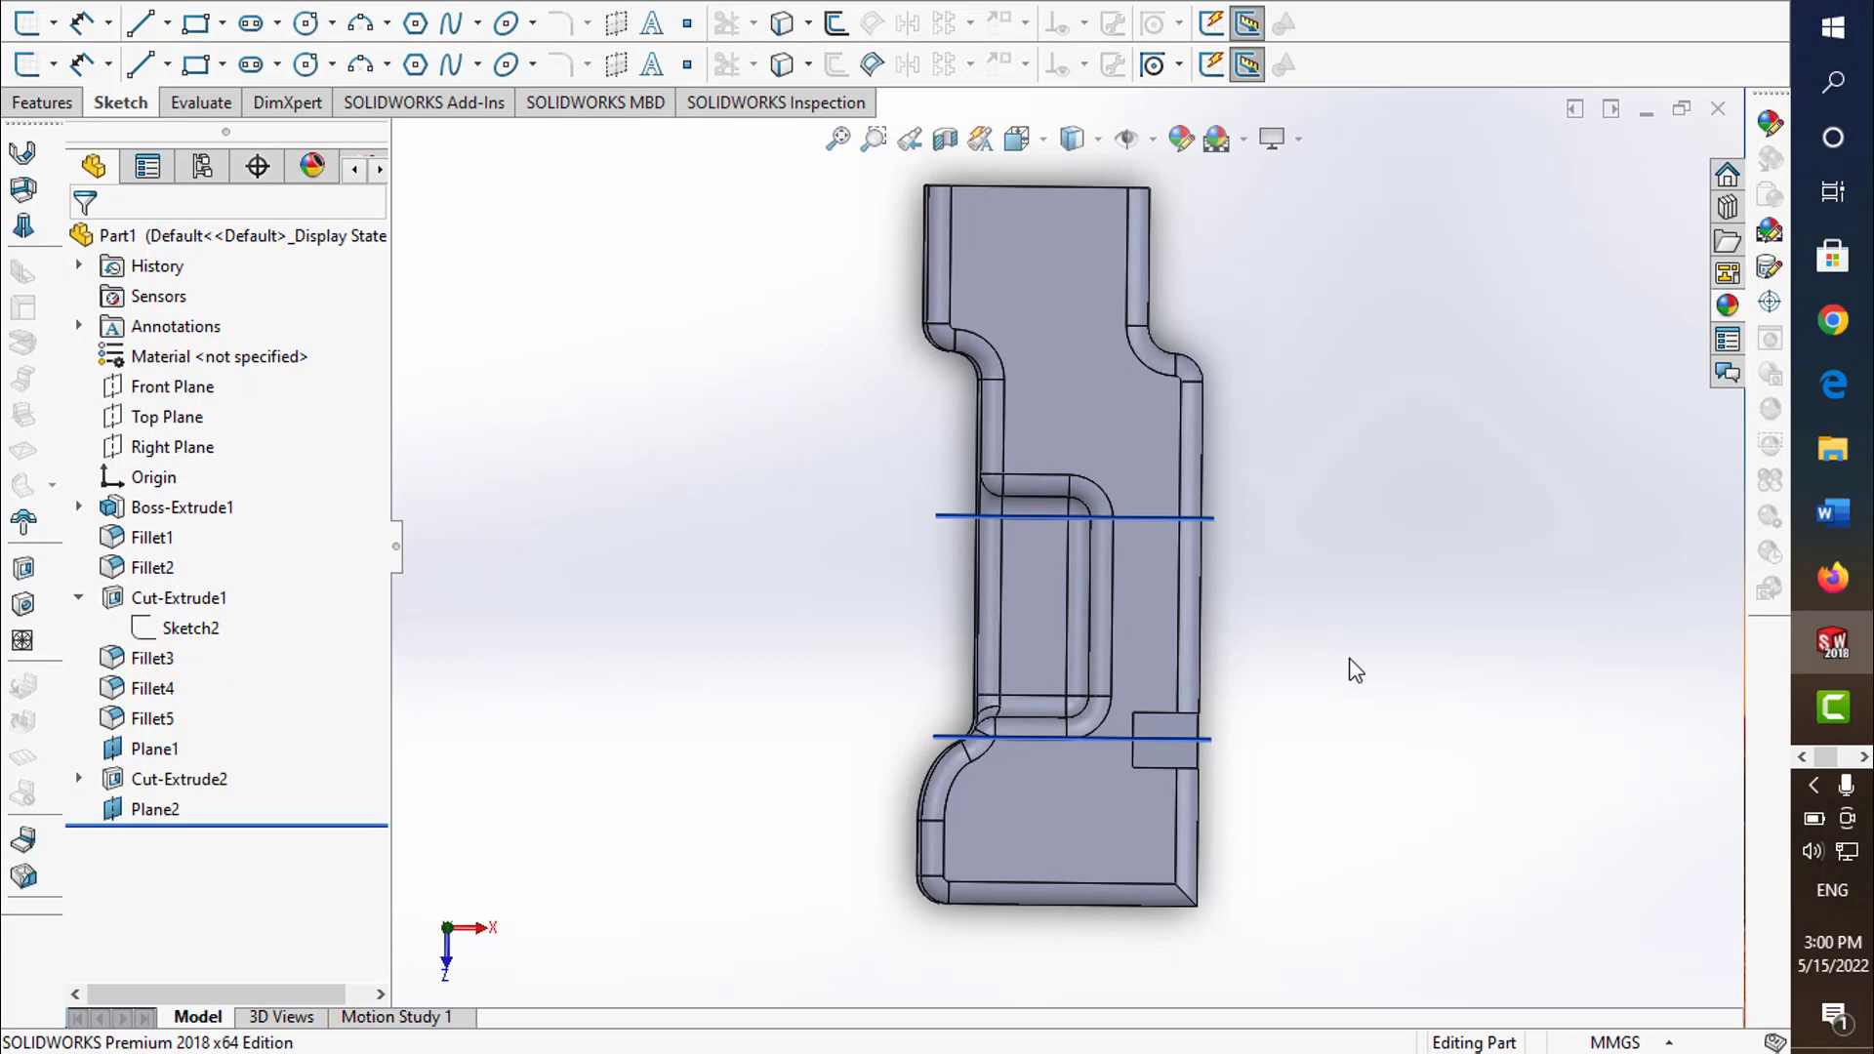
mouse_move(1346, 652)
middle_down()
mouse_move(1326, 593)
mouse_move(1266, 556)
middle_up()
click(1214, 530)
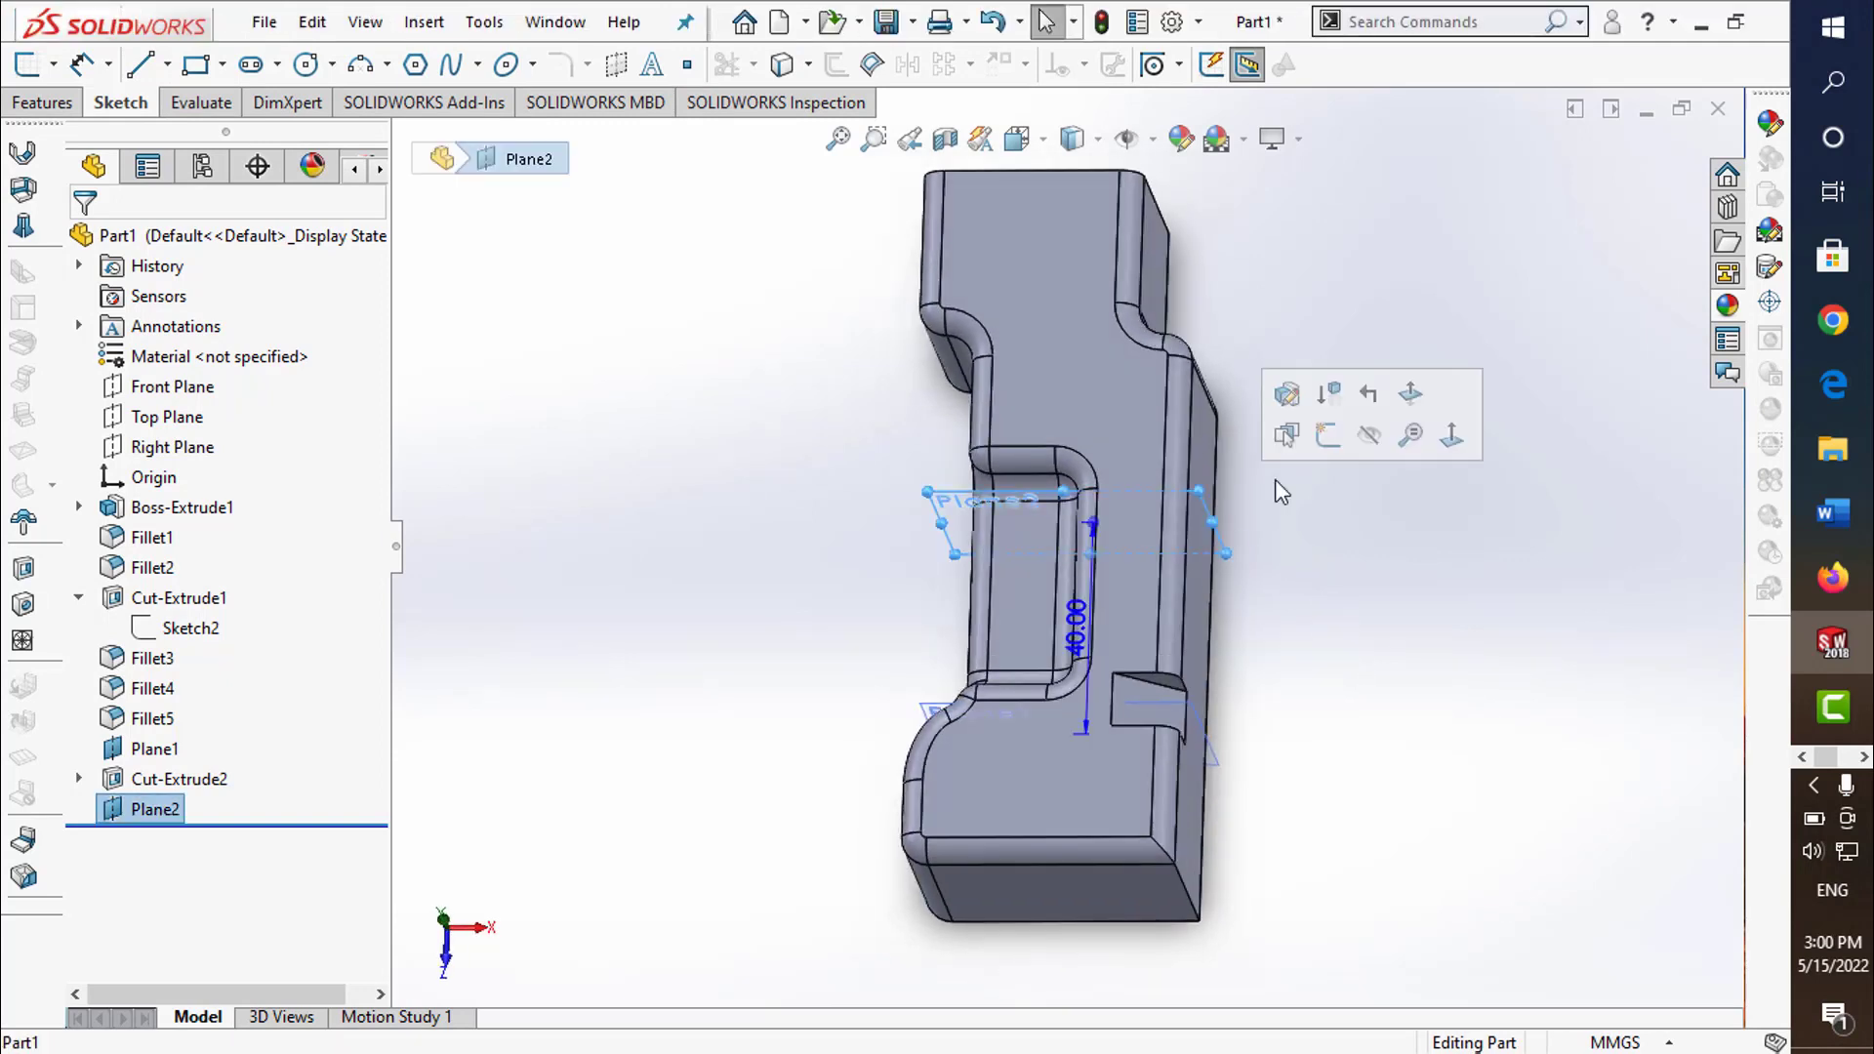
- Sketch a closed corner triangle on Plane2 along the part's top edge
click(27, 64)
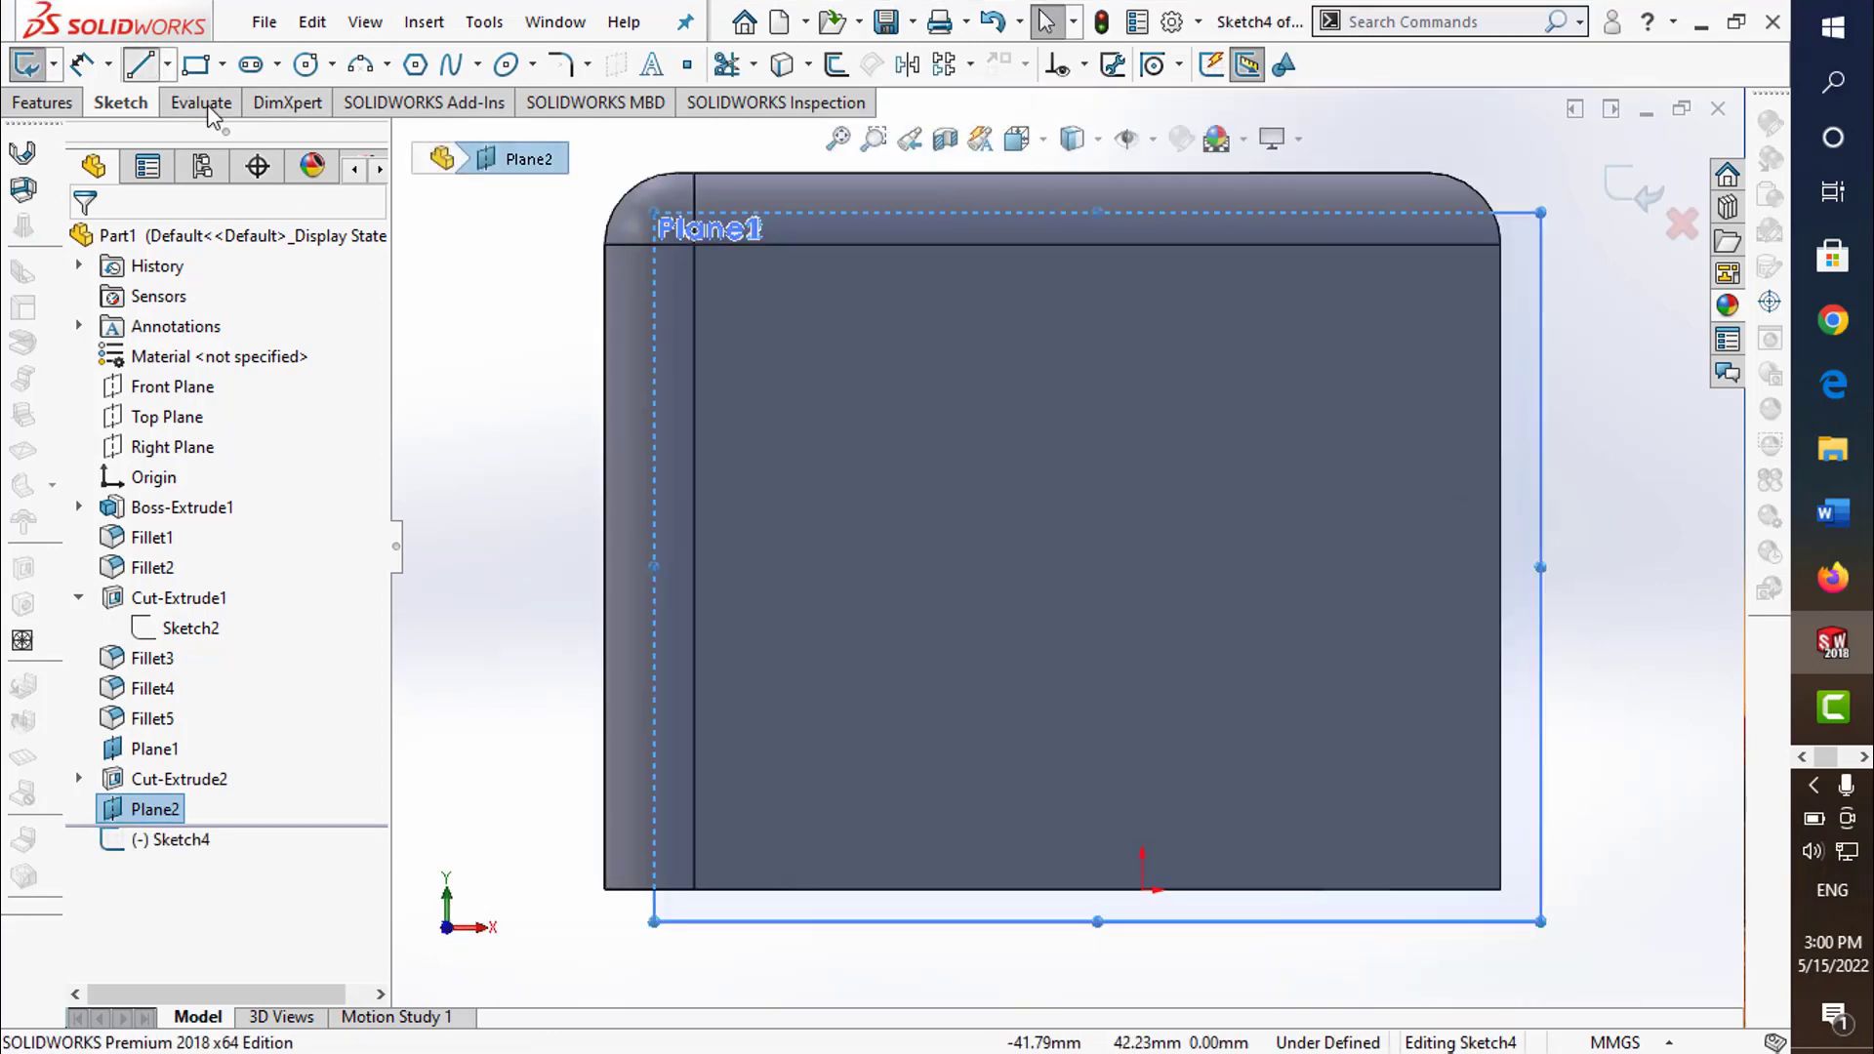
key(l)
click(1304, 175)
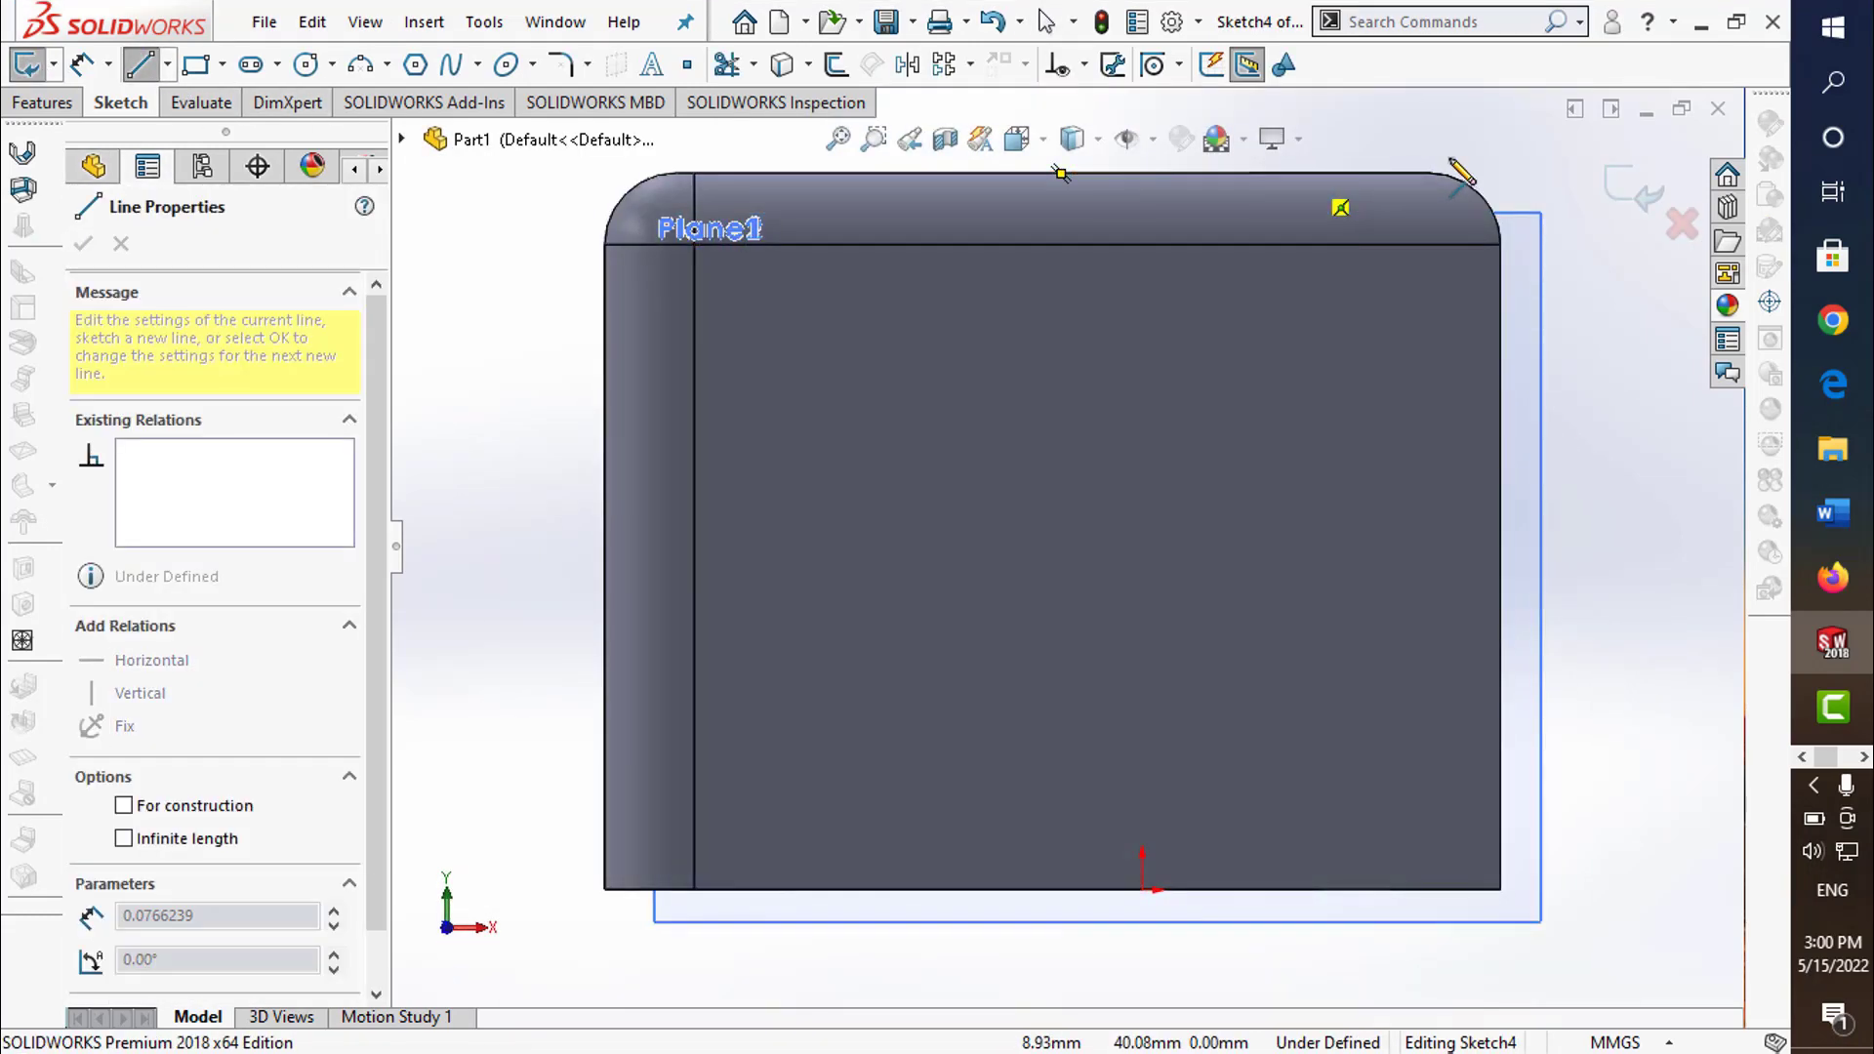
click(1511, 173)
click(1511, 392)
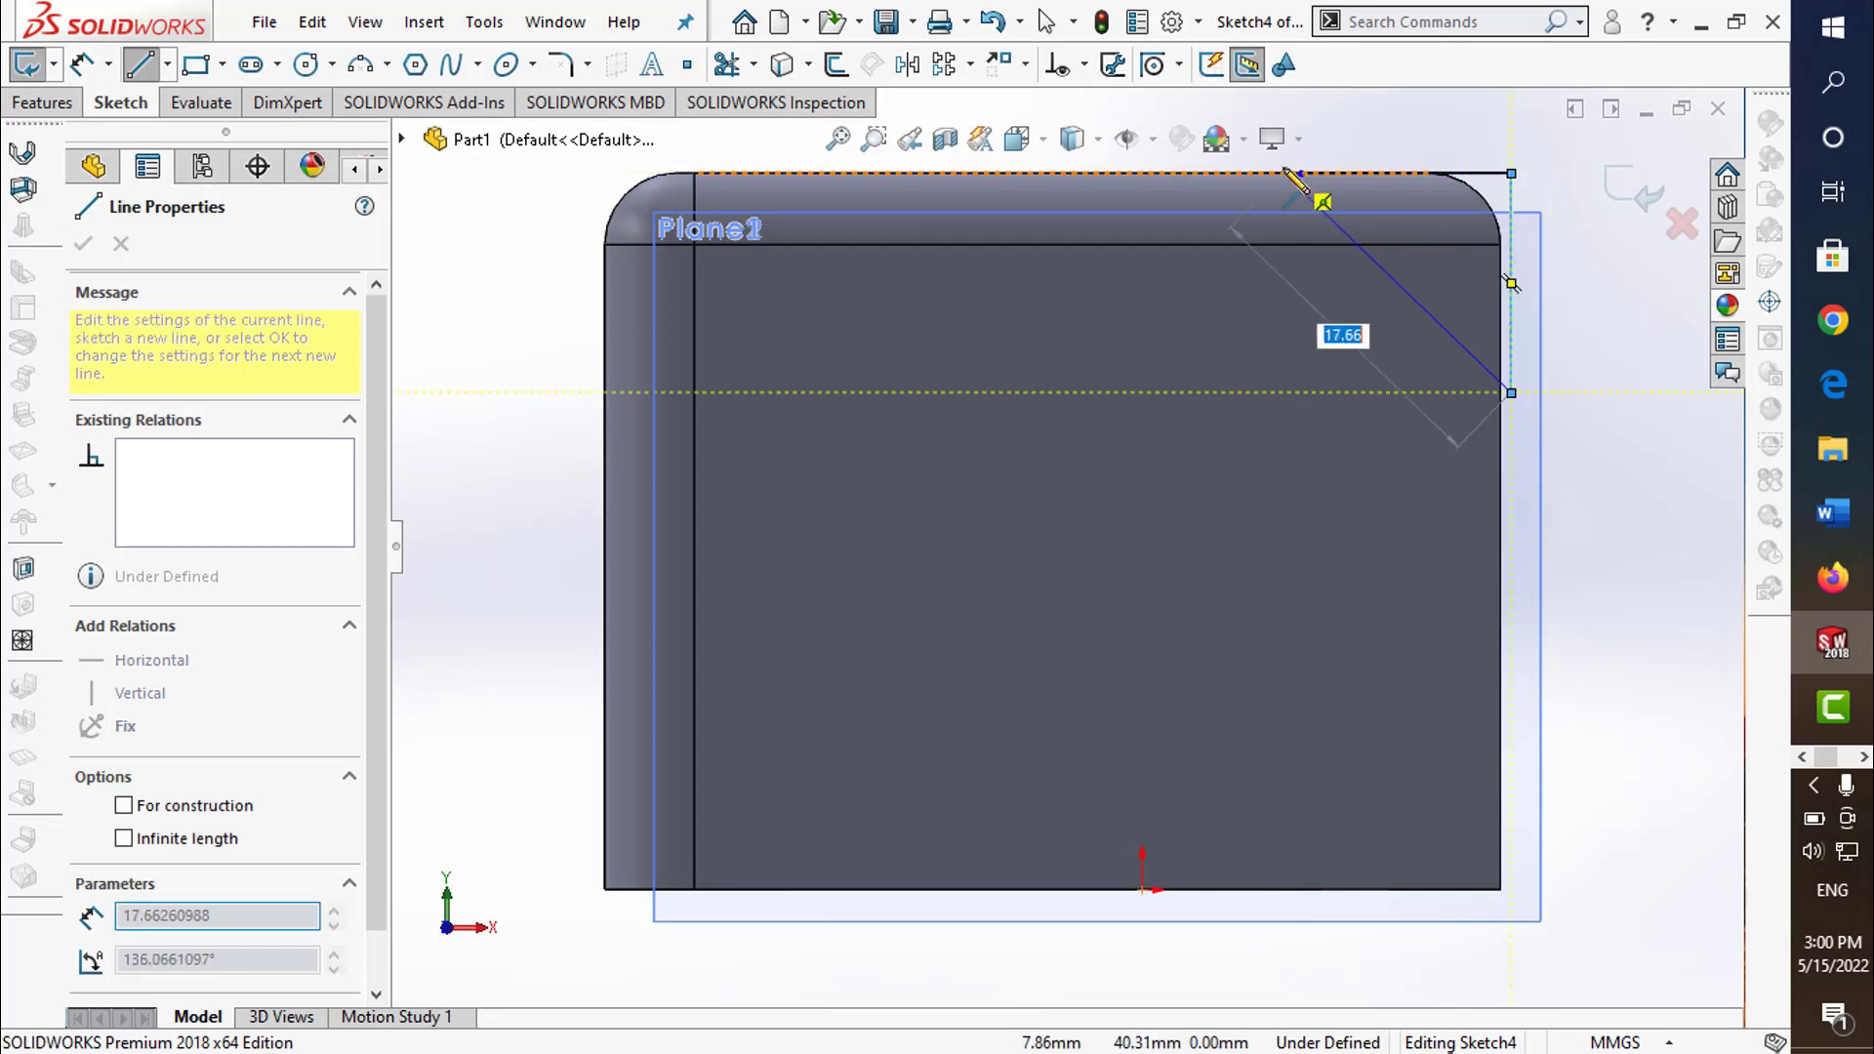
click(1301, 174)
key(Escape)
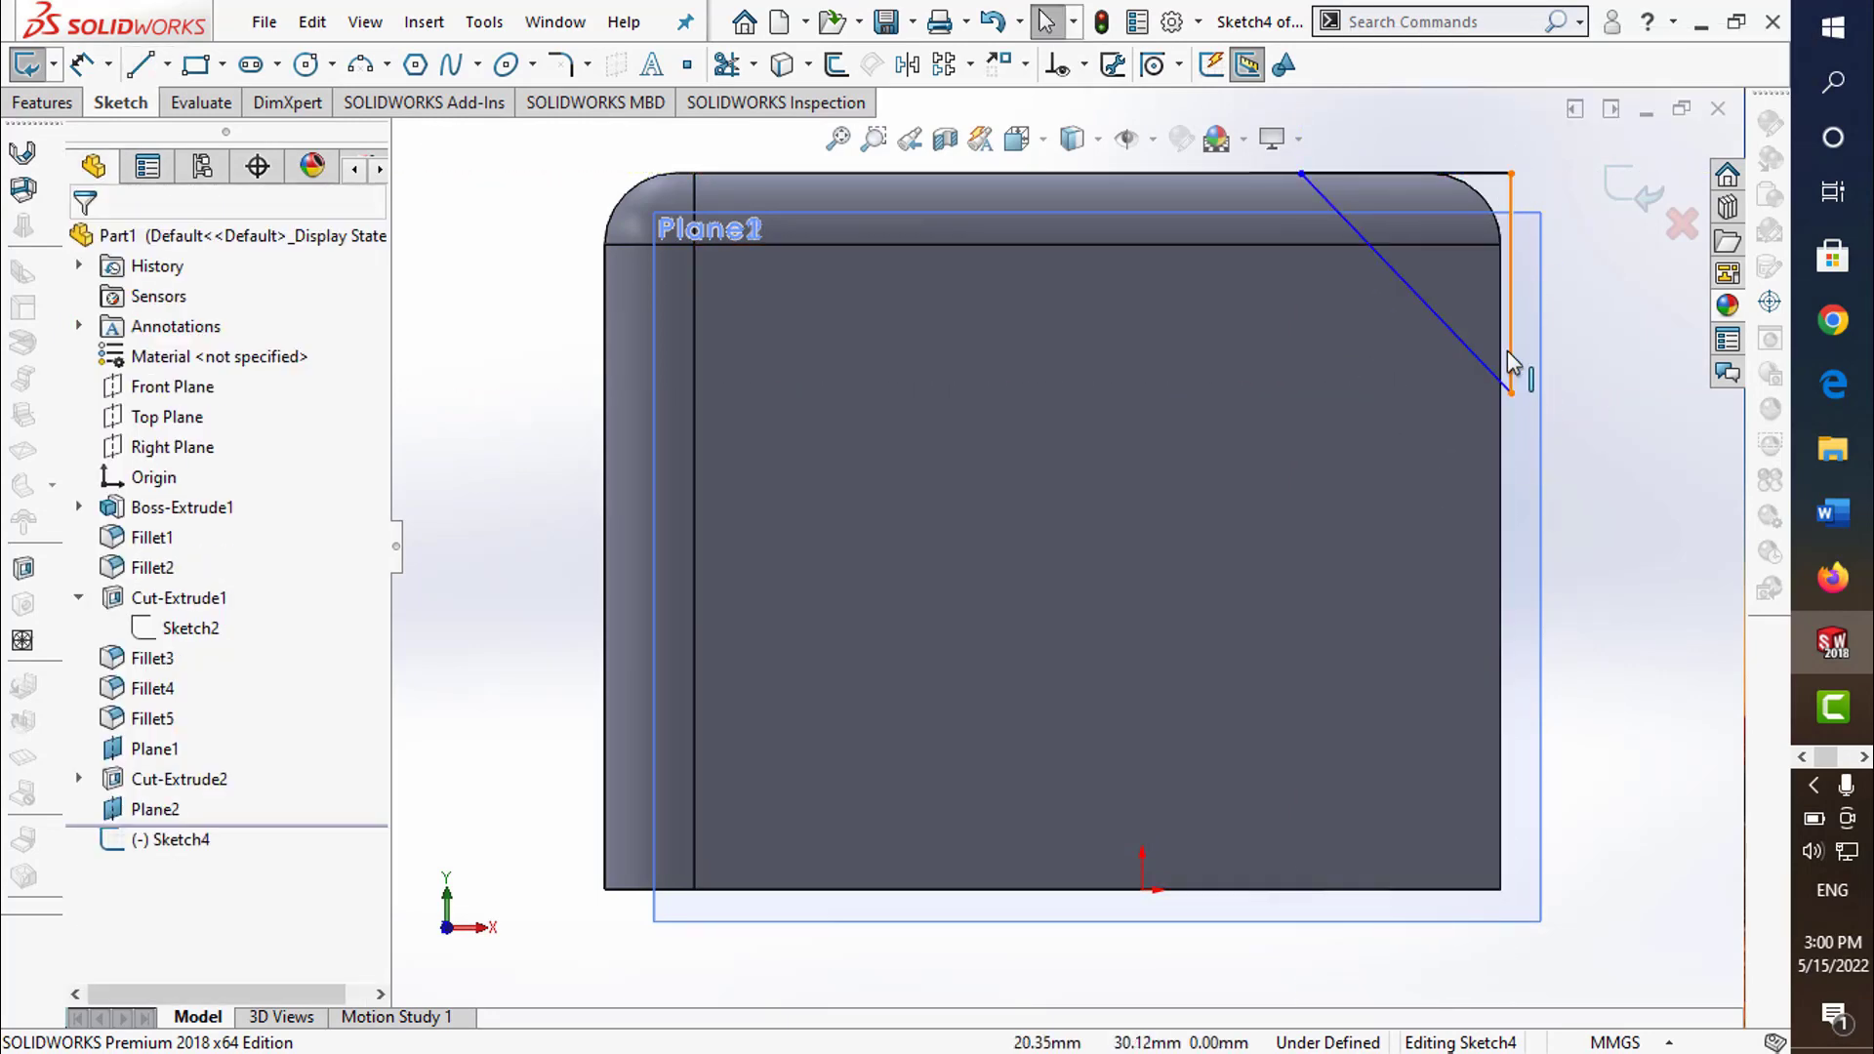
- Make the vertical leg collinear with the part's right edge and dimension it 12 mm
click(1512, 371)
ctrl+click(1503, 508)
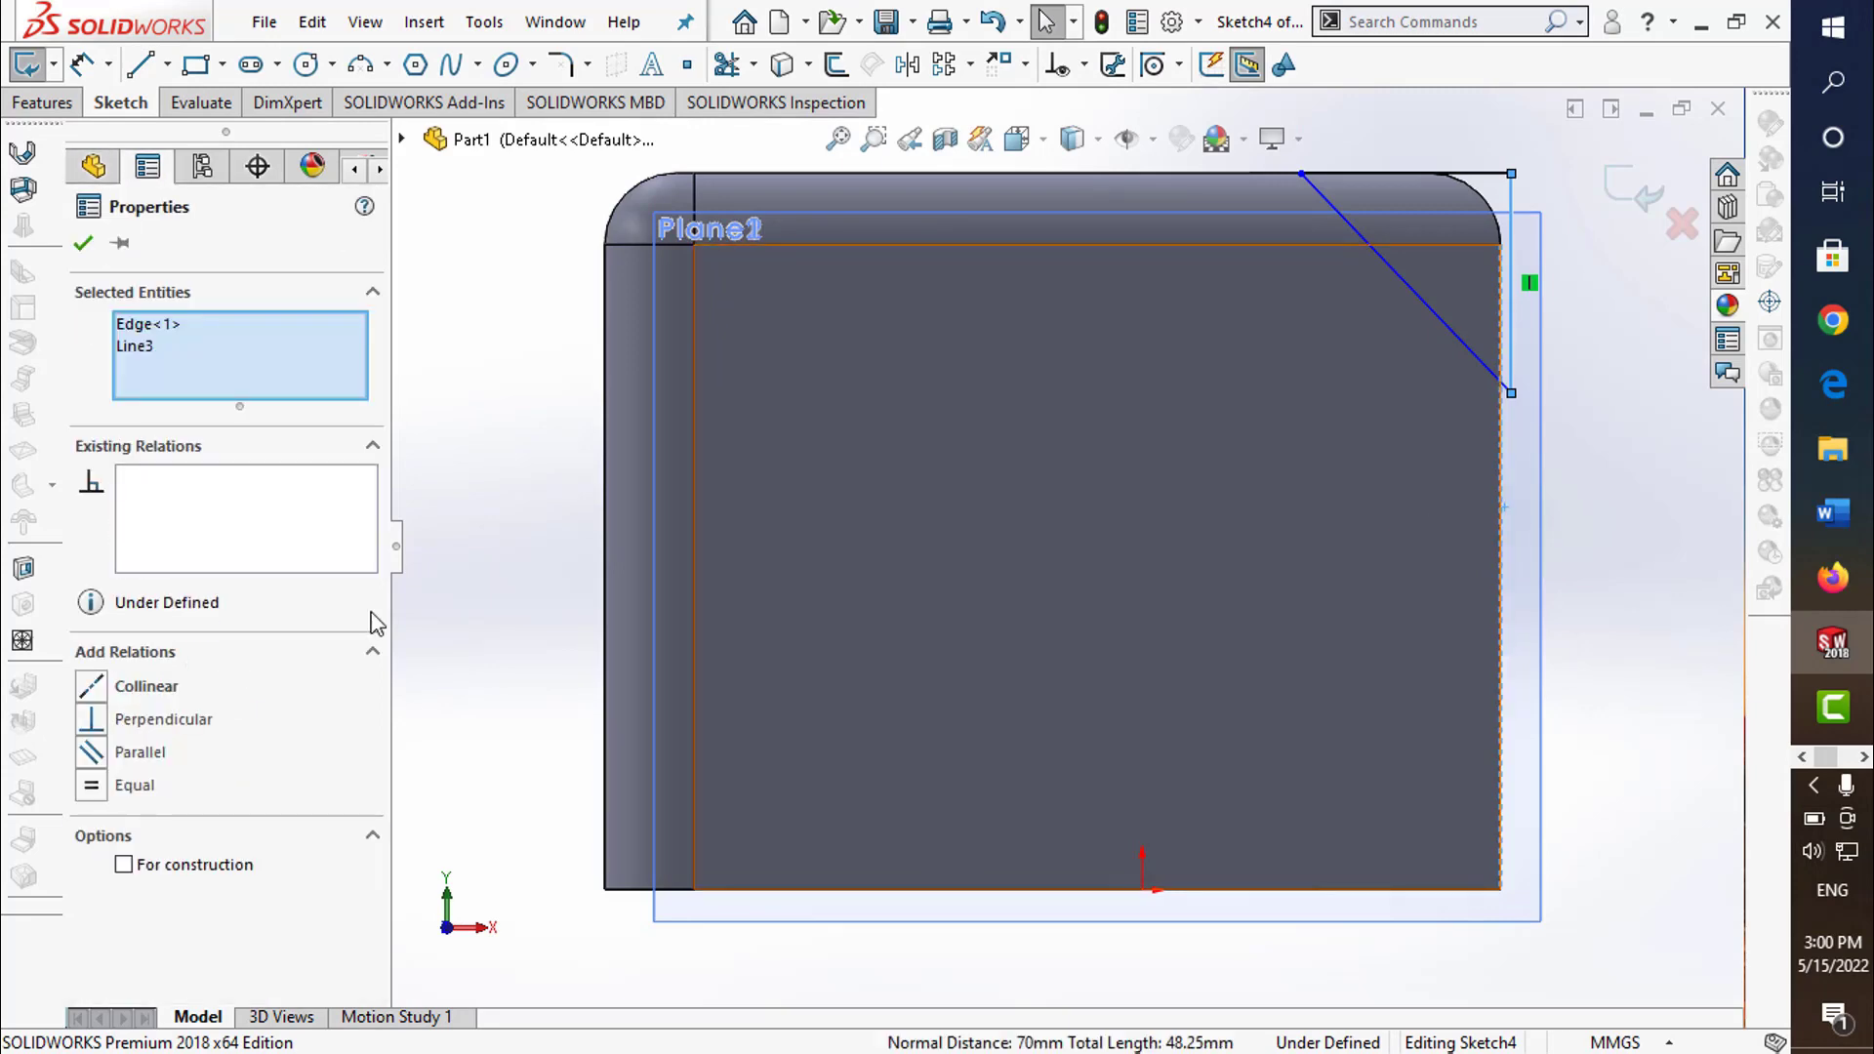
click(91, 682)
click(1610, 546)
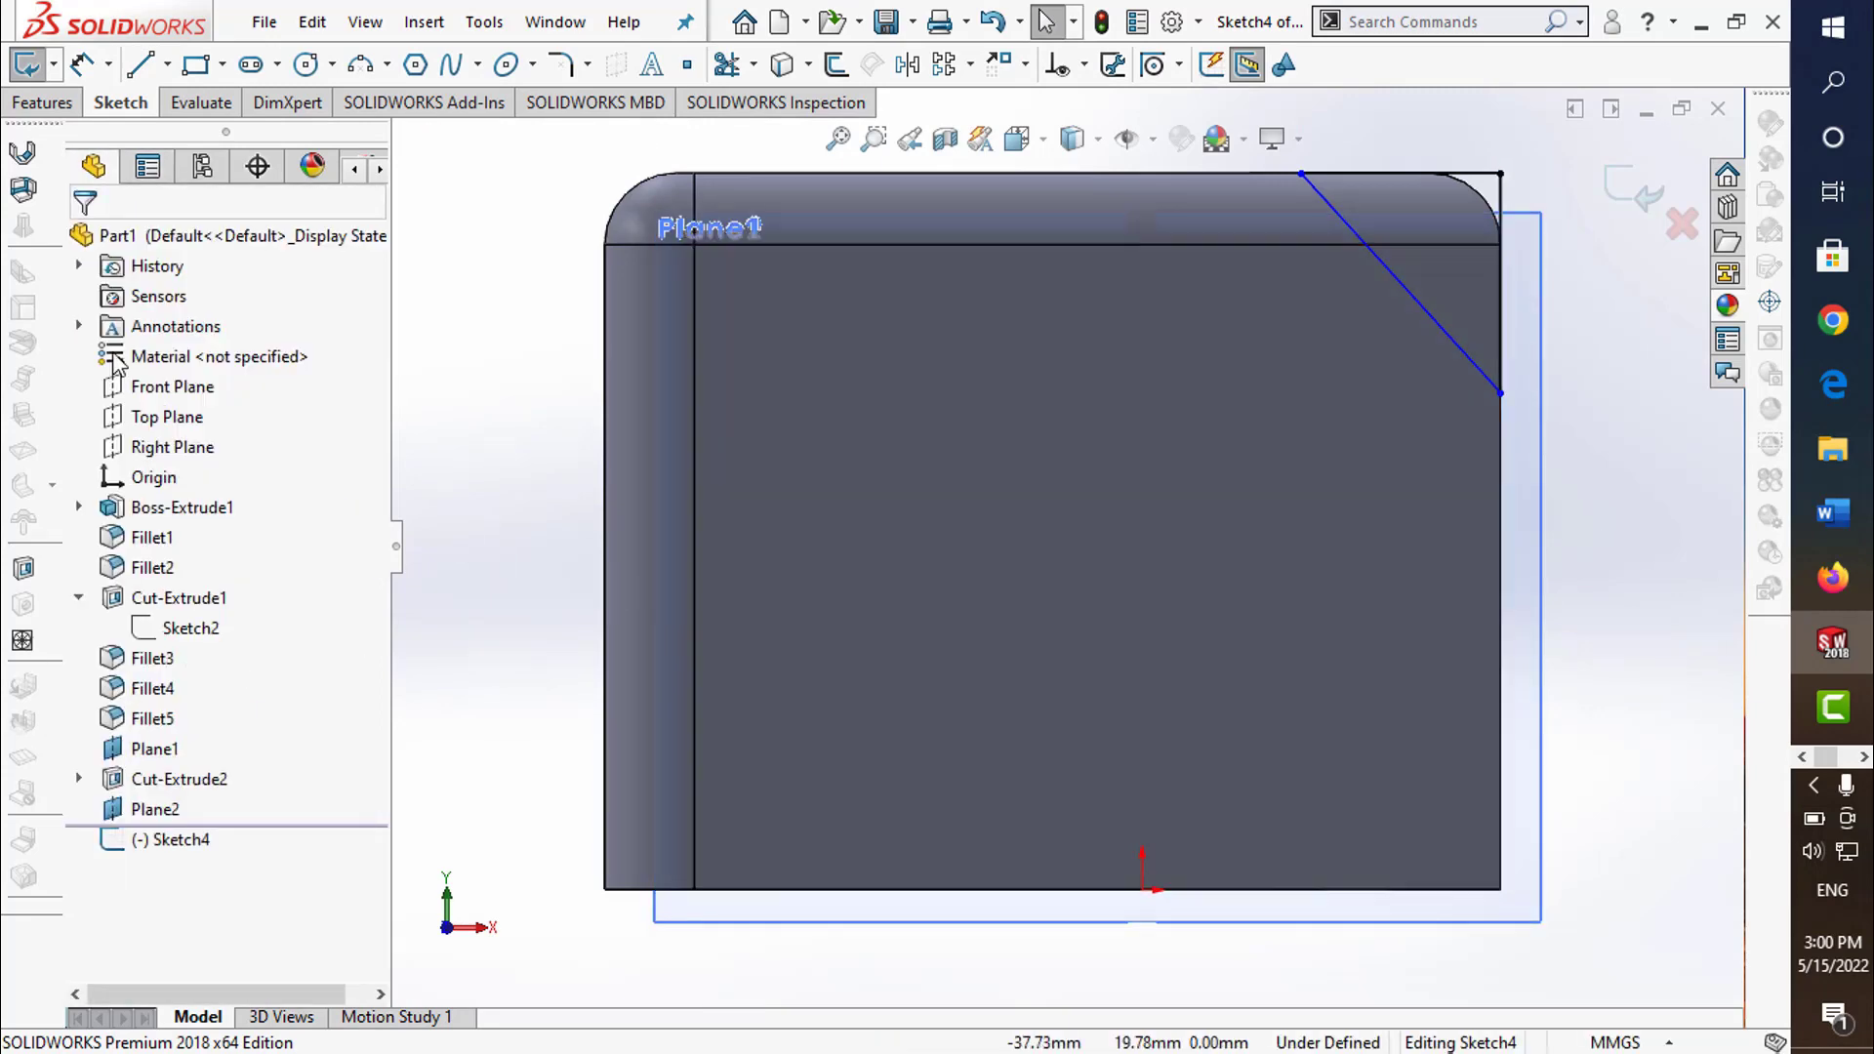
click(82, 64)
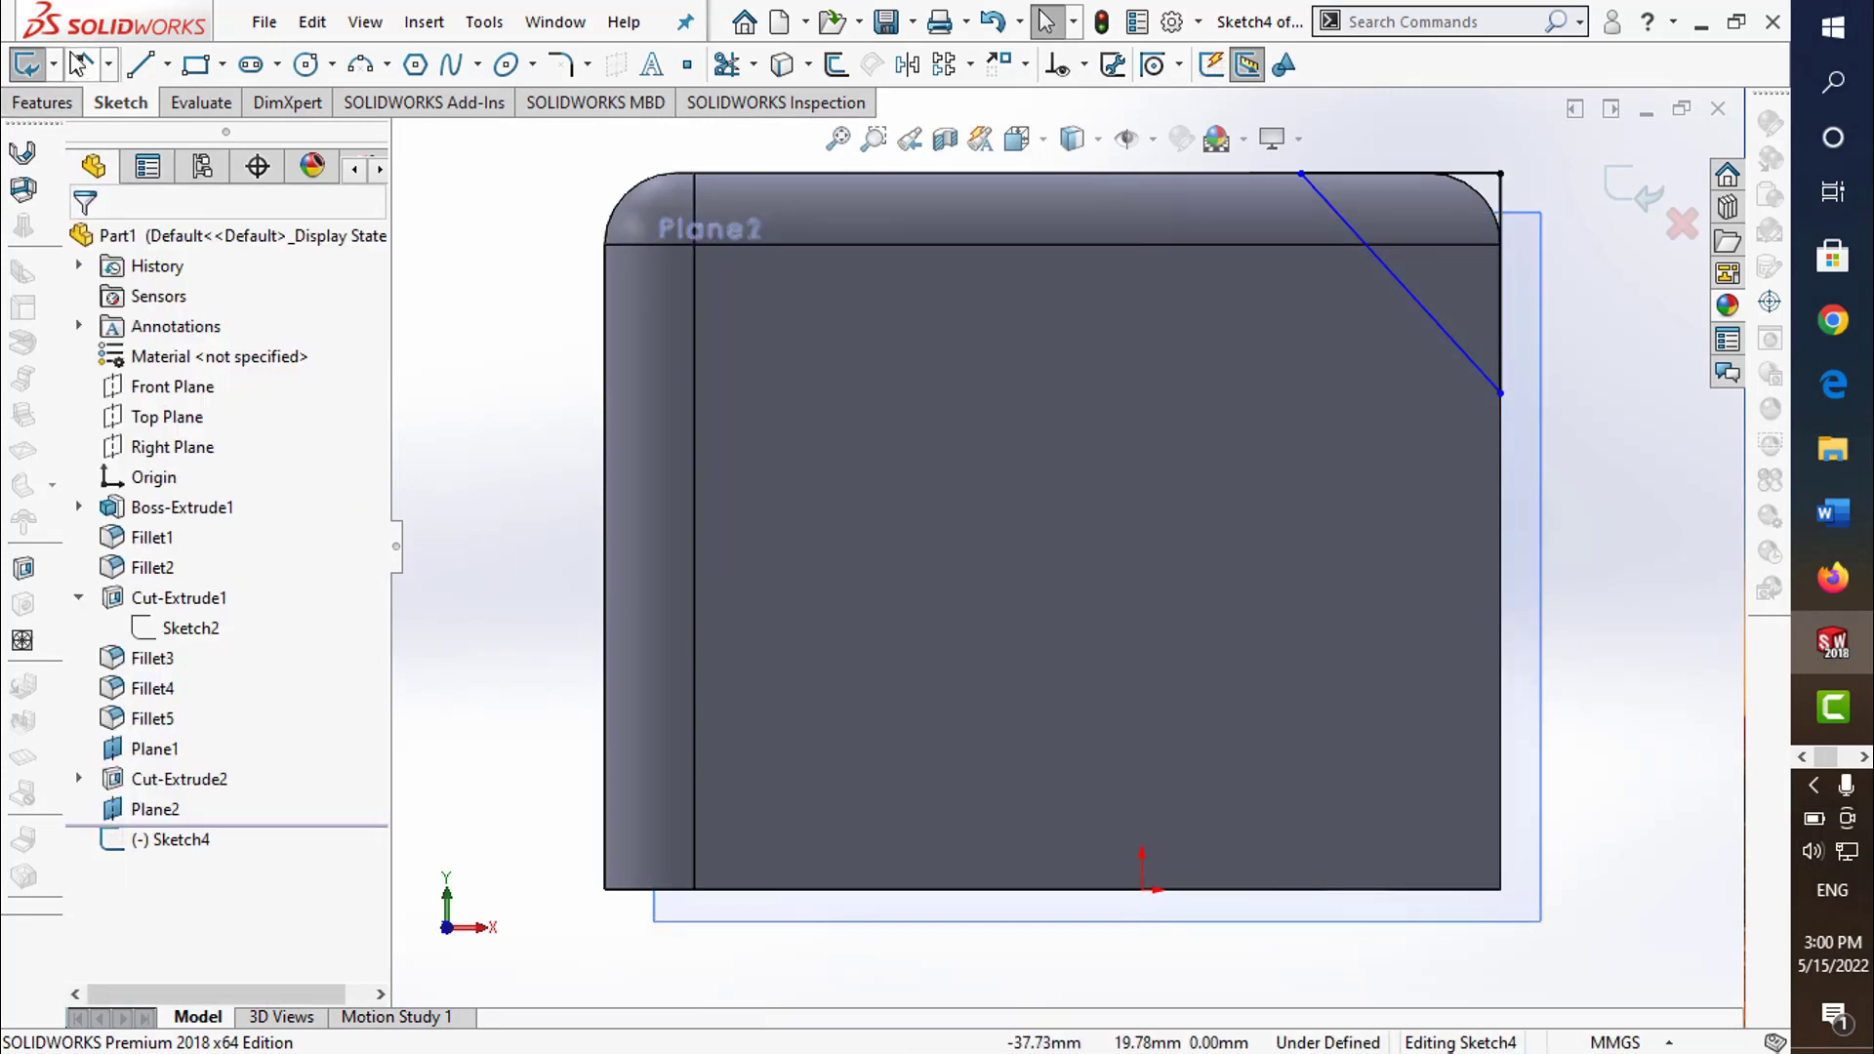
click(1509, 357)
click(1573, 353)
text(12)
key(Return)
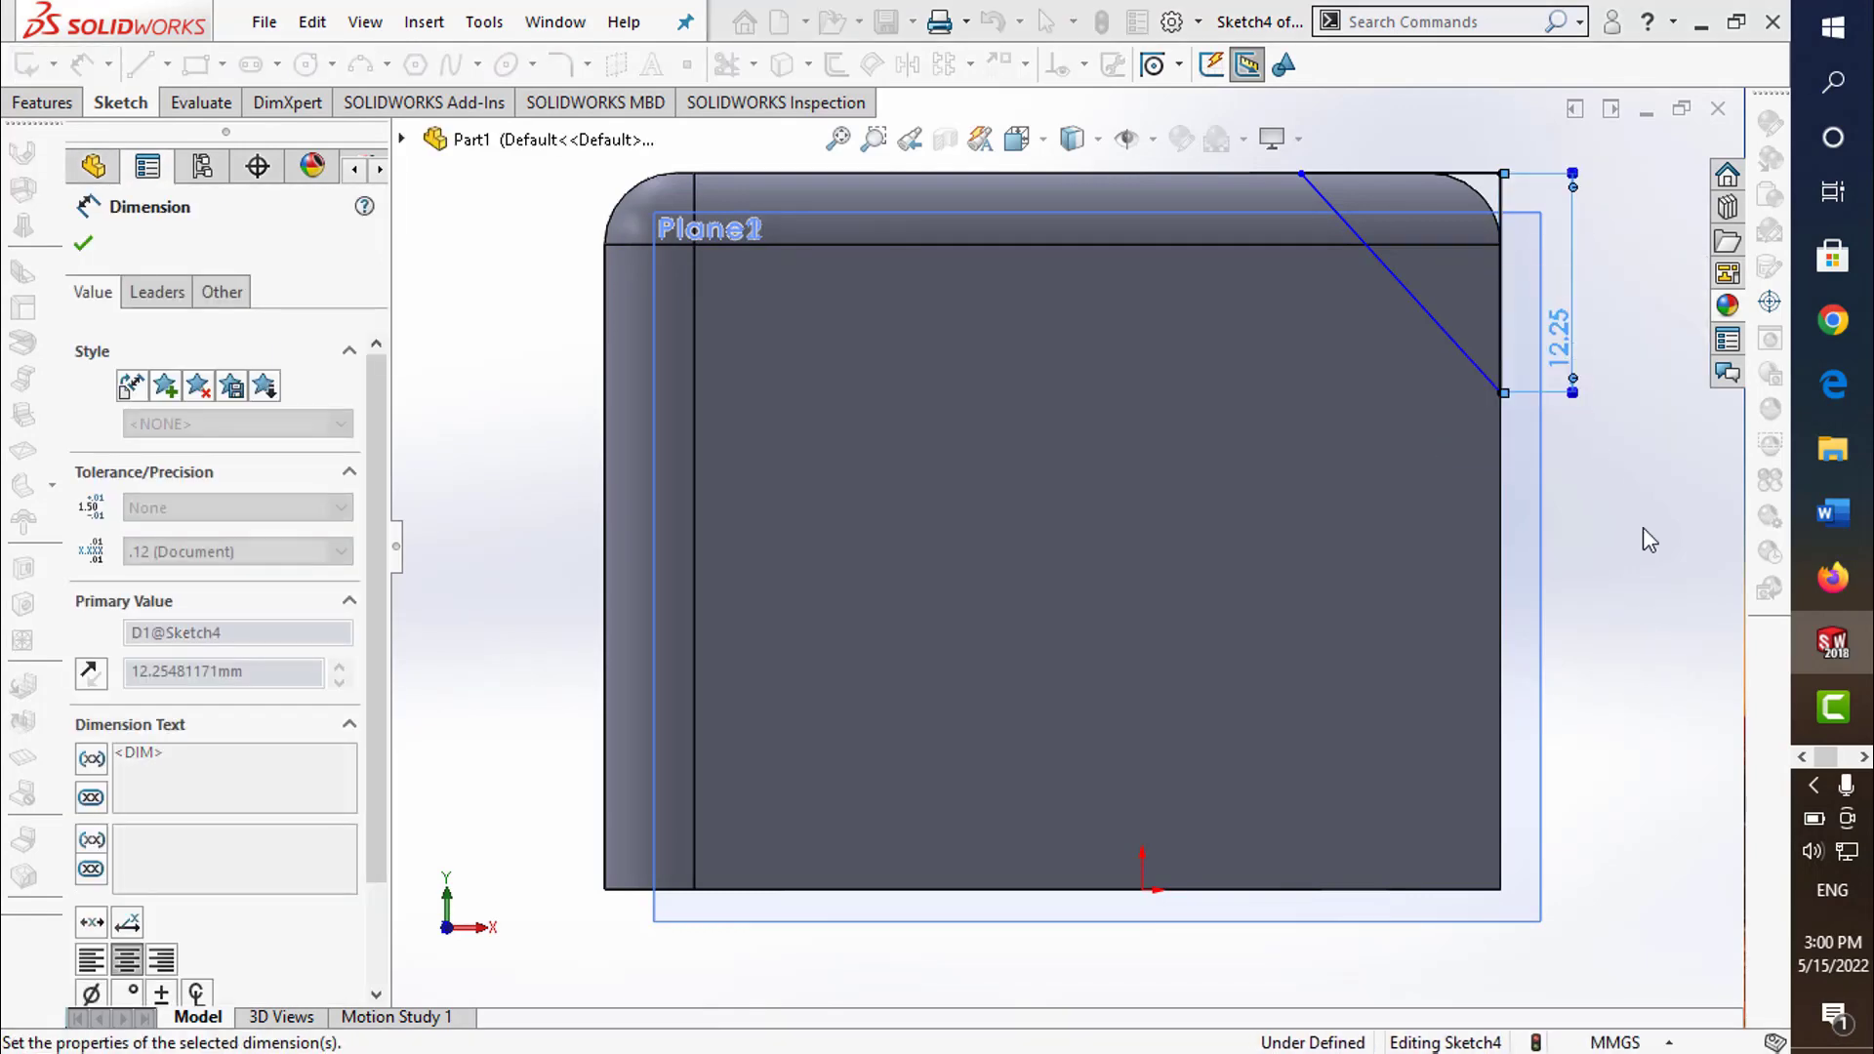
key(Escape)
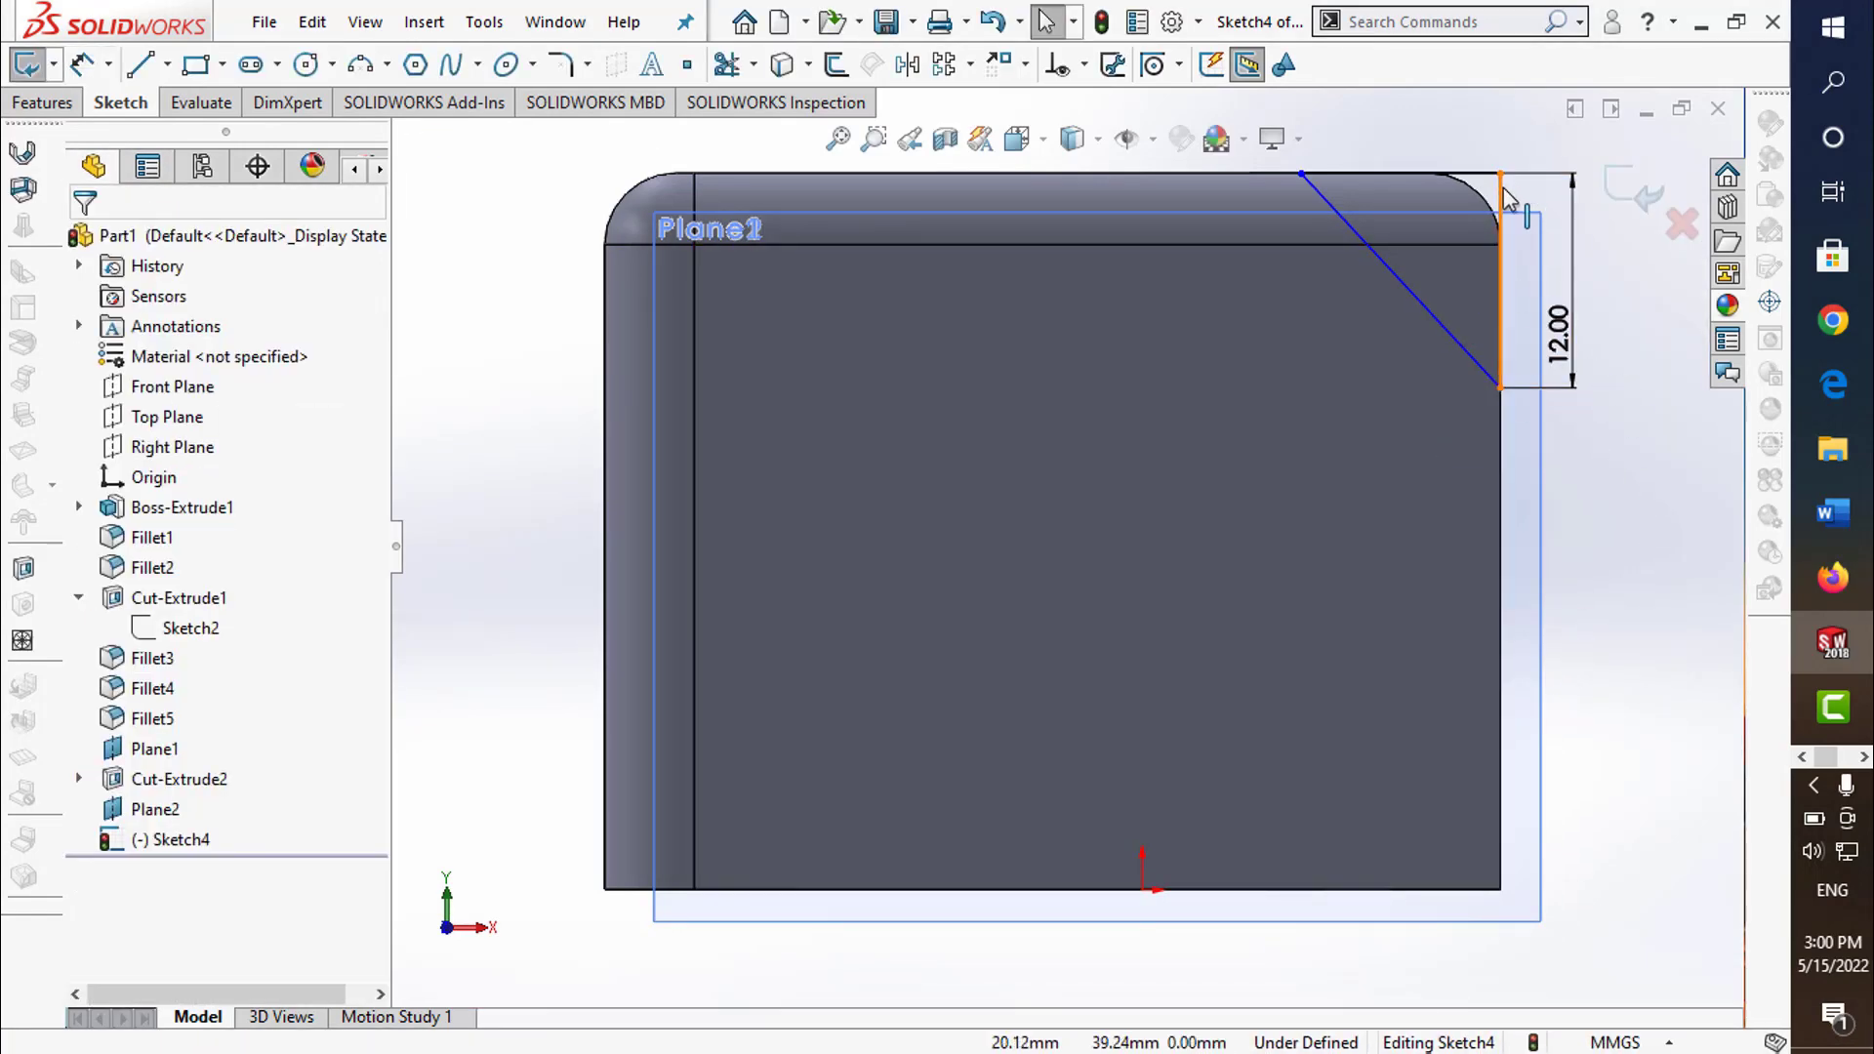
- Make both triangle legs equal, then start an Extruded Cut from the sketch
click(1500, 224)
ctrl+click(1401, 281)
click(117, 849)
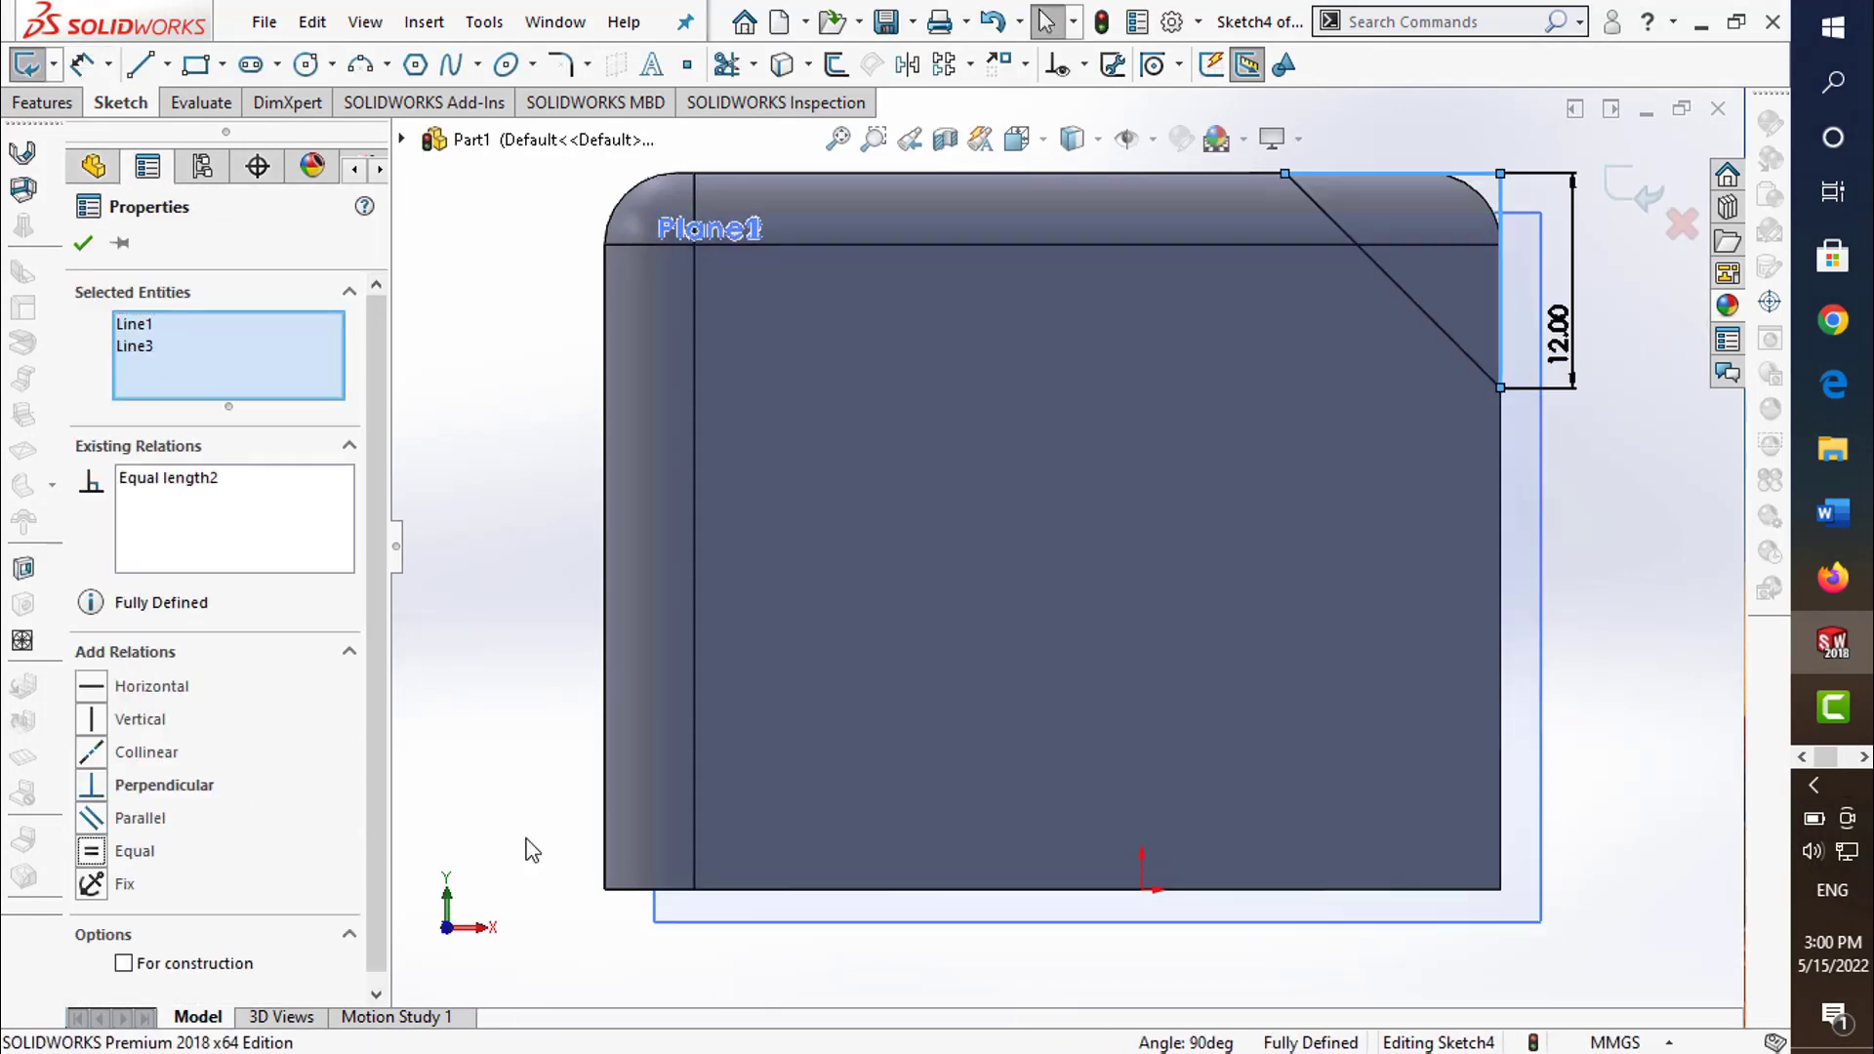
click(1652, 694)
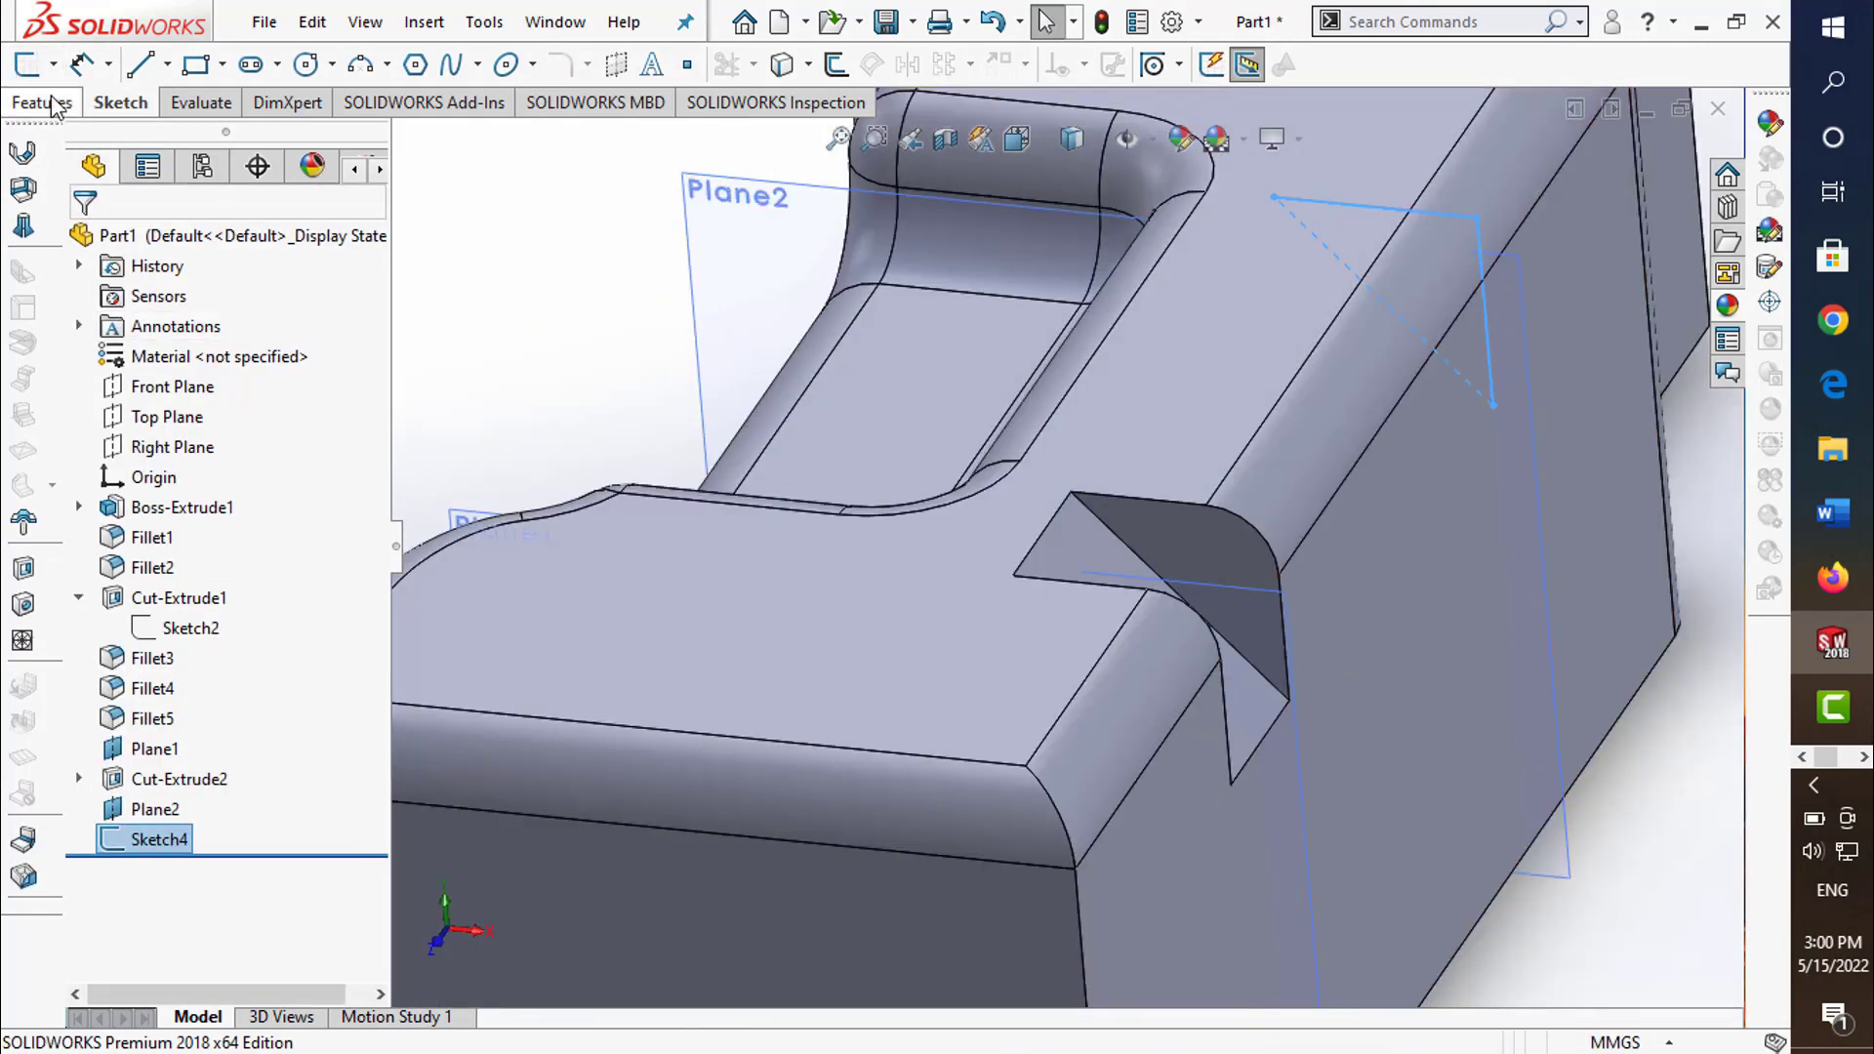
click(54, 104)
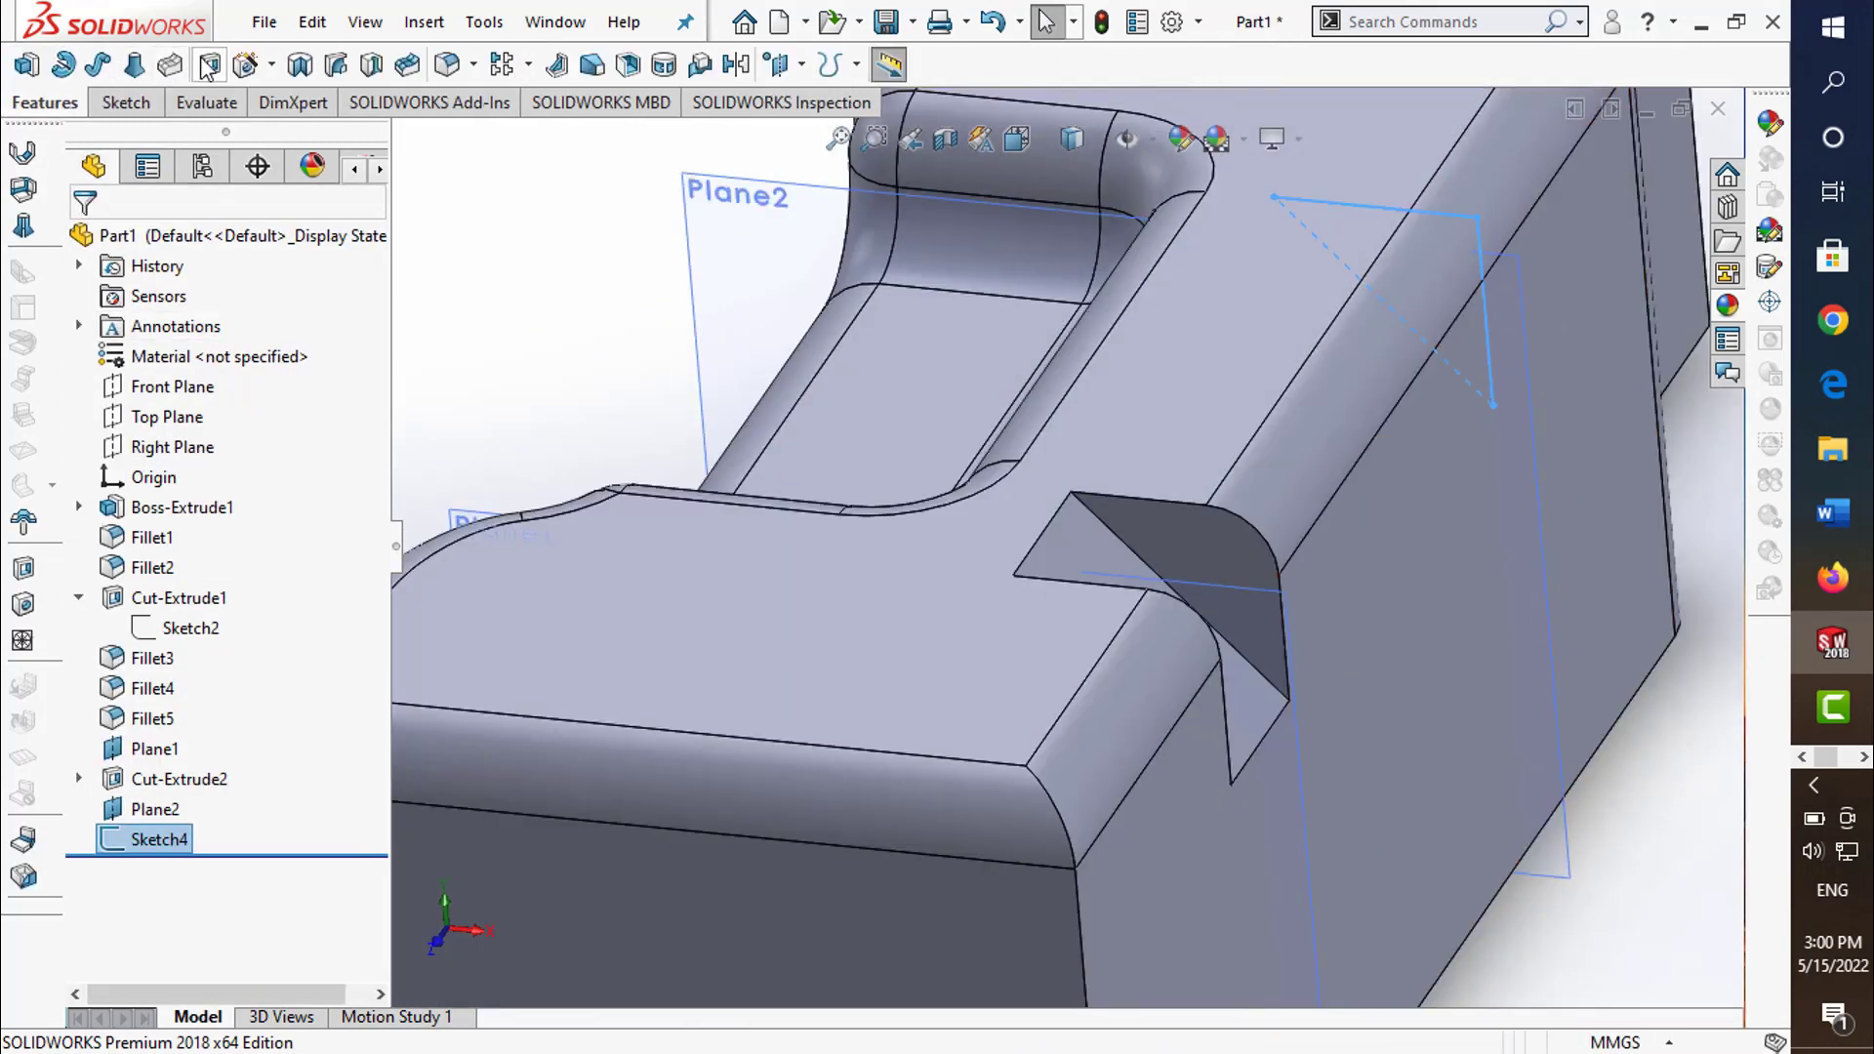
click(210, 65)
scroll(1298, 401, down, 2)
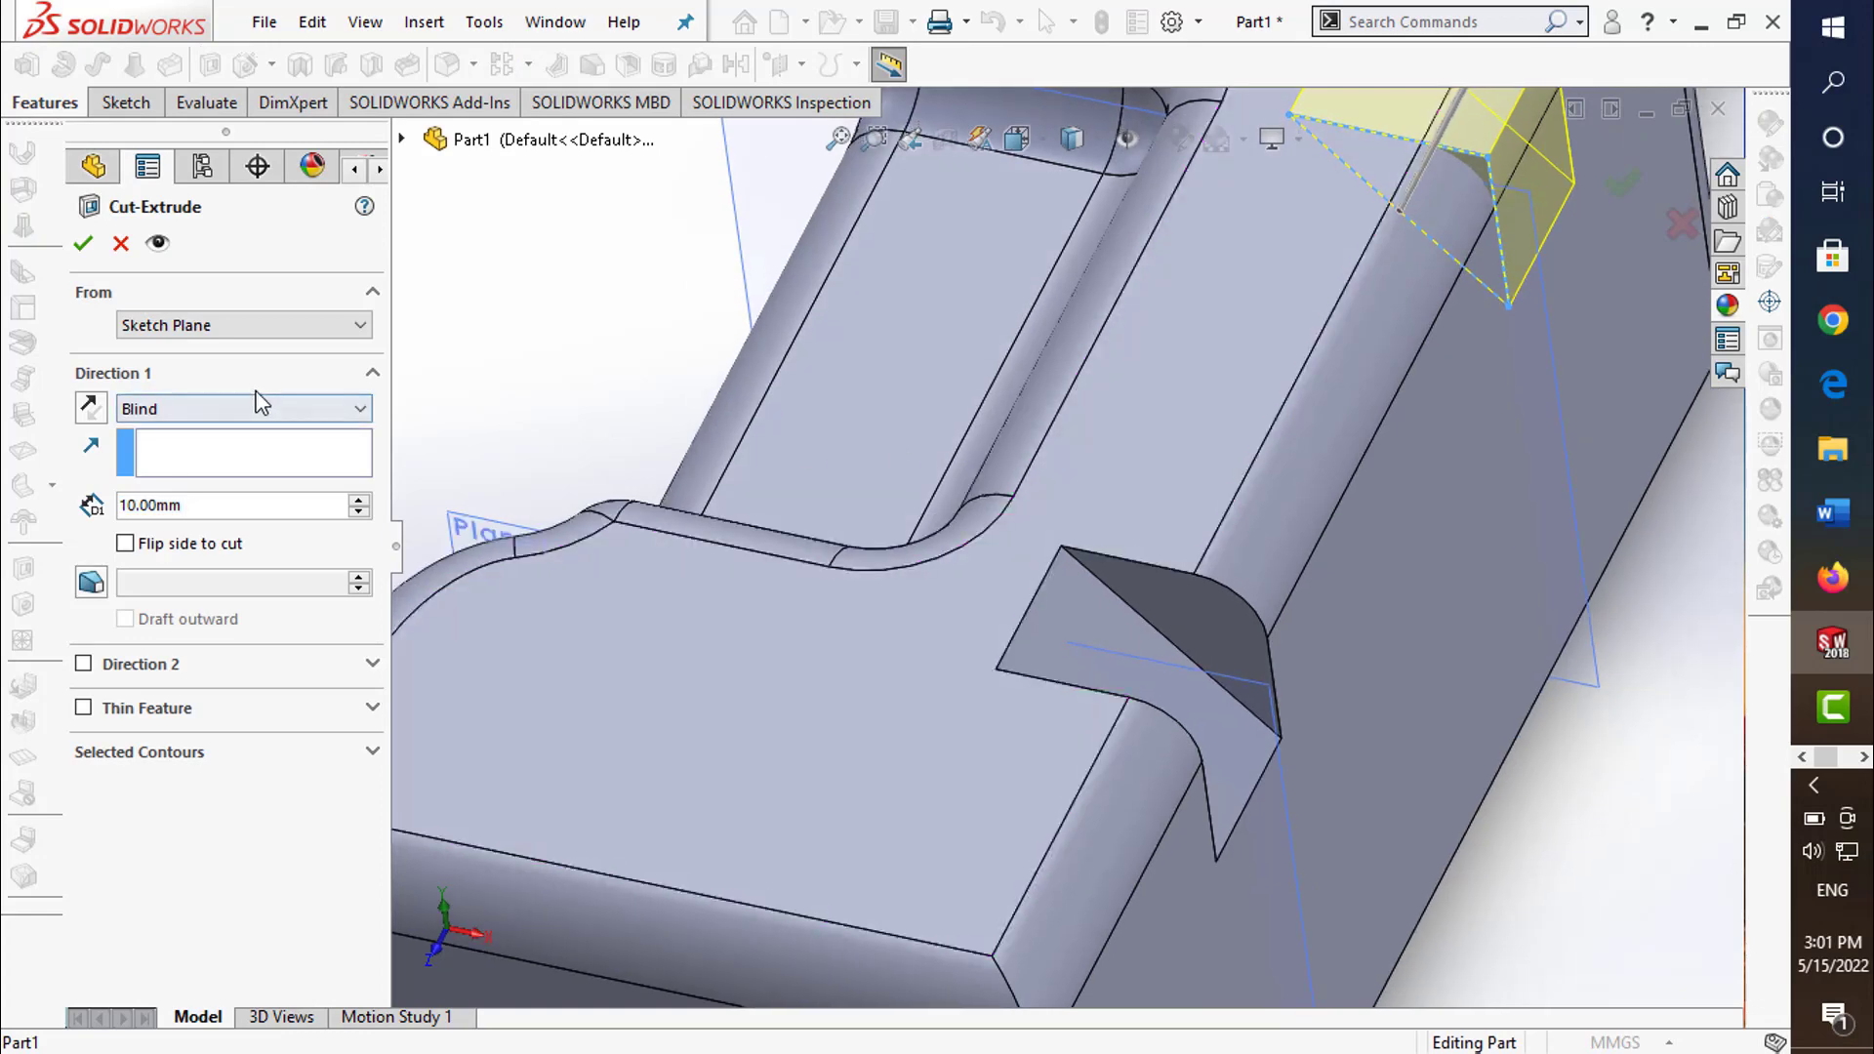
- Cut the corner triangle with a Mid Plane end condition as Cut-Extrude3
click(252, 408)
click(221, 577)
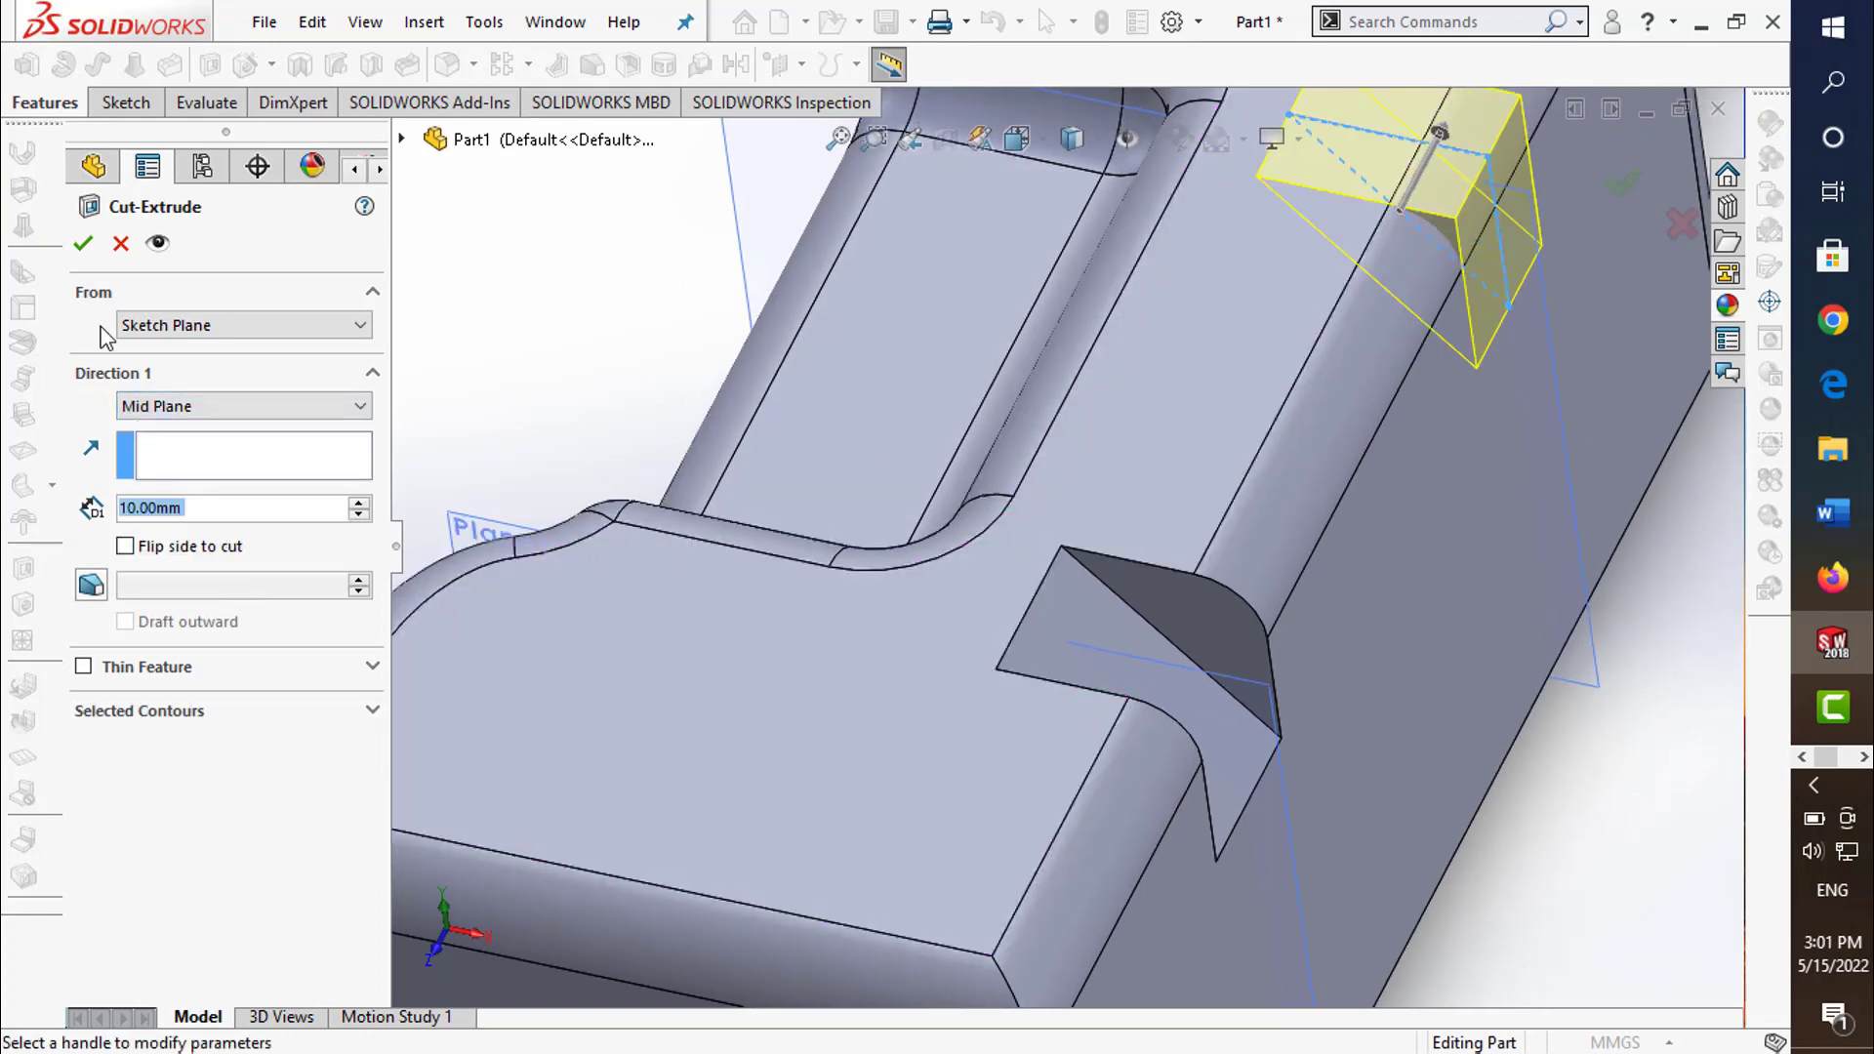
click(85, 243)
key(f)
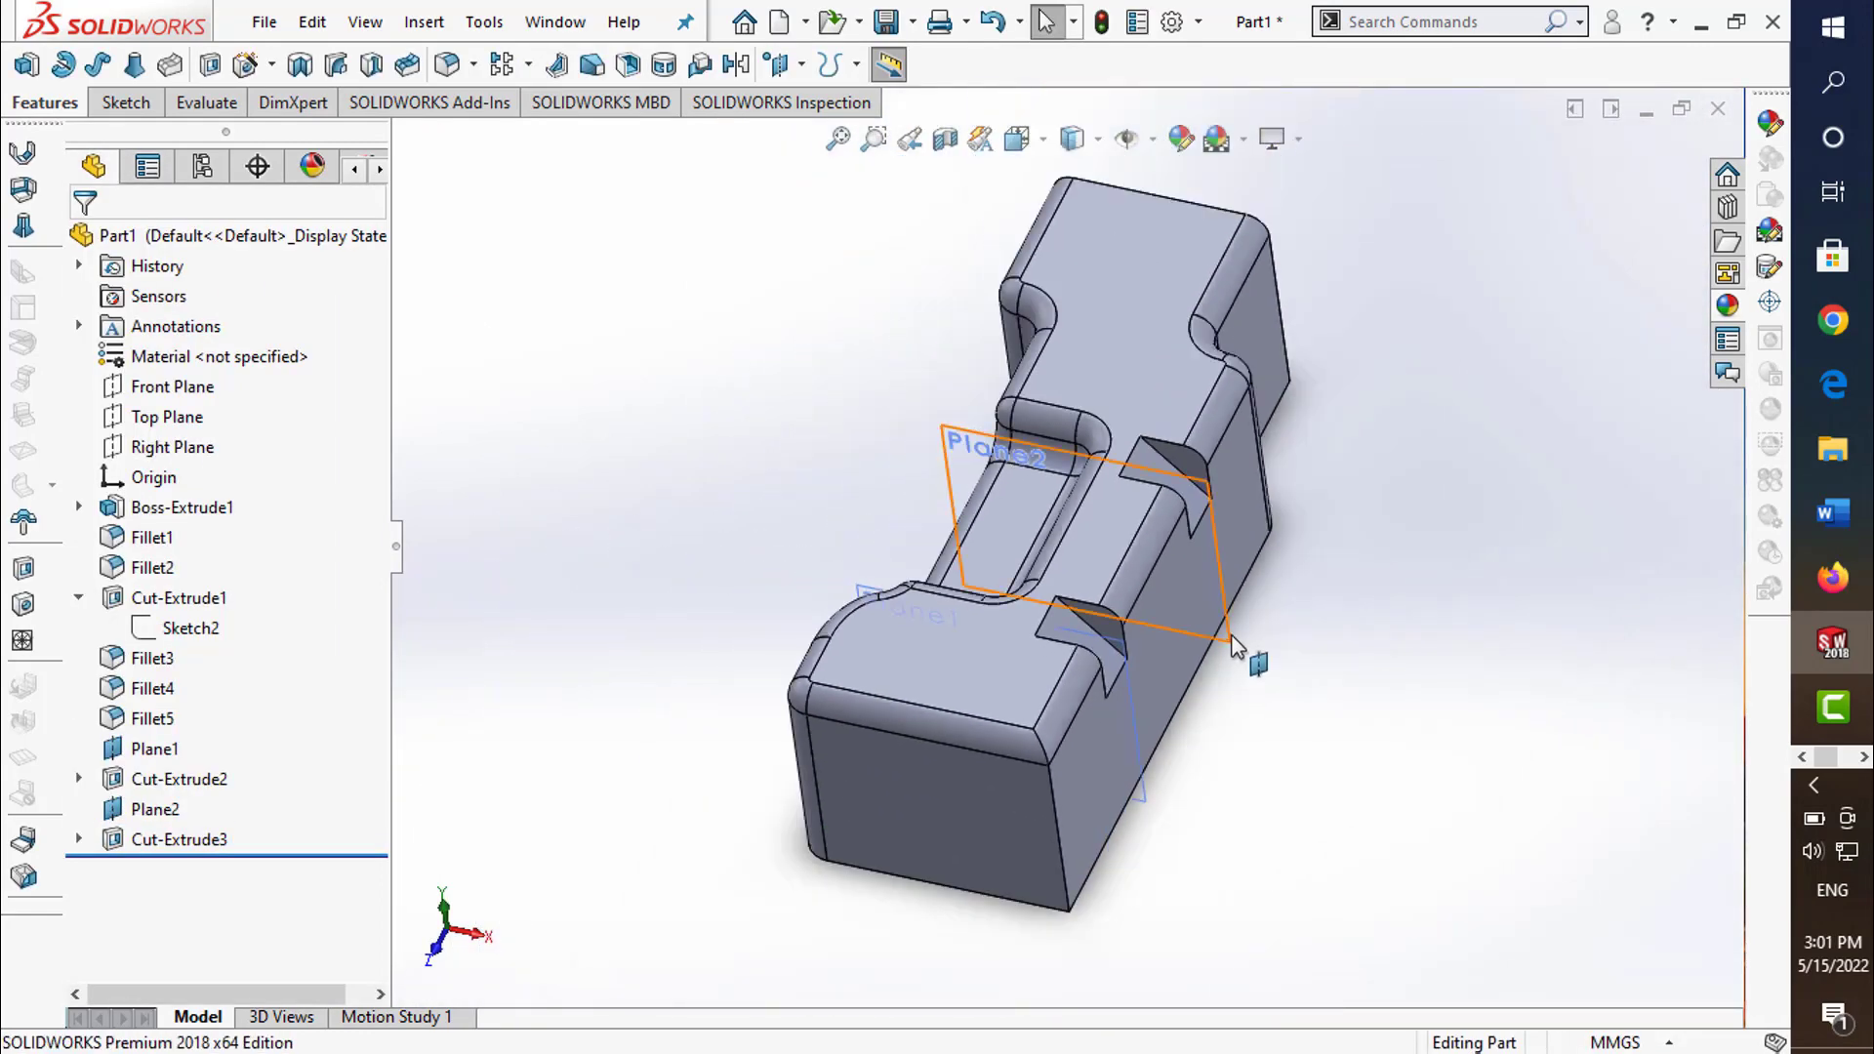
- Hide the Plane2 and Plane1 reference planes
click(1232, 644)
click(1392, 558)
click(1148, 777)
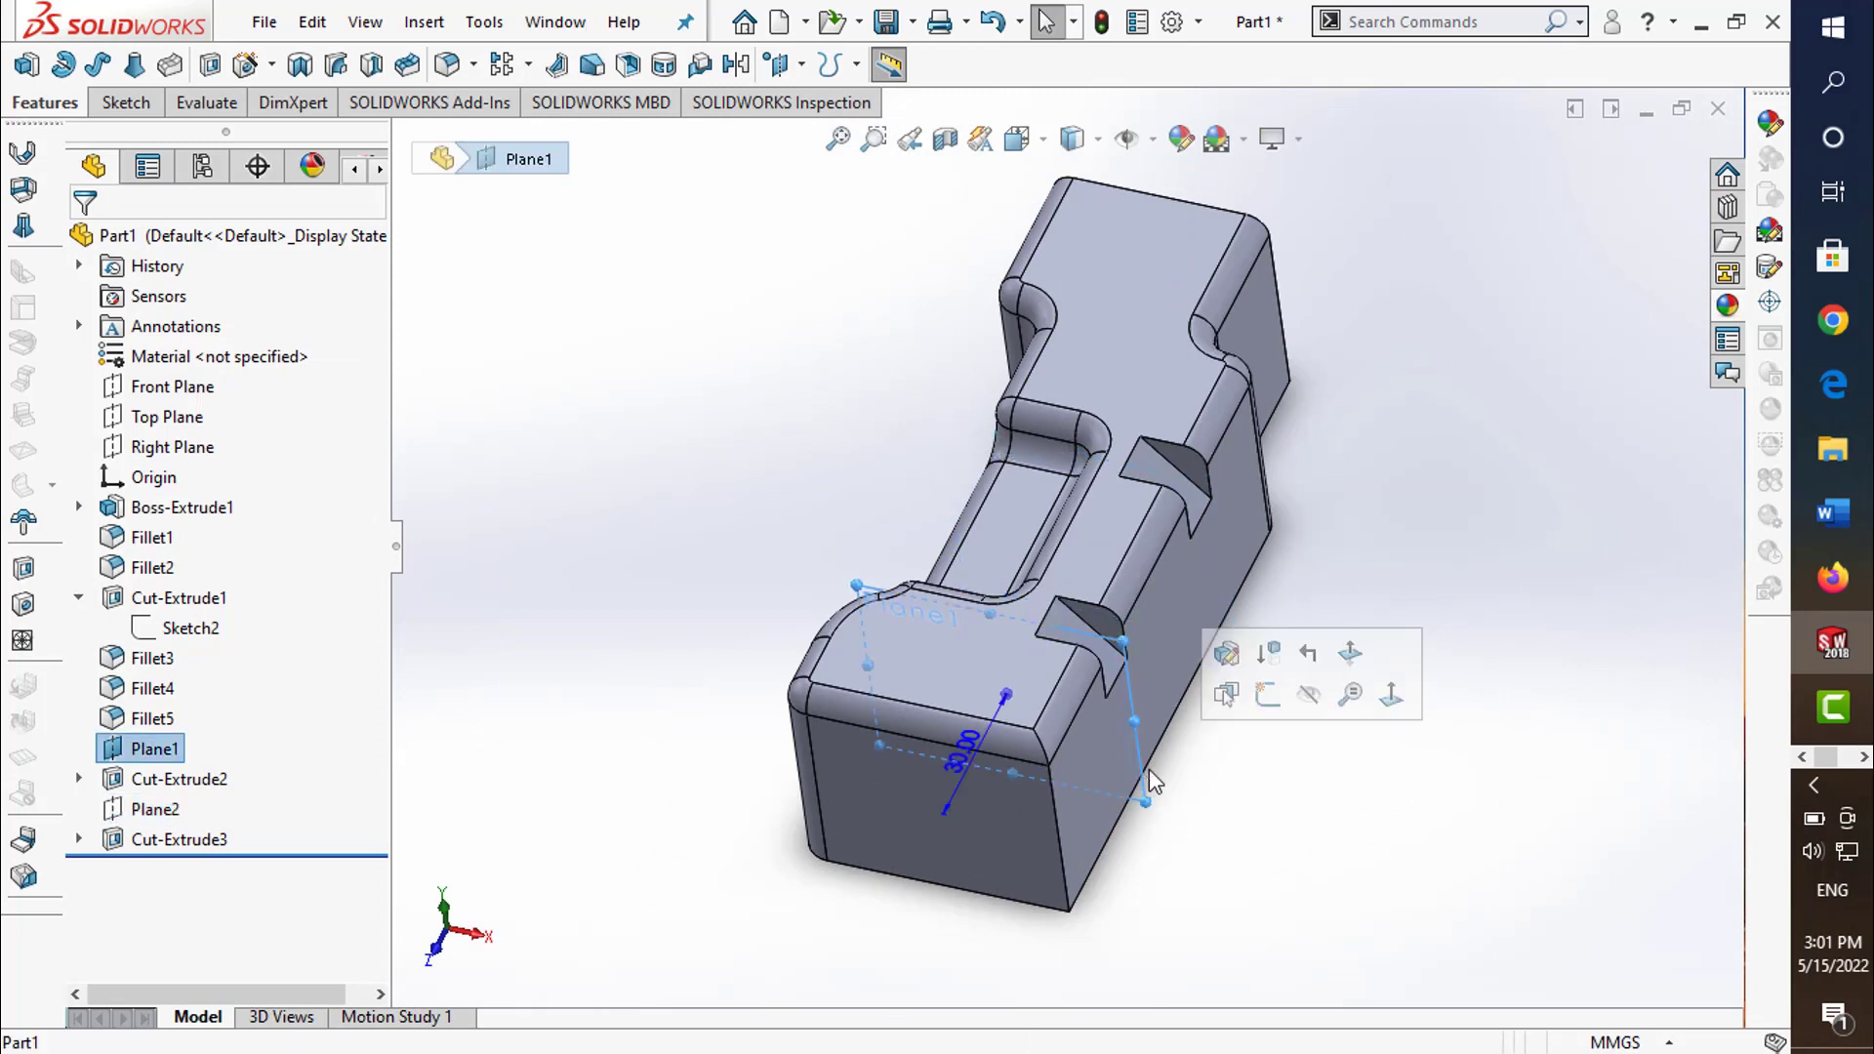
click(1254, 710)
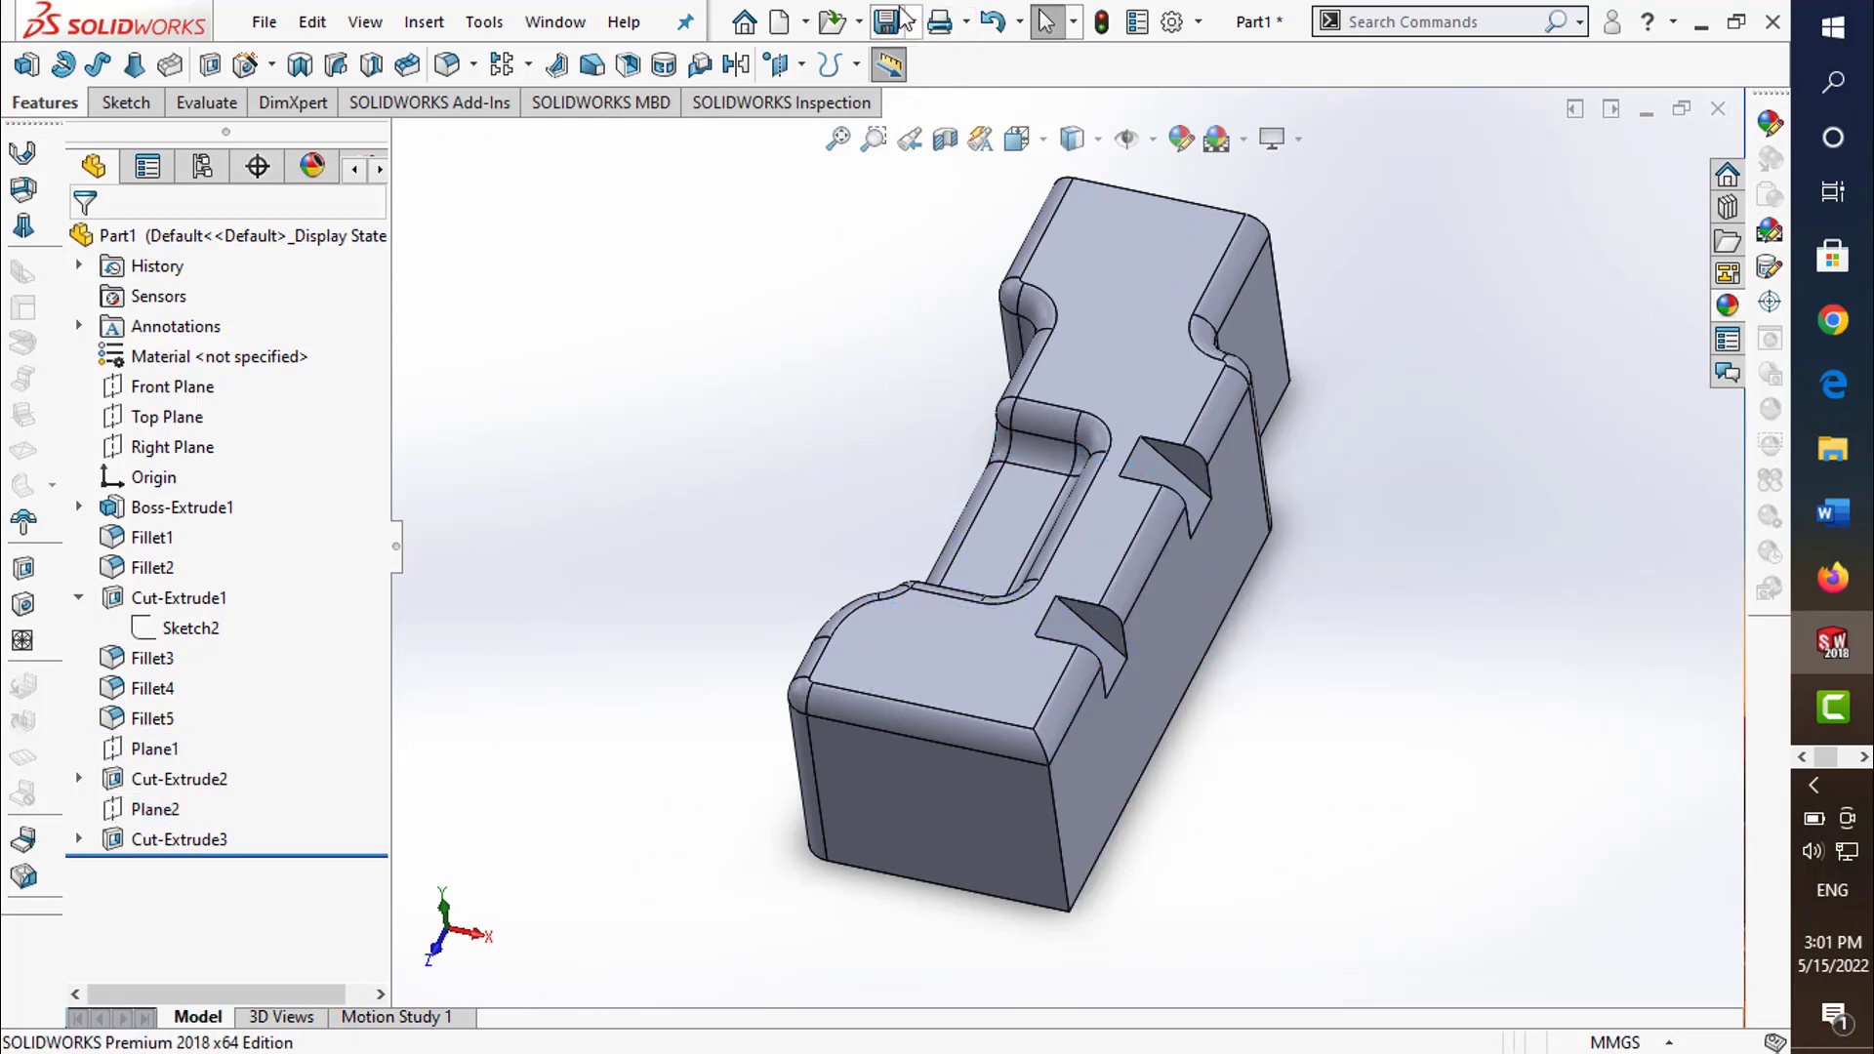
- Round four notch cut edges with a 5 mm fillet
click(447, 65)
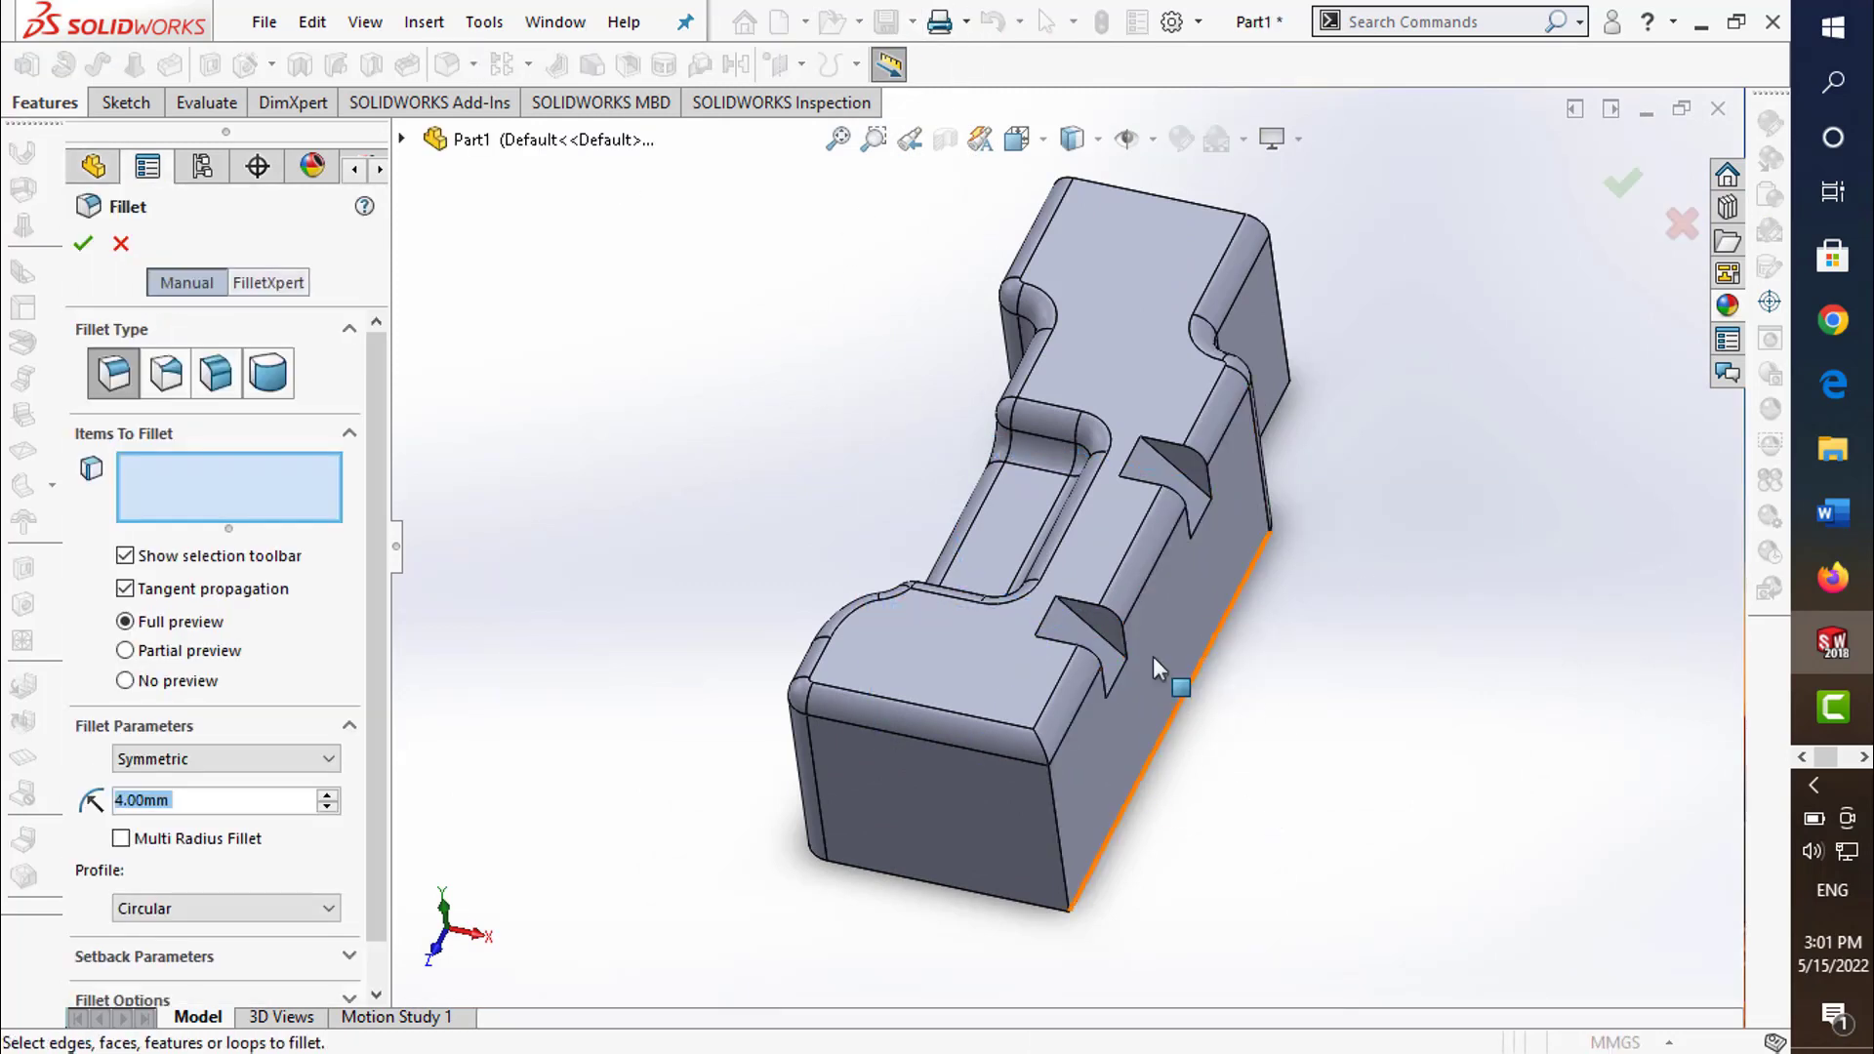
text(5)
key(Return)
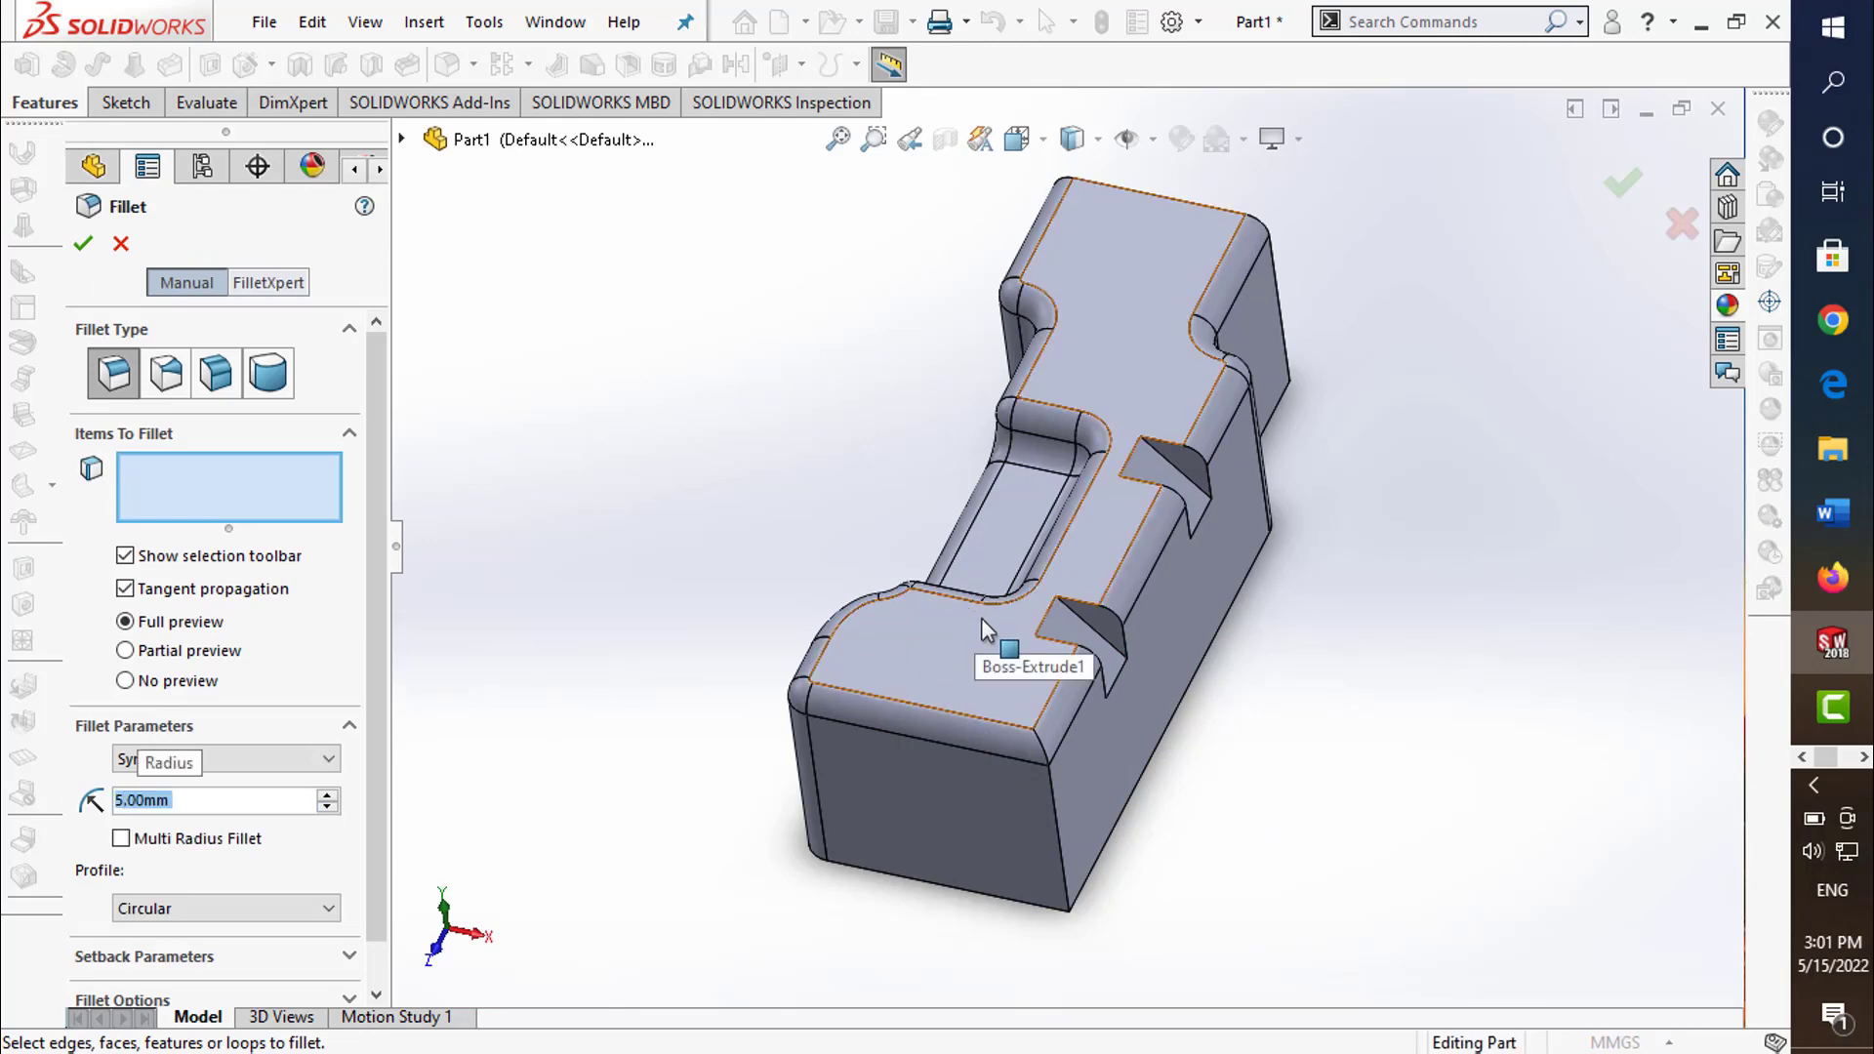
scroll(1020, 390, down, 2)
scroll(1020, 391, down, 2)
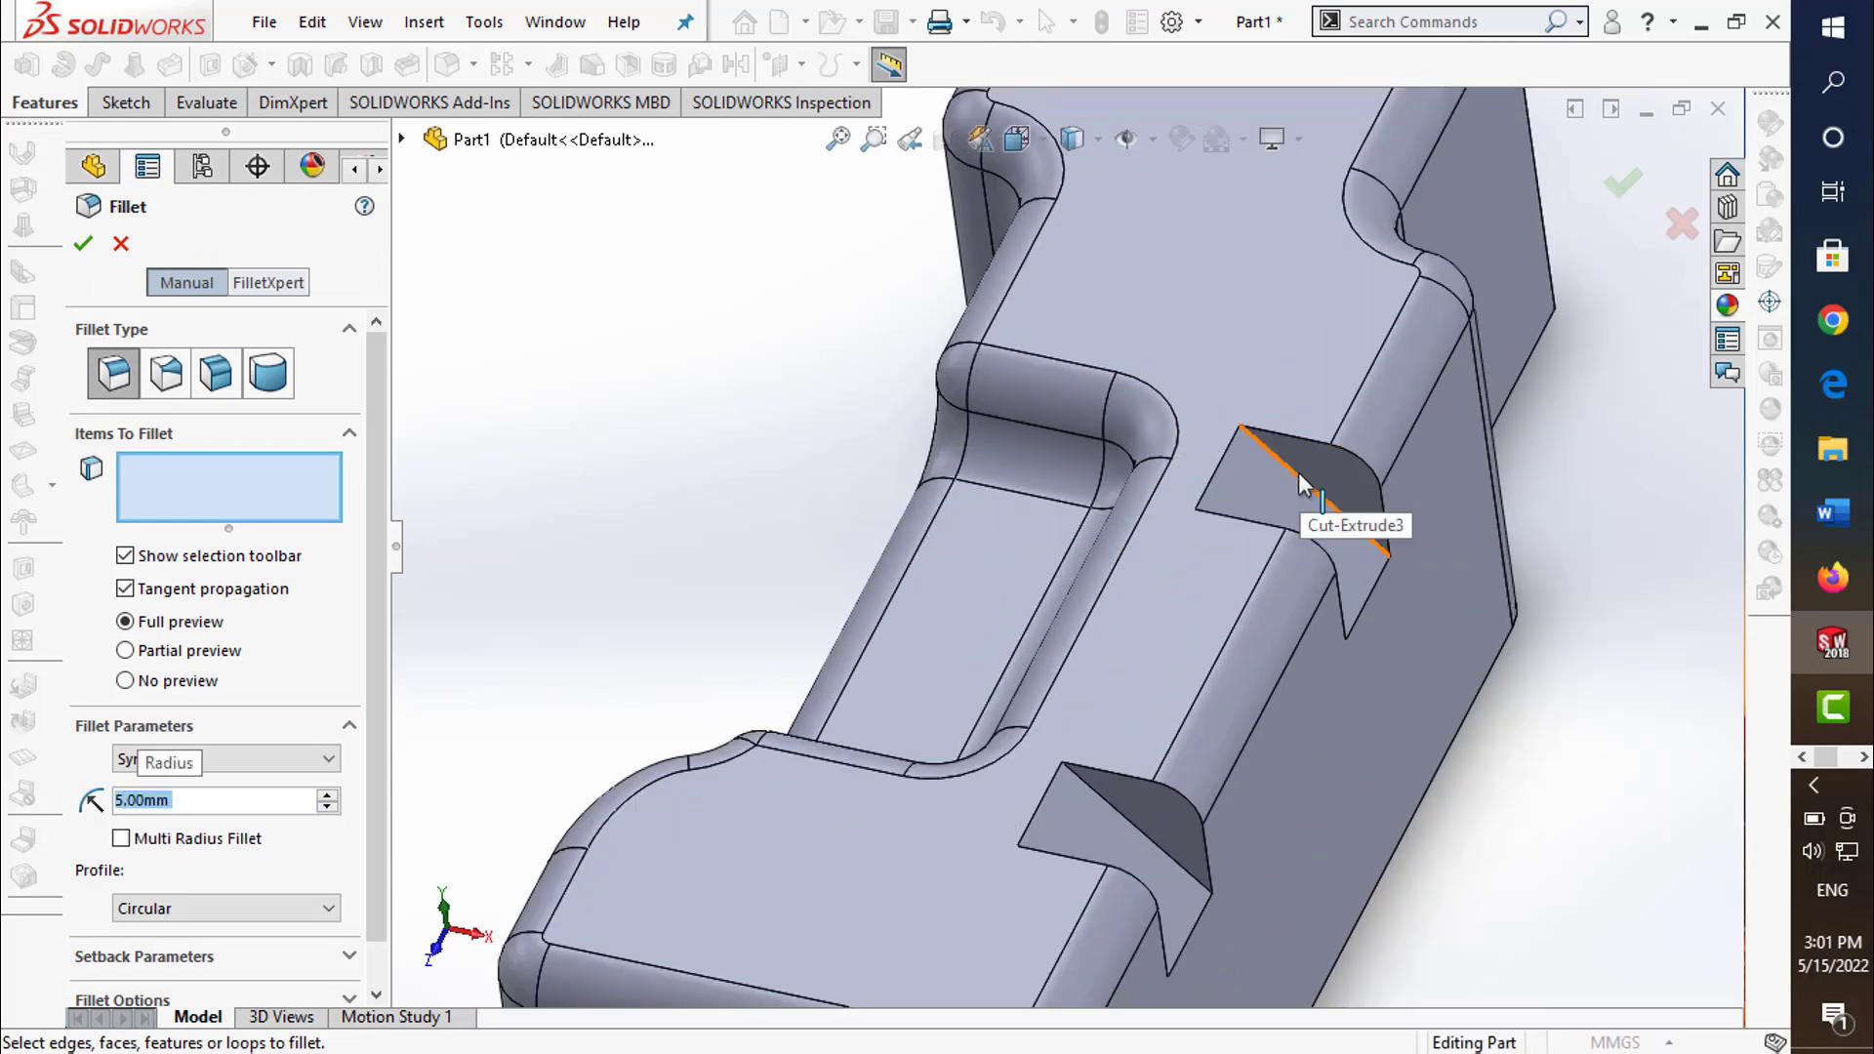
click(1273, 512)
mouse_move(1274, 513)
middle_down()
mouse_move(1326, 595)
mouse_move(1078, 932)
mouse_move(993, 935)
middle_up()
click(1309, 641)
click(1079, 933)
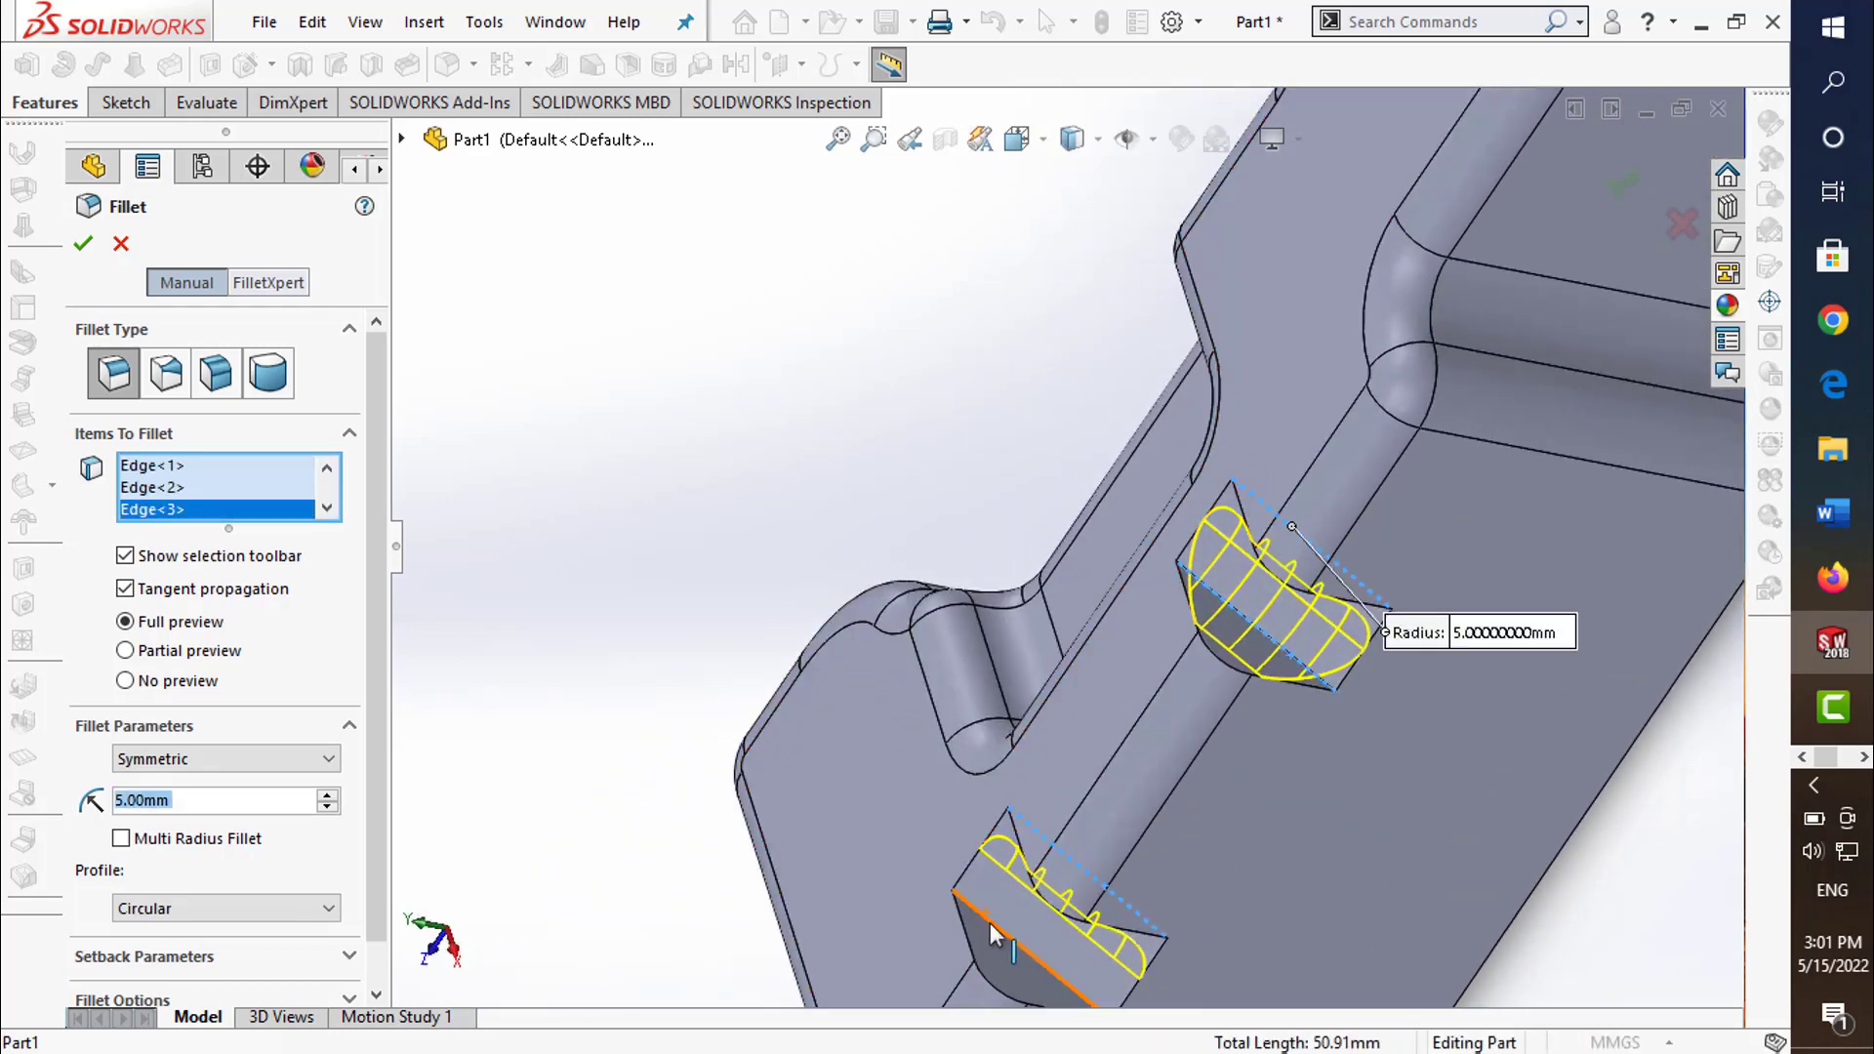
click(993, 934)
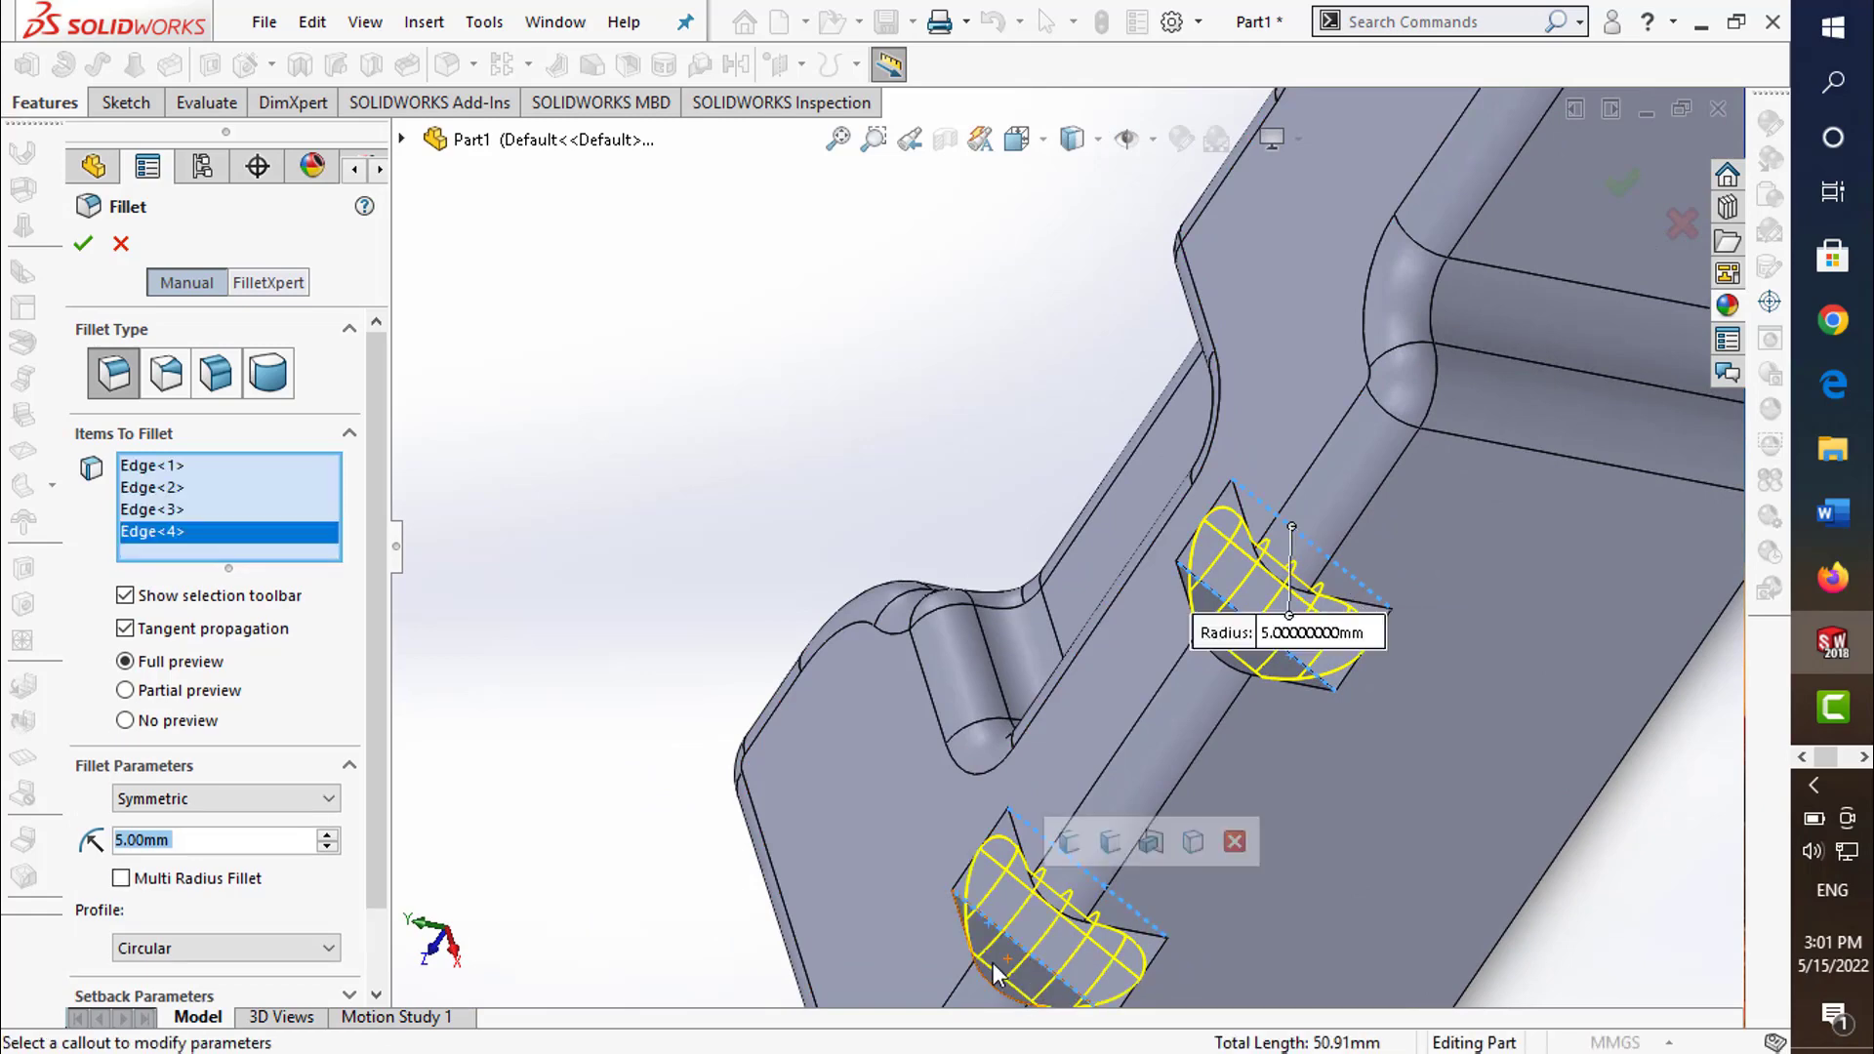
click(83, 244)
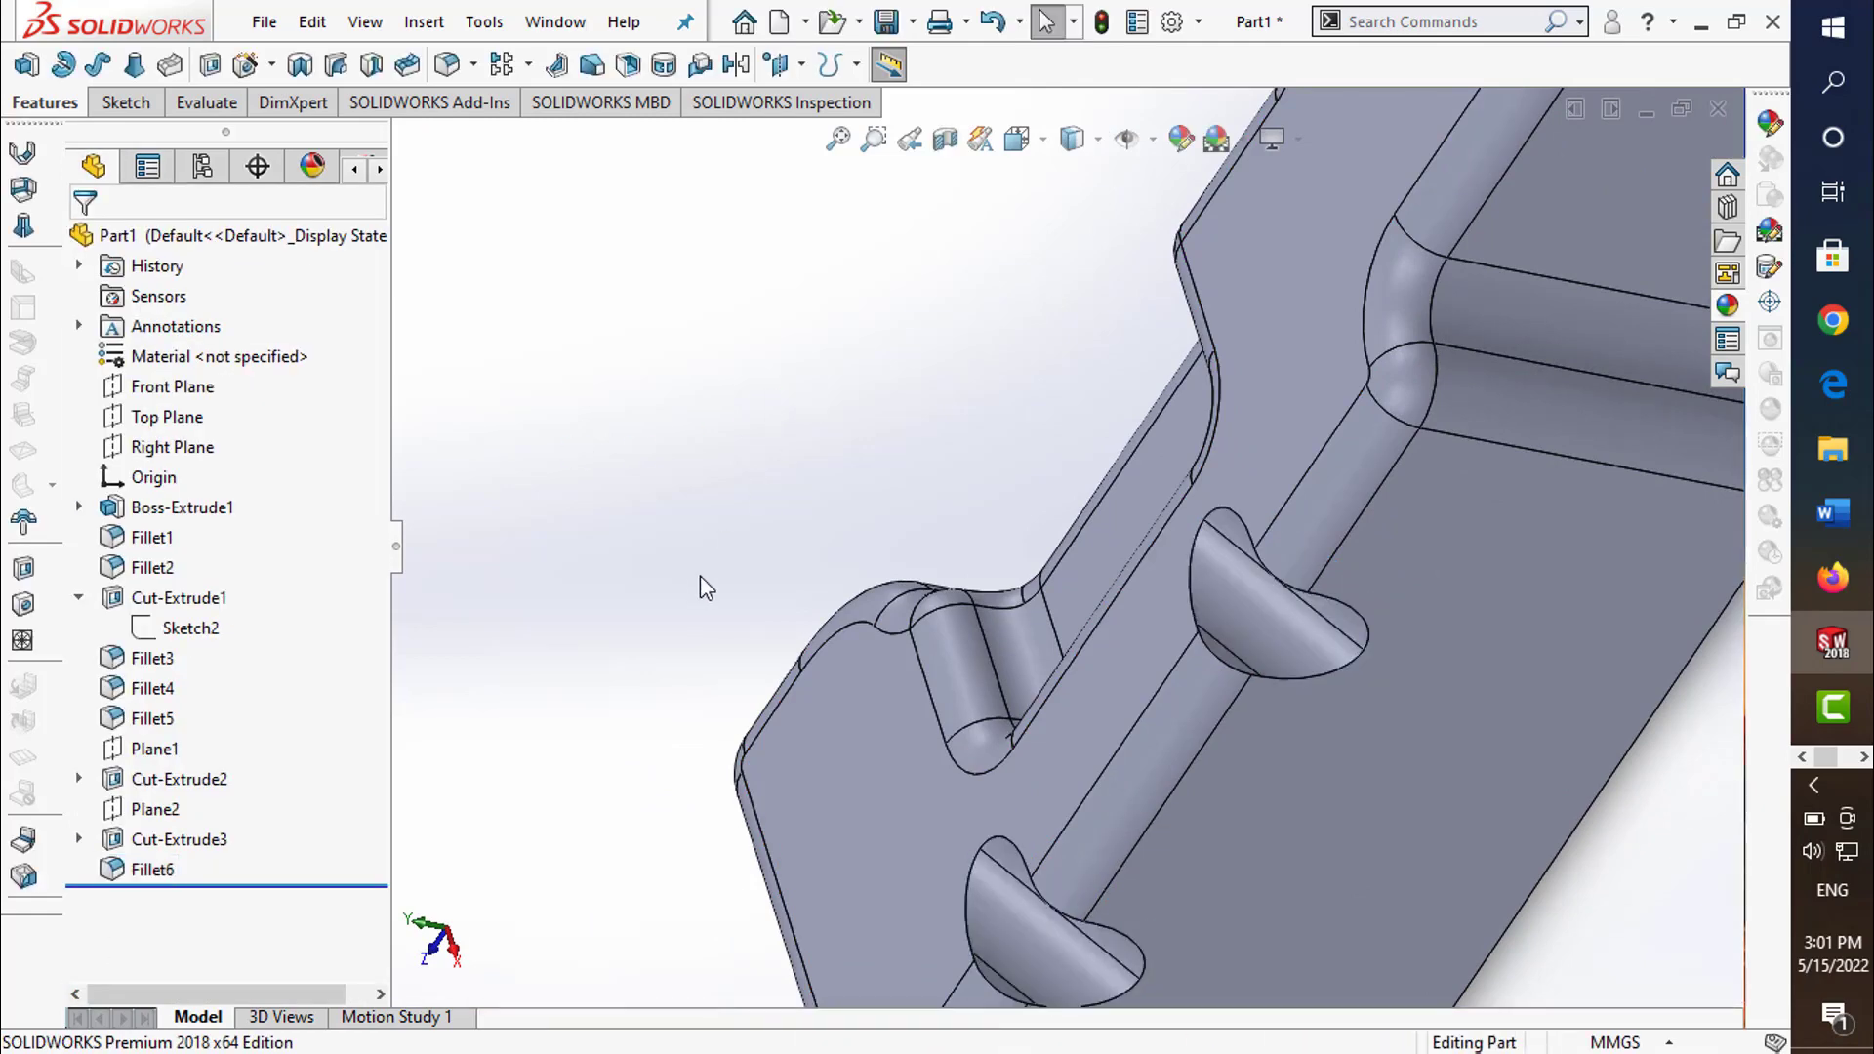
mouse_move(703, 586)
middle_down()
mouse_move(820, 459)
mouse_move(749, 540)
middle_up()
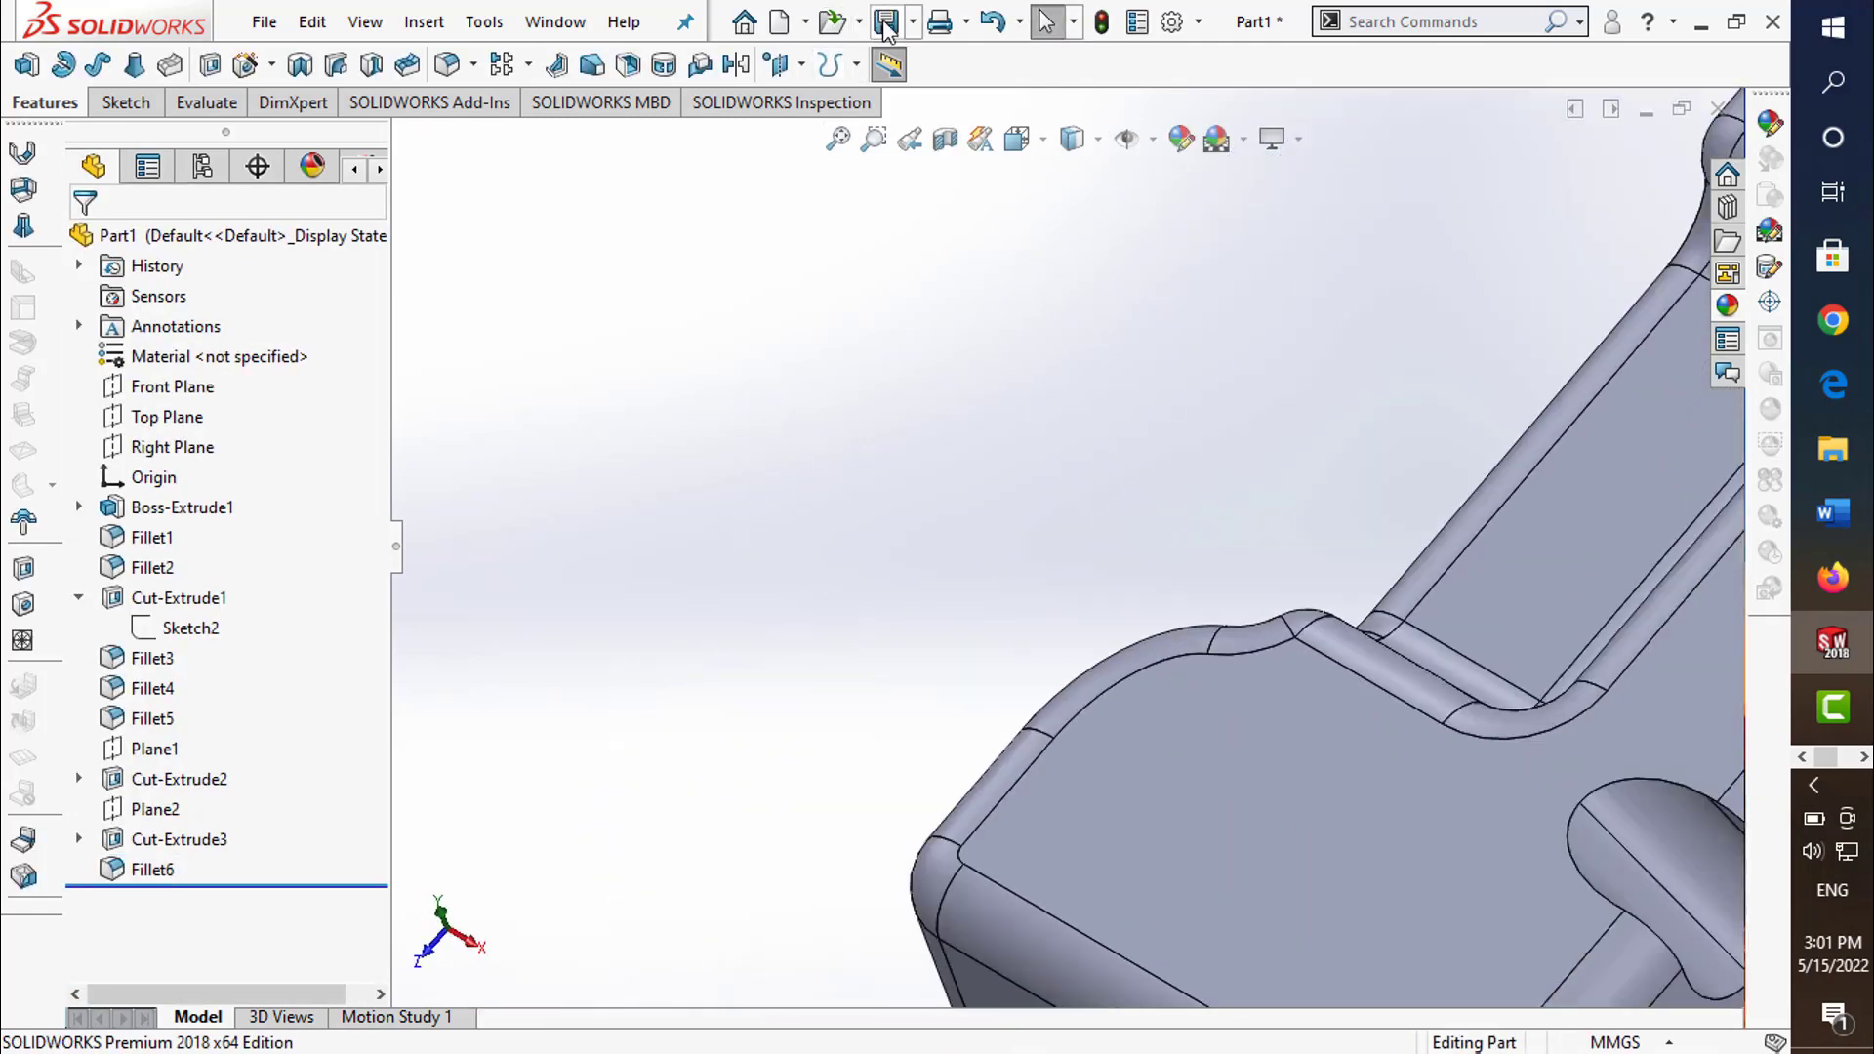
- Round the rims of both triangular notches with a 4 mm fillet
click(459, 66)
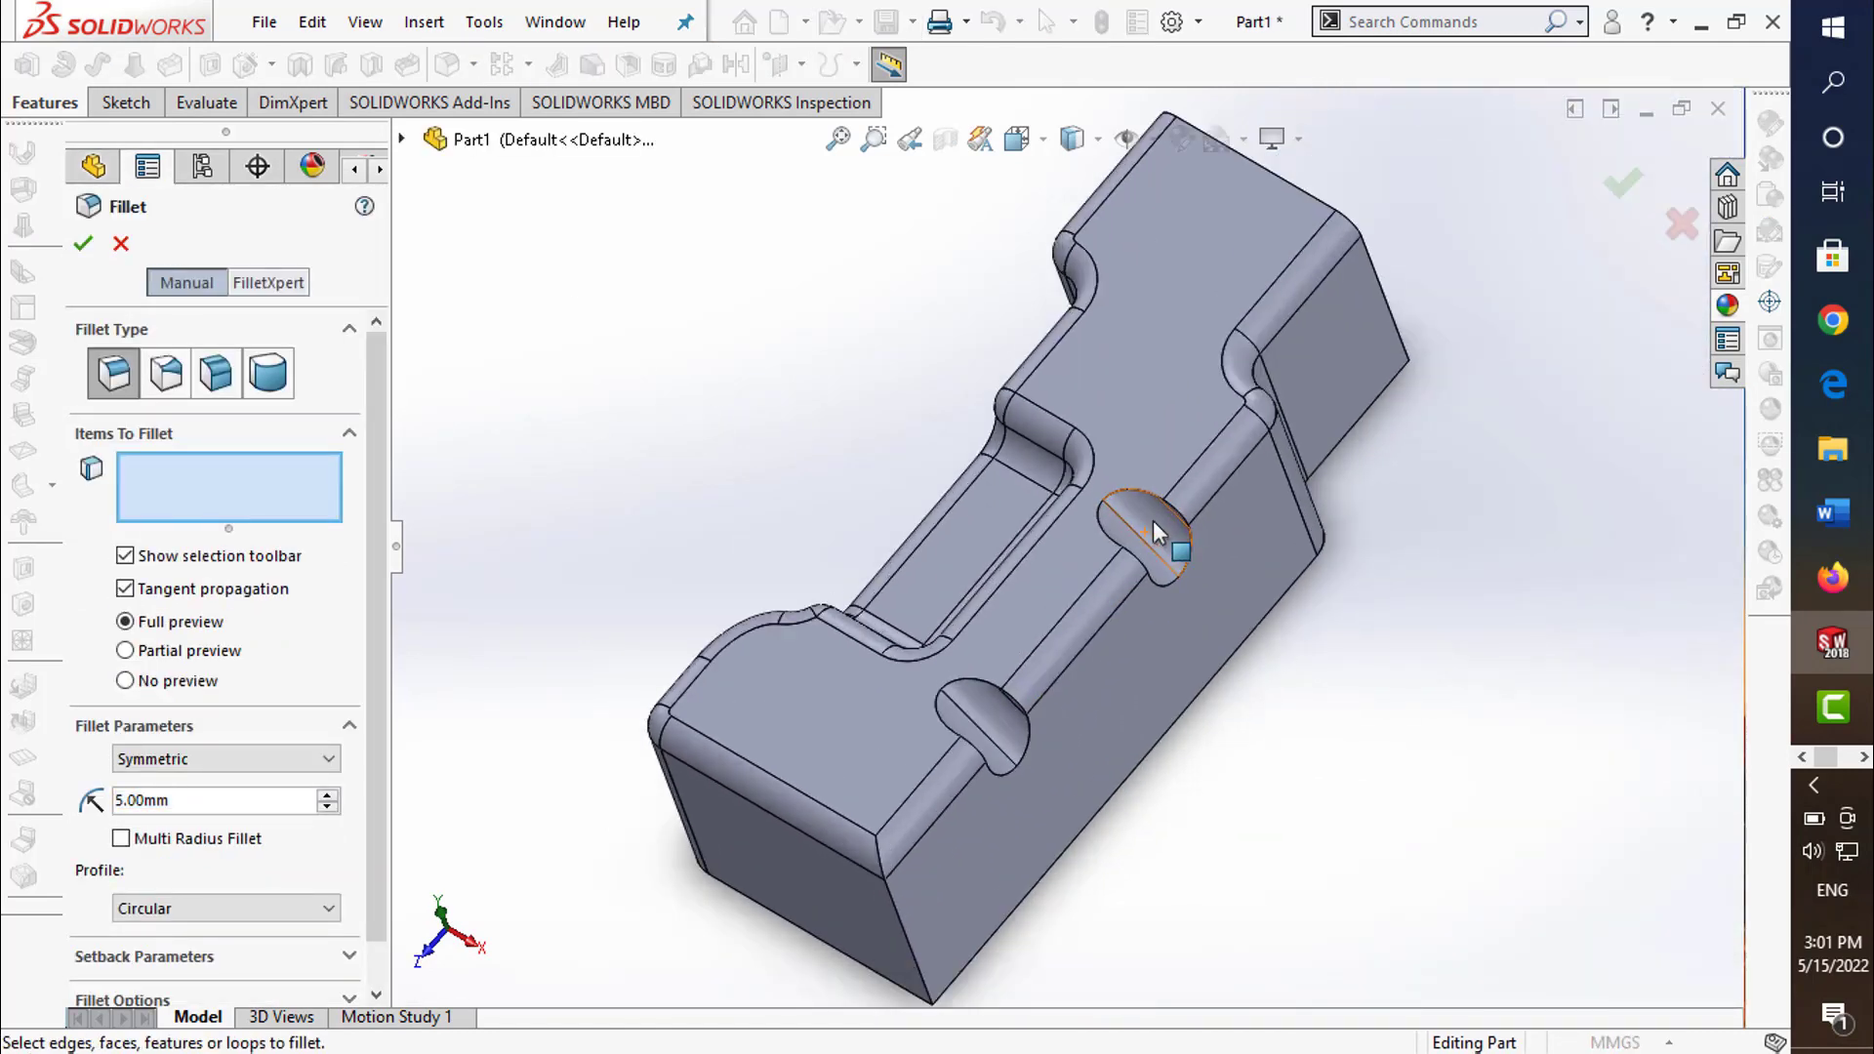
click(1160, 583)
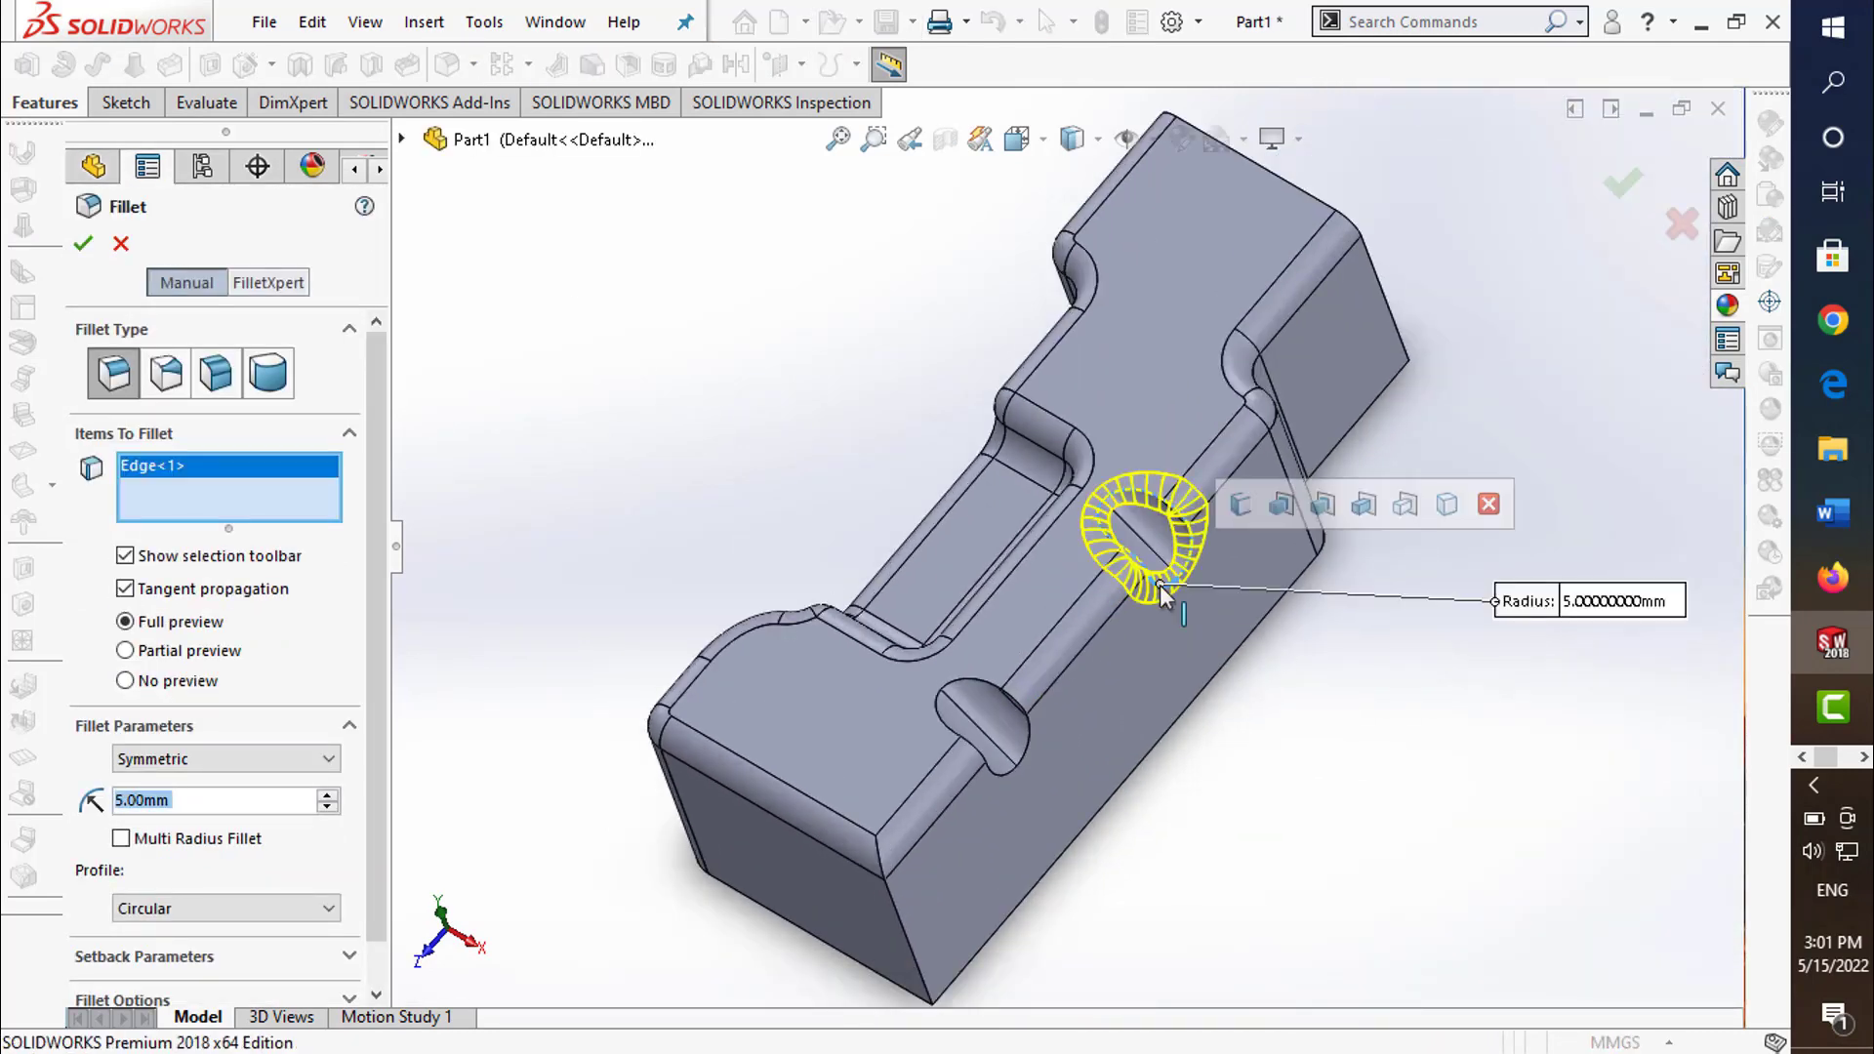
click(1030, 771)
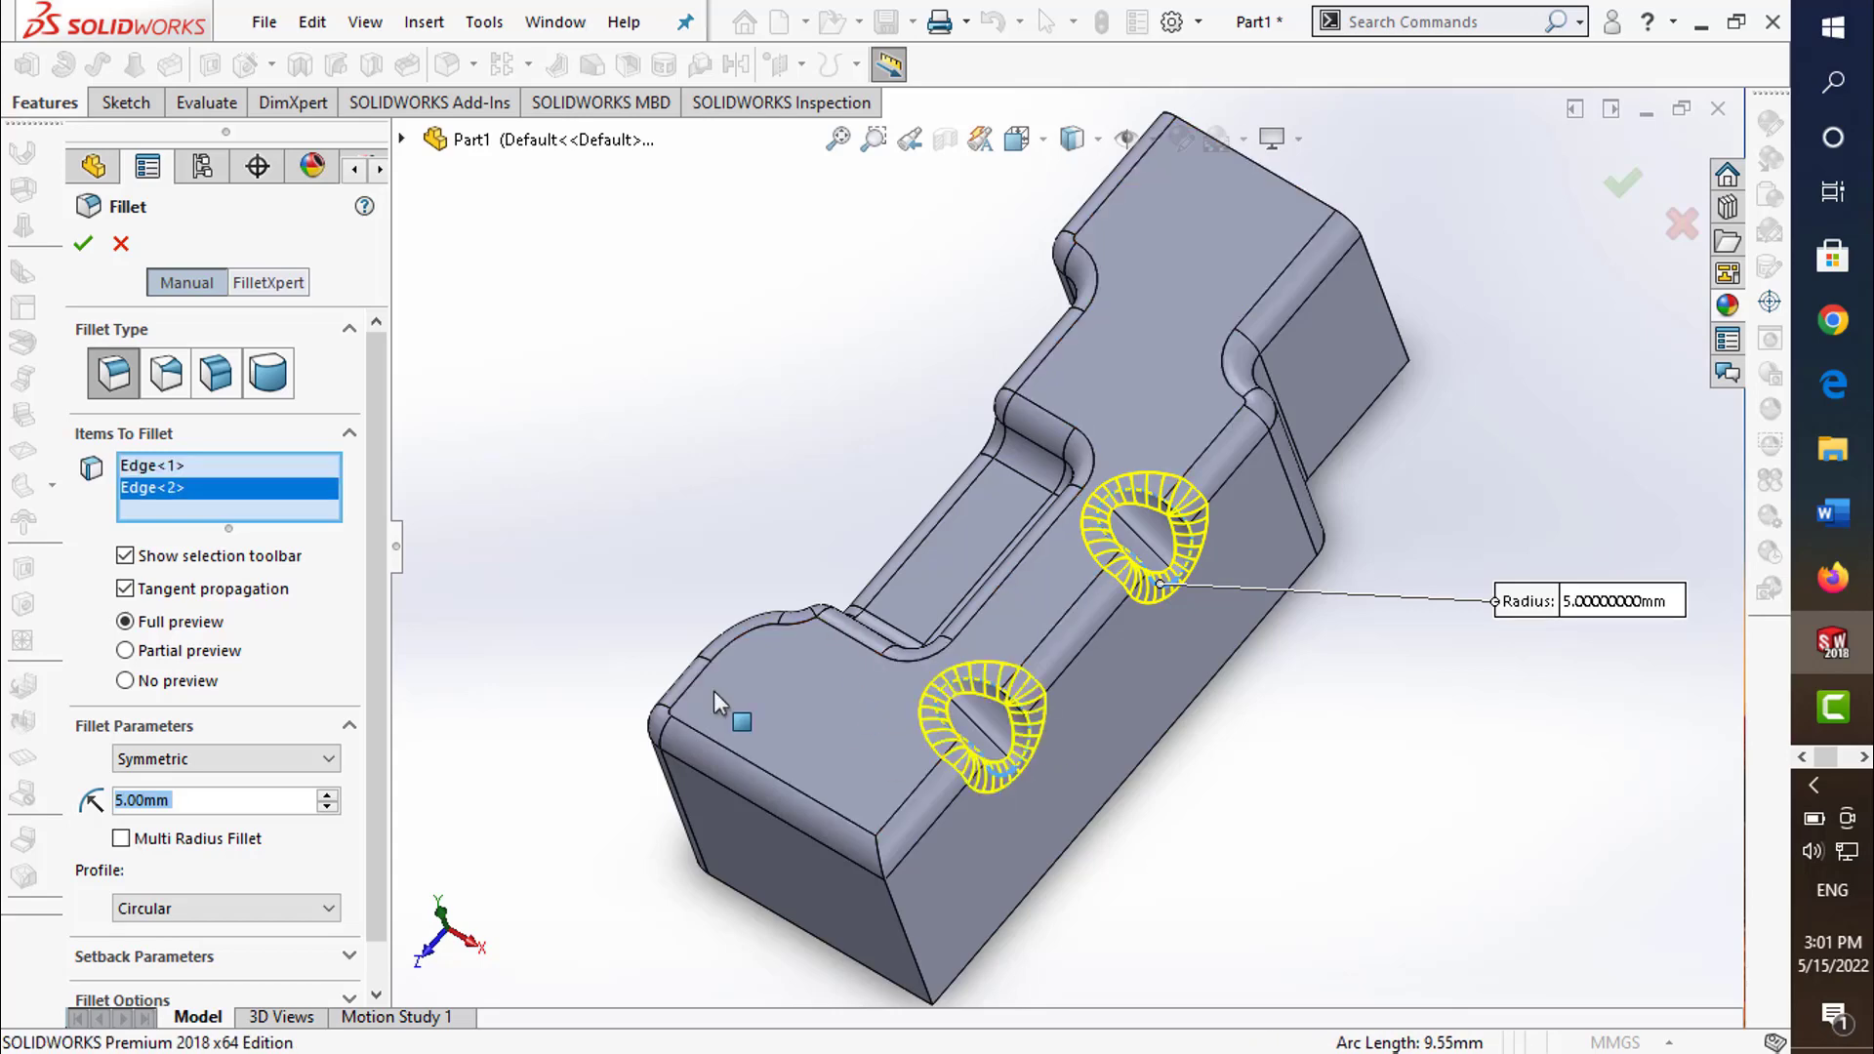
double_click(196, 799)
text(4)
key(Return)
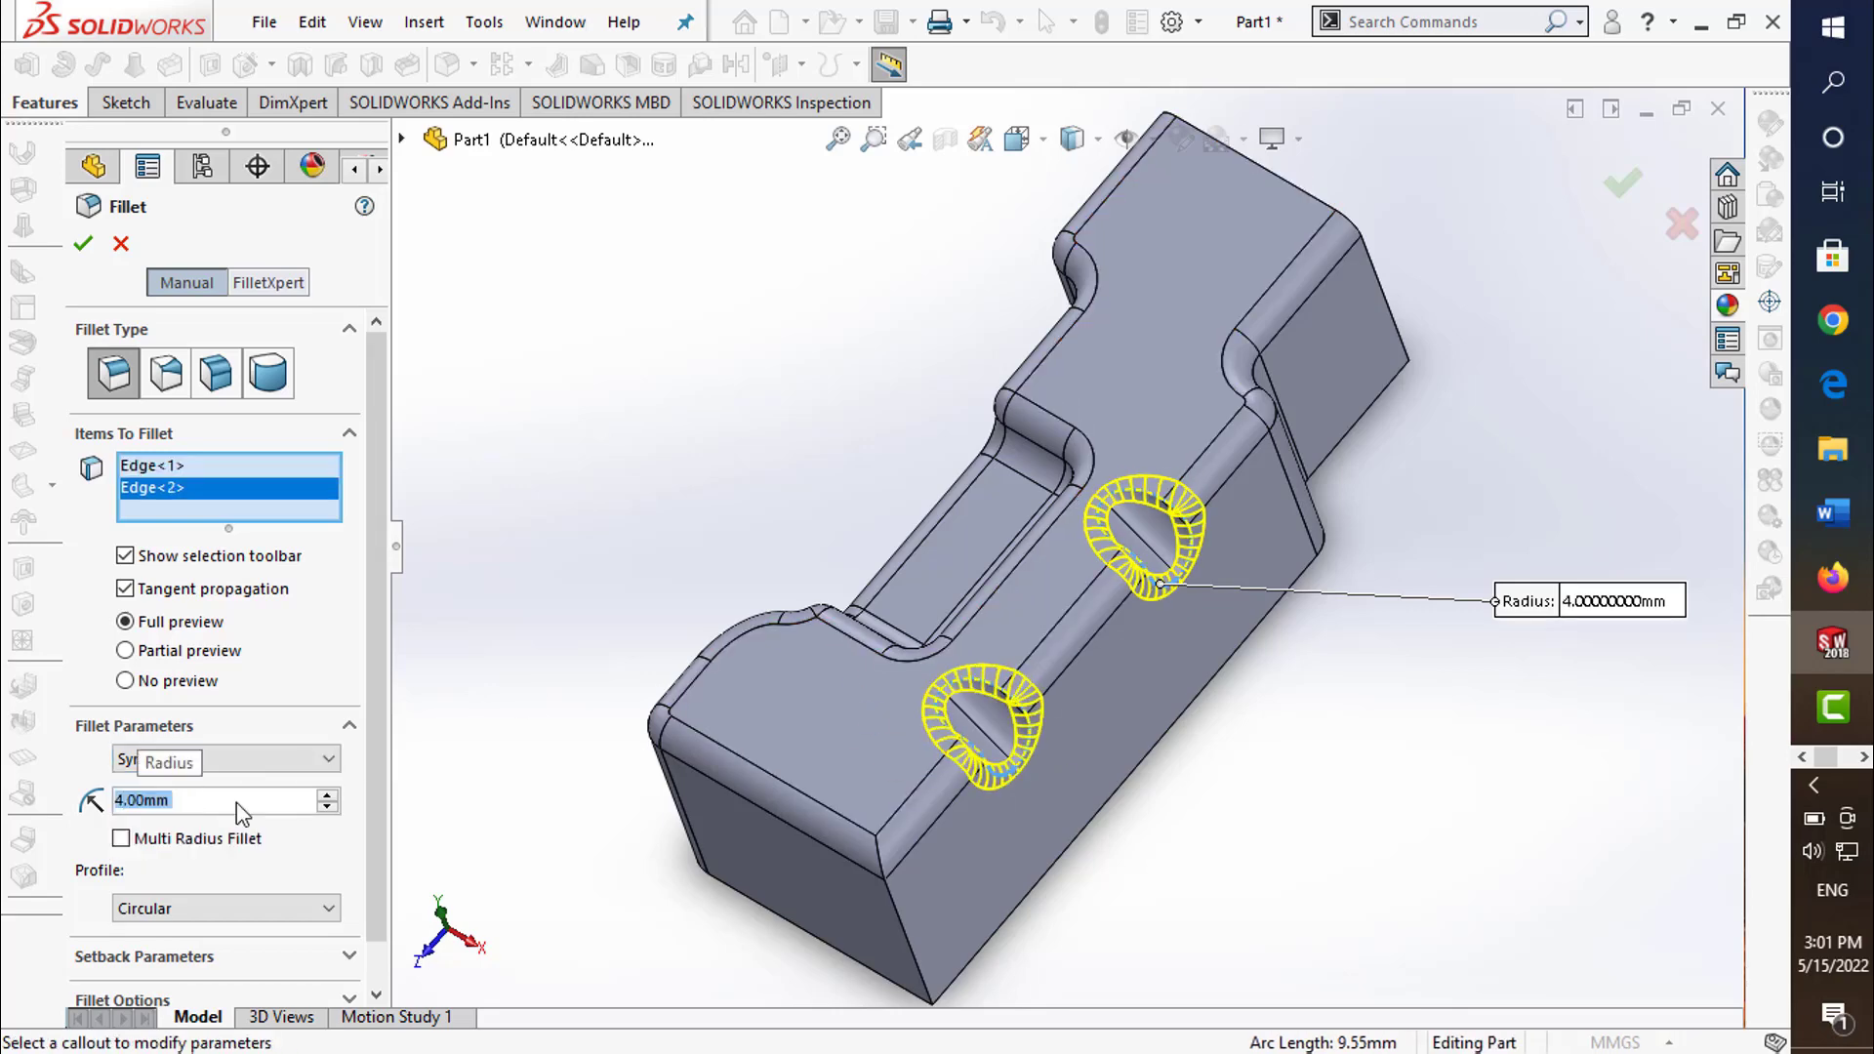
click(1620, 196)
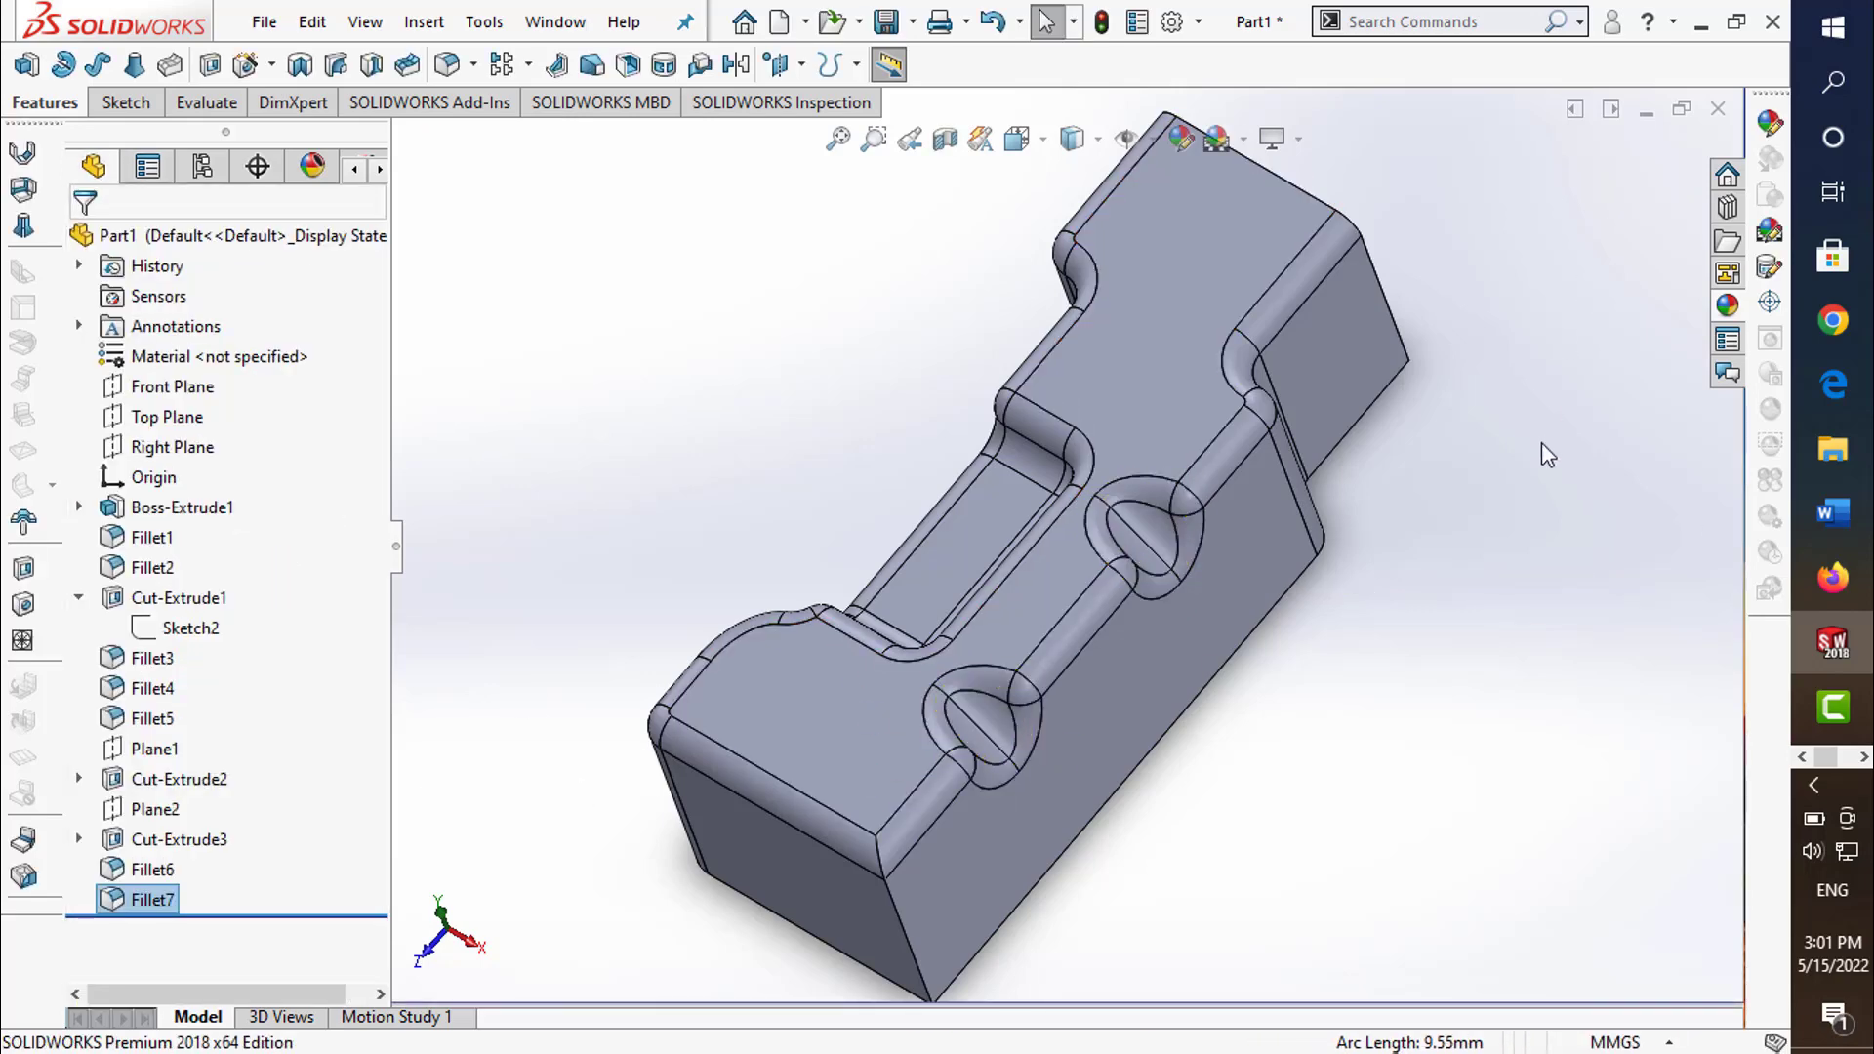
mouse_move(1543, 452)
middle_down()
mouse_move(1172, 535)
mouse_move(1138, 494)
middle_up()
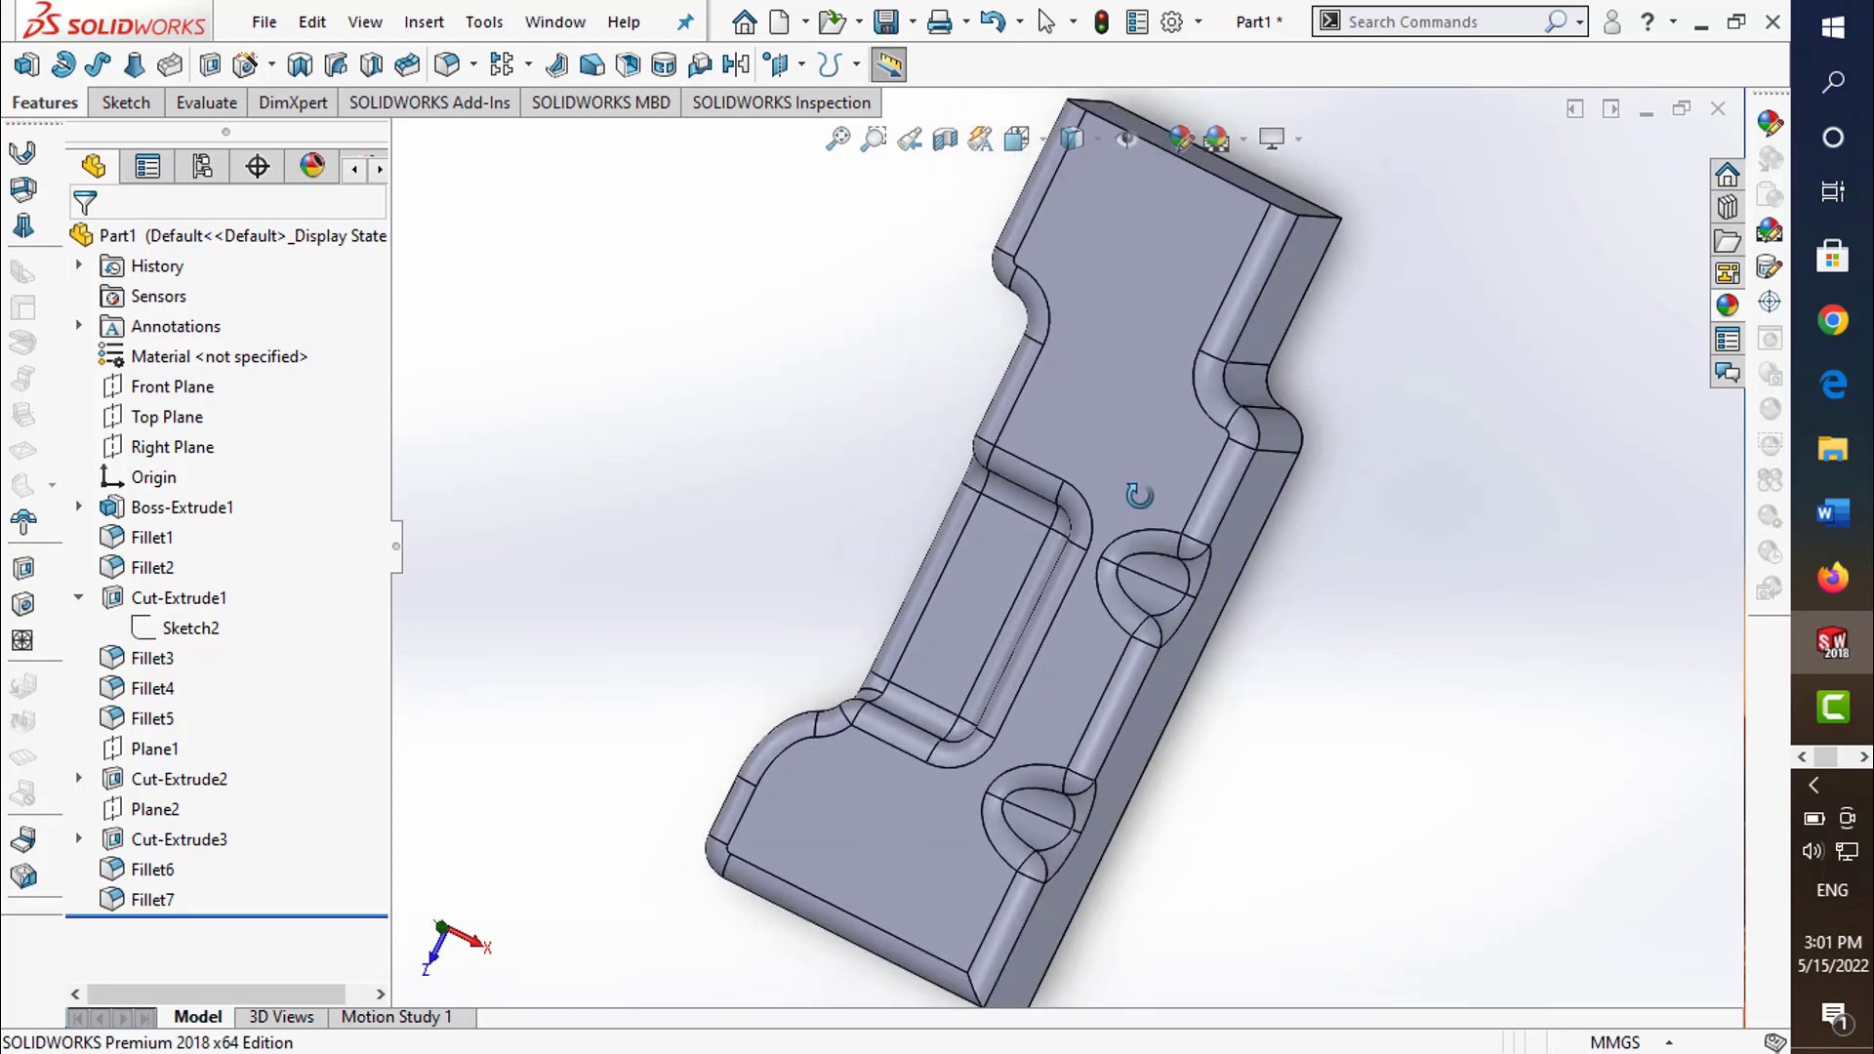
- Save Part1 and turn the view to show the part's other side
click(885, 22)
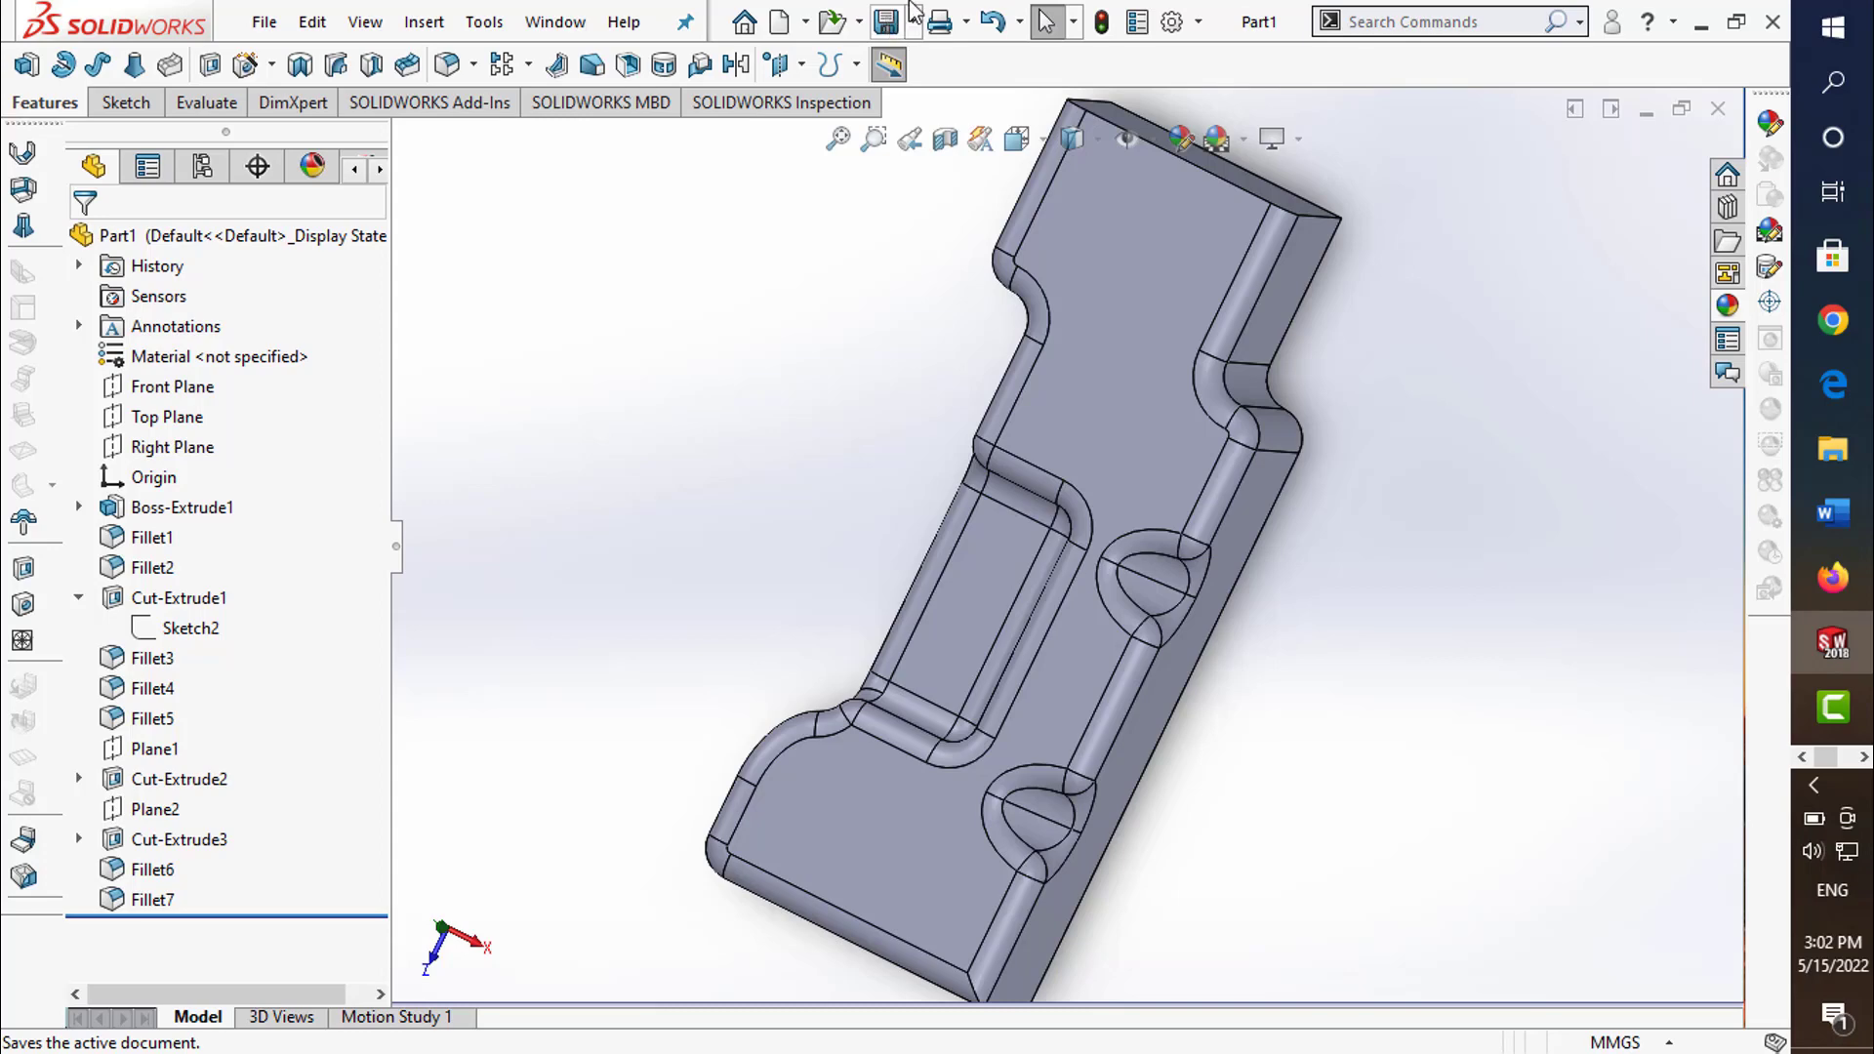
mouse_move(1412, 503)
middle_down()
mouse_move(1422, 557)
mouse_move(1514, 418)
mouse_move(1259, 543)
middle_up()
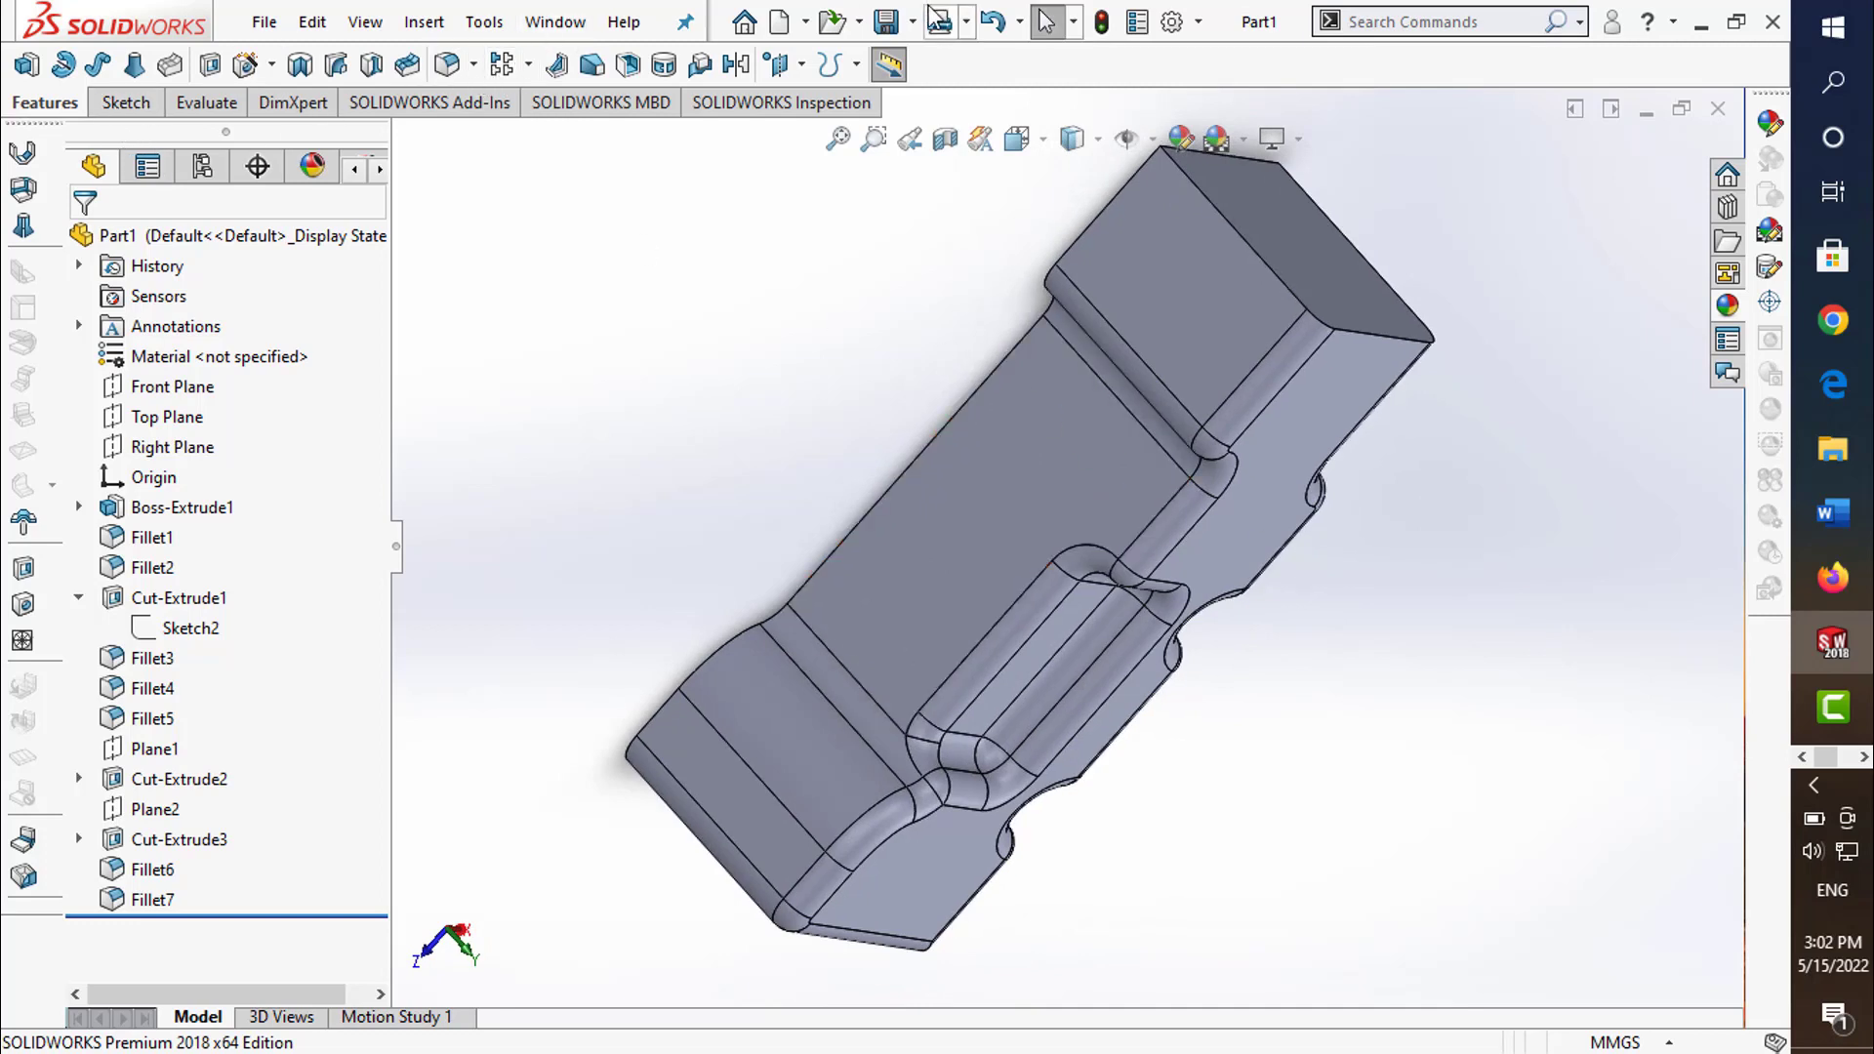
- Add FormTool1 with the top face as stopping face and an end face removed, then save
click(21, 522)
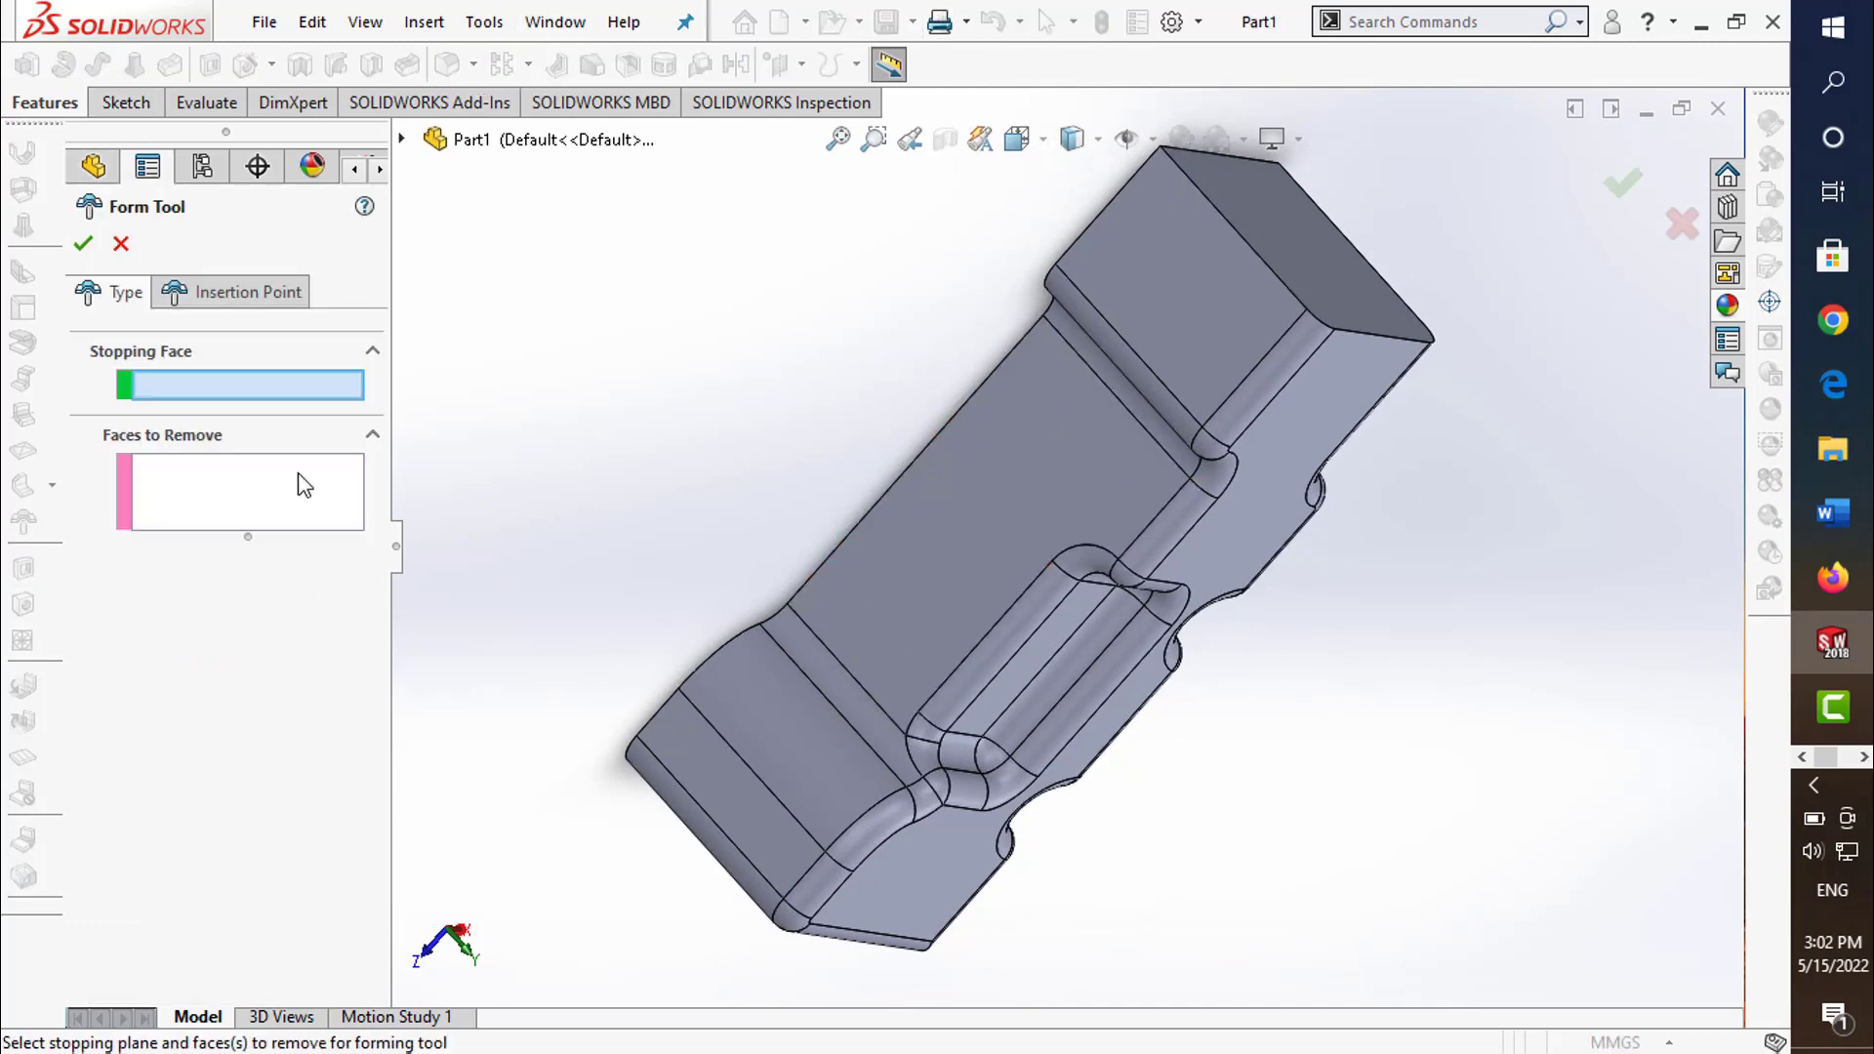
mouse_move(683, 420)
middle_down()
mouse_move(821, 398)
mouse_move(899, 478)
middle_up()
click(899, 478)
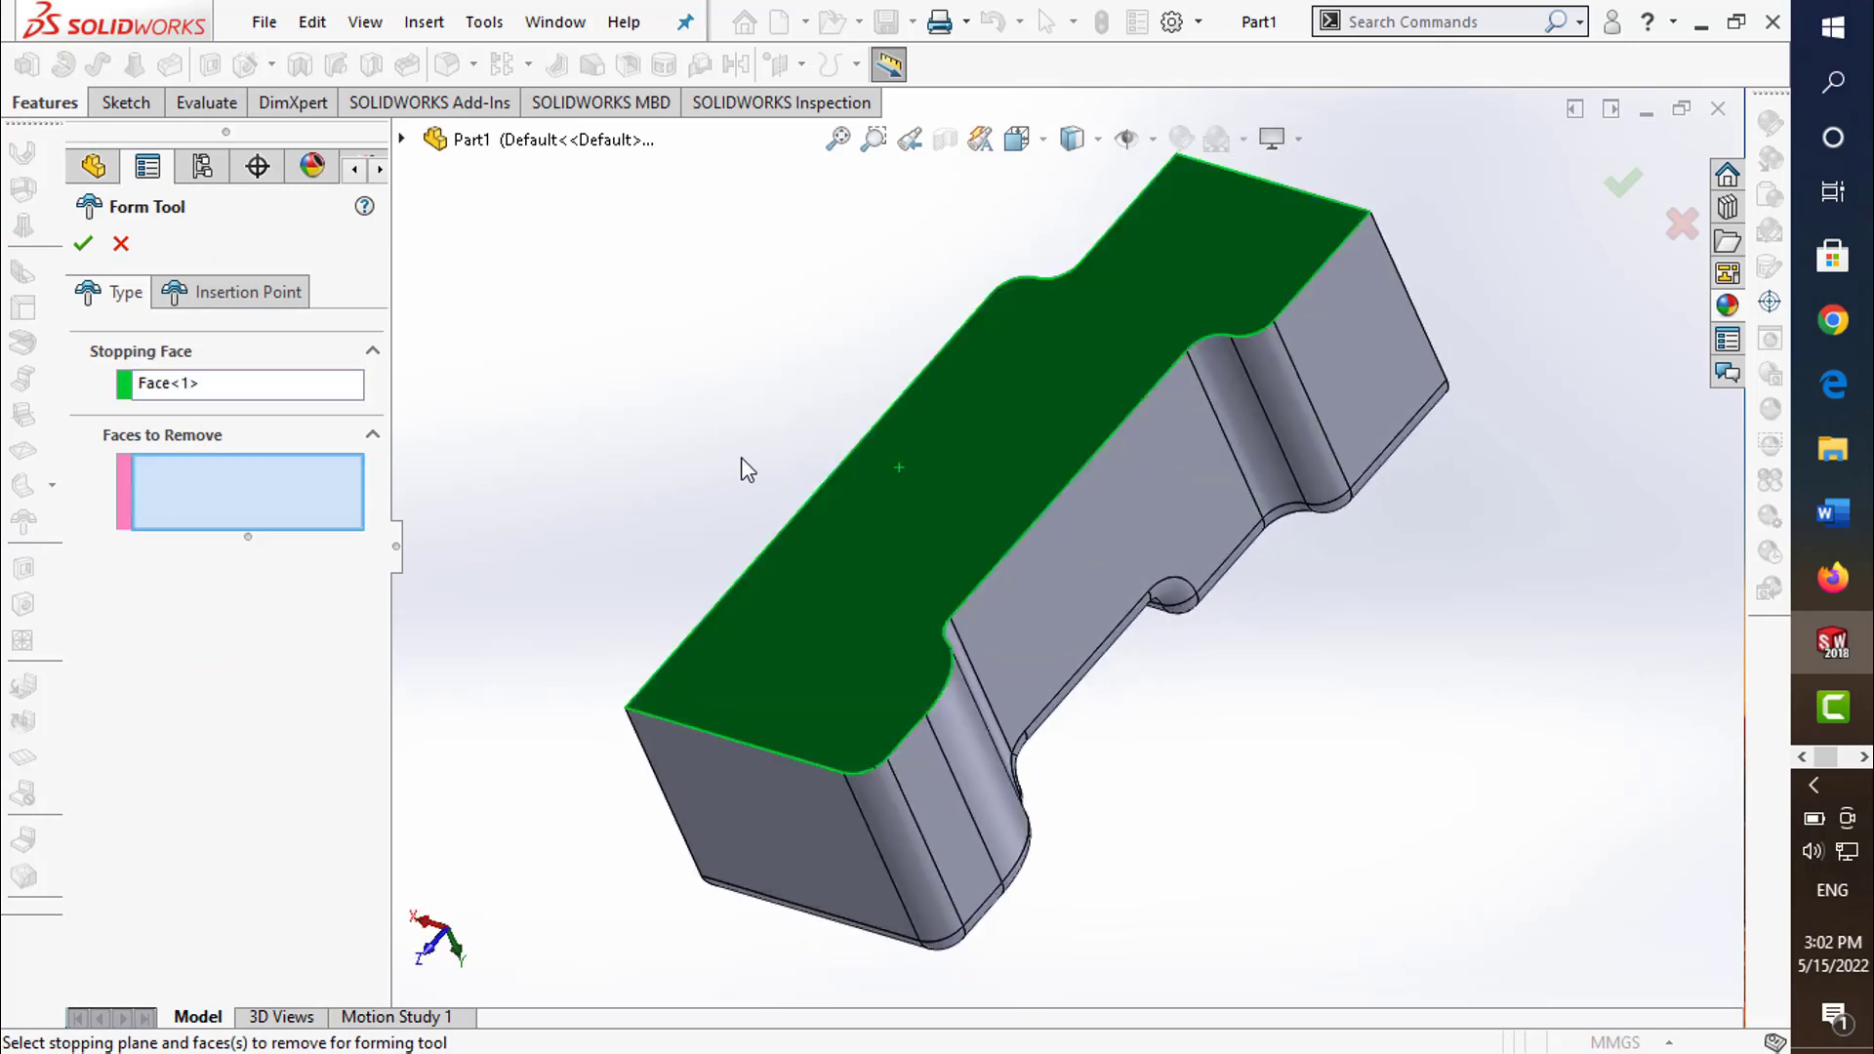
mouse_move(747, 471)
middle_down()
mouse_move(501, 218)
mouse_move(507, 337)
middle_up()
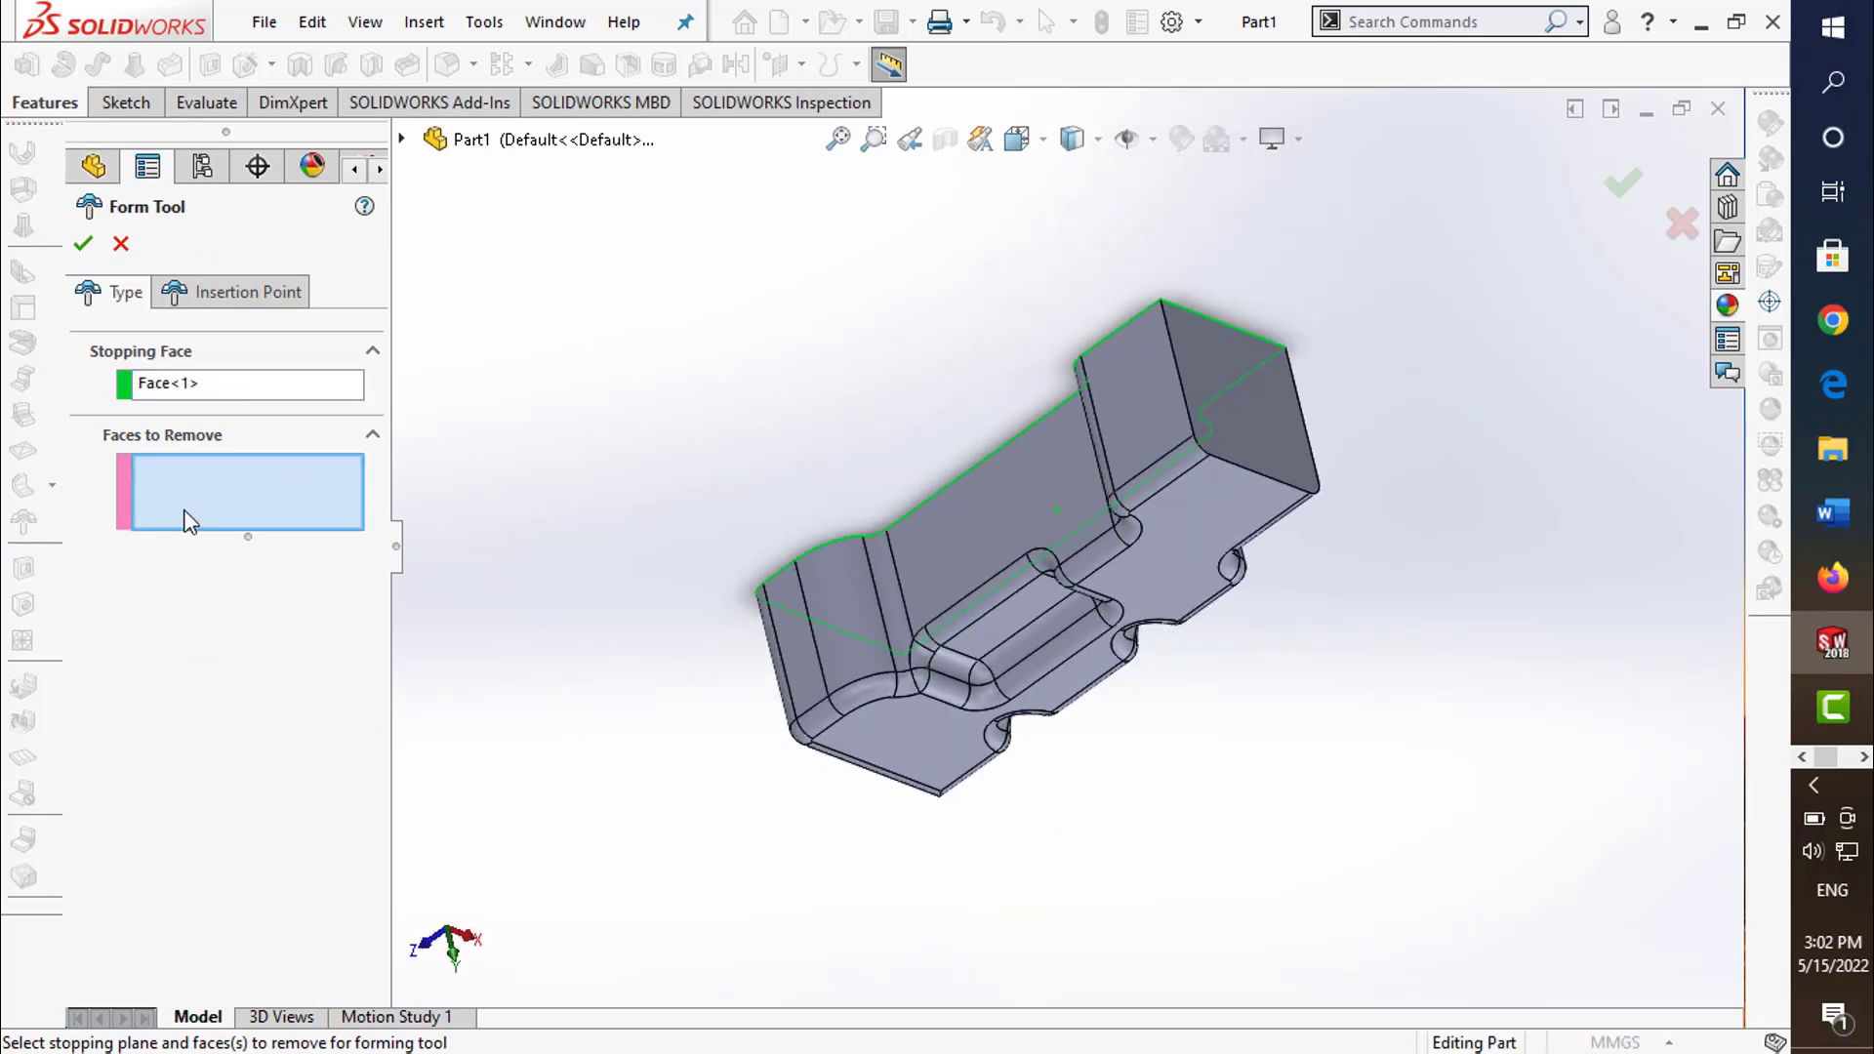
click(1167, 410)
mouse_move(794, 543)
middle_down()
mouse_move(983, 342)
mouse_move(703, 439)
mouse_move(926, 421)
mouse_move(895, 577)
mouse_move(908, 553)
mouse_move(820, 523)
mouse_move(877, 642)
mouse_move(976, 576)
middle_up()
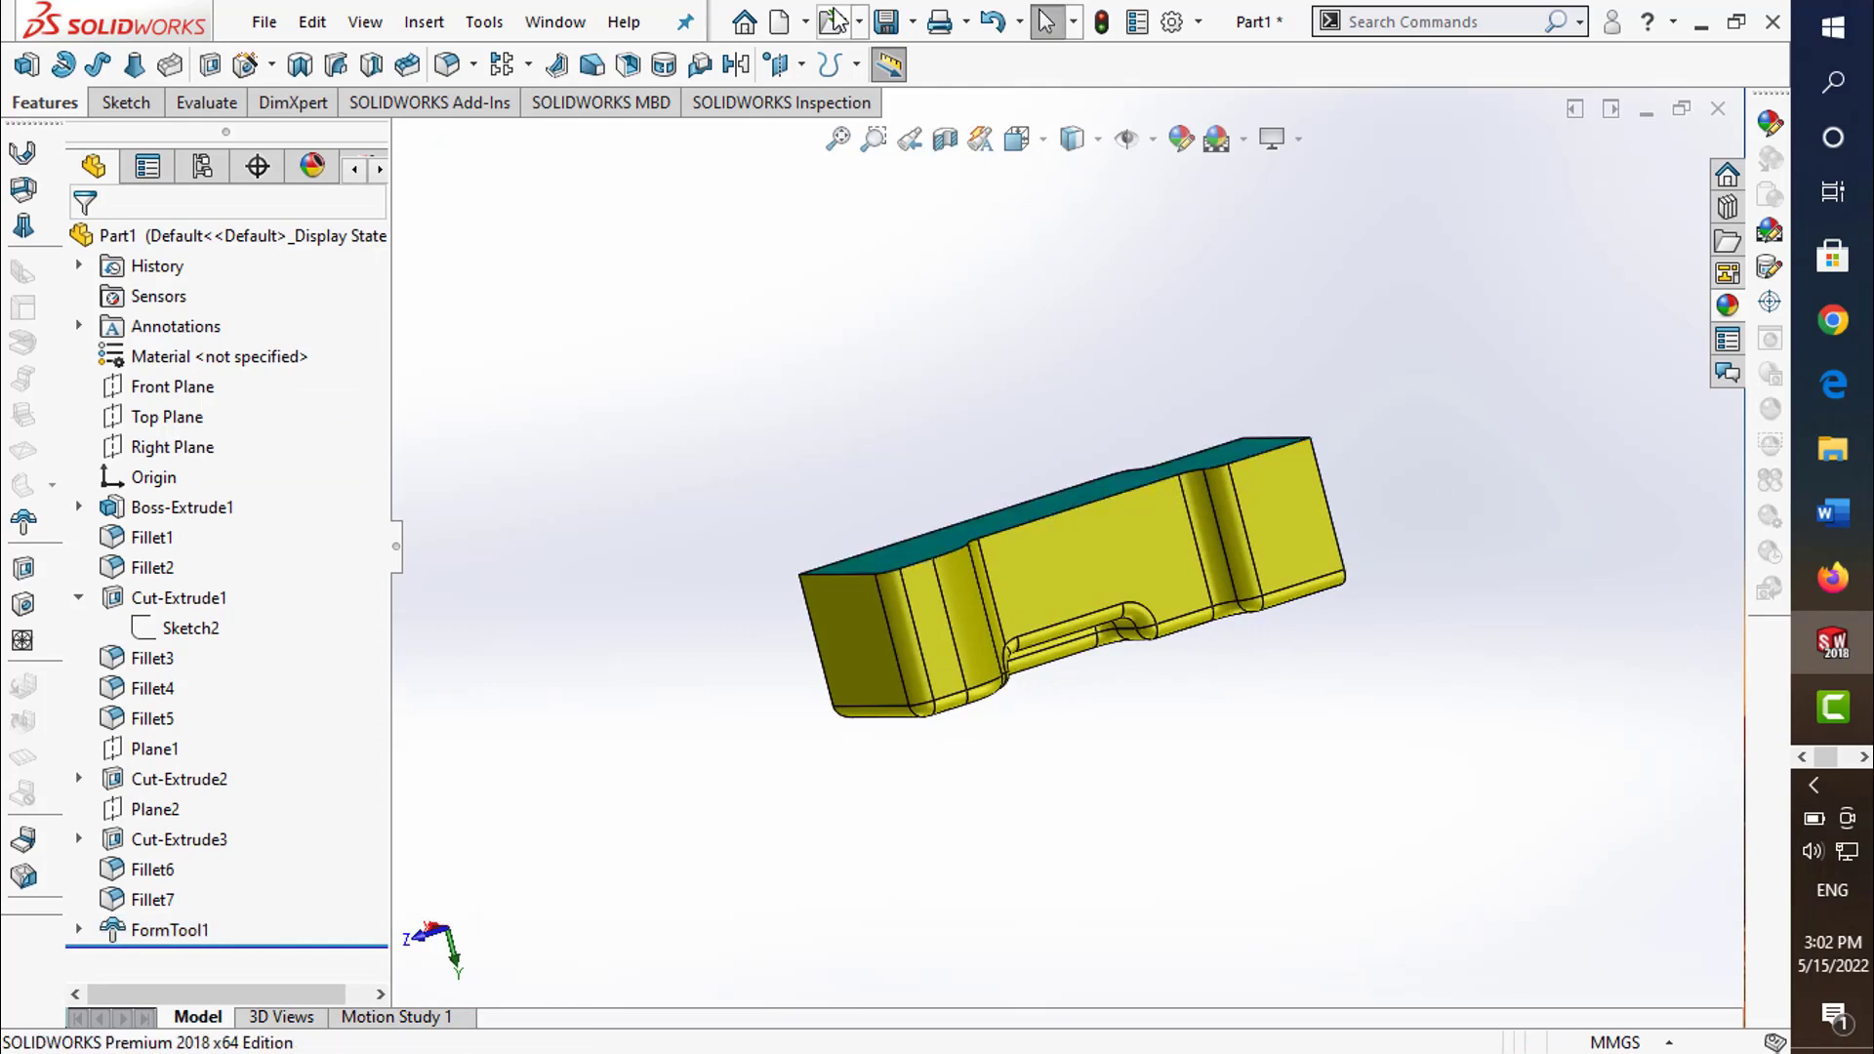
click(884, 36)
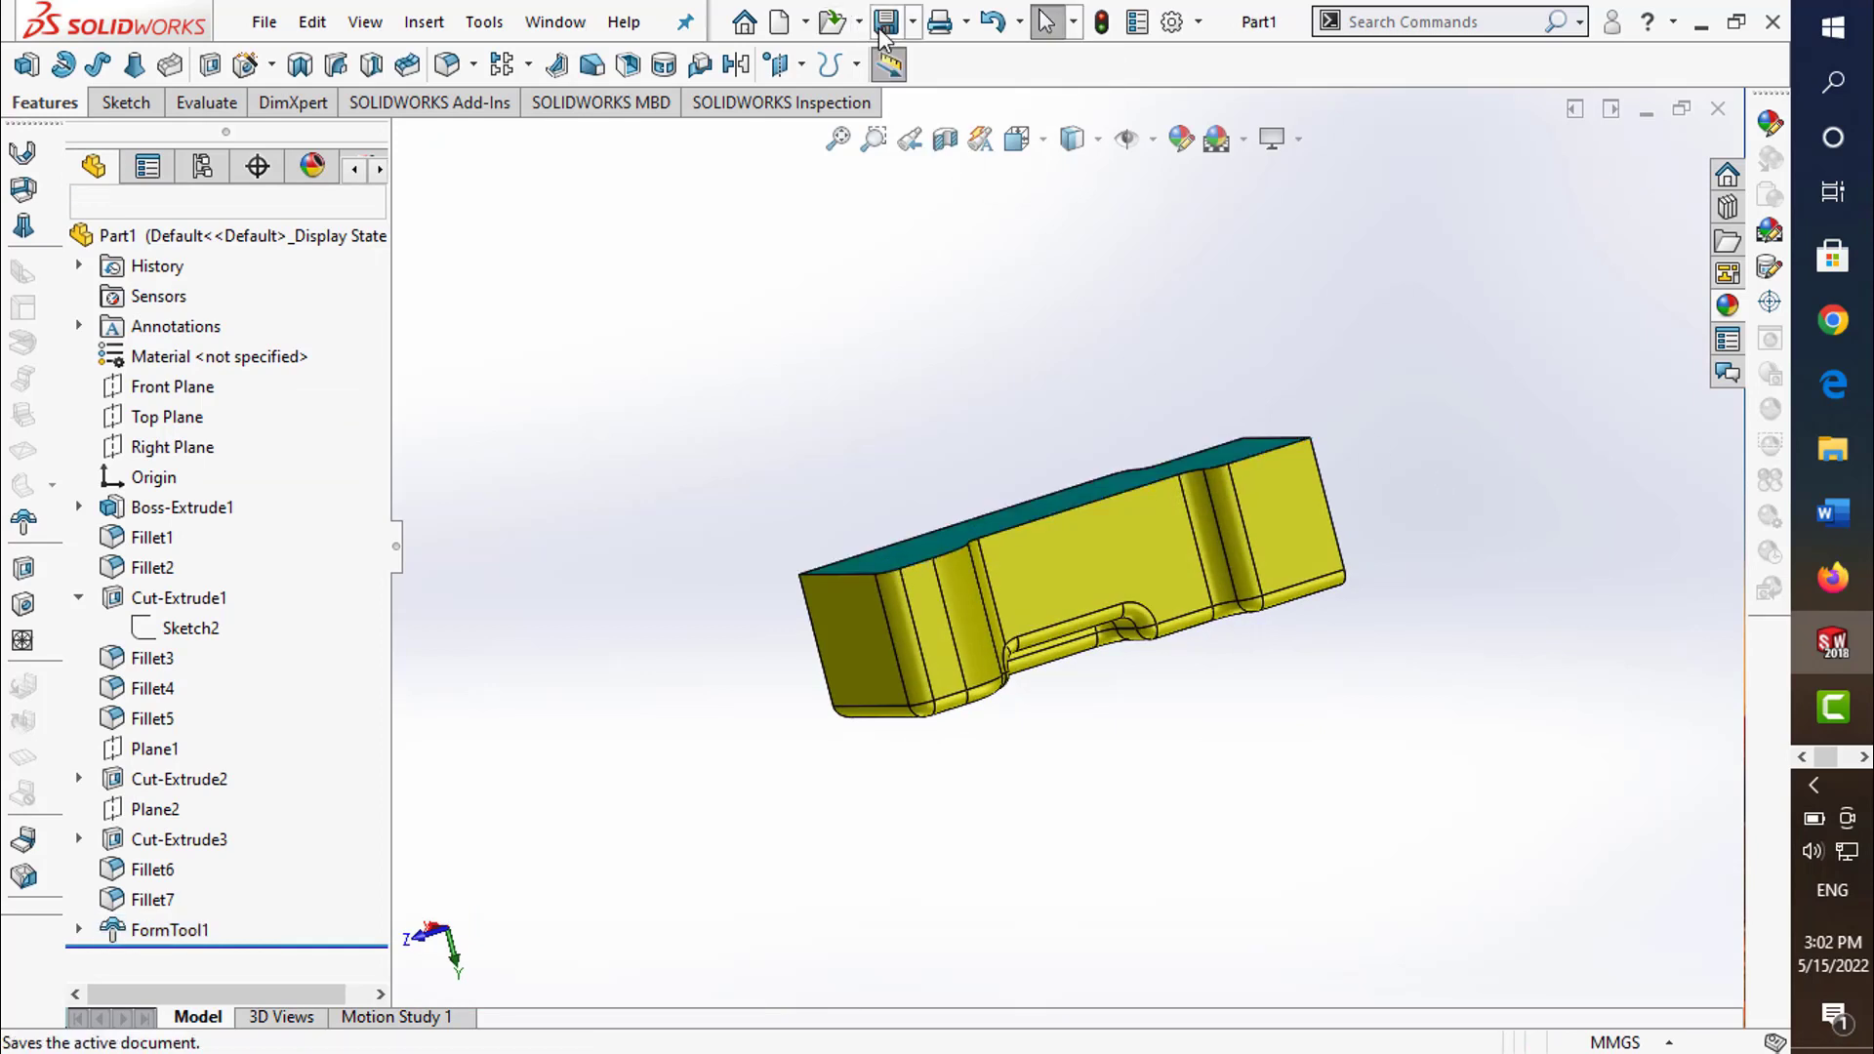
- Save Part1 as a Form Tool (*.sldftp) in the forming tools folder and close it
click(918, 90)
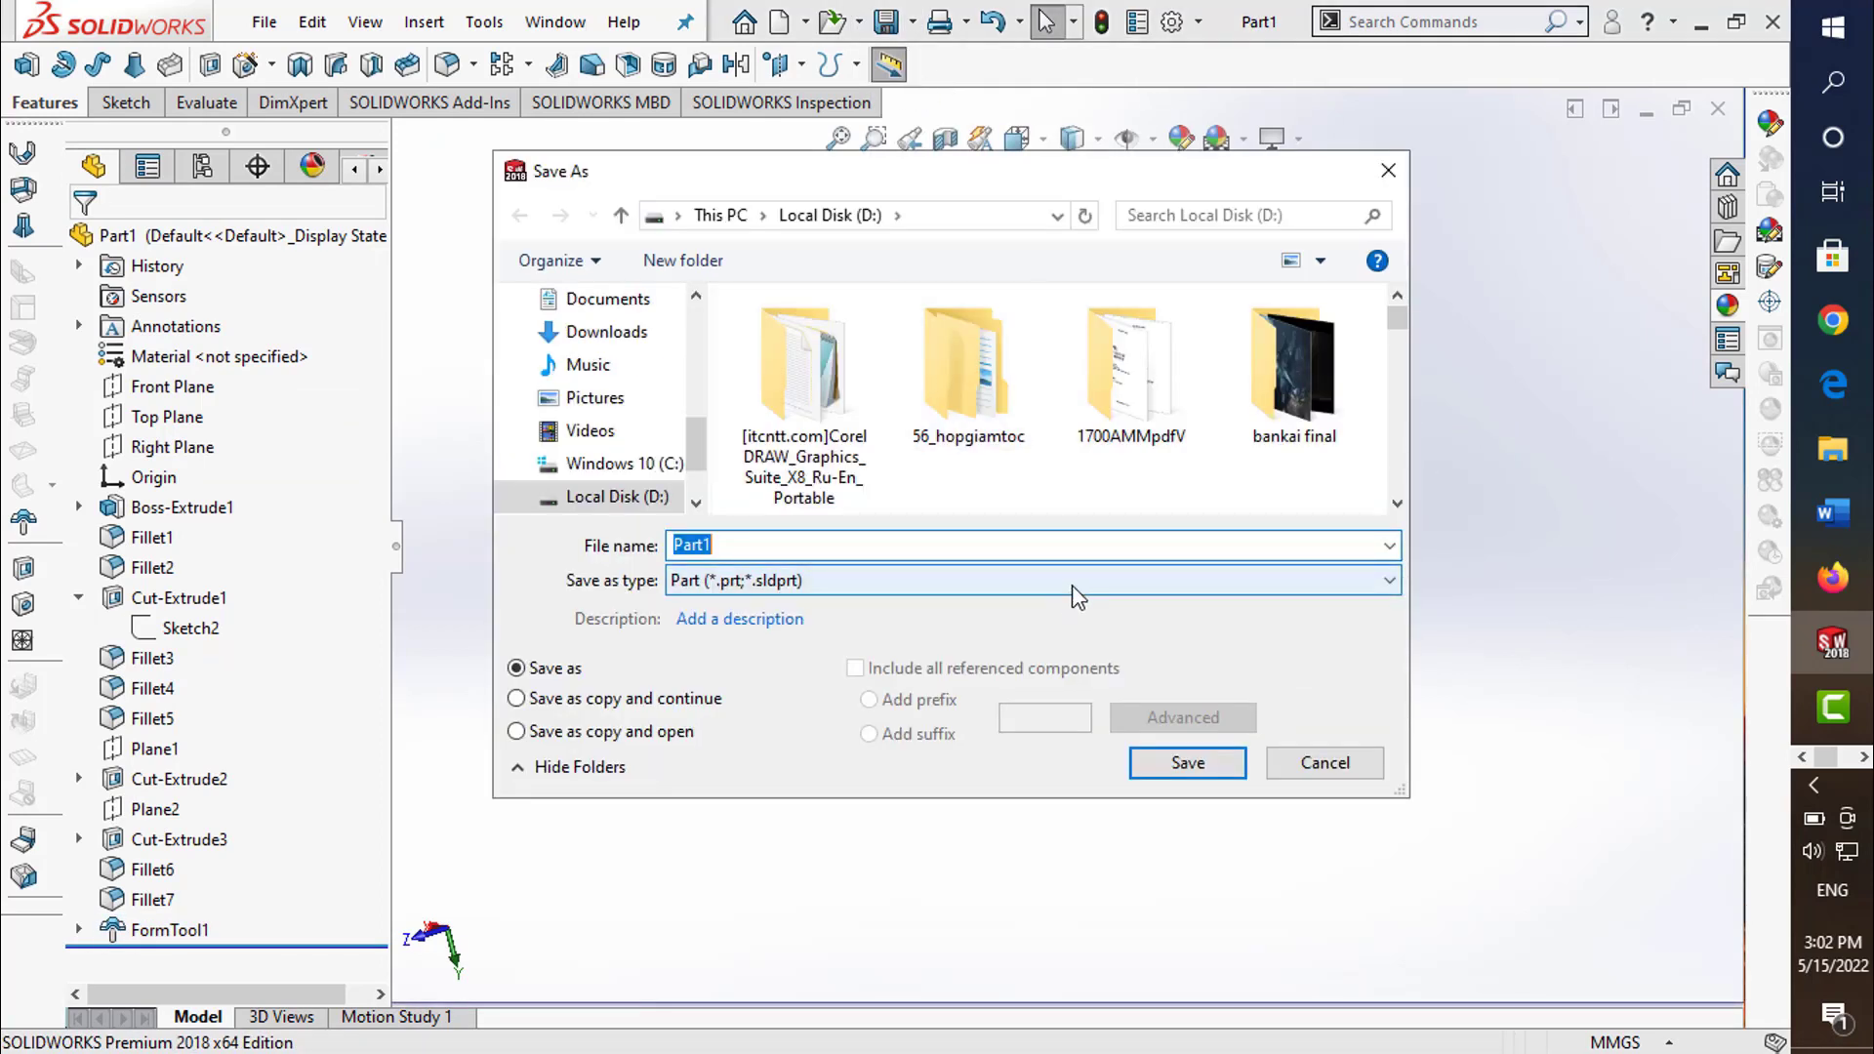
click(1074, 589)
click(906, 72)
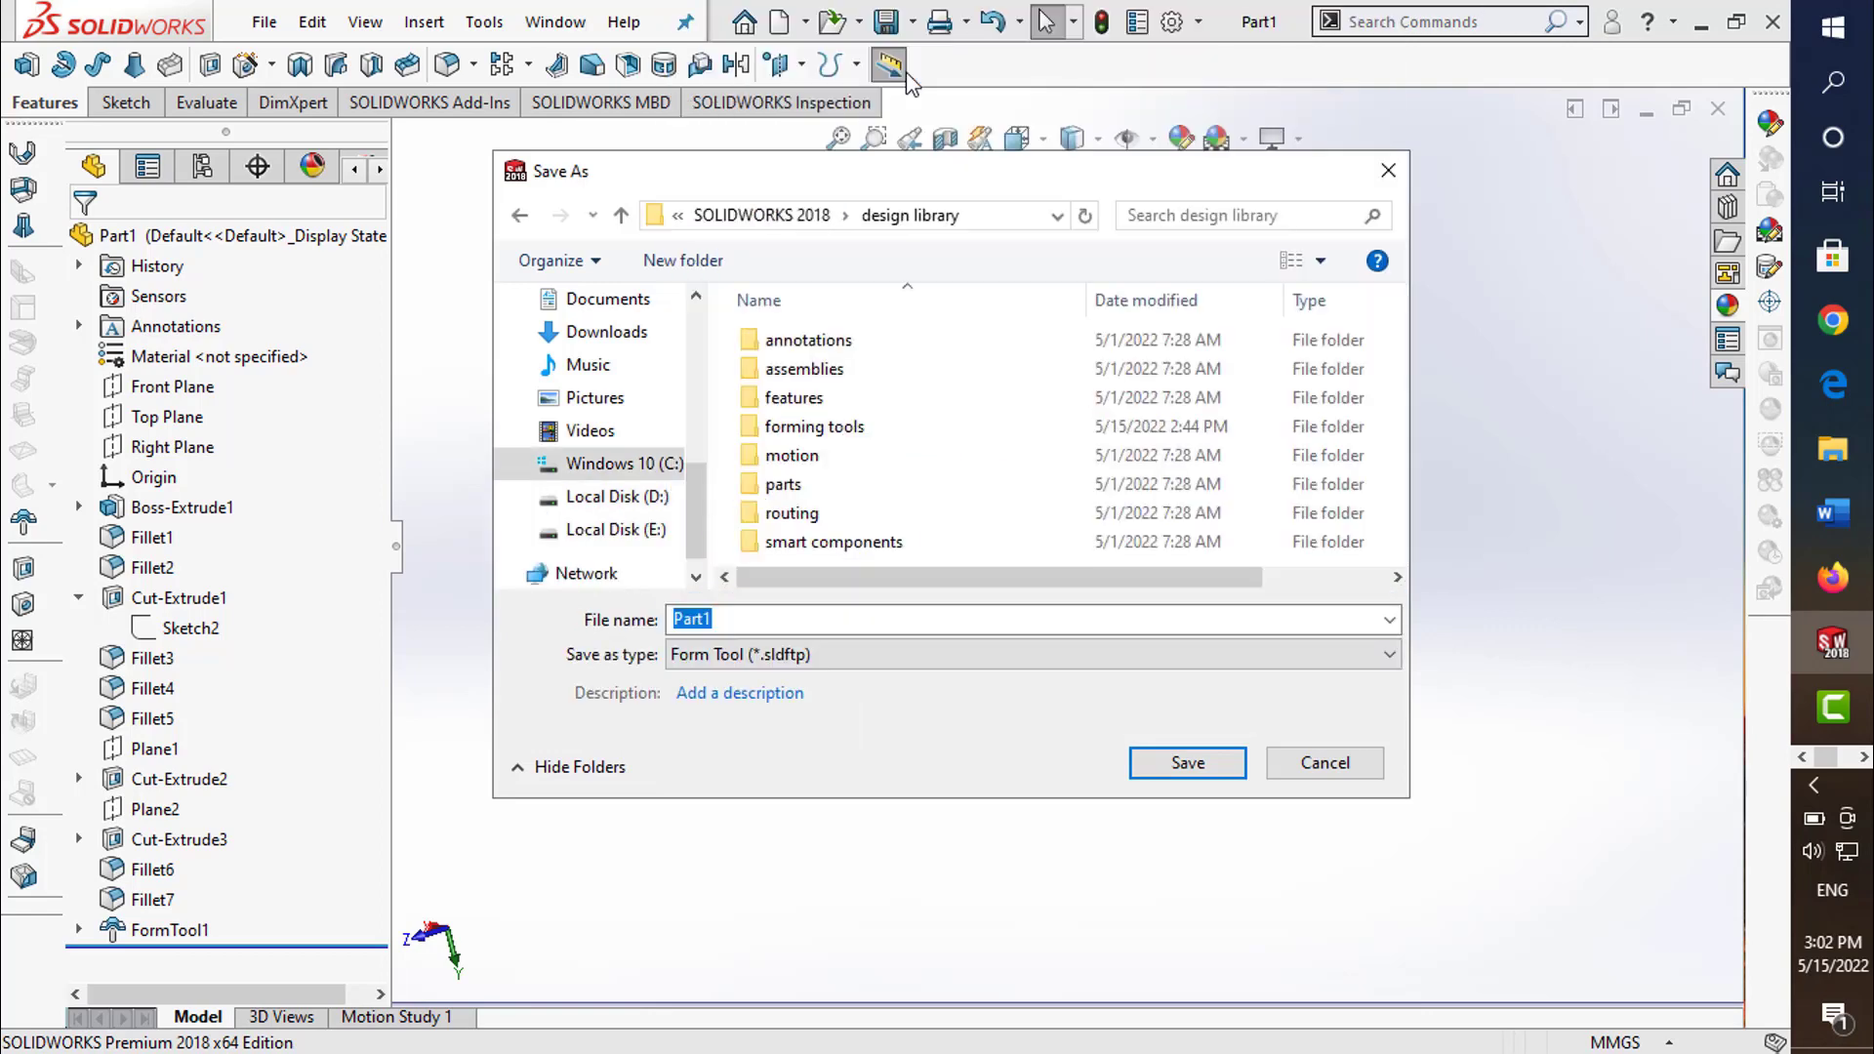
double_click(859, 427)
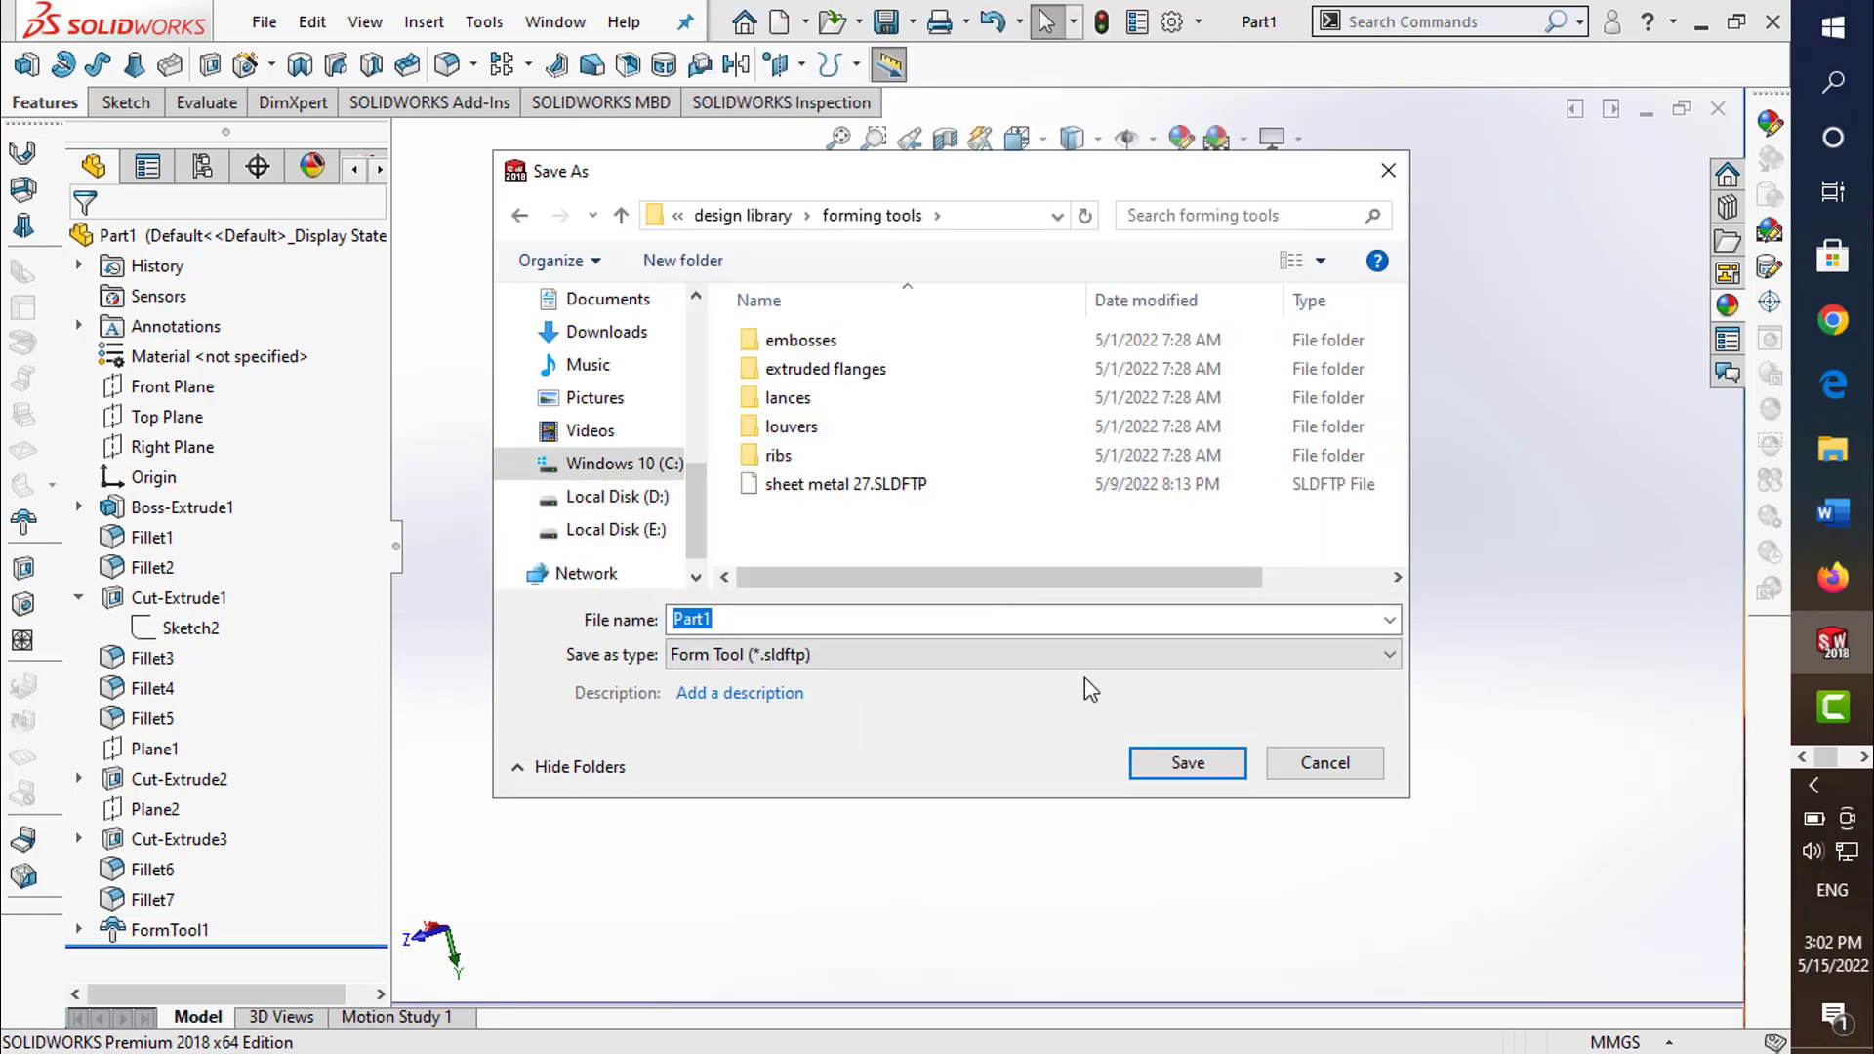
click(1161, 765)
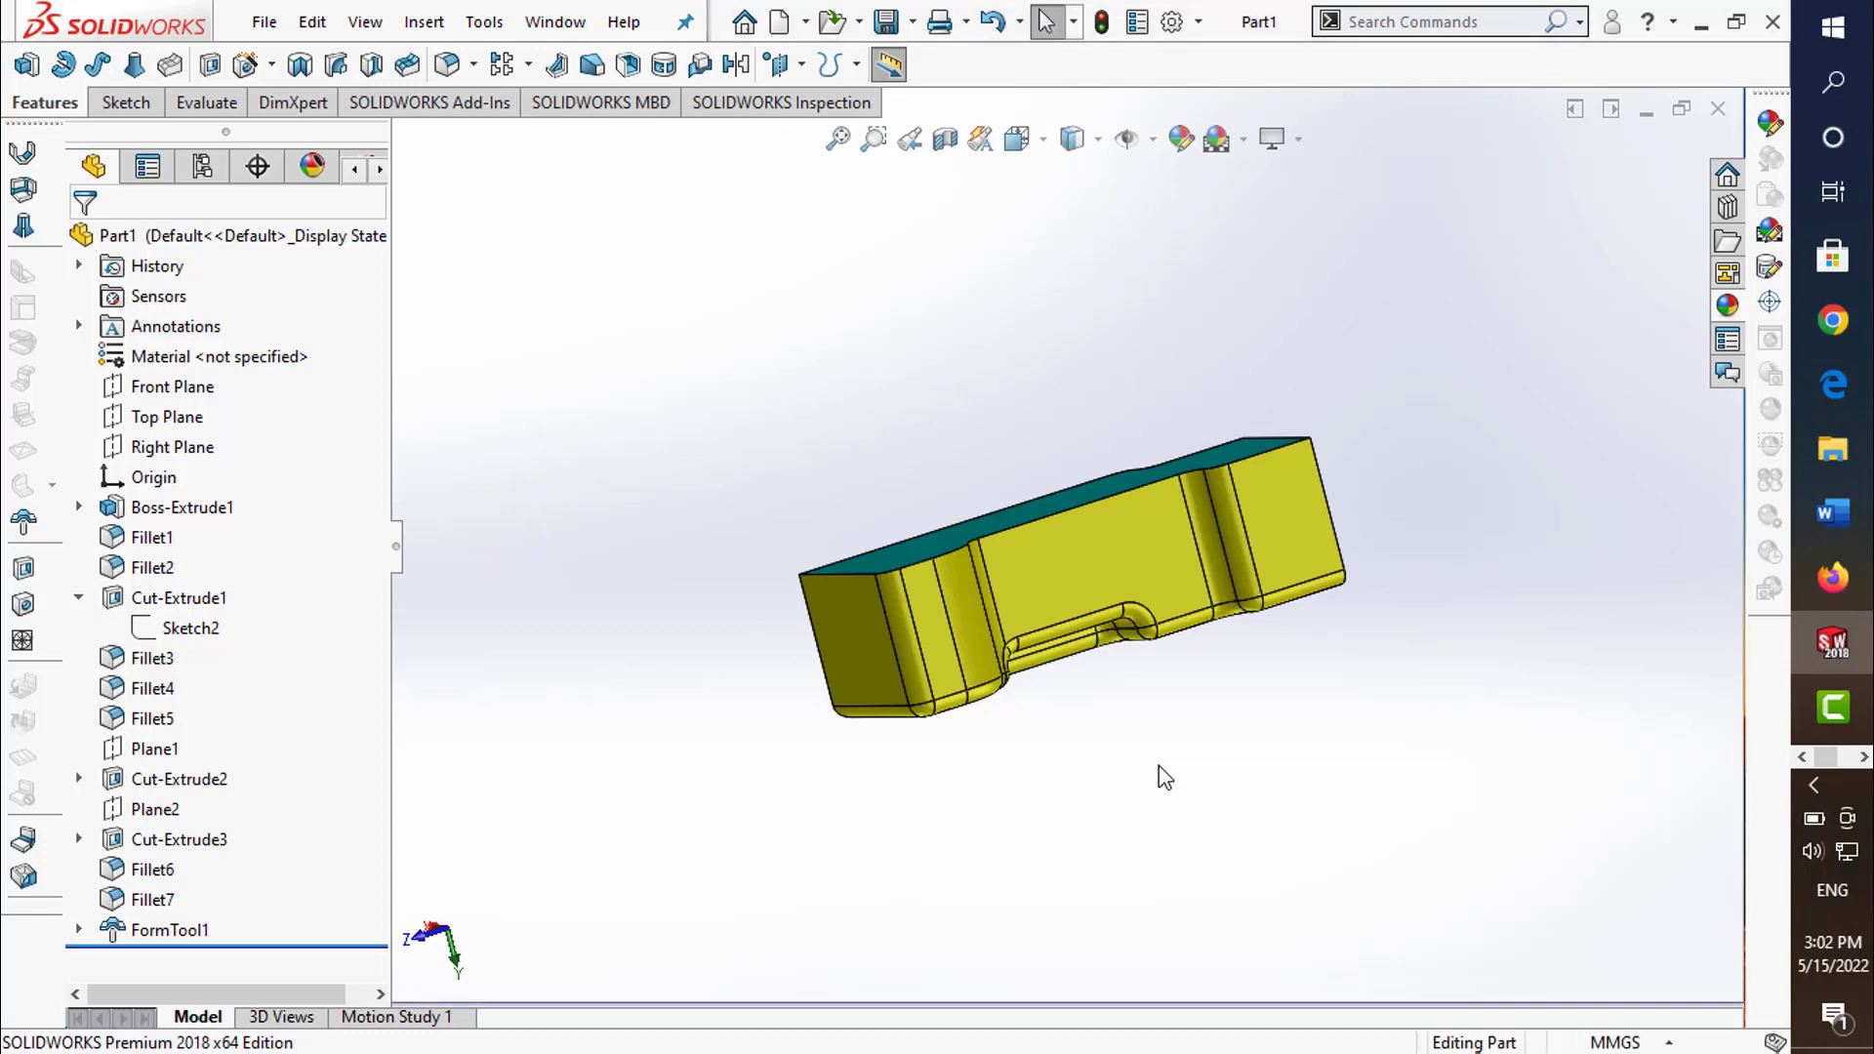
click(1718, 110)
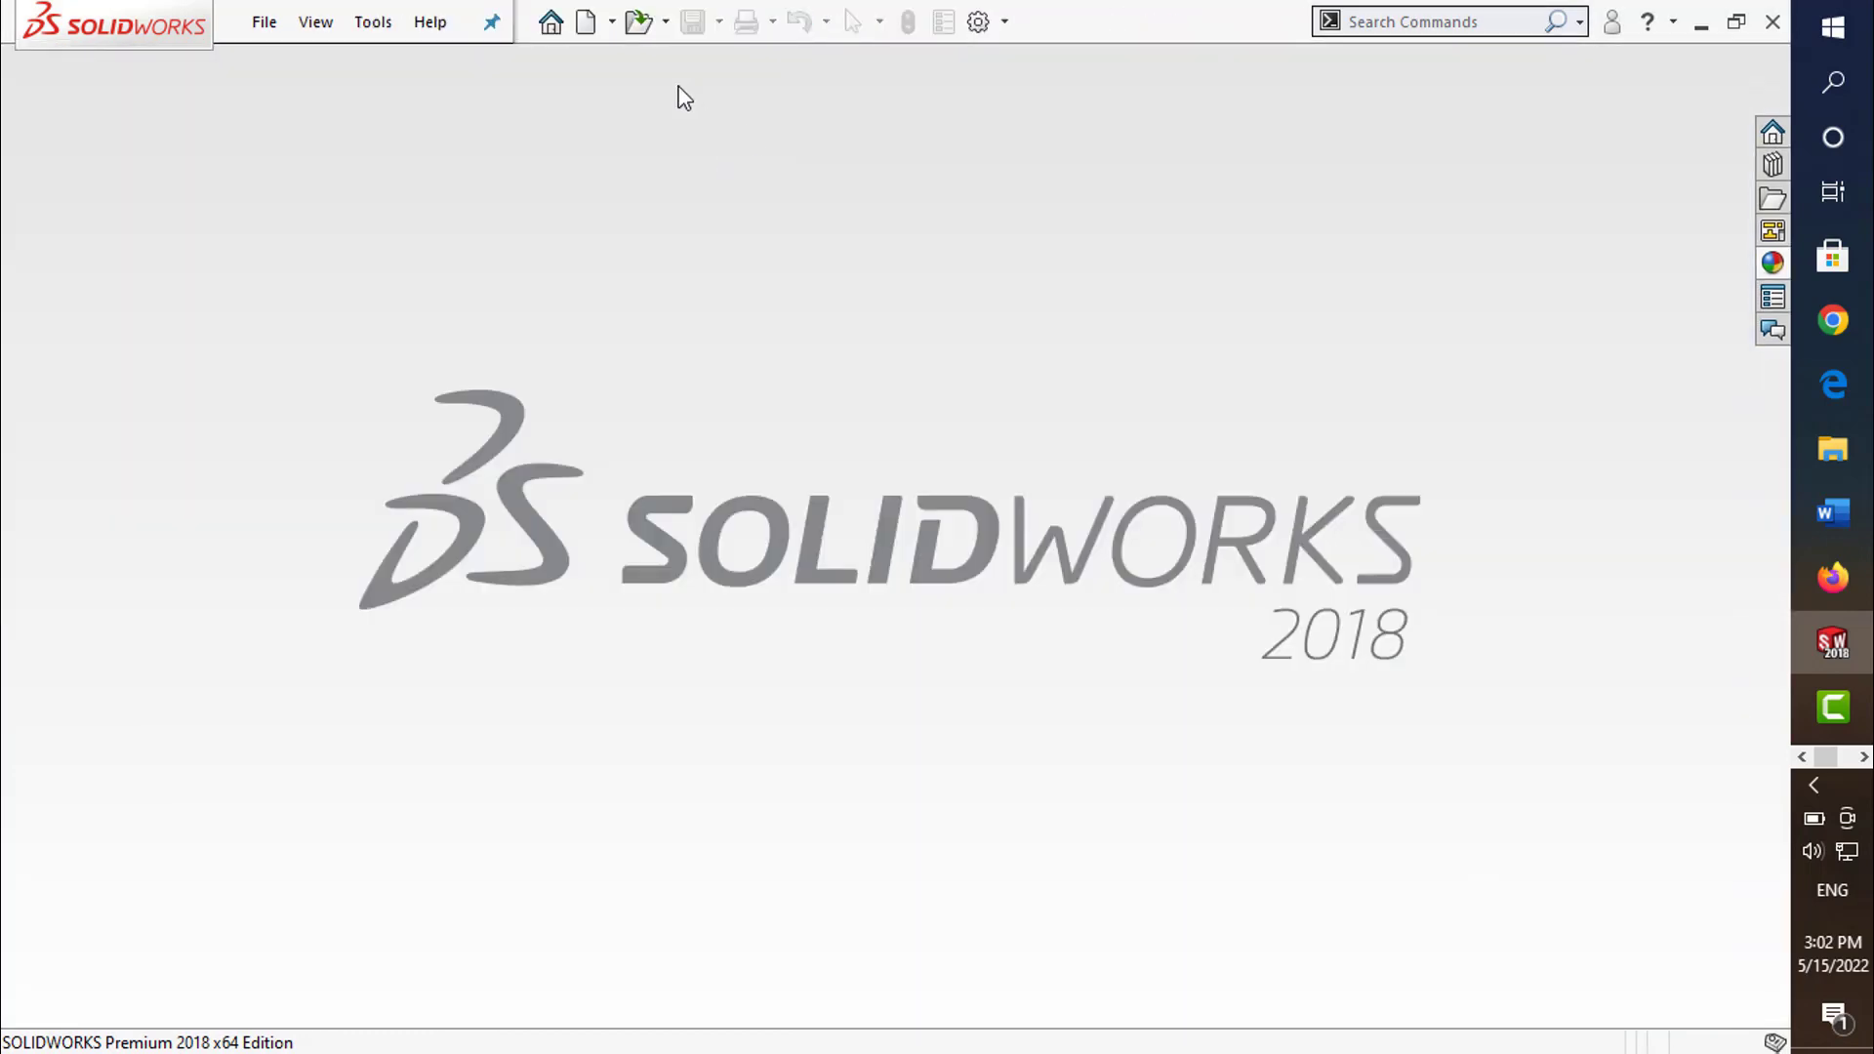
click(585, 22)
- In a new part, draw a center rectangle at the origin on the Top Plane
click(1200, 696)
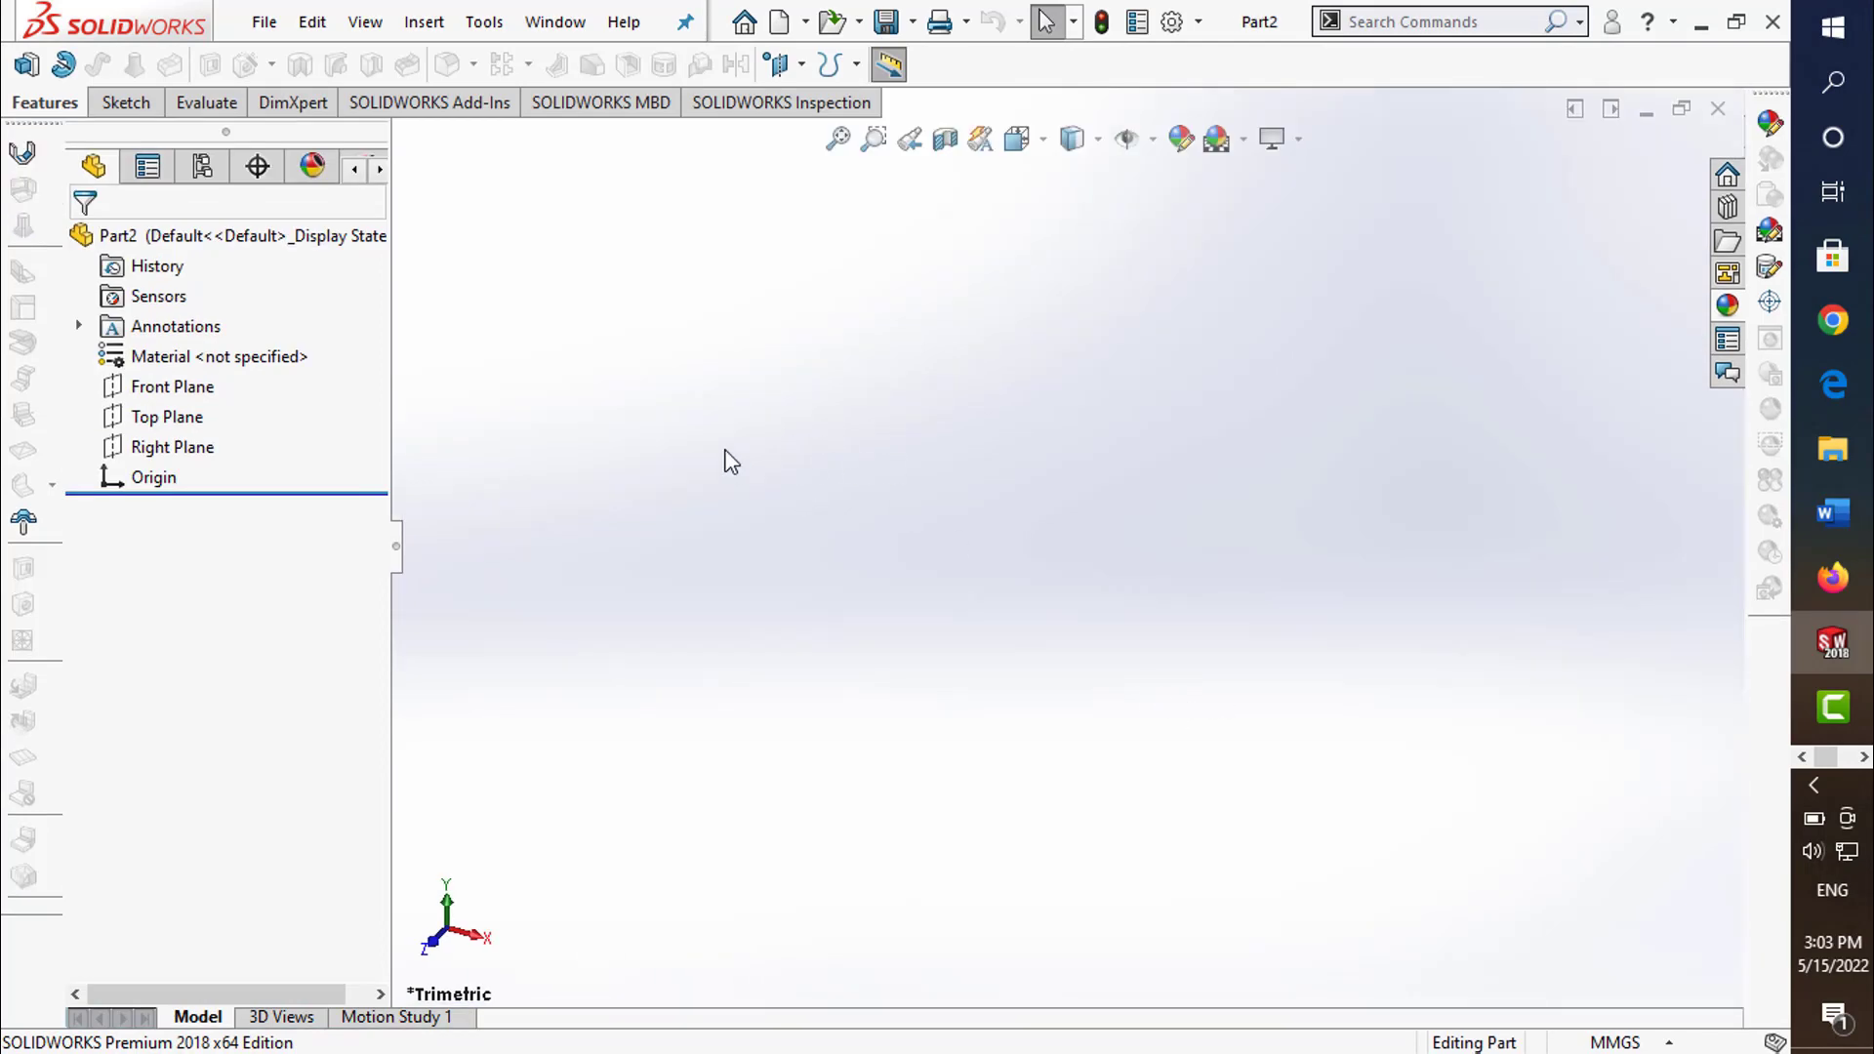
click(108, 103)
click(28, 65)
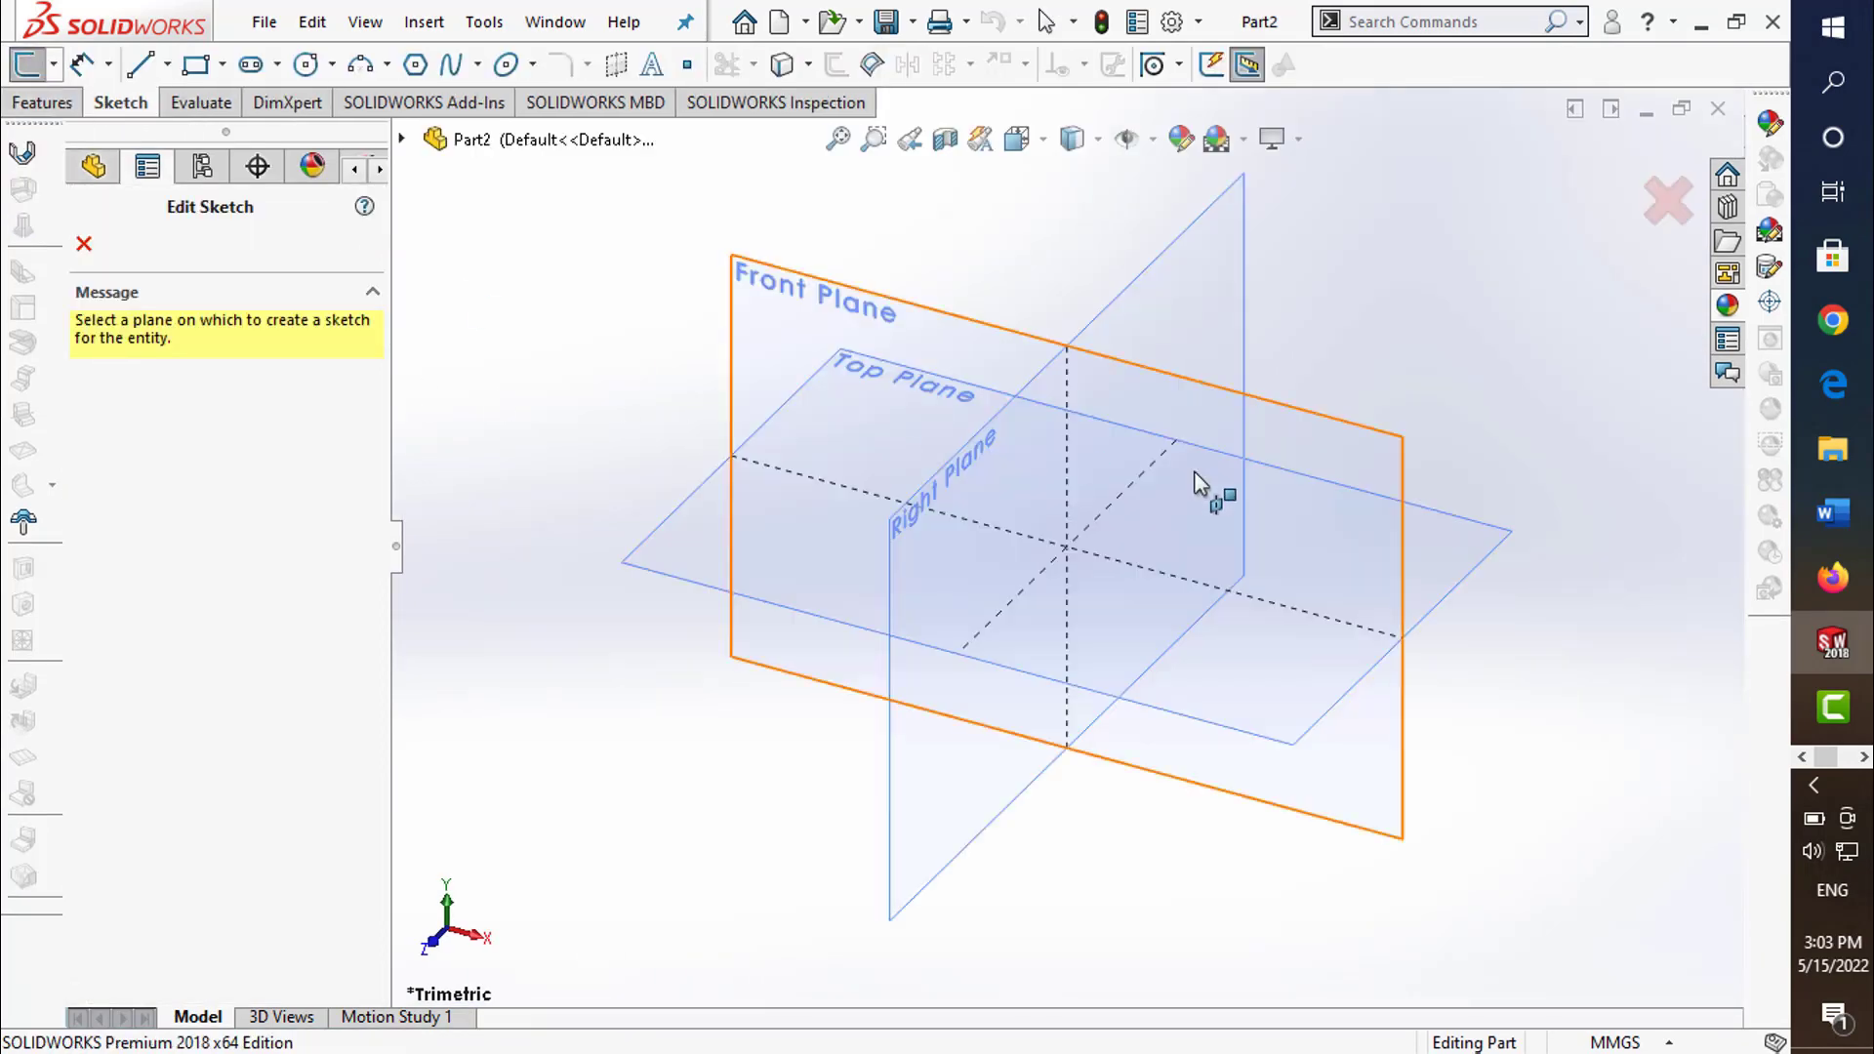
click(1509, 583)
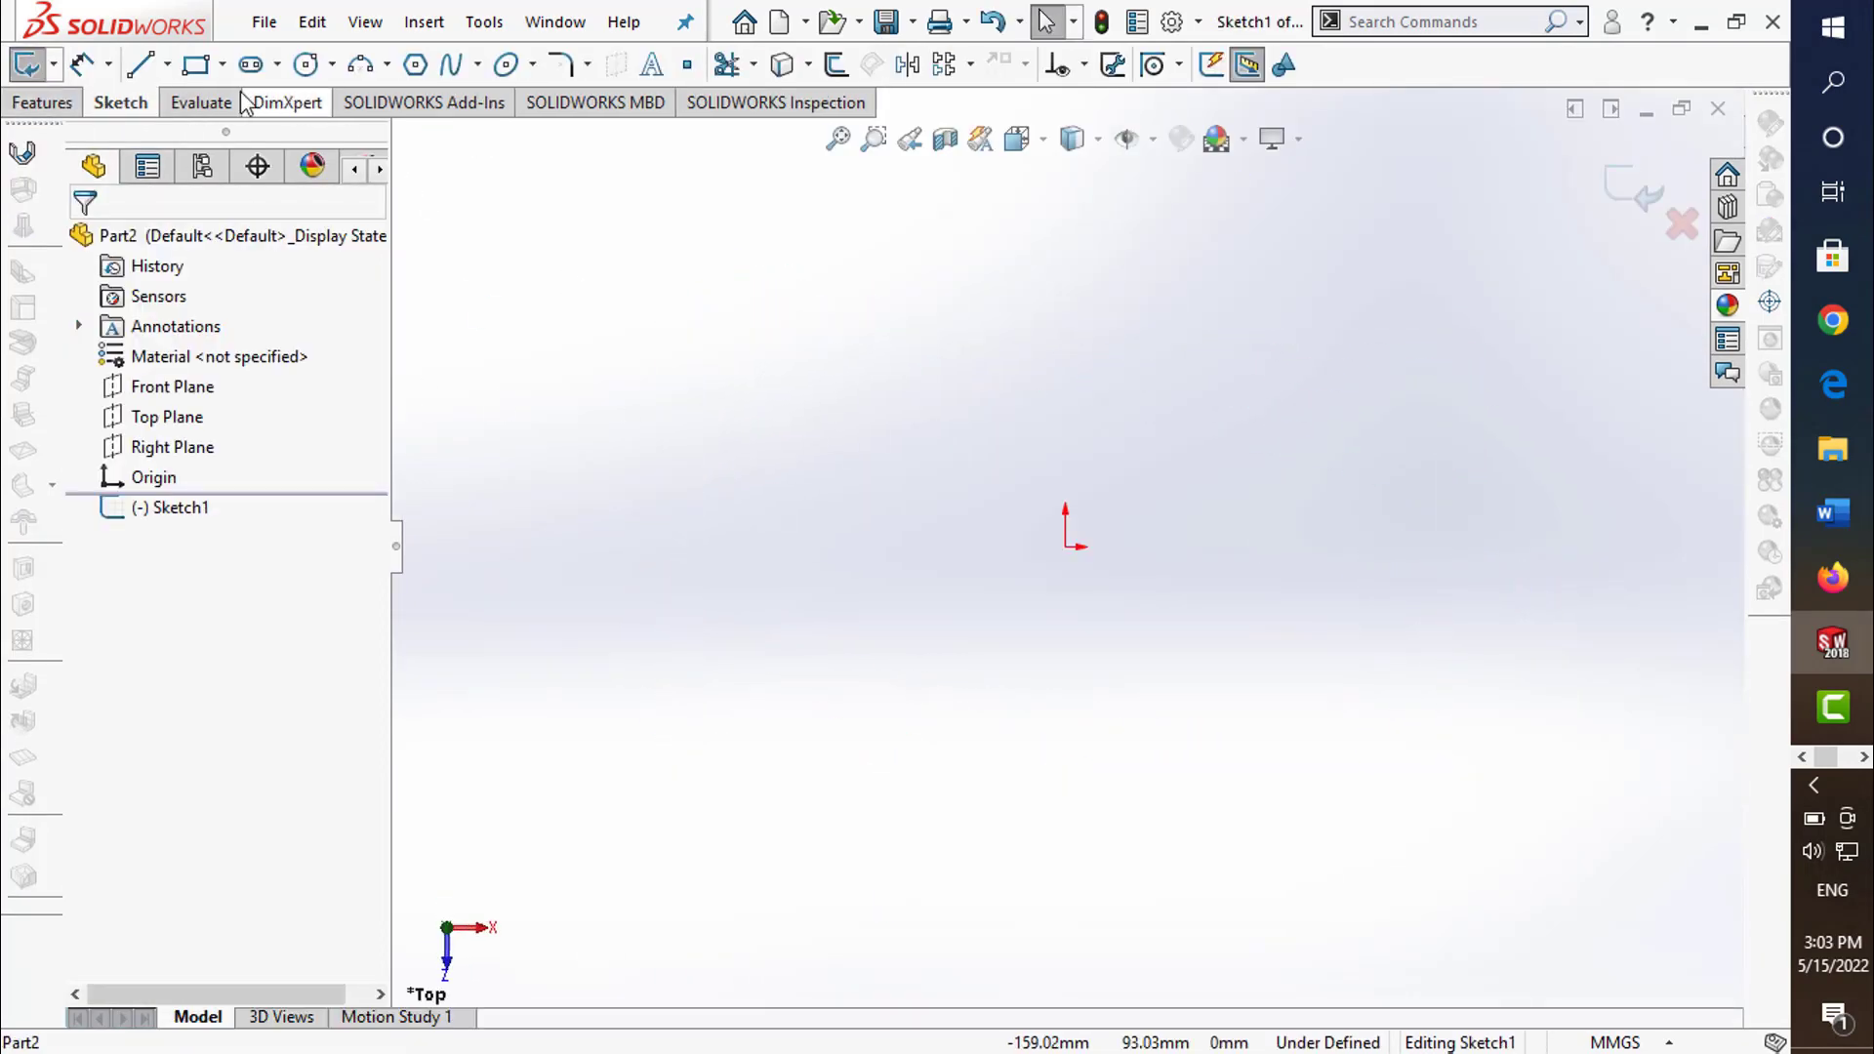
click(222, 67)
click(227, 136)
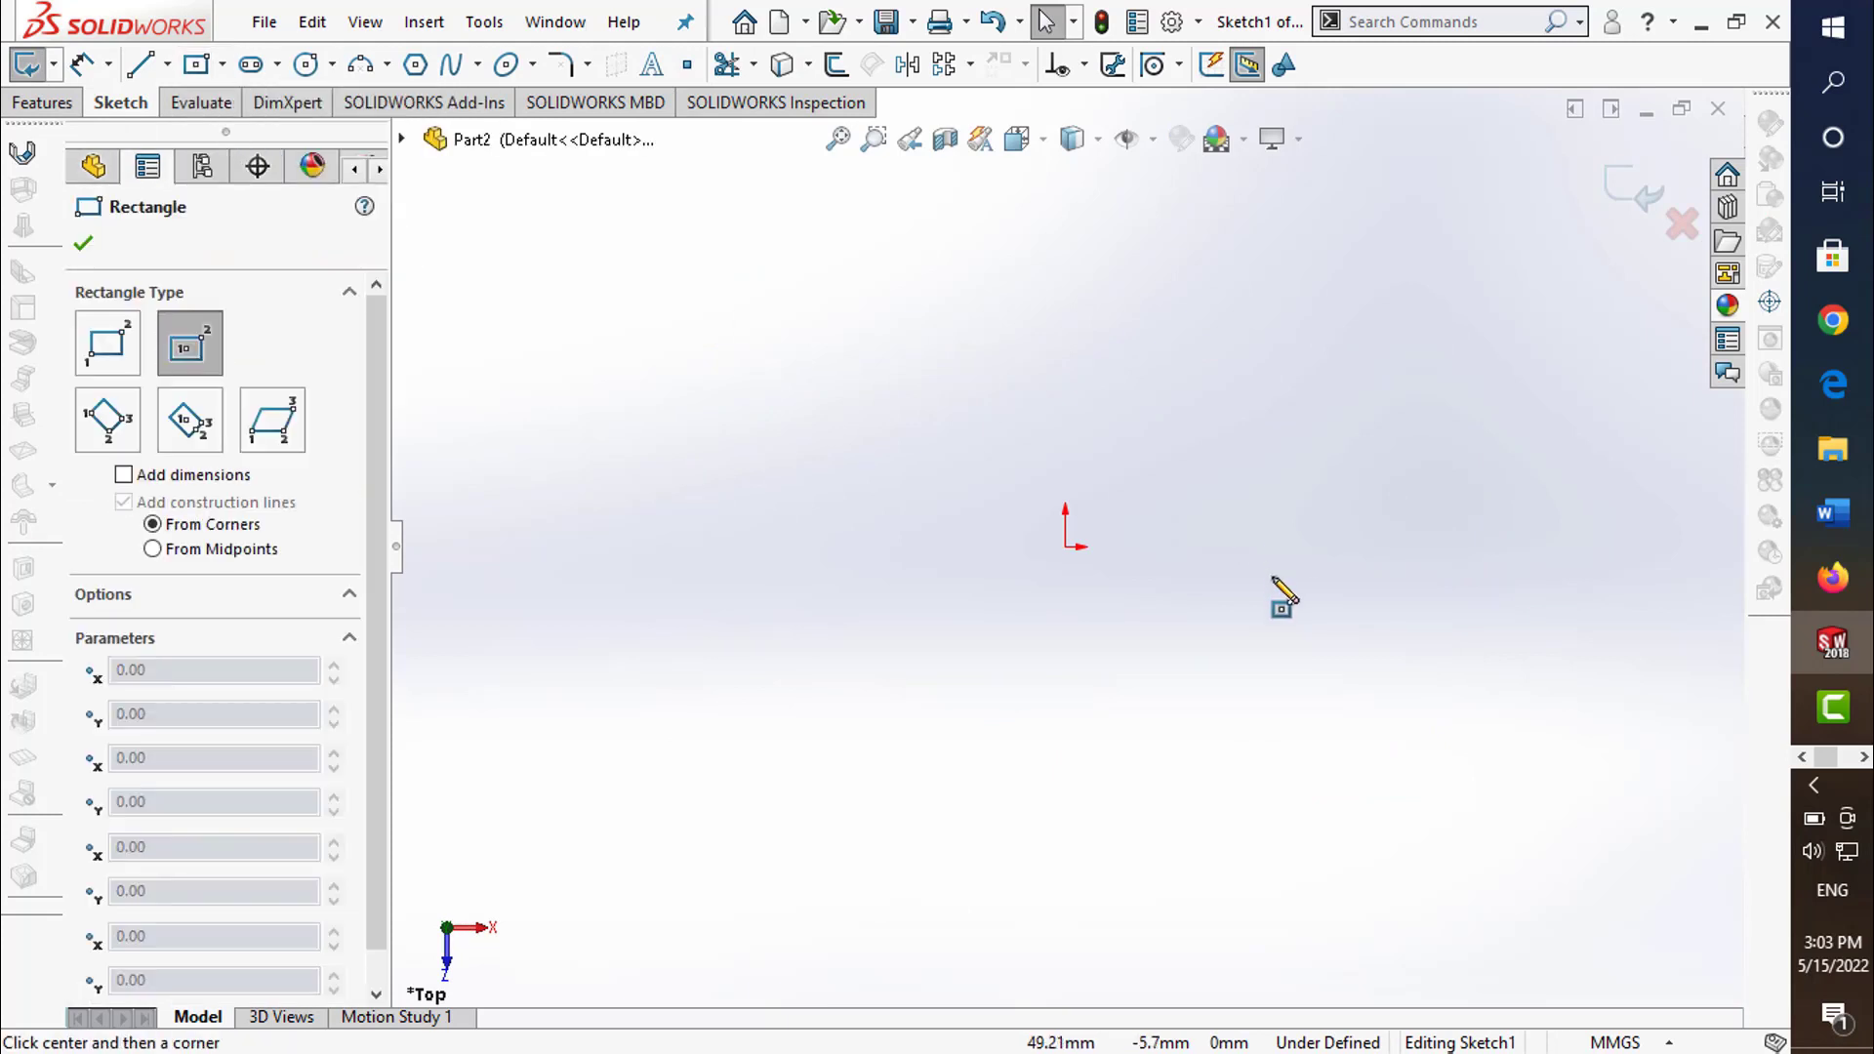
click(1065, 545)
click(1158, 318)
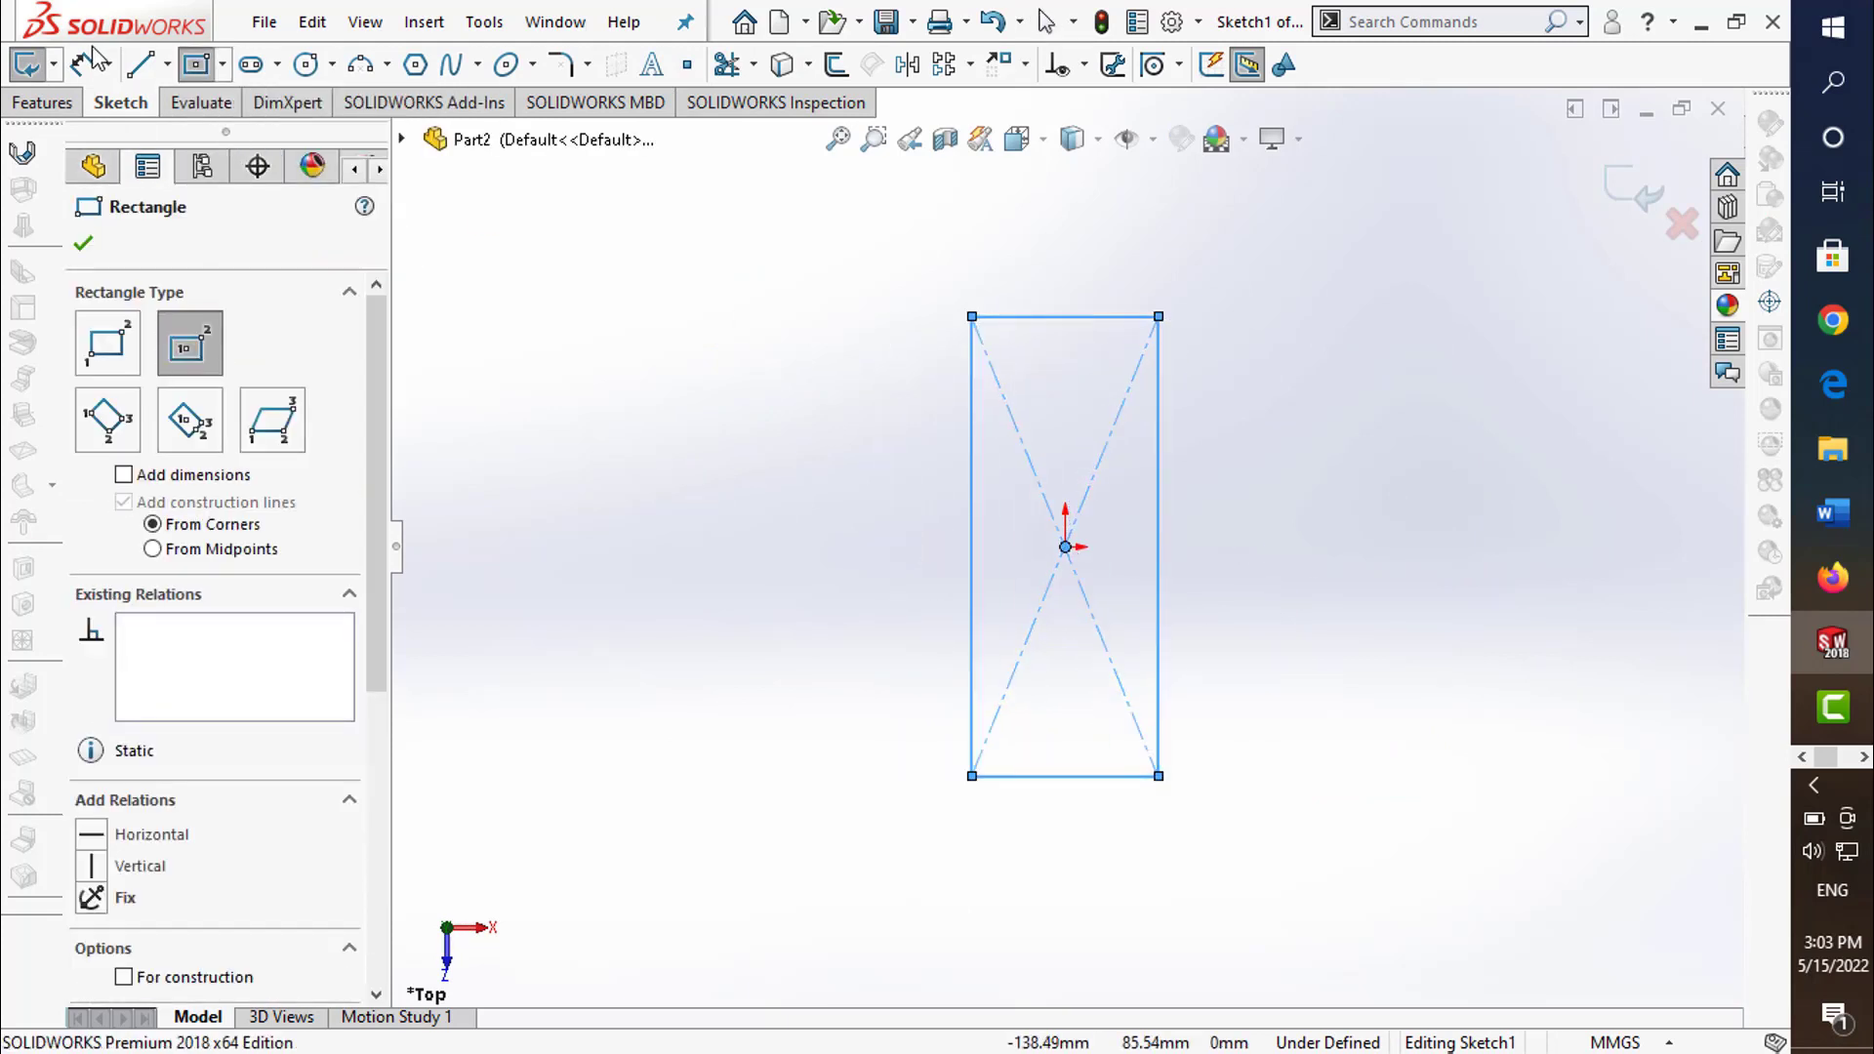
- Dimension the rectangle 100 mm wide and 200 mm tall and exit the sketch
key(d)
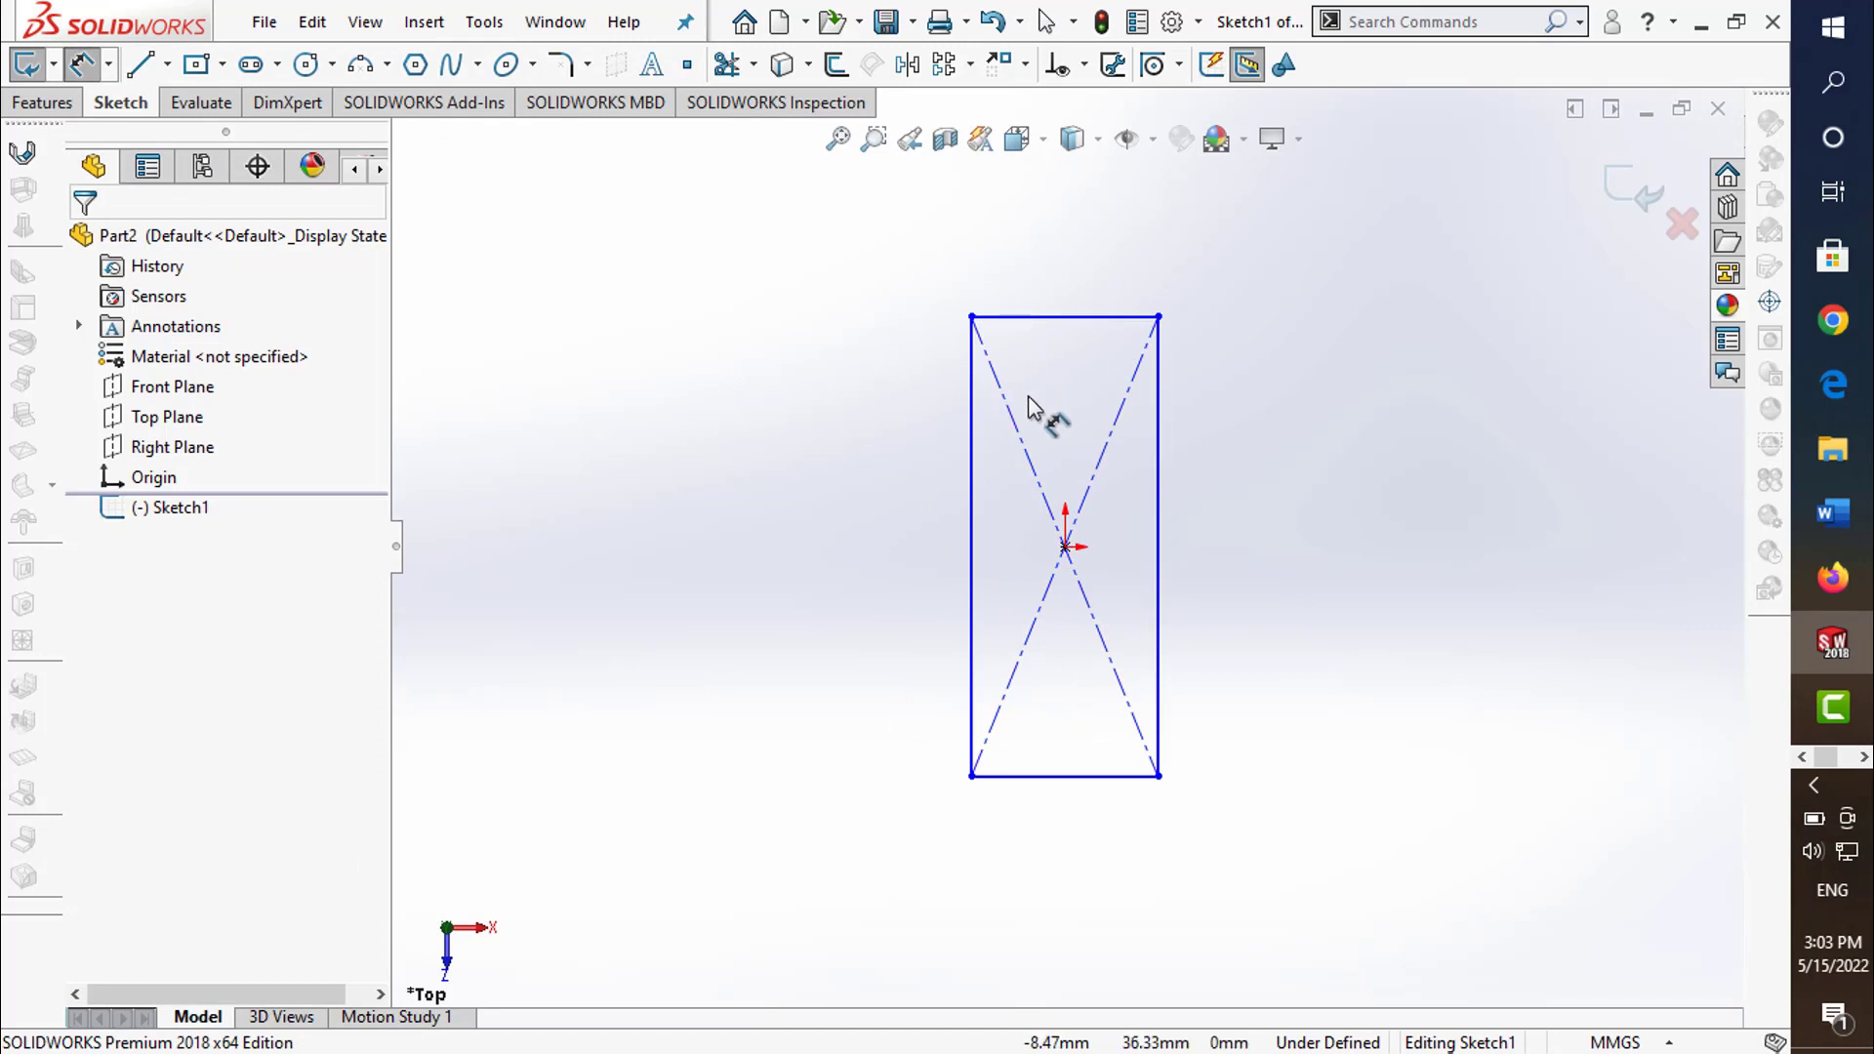
click(1074, 318)
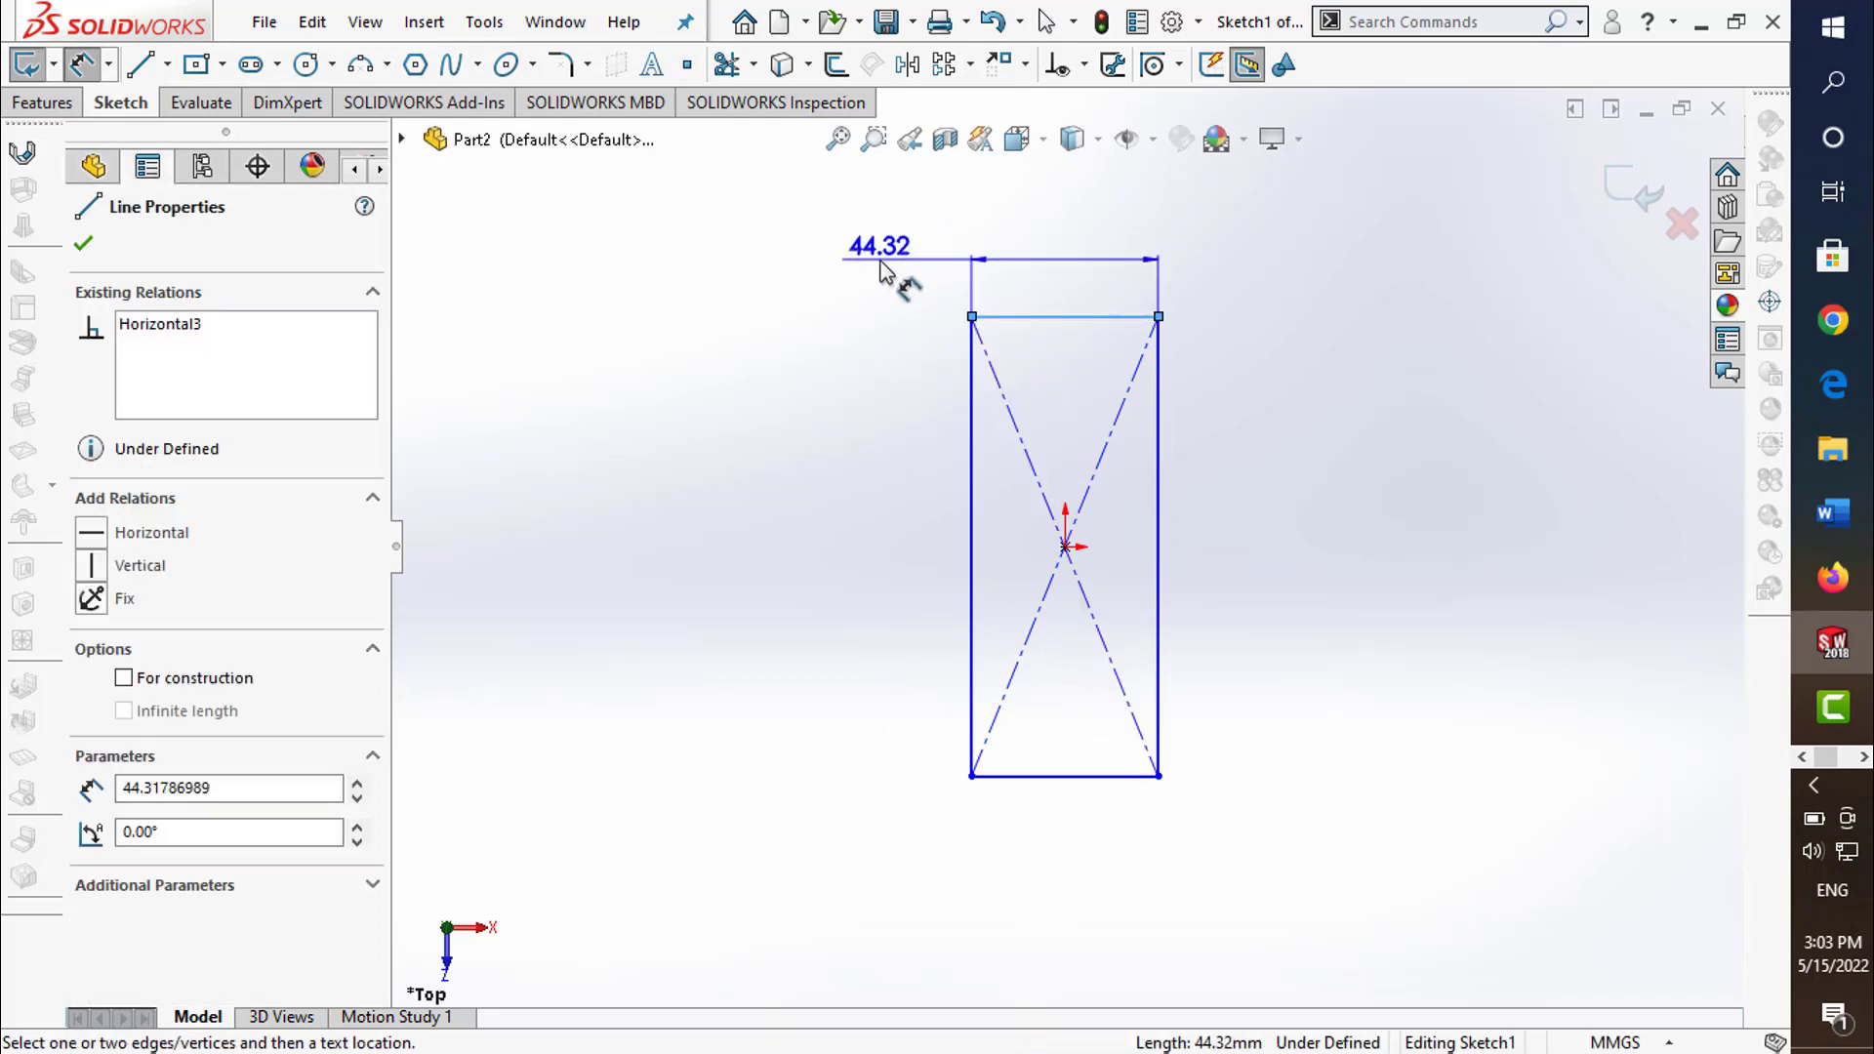
click(883, 254)
text(100)
key(Return)
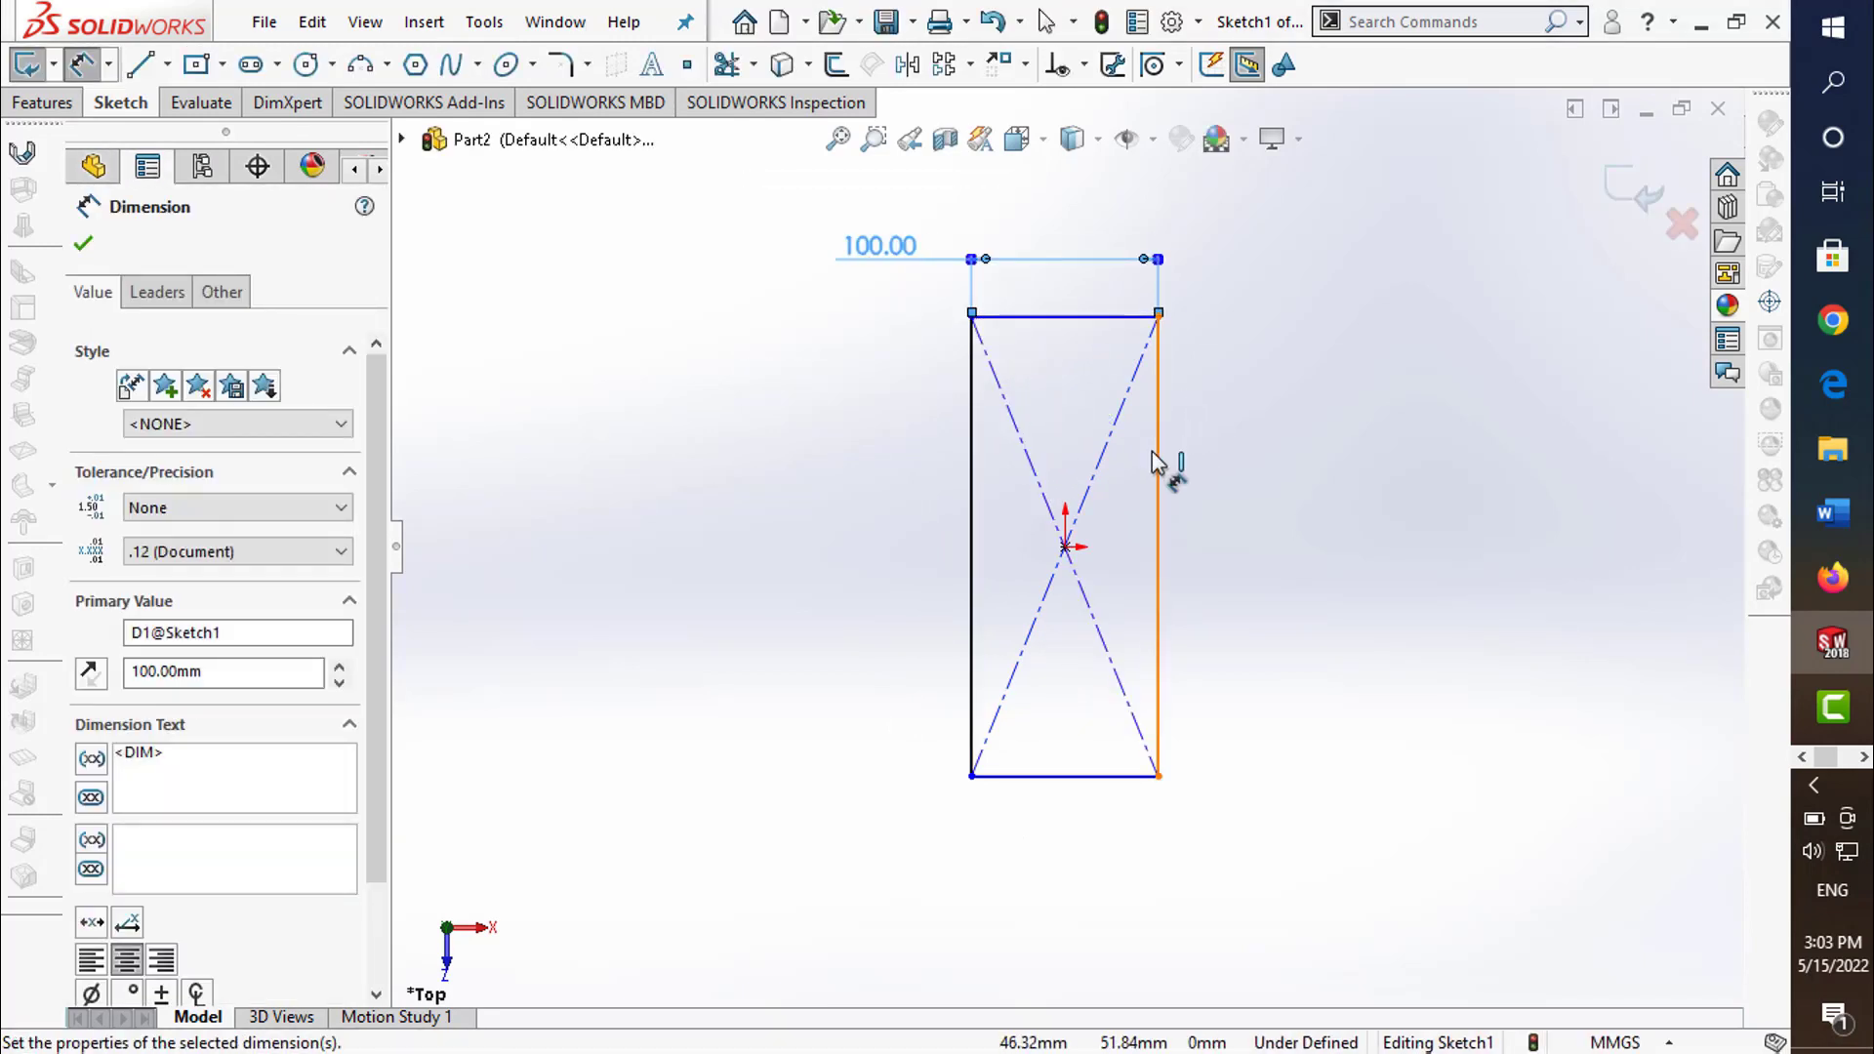
click(1159, 466)
click(1247, 494)
text(200)
key(Return)
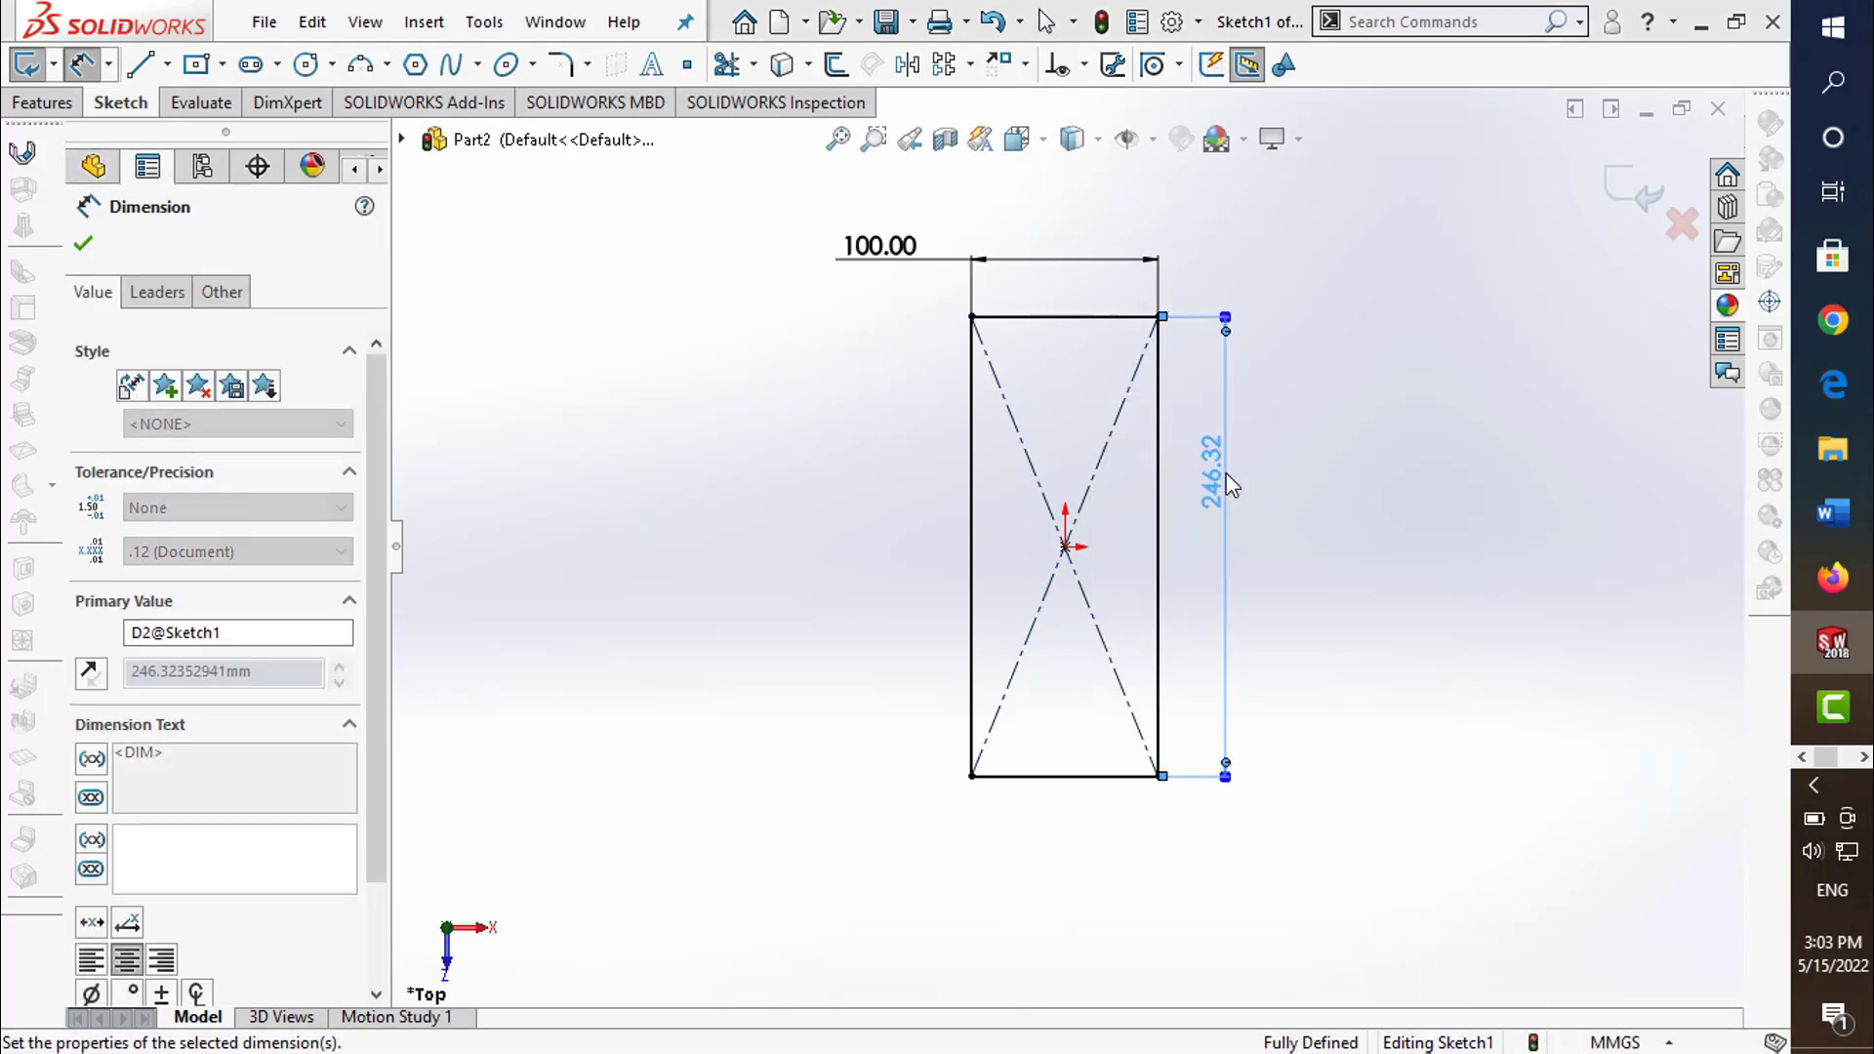
click(1627, 188)
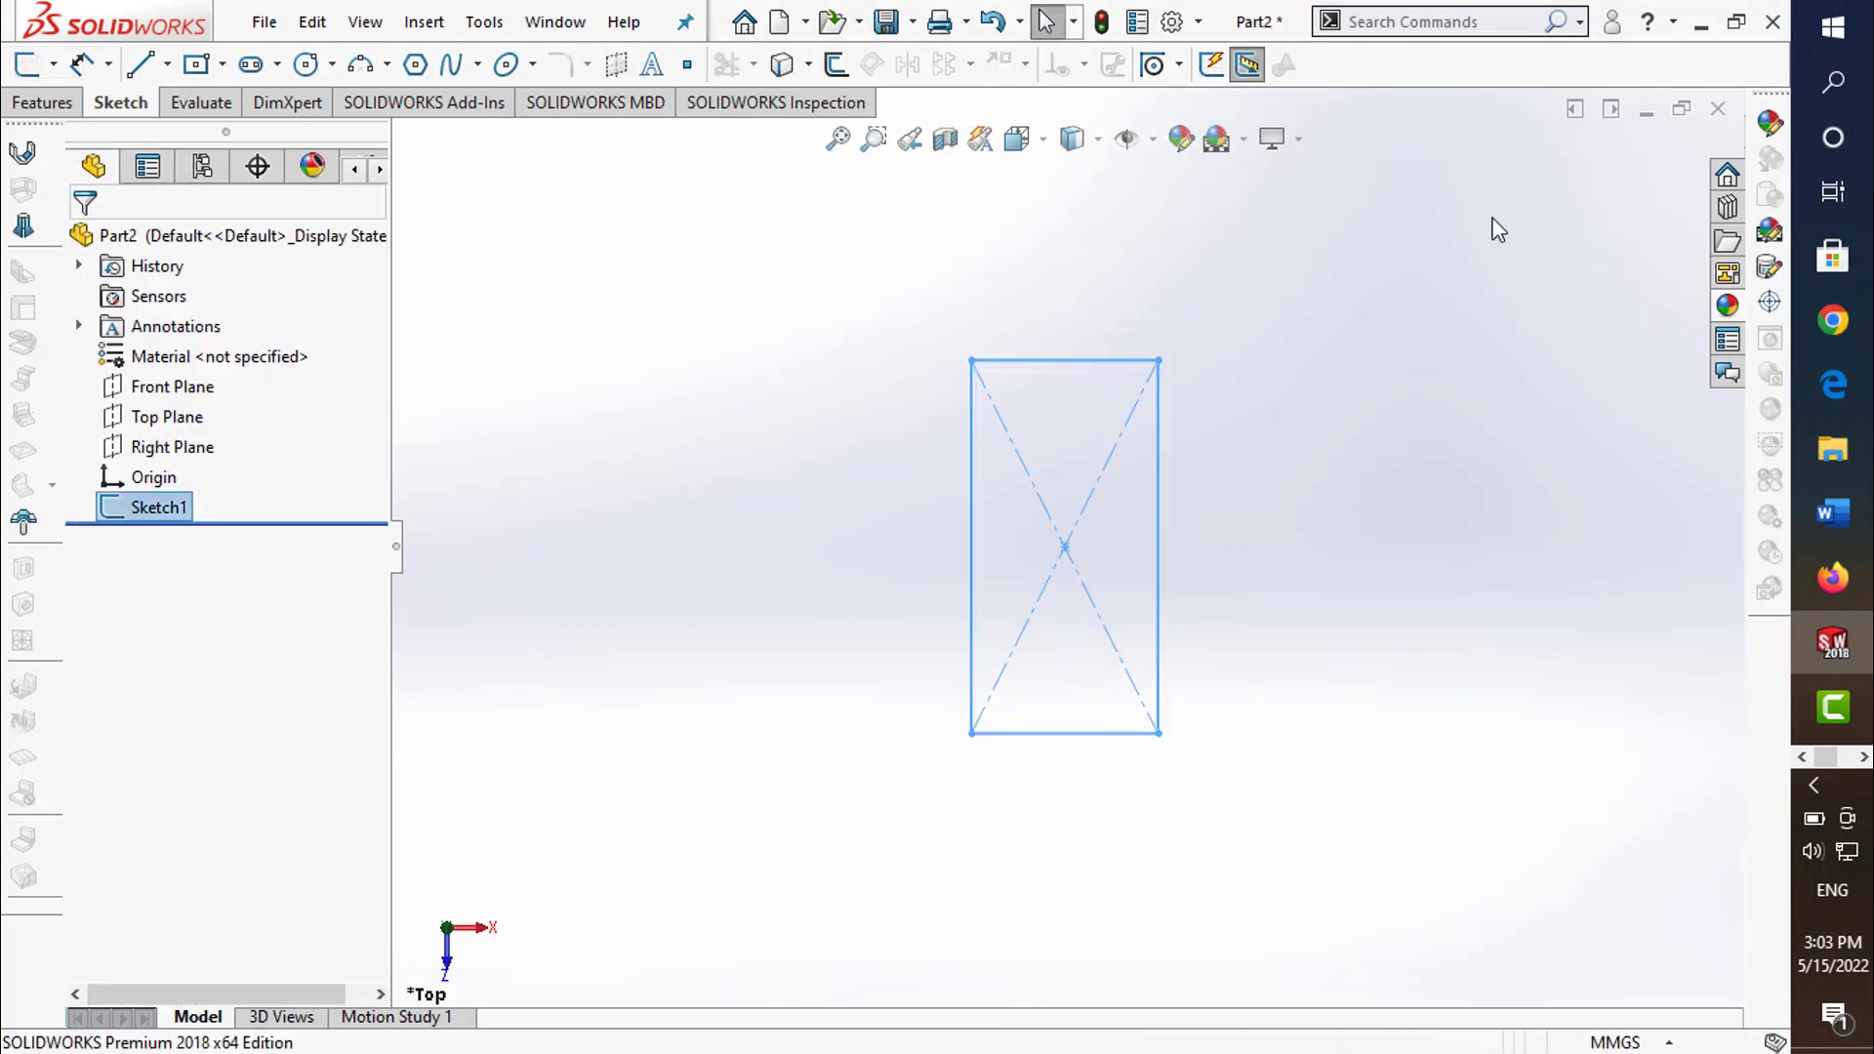
click(73, 103)
- Turn the rectangle sketch into Base-Flange1, a 3 mm thick sheet-metal plate
click(22, 151)
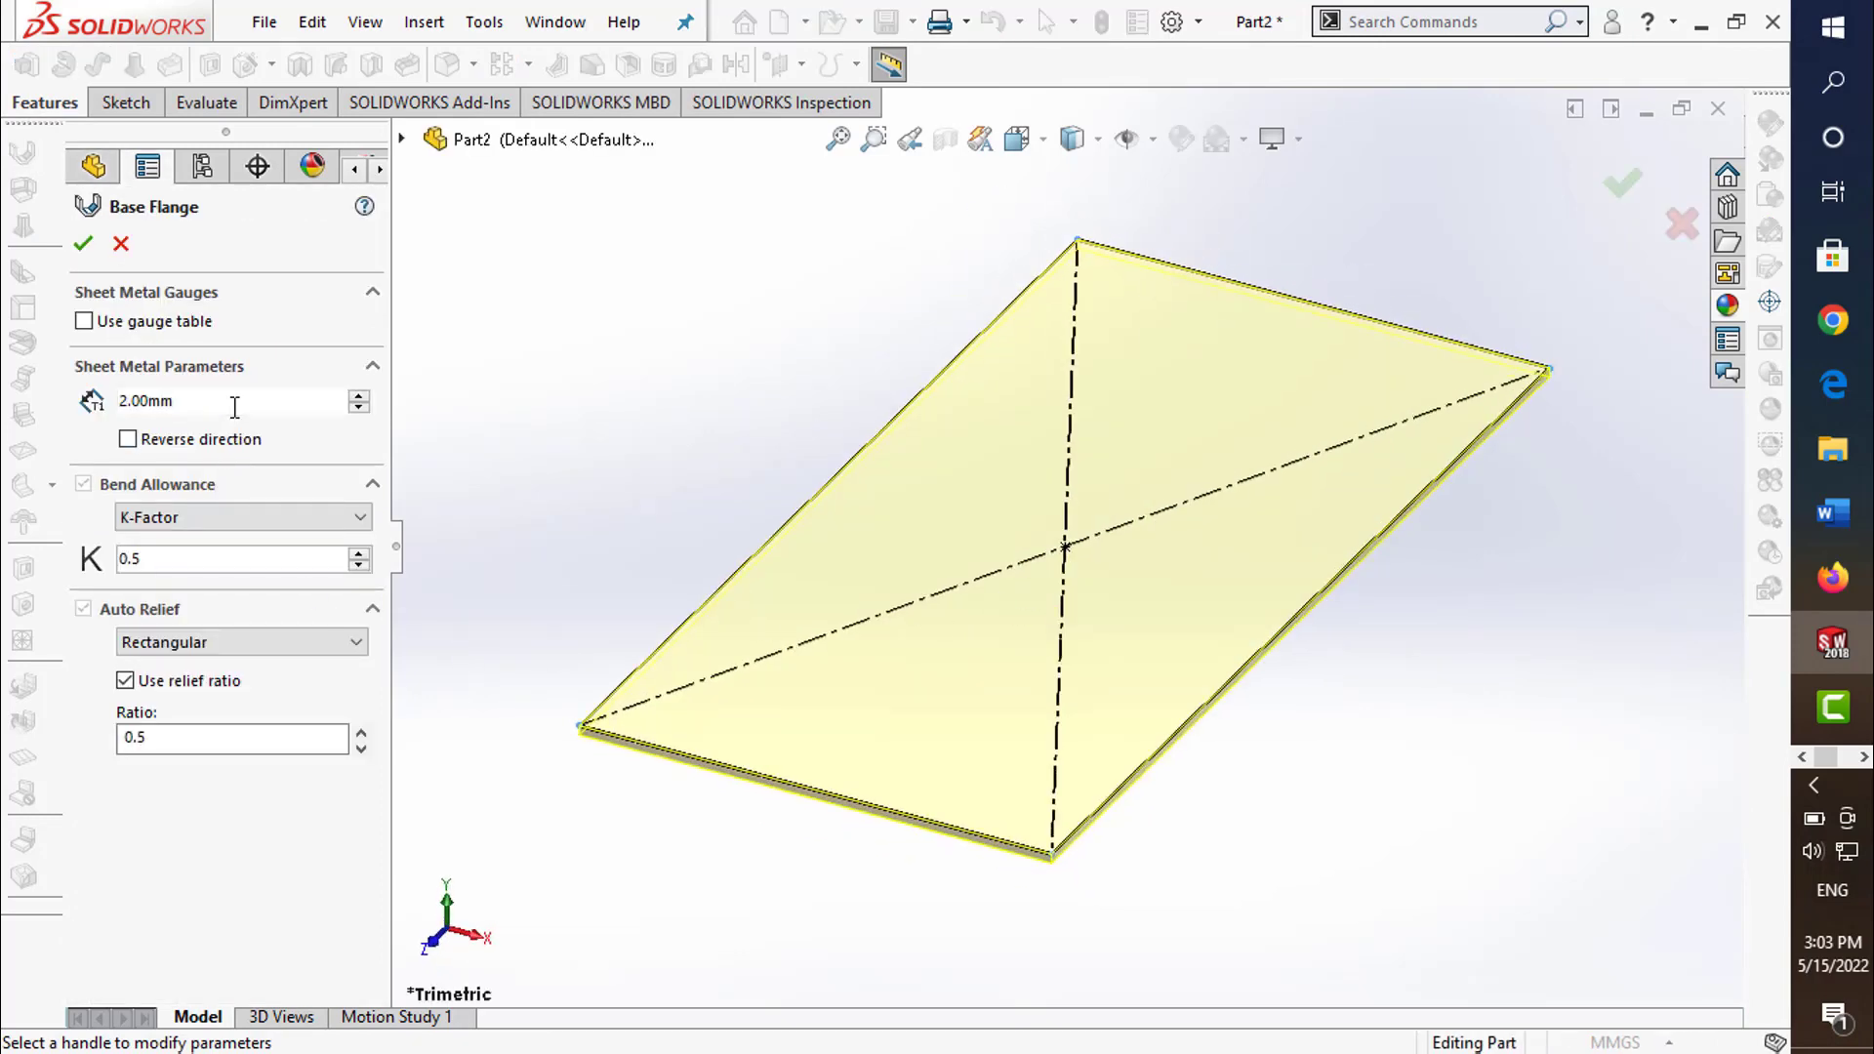
text(3)
key(Return)
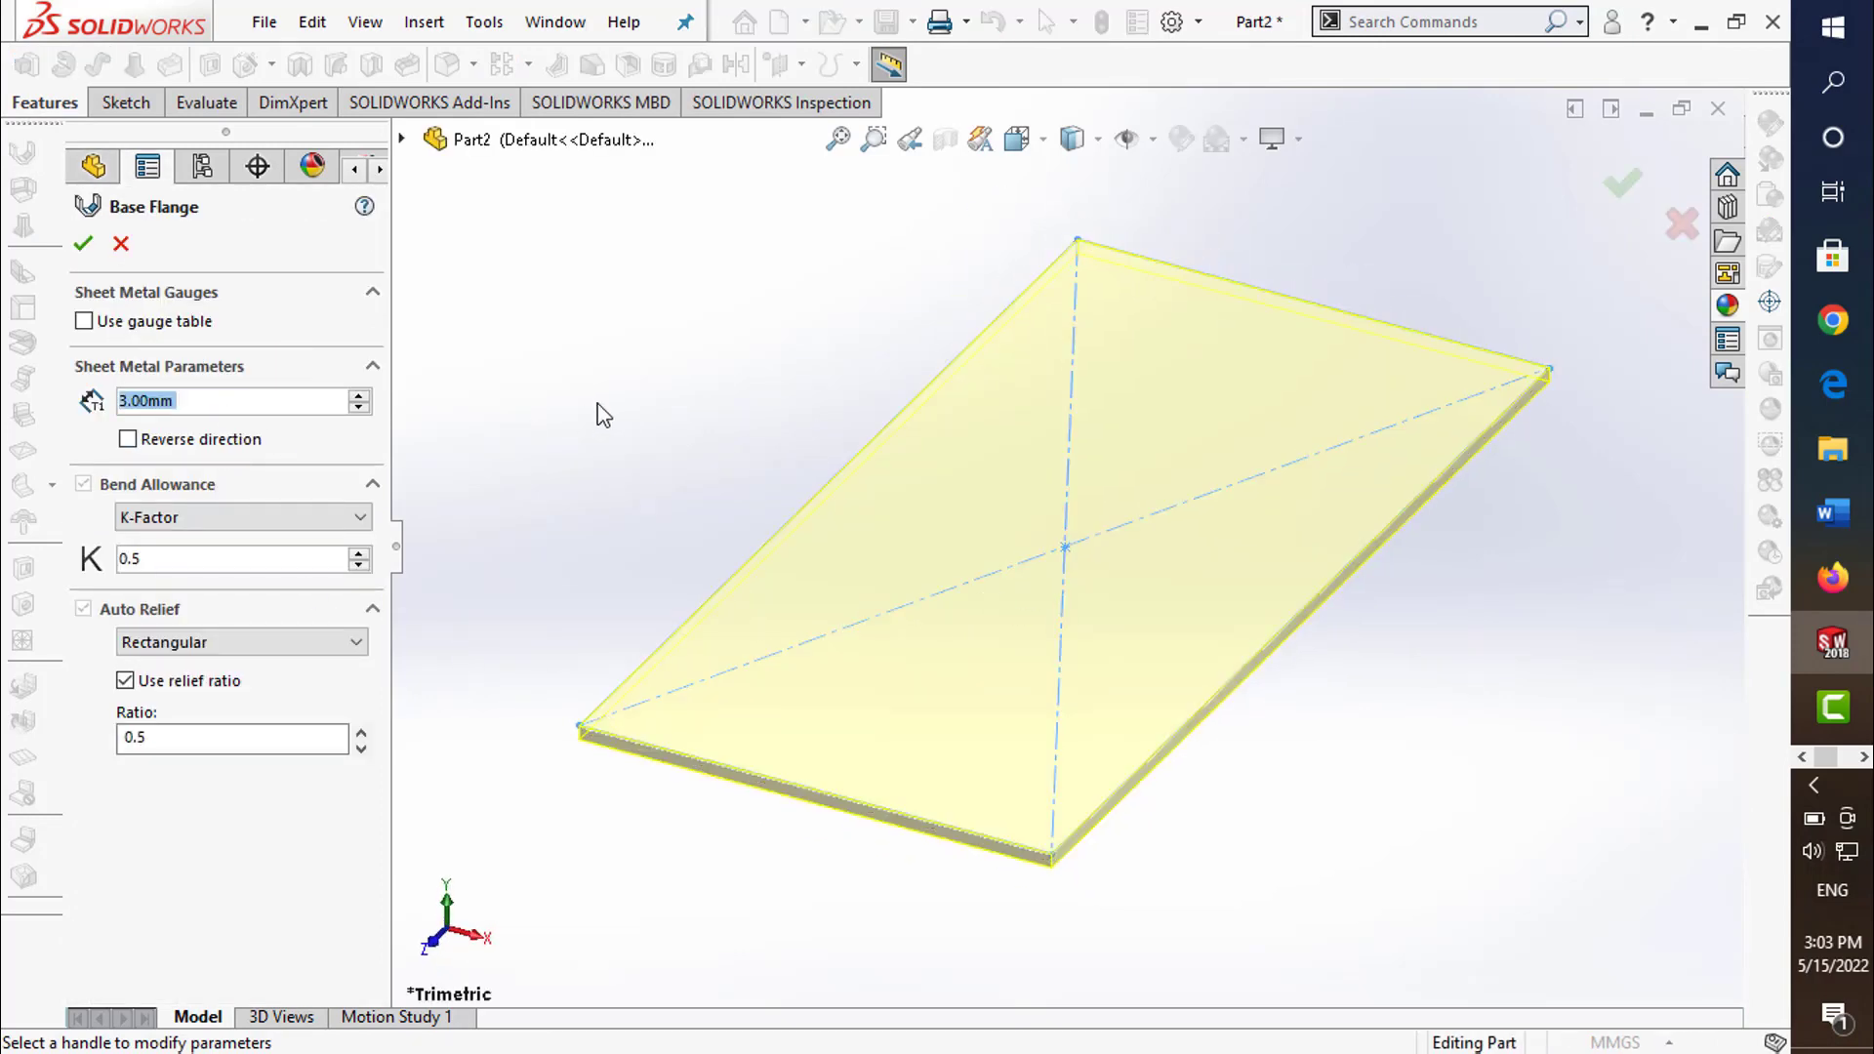
click(84, 245)
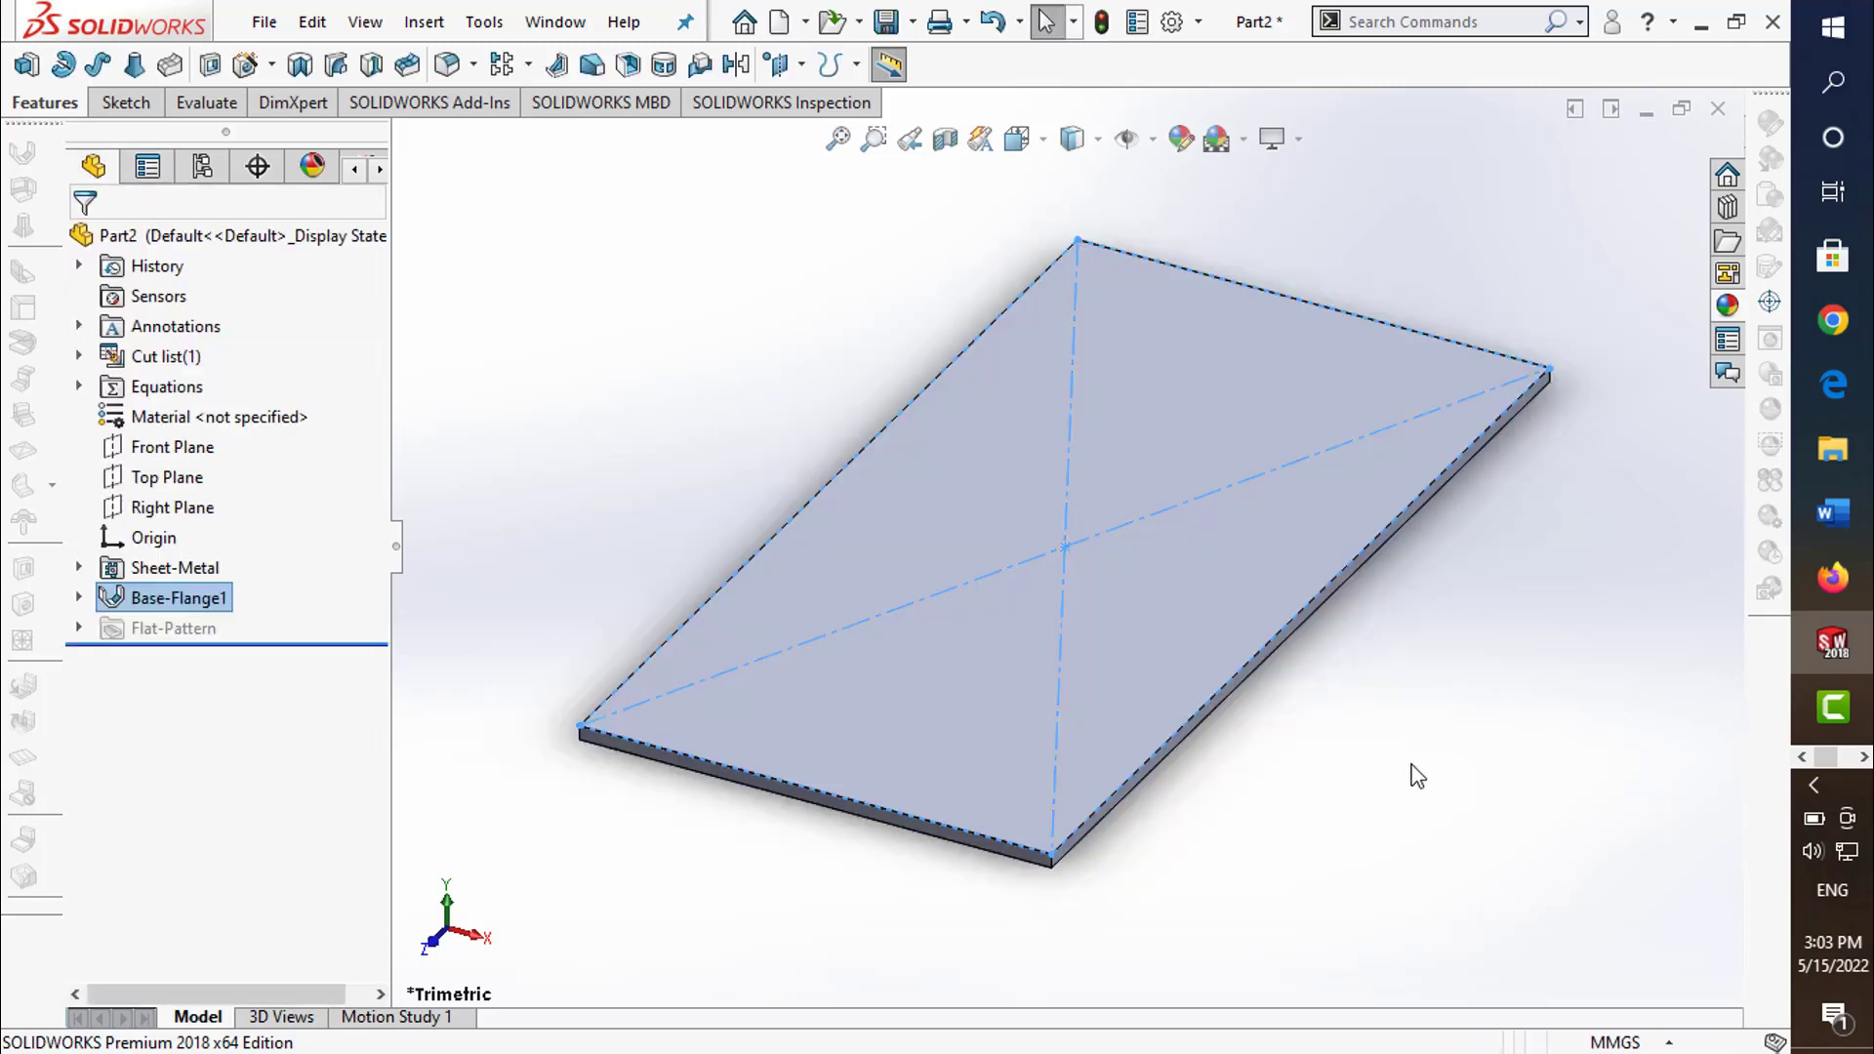
click(890, 22)
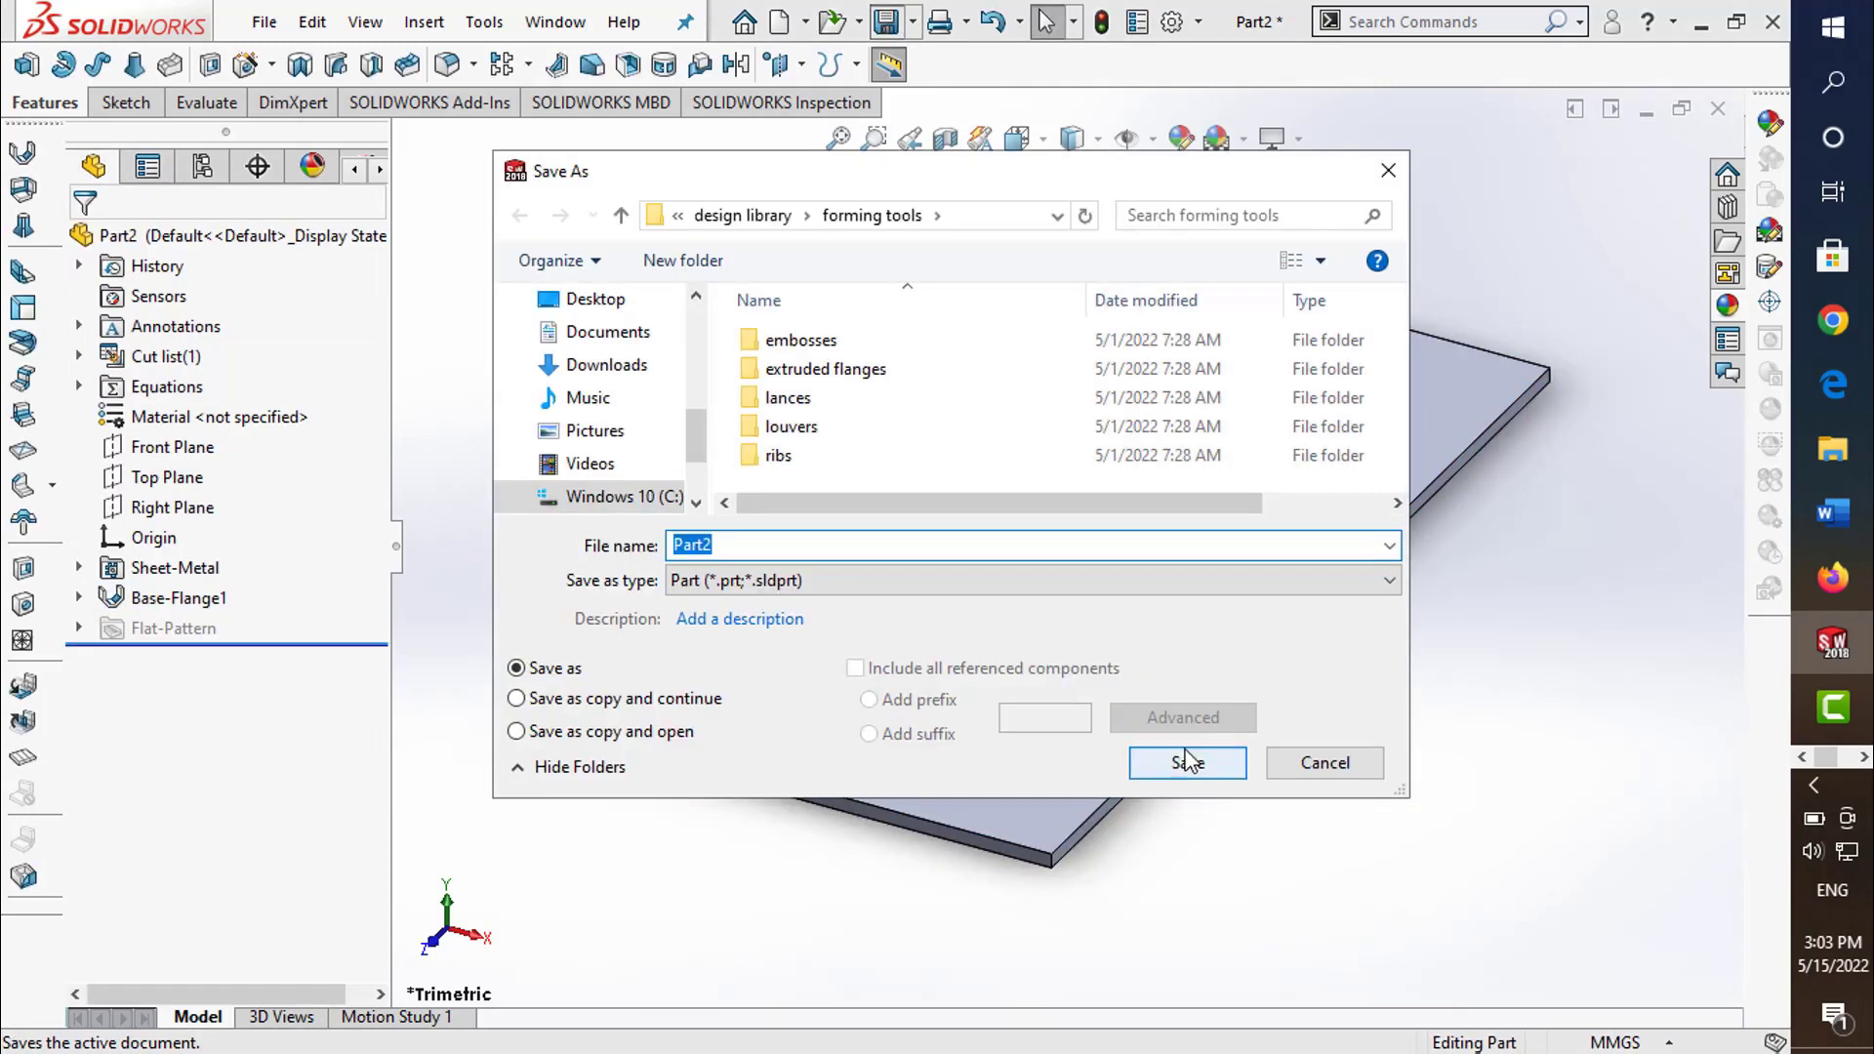
- Save Part2 on Local Disk (D:), replacing the existing Part2.SLDPRT
scroll(644, 405, down, 1)
scroll(630, 420, down, 2)
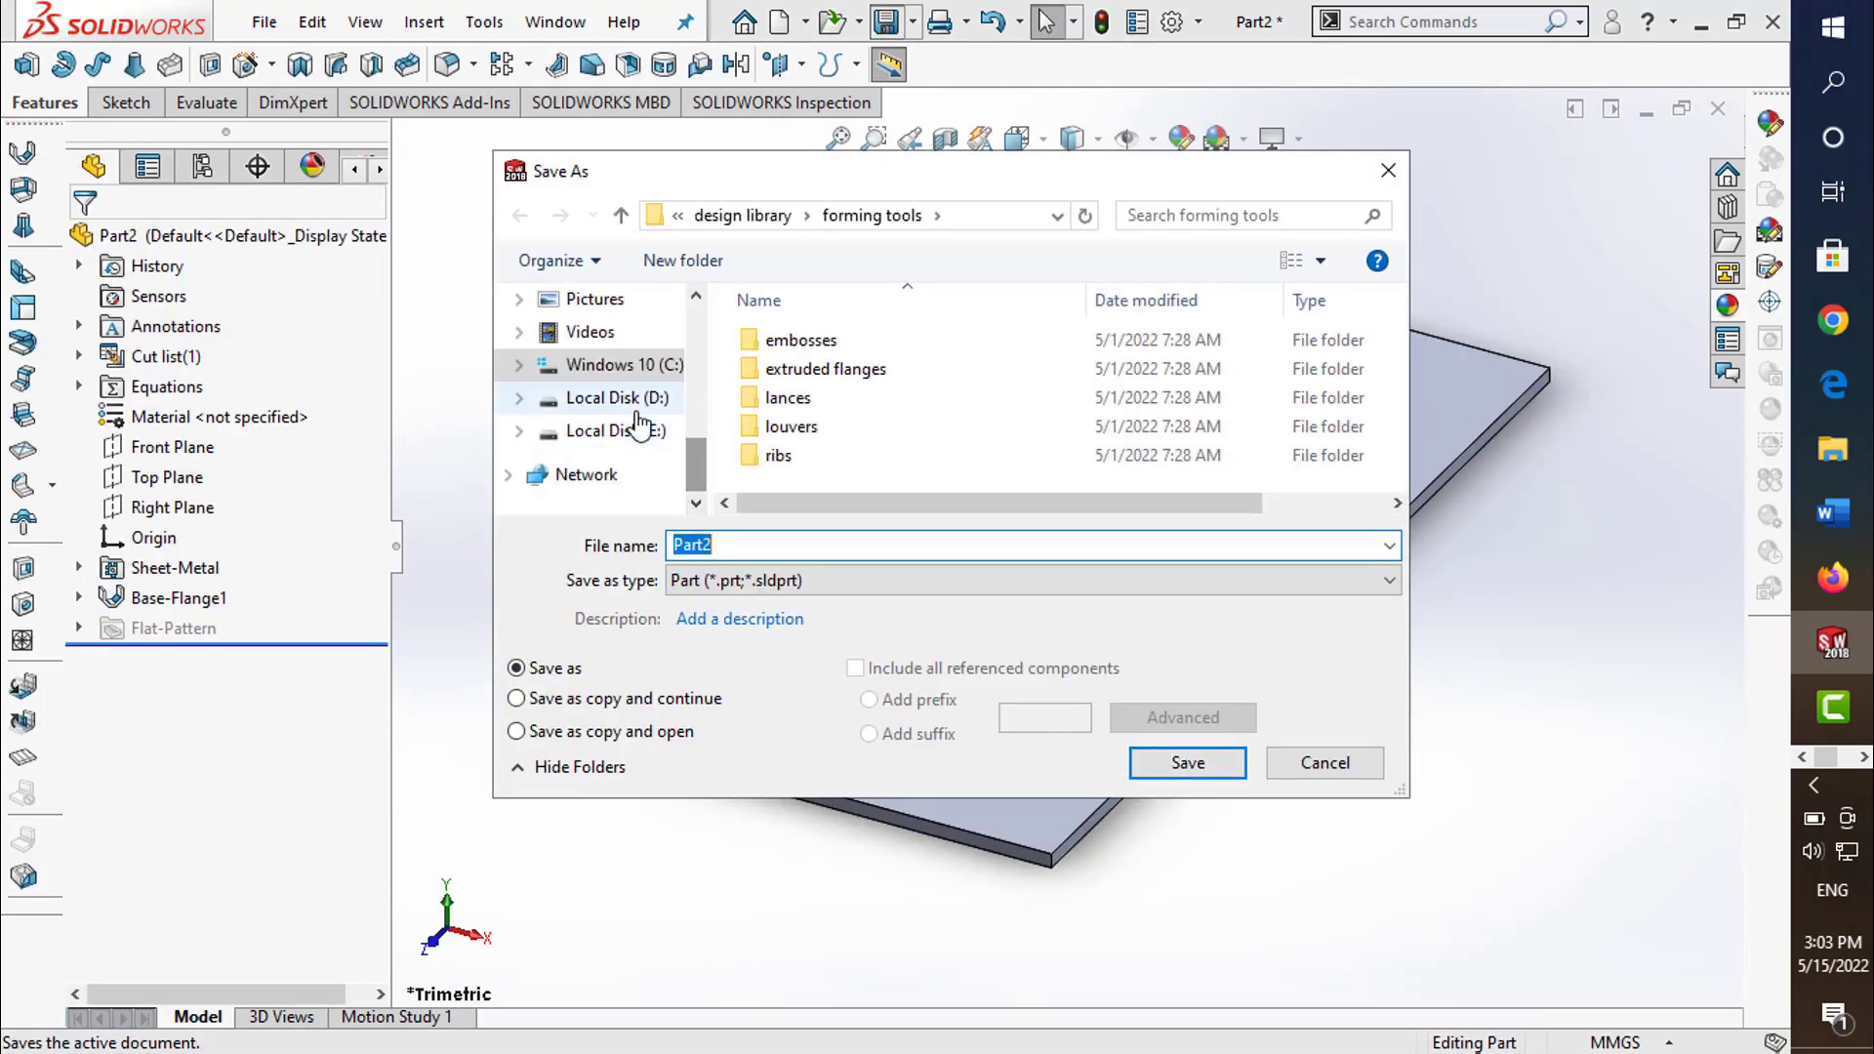
click(623, 400)
click(1187, 763)
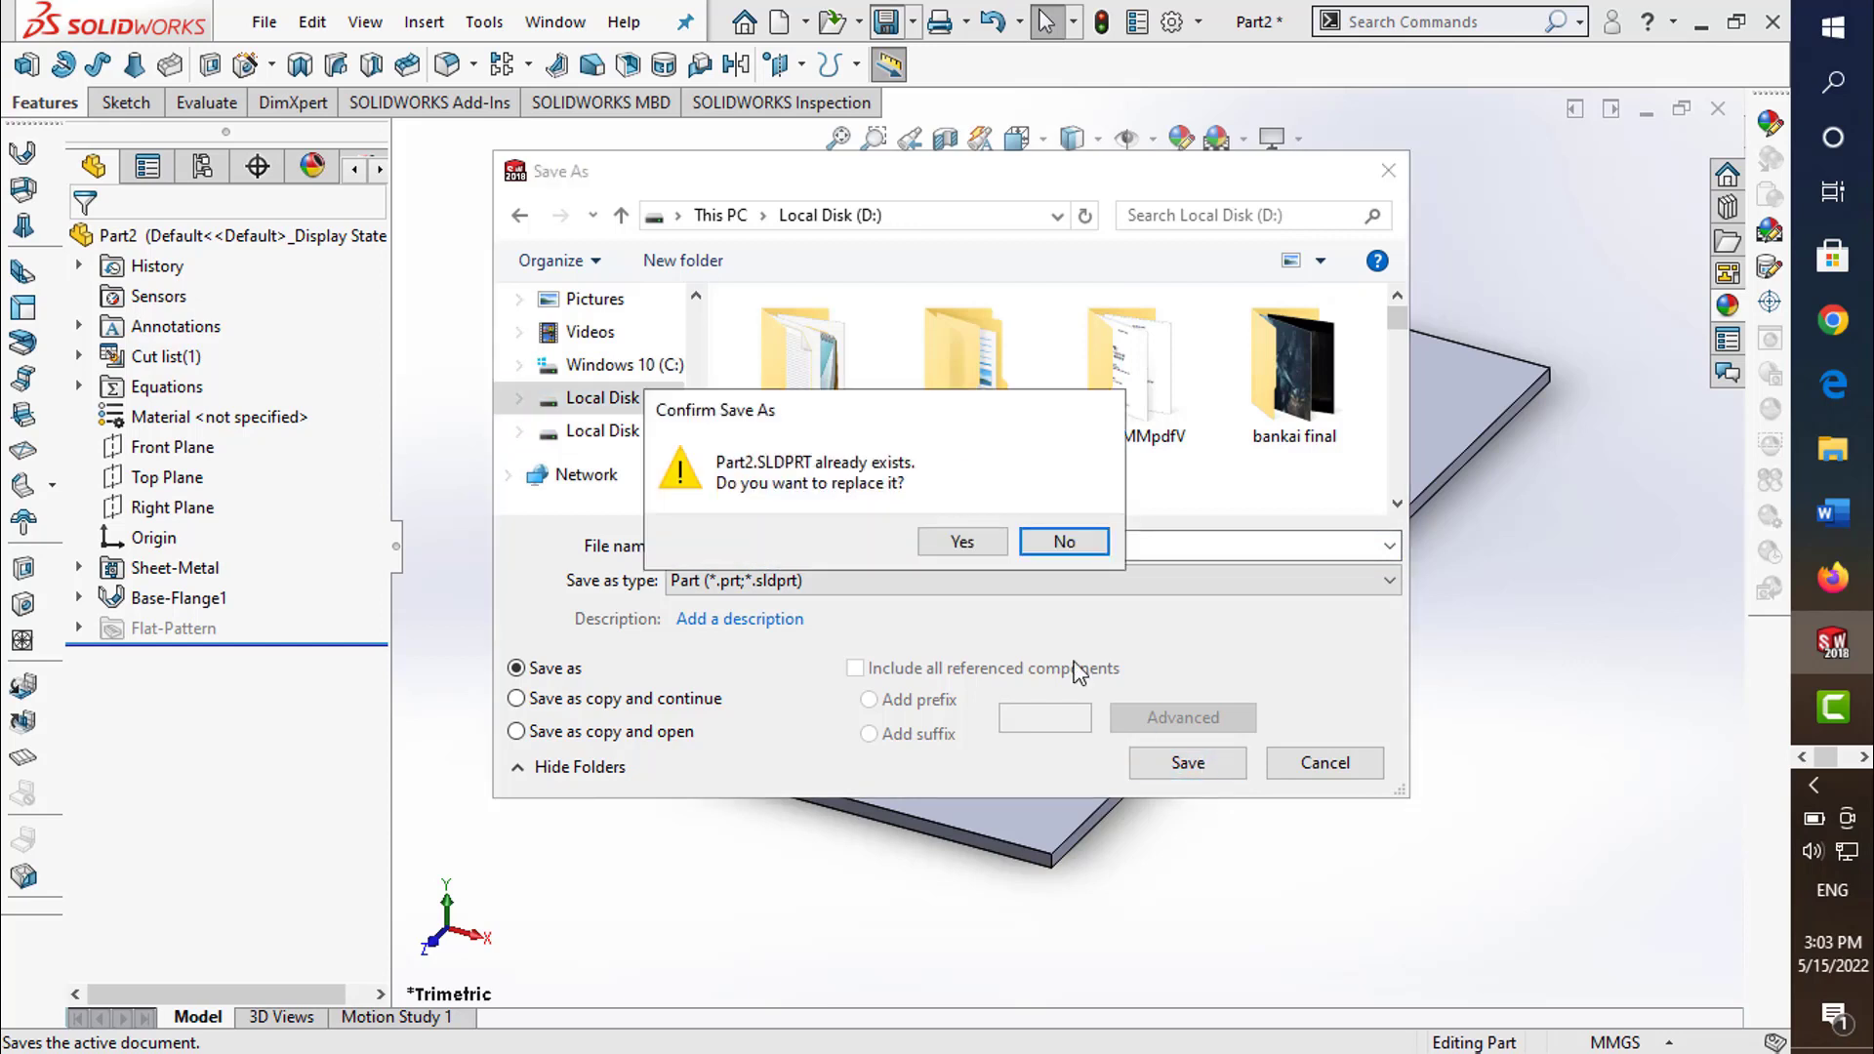
click(961, 541)
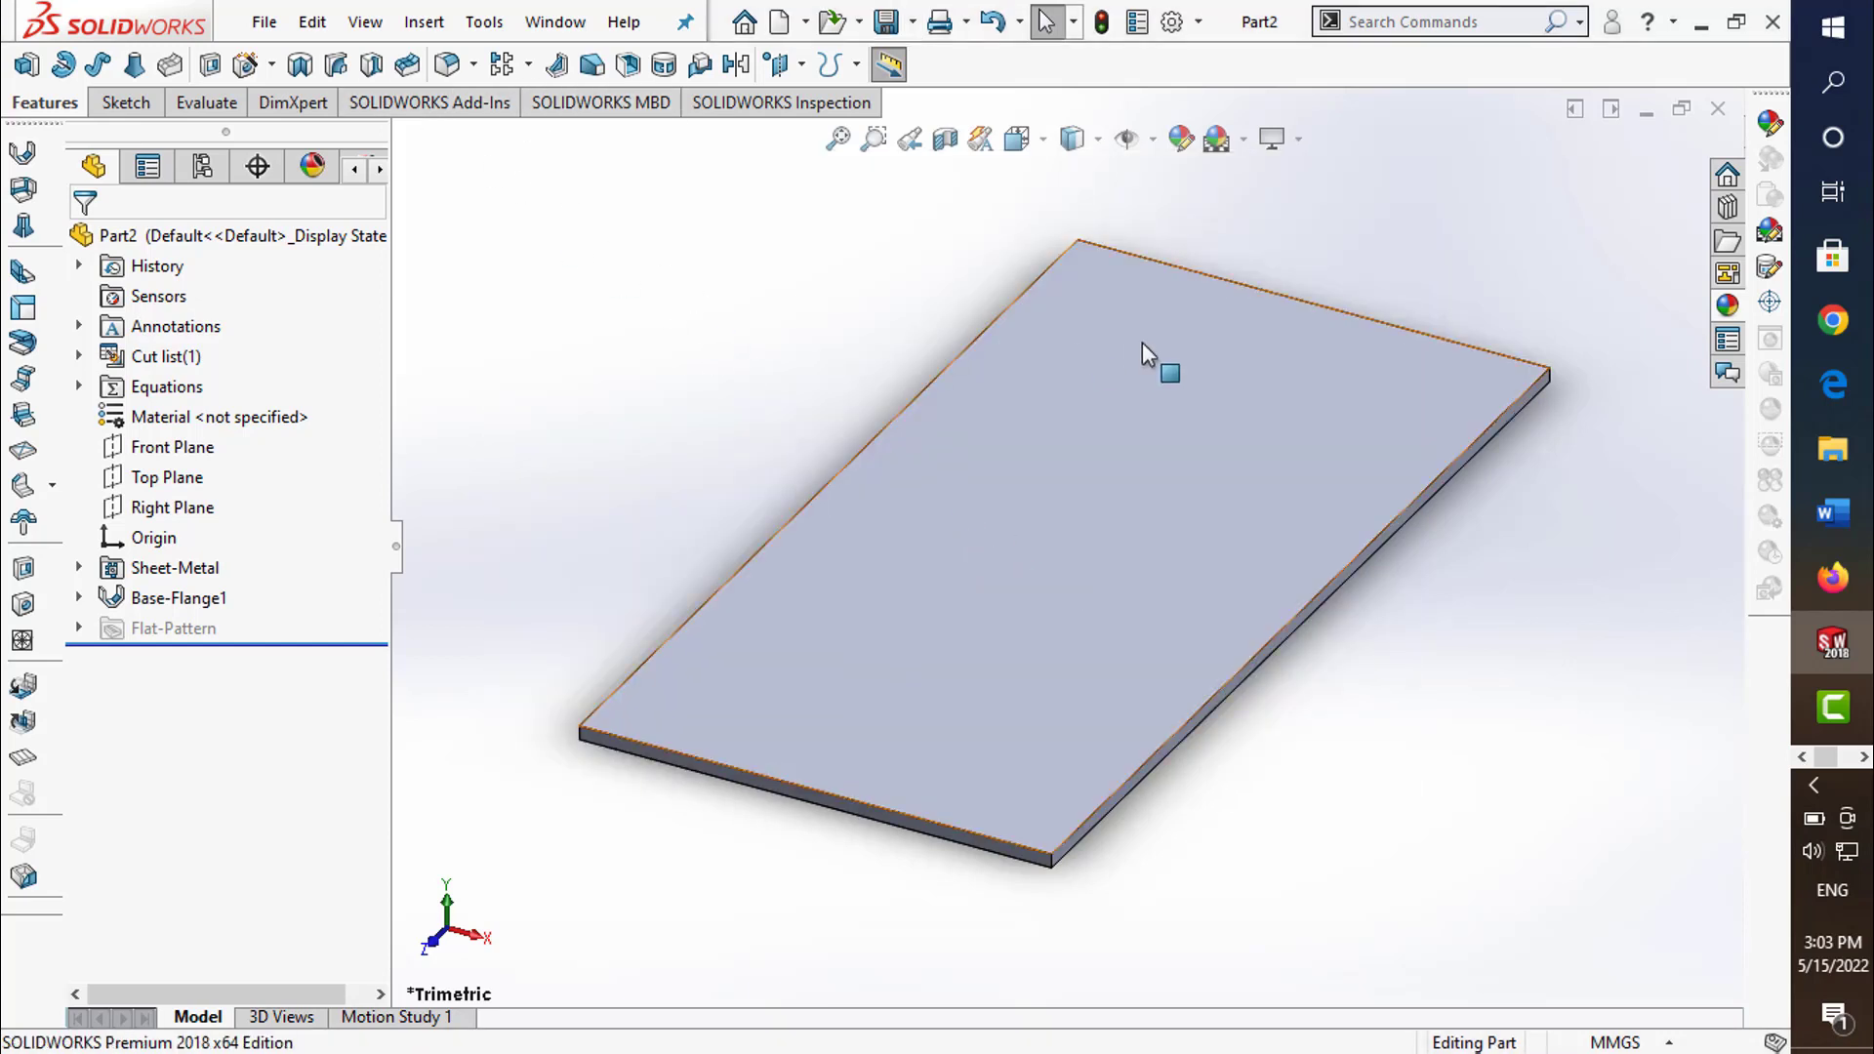
- Drag the Part1 form tool from the Design Library forming tools onto the plate face
click(1725, 208)
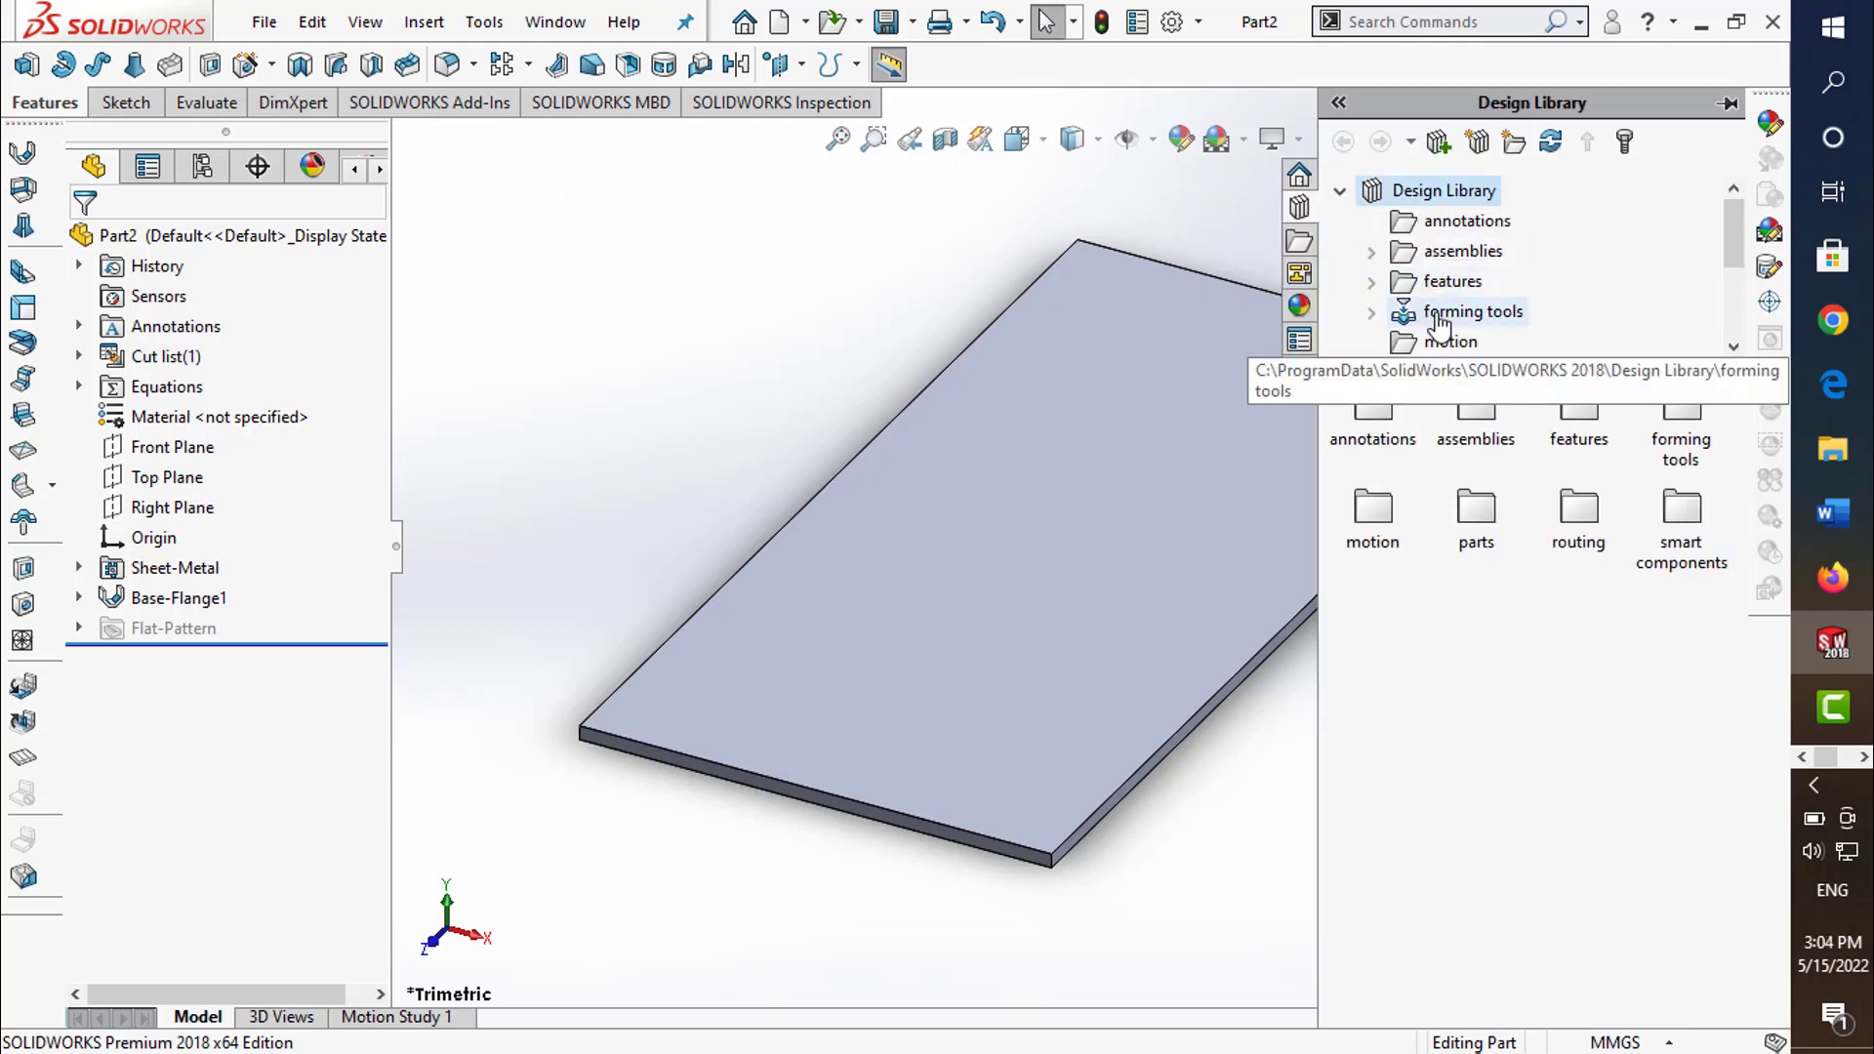
click(1439, 314)
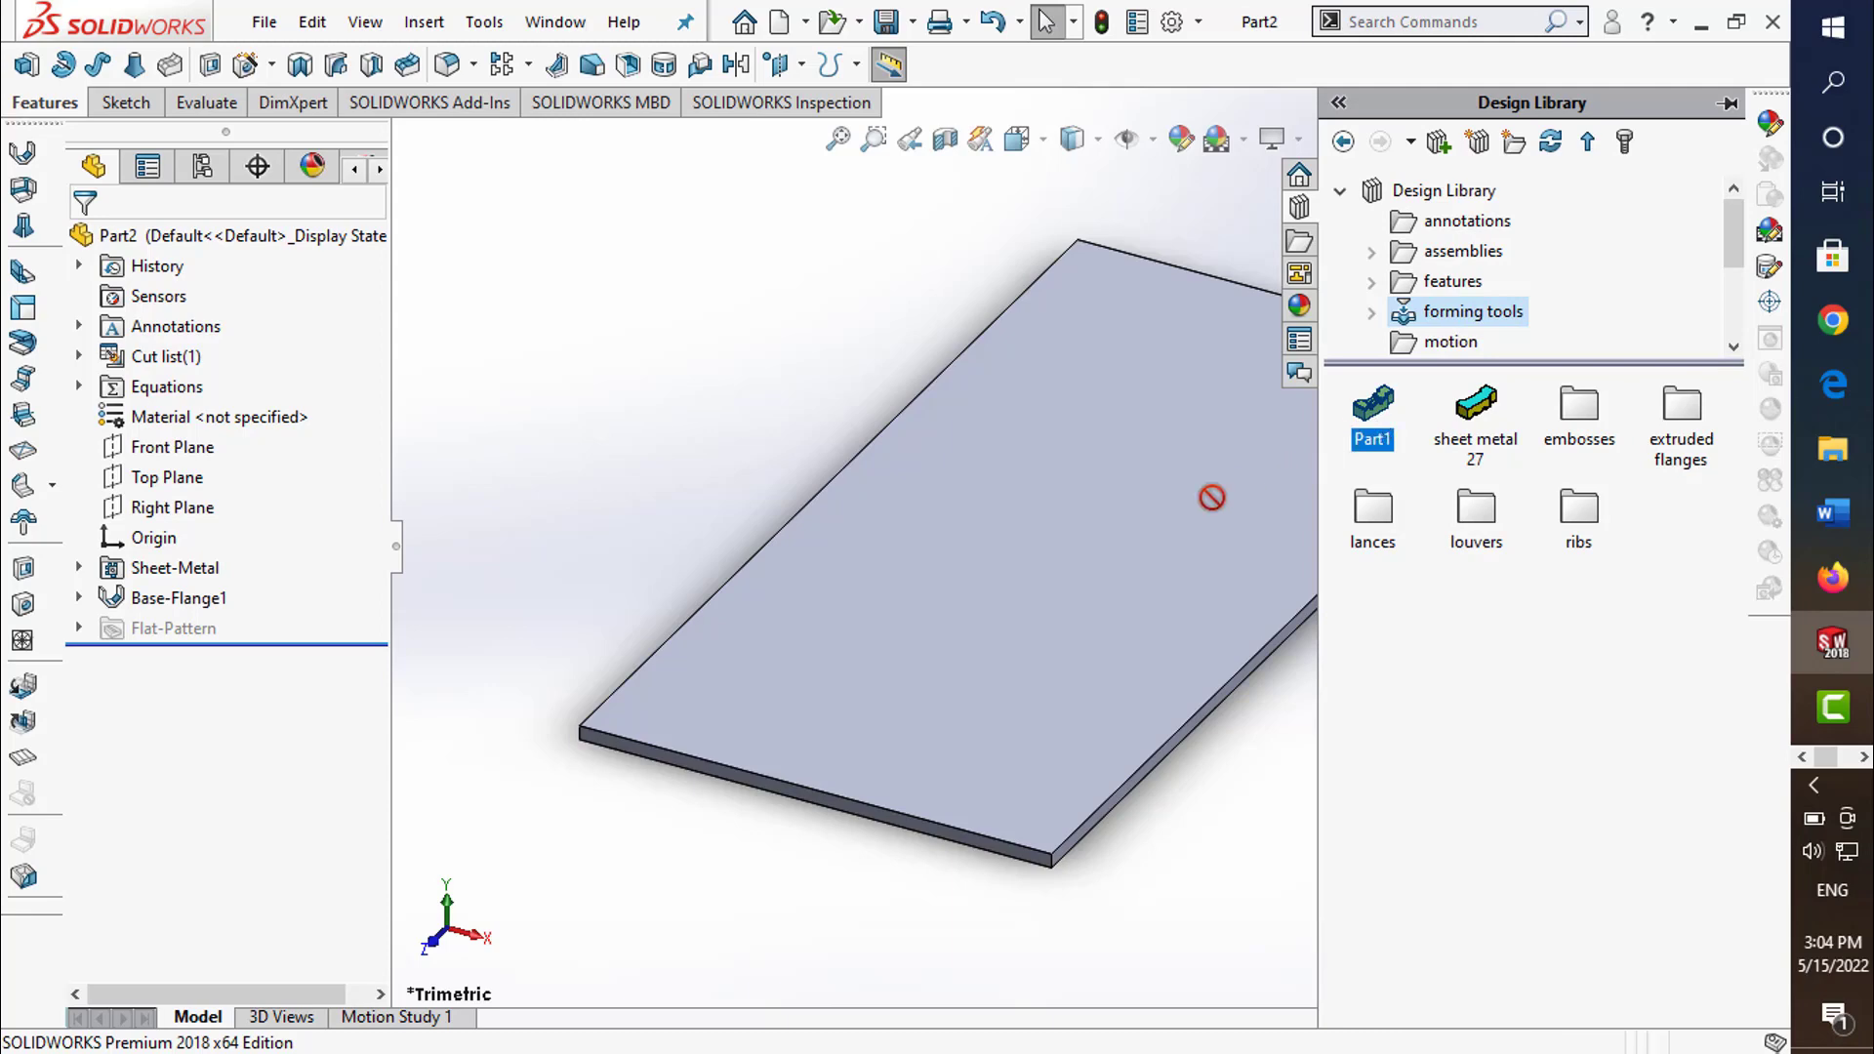
drag(1212, 498, 1085, 524)
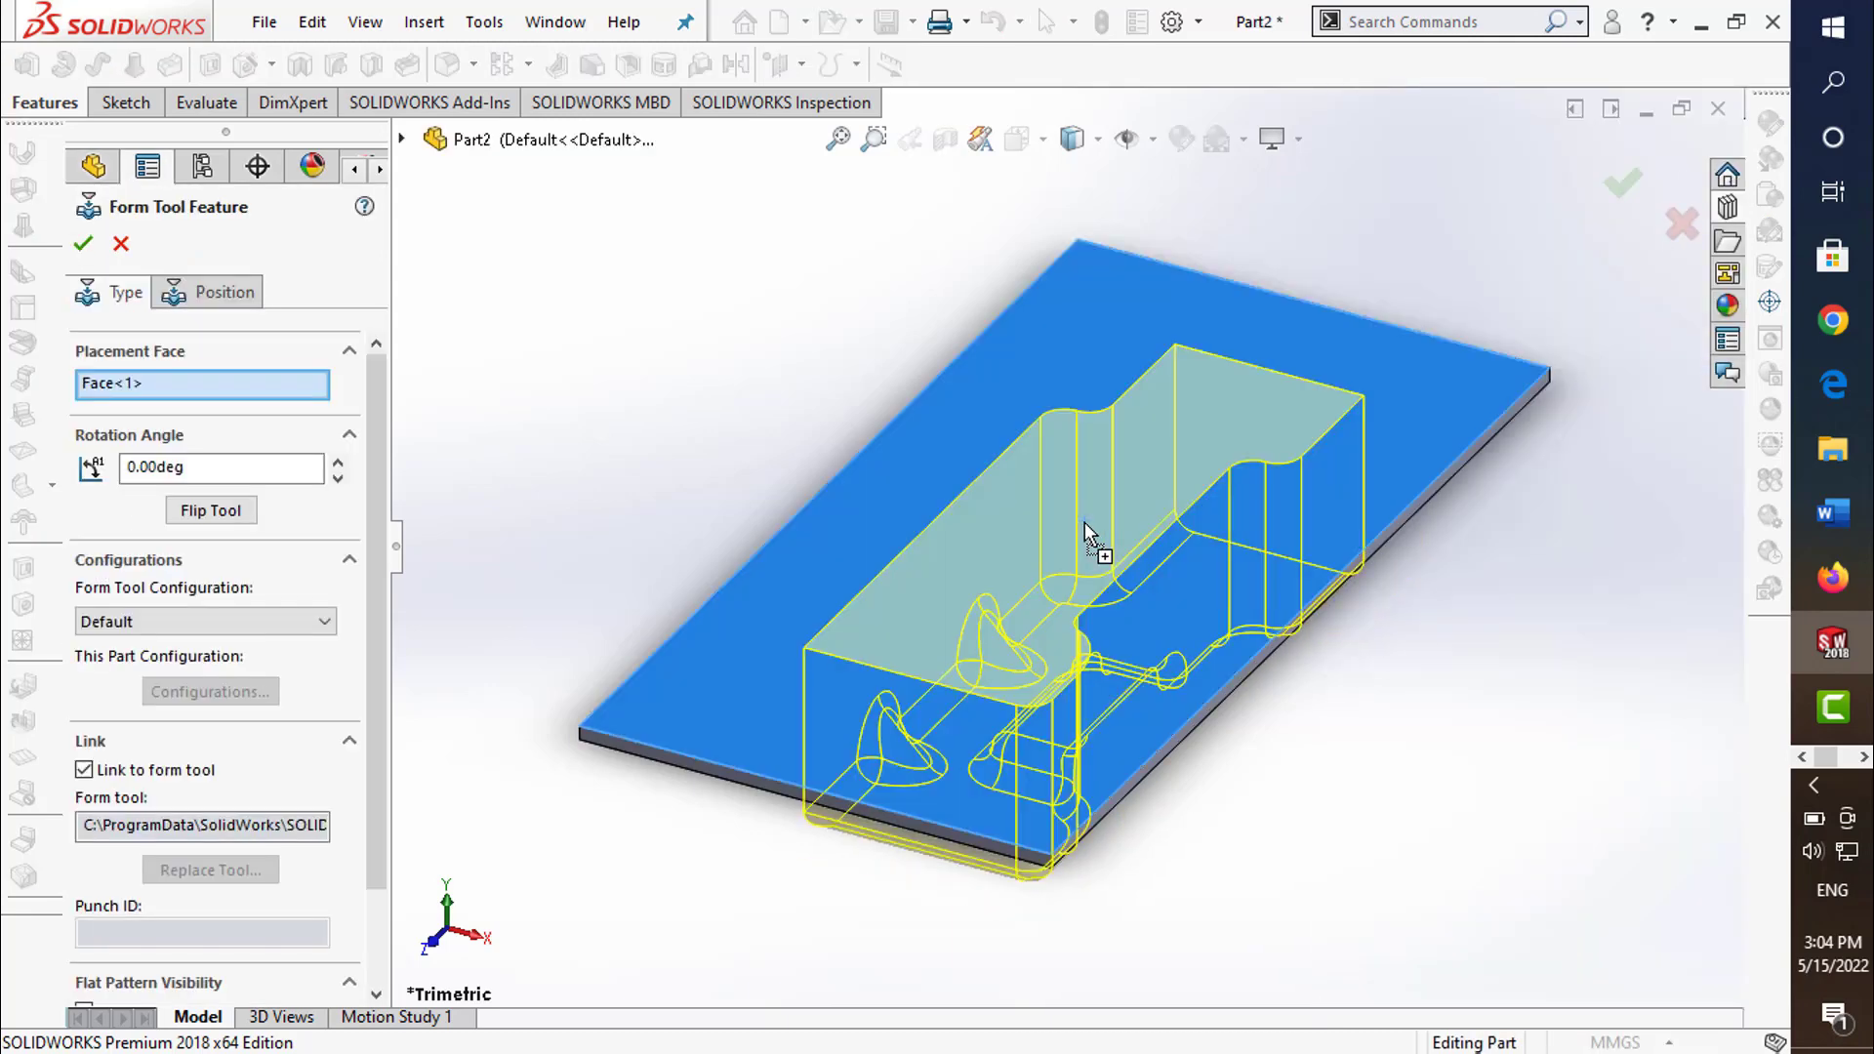
click(207, 297)
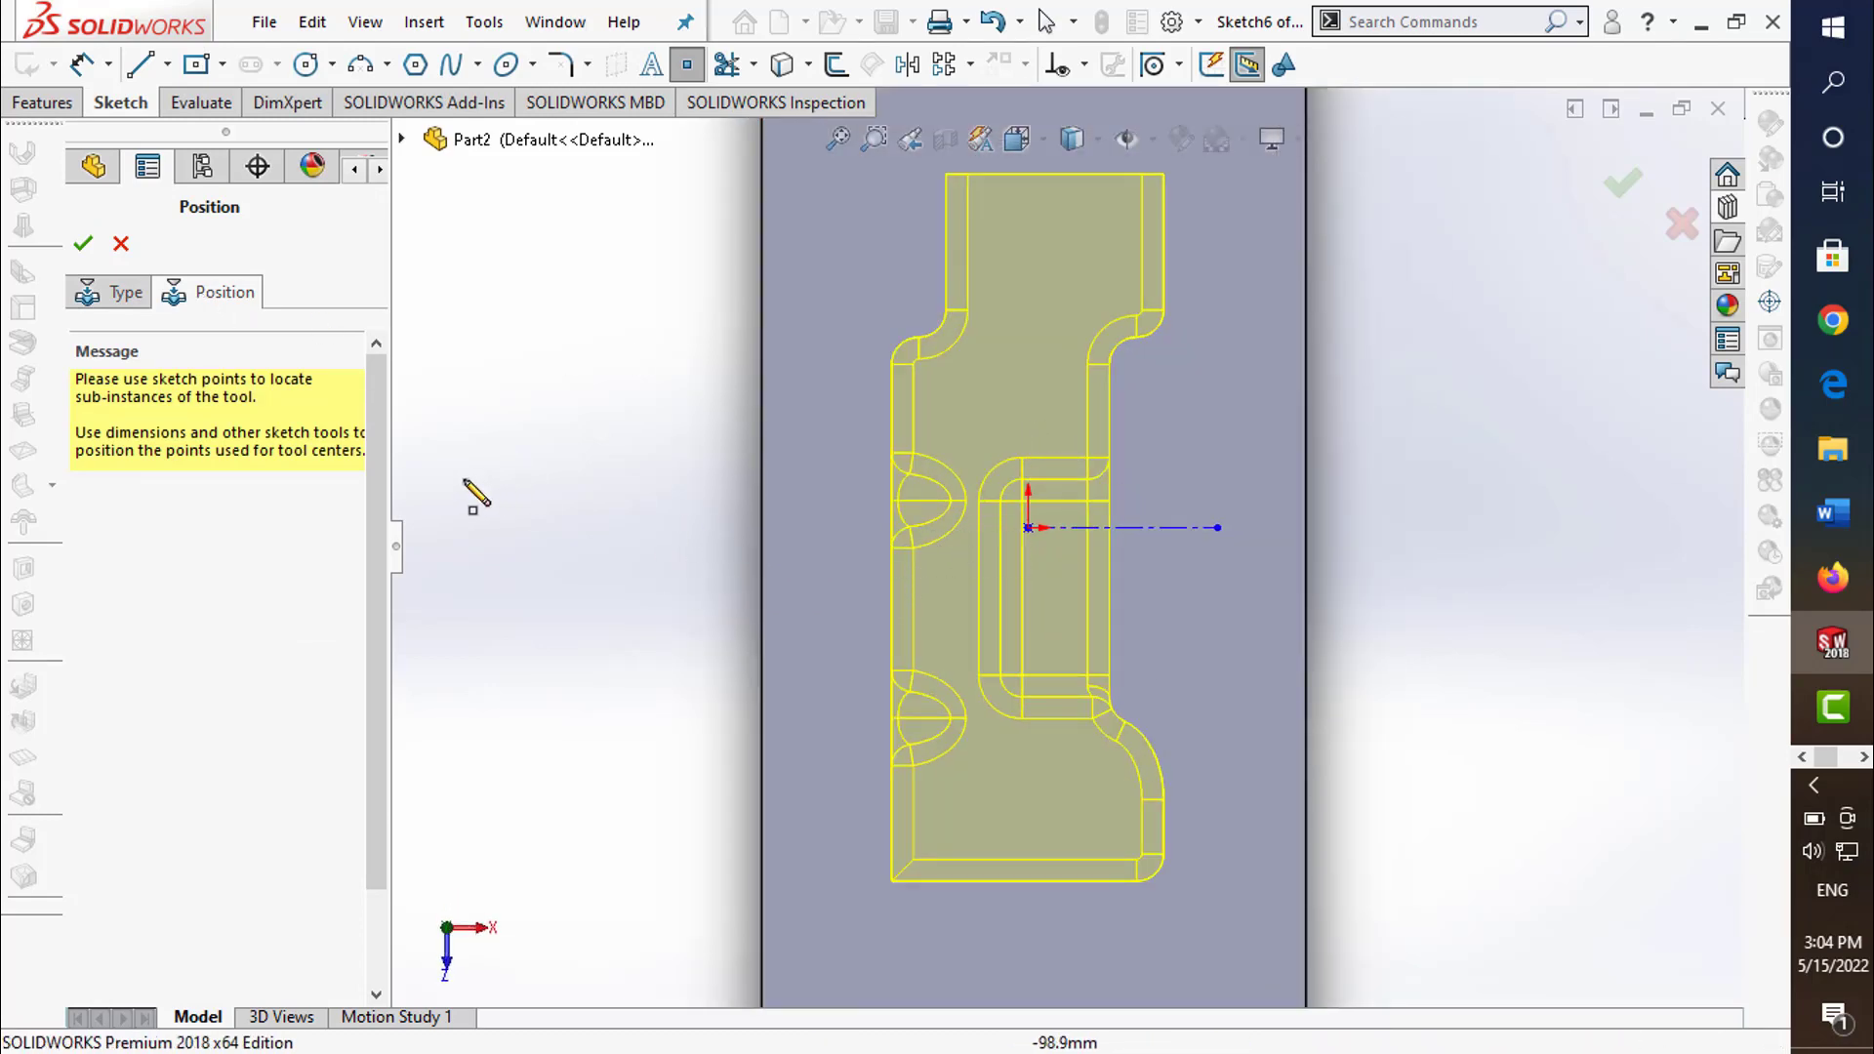
- Dimension the form tool's position point 50 mm from the plate's left edge
click(80, 65)
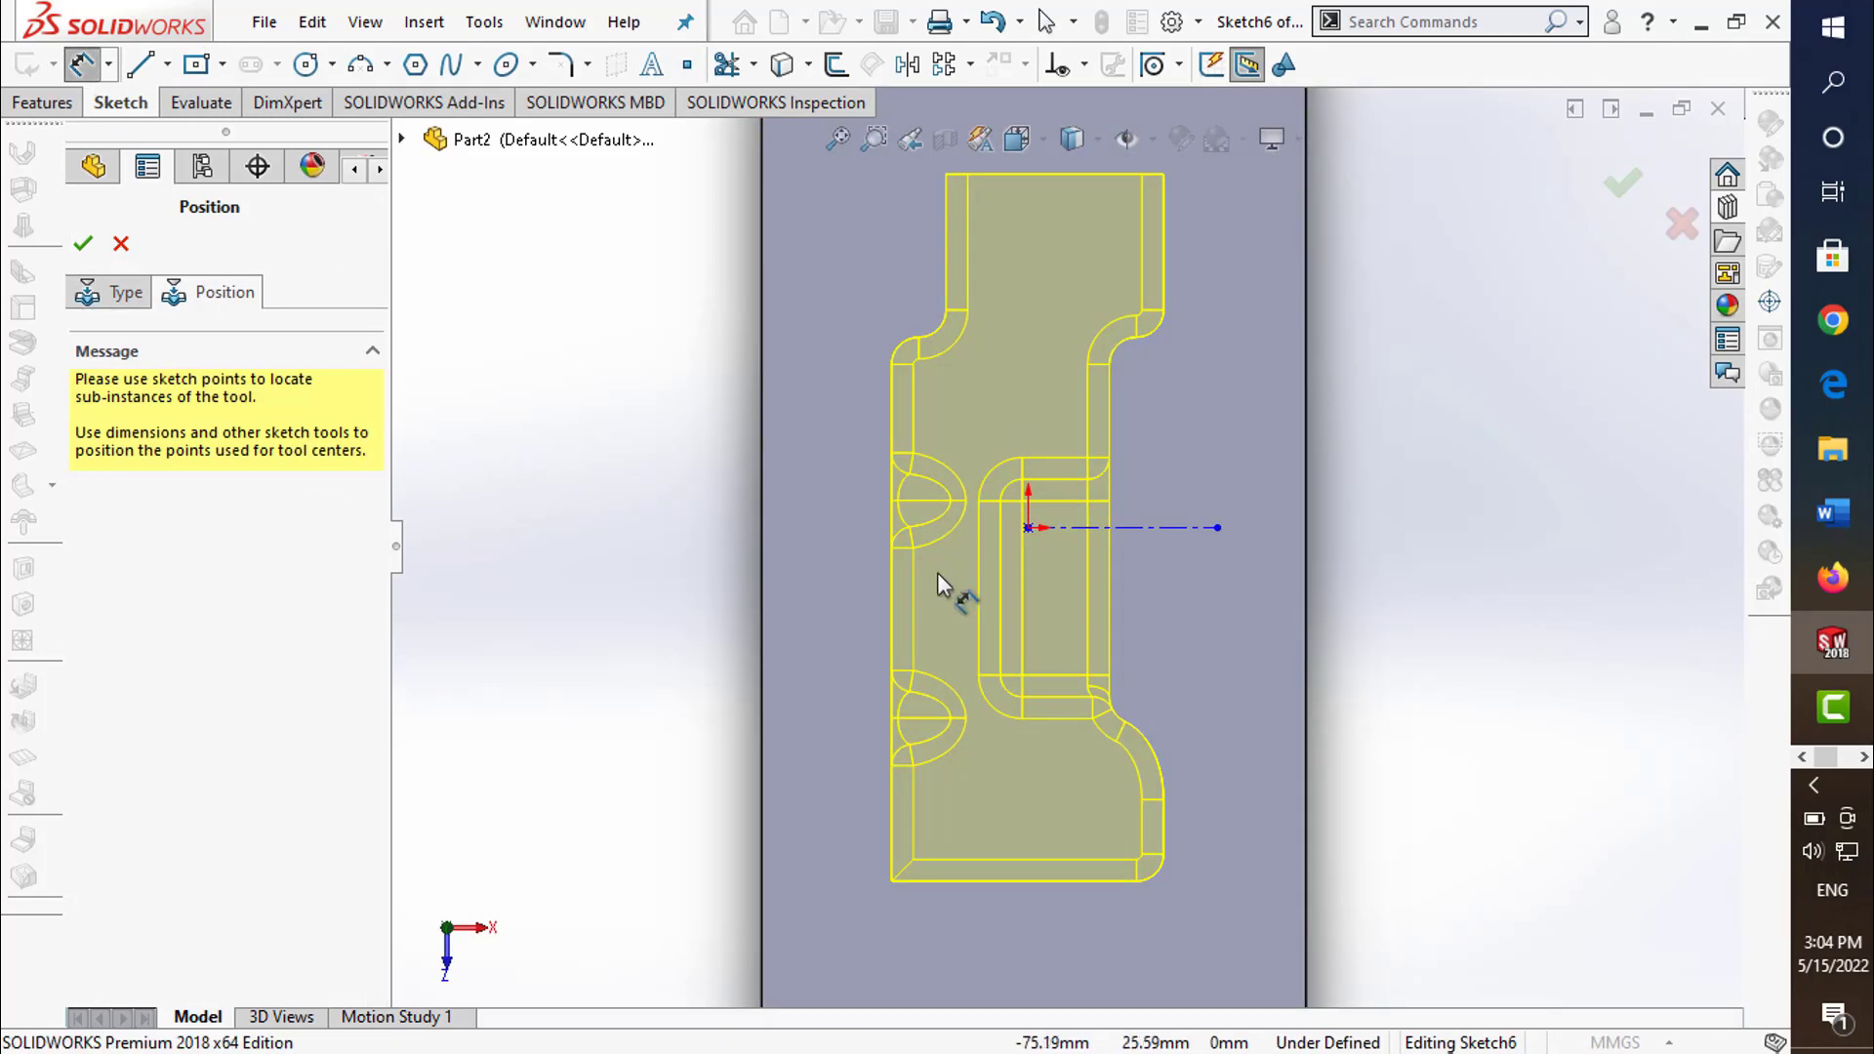
click(1028, 528)
click(767, 601)
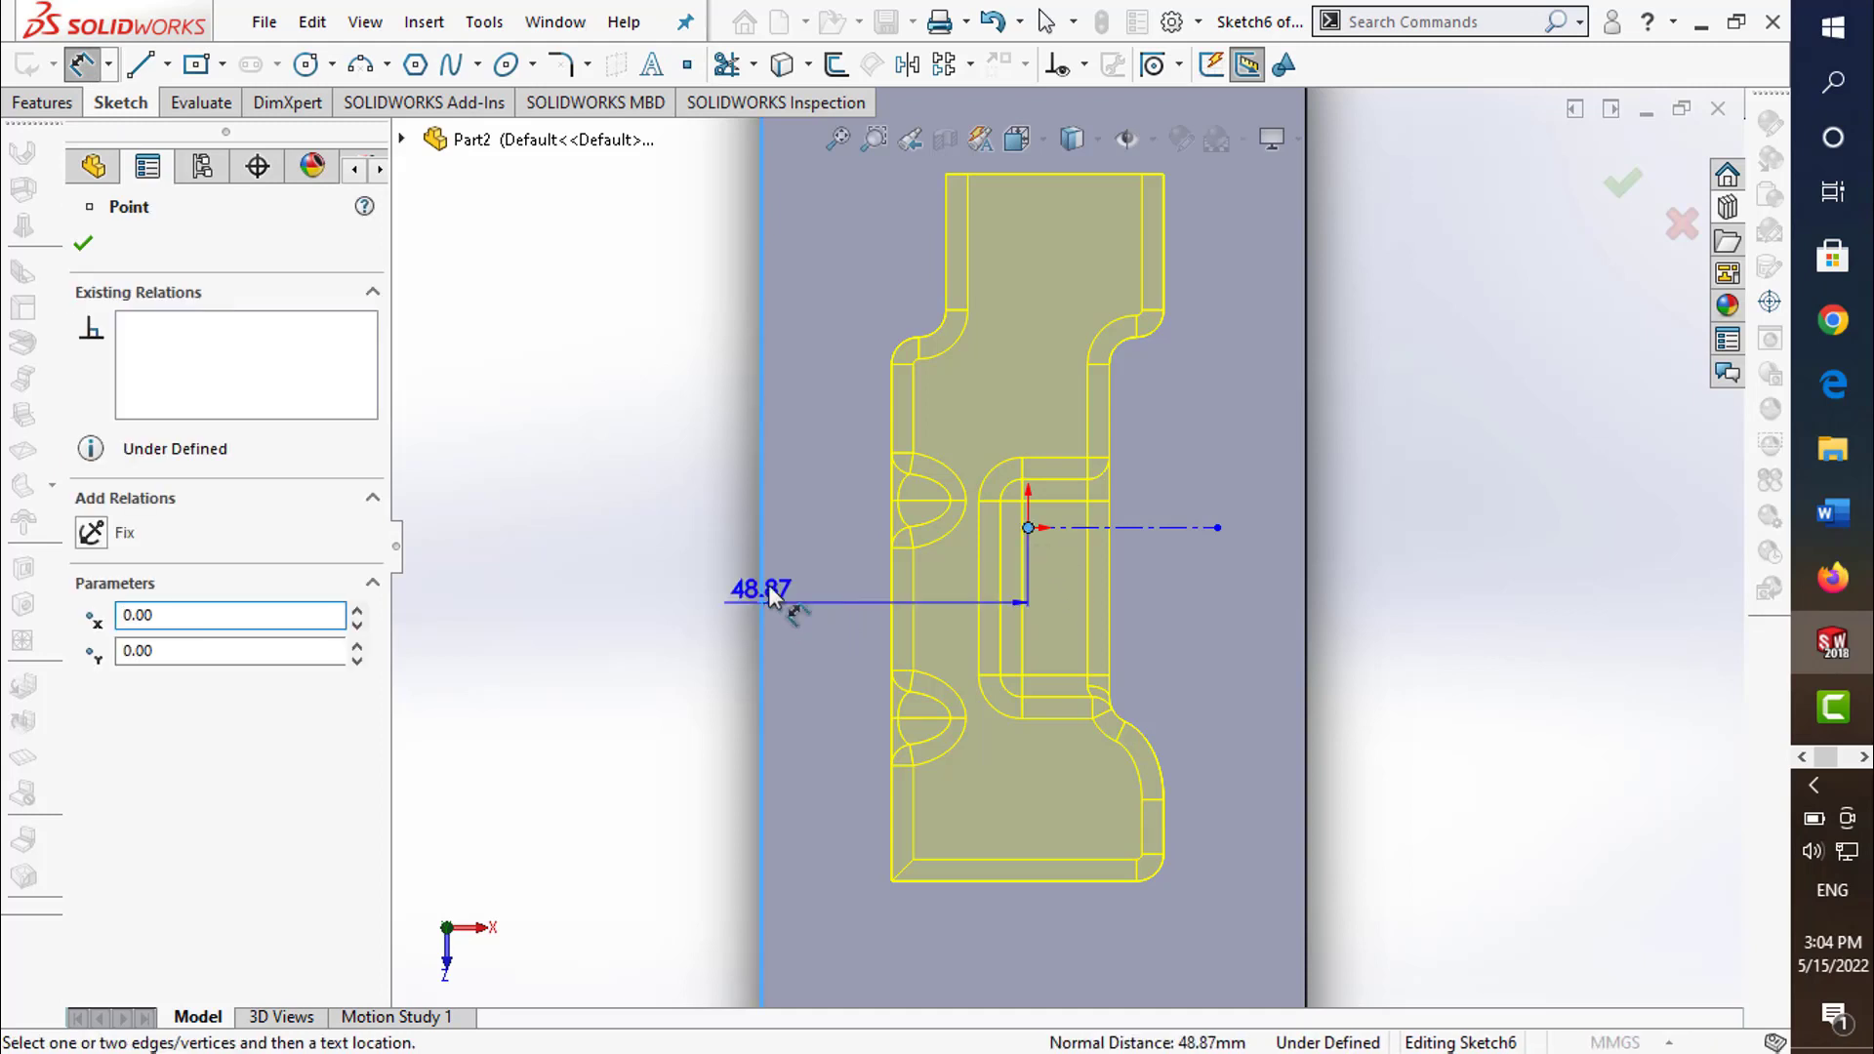
scroll(805, 535, down, 2)
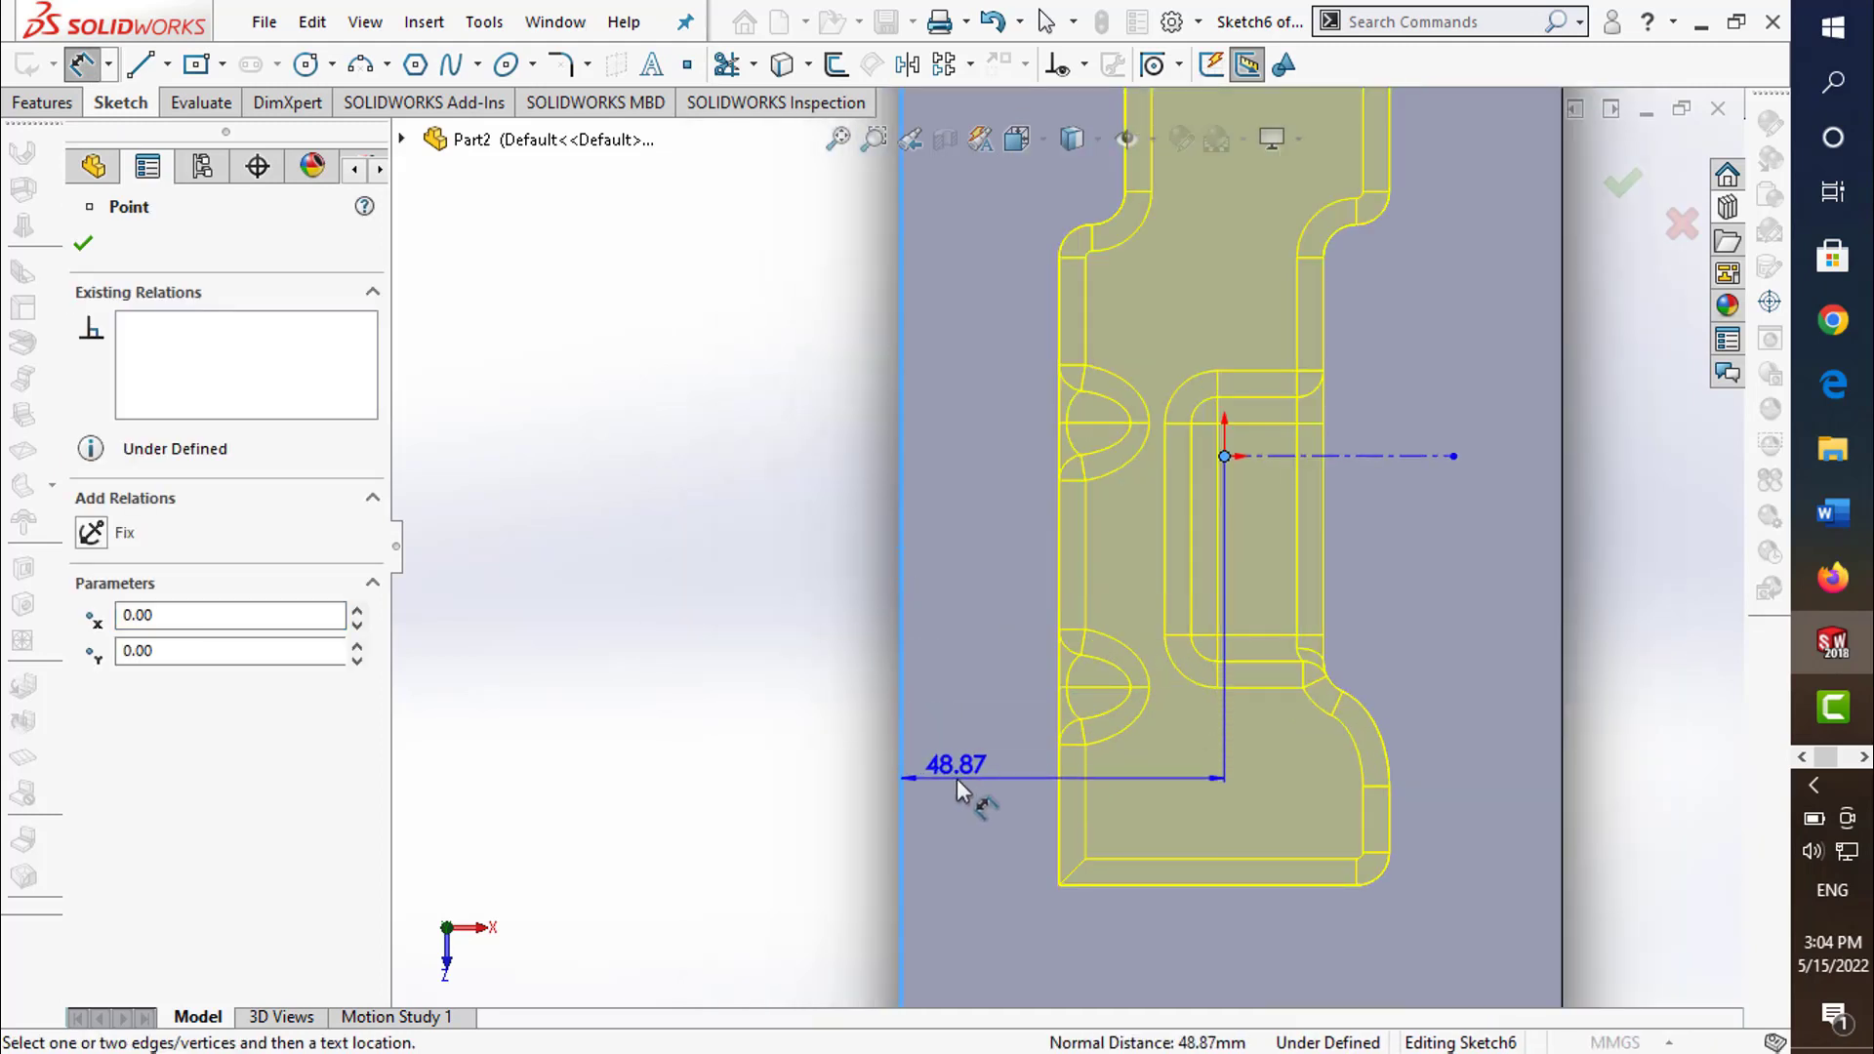
click(983, 785)
text(5)
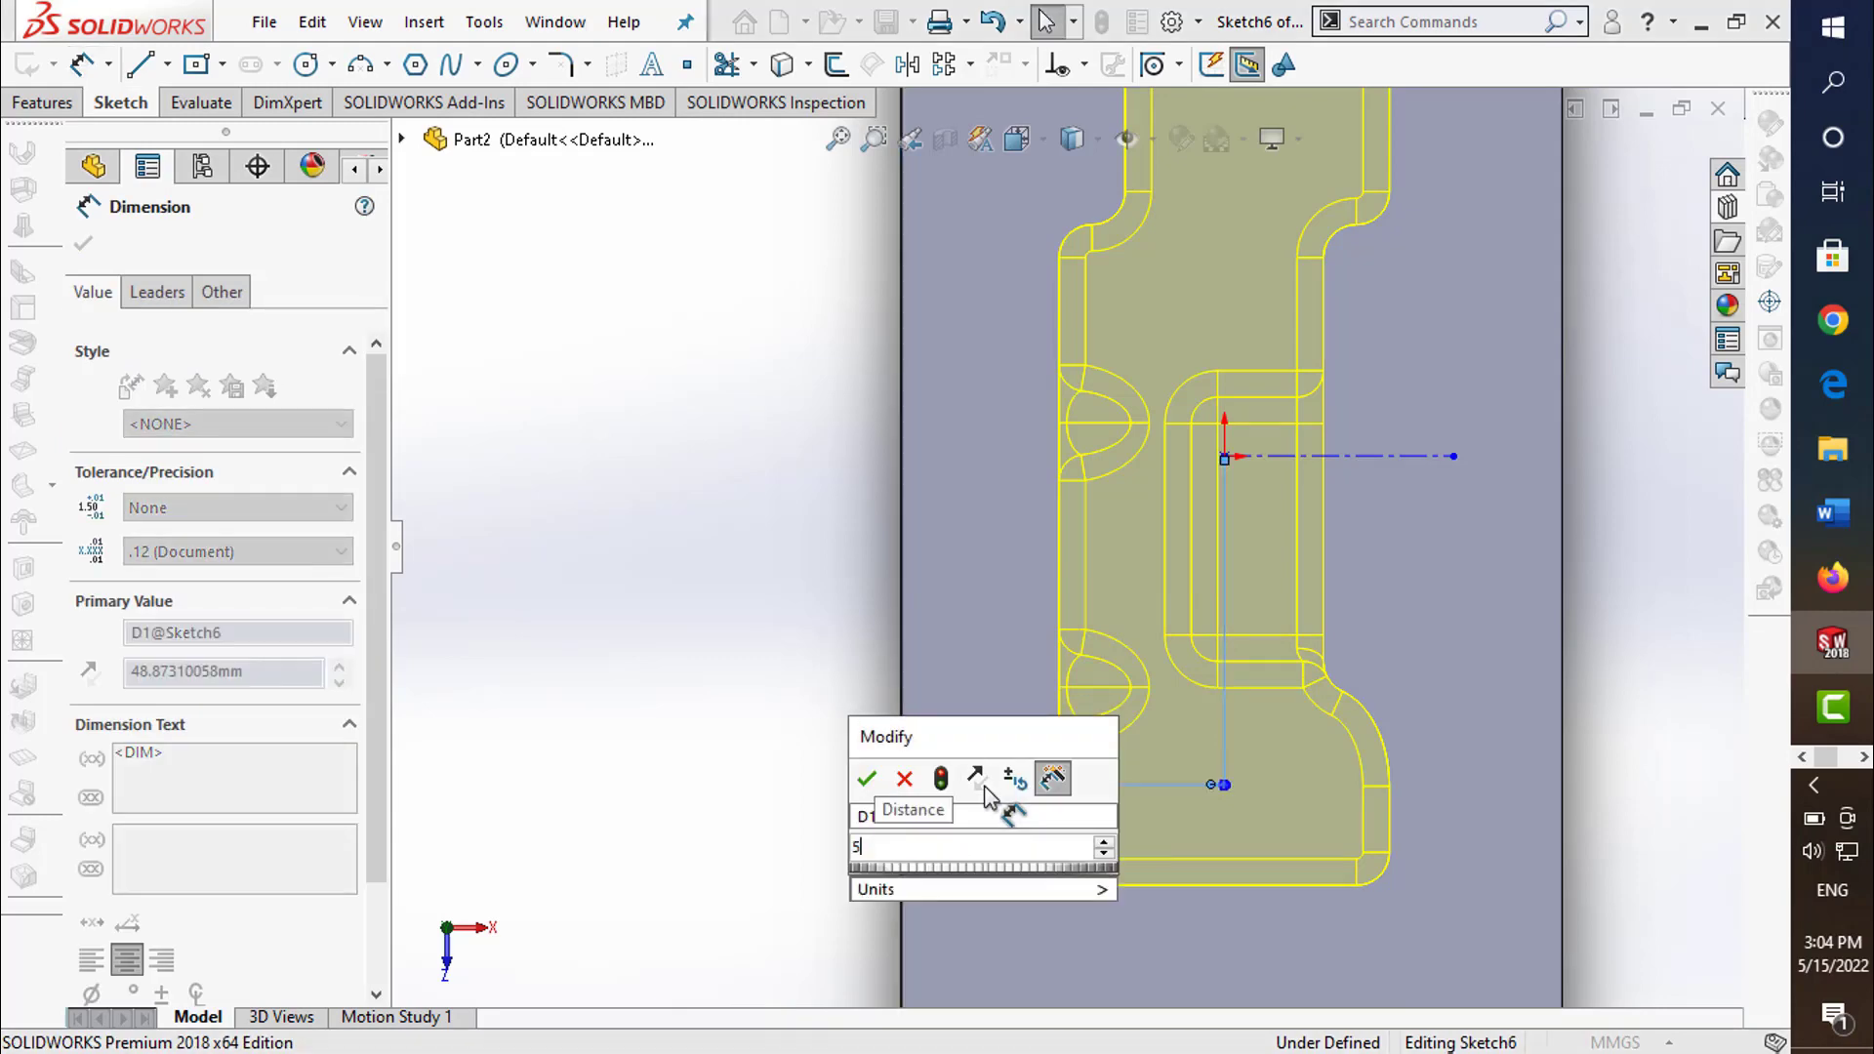
text(0)
key(Return)
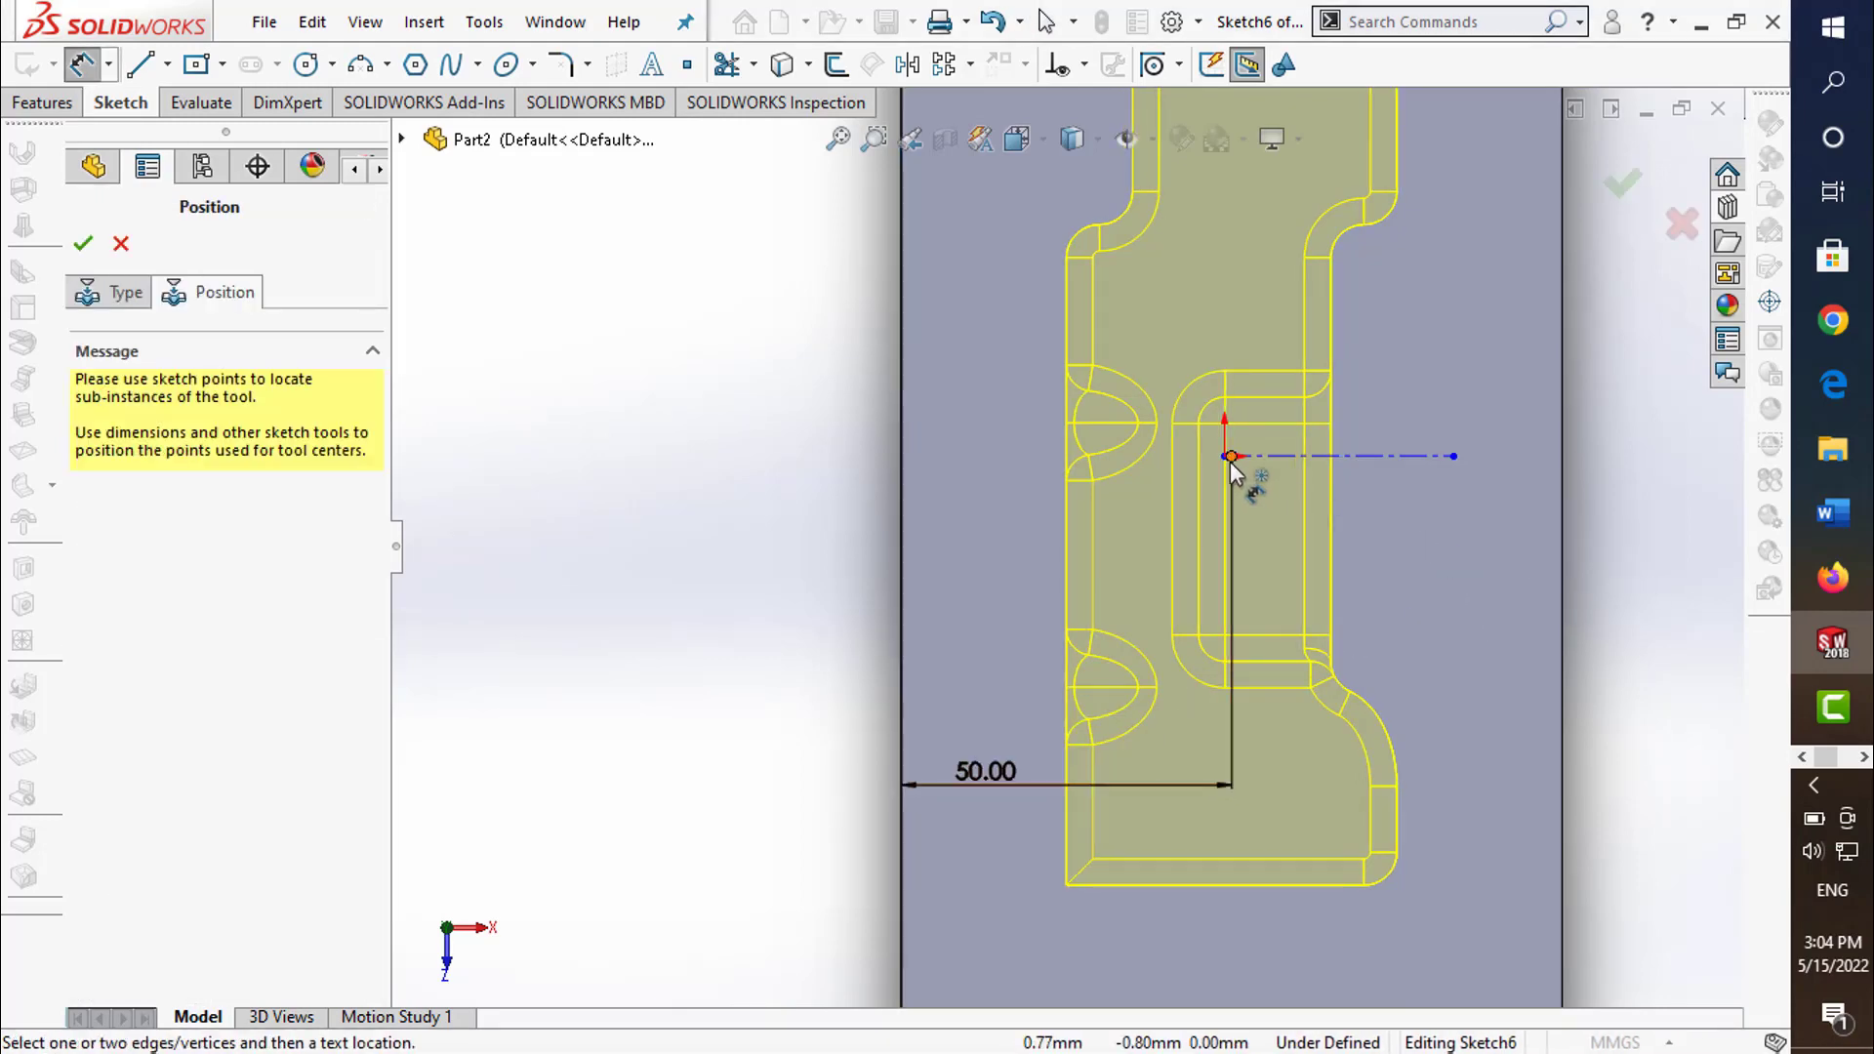
- Dimension the position point 100 mm from the plate's top edge
scroll(1228, 461, down, 2)
scroll(1133, 527, down, 2)
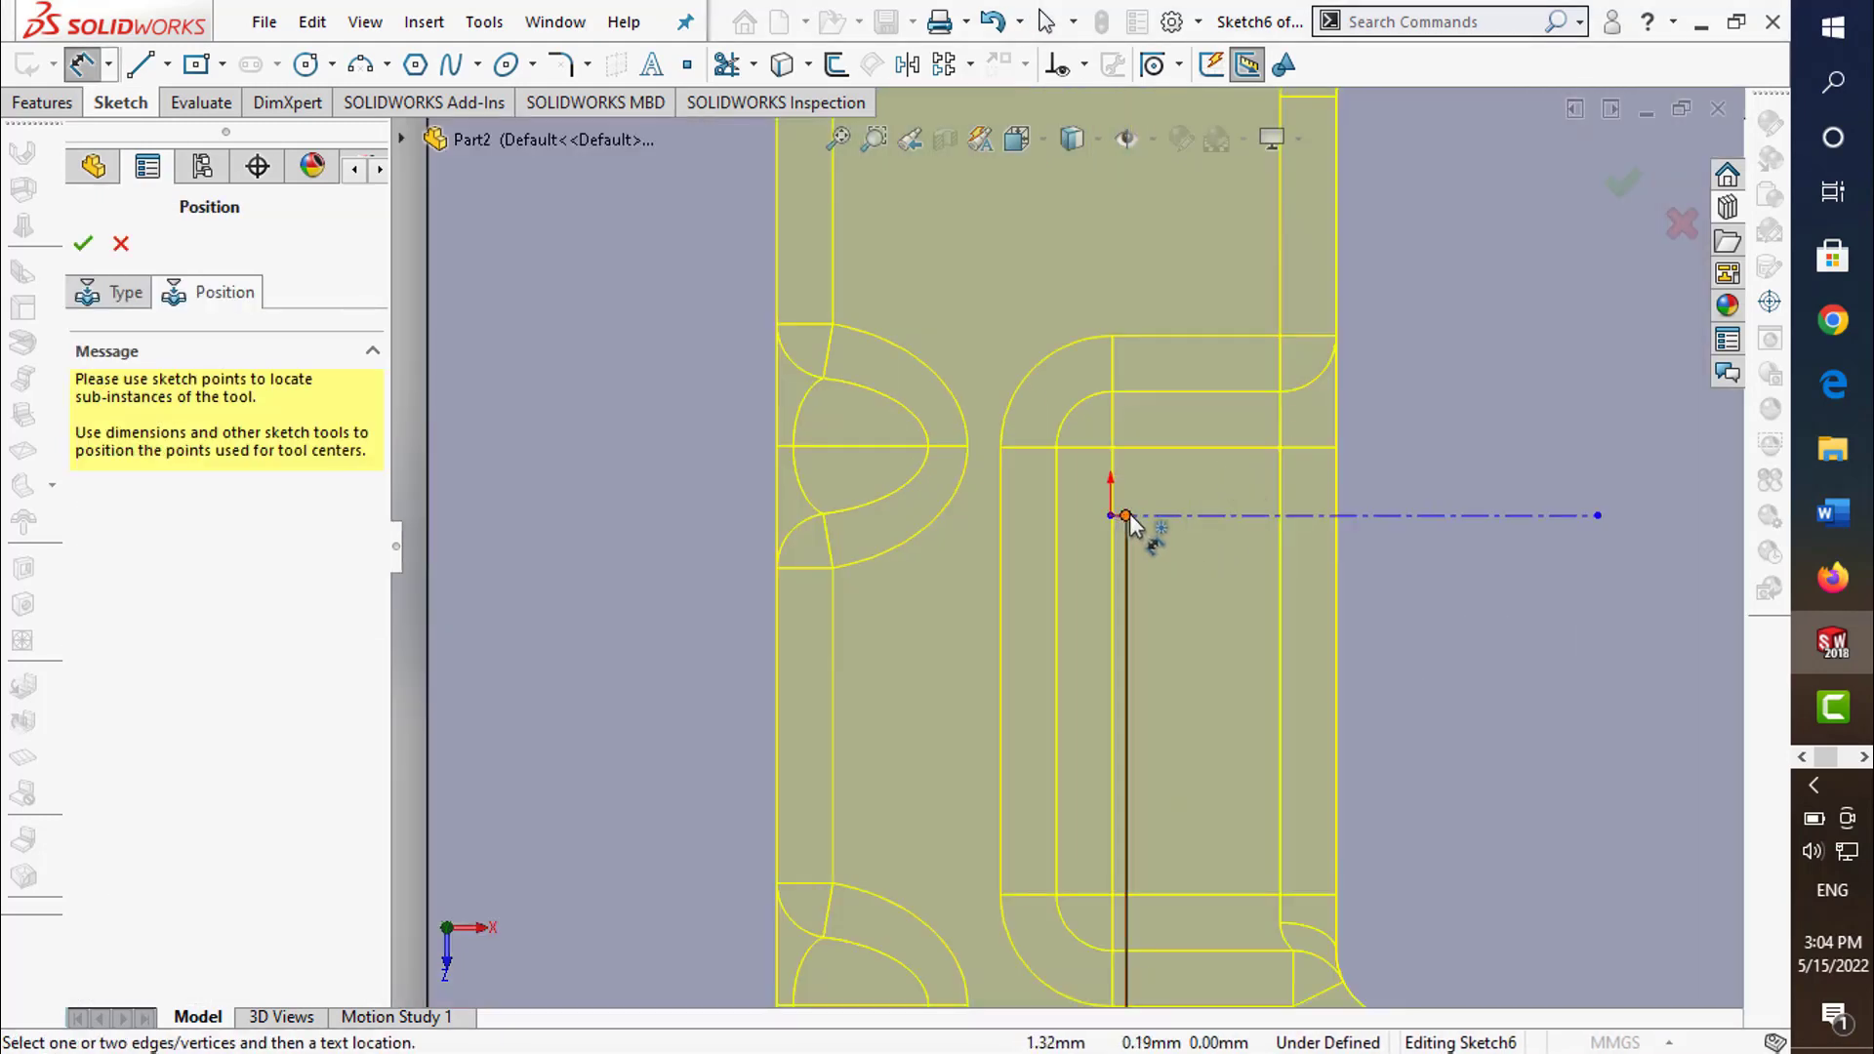
click(1126, 515)
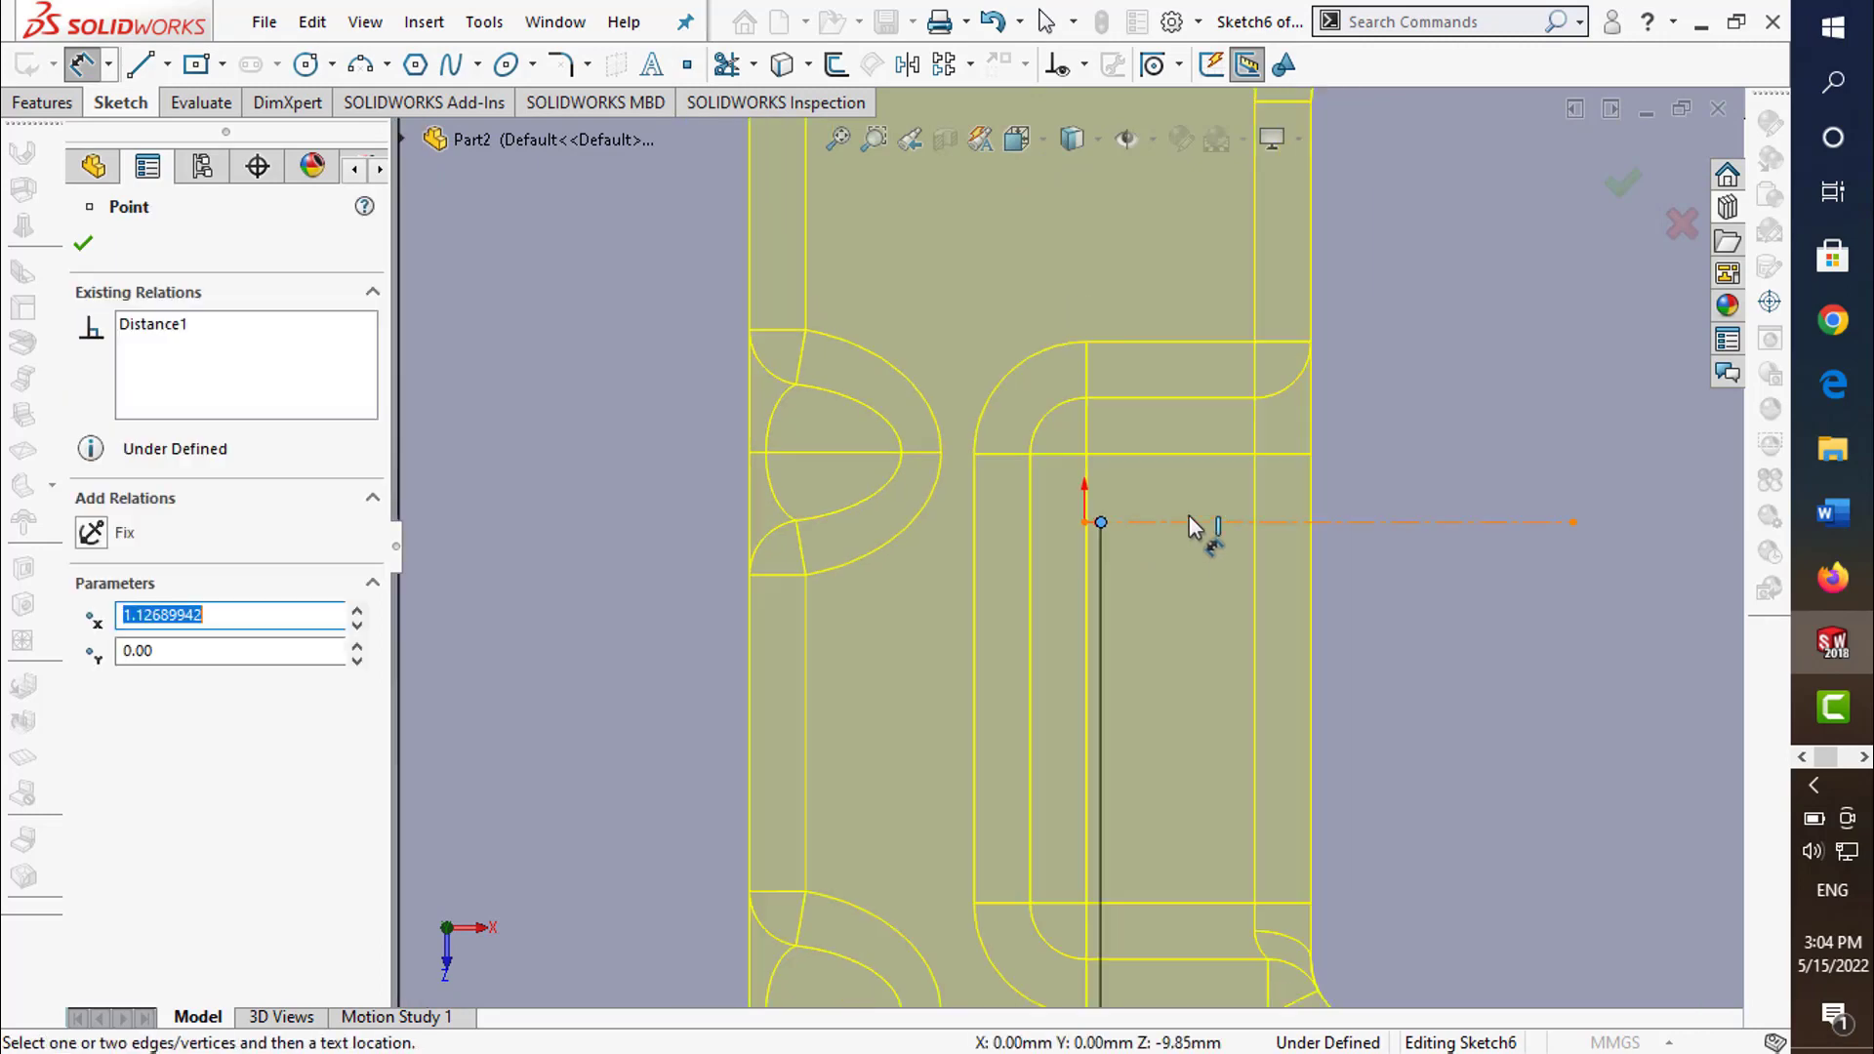
scroll(1189, 515, down, 1)
scroll(1189, 516, up, 1)
scroll(1189, 516, up, 1)
scroll(1188, 516, up, 2)
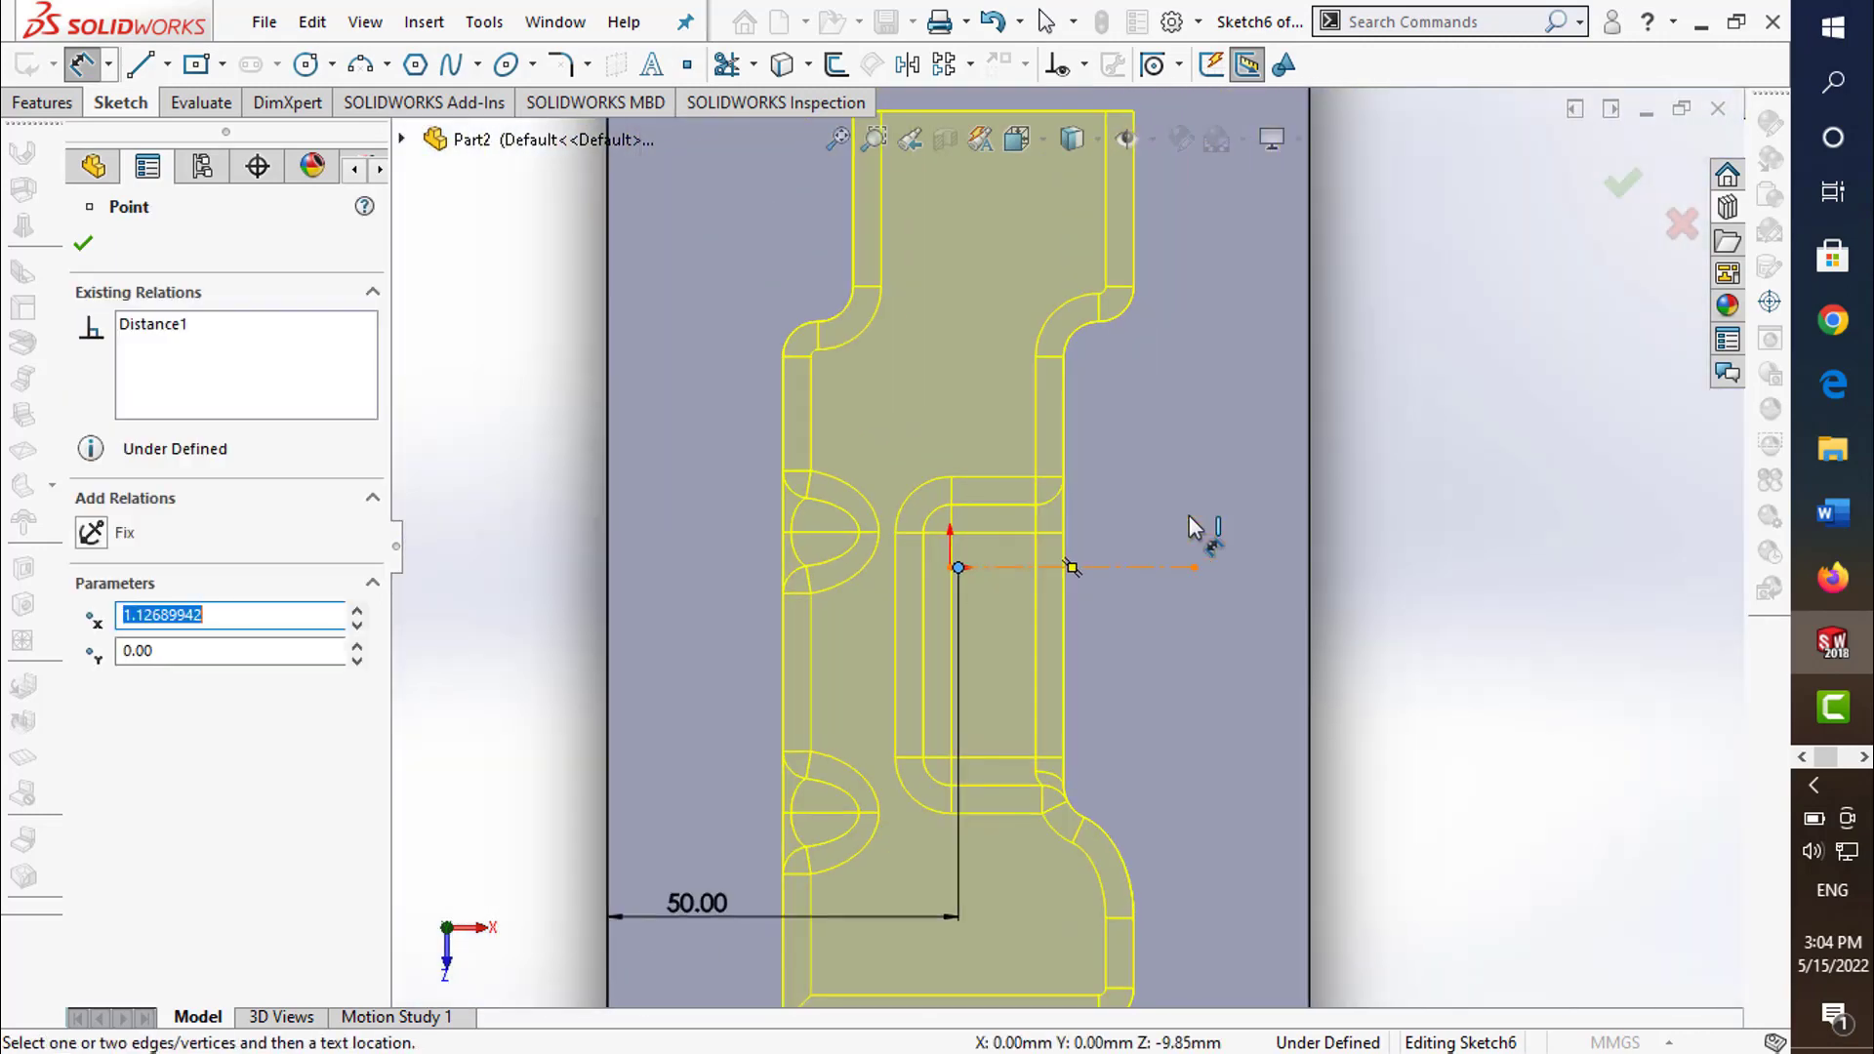
scroll(1200, 531, up, 2)
scroll(983, 586, down, 1)
scroll(1099, 610, up, 1)
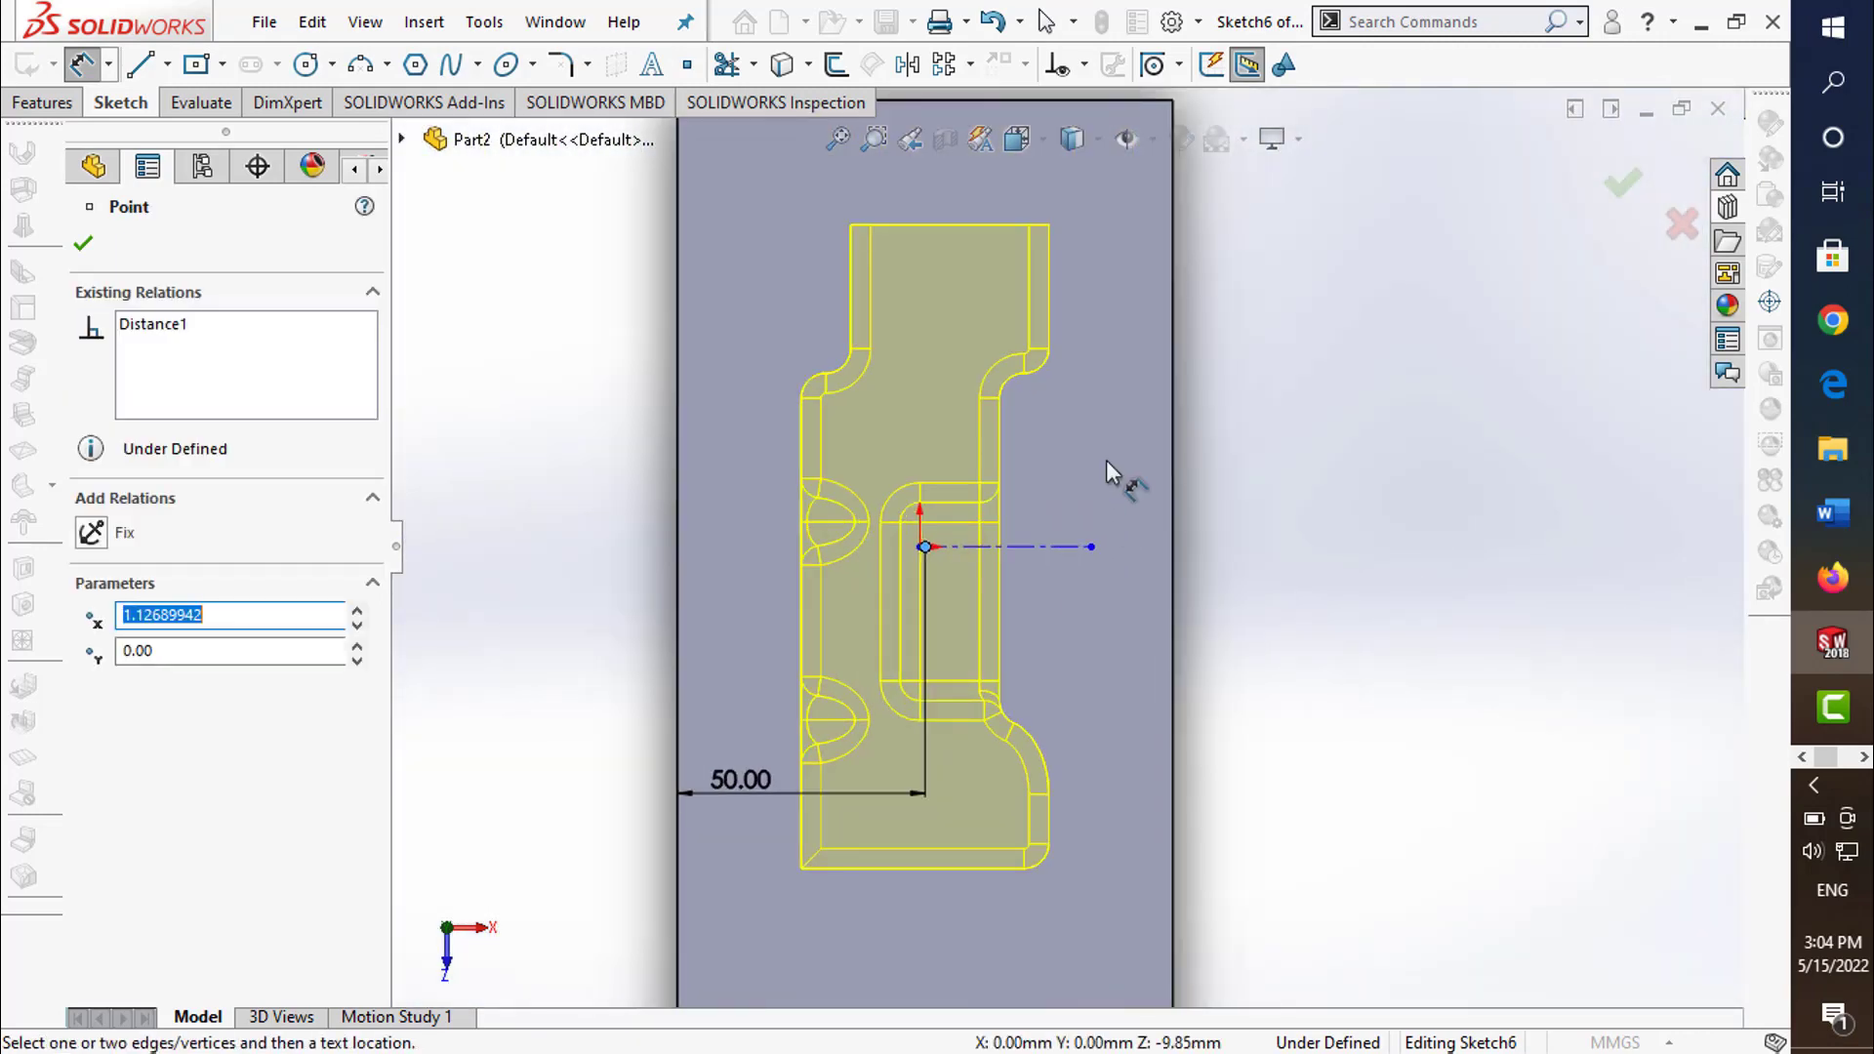
scroll(1105, 472, up, 2)
click(1053, 244)
click(1239, 335)
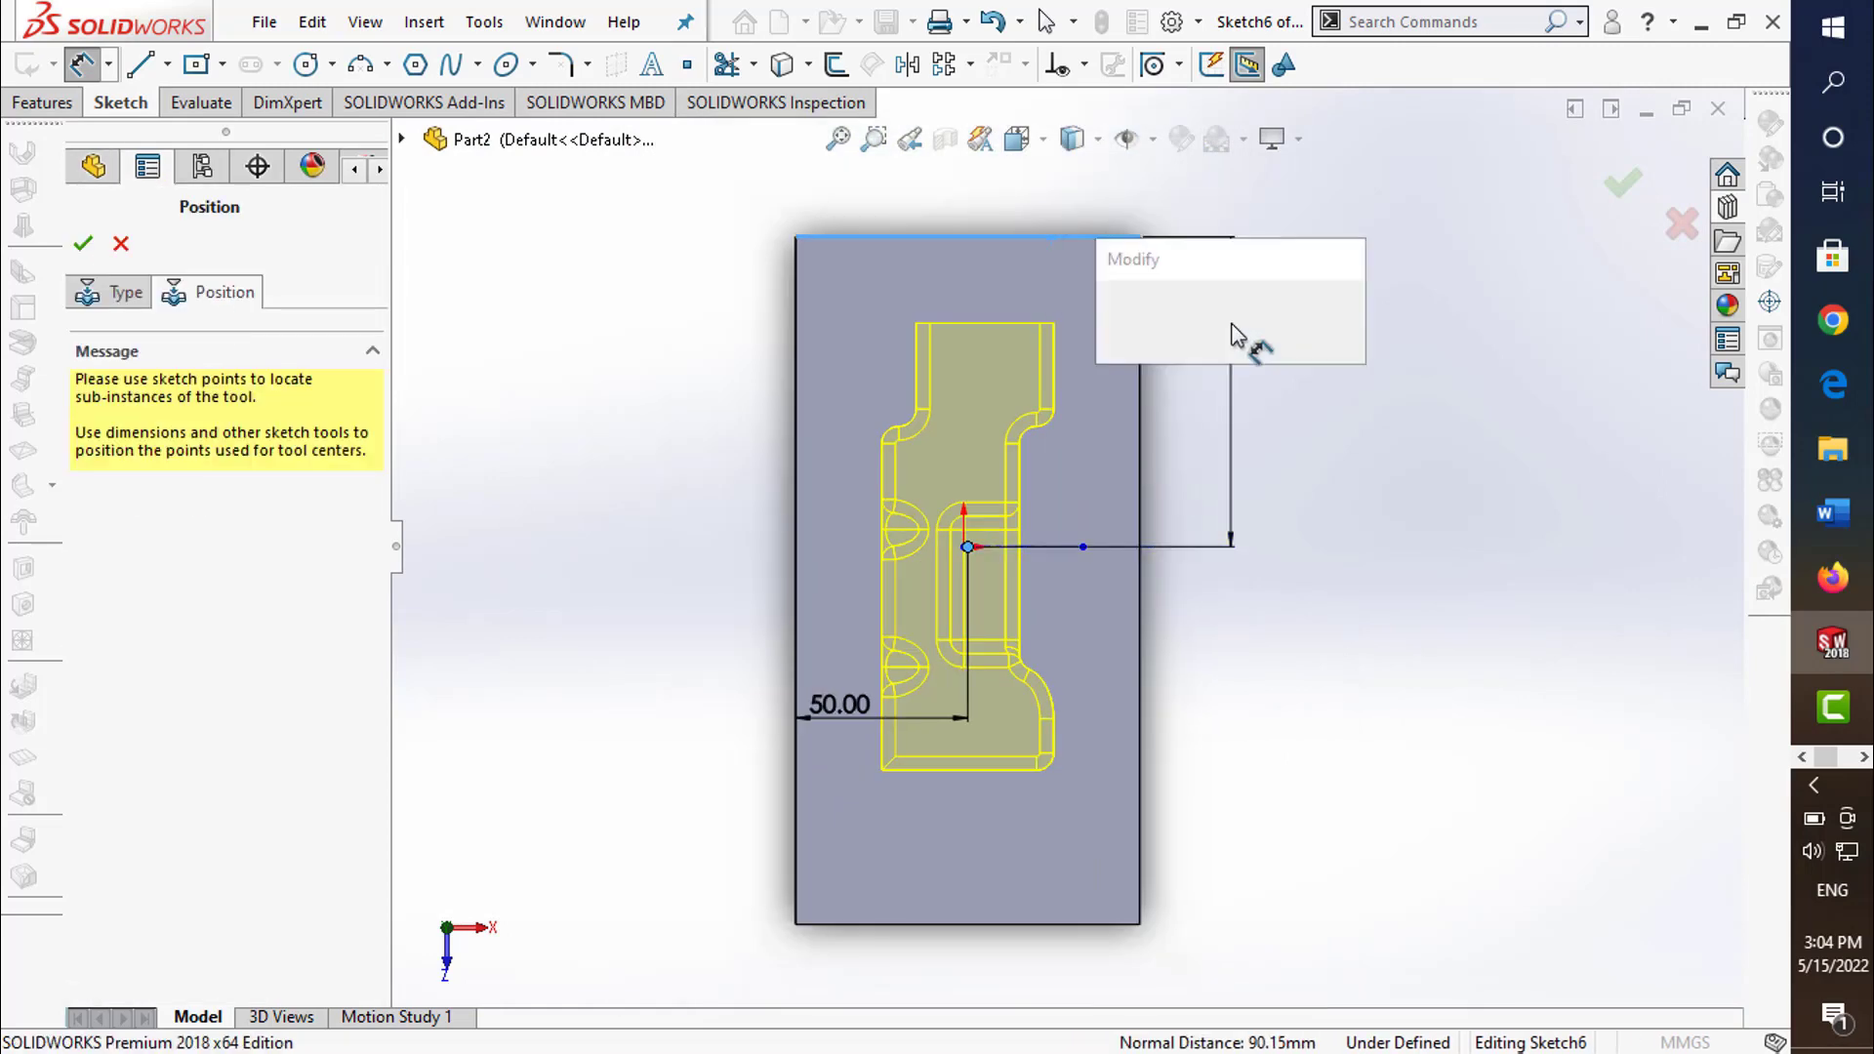
text(100)
key(Return)
- Create the form tool feature, then rebuild and save the part
key(Escape)
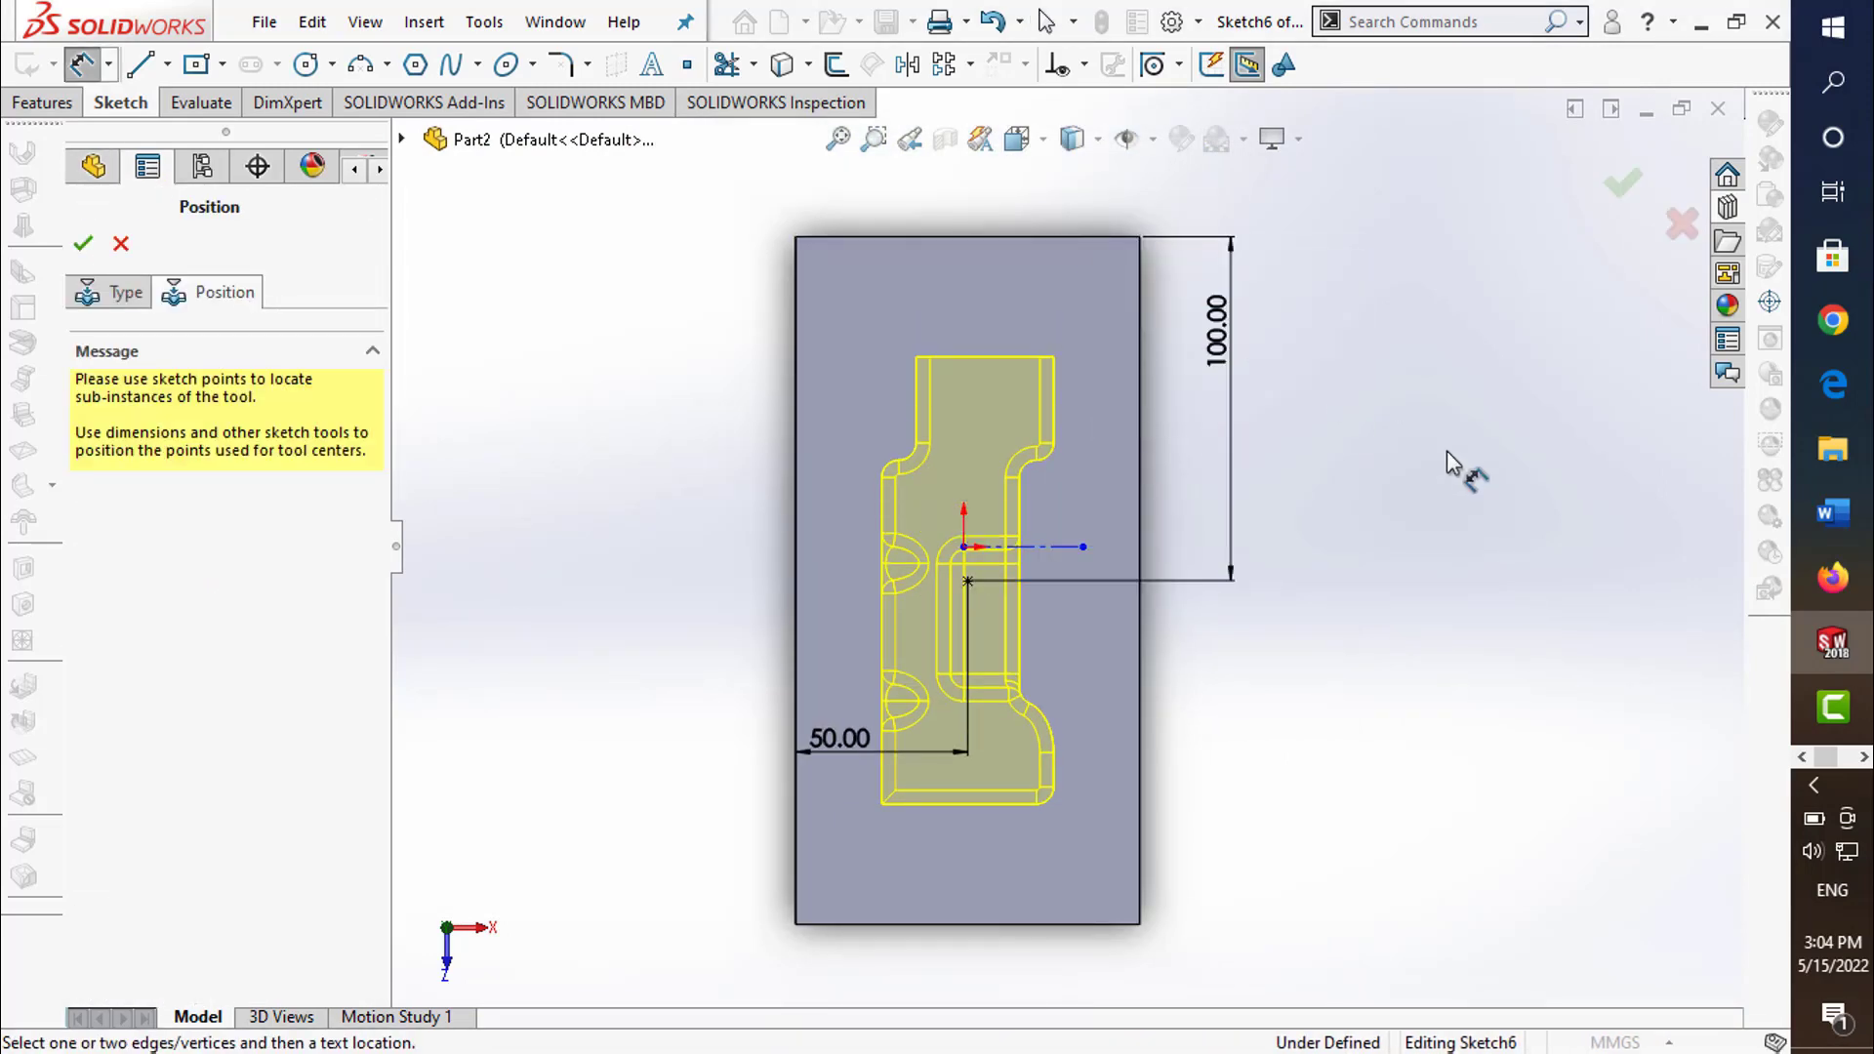
click(1619, 191)
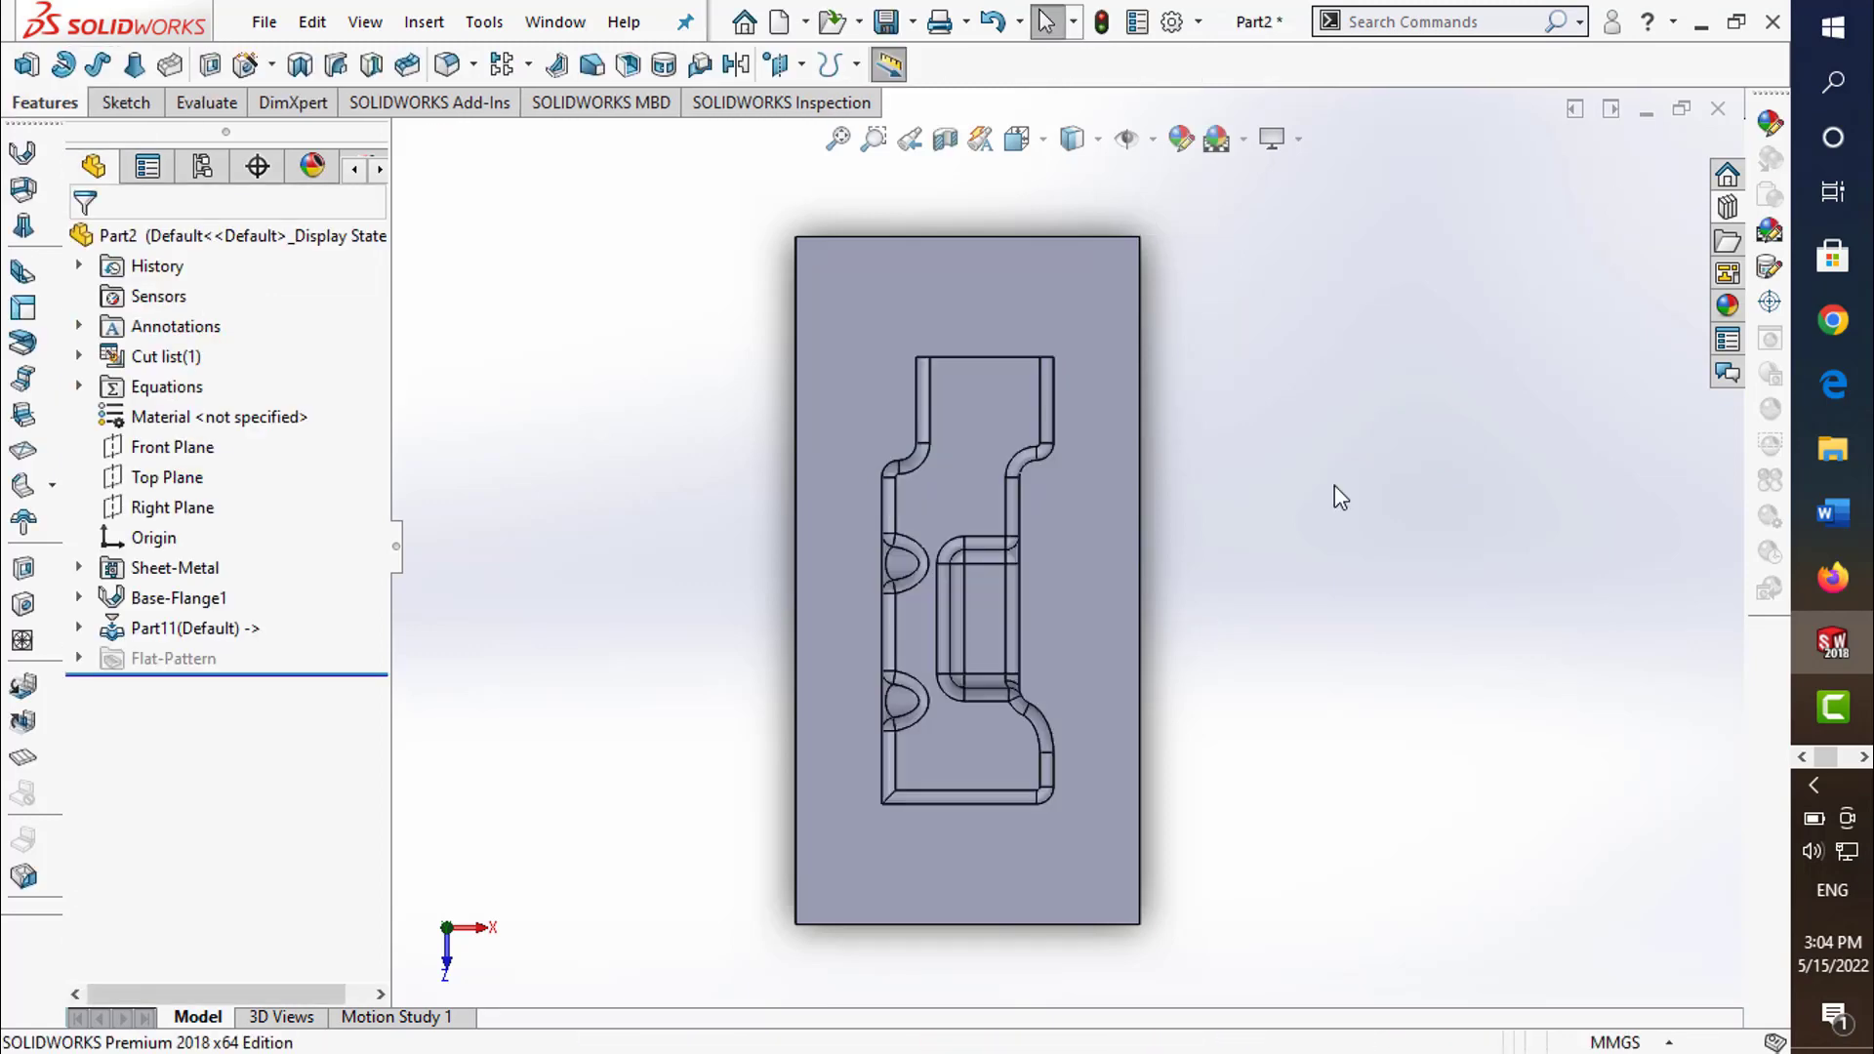
middle_drag(1333, 485, 1012, 530)
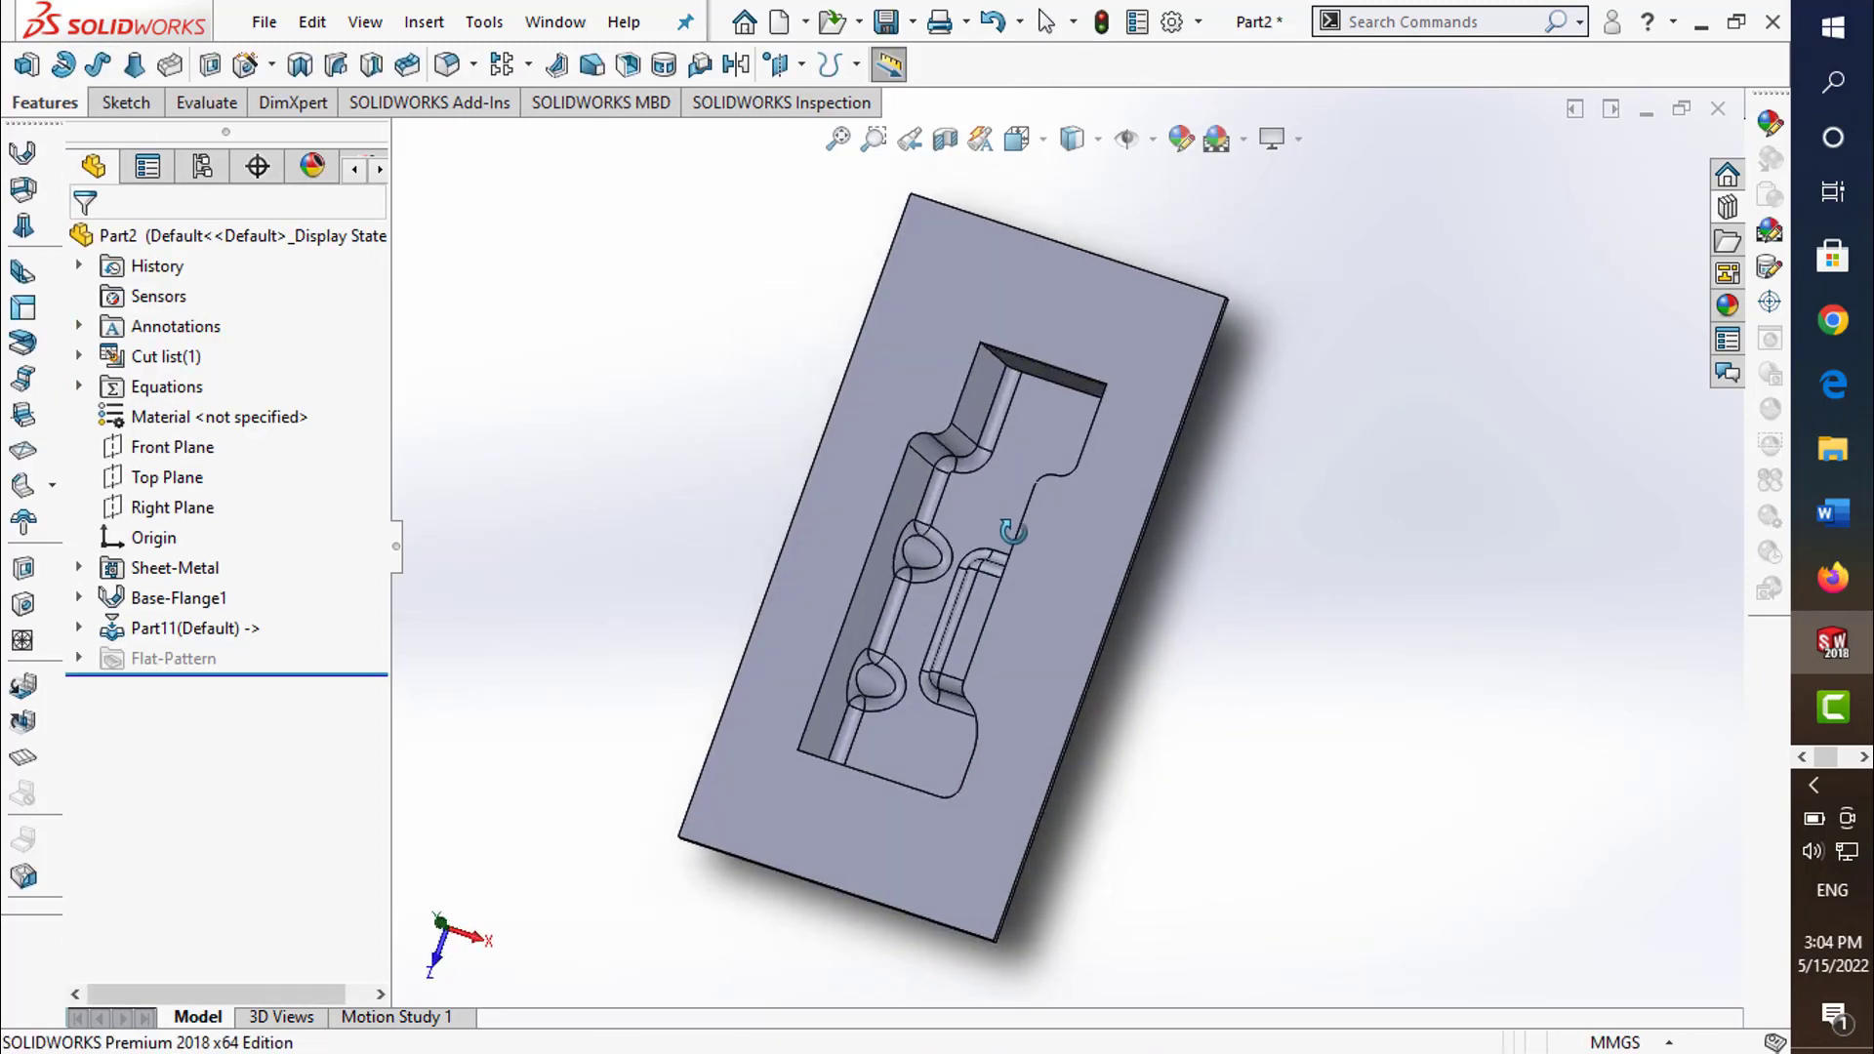
middle_drag(1012, 530, 1148, 509)
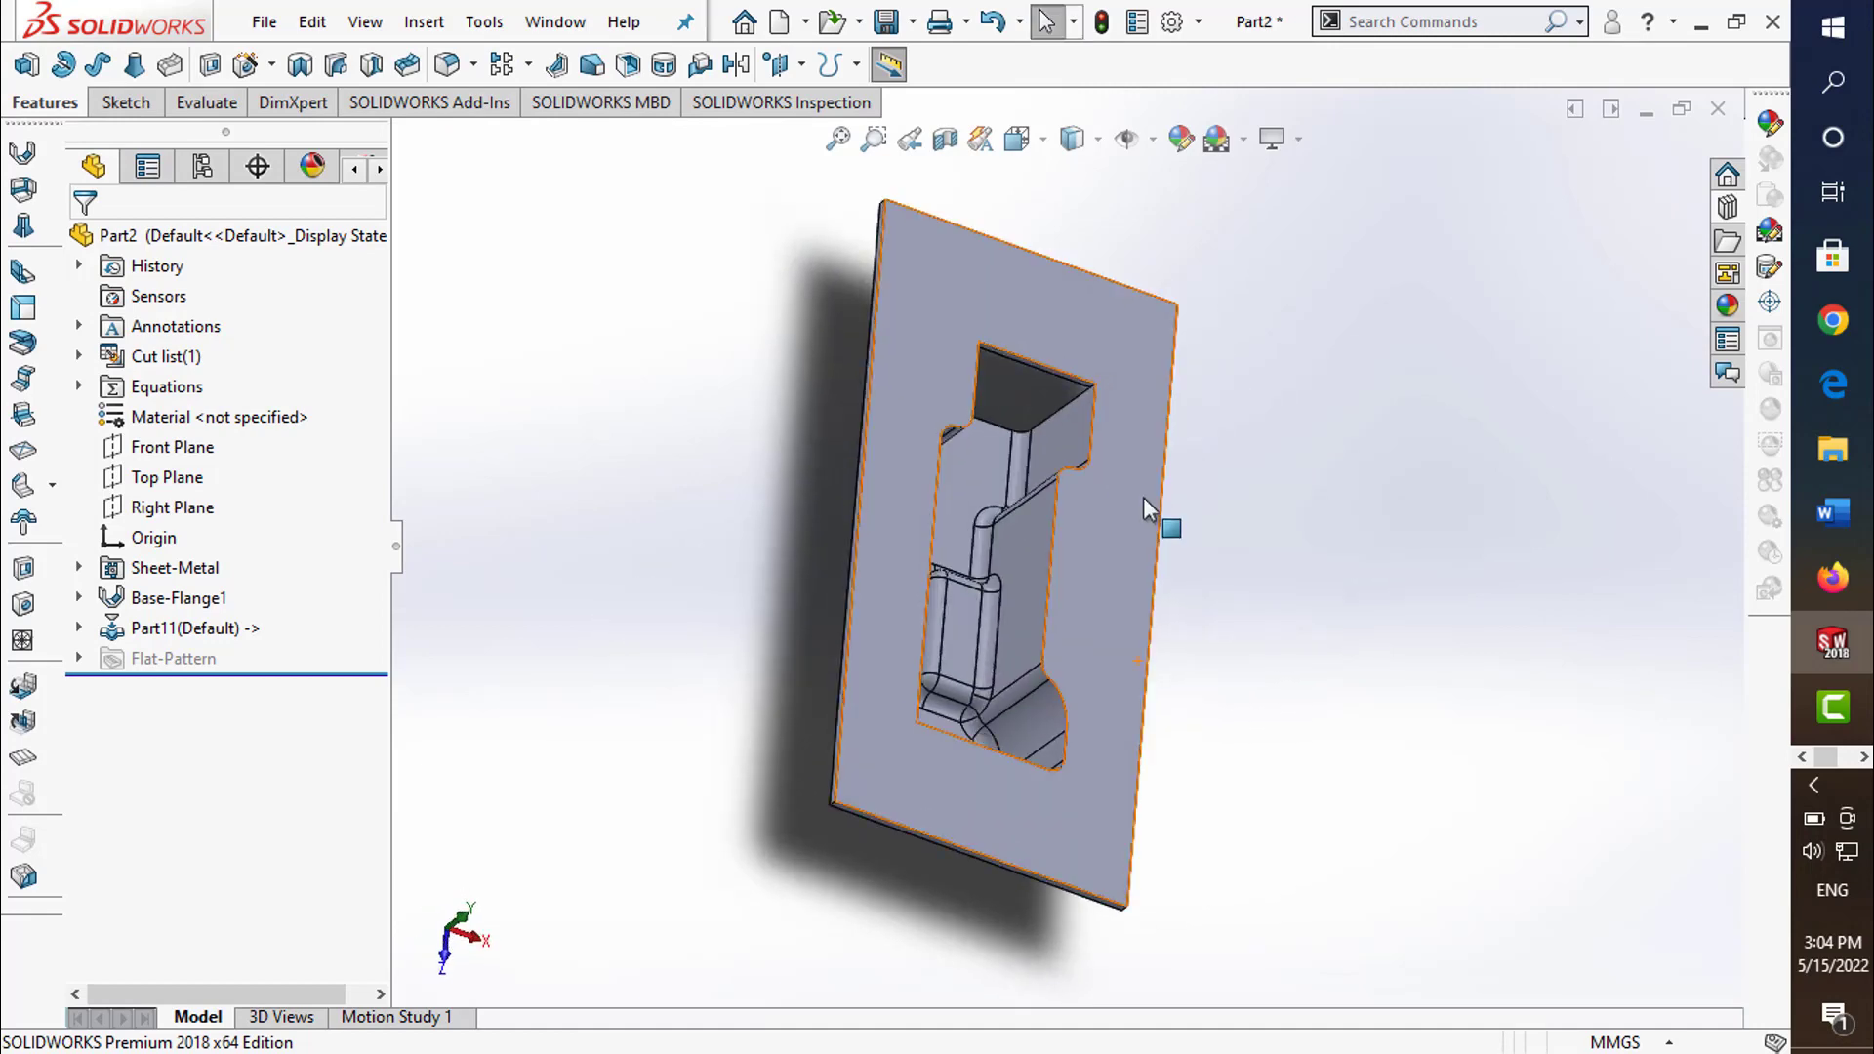
key(ctrl+s)
click(893, 430)
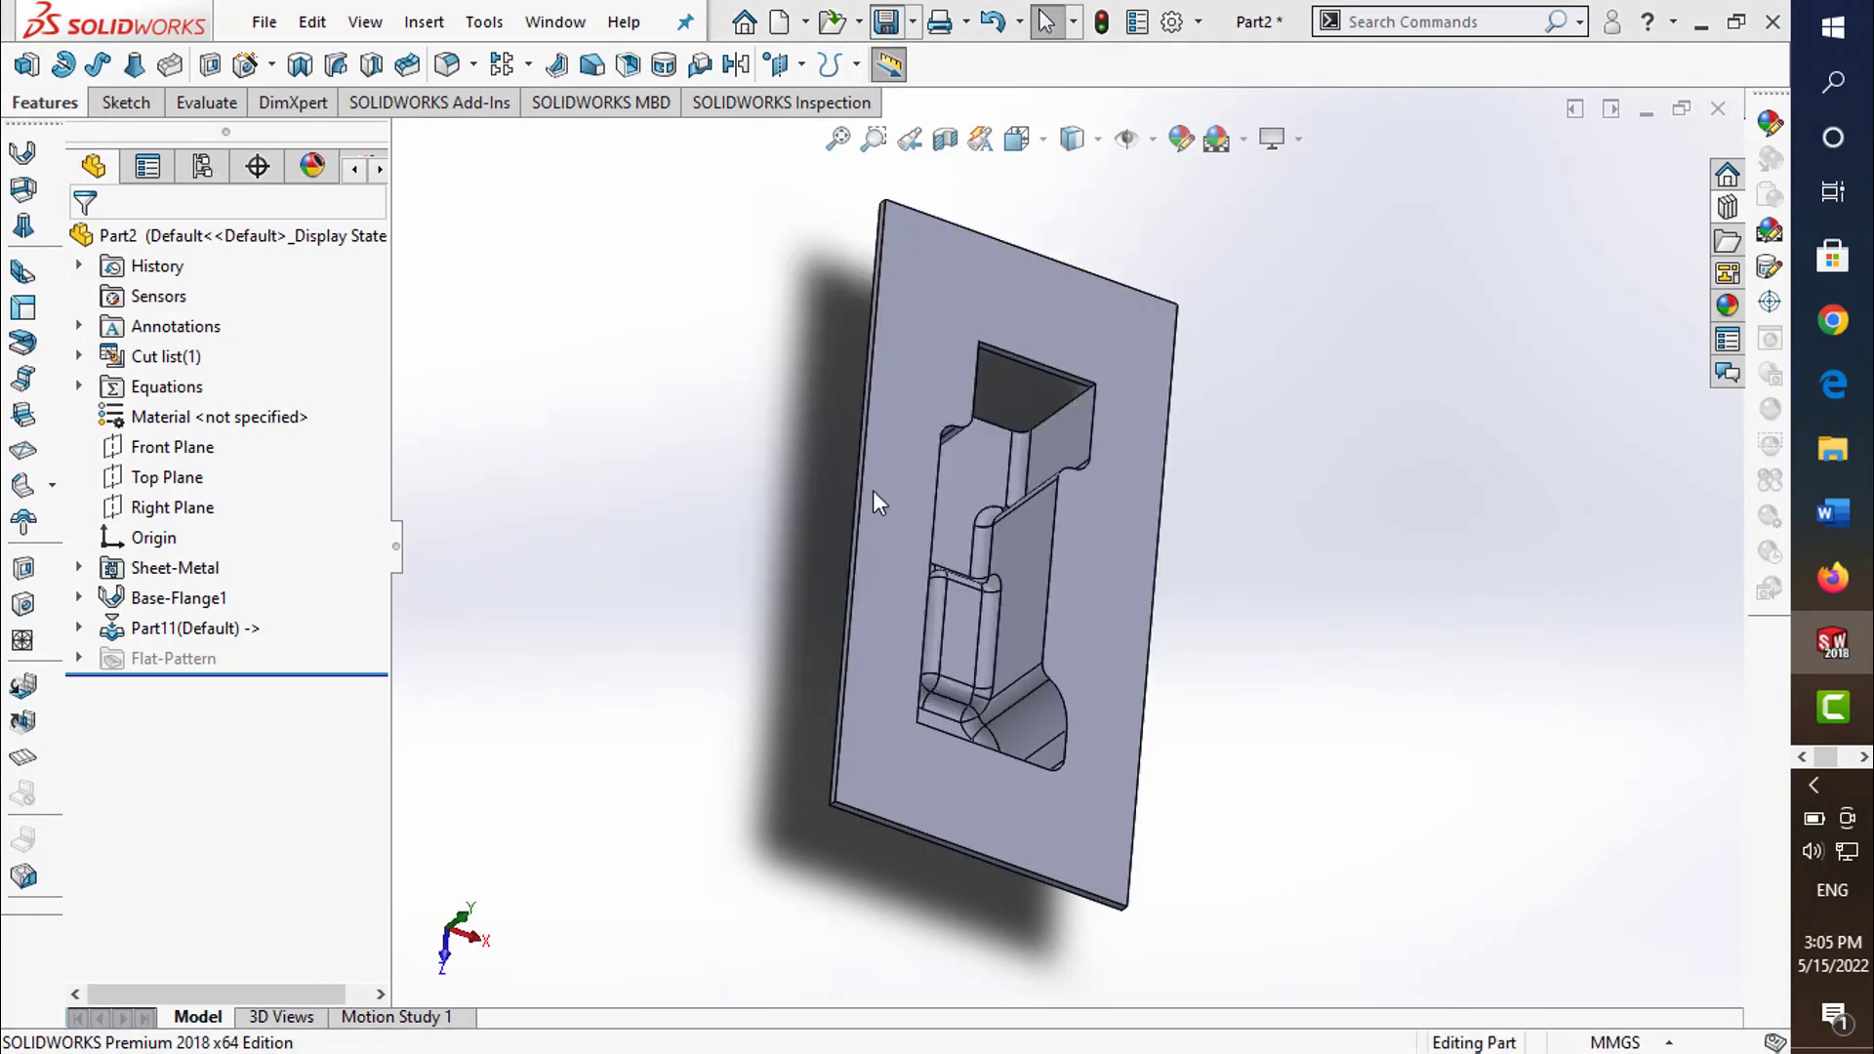
middle_drag(719, 556, 507, 410)
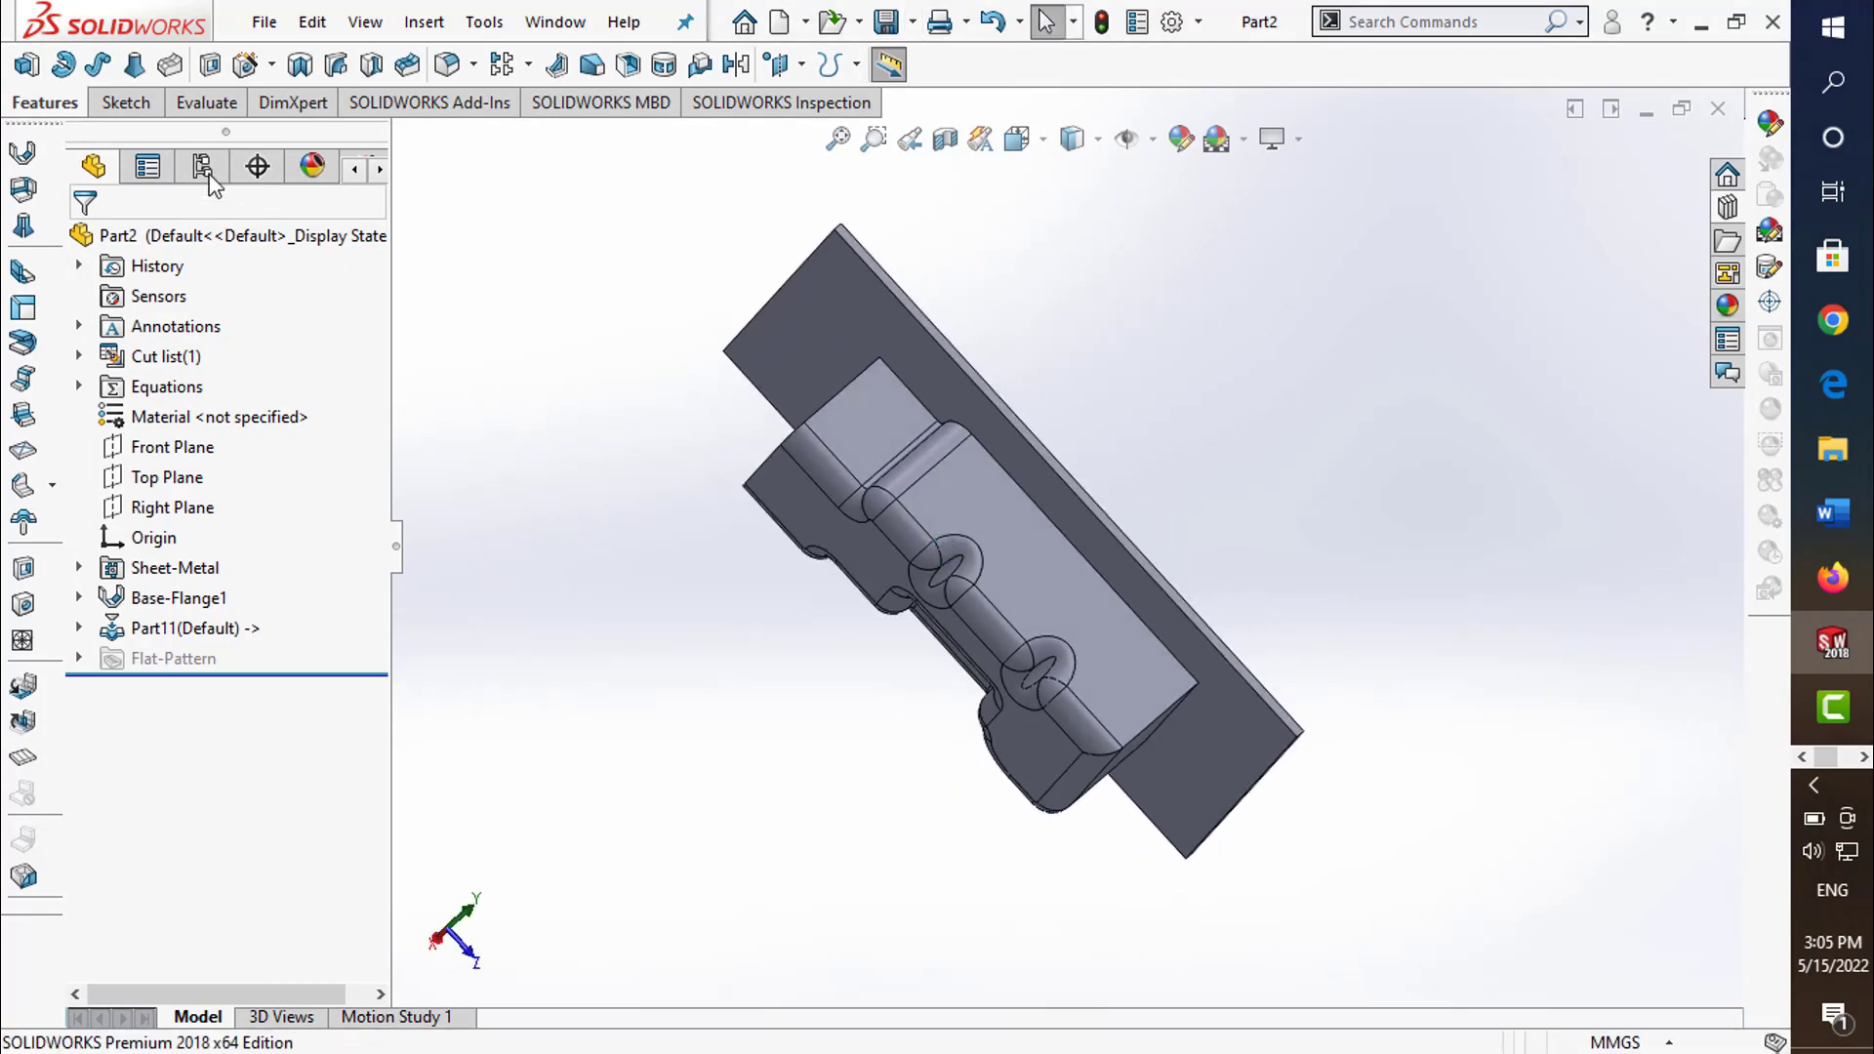
- Sketch a corner rectangle on the Right Plane spanning the plate's full length
click(127, 102)
click(40, 68)
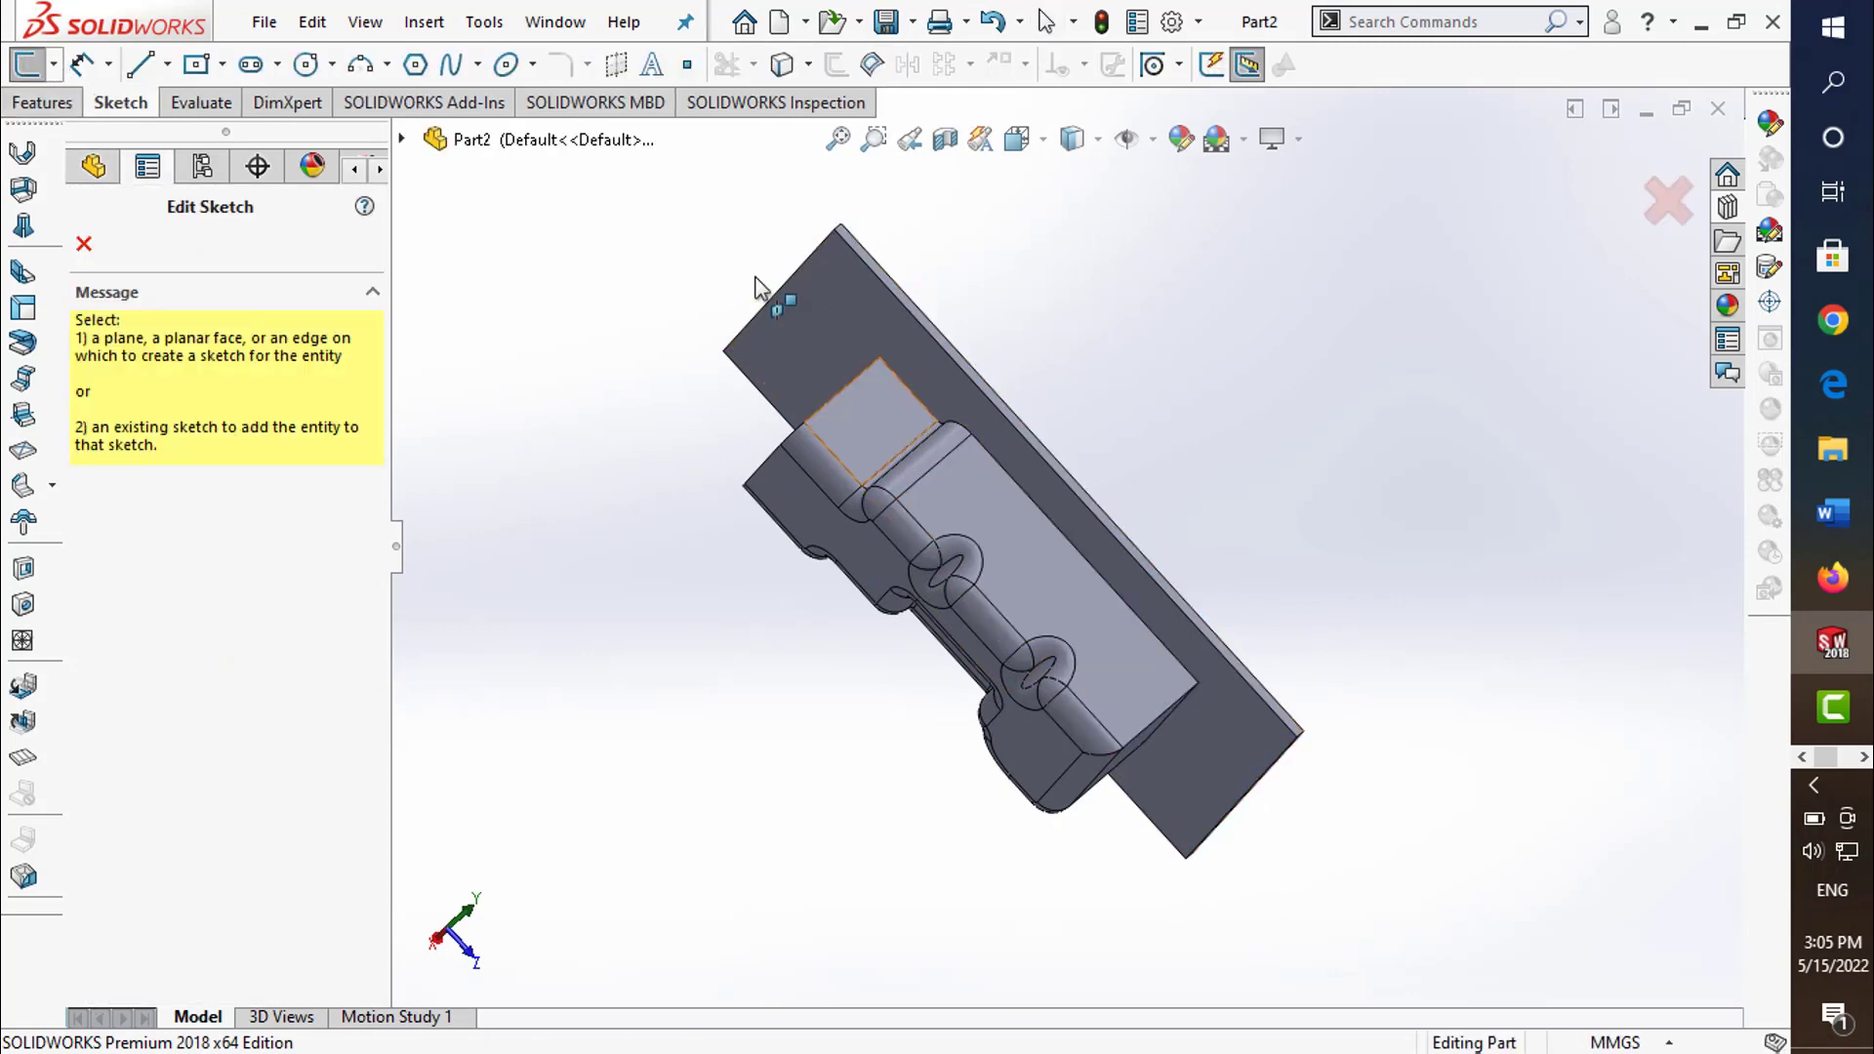
click(404, 140)
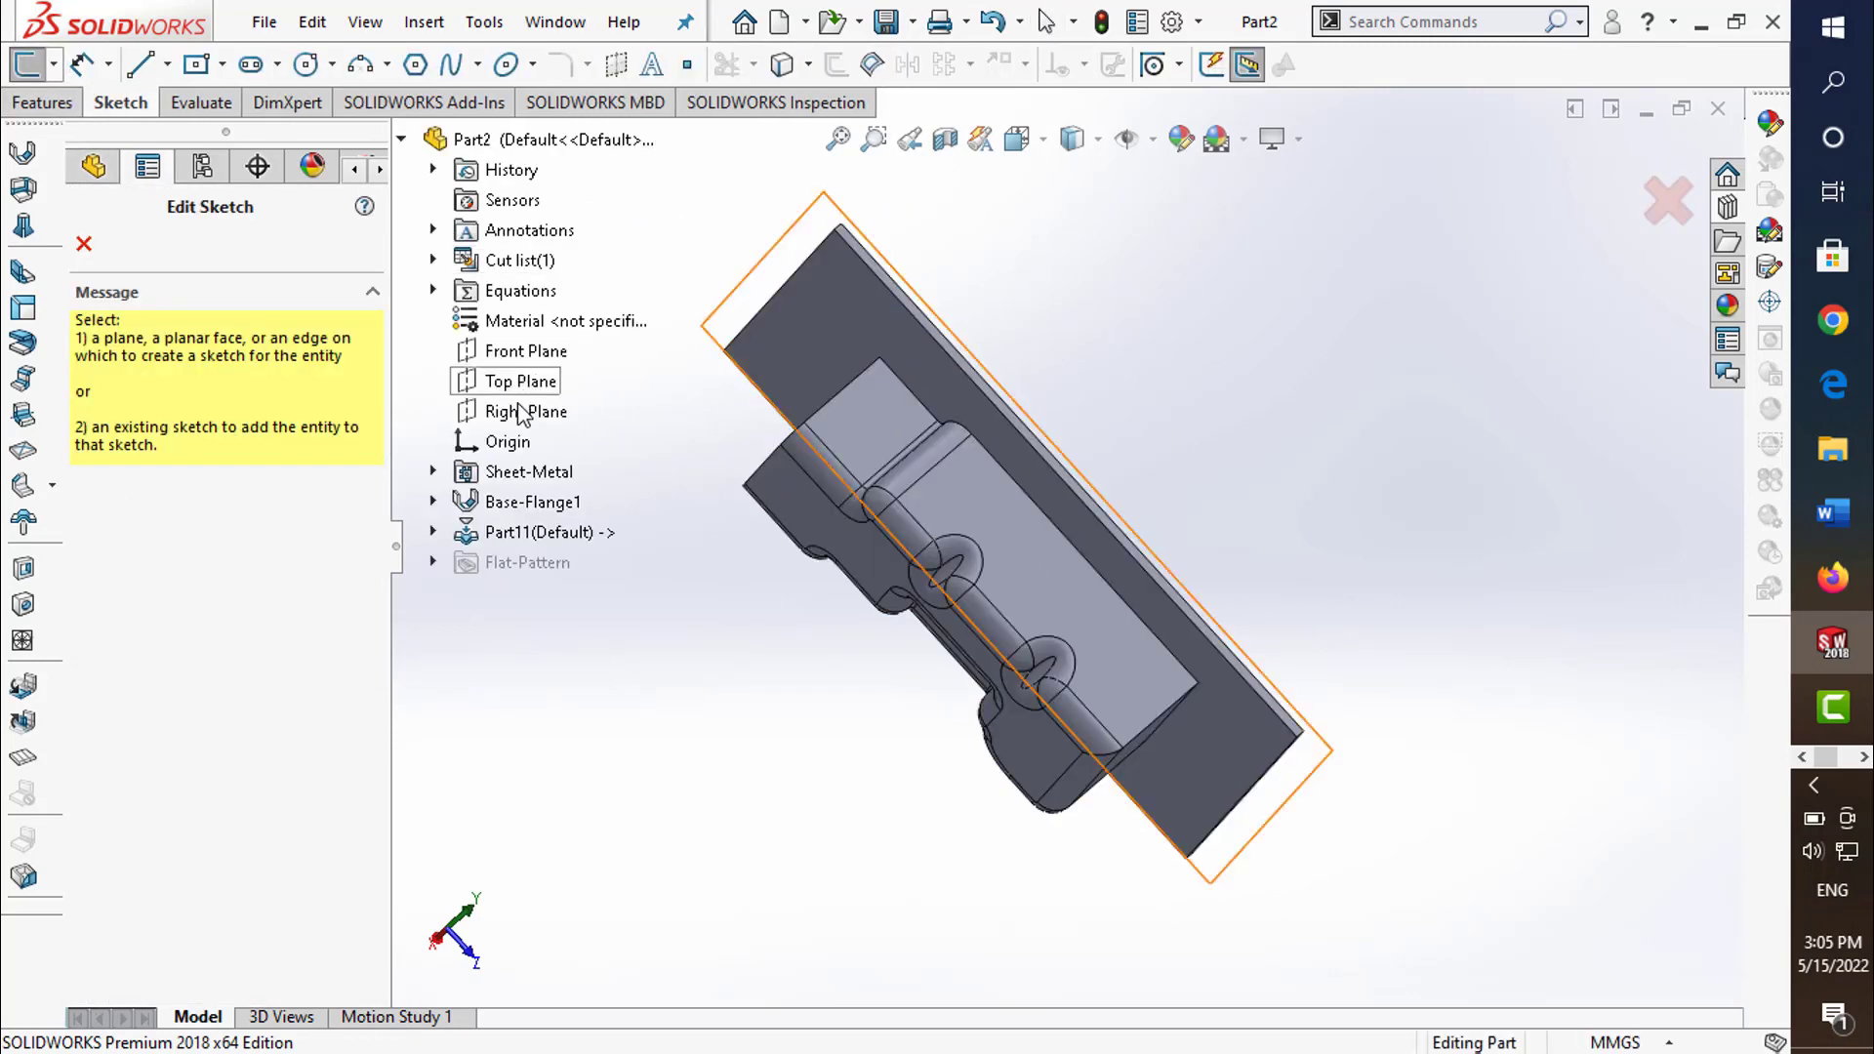
click(535, 352)
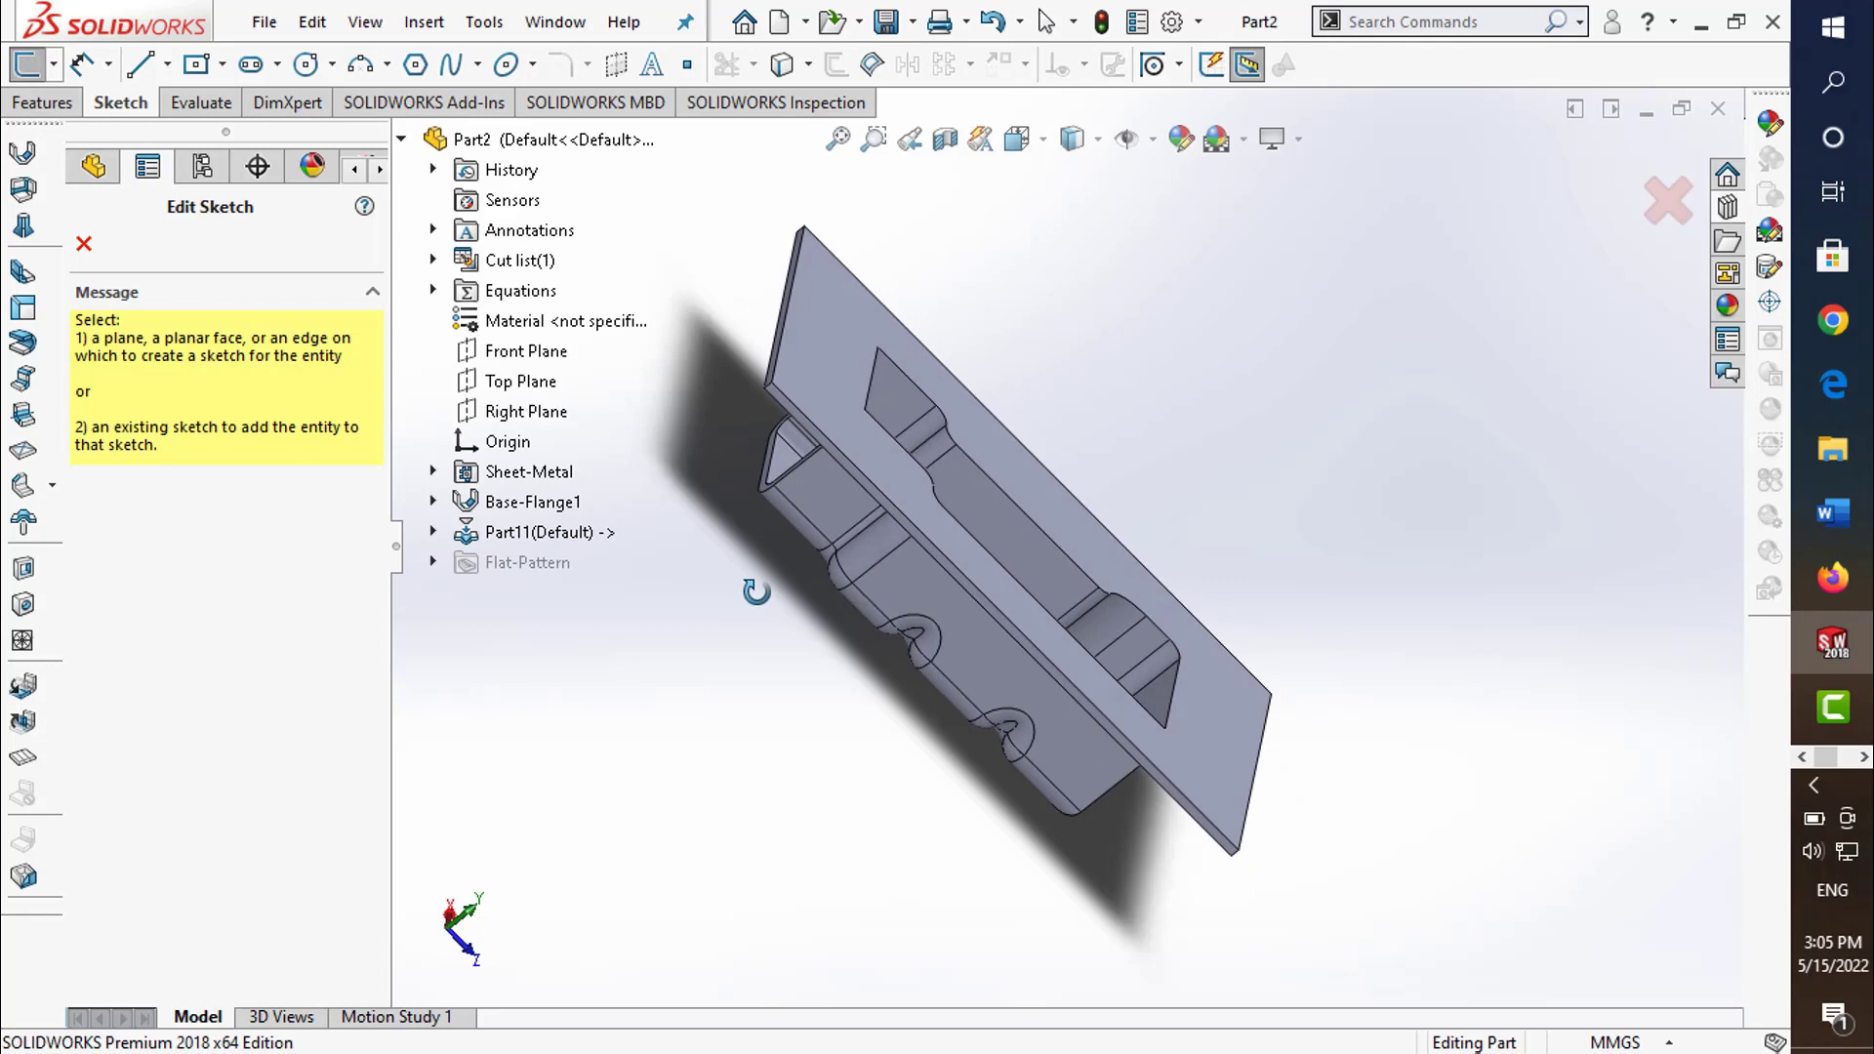
click(491, 407)
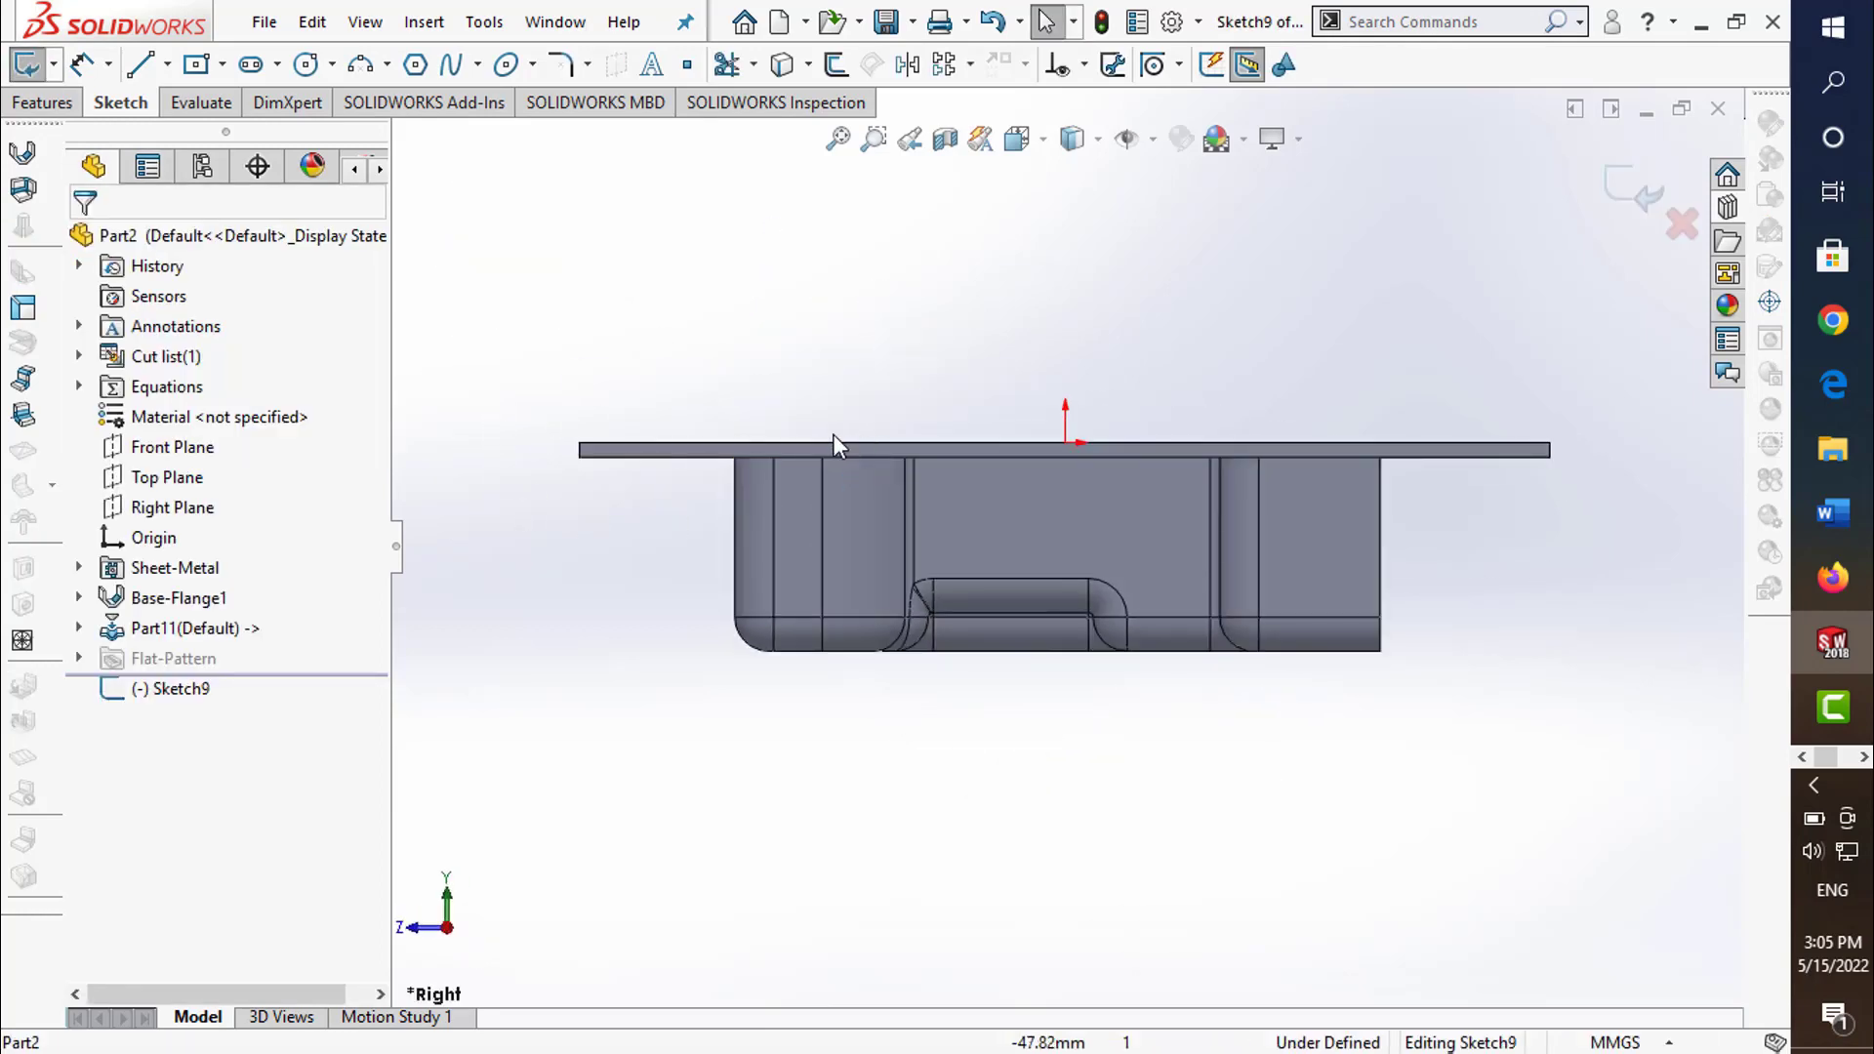
click(224, 66)
click(255, 96)
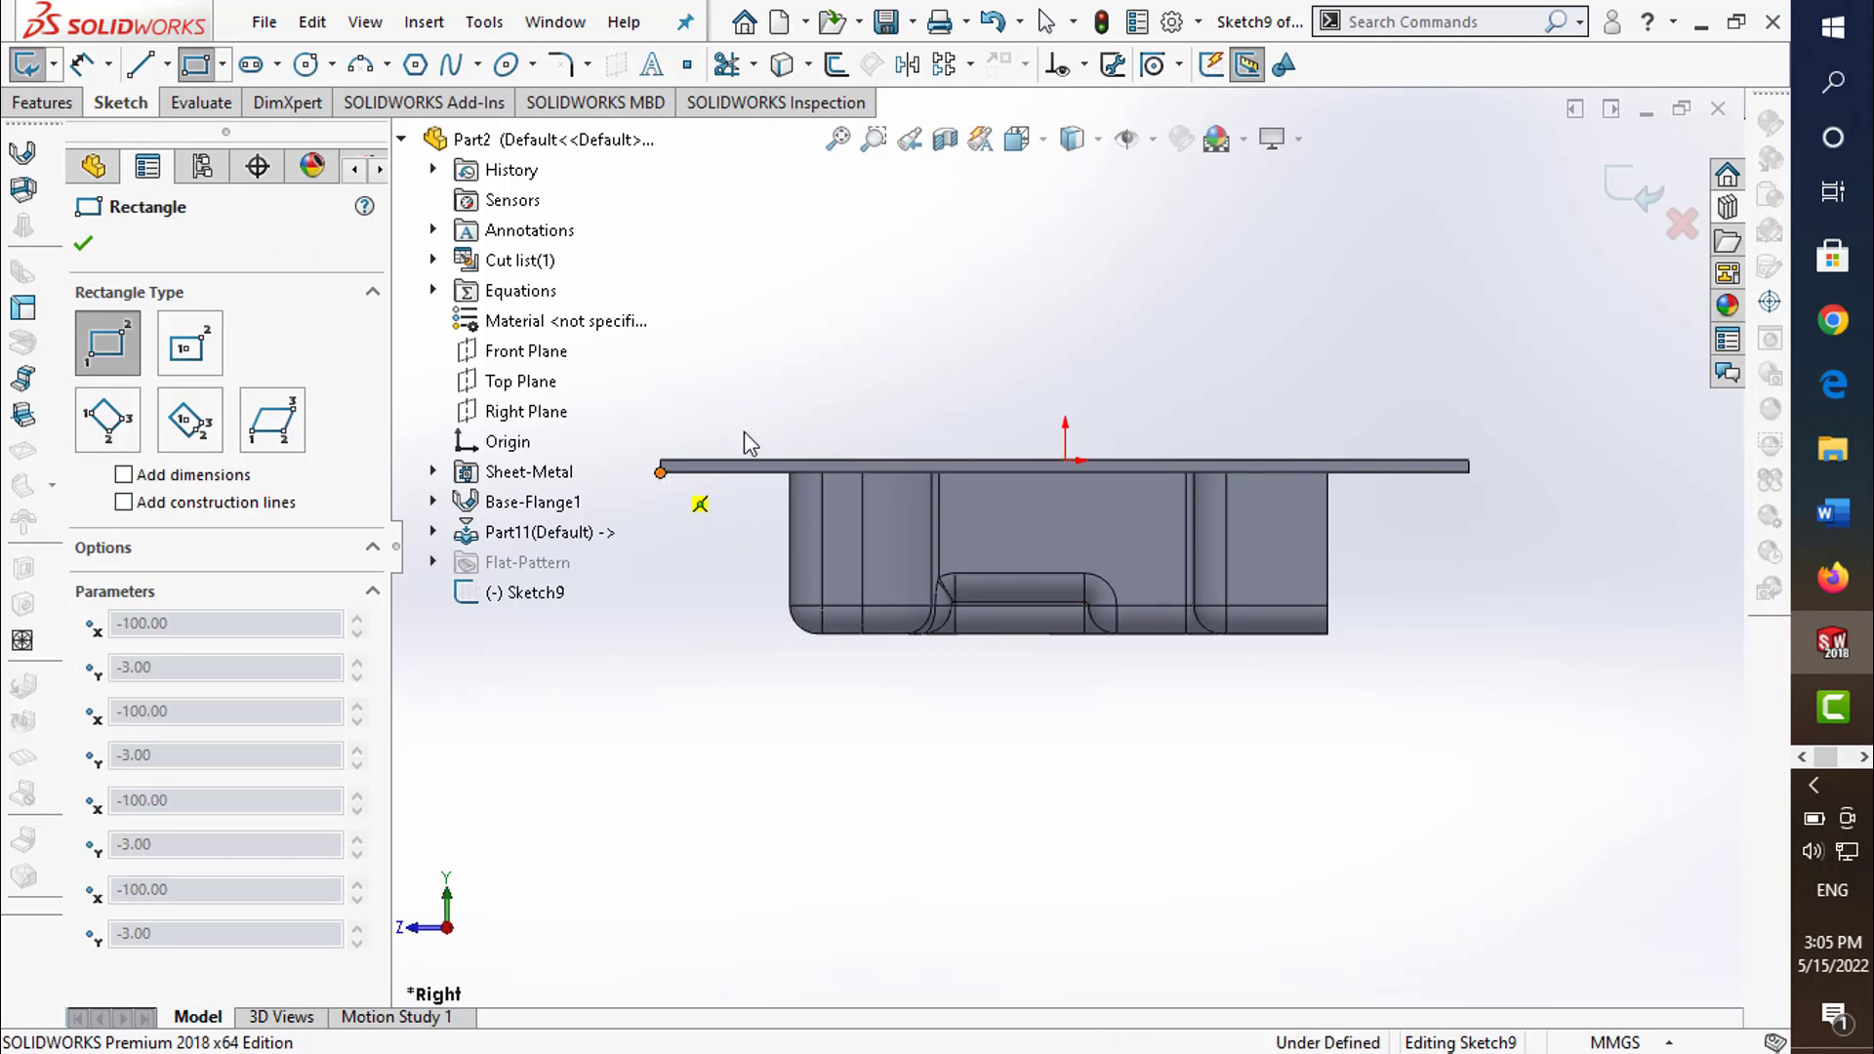
click(660, 472)
click(1478, 338)
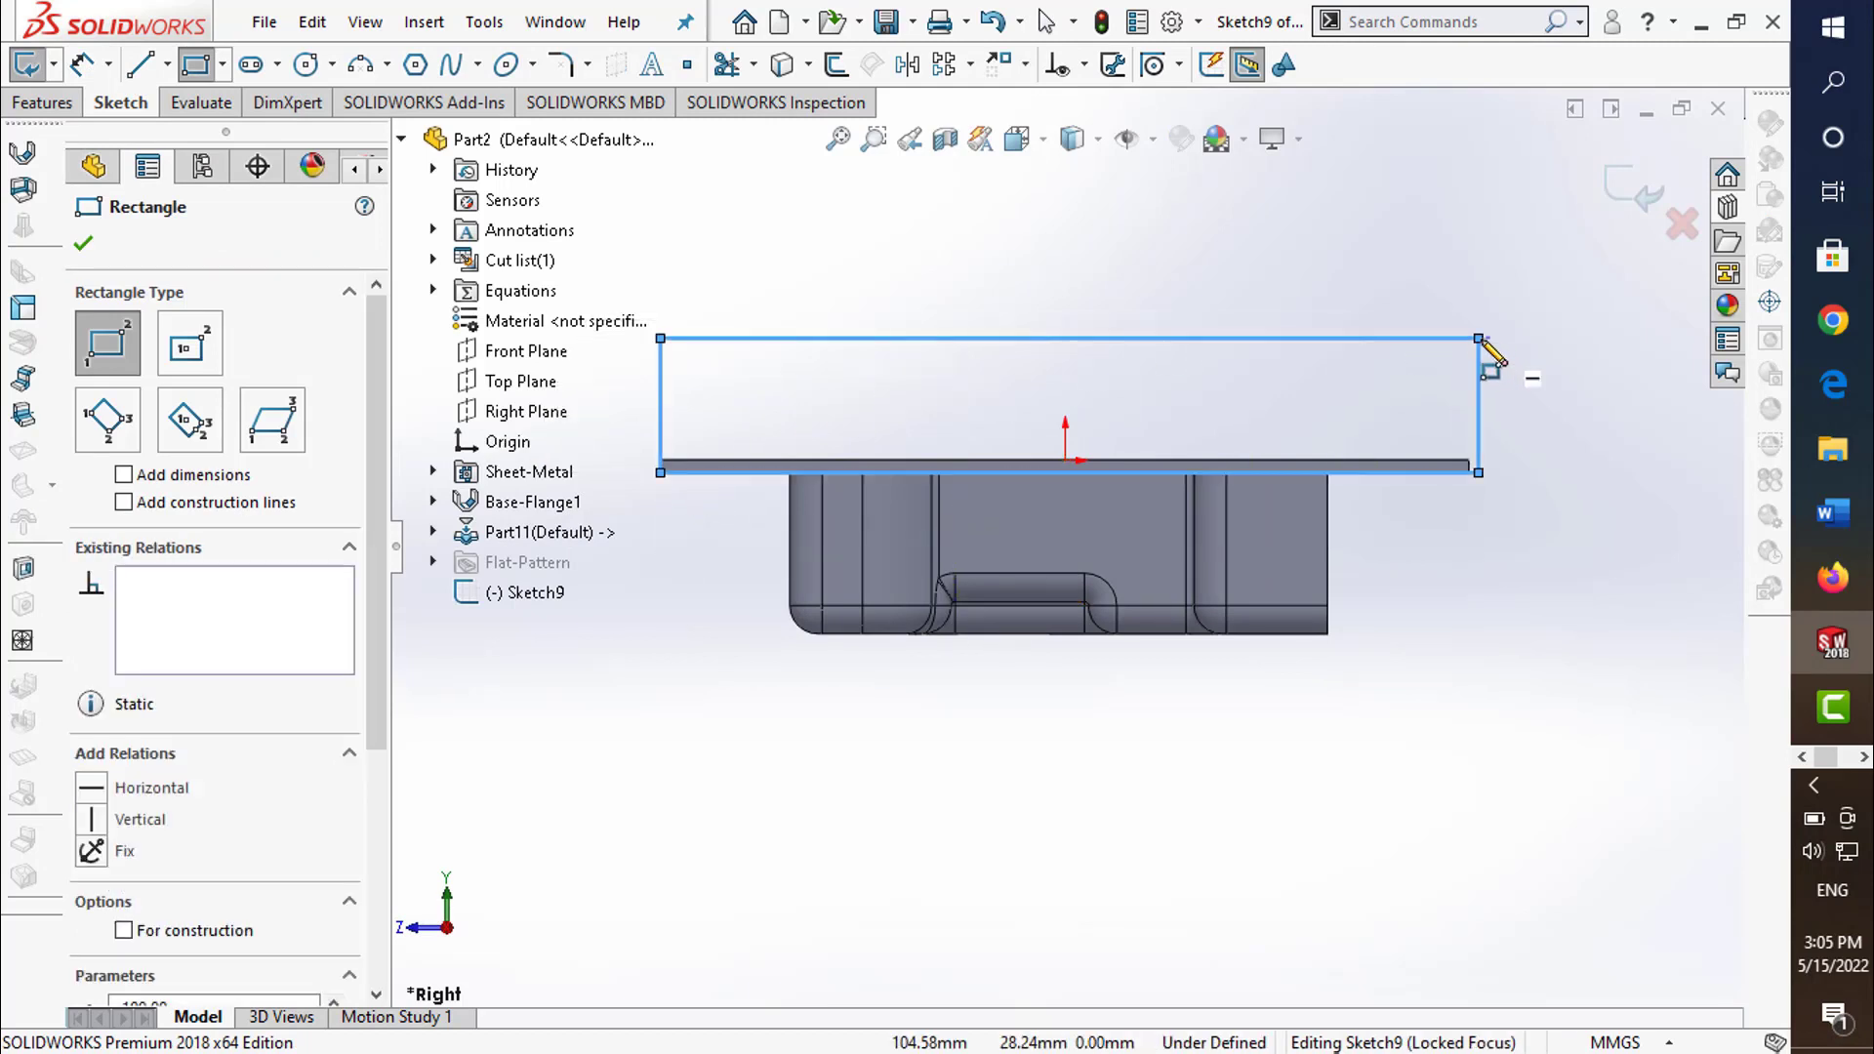
click(1632, 191)
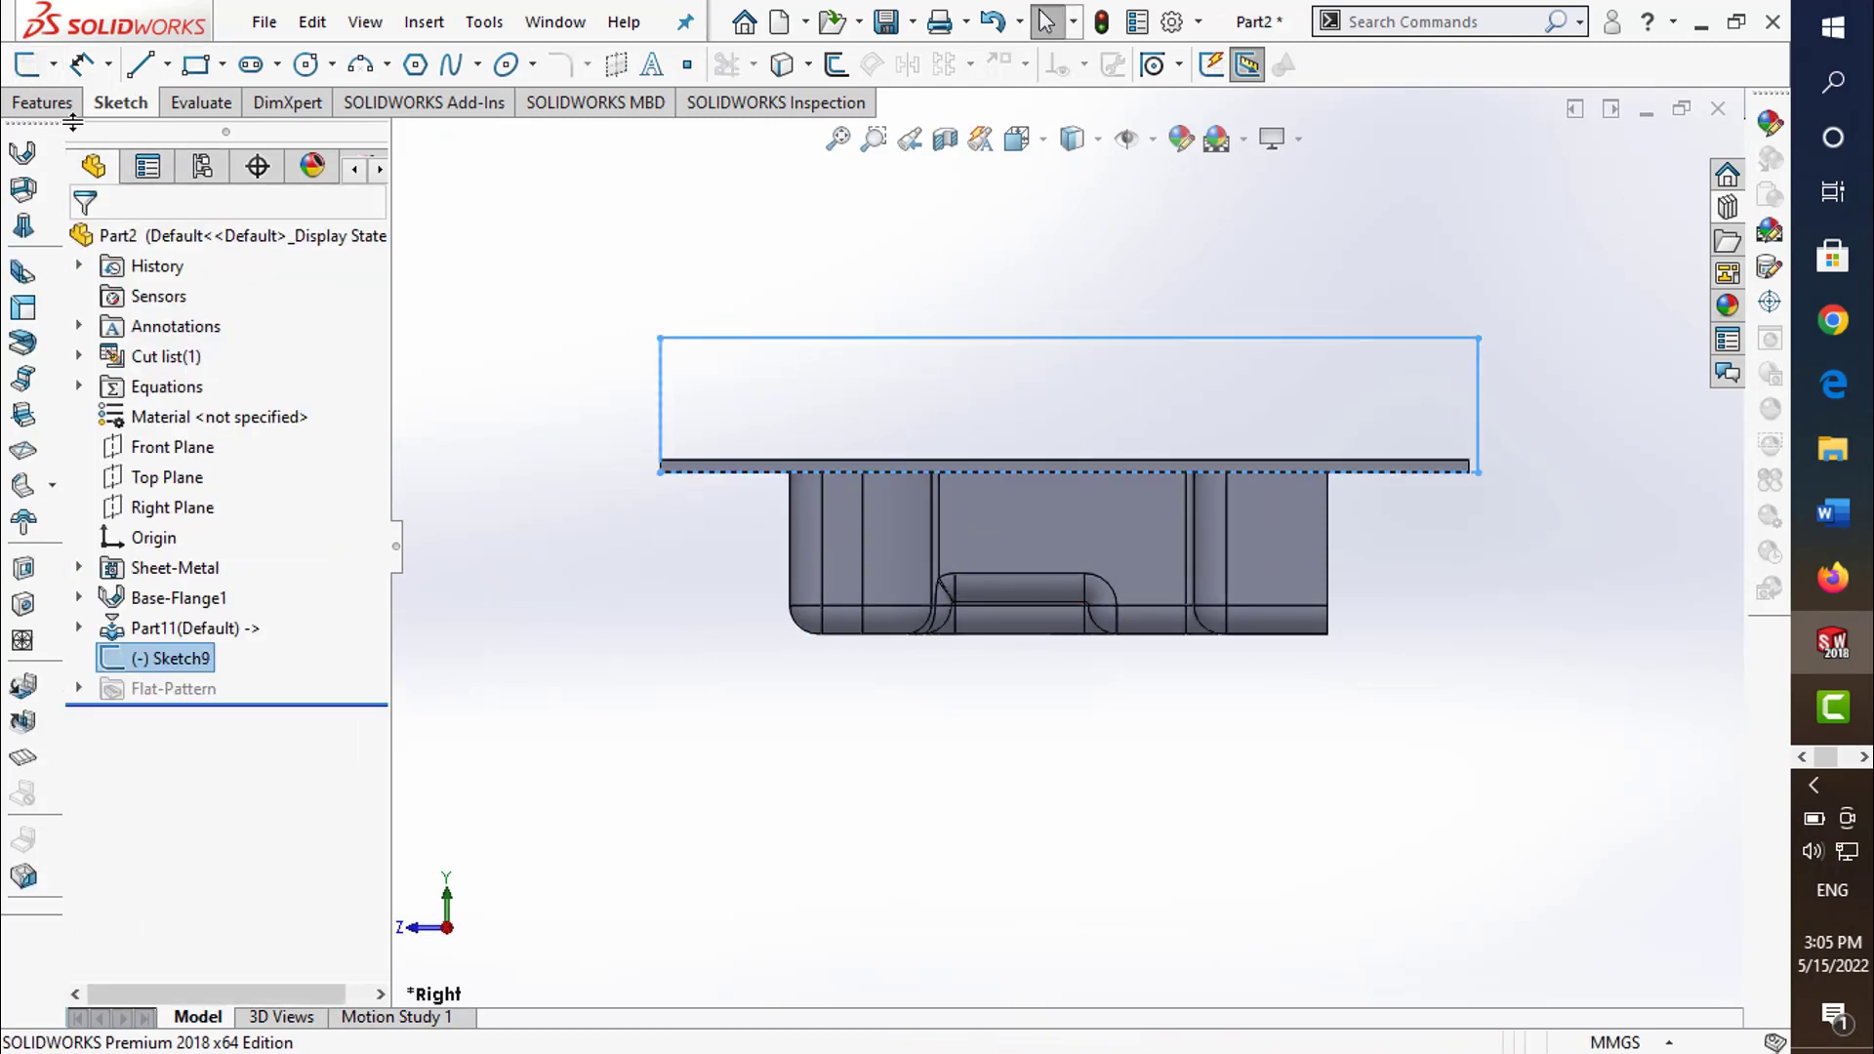
- Extrude-cut the rectangle Through All in both directions to remove the flat plate
click(26, 572)
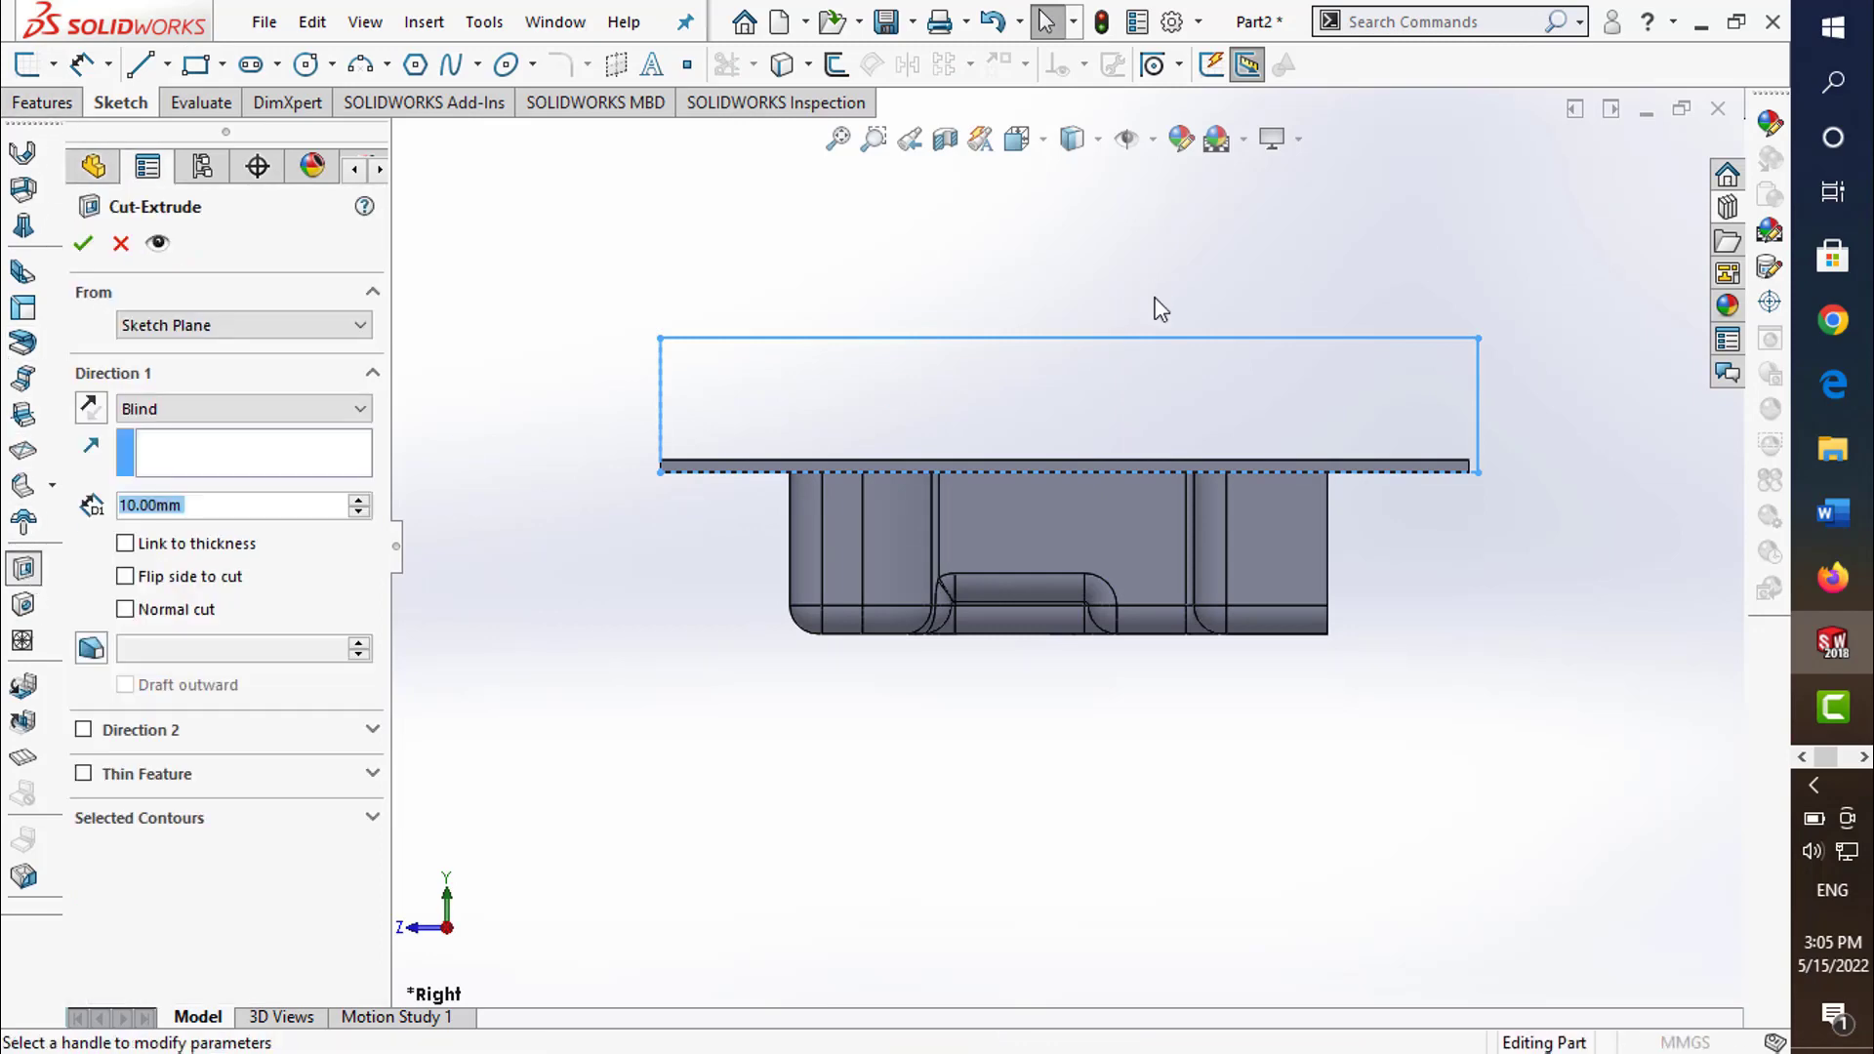
click(310, 419)
click(260, 468)
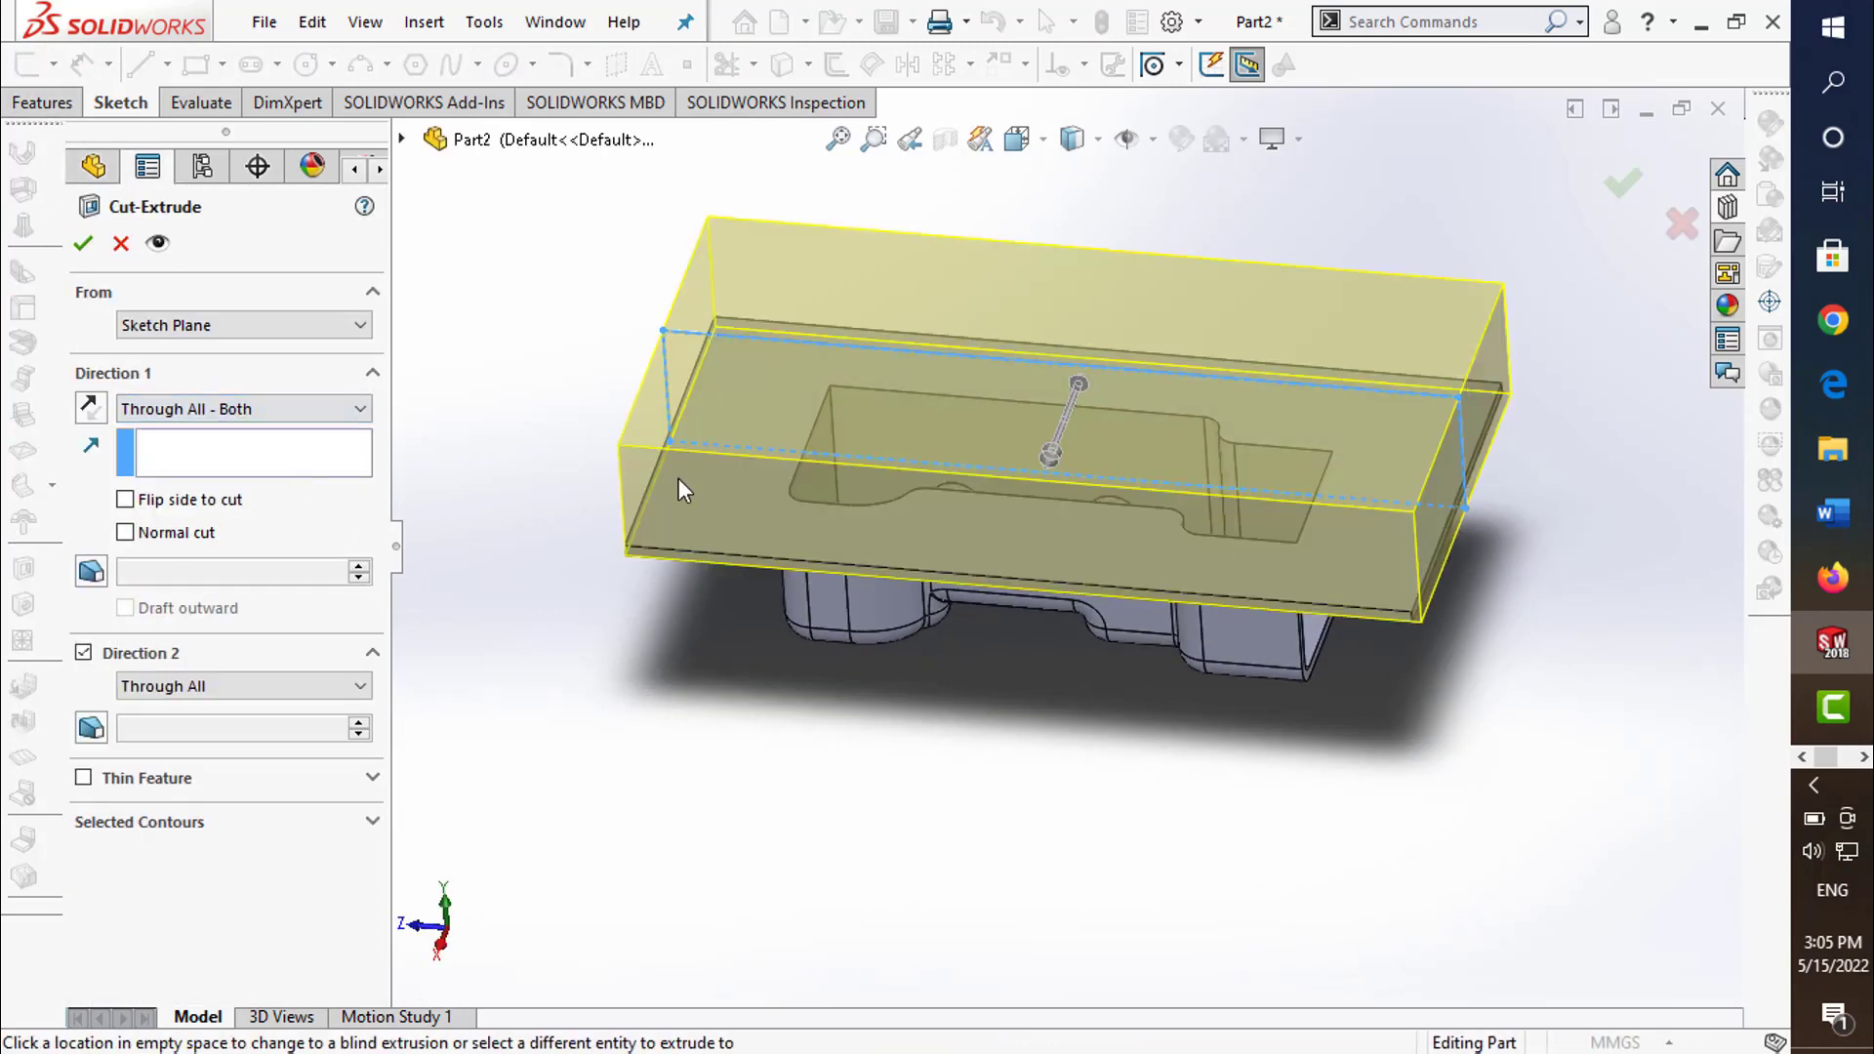
click(1623, 186)
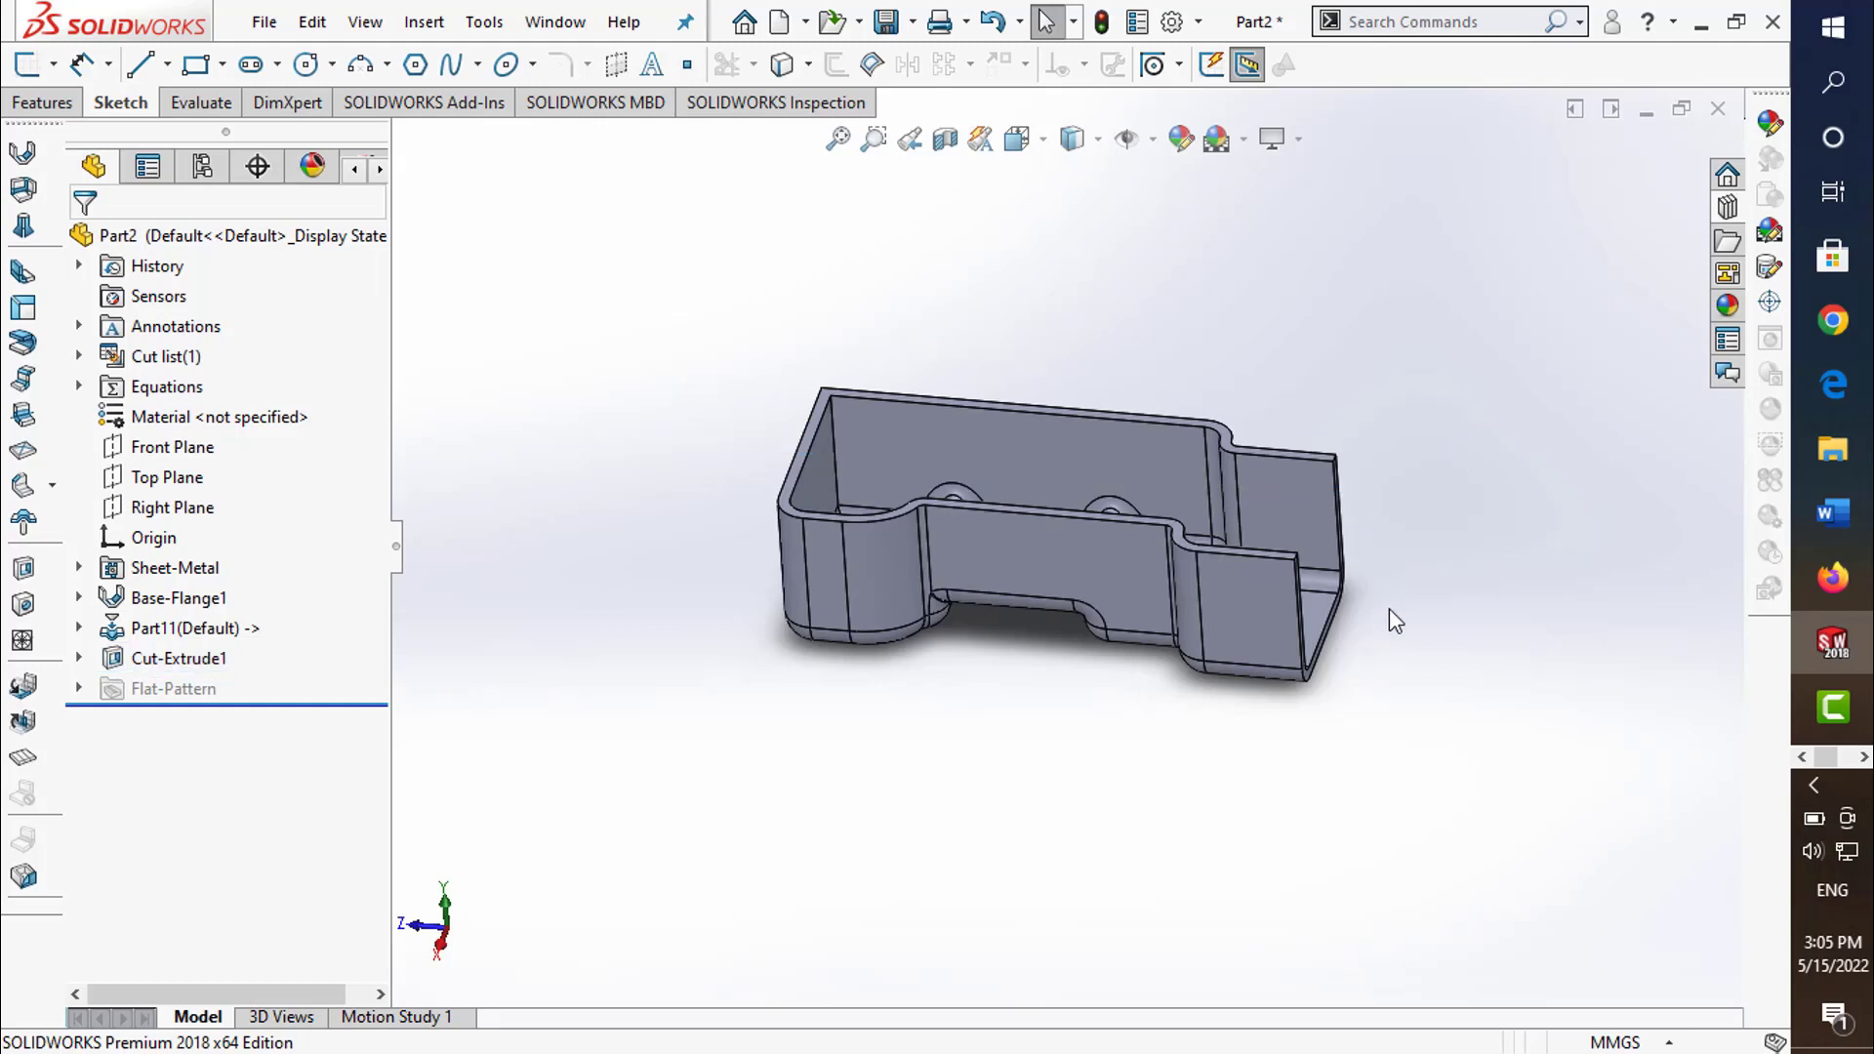
middle_drag(1389, 620, 1552, 593)
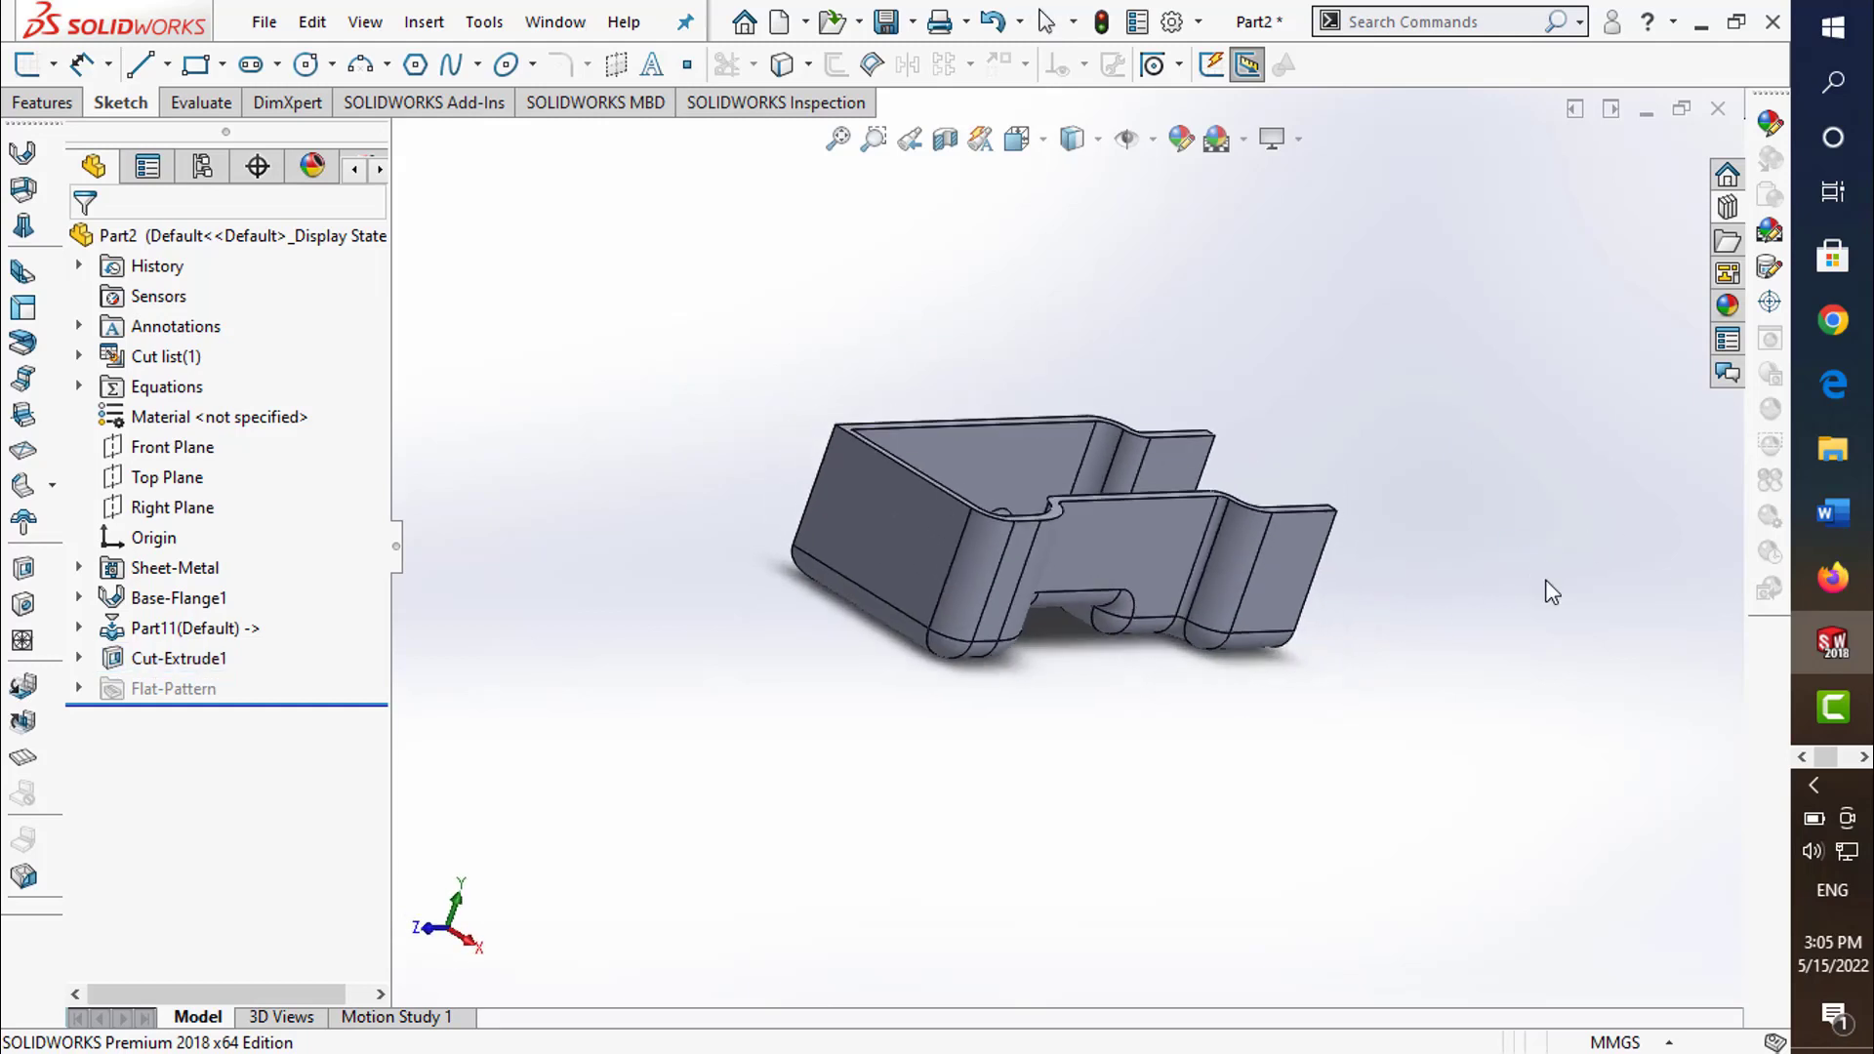
- Save, then sketch a corner rectangle at the tray's lower-left corner on the Top Plane
click(890, 27)
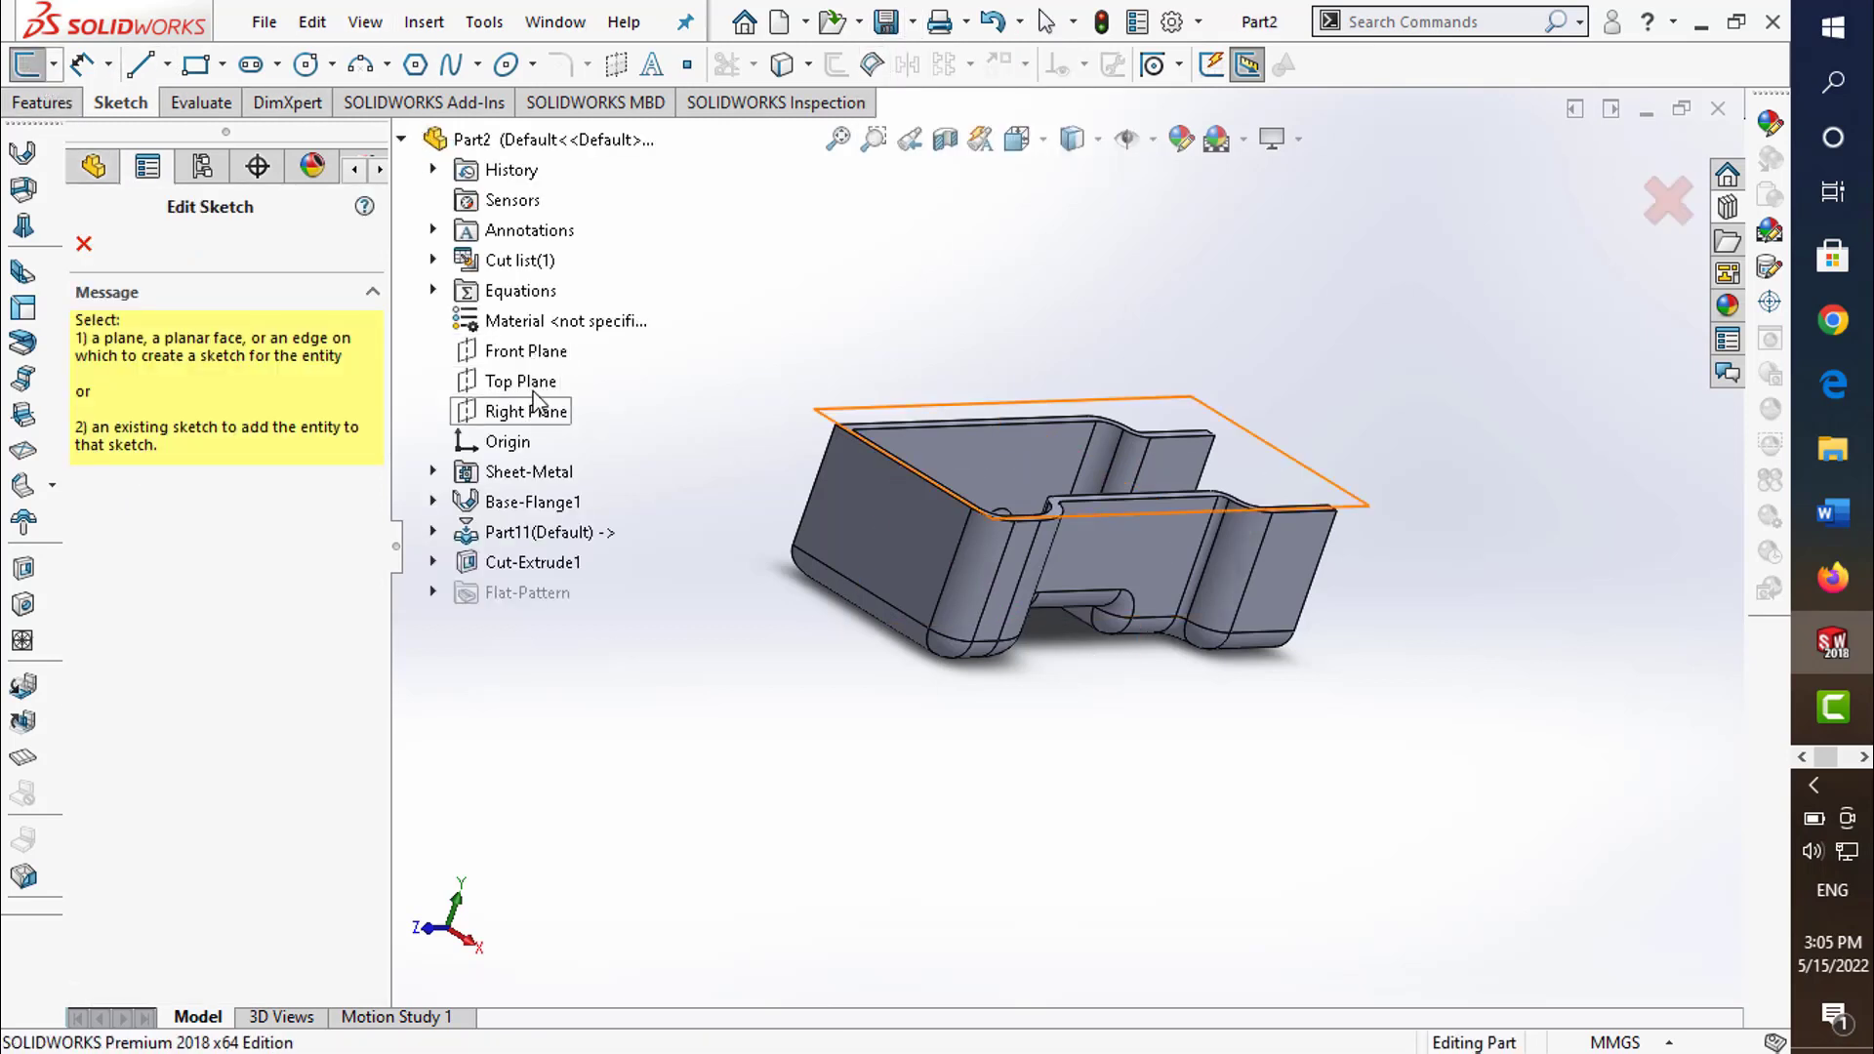
click(539, 404)
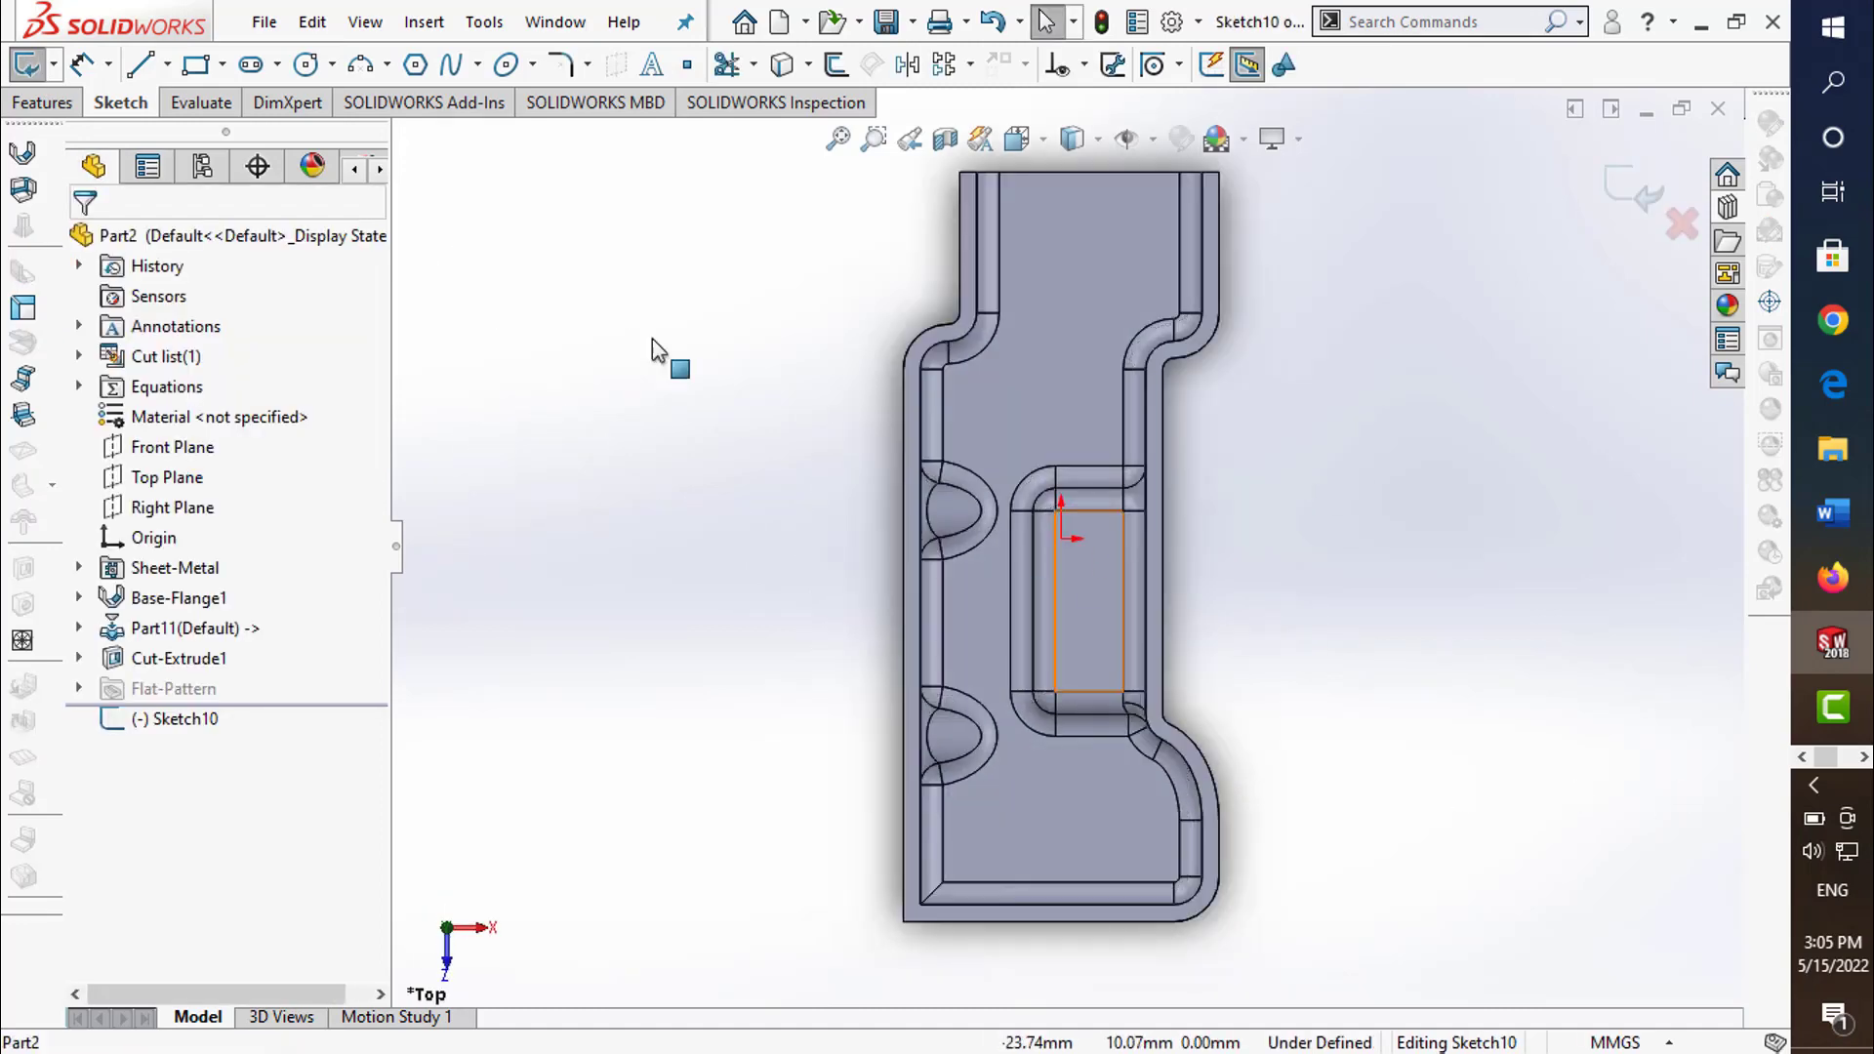
click(196, 65)
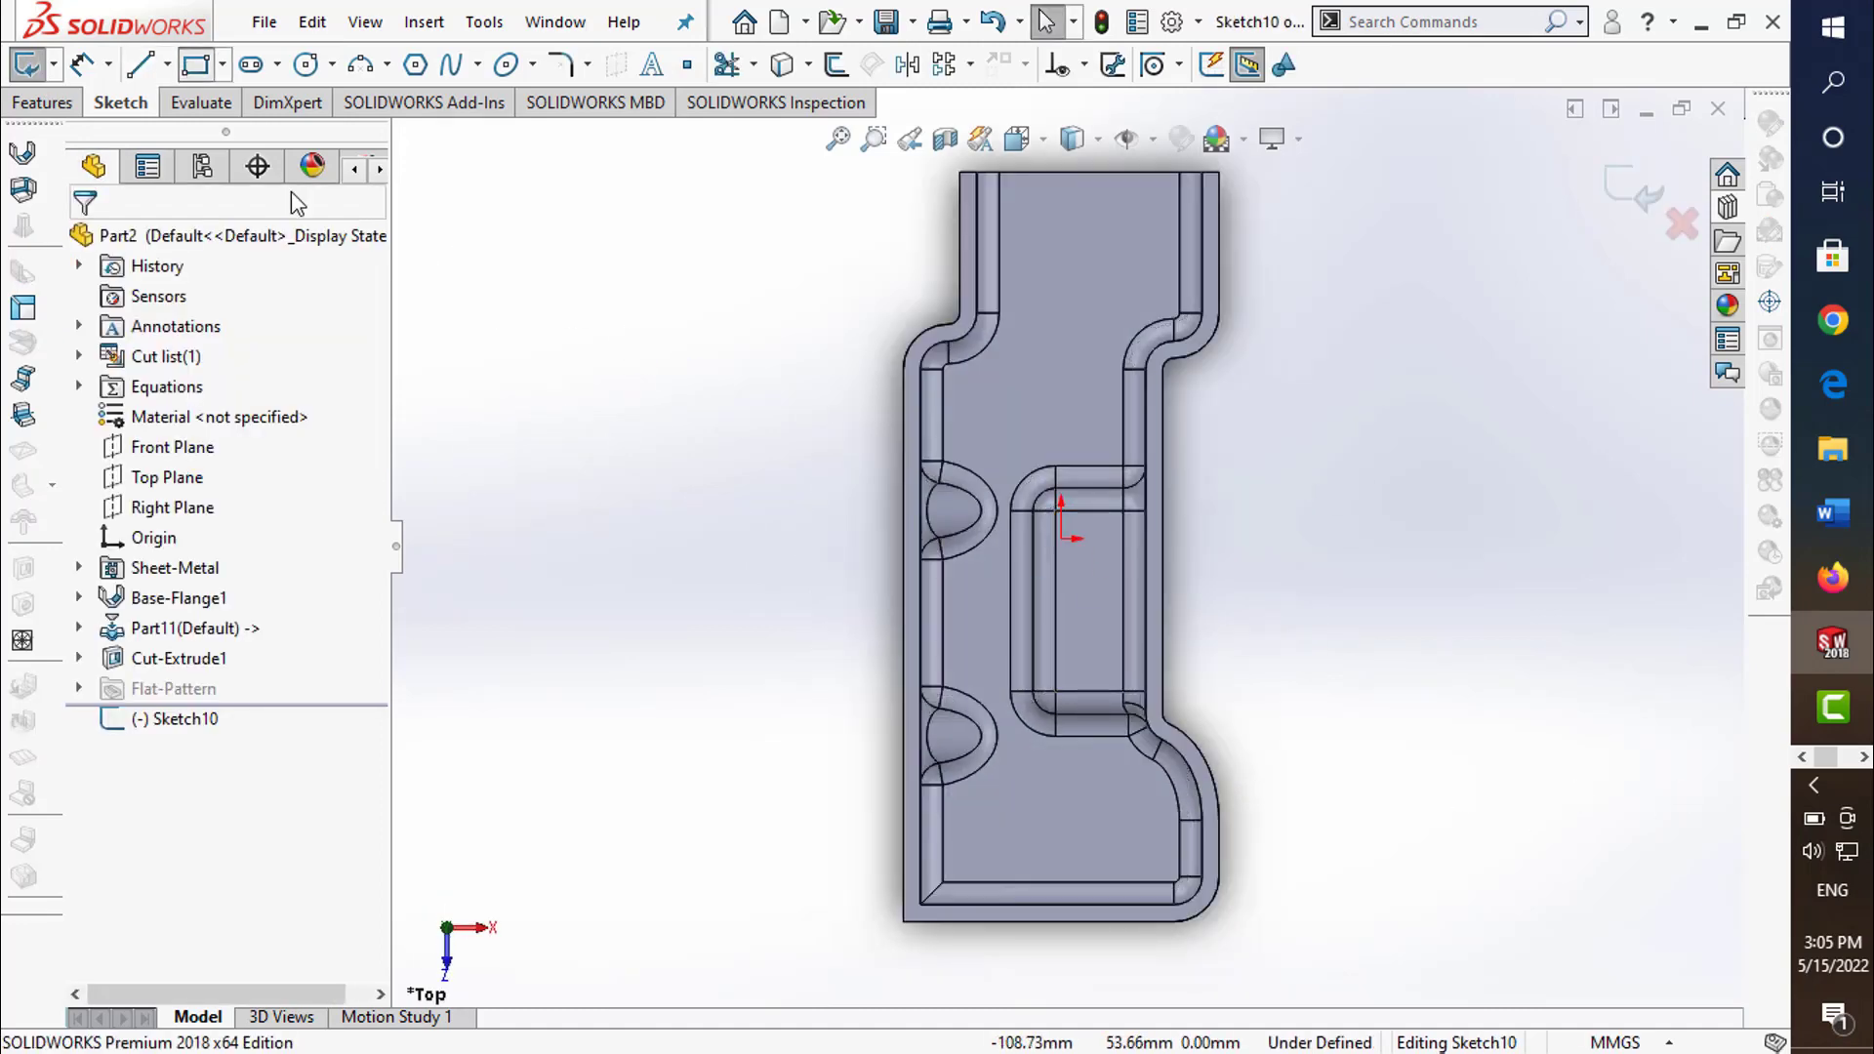
click(903, 922)
click(1117, 832)
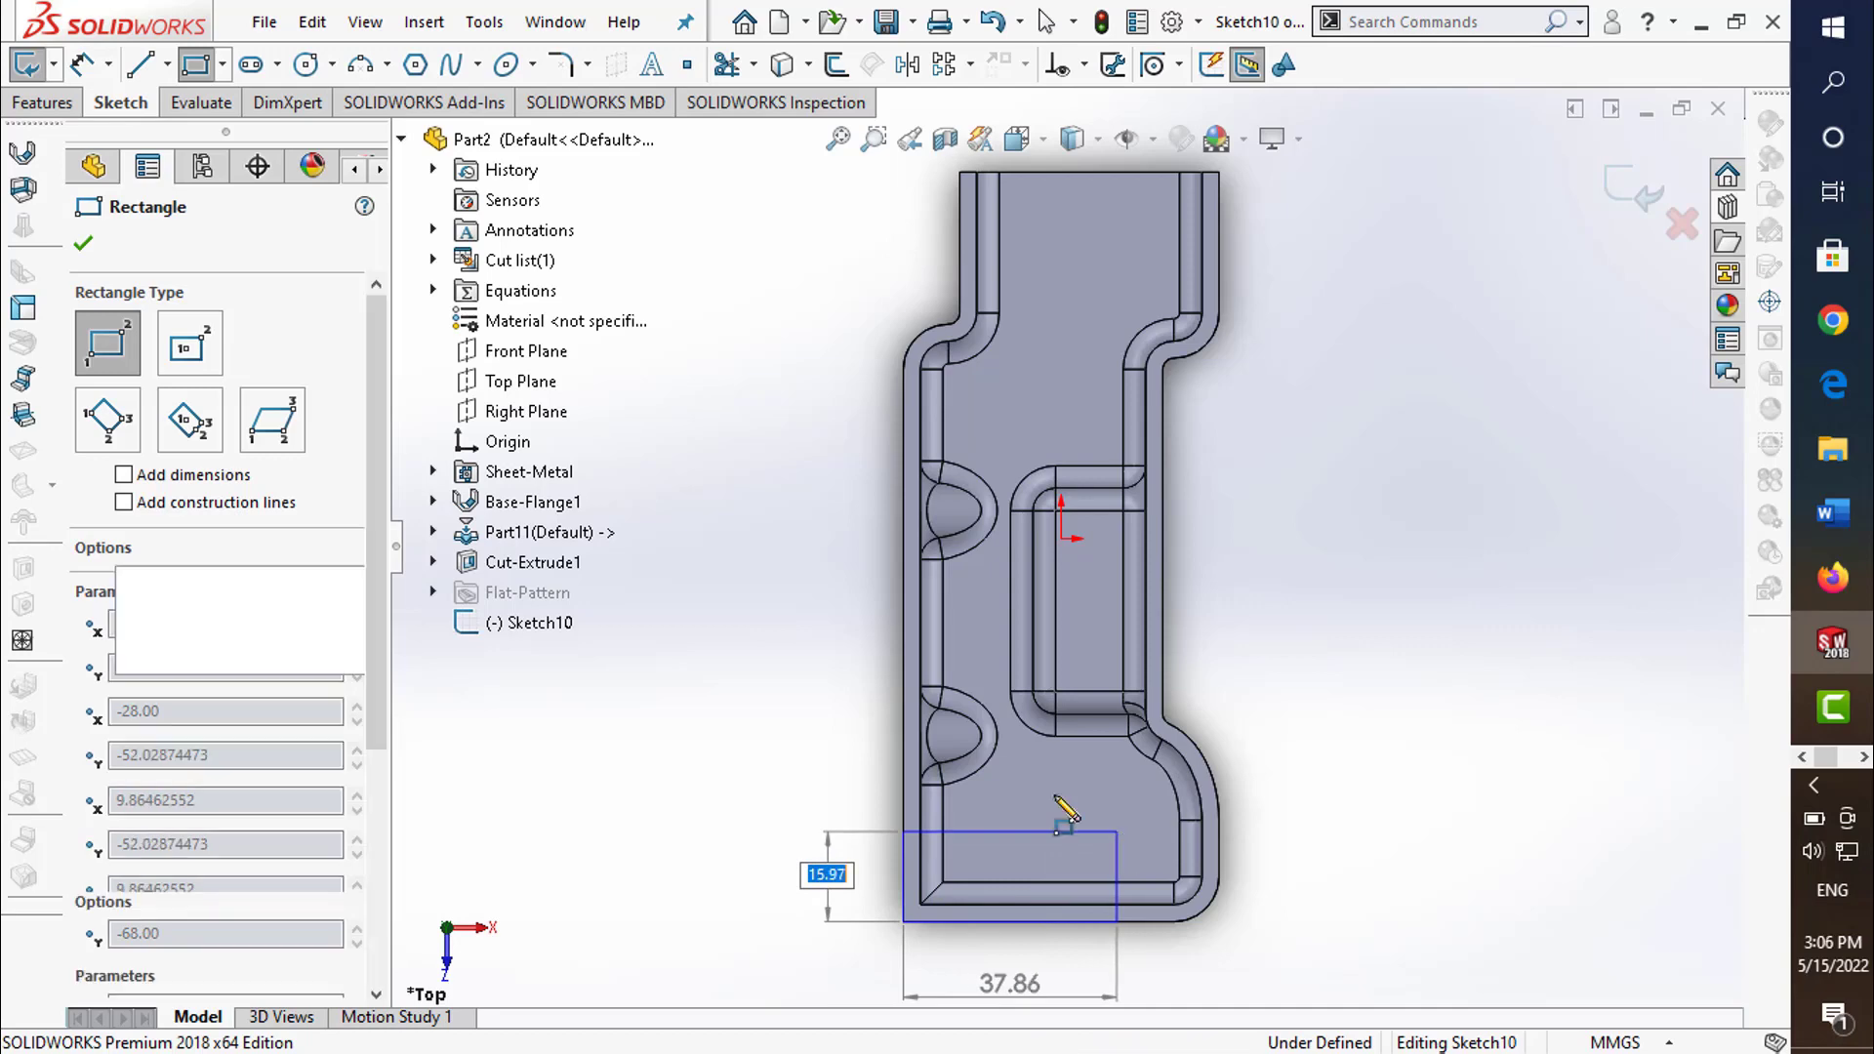
key(Escape)
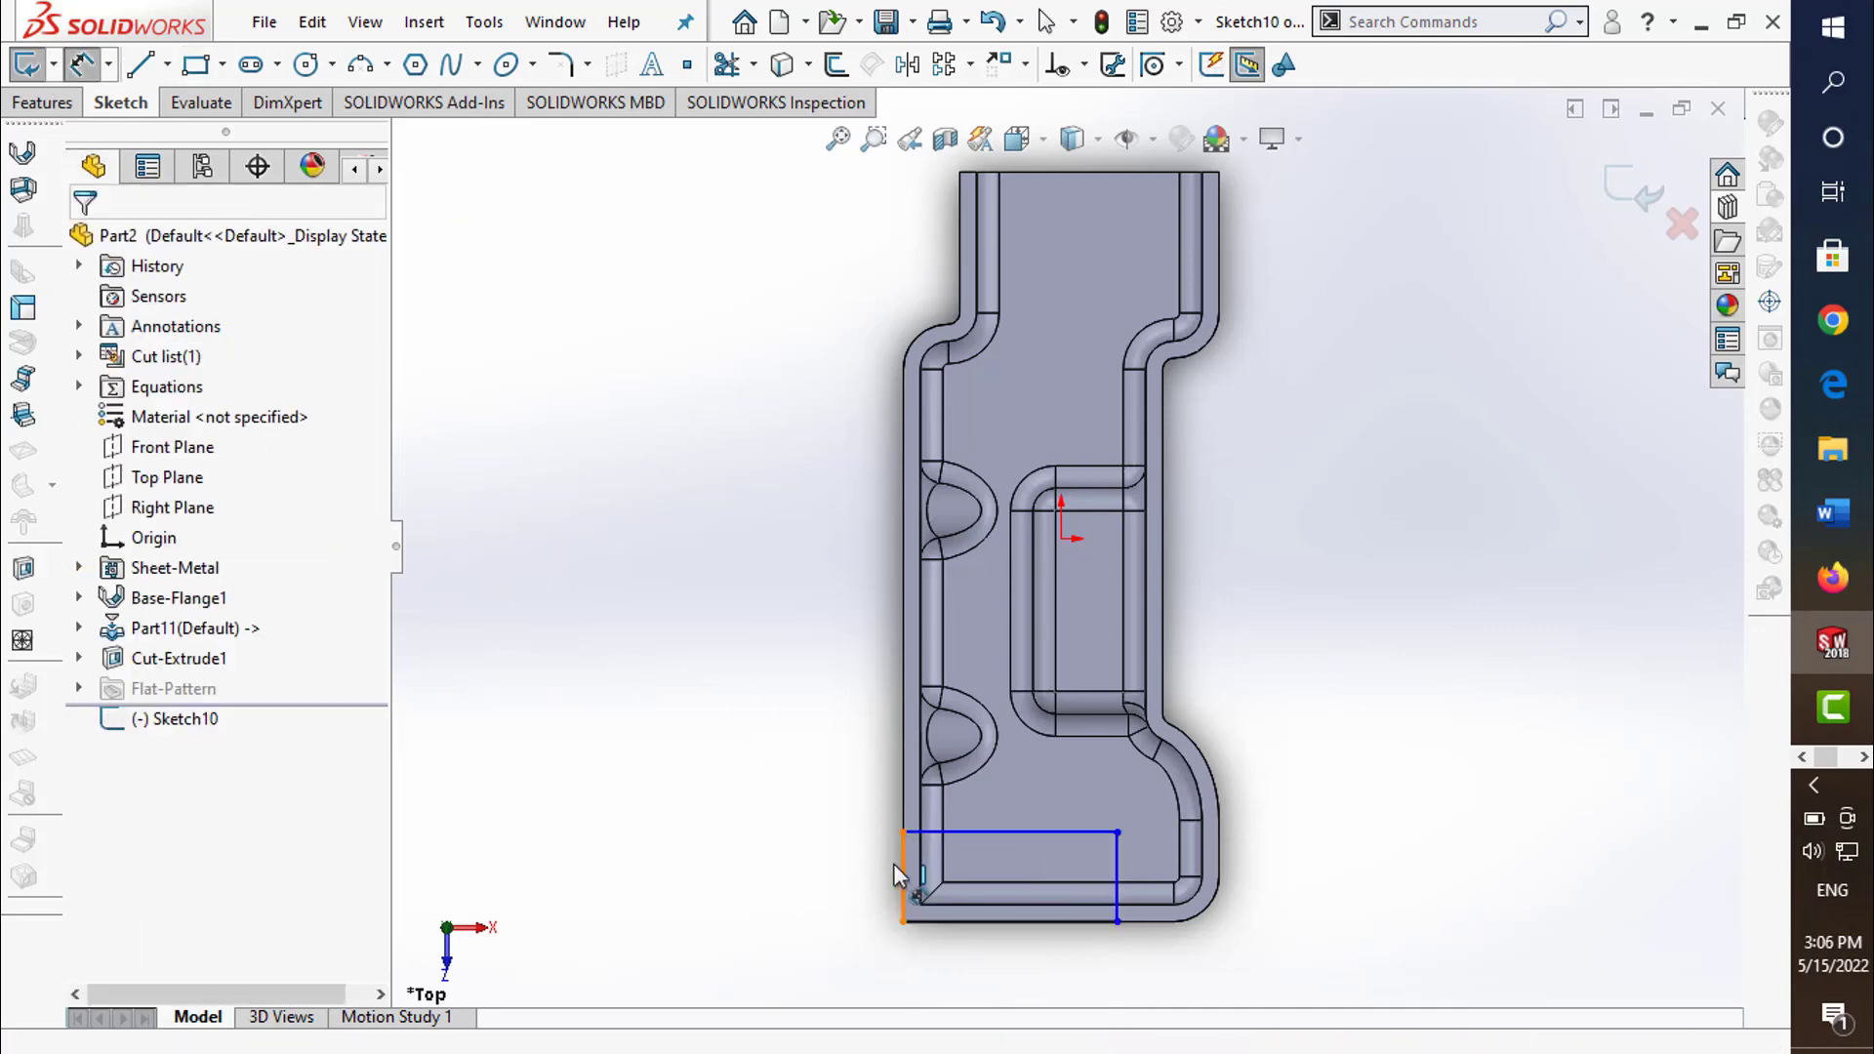
- Dimension the rectangle 15 mm high and 30 mm wide and exit Sketch10
click(893, 864)
click(825, 877)
text(15)
key(Return)
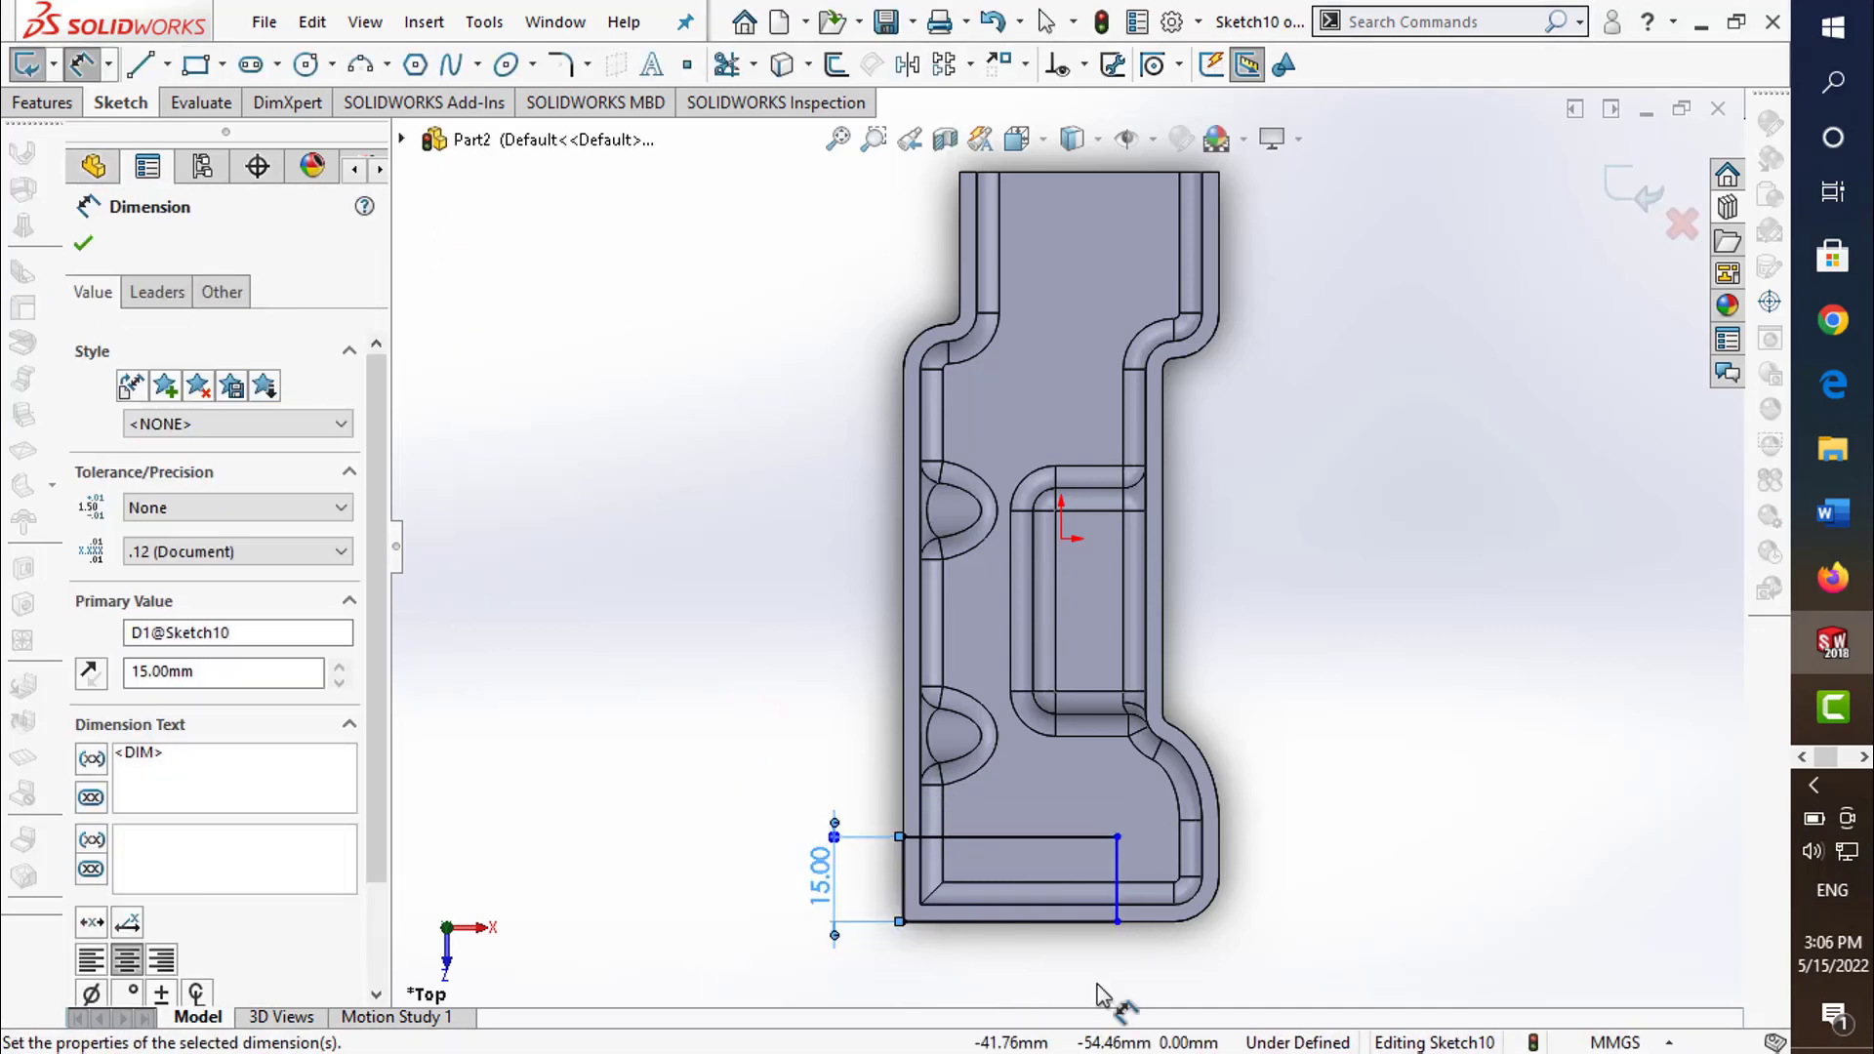
click(1064, 922)
click(1050, 986)
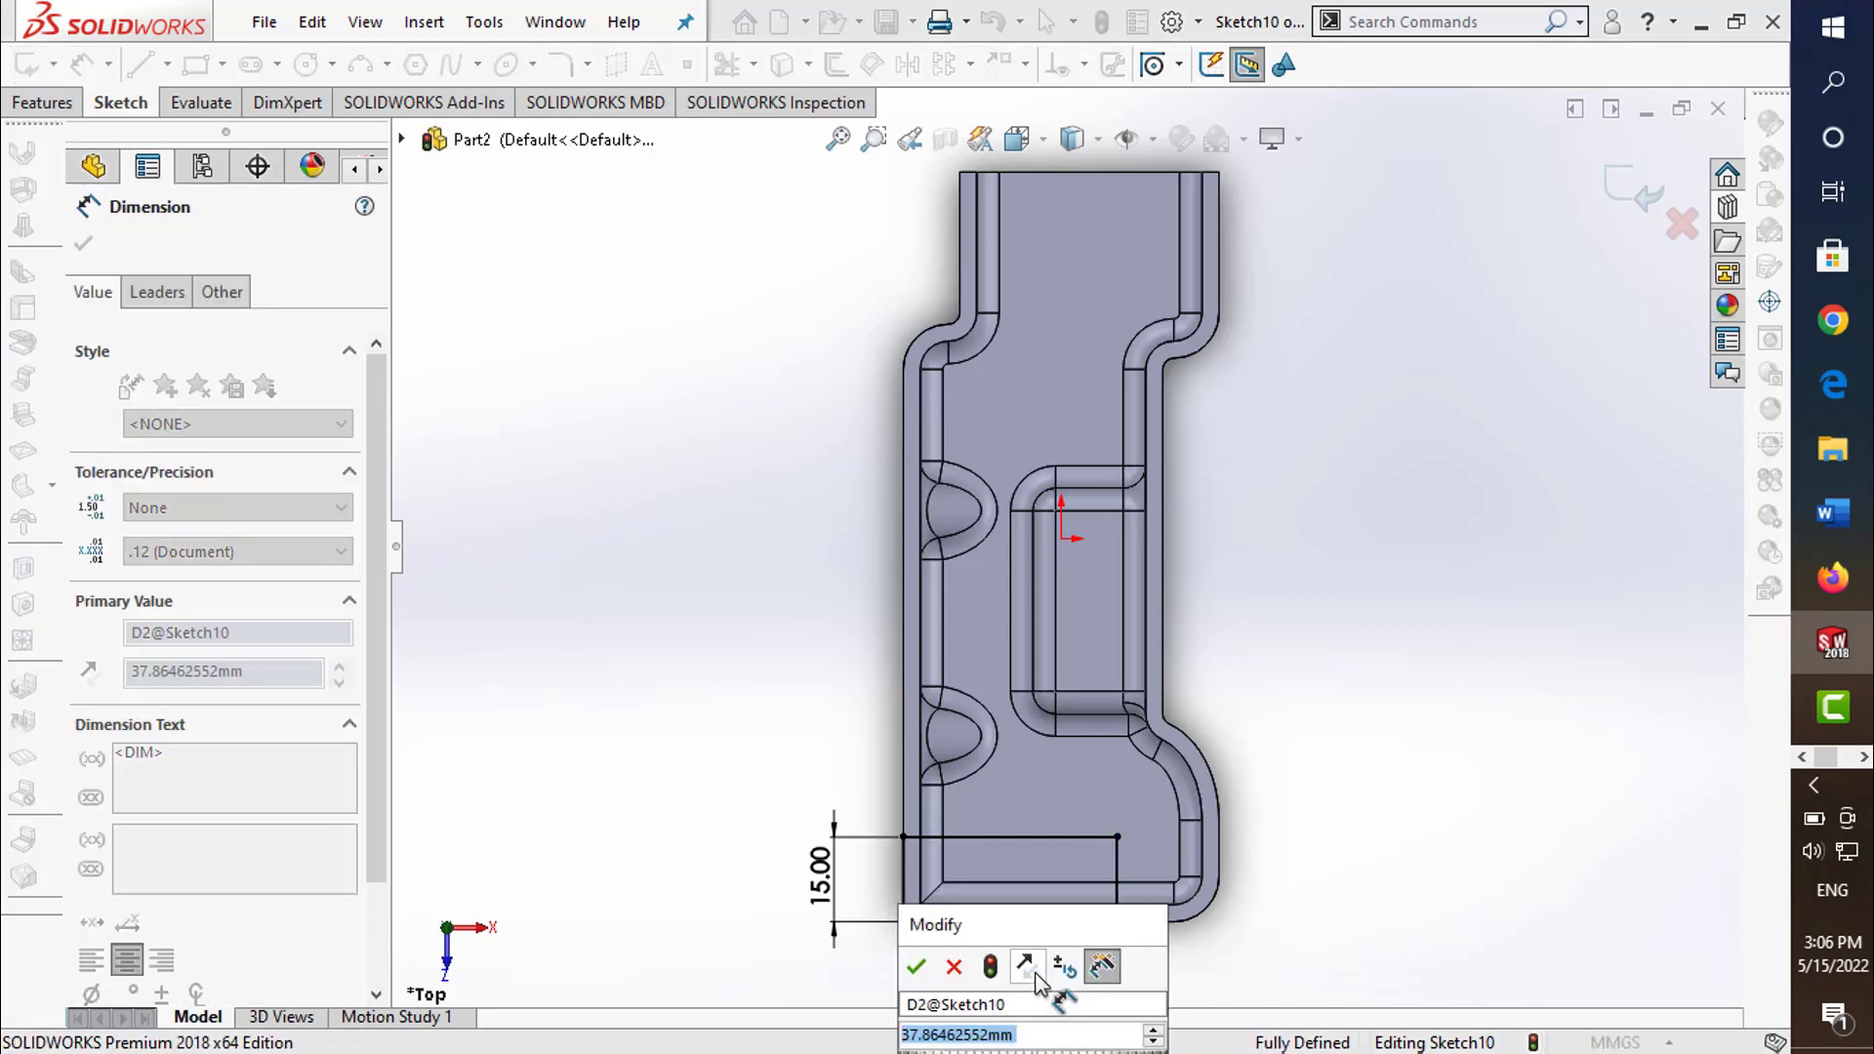
text(30)
key(Return)
key(Escape)
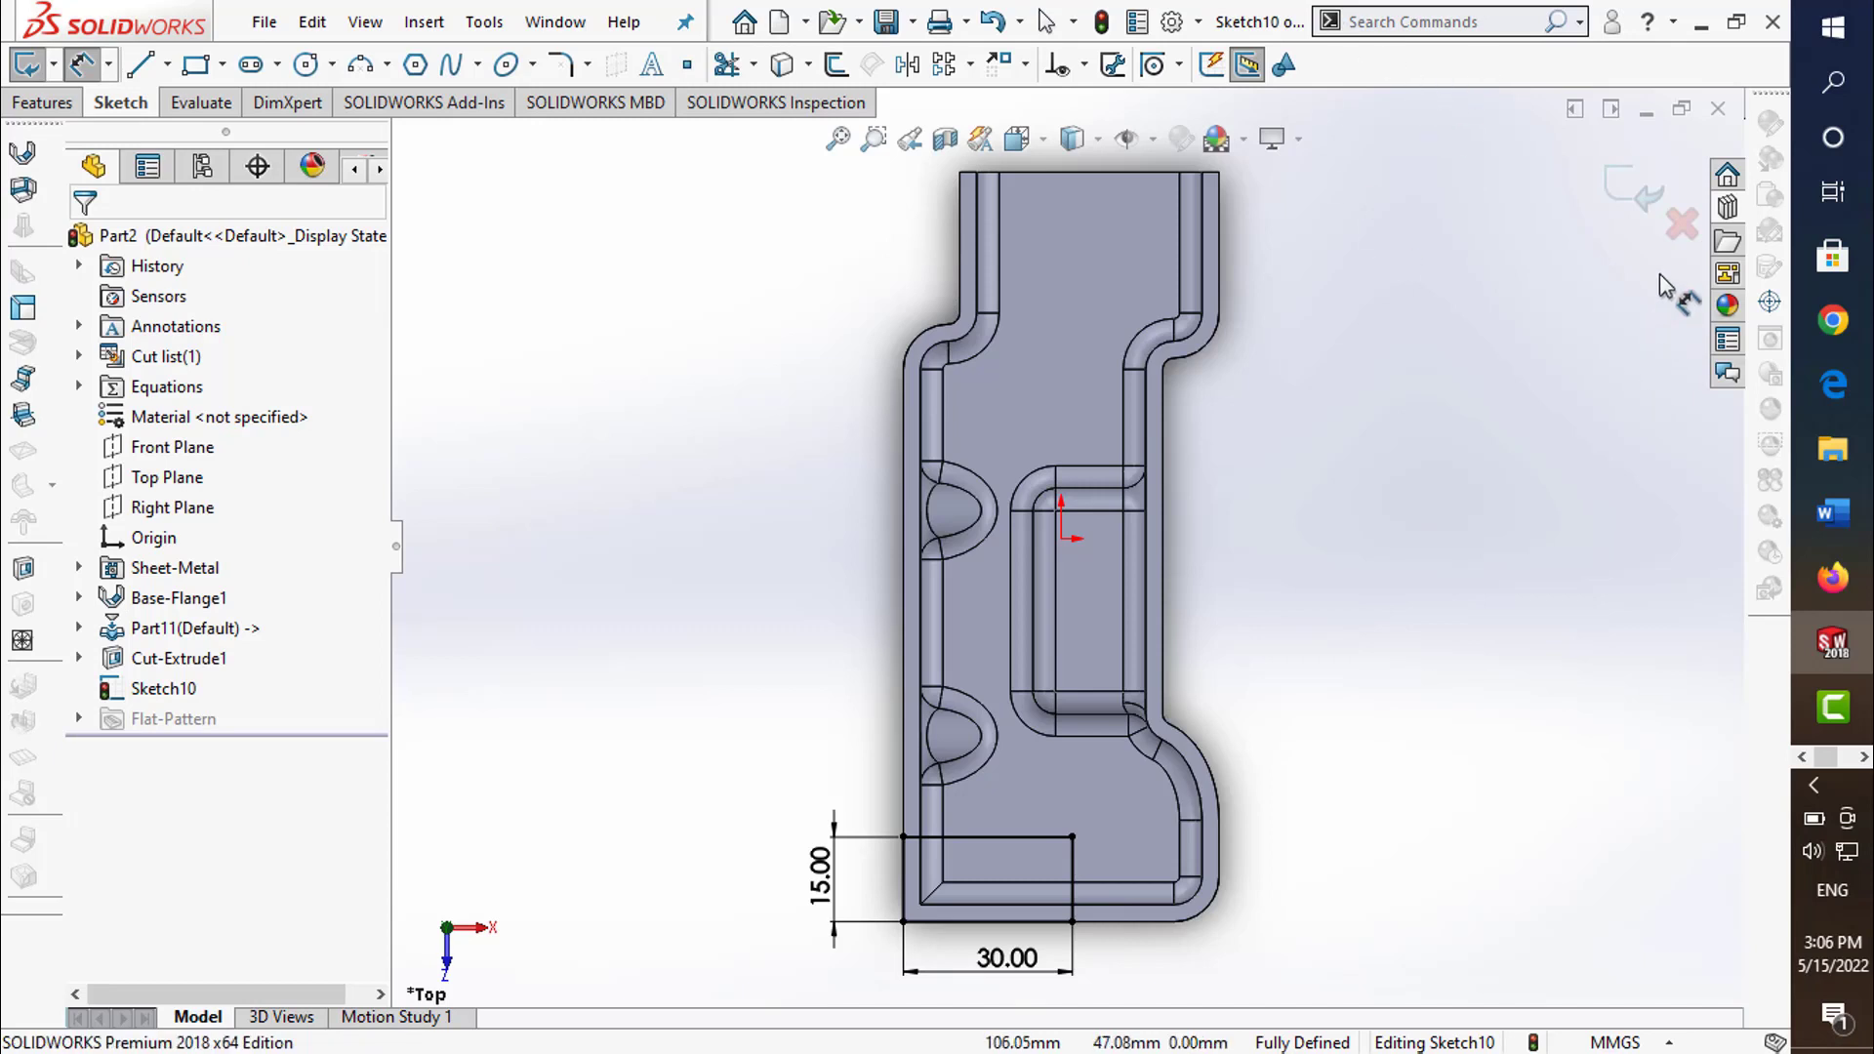
click(1628, 193)
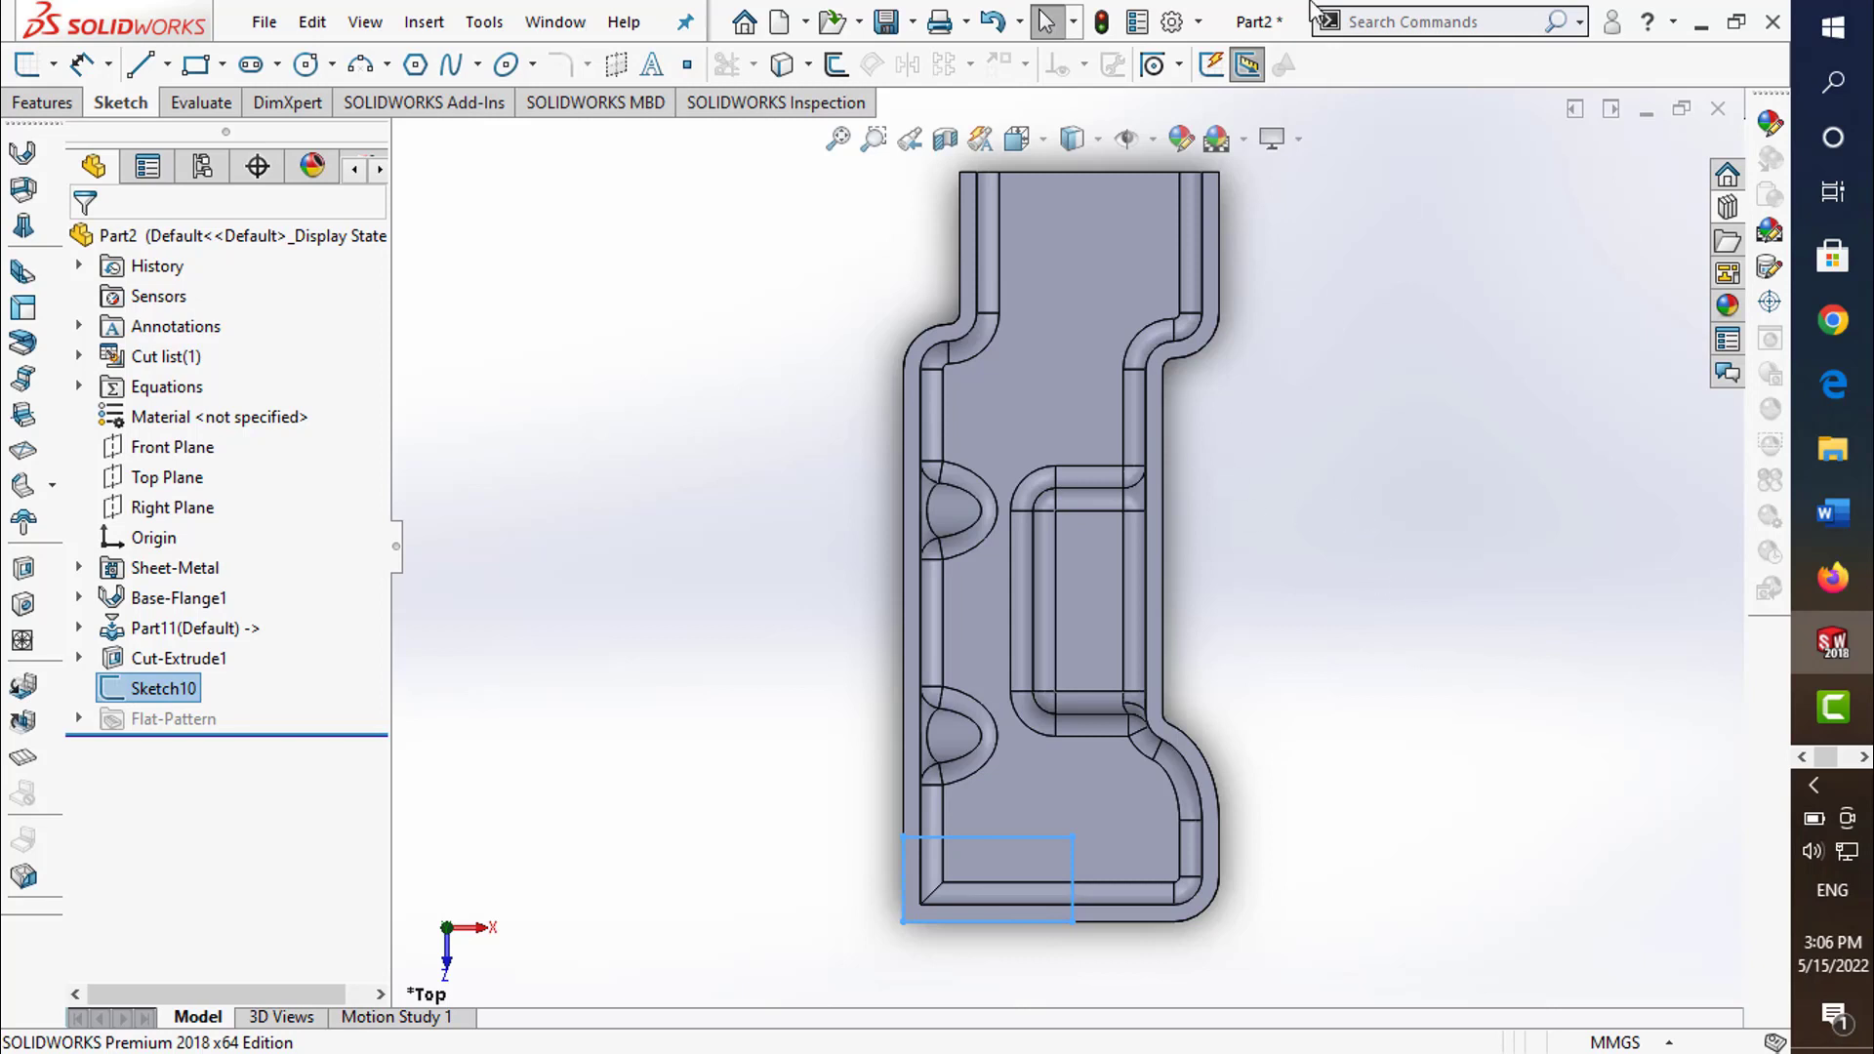
- Edit Sketch10 to change the rectangle's 30 mm width to 35 mm
right_click(144, 695)
click(155, 460)
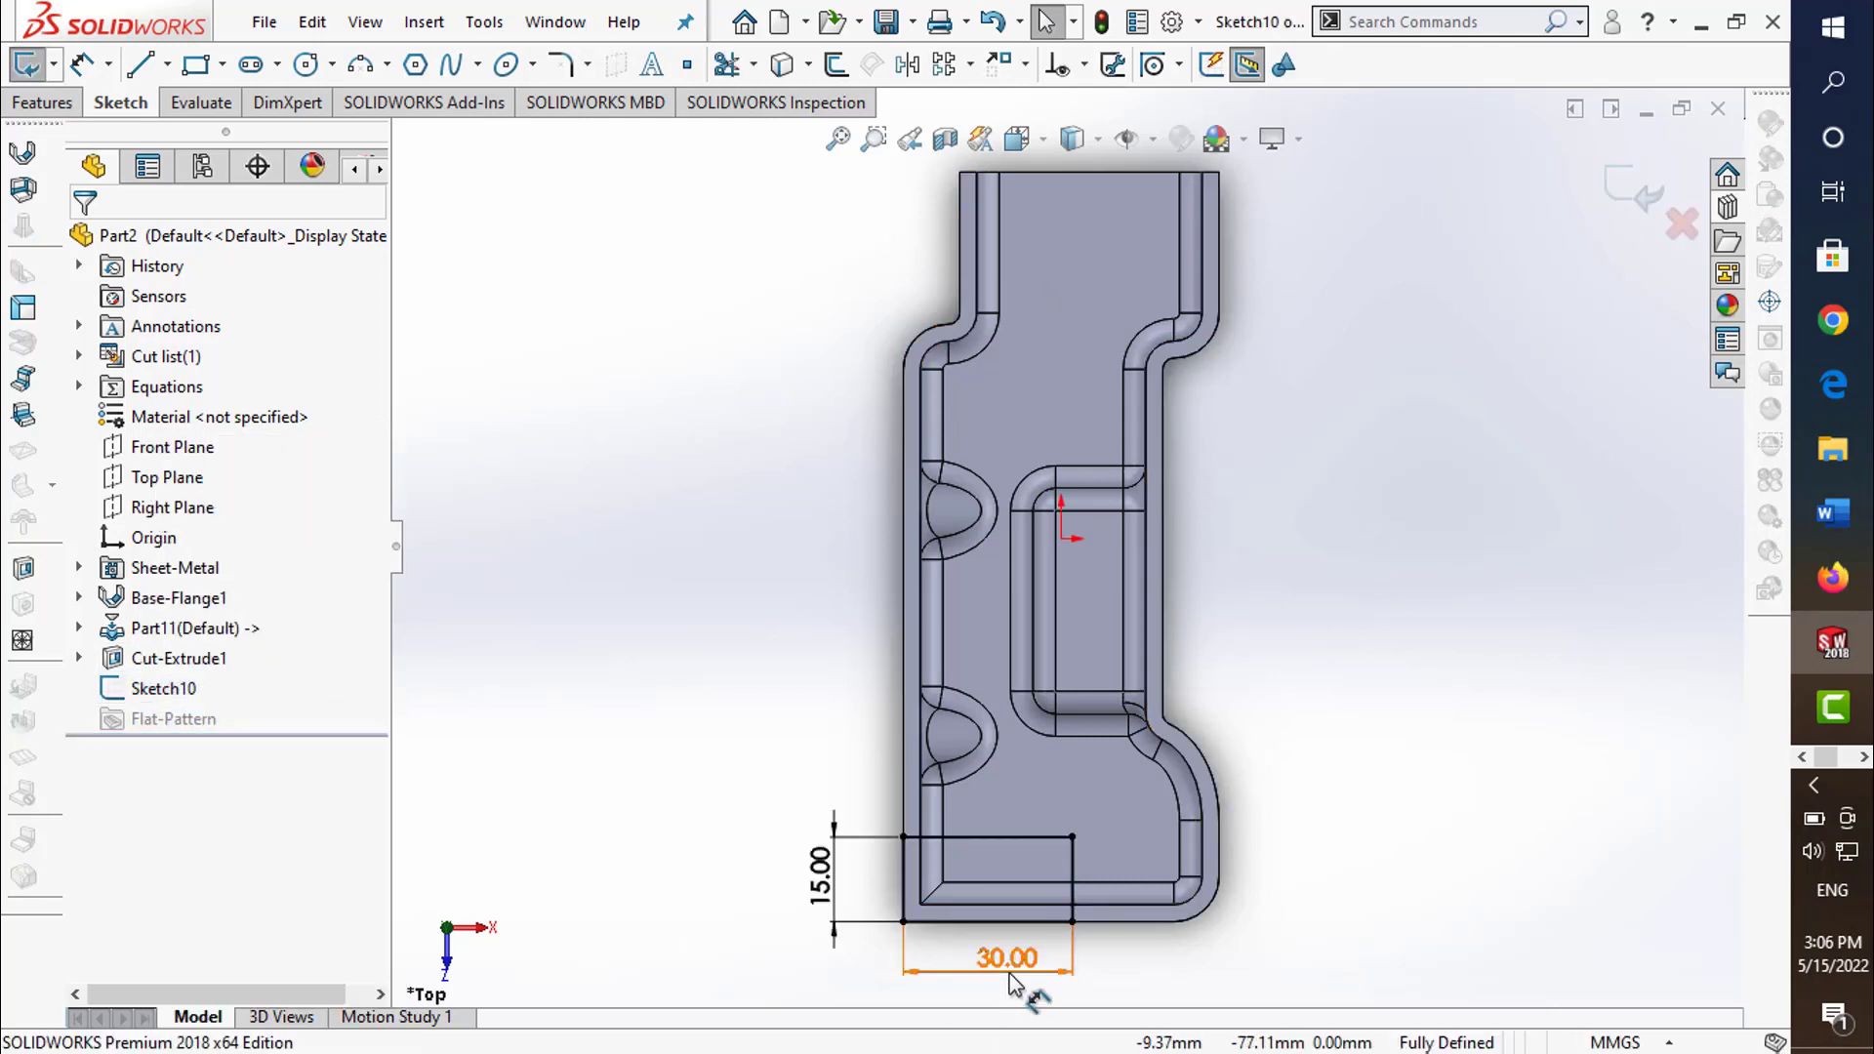
double_click(1015, 981)
text(35)
key(Return)
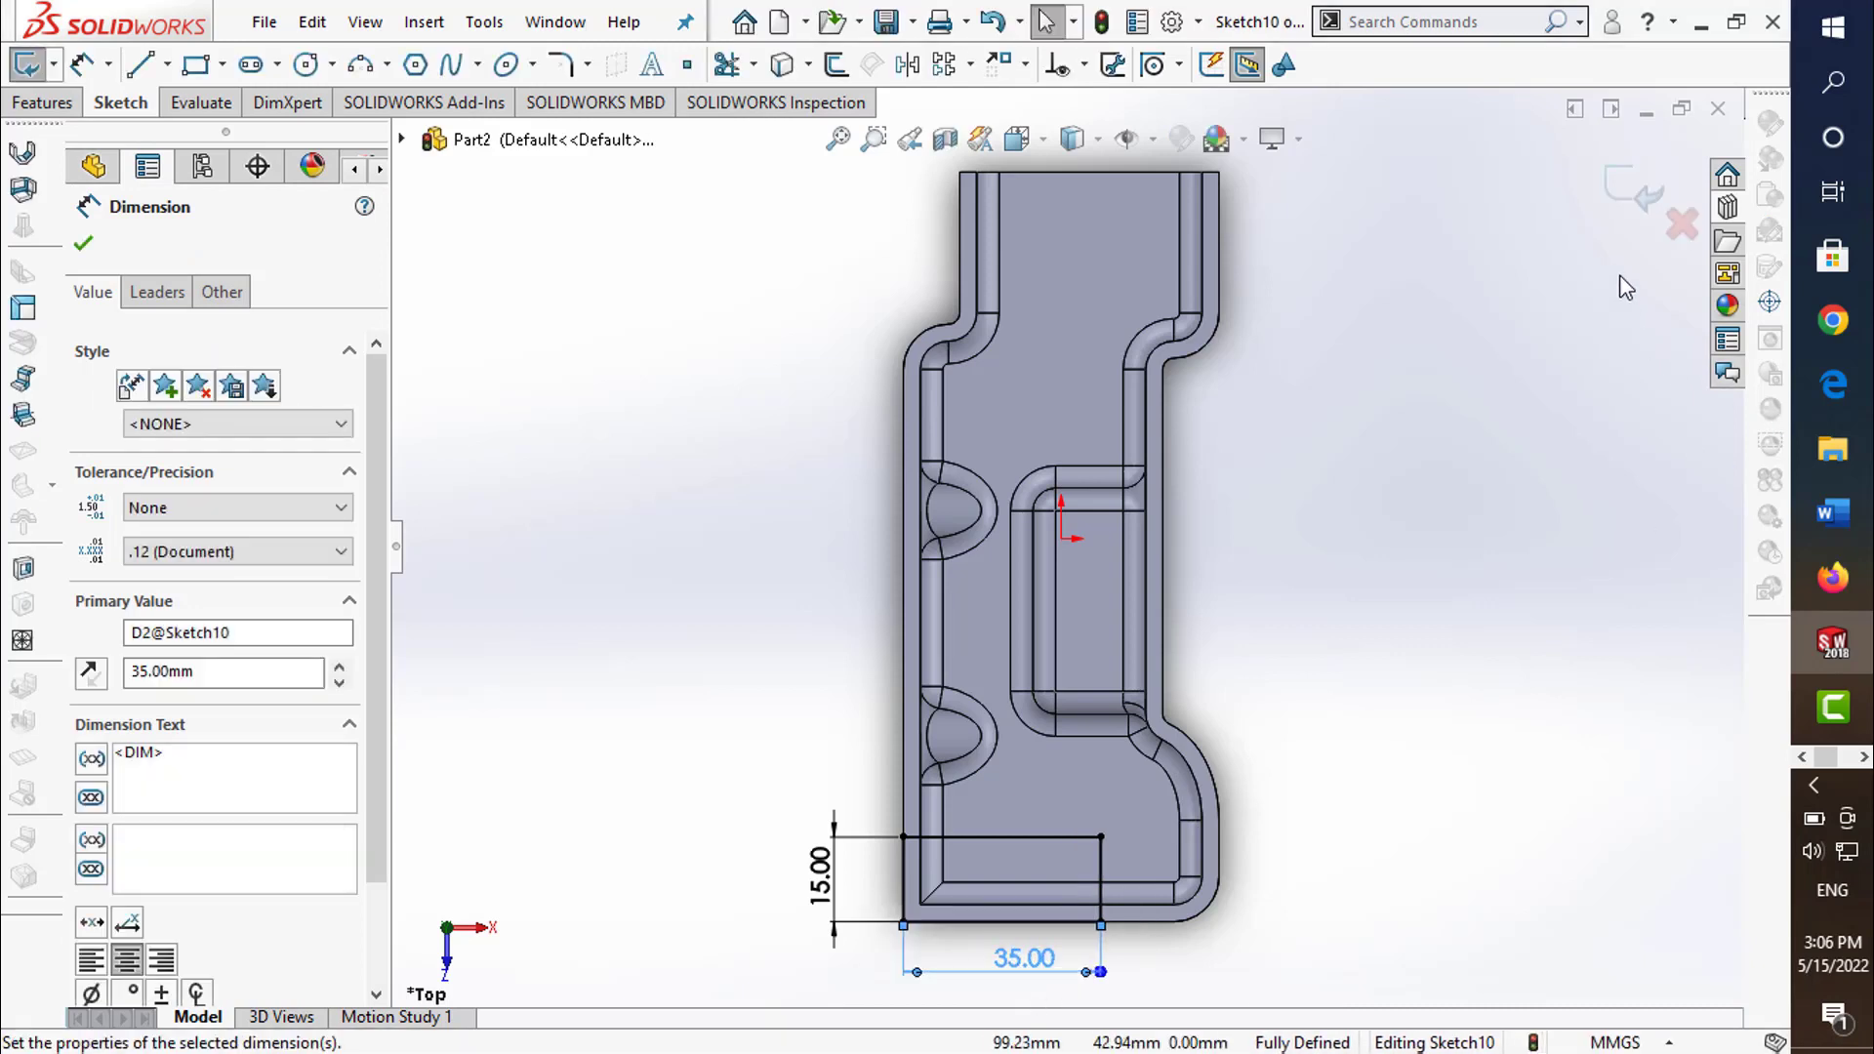
click(1633, 191)
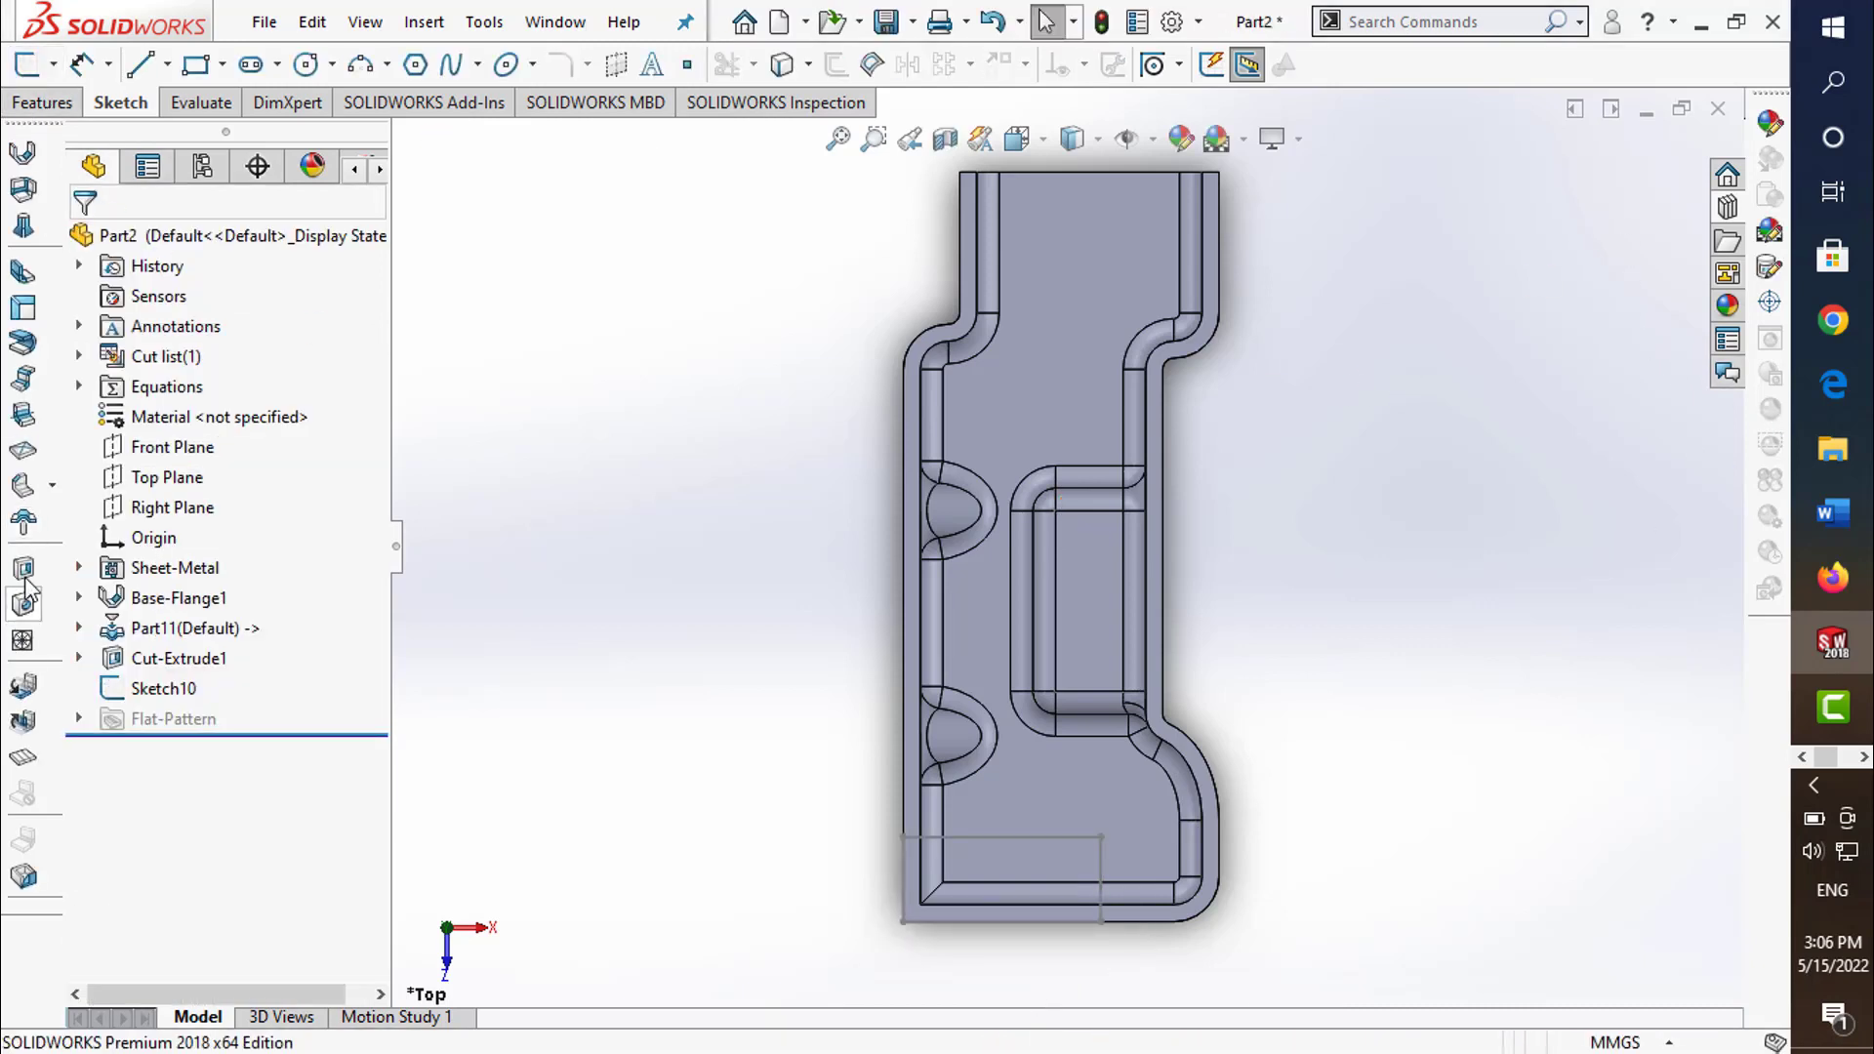
click(25, 578)
- Cut Sketch10's corner rectangle Through All as Cut-Extrude2
click(1099, 876)
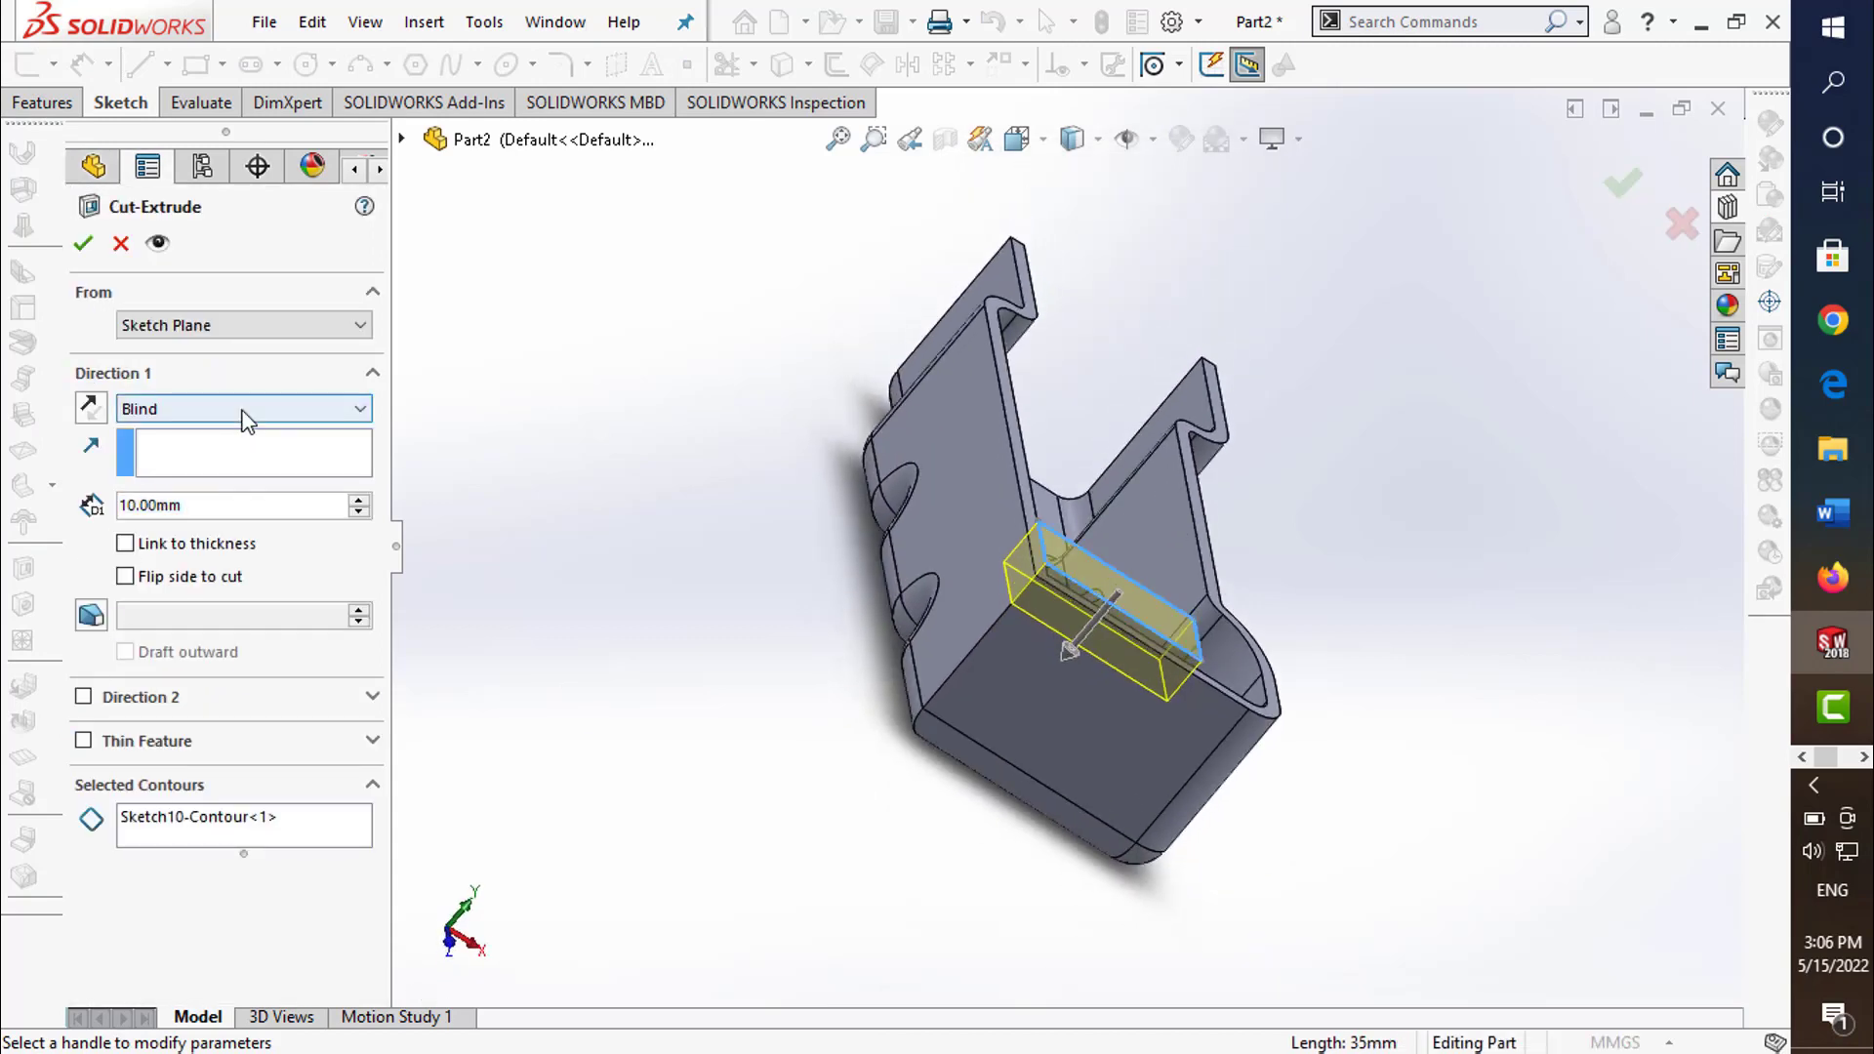
click(243, 418)
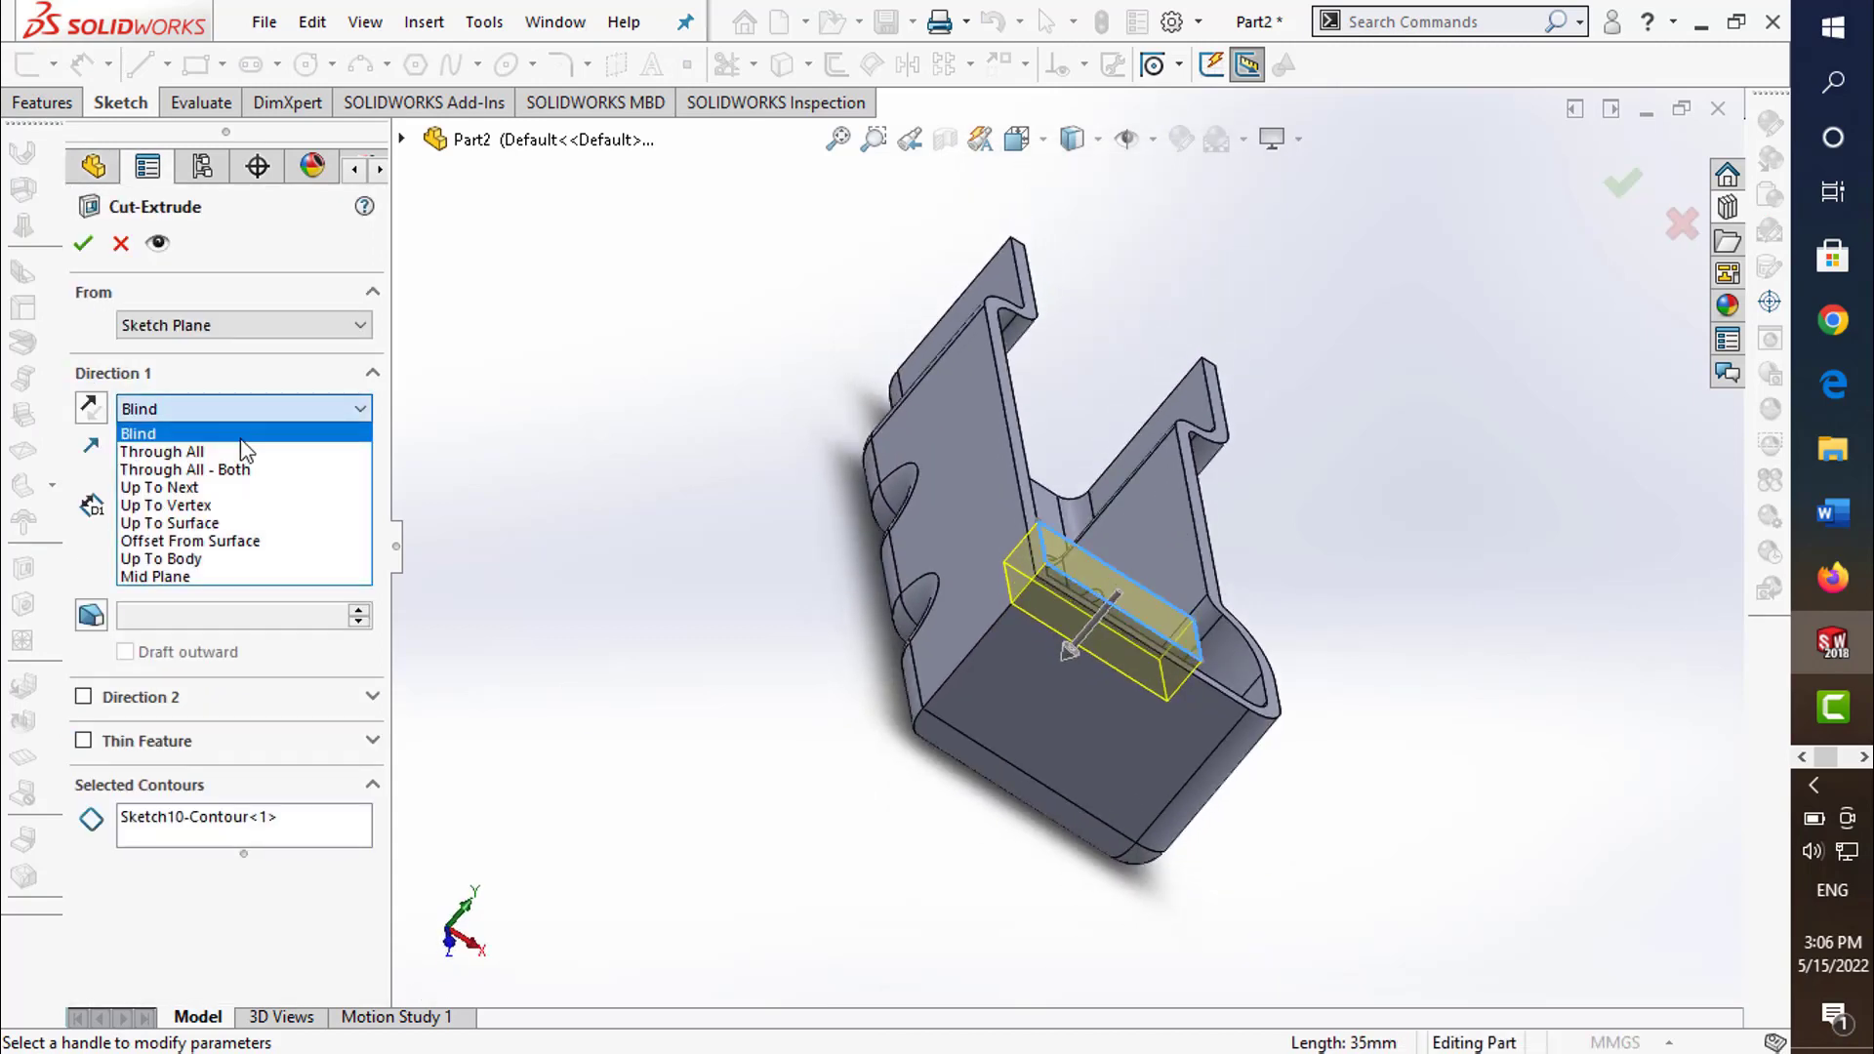
click(84, 244)
middle_drag(1396, 631, 1406, 699)
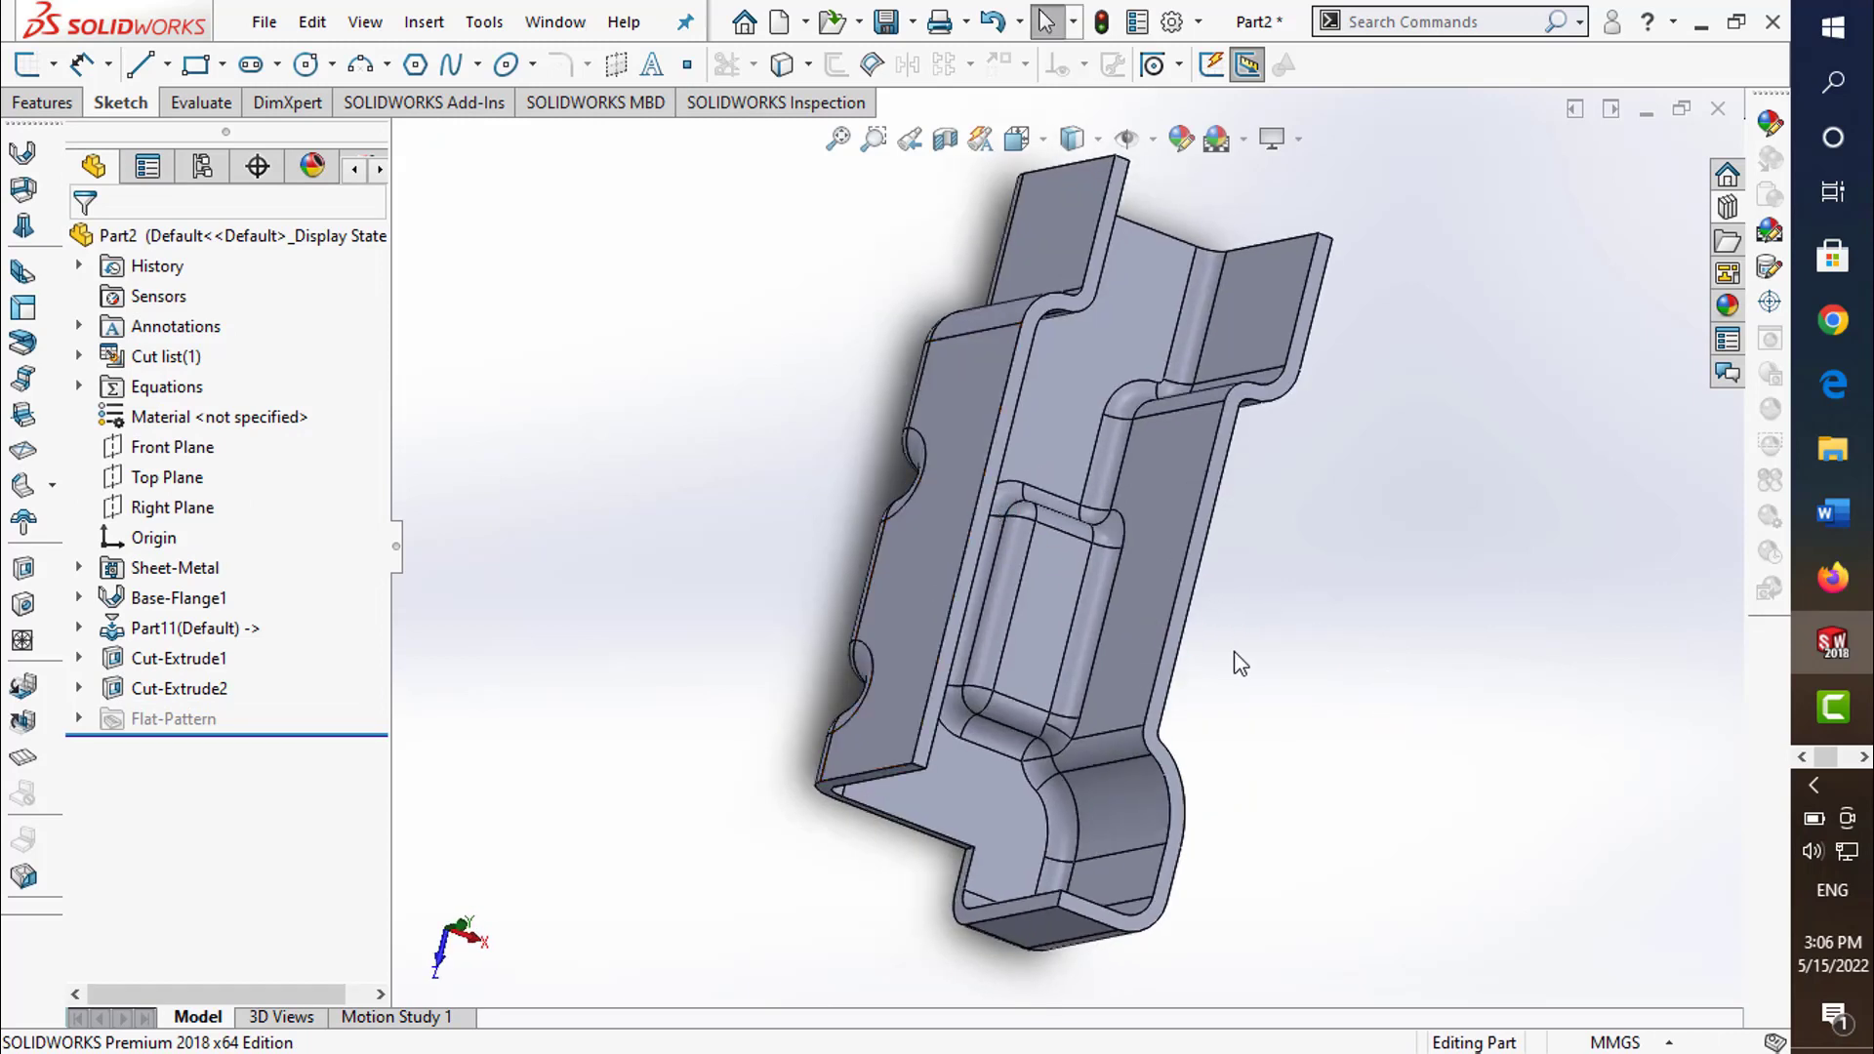
- Roll back above Cut-Extrude2 and start a sketch on the tray's long side face, viewed from behind
click(282, 732)
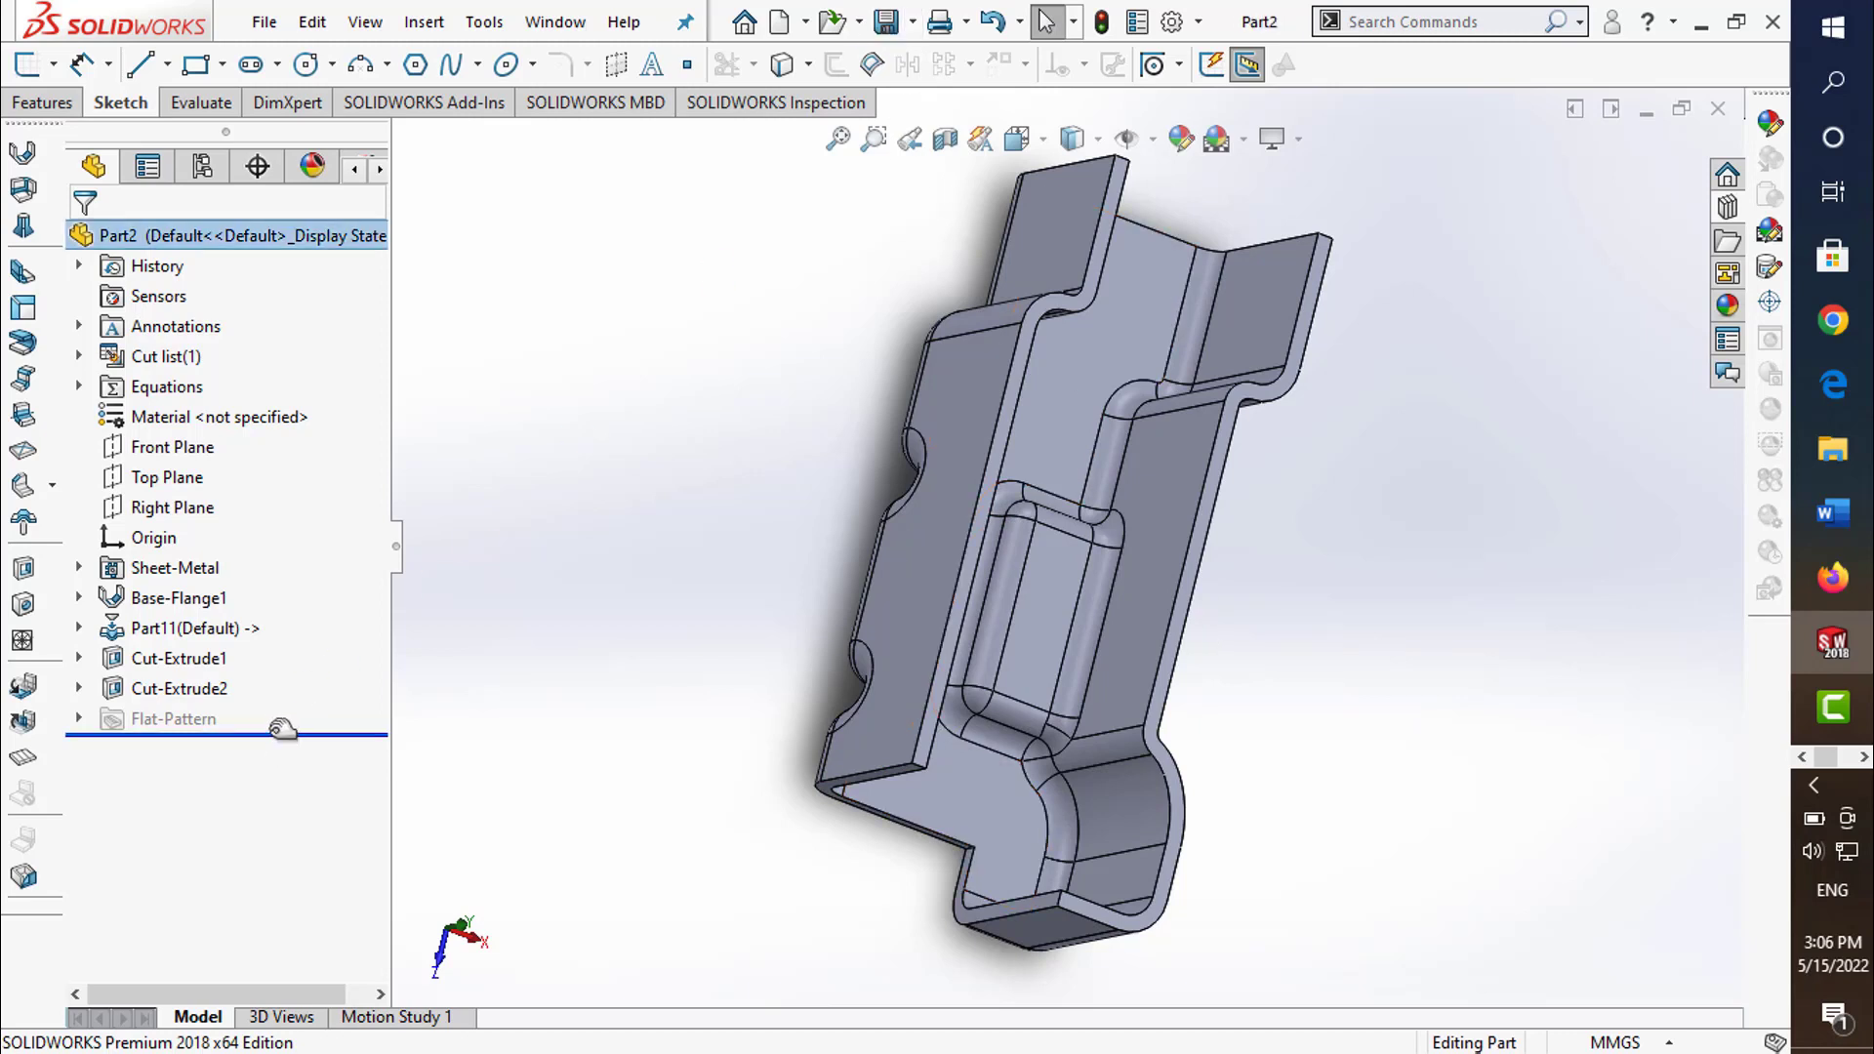
drag(312, 675, 312, 674)
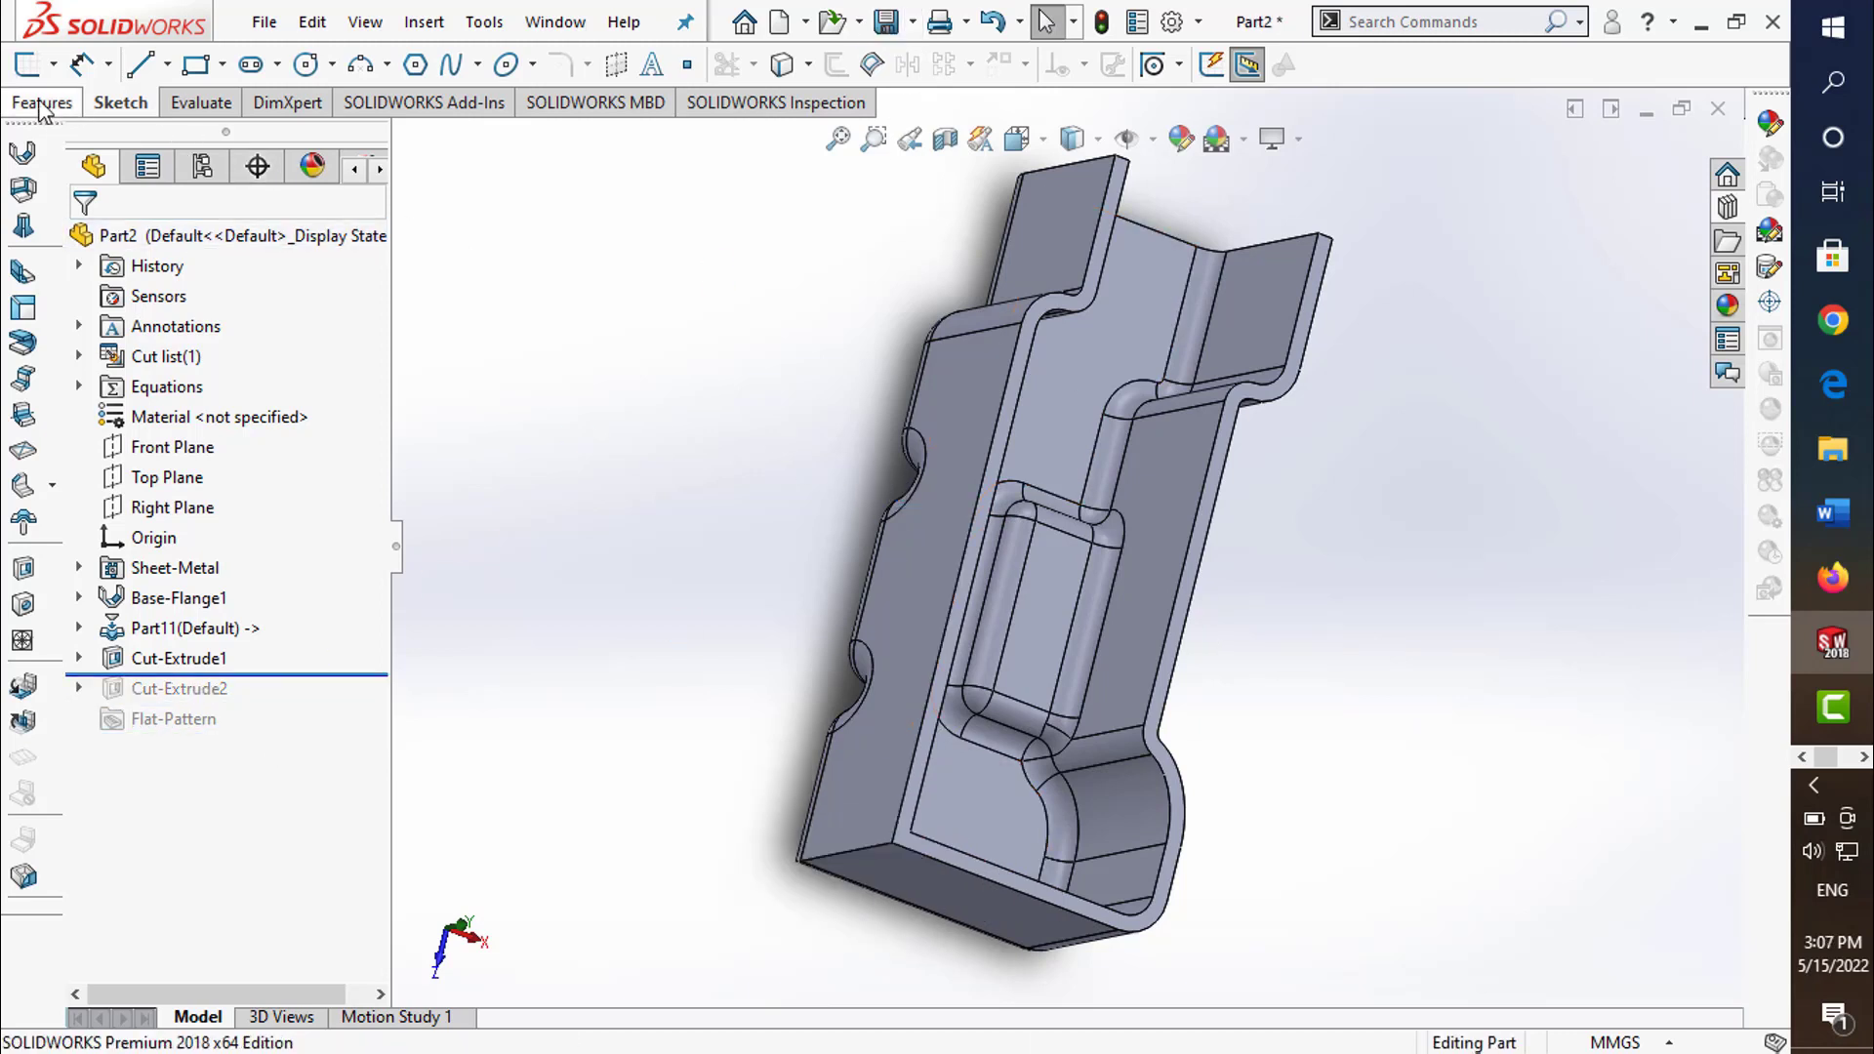
click(30, 67)
click(1045, 501)
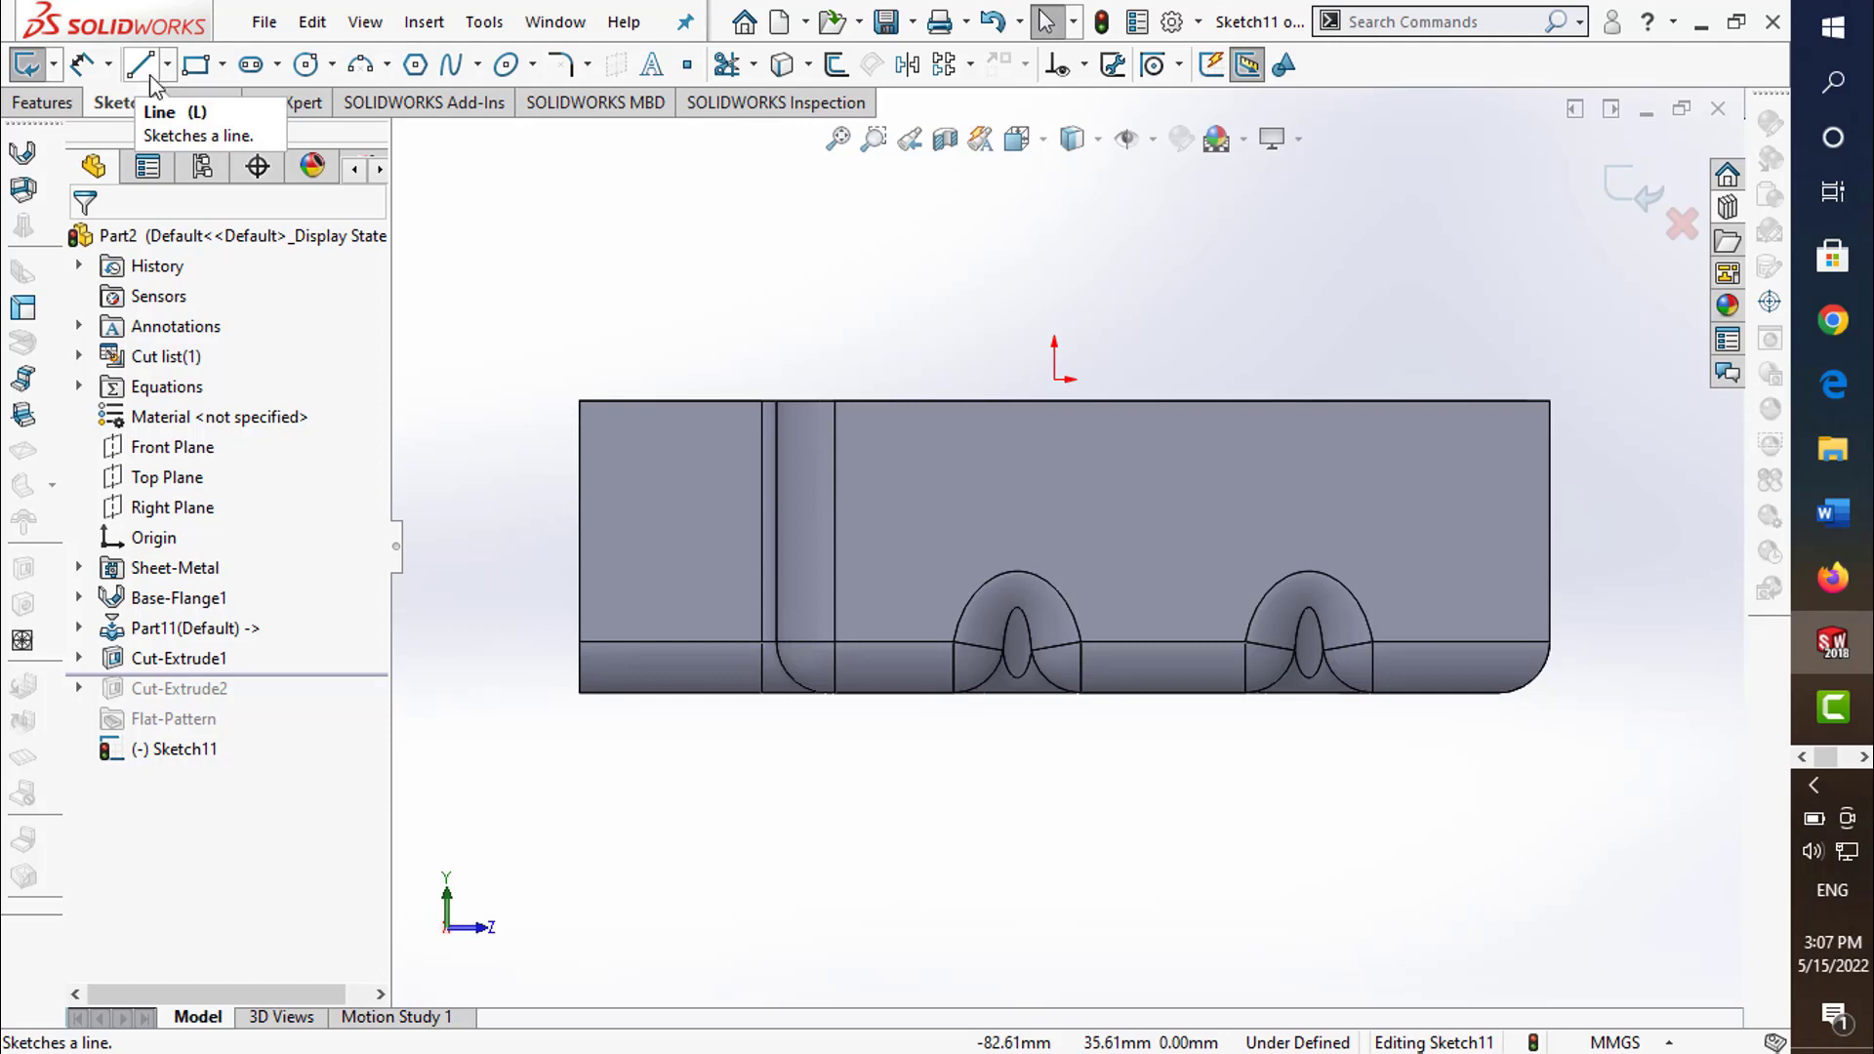
key(ctrl+8)
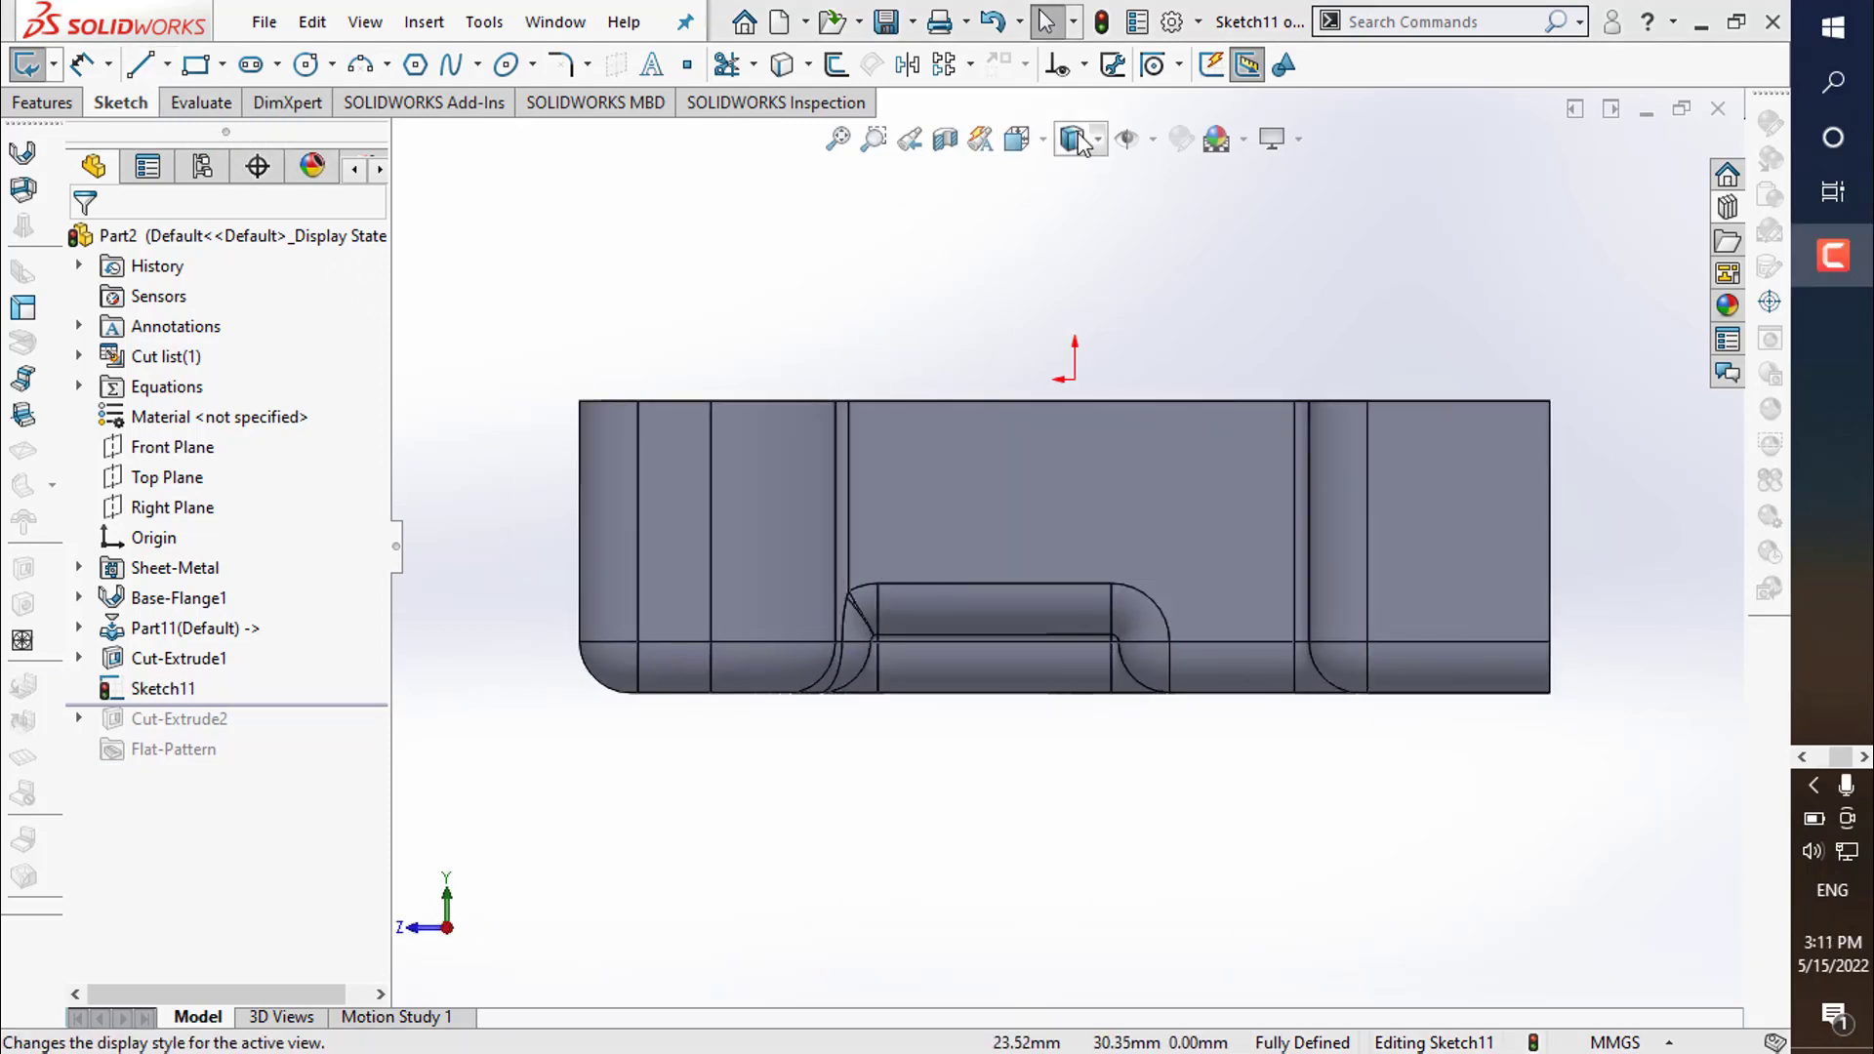
- Switch to wireframe display and draw a flat base line with a diagonal rising to the right
click(1095, 141)
click(1075, 260)
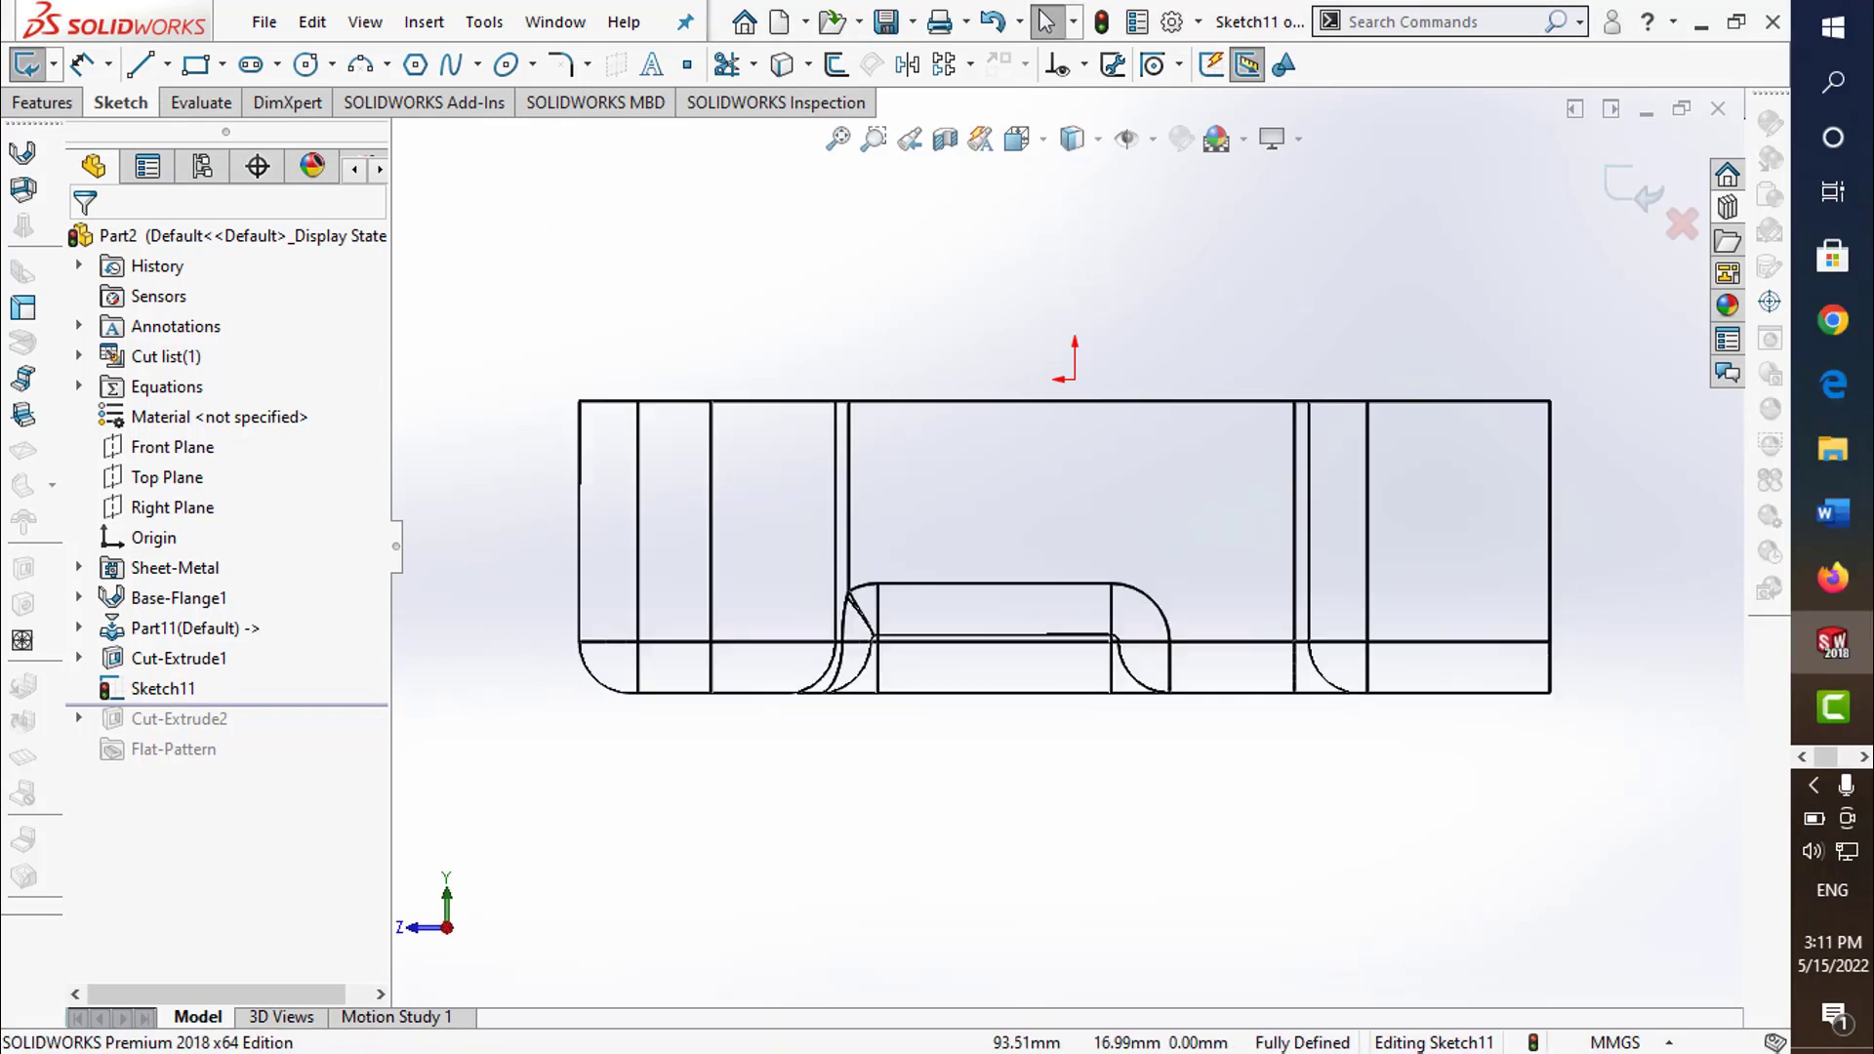
click(138, 66)
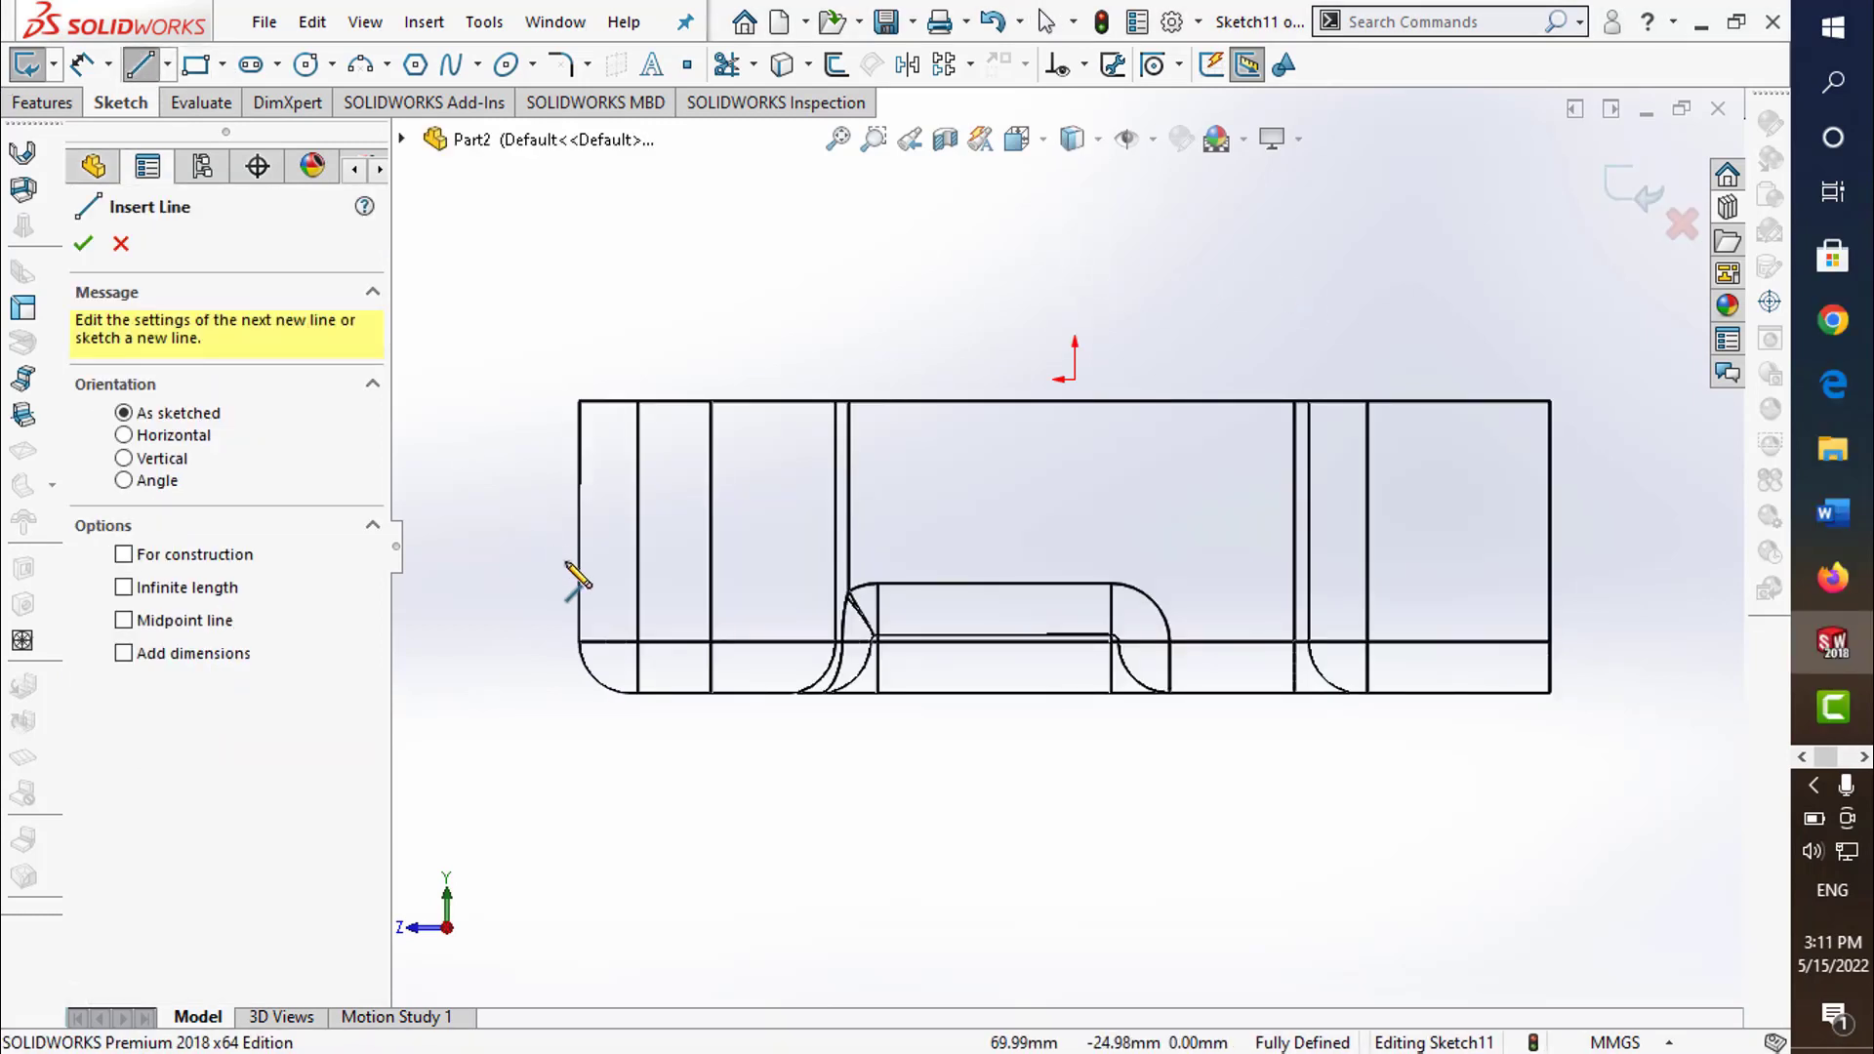
click(581, 564)
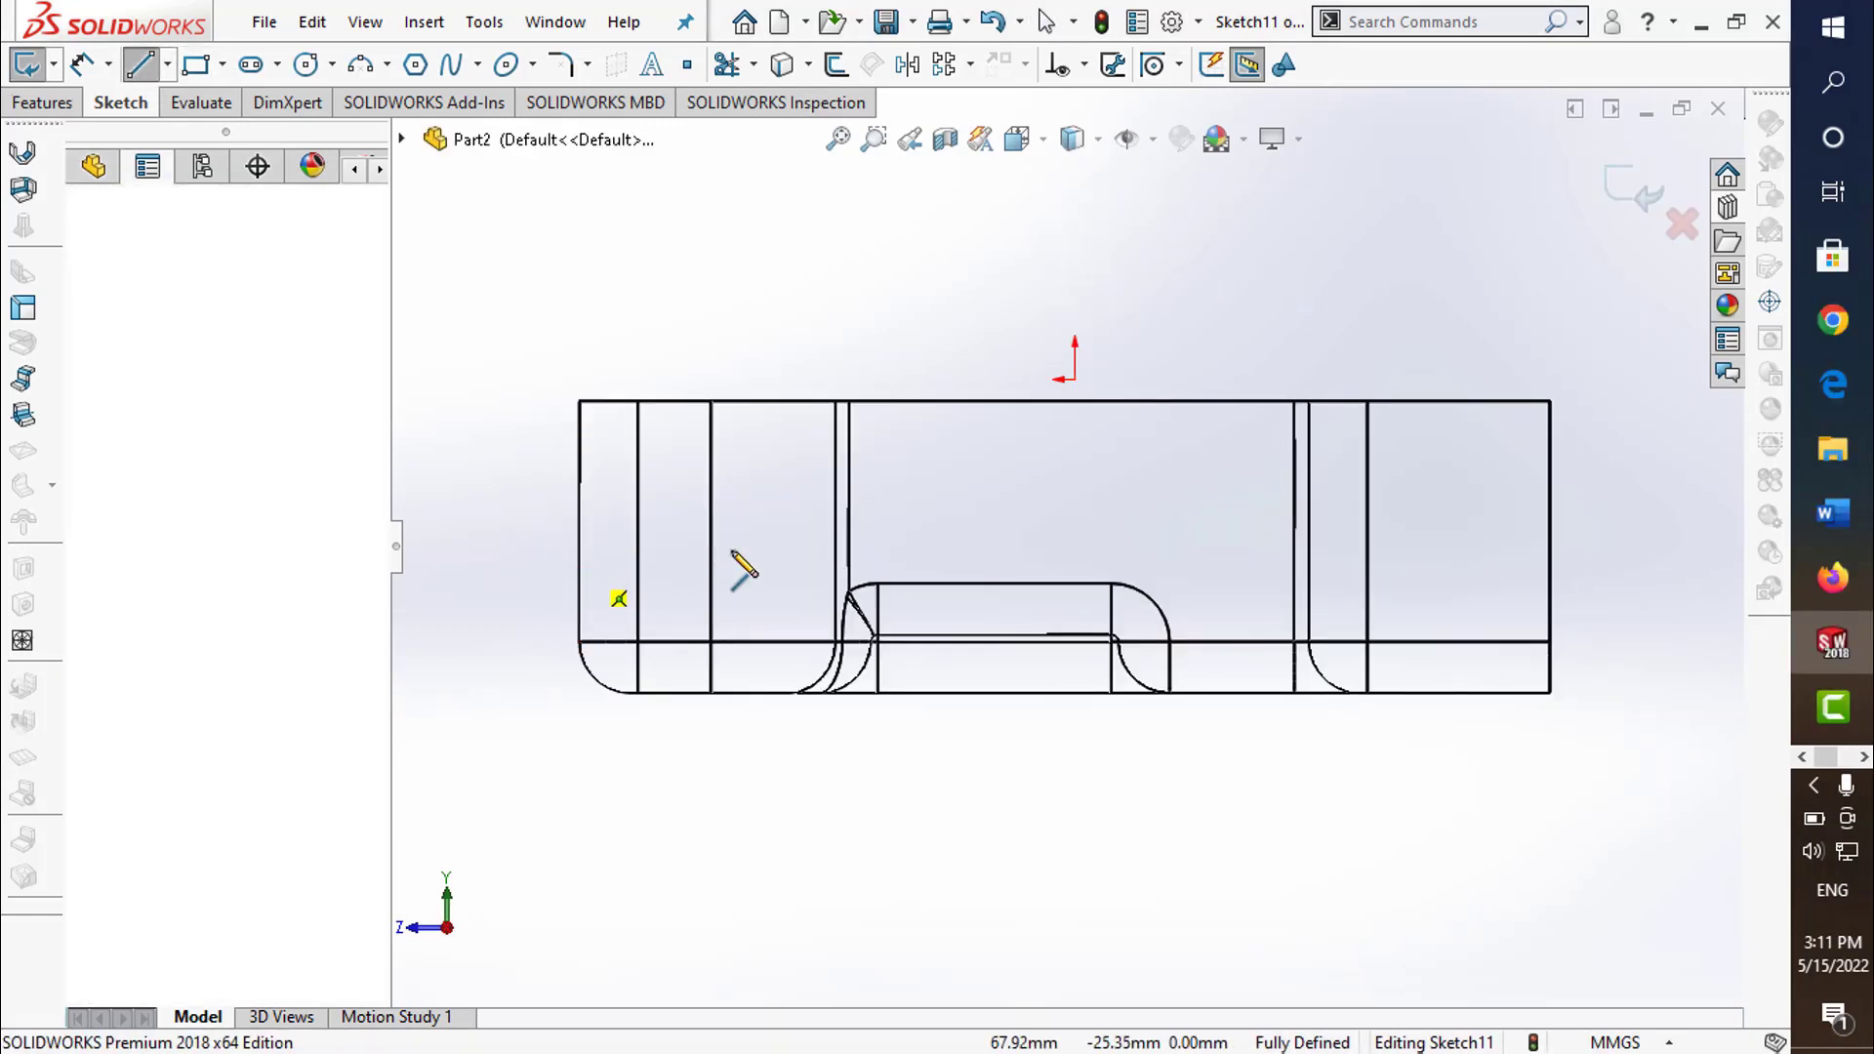
click(802, 563)
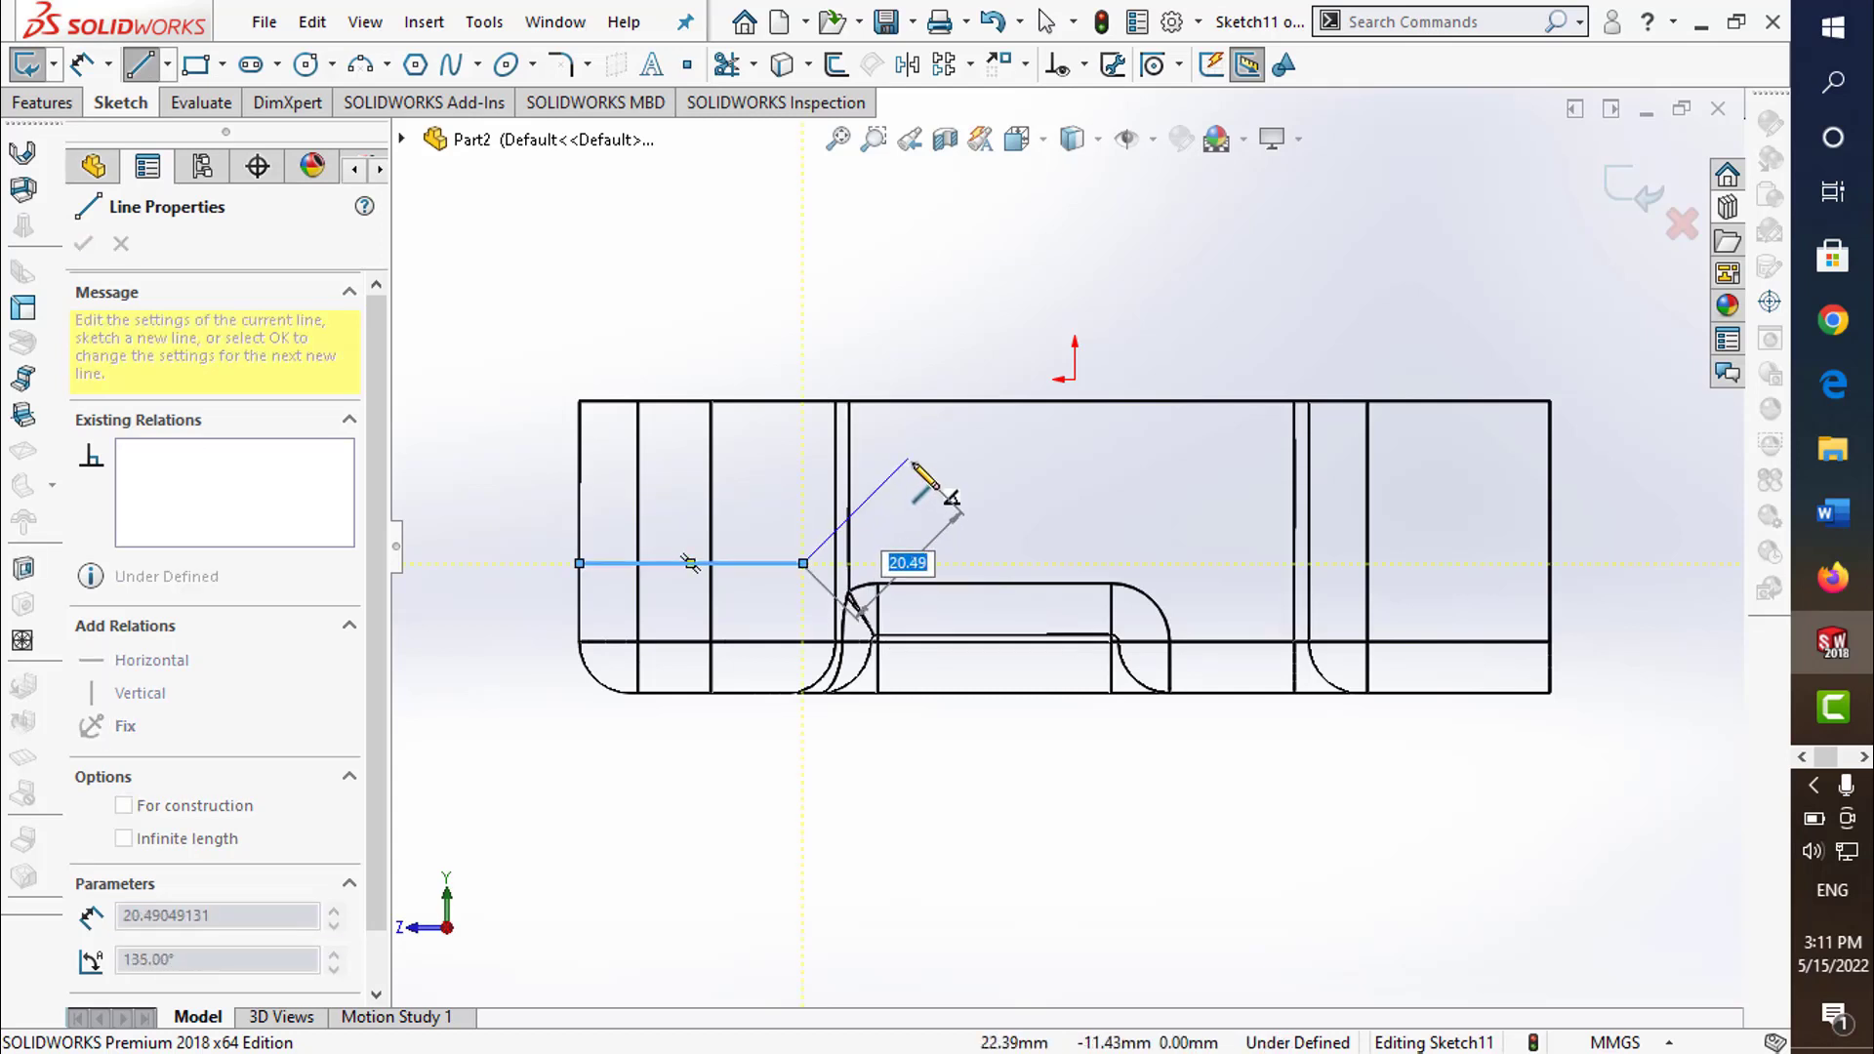
click(897, 472)
key(Escape)
key(Escape)
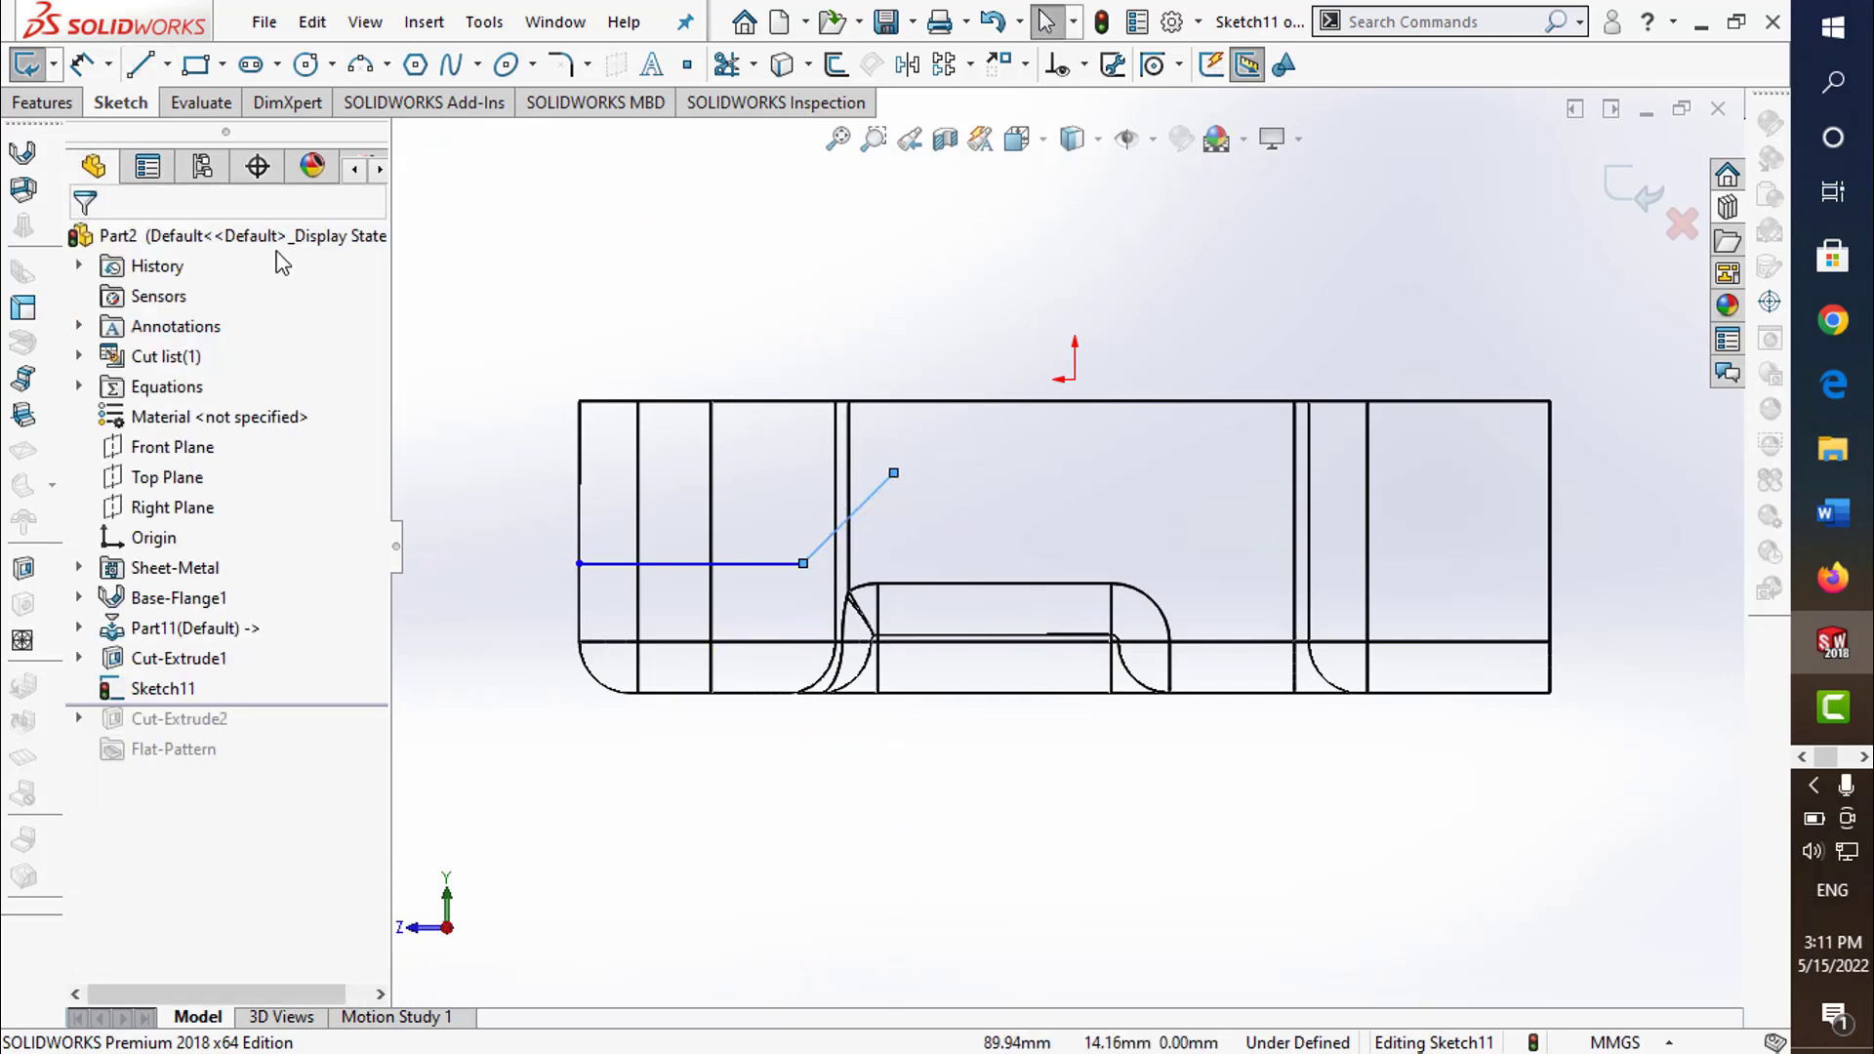
- Add two three-point arcs: an arched hump, then a second arc curving down to the right
click(360, 65)
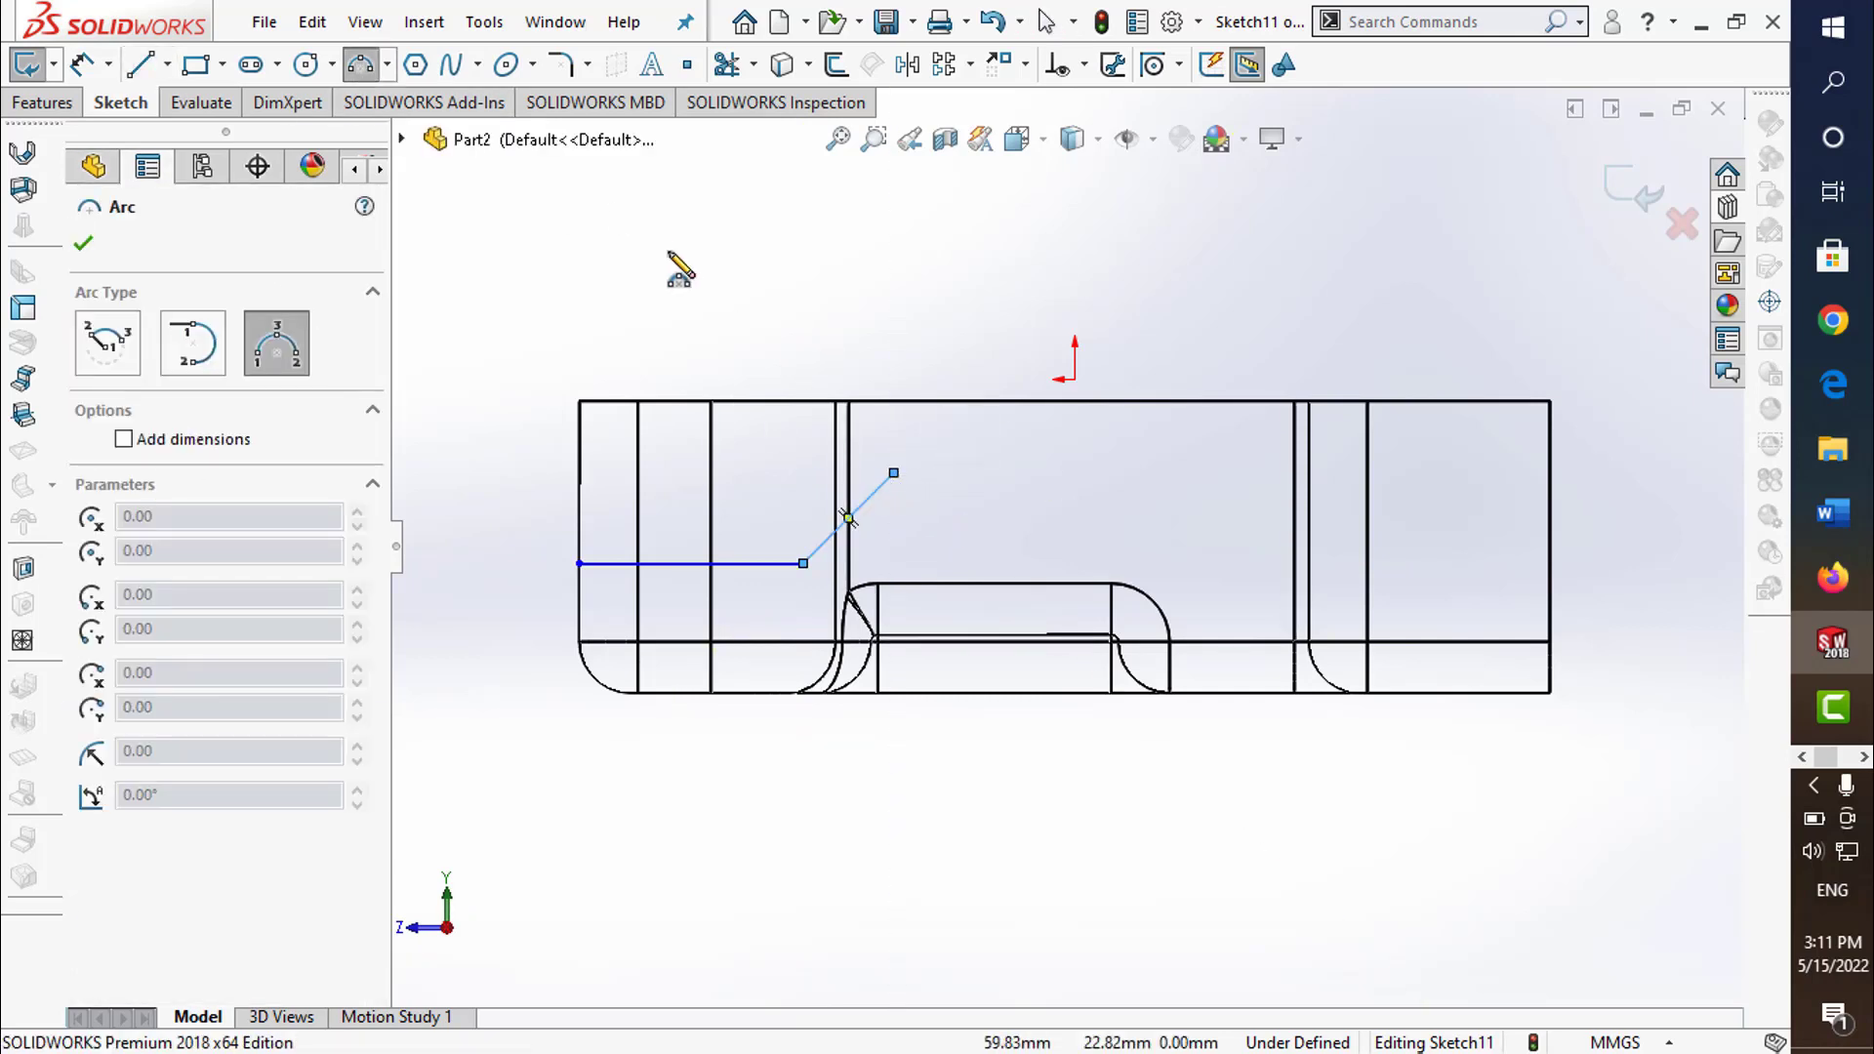
click(893, 472)
click(1047, 474)
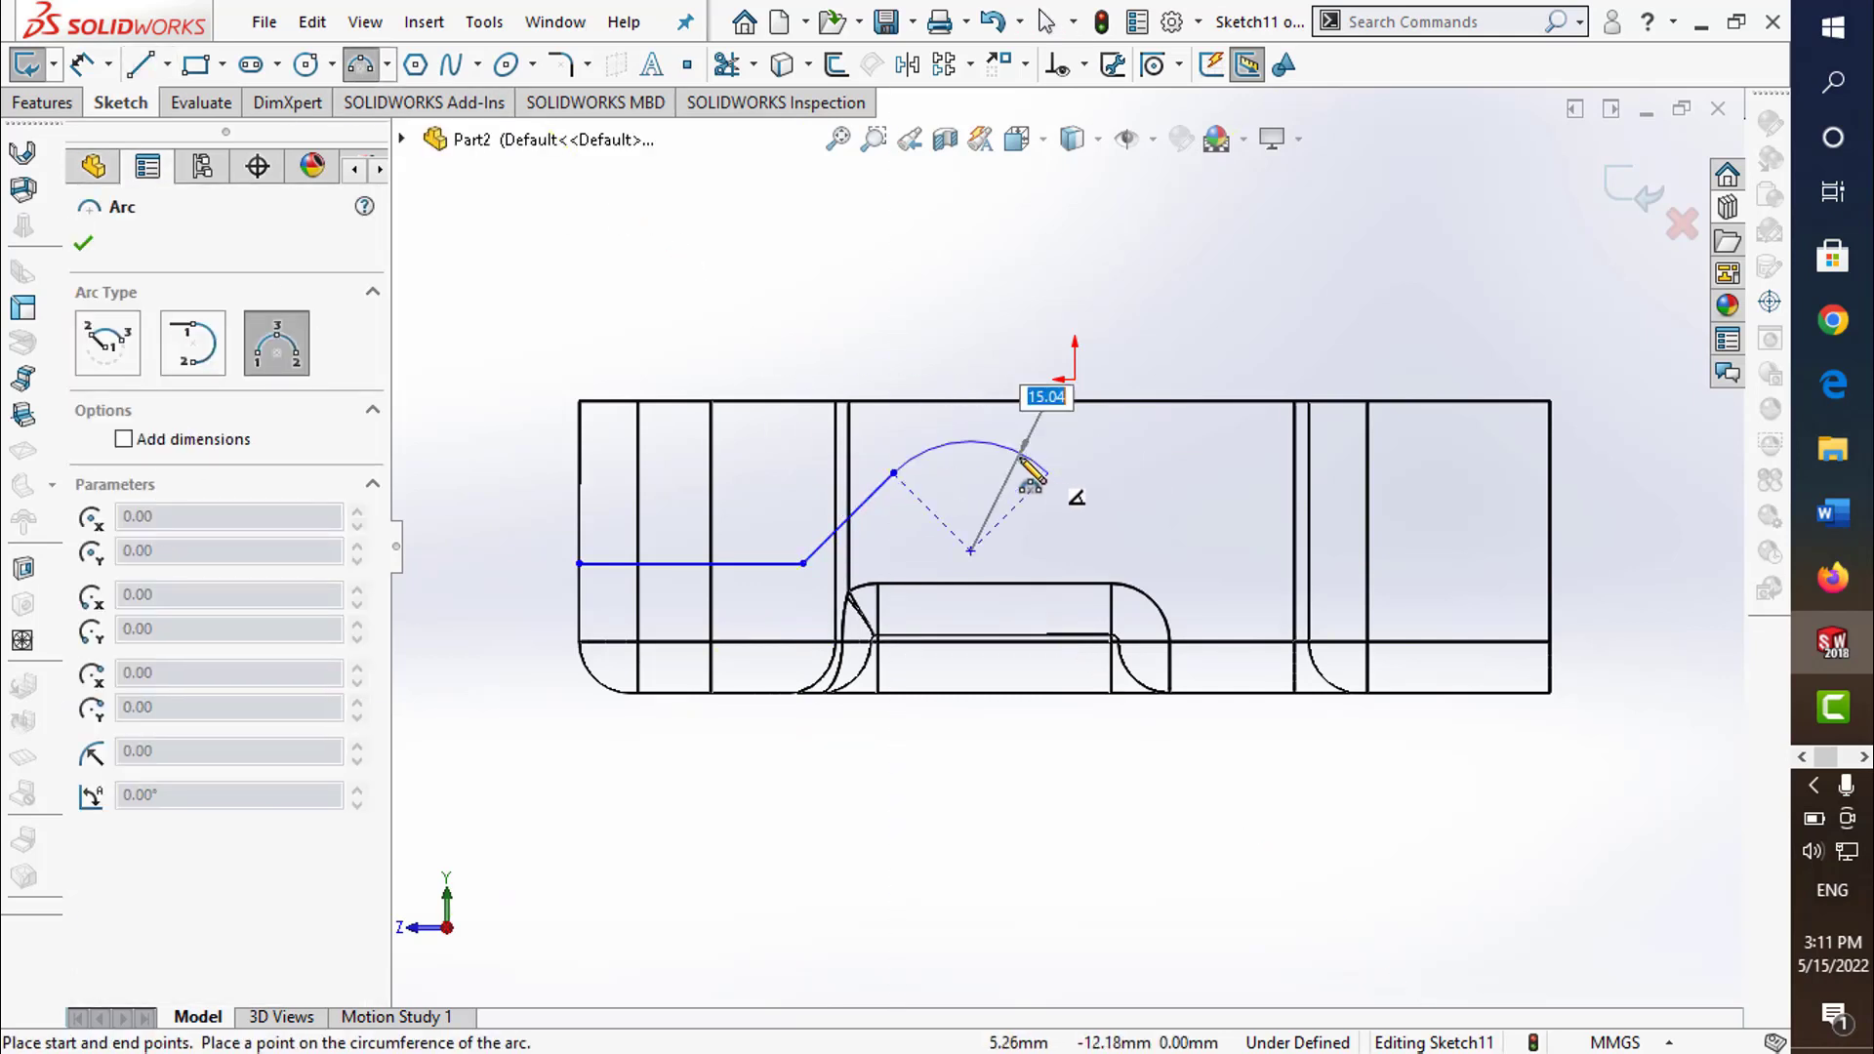
click(1015, 454)
key(Escape)
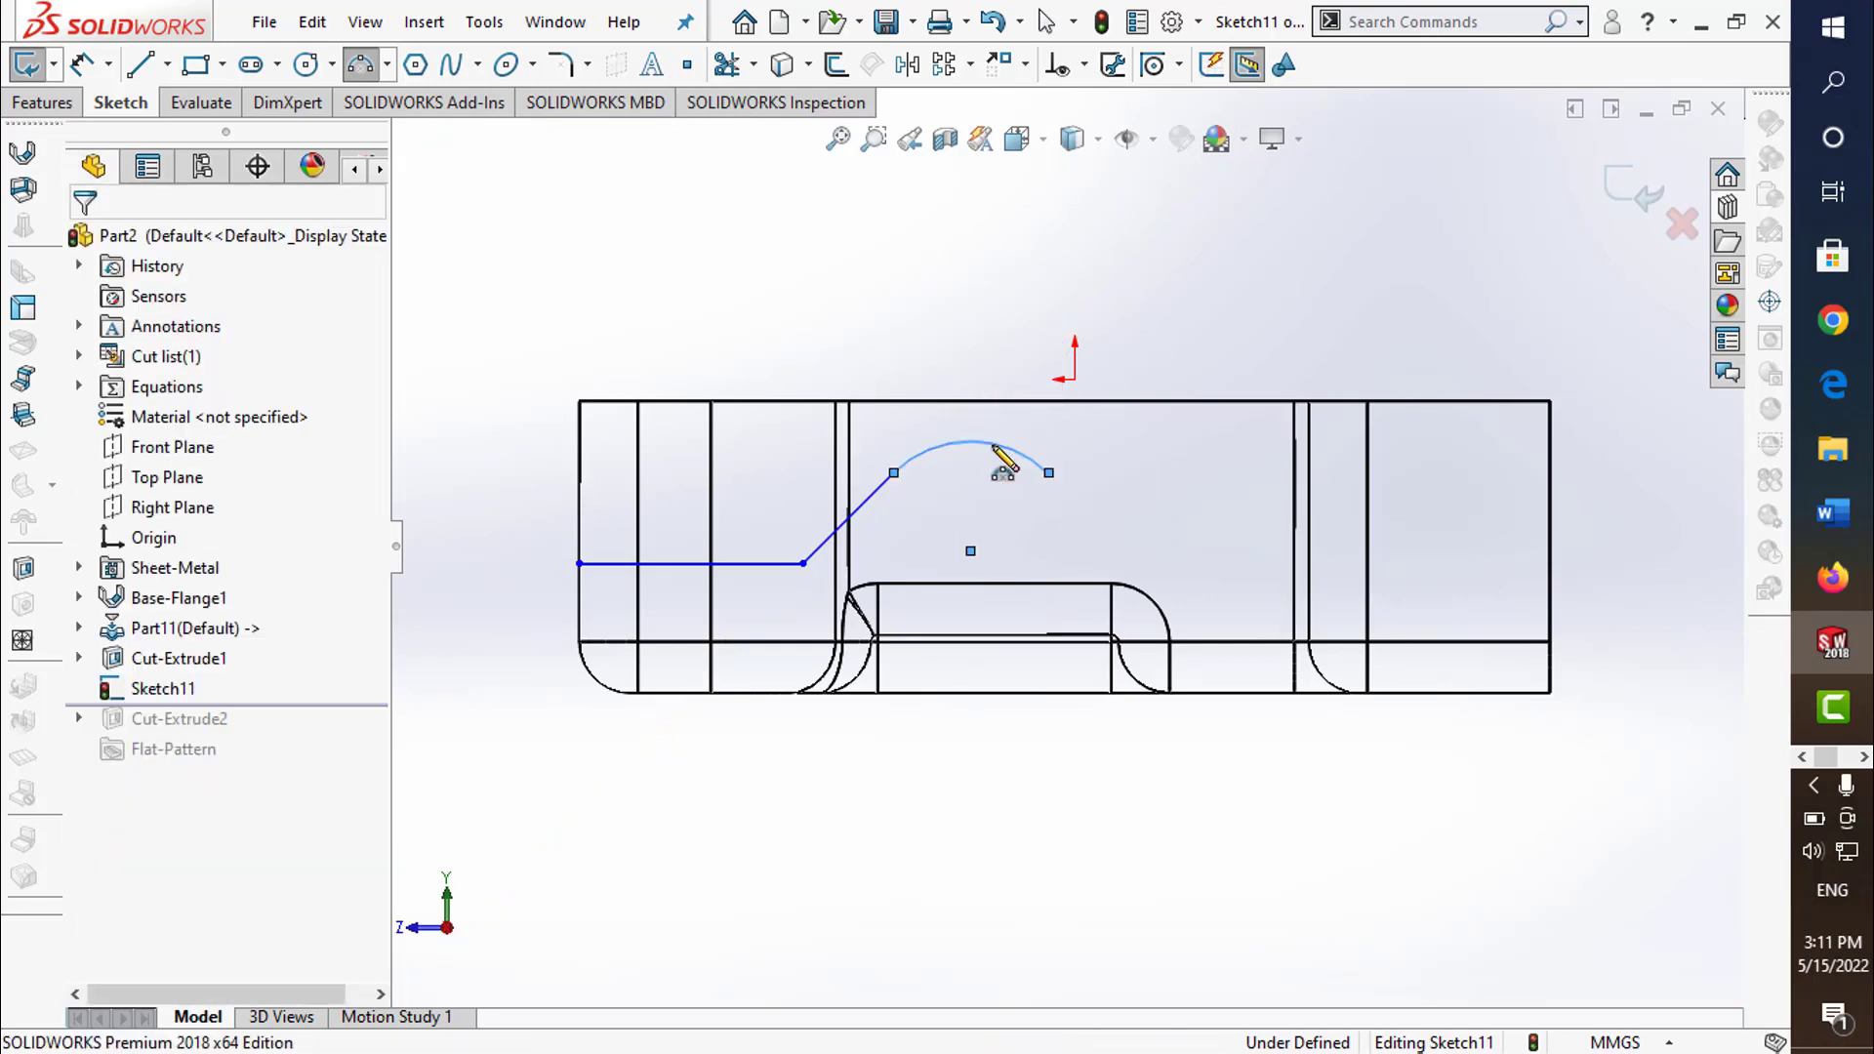
click(362, 67)
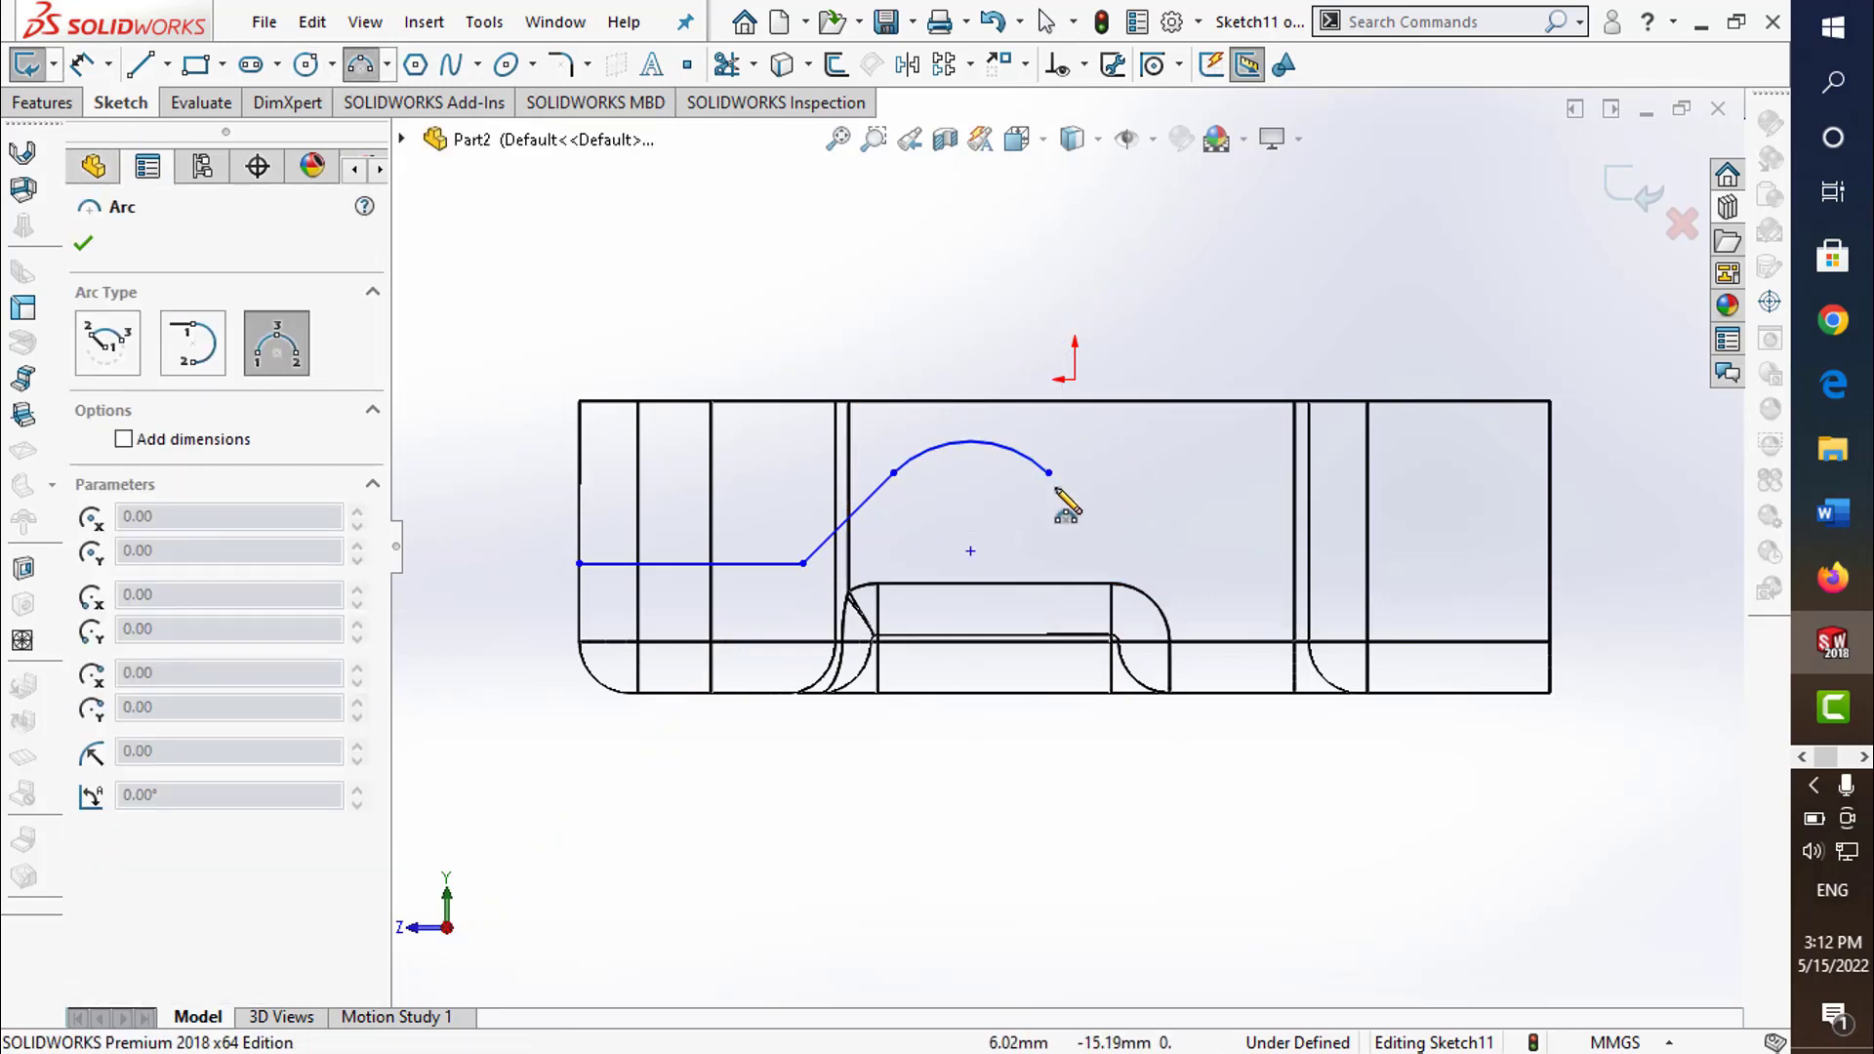
click(1050, 473)
click(1204, 563)
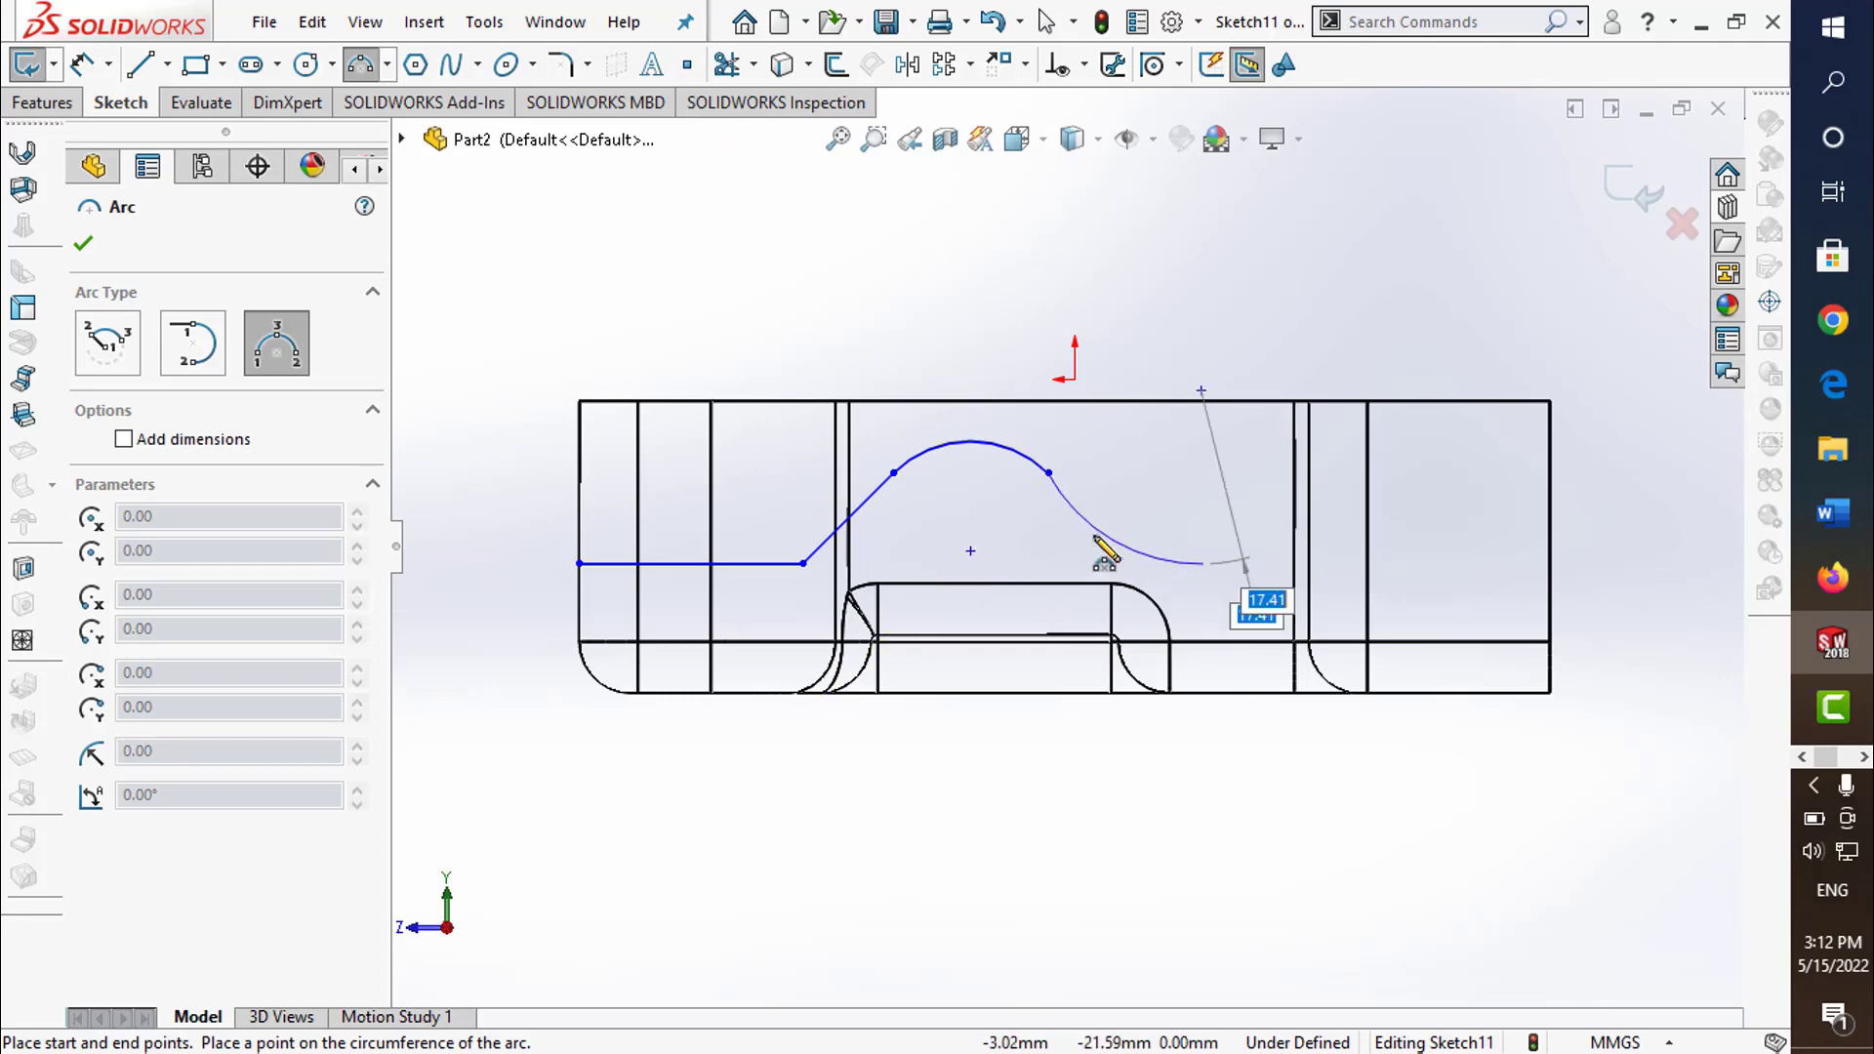
click(1112, 523)
key(Escape)
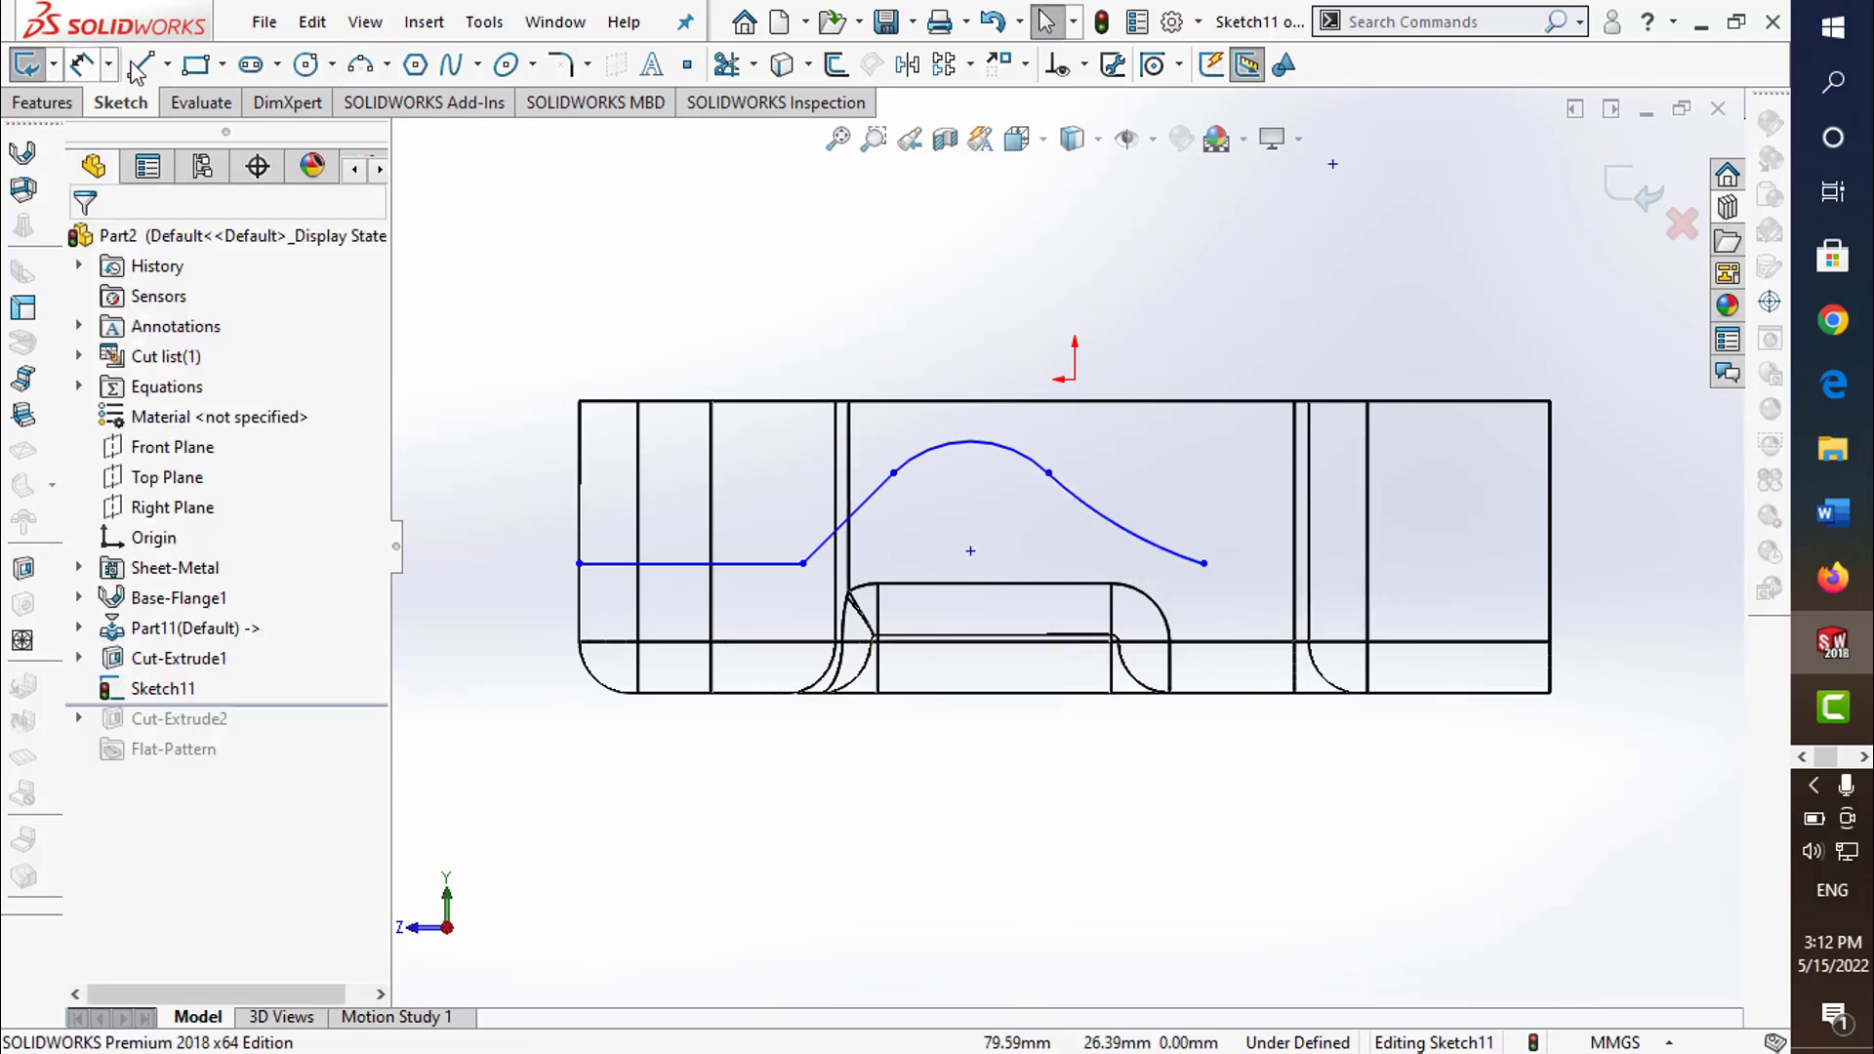
- Extend a flat line to the part's right edge and close the loop with sides and a top line
click(139, 66)
click(1204, 564)
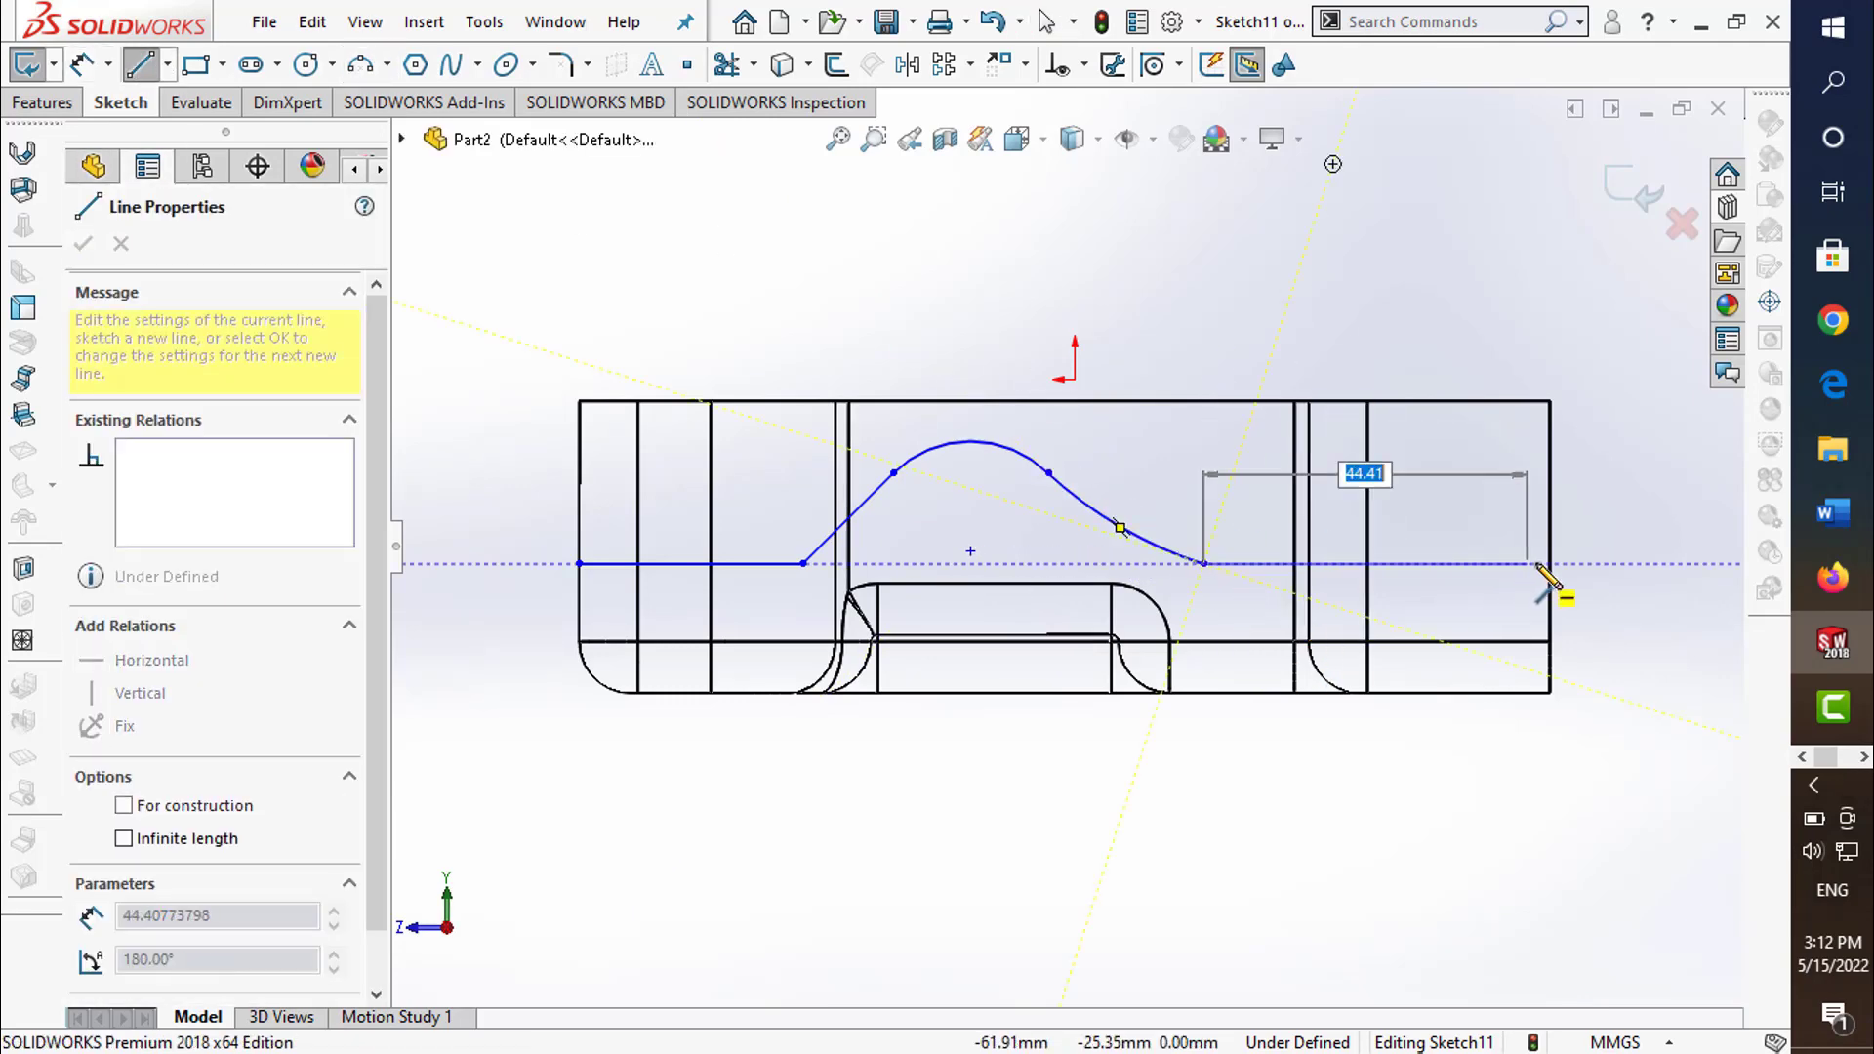
click(1550, 563)
key(Escape)
click(140, 64)
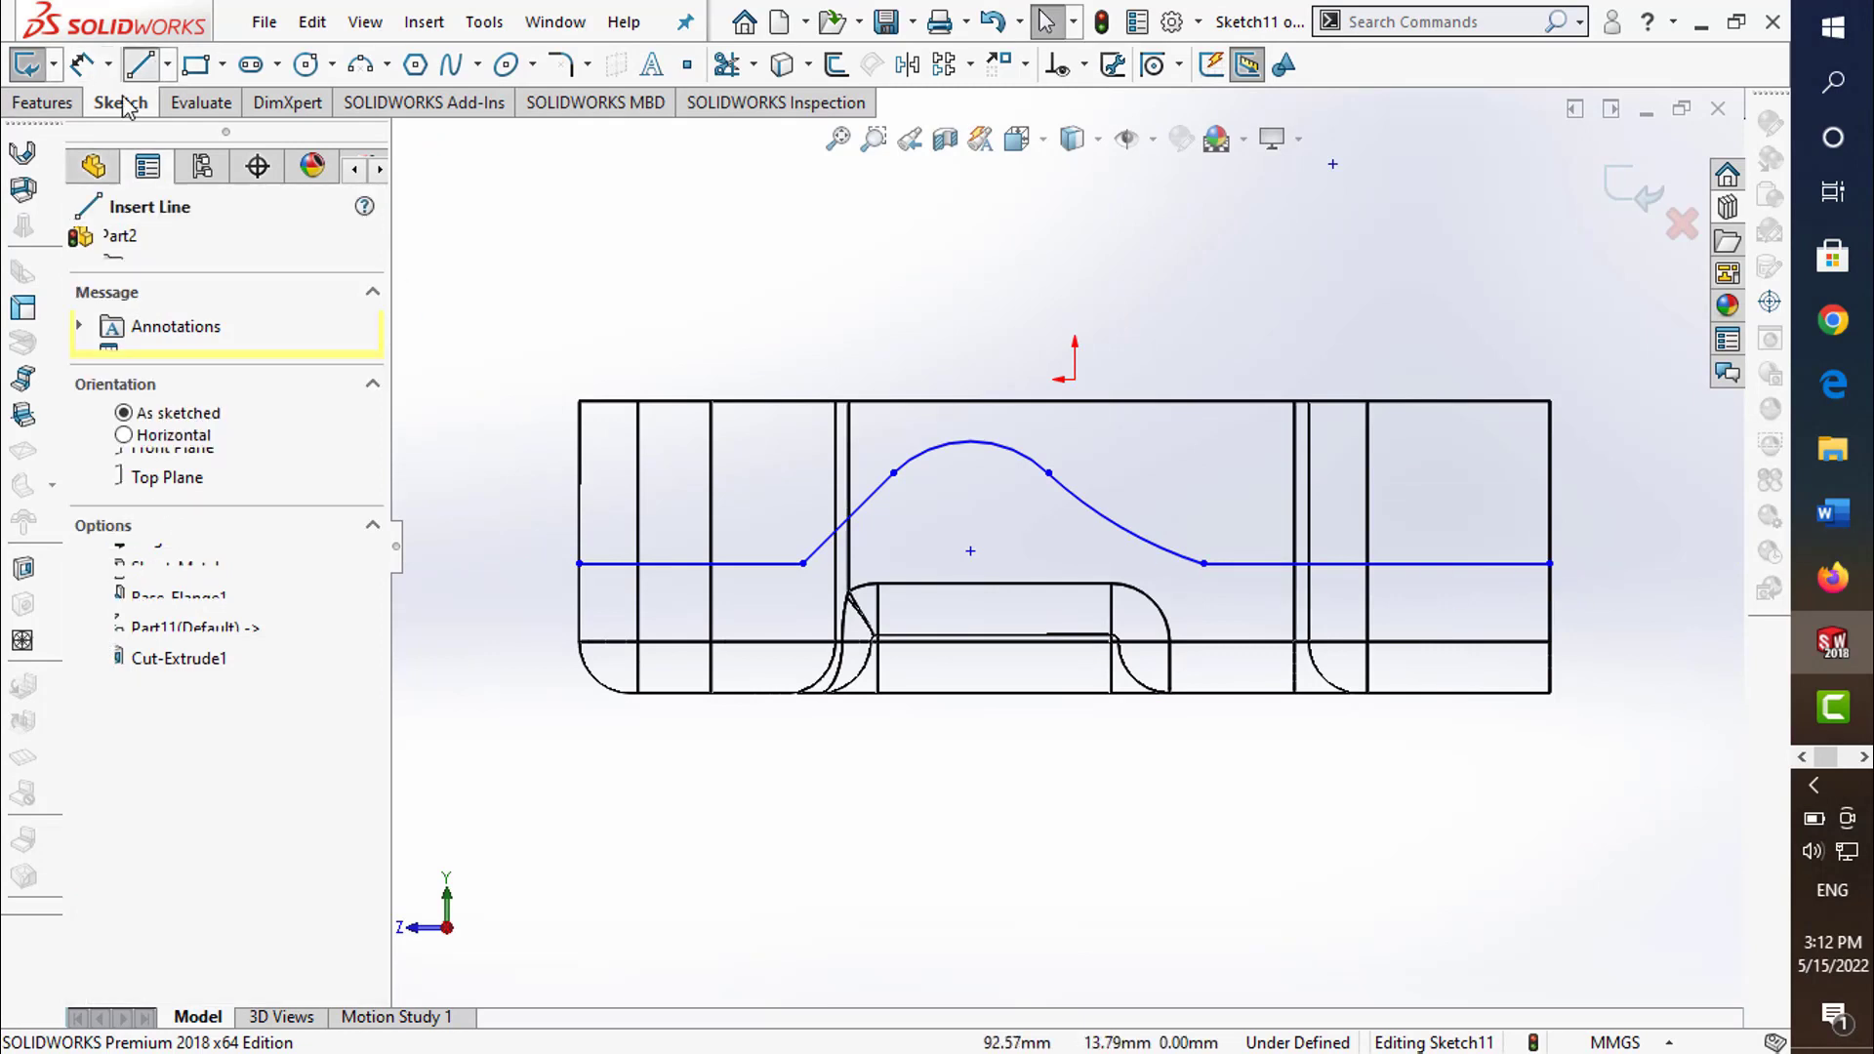
click(579, 564)
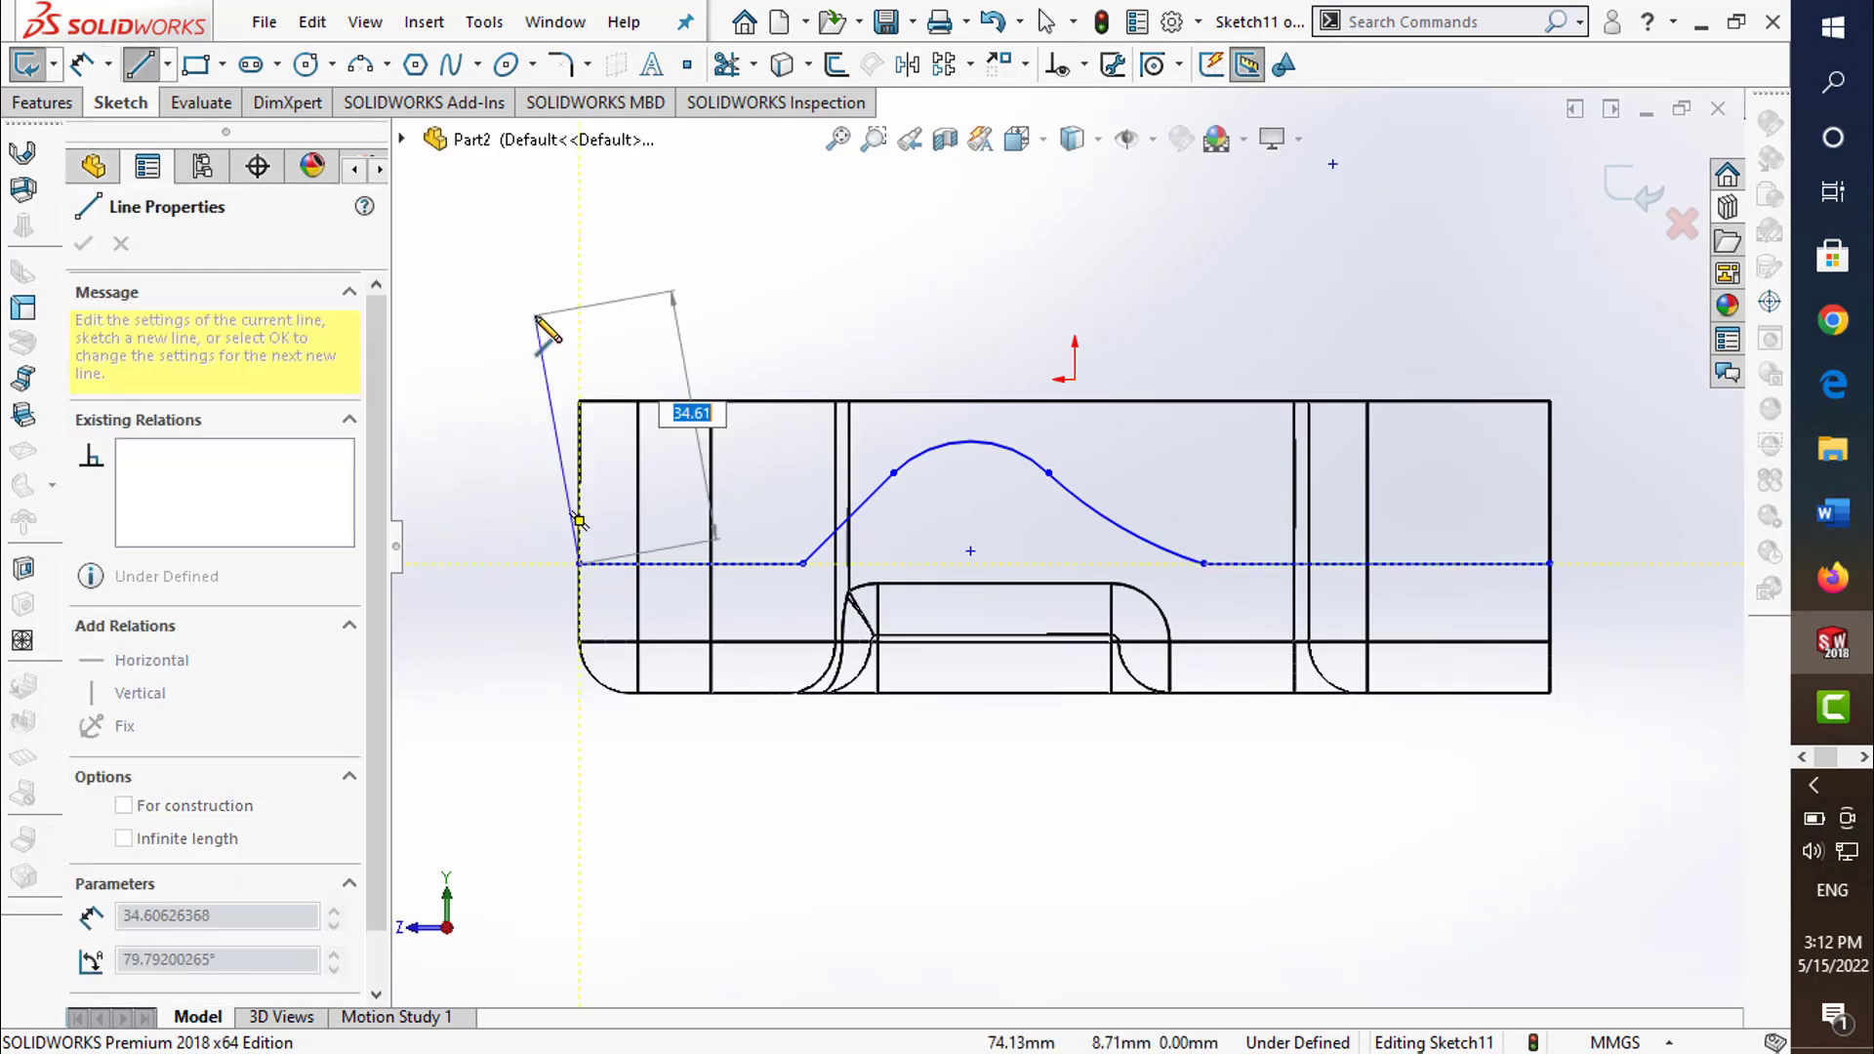
click(536, 315)
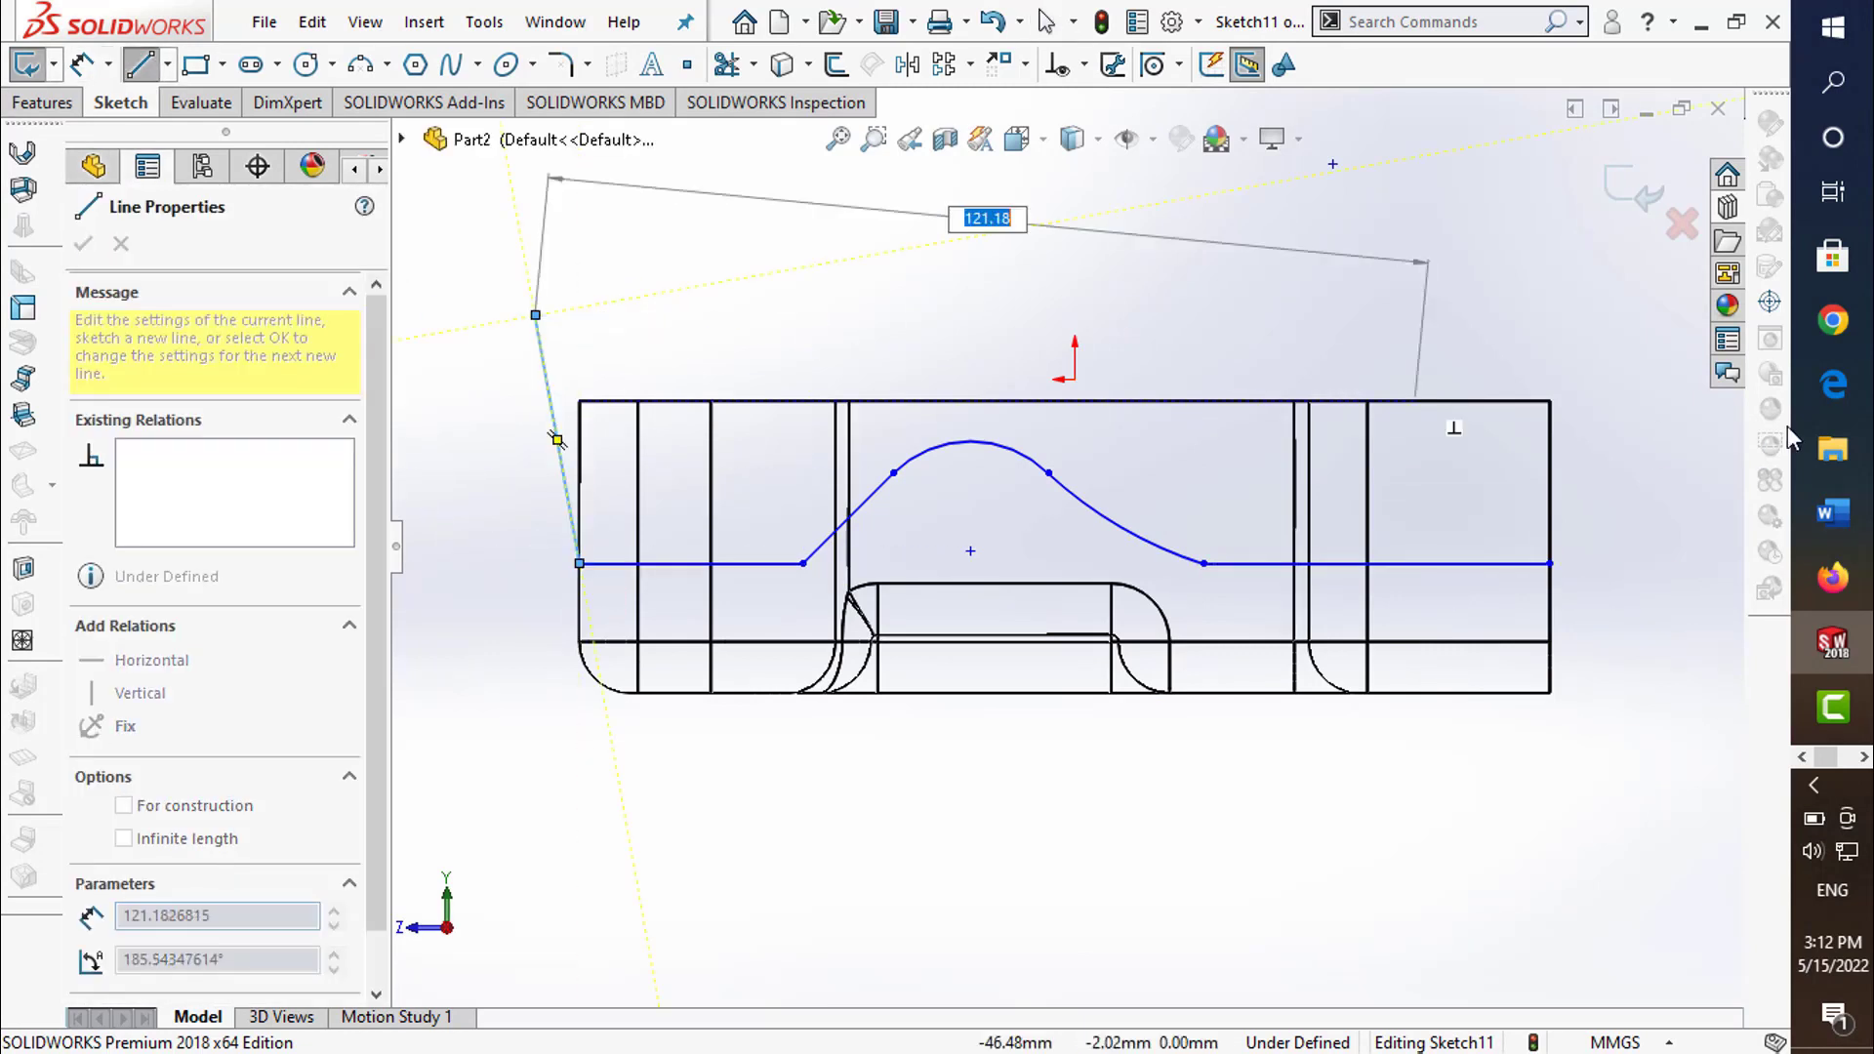
click(1621, 315)
click(1551, 564)
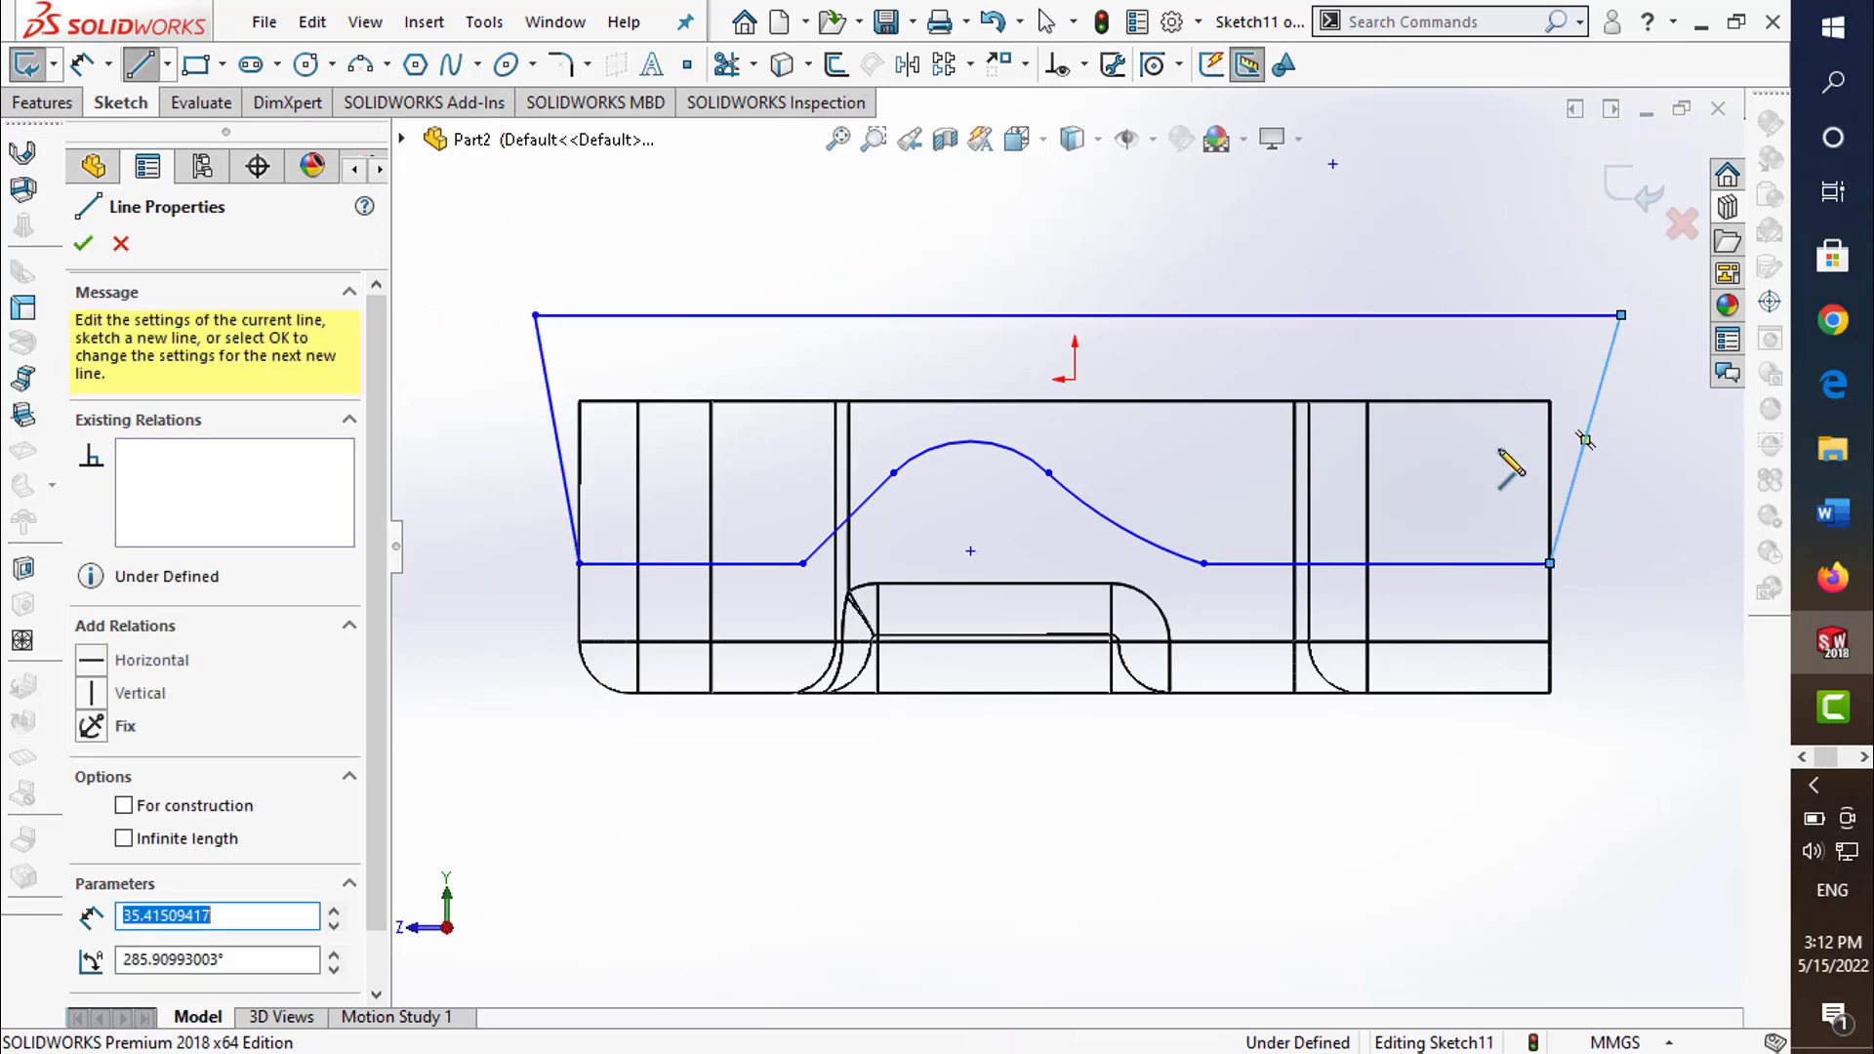
key(Escape)
click(84, 67)
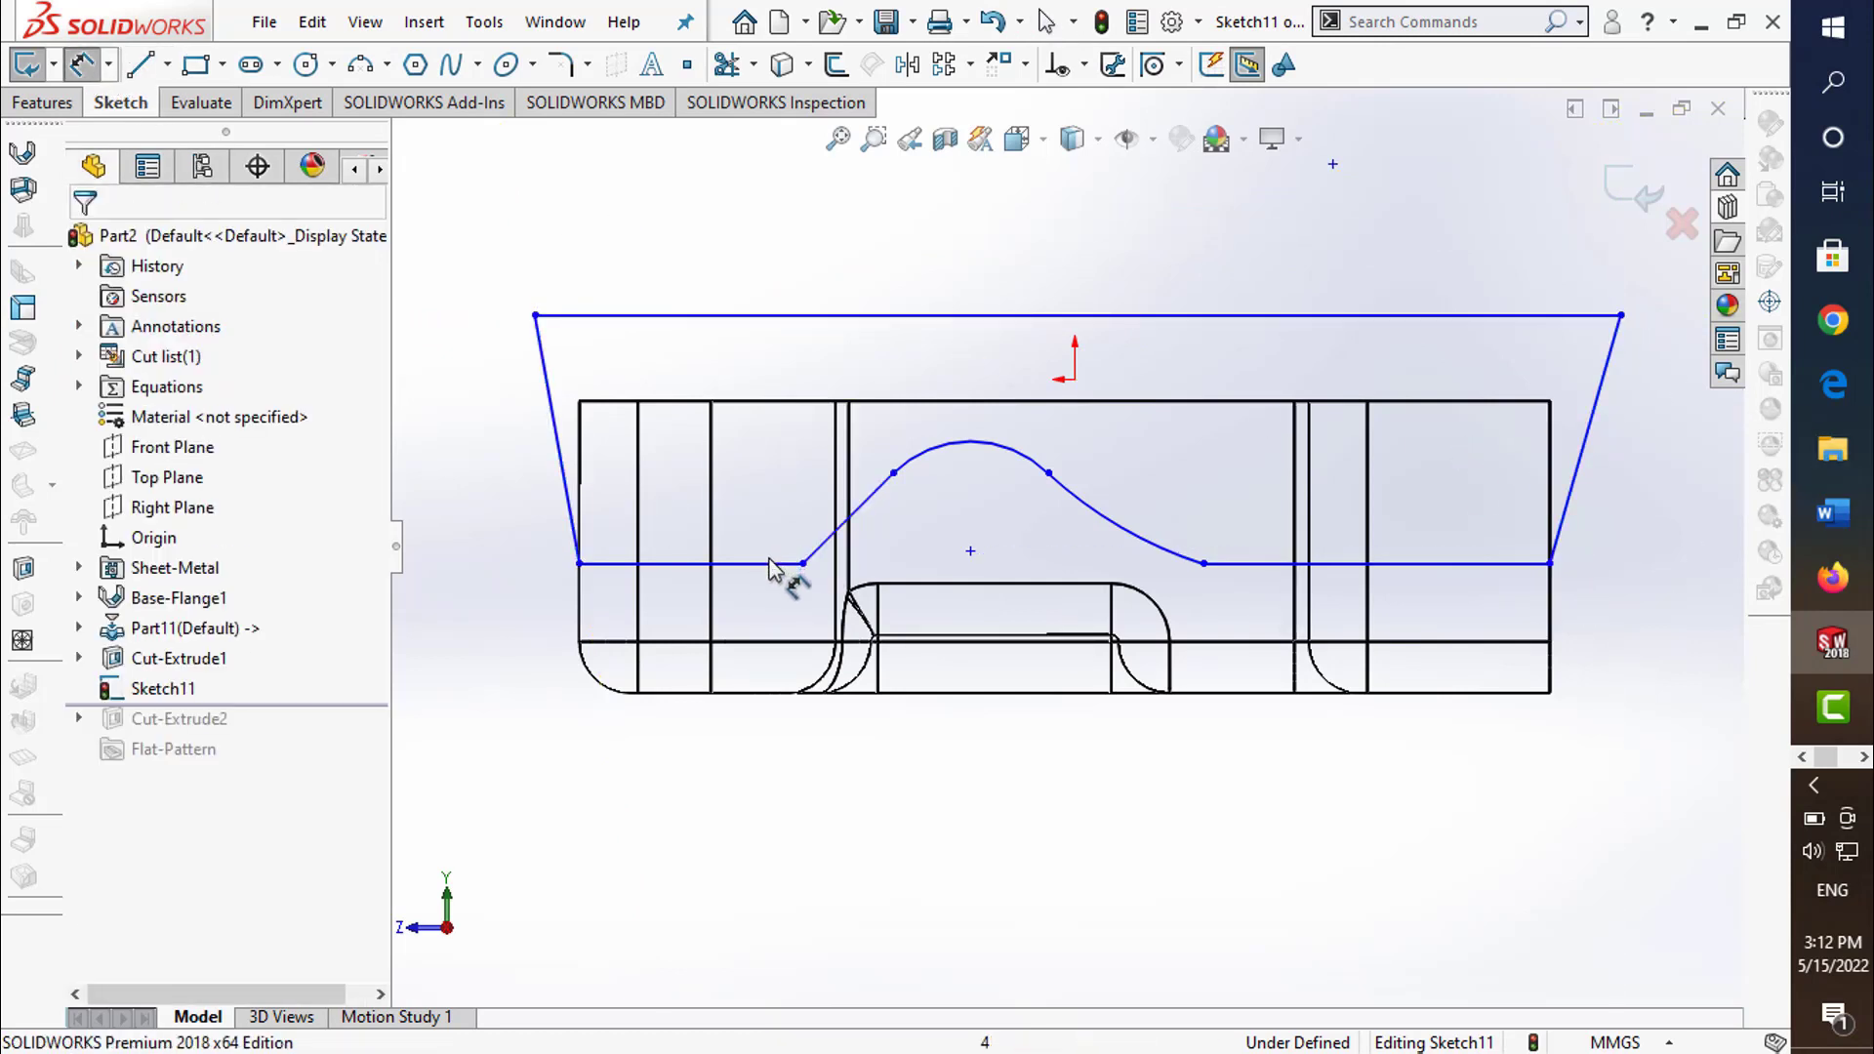
- Dimension the left flat 15 mm above the tray bottom and make both flat lines collinear
click(770, 564)
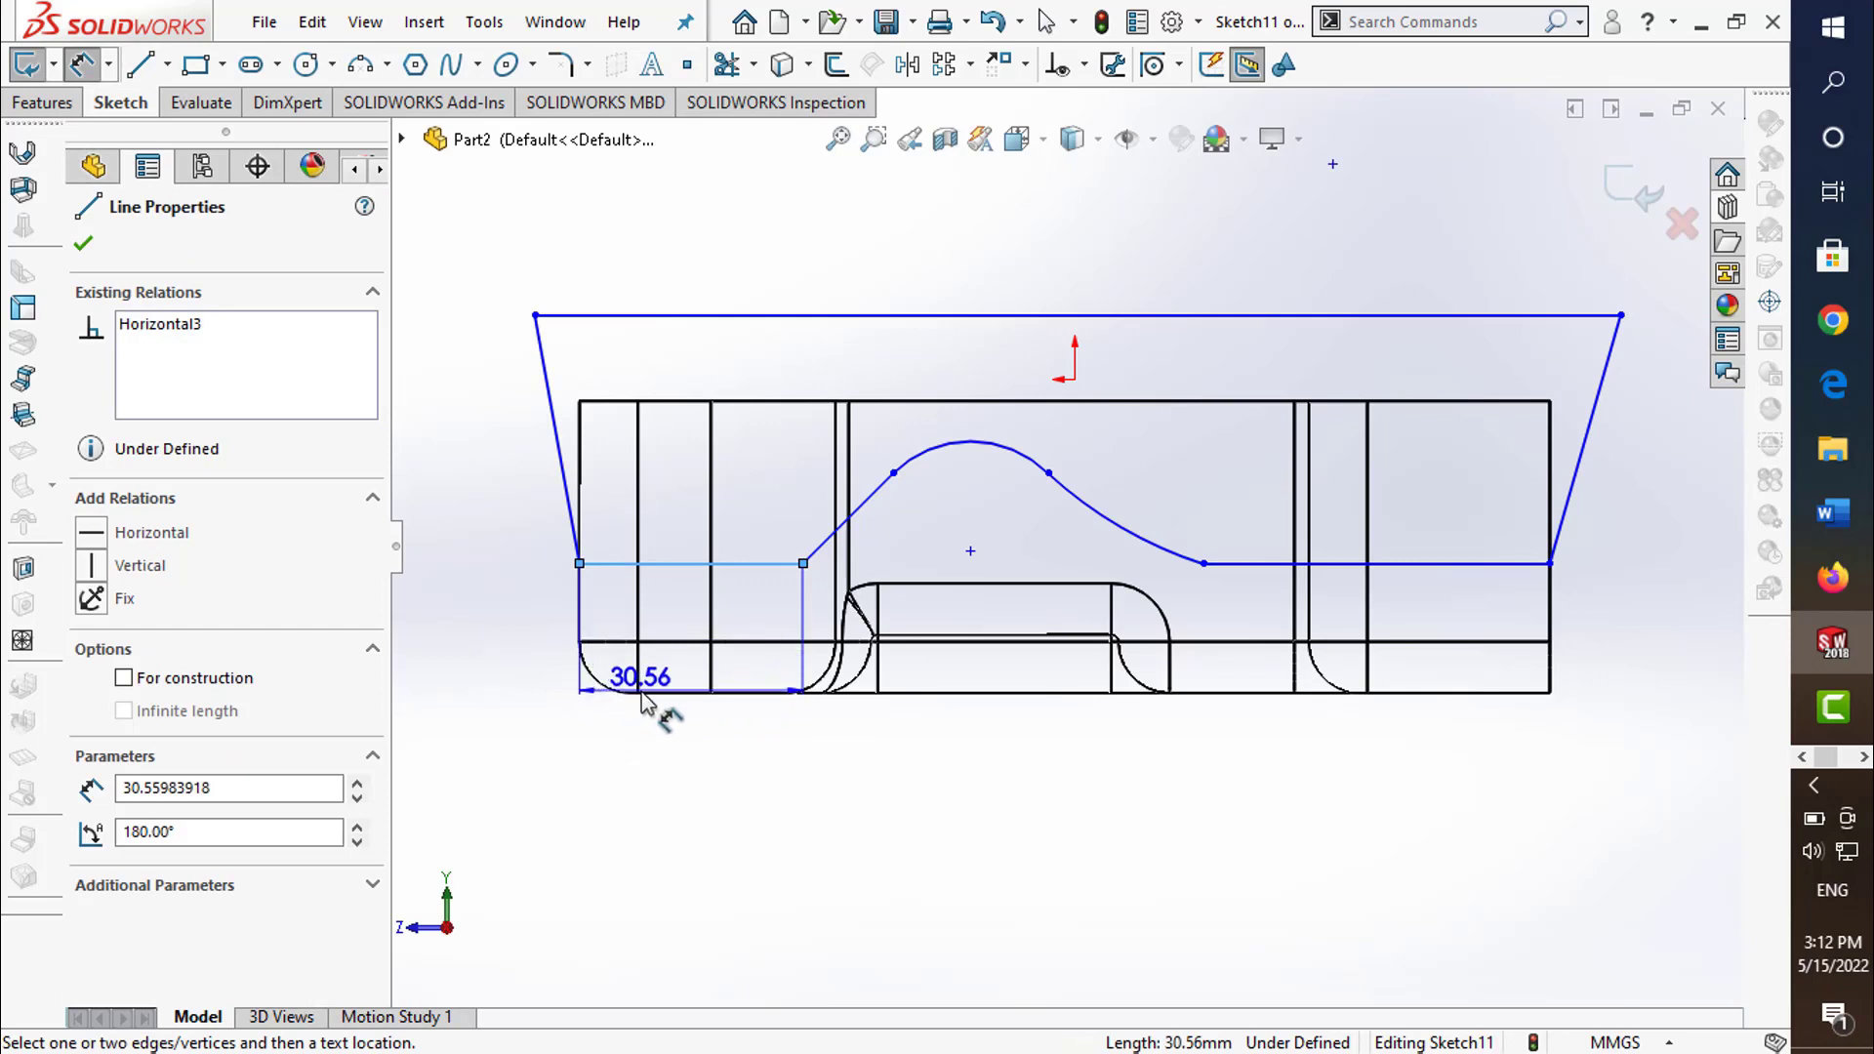
click(859, 690)
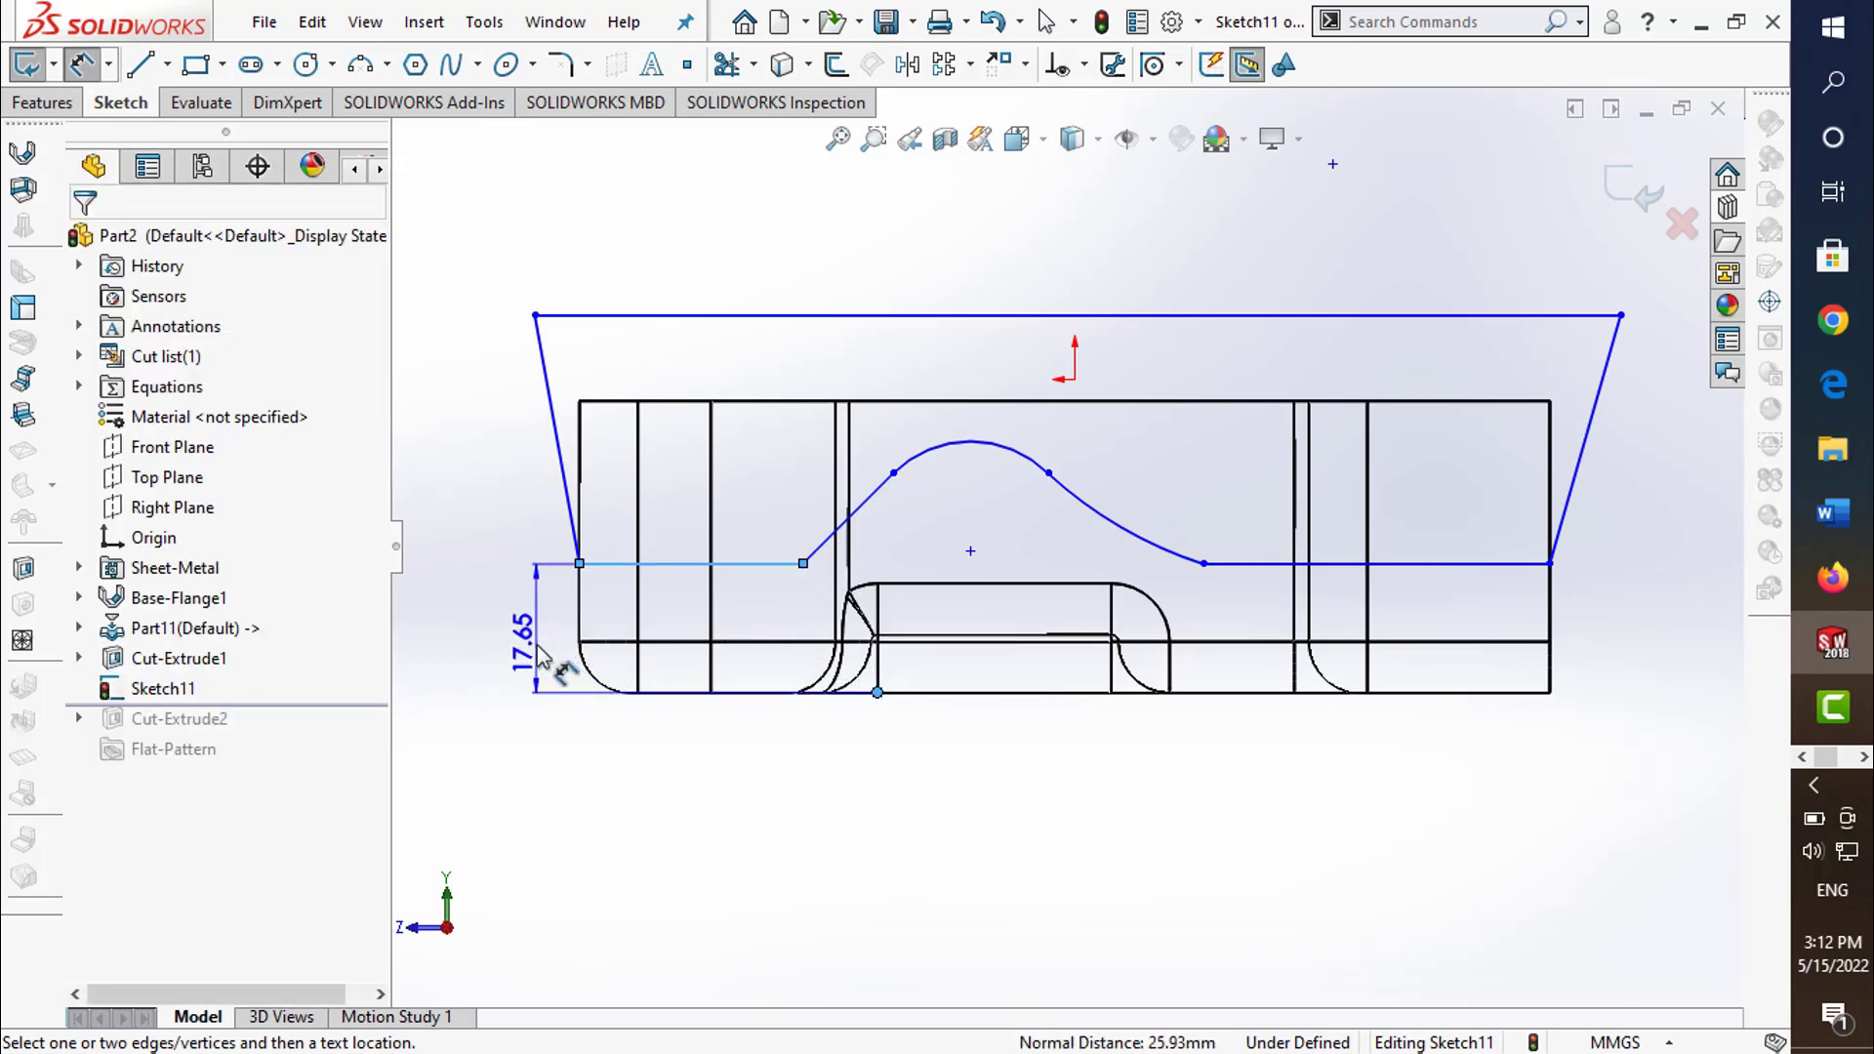
click(535, 652)
text(15)
key(Return)
key(Escape)
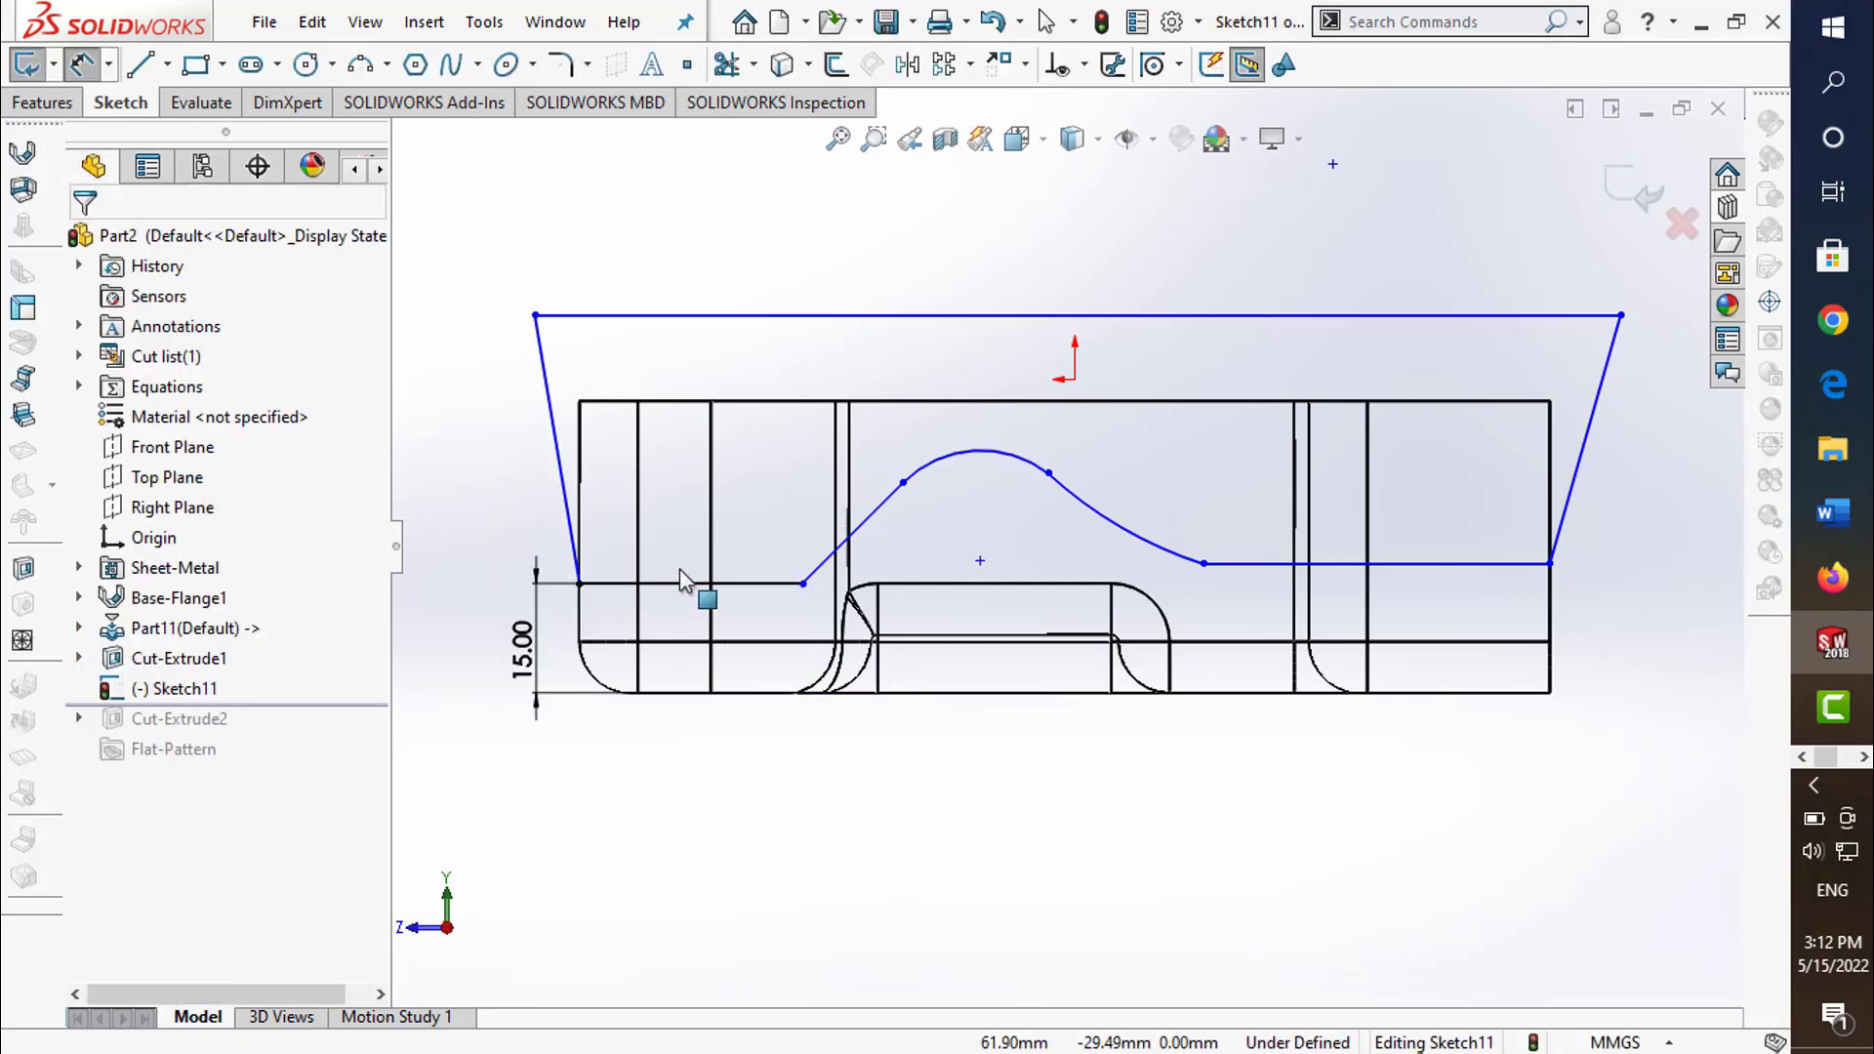
click(703, 585)
ctrl+click(1376, 566)
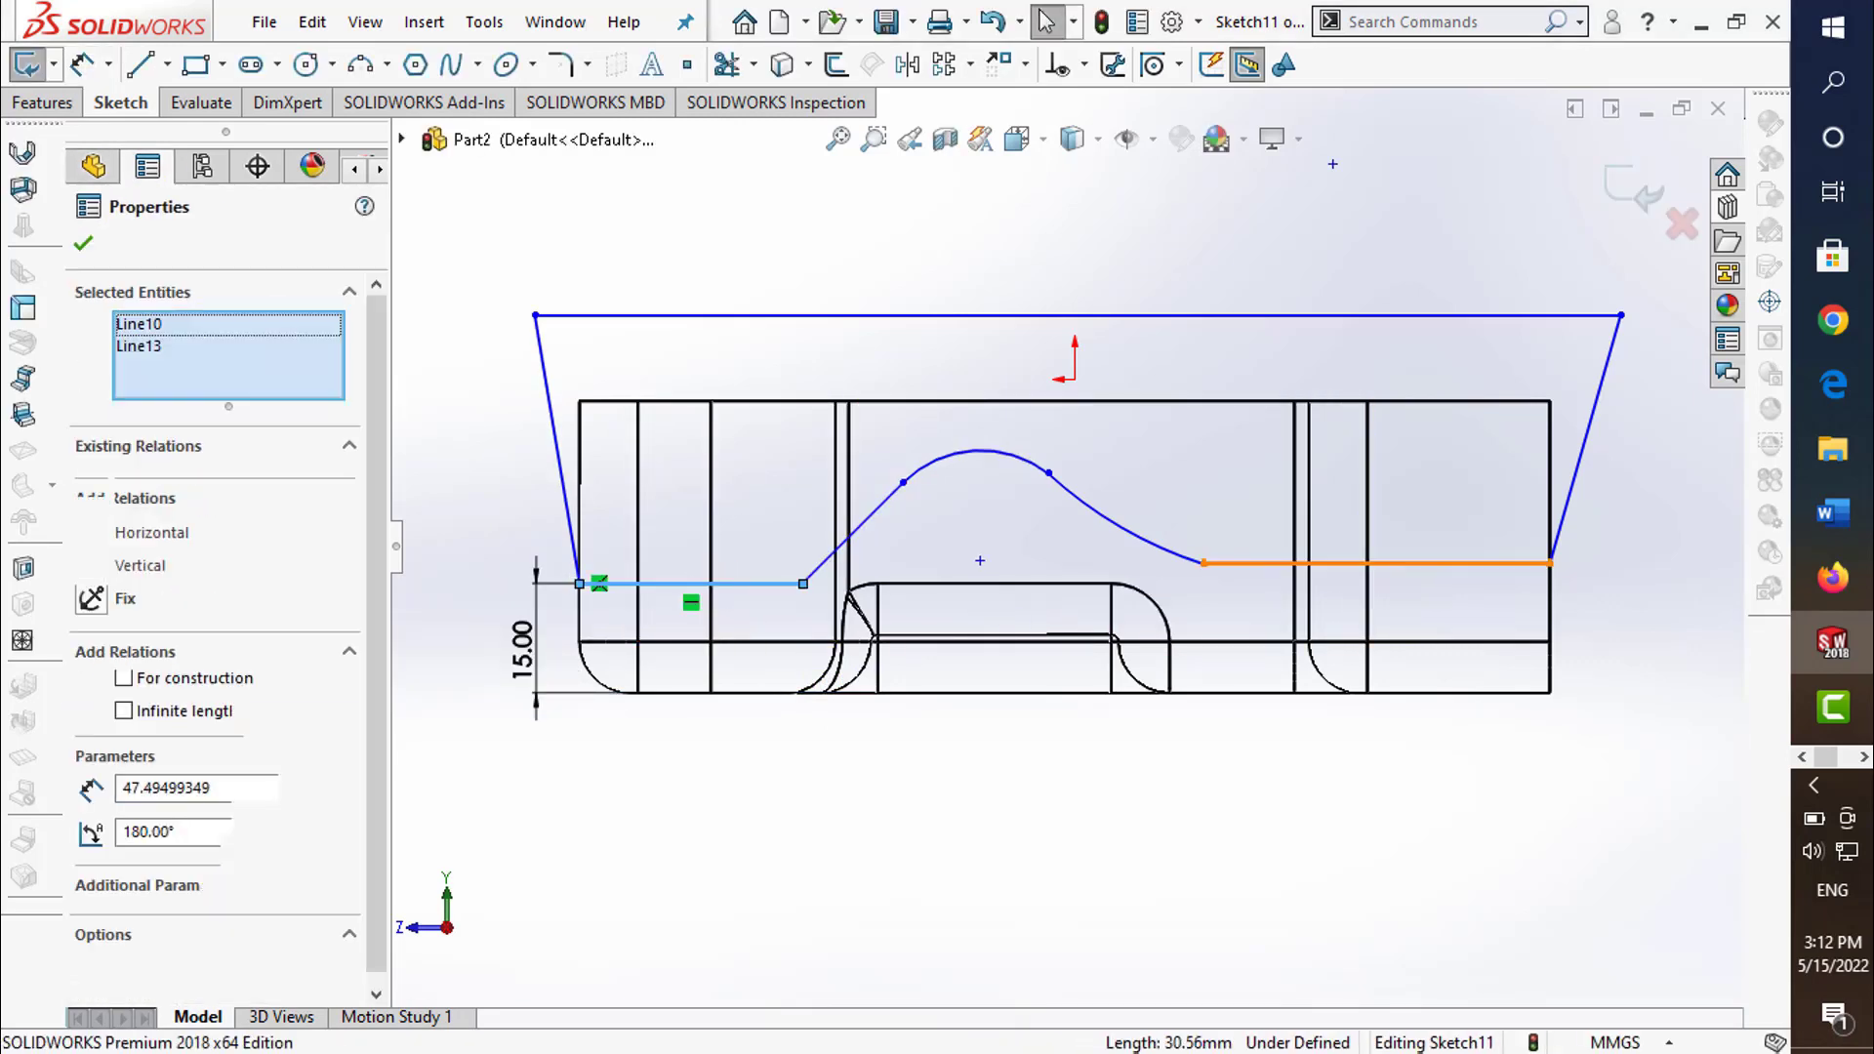
click(146, 741)
key(Escape)
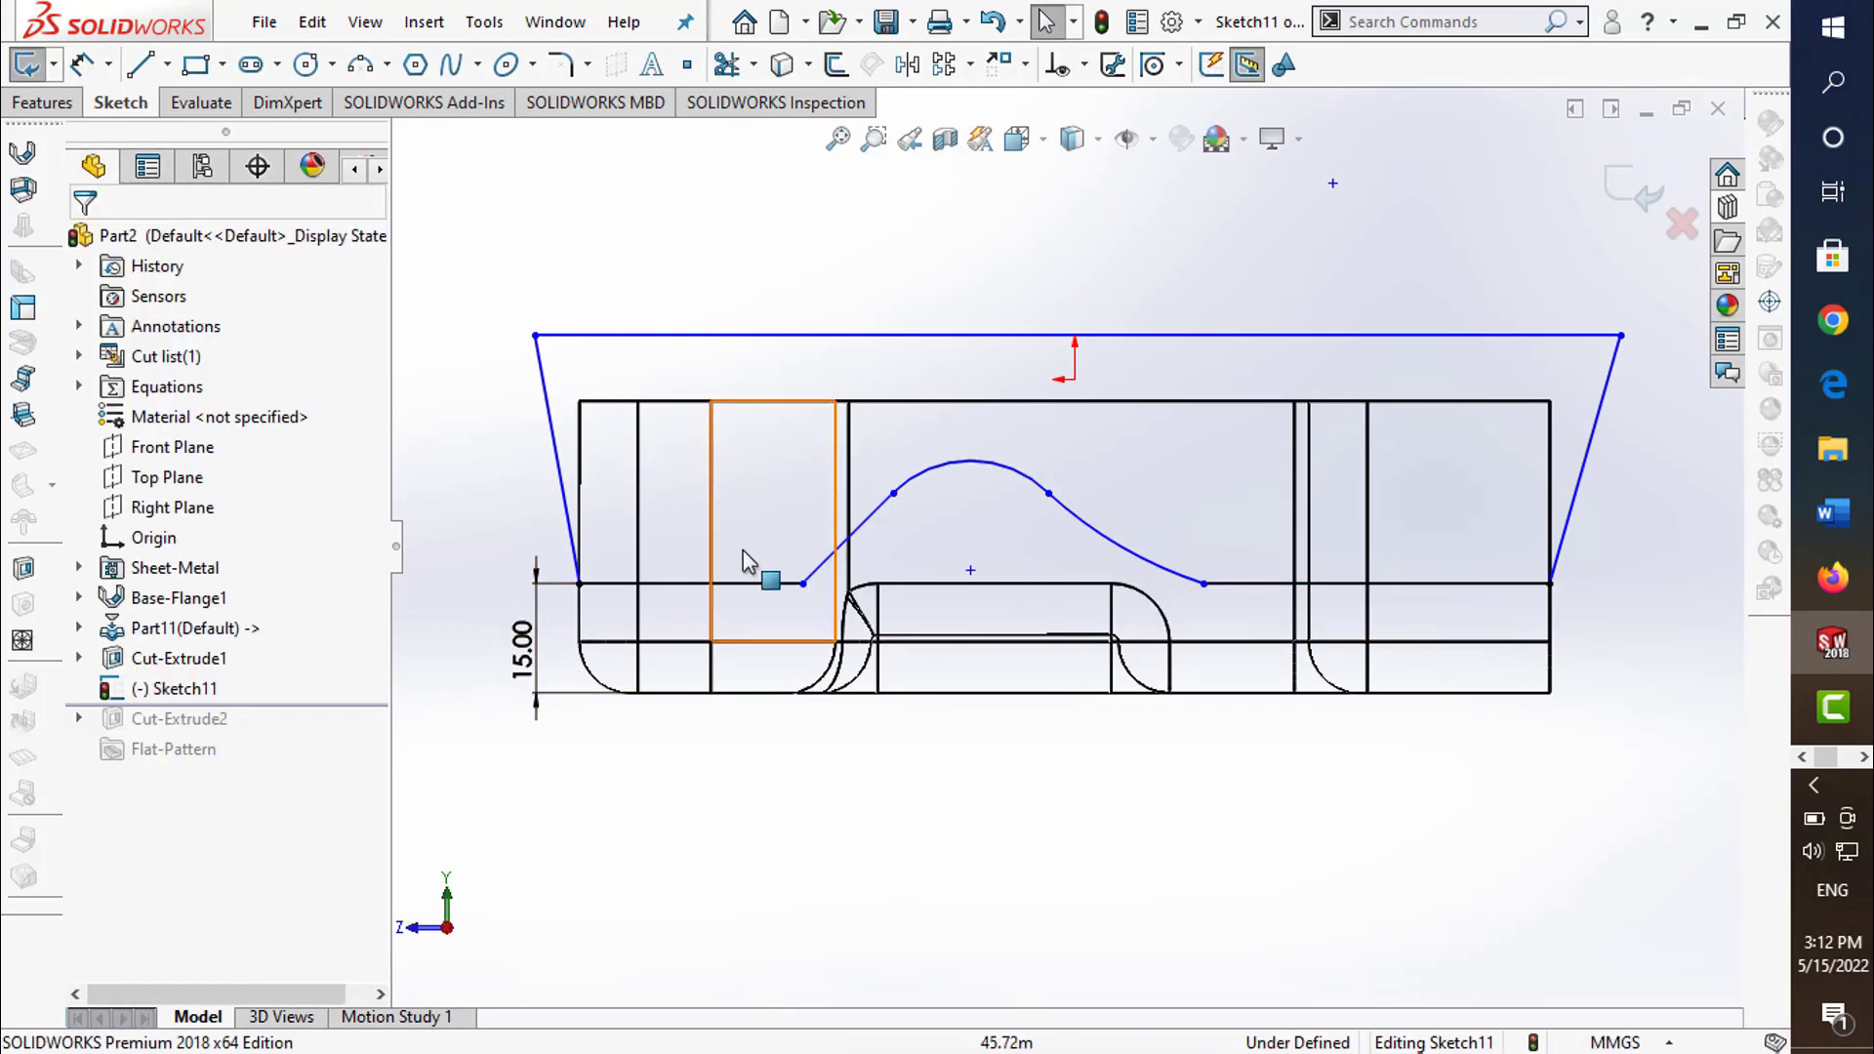
- Dimension the left flat line 25 mm and the right flat line 40 mm long
click(82, 66)
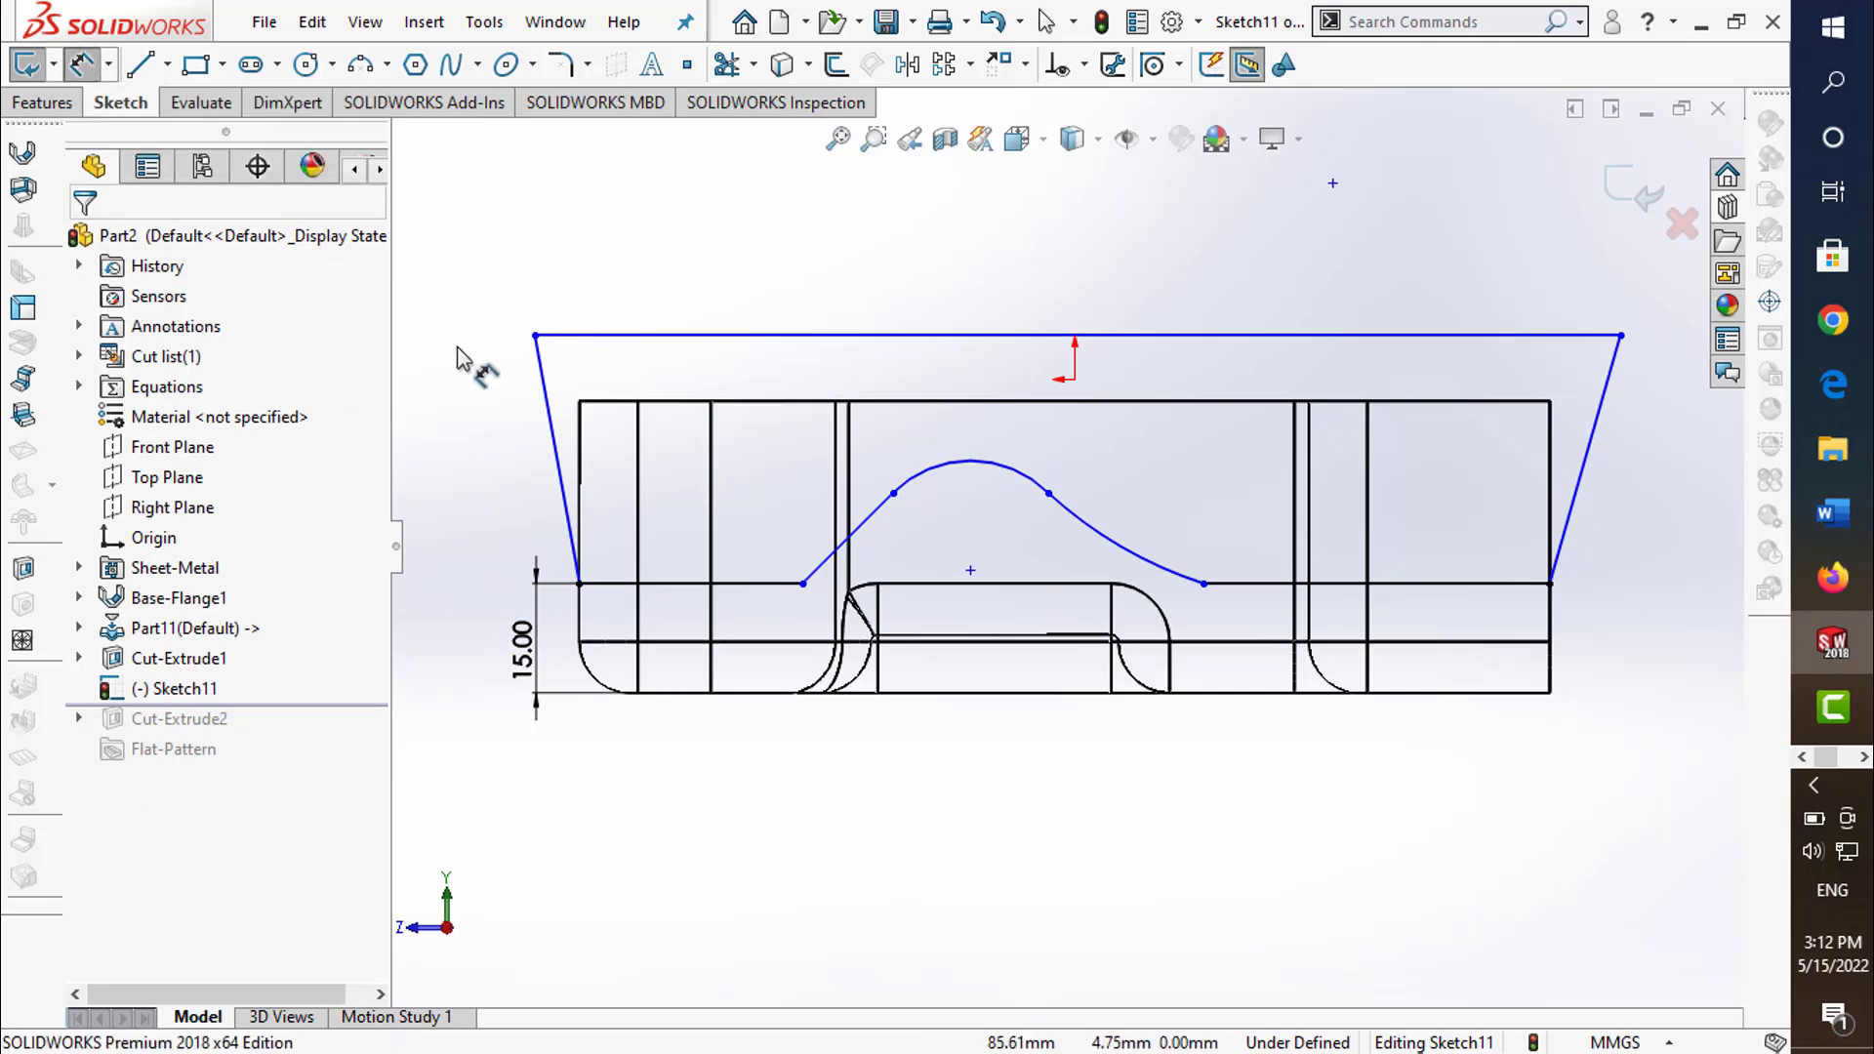
click(760, 586)
click(752, 498)
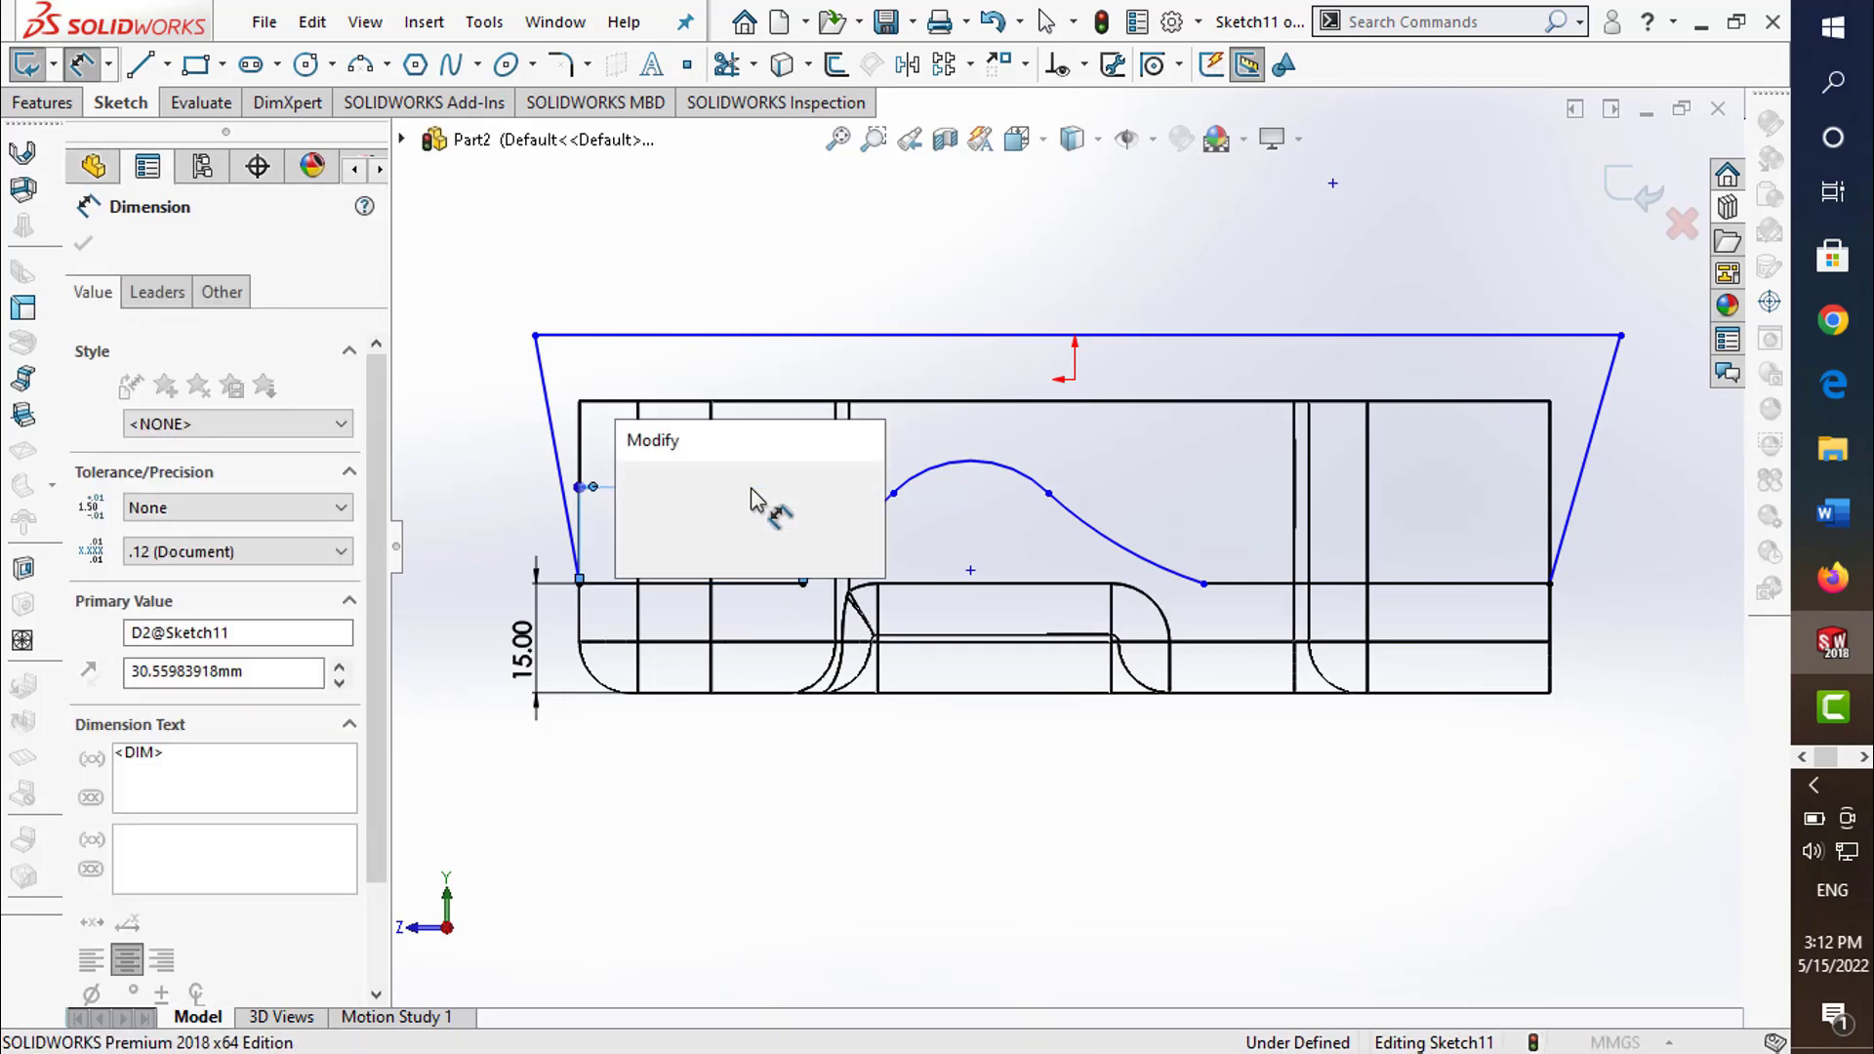
text(25)
key(Return)
click(1493, 584)
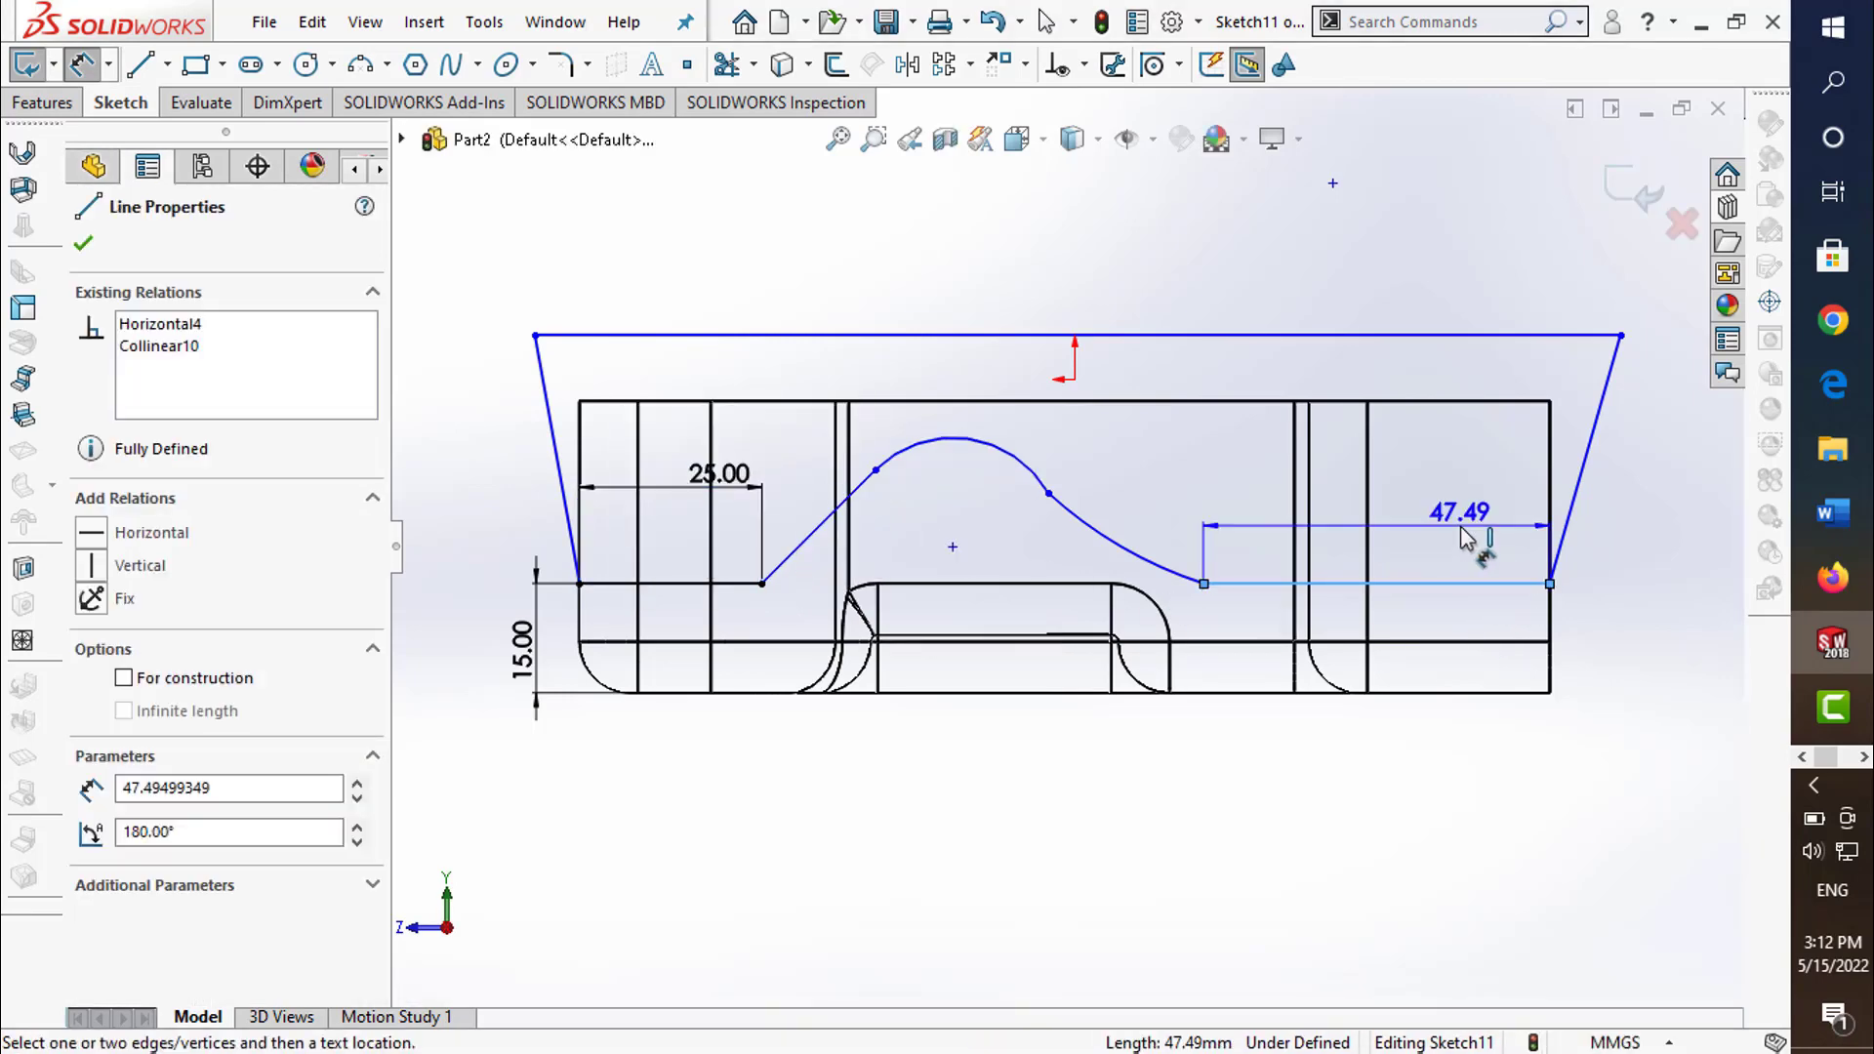
click(1464, 537)
text(40)
key(Return)
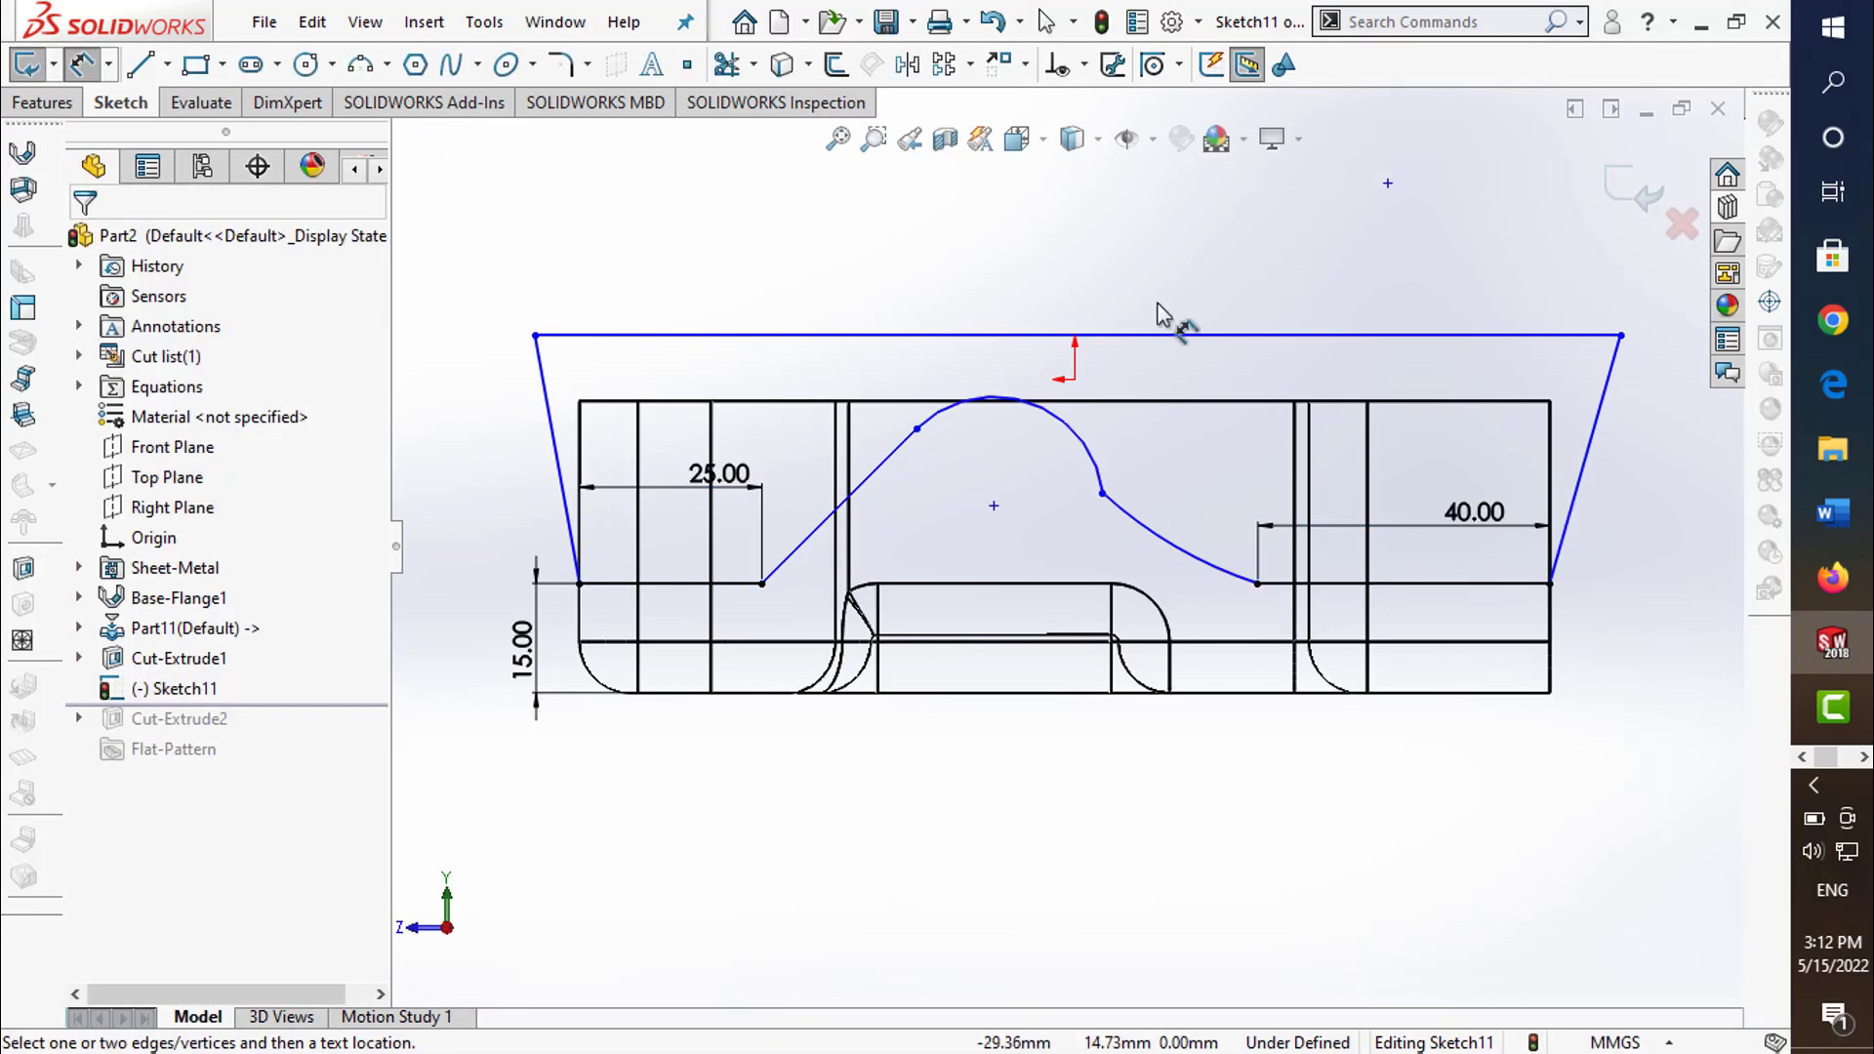
- Dimension the sloped line's vertical height and set its angle to the left flat at 120°
click(881, 479)
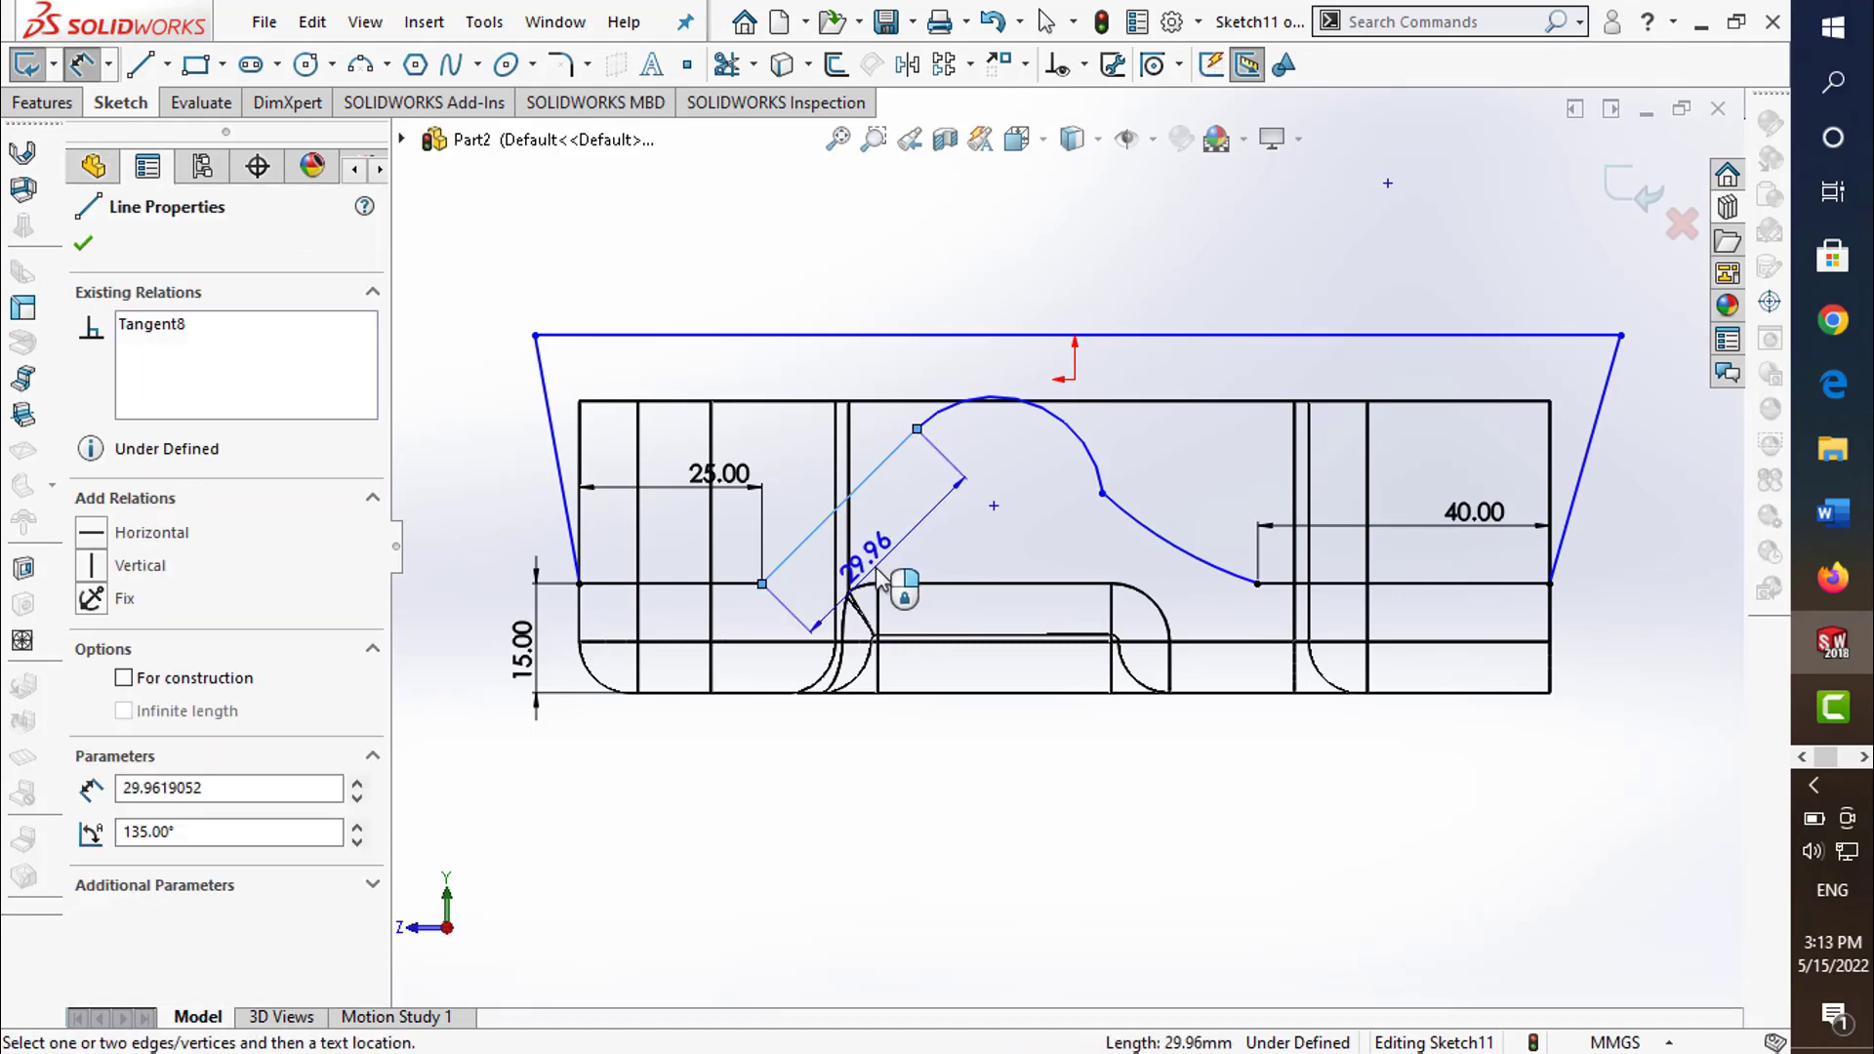
click(966, 499)
key(Return)
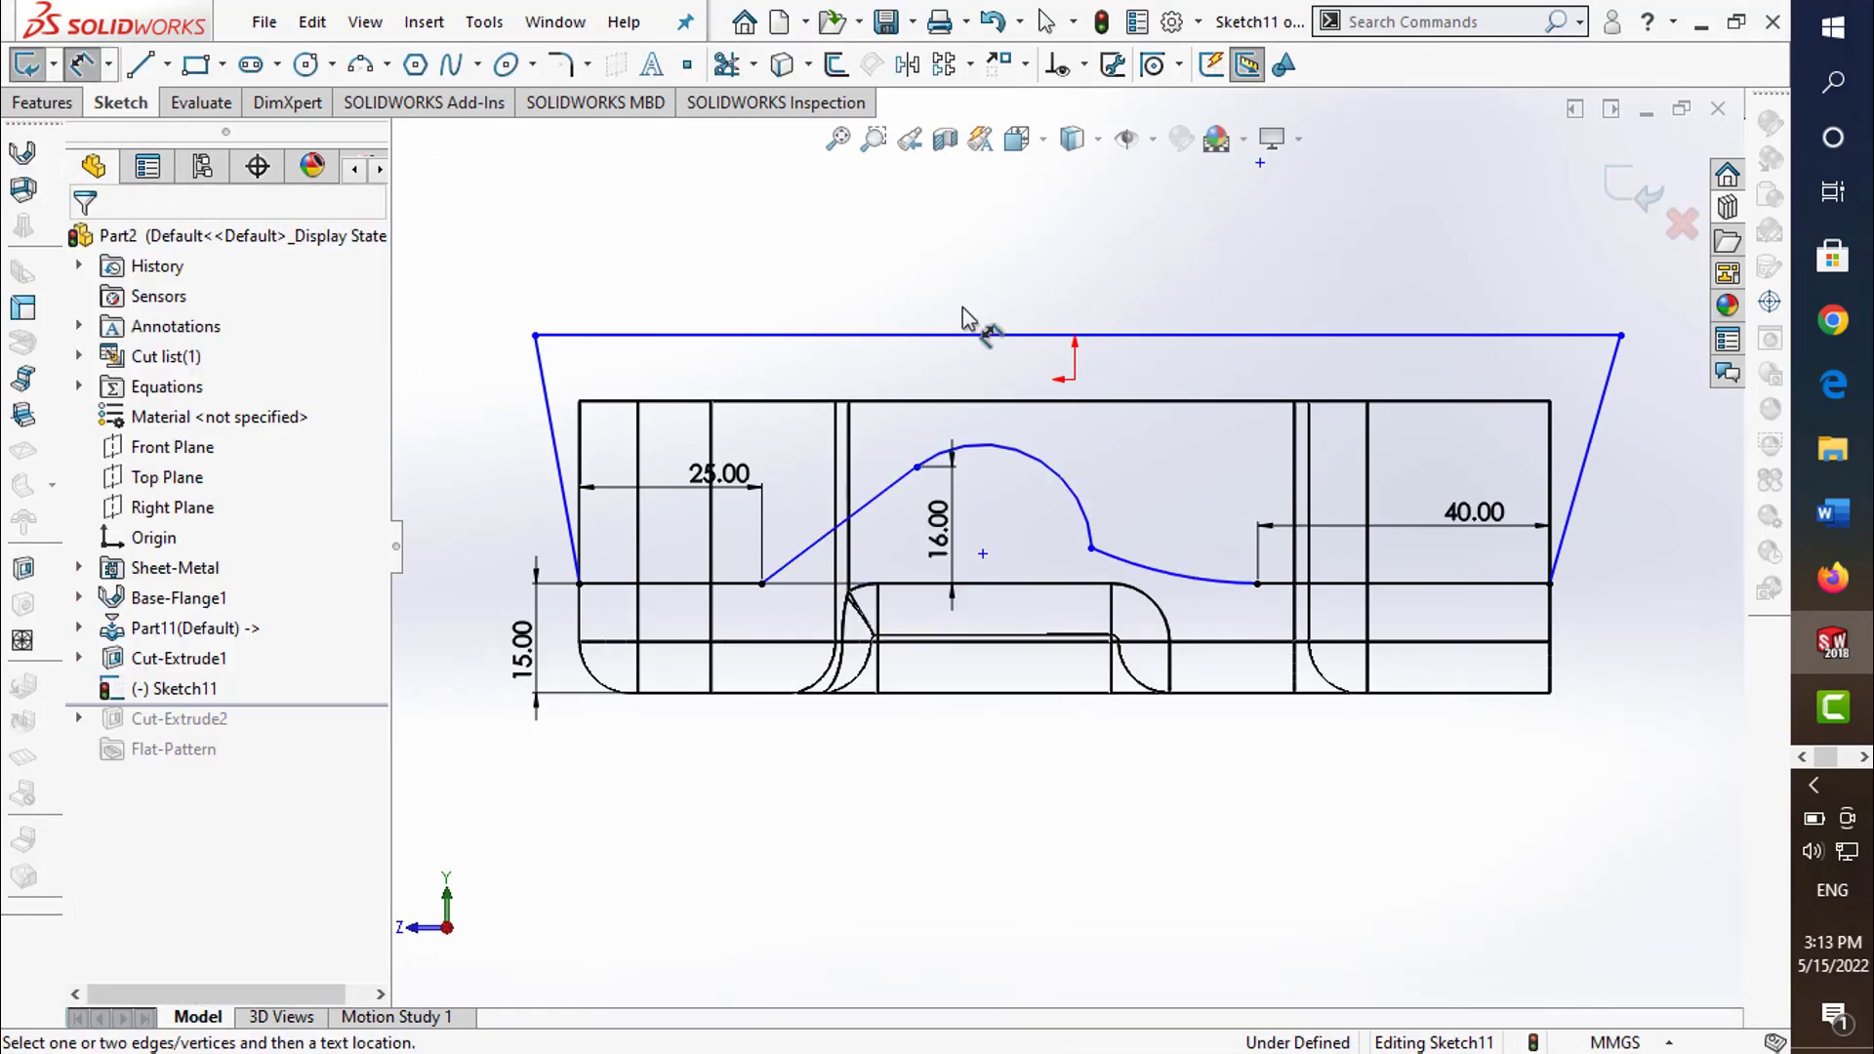
click(825, 546)
click(755, 584)
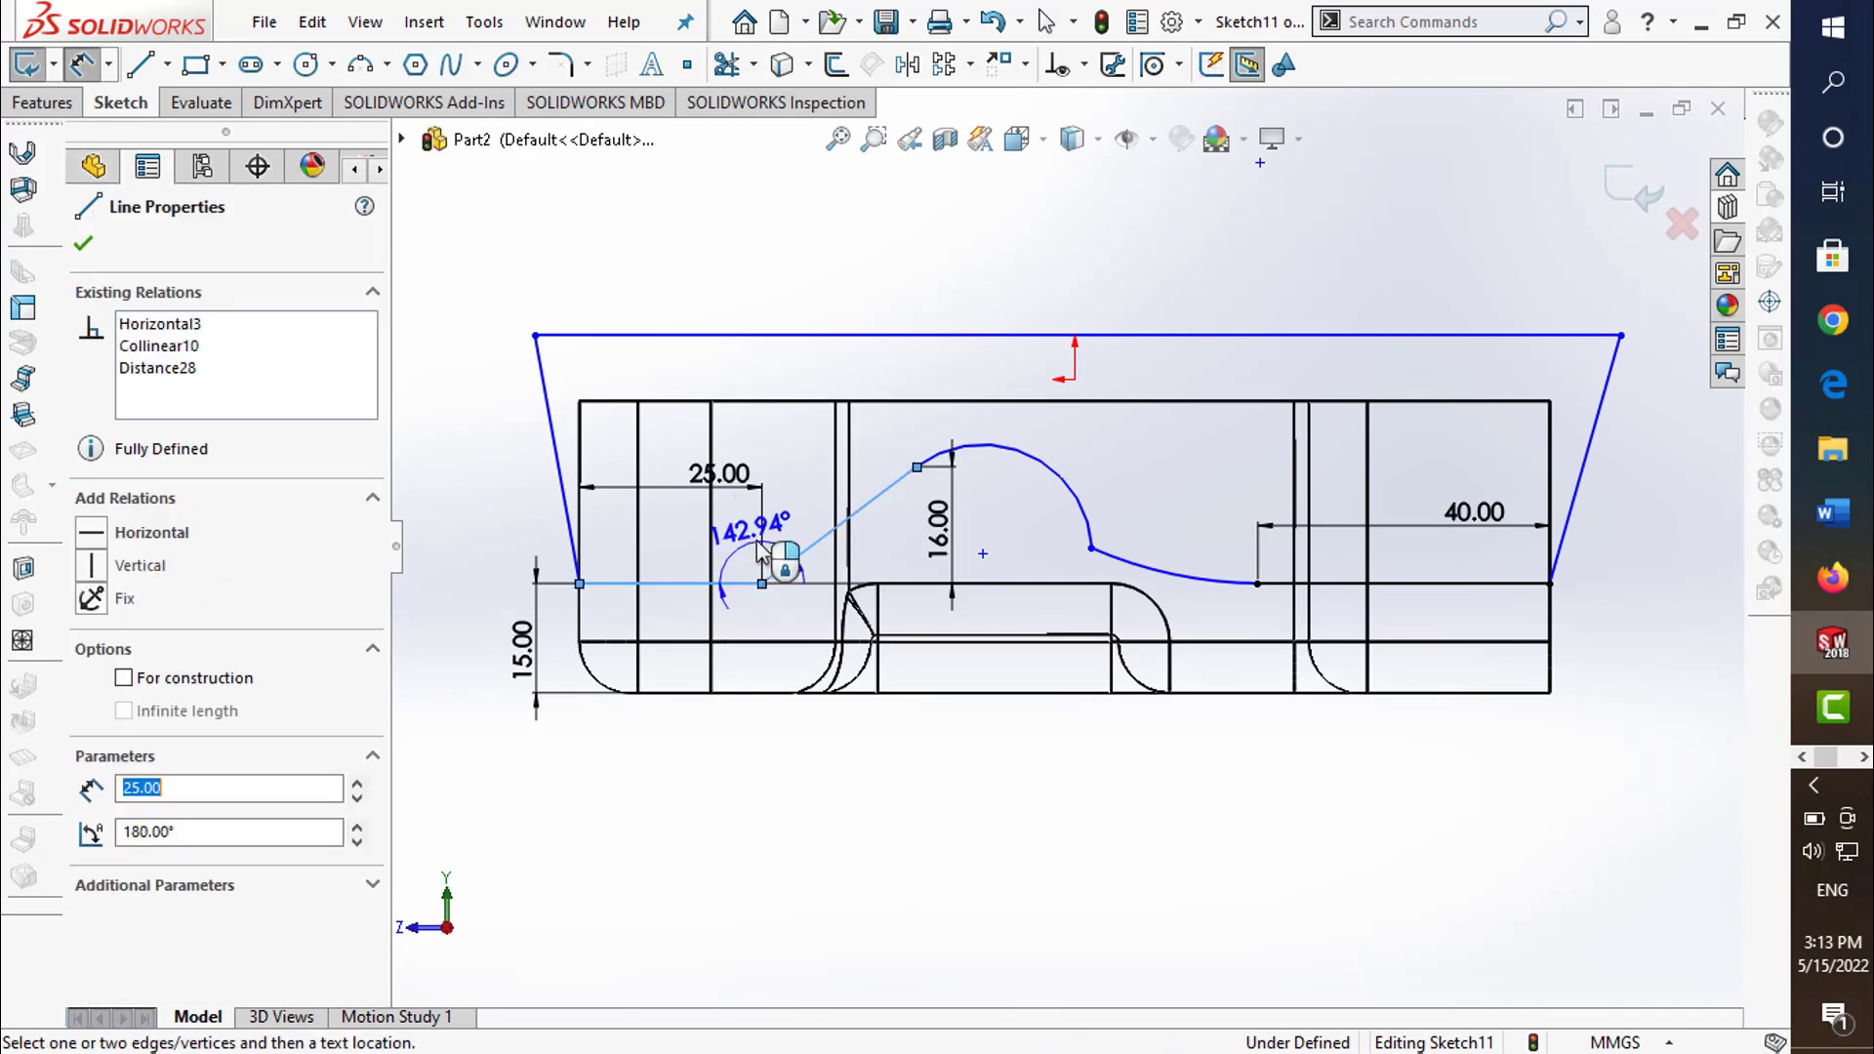
click(750, 548)
text(120)
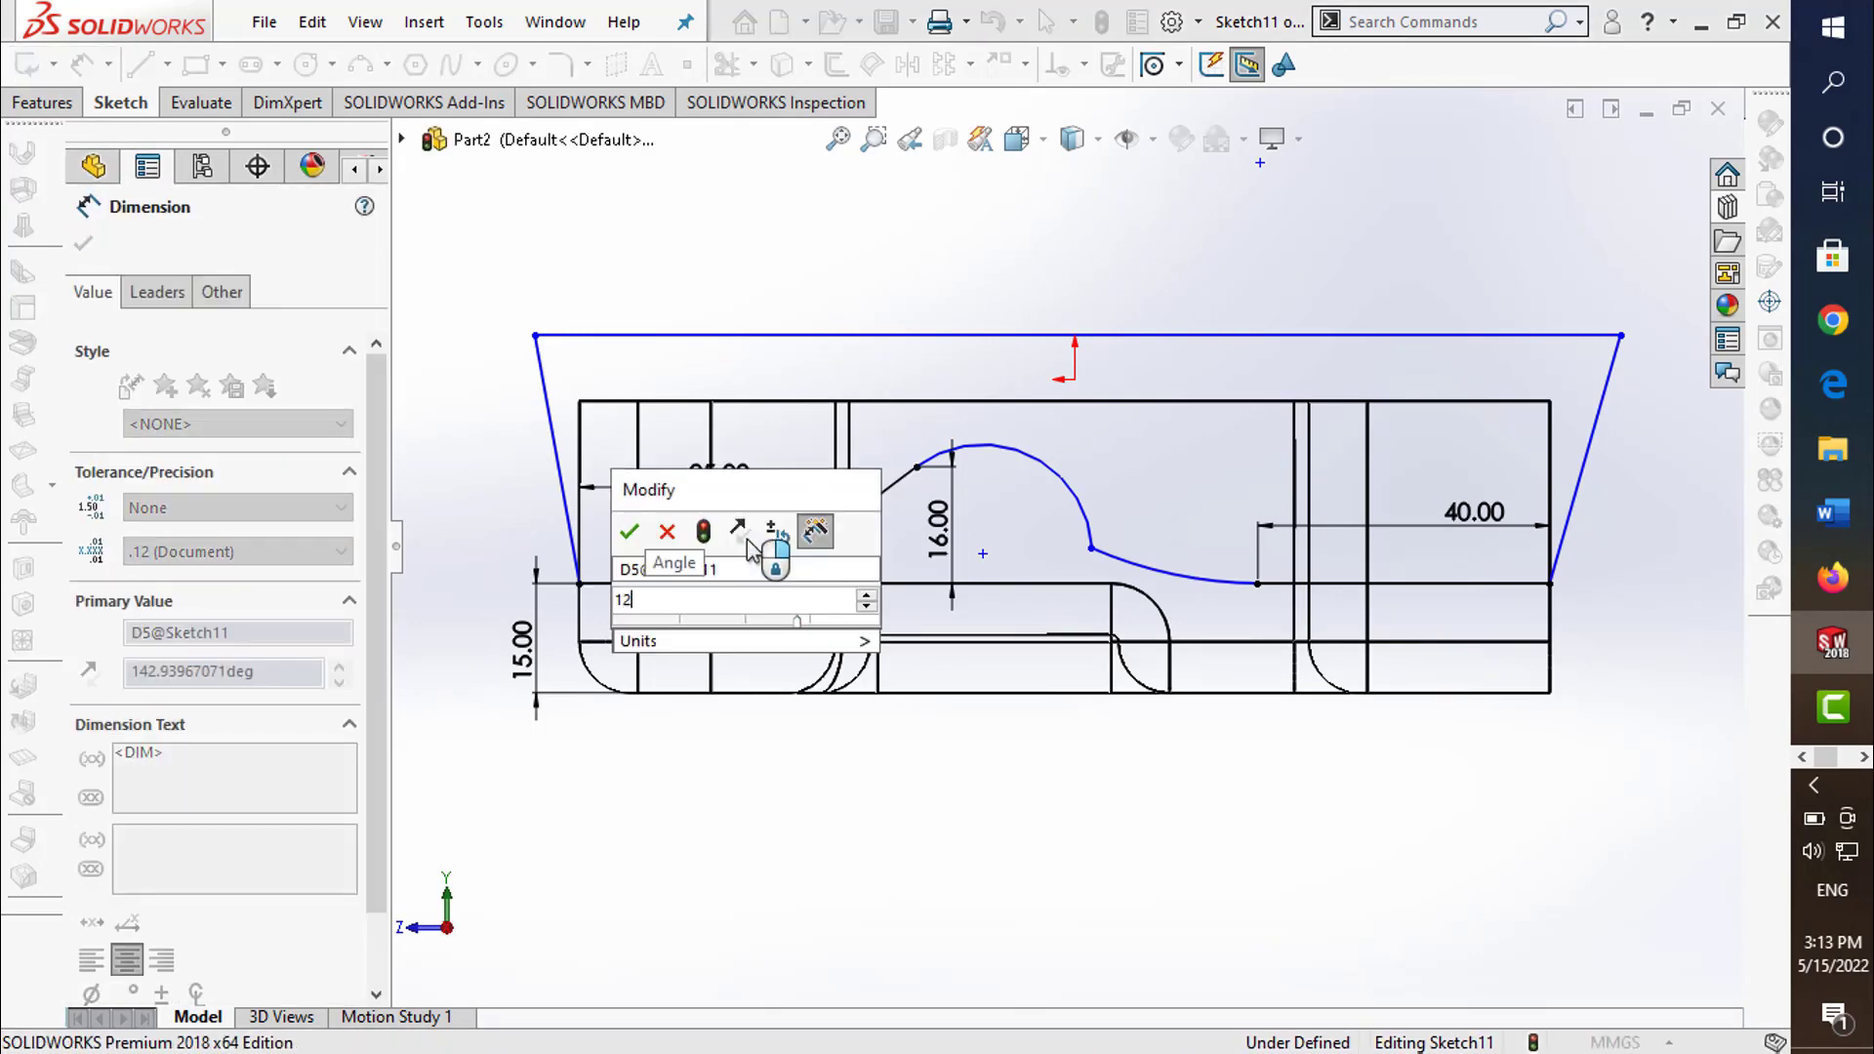
key(Return)
key(Escape)
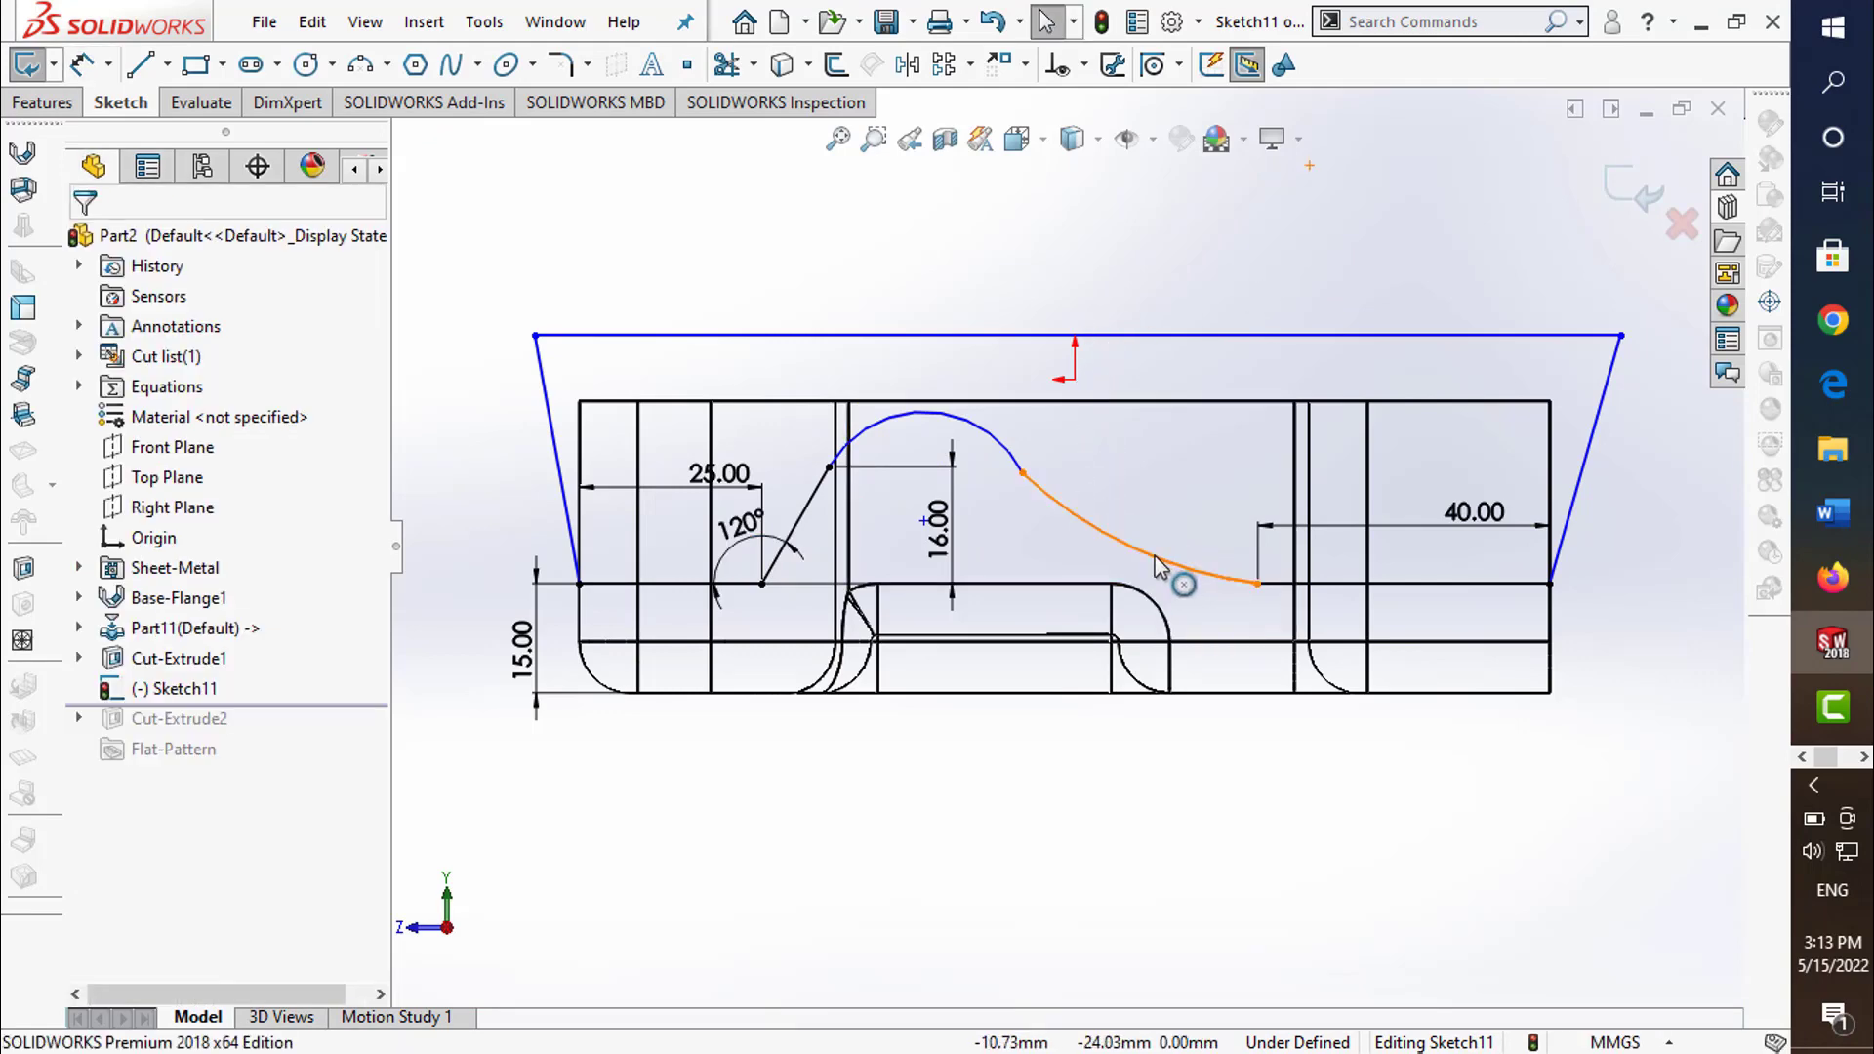
- Make the lower arc tangent to the right flat line and to the upper arc
click(1162, 565)
ctrl+click(1298, 585)
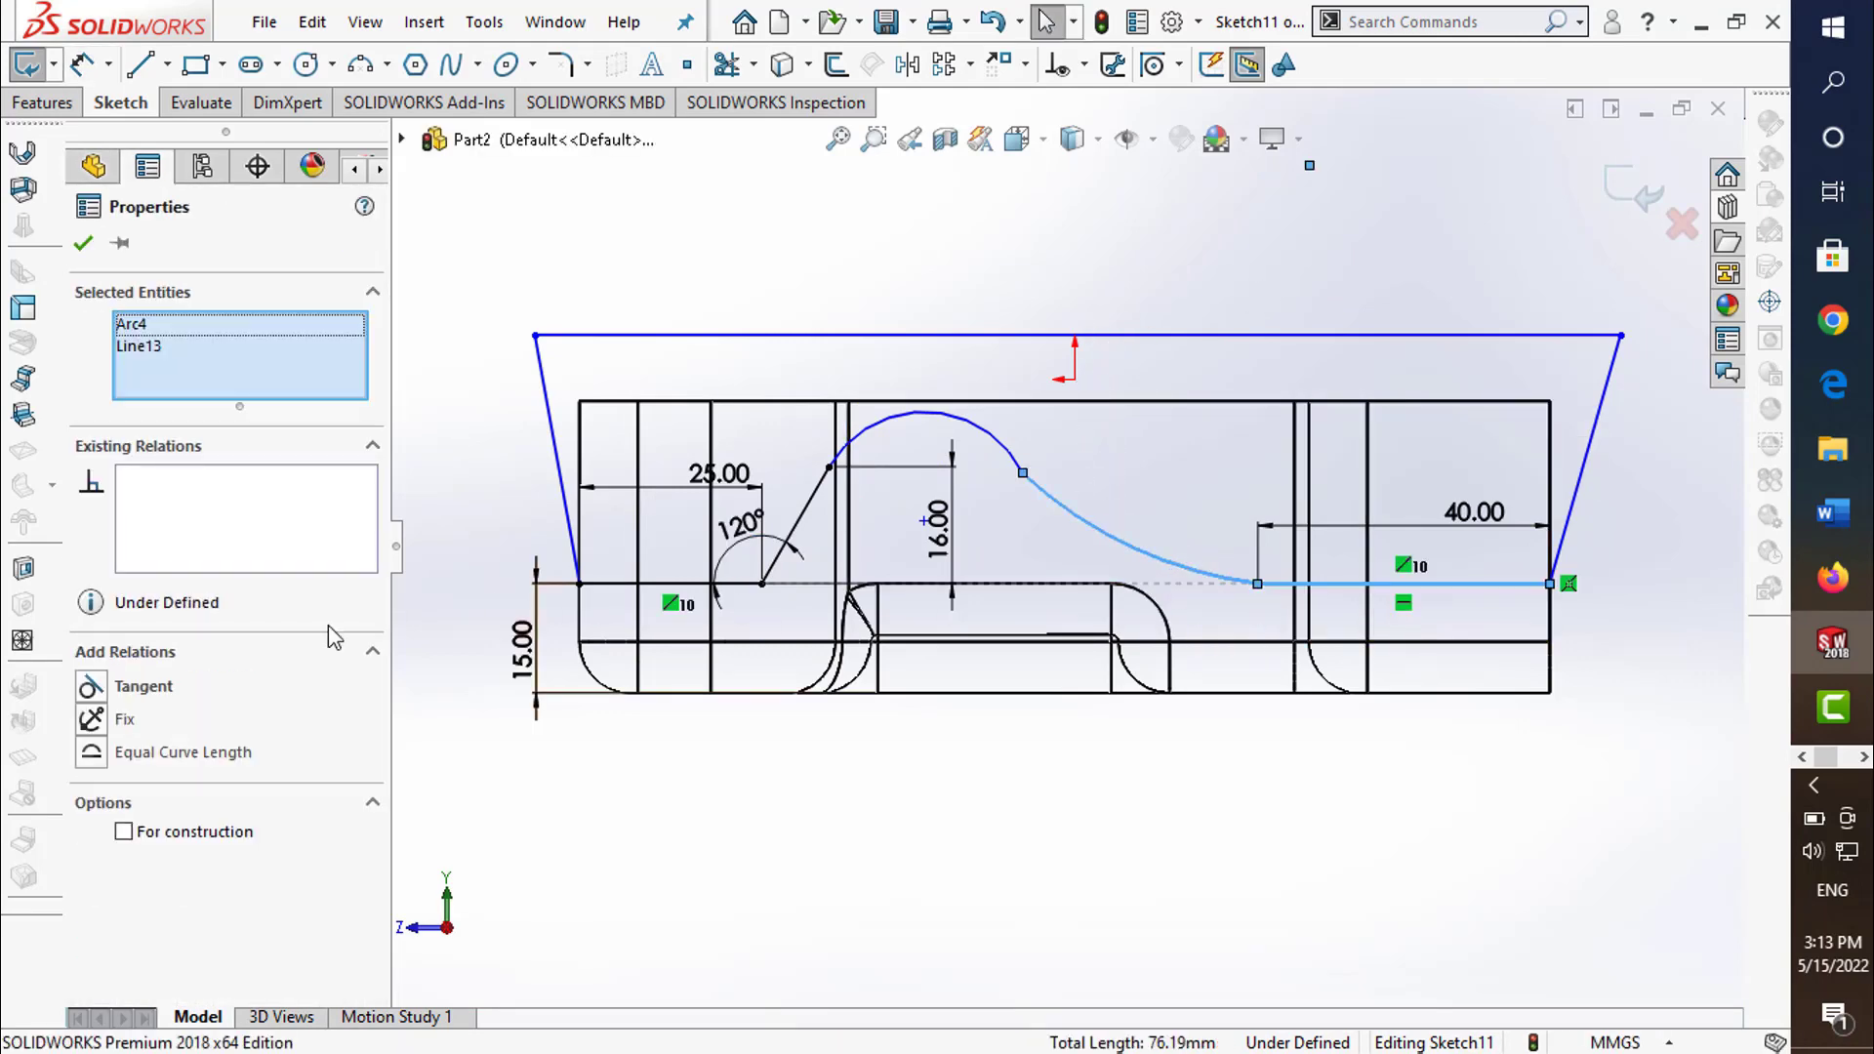
click(88, 688)
click(1246, 280)
click(1034, 488)
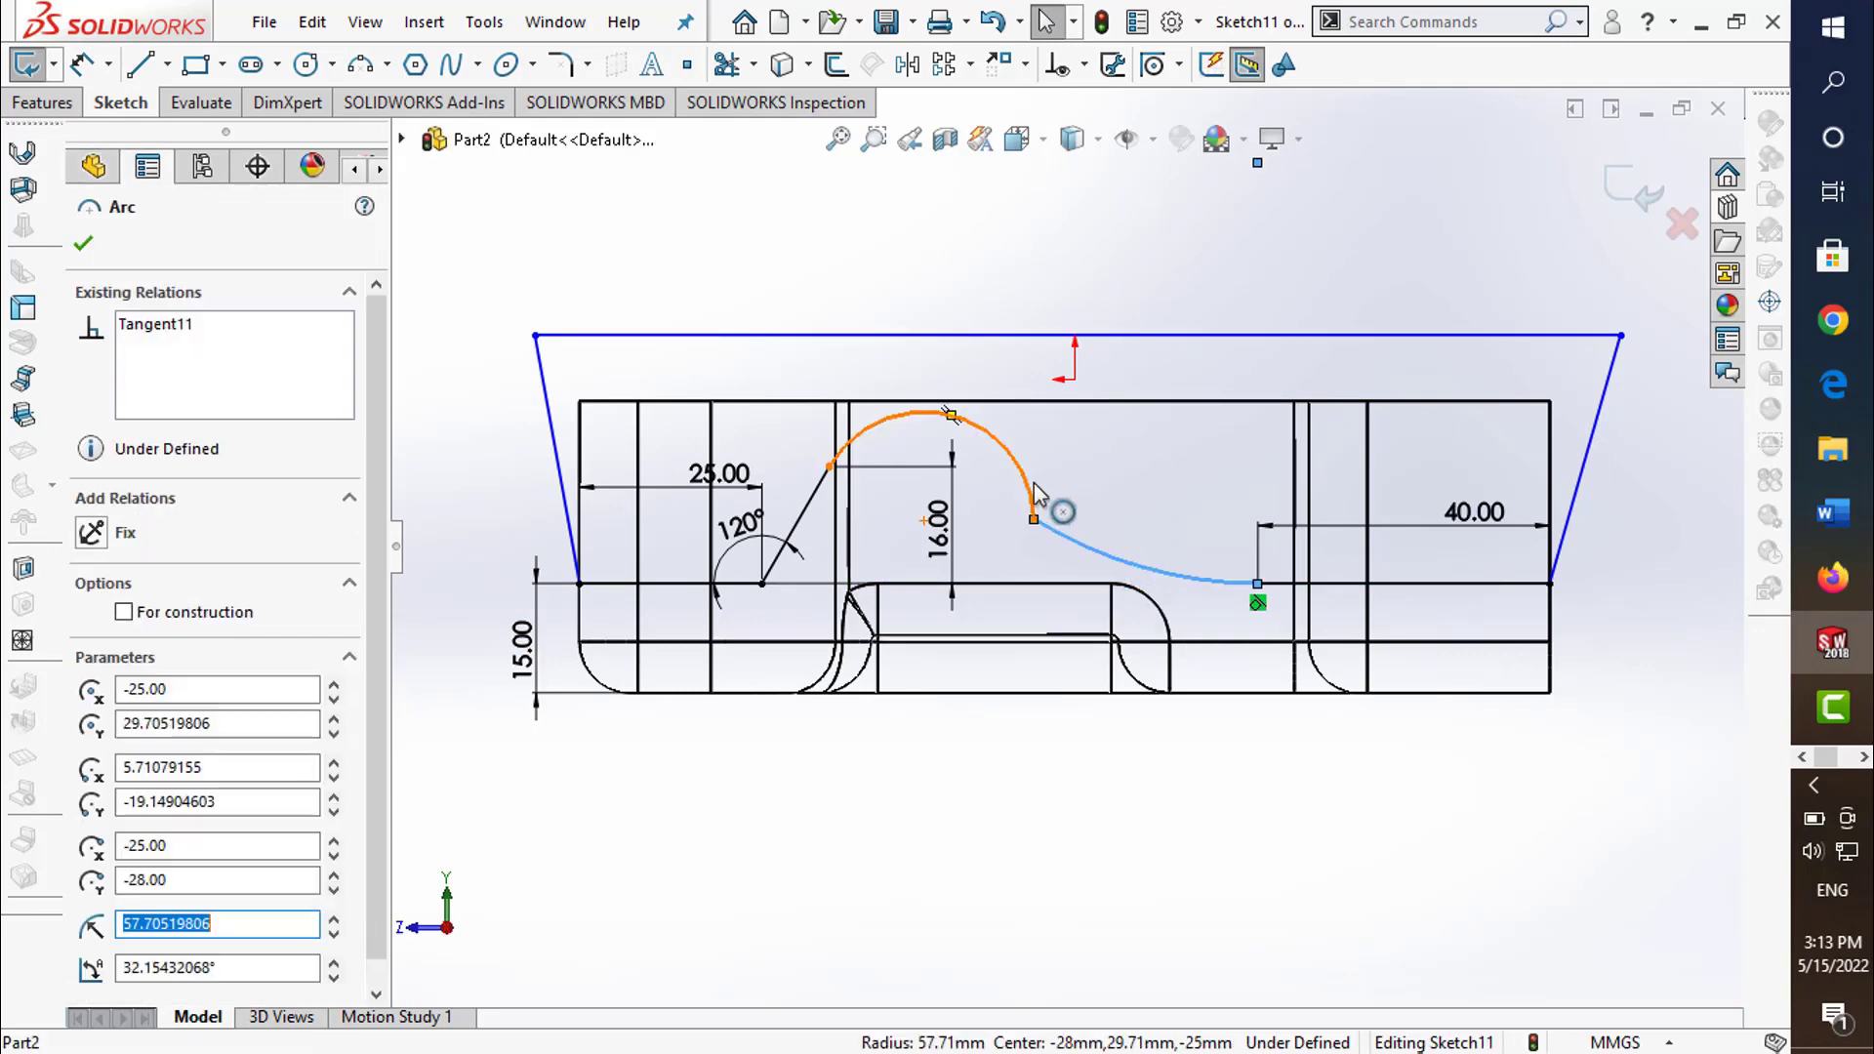
click(91, 720)
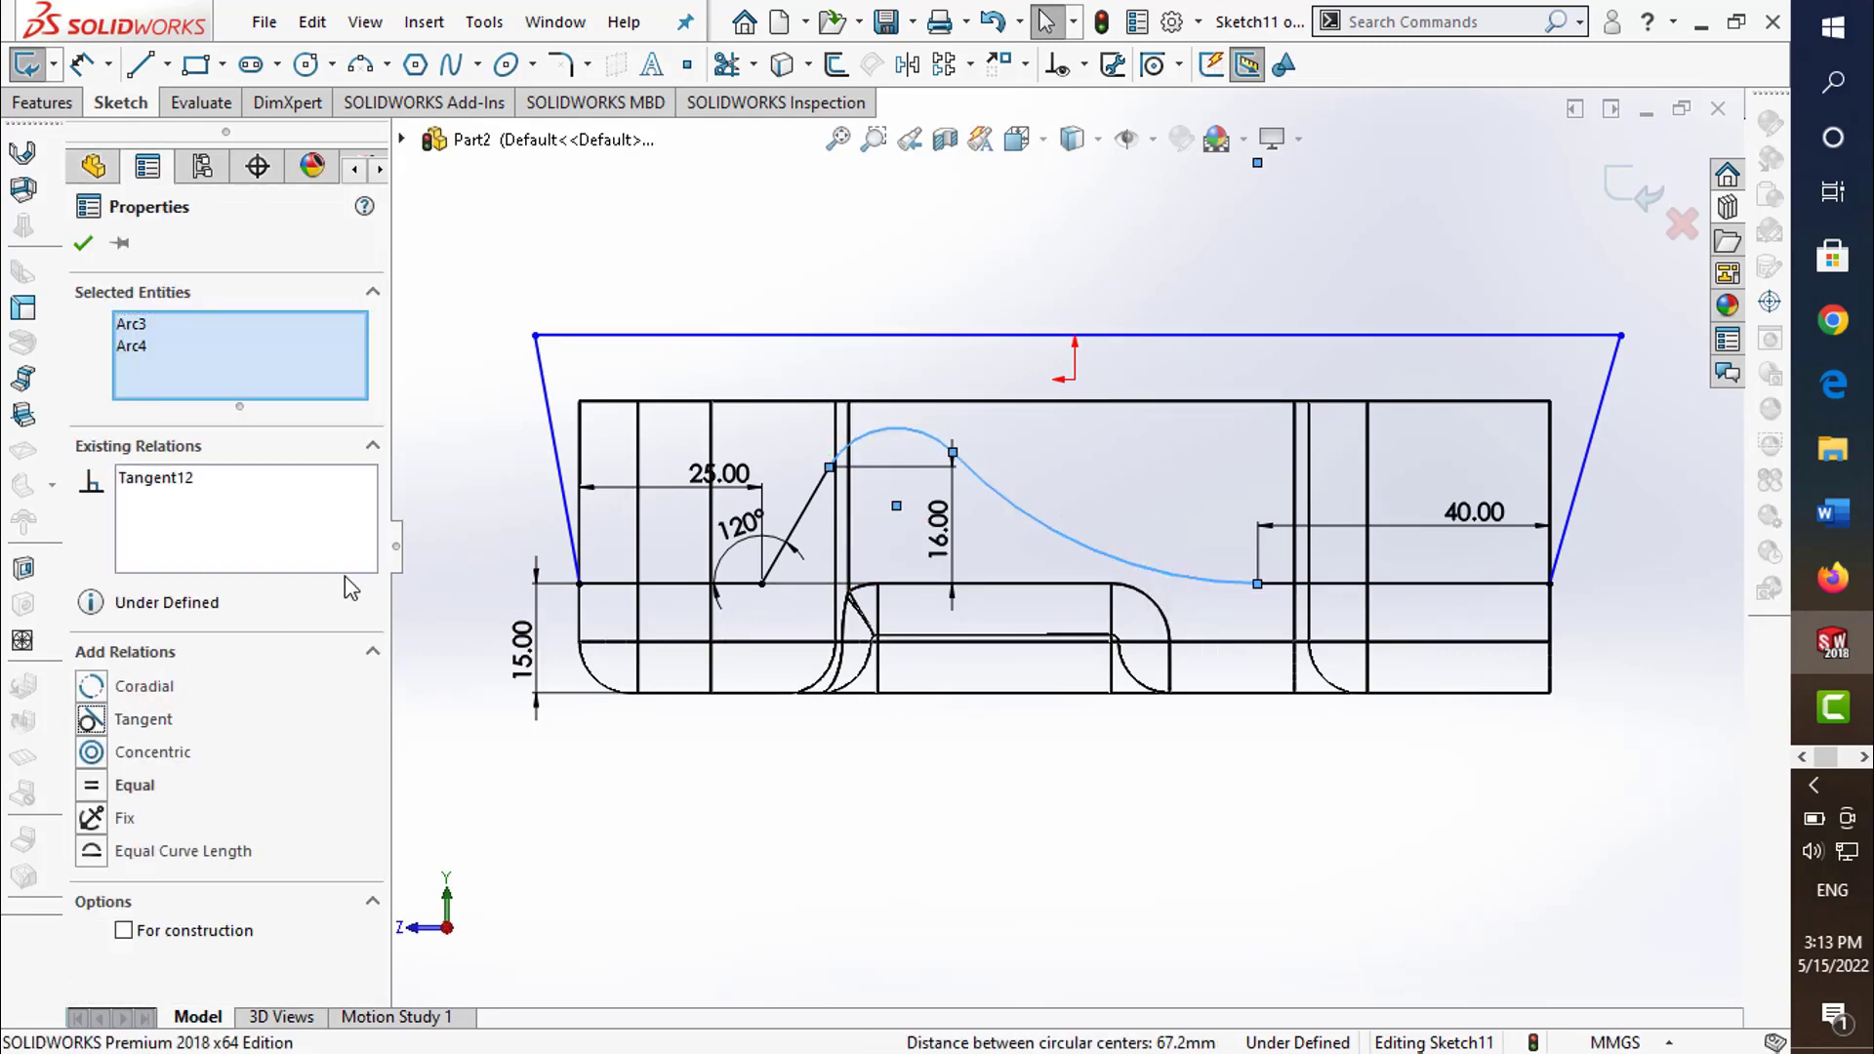
click(1222, 231)
- Give the crest arc a 15 mm radius, exit Sketch11, and orbit to a 3D view
click(82, 64)
click(939, 440)
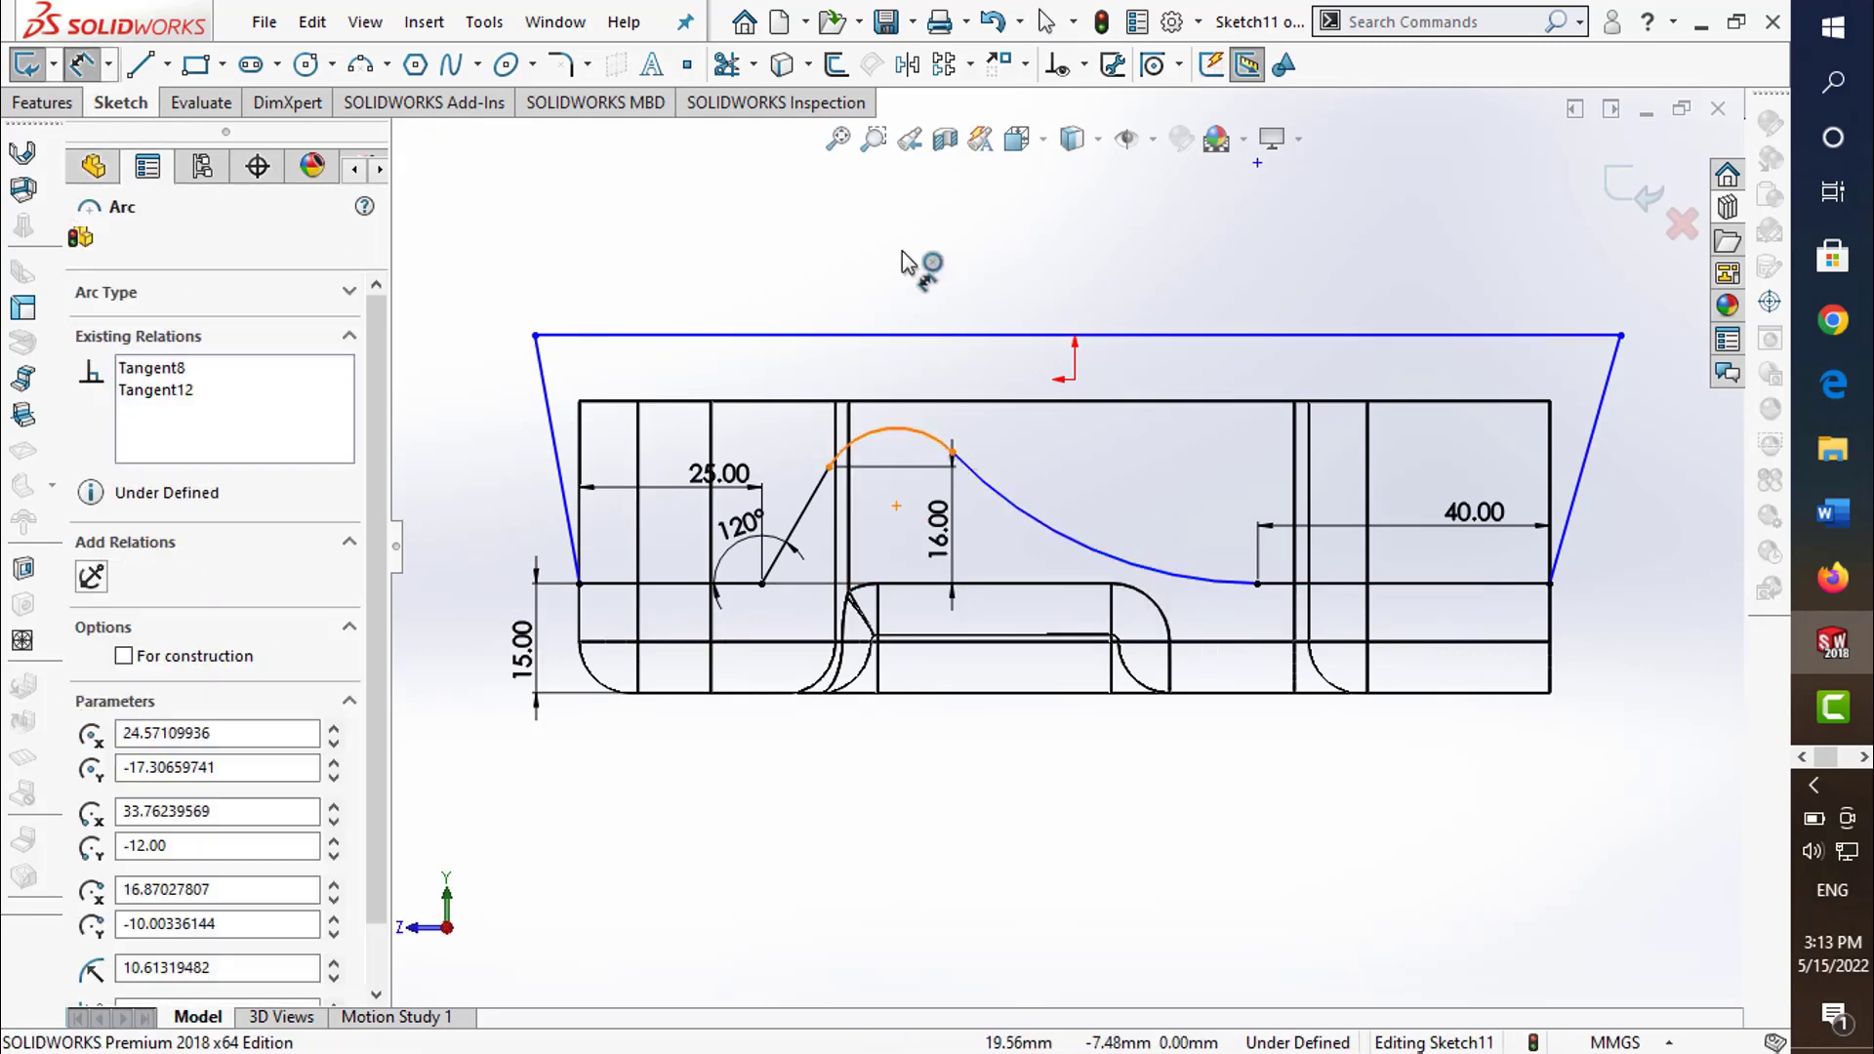
click(908, 229)
text(1)
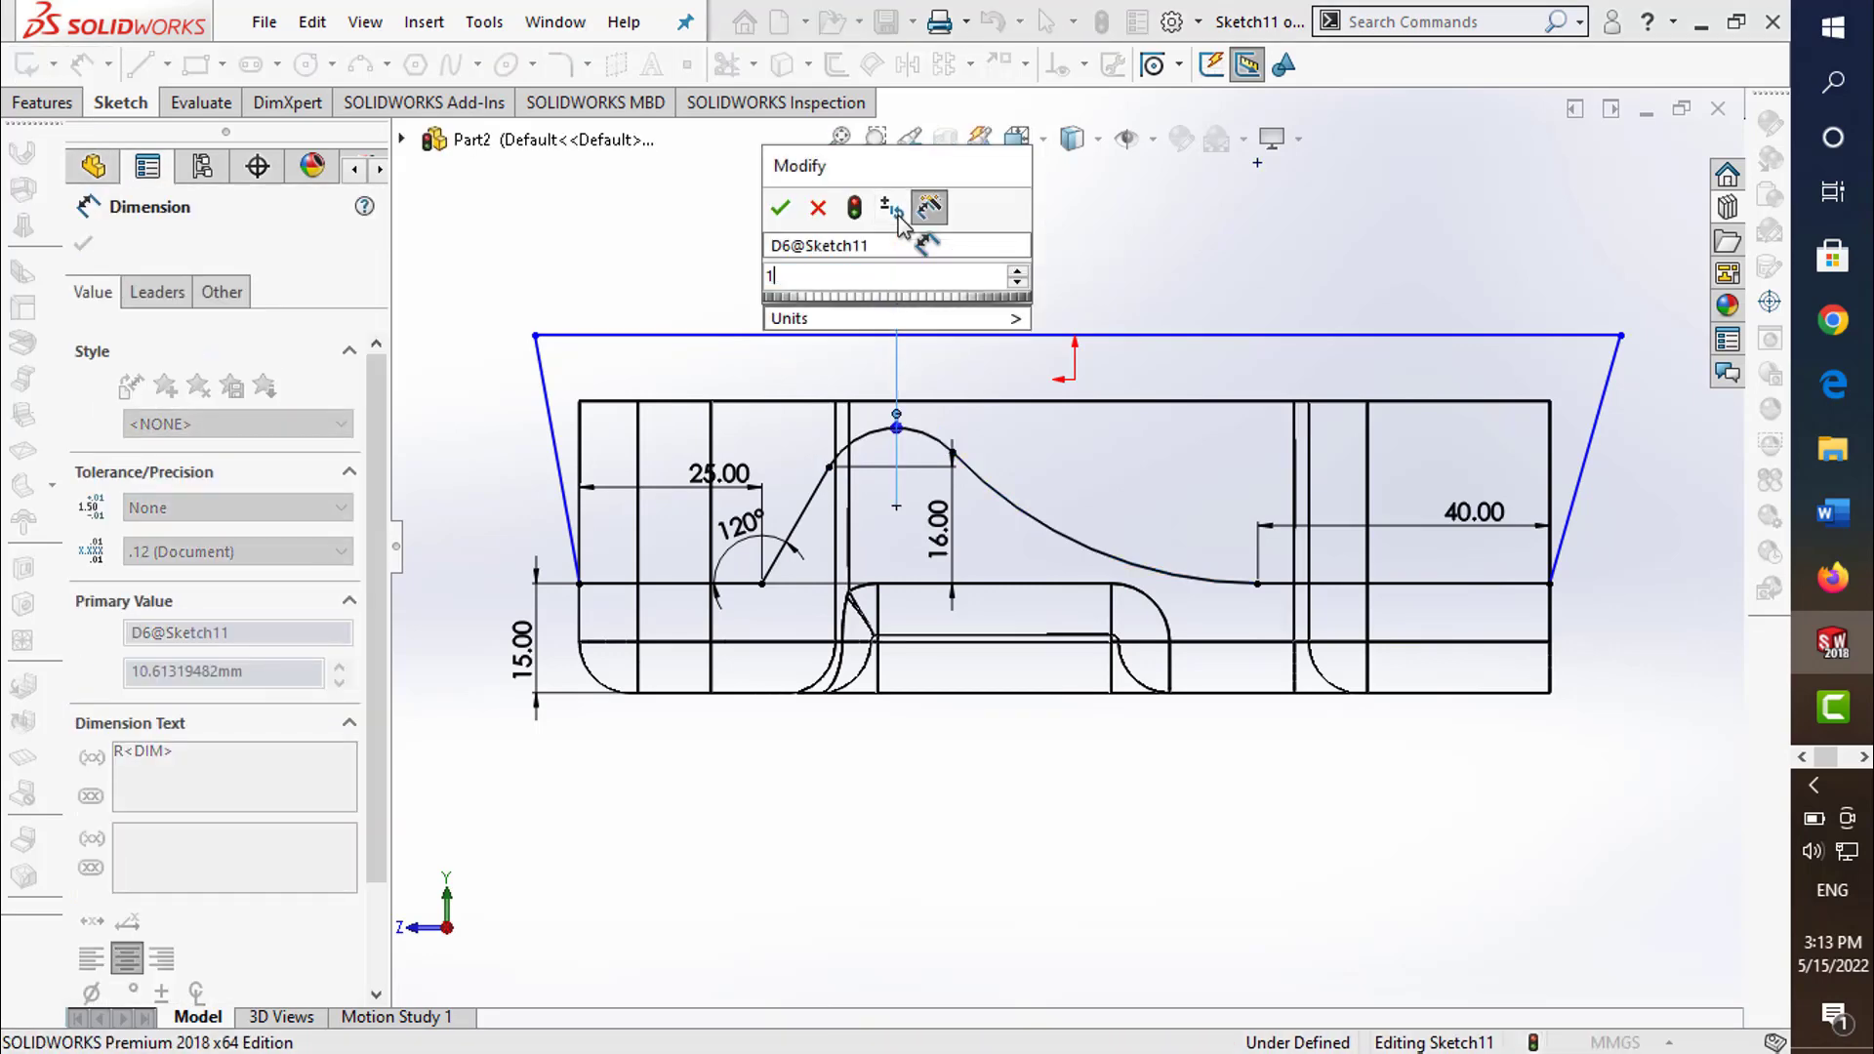
text(5)
key(Return)
click(1220, 228)
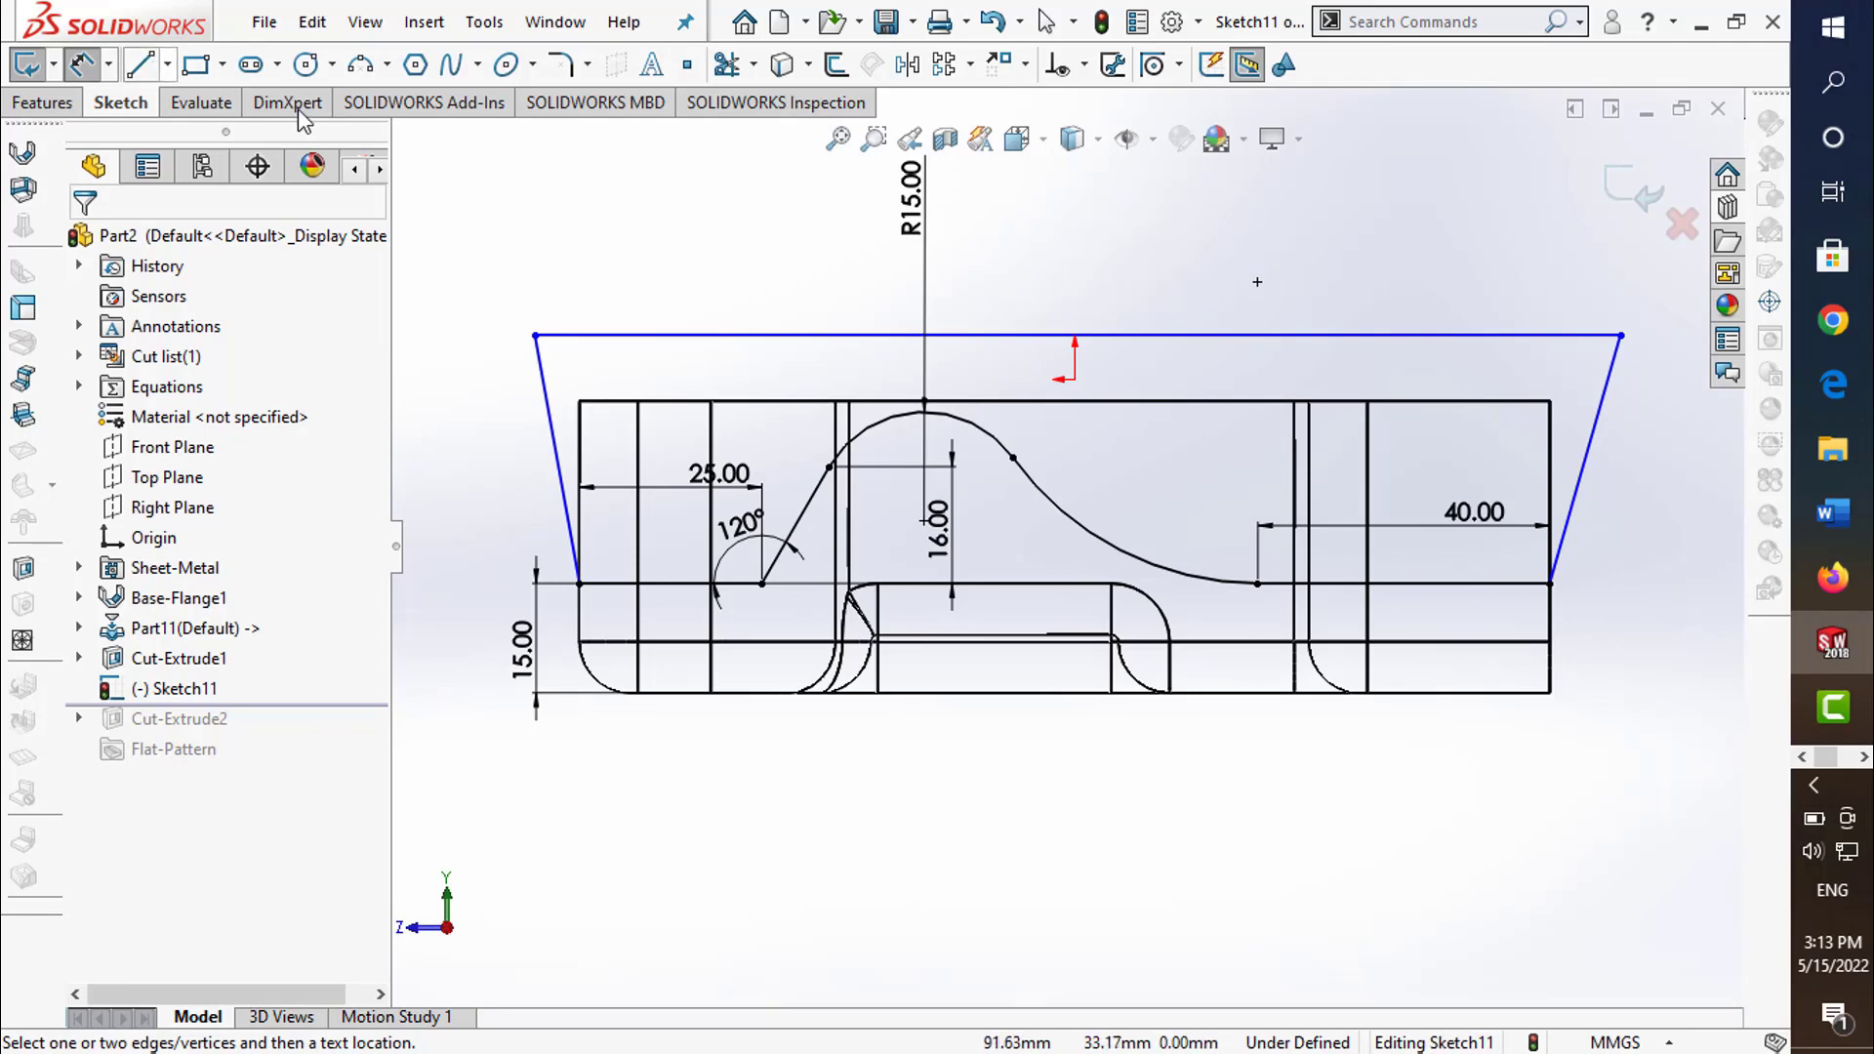
click(1628, 192)
middle_drag(1338, 292, 1338, 379)
- Extrude-cut Sketch11 Through All – Both to trim the tray walls to the wavy profile
key(f)
click(45, 102)
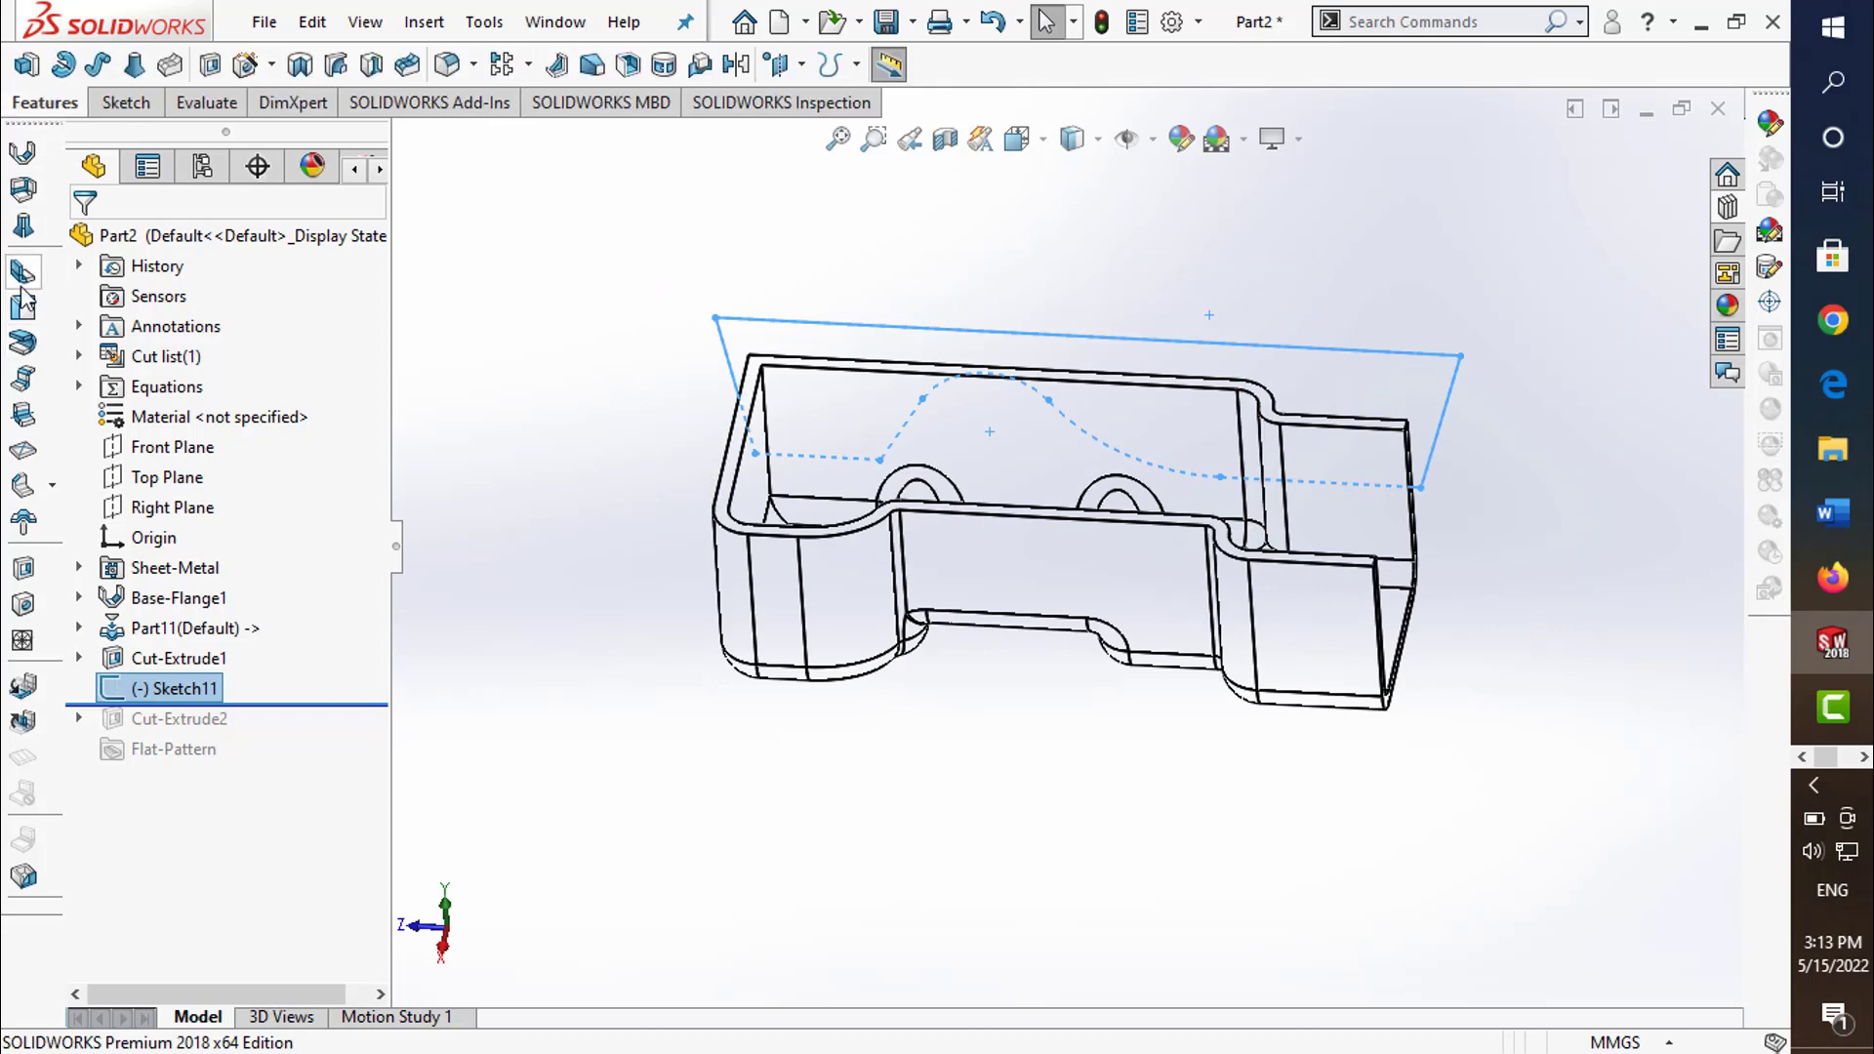
click(25, 602)
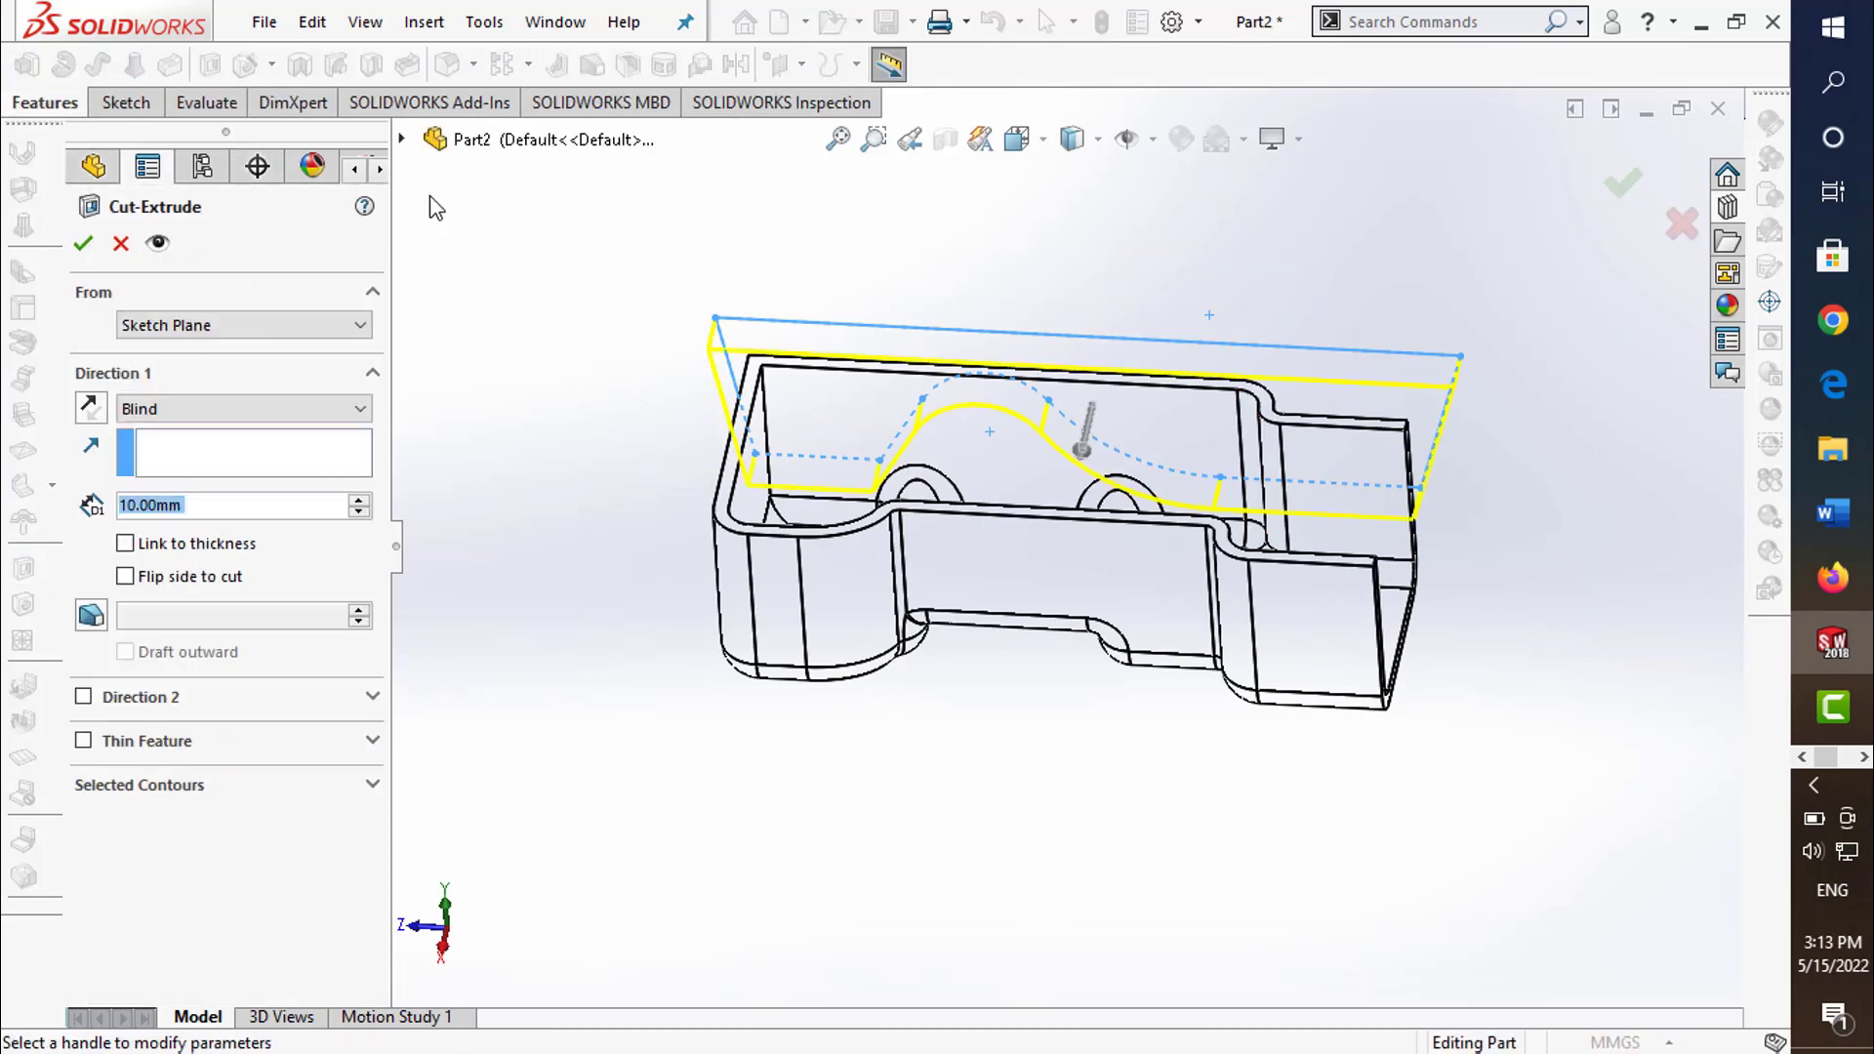
click(1074, 139)
click(1074, 190)
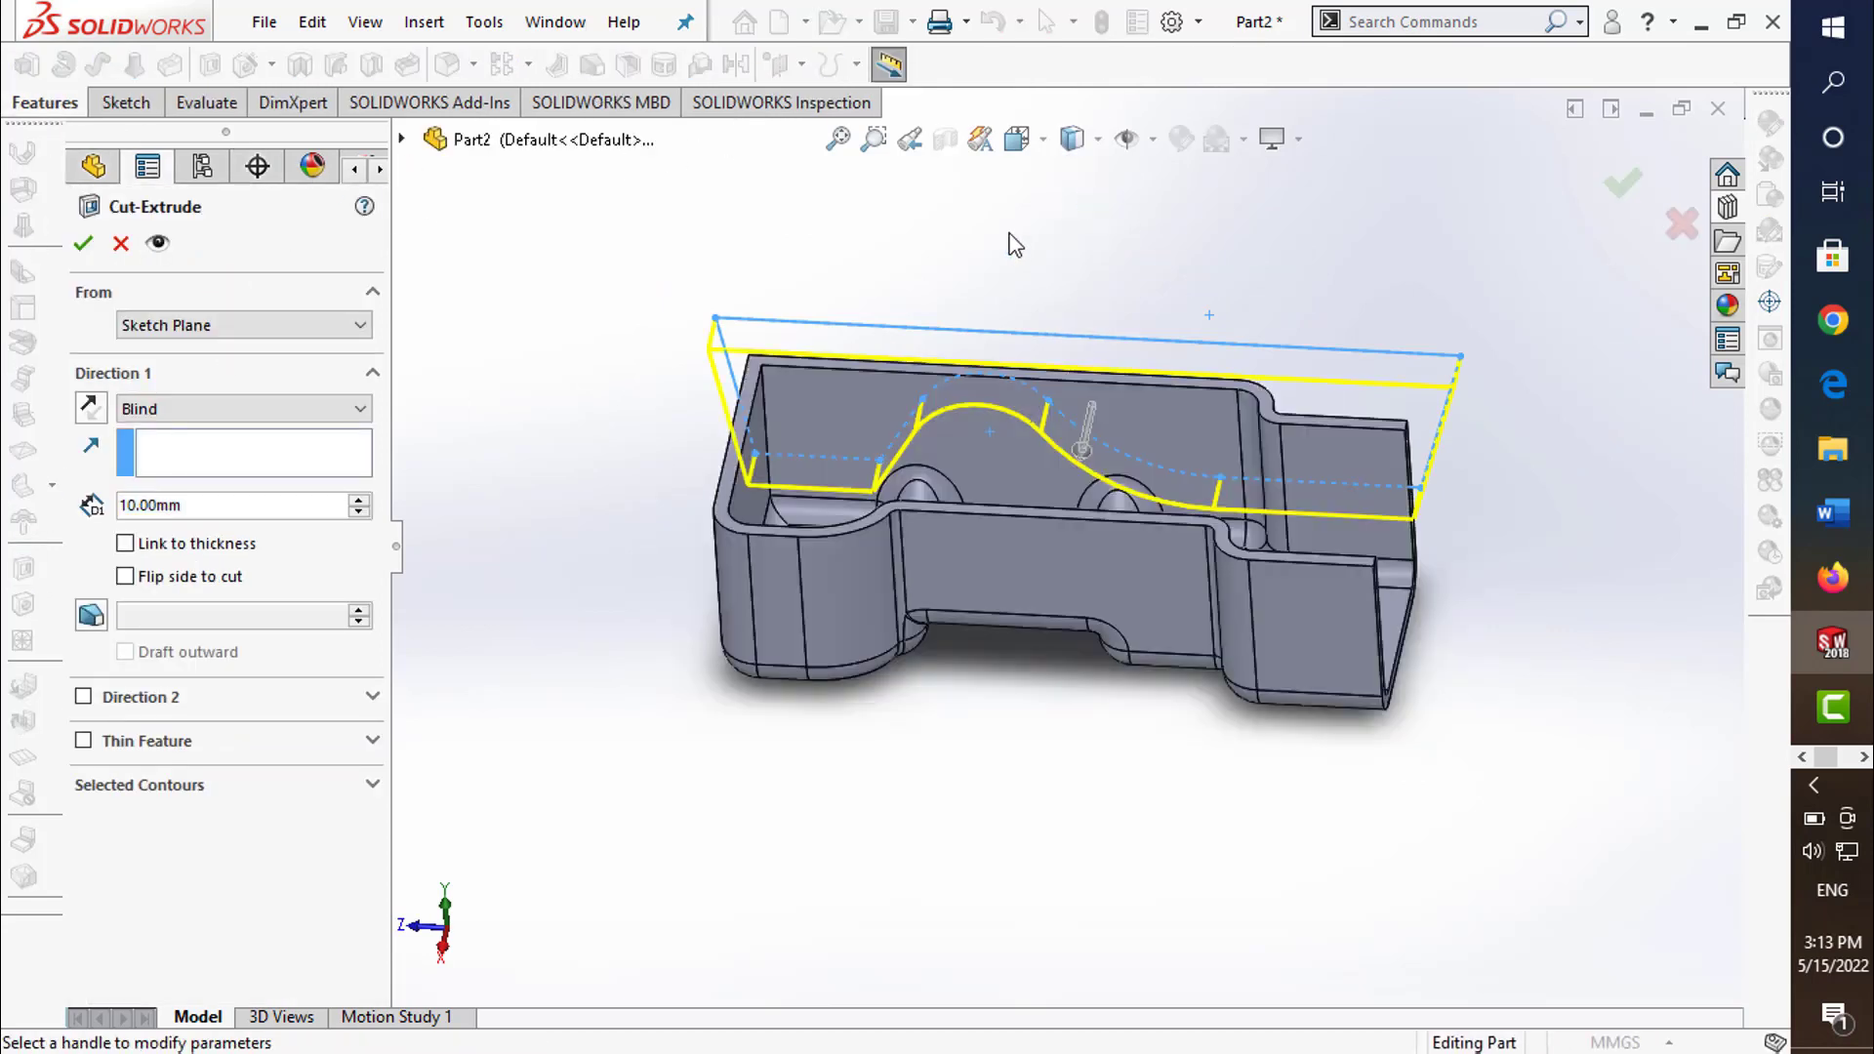
click(287, 409)
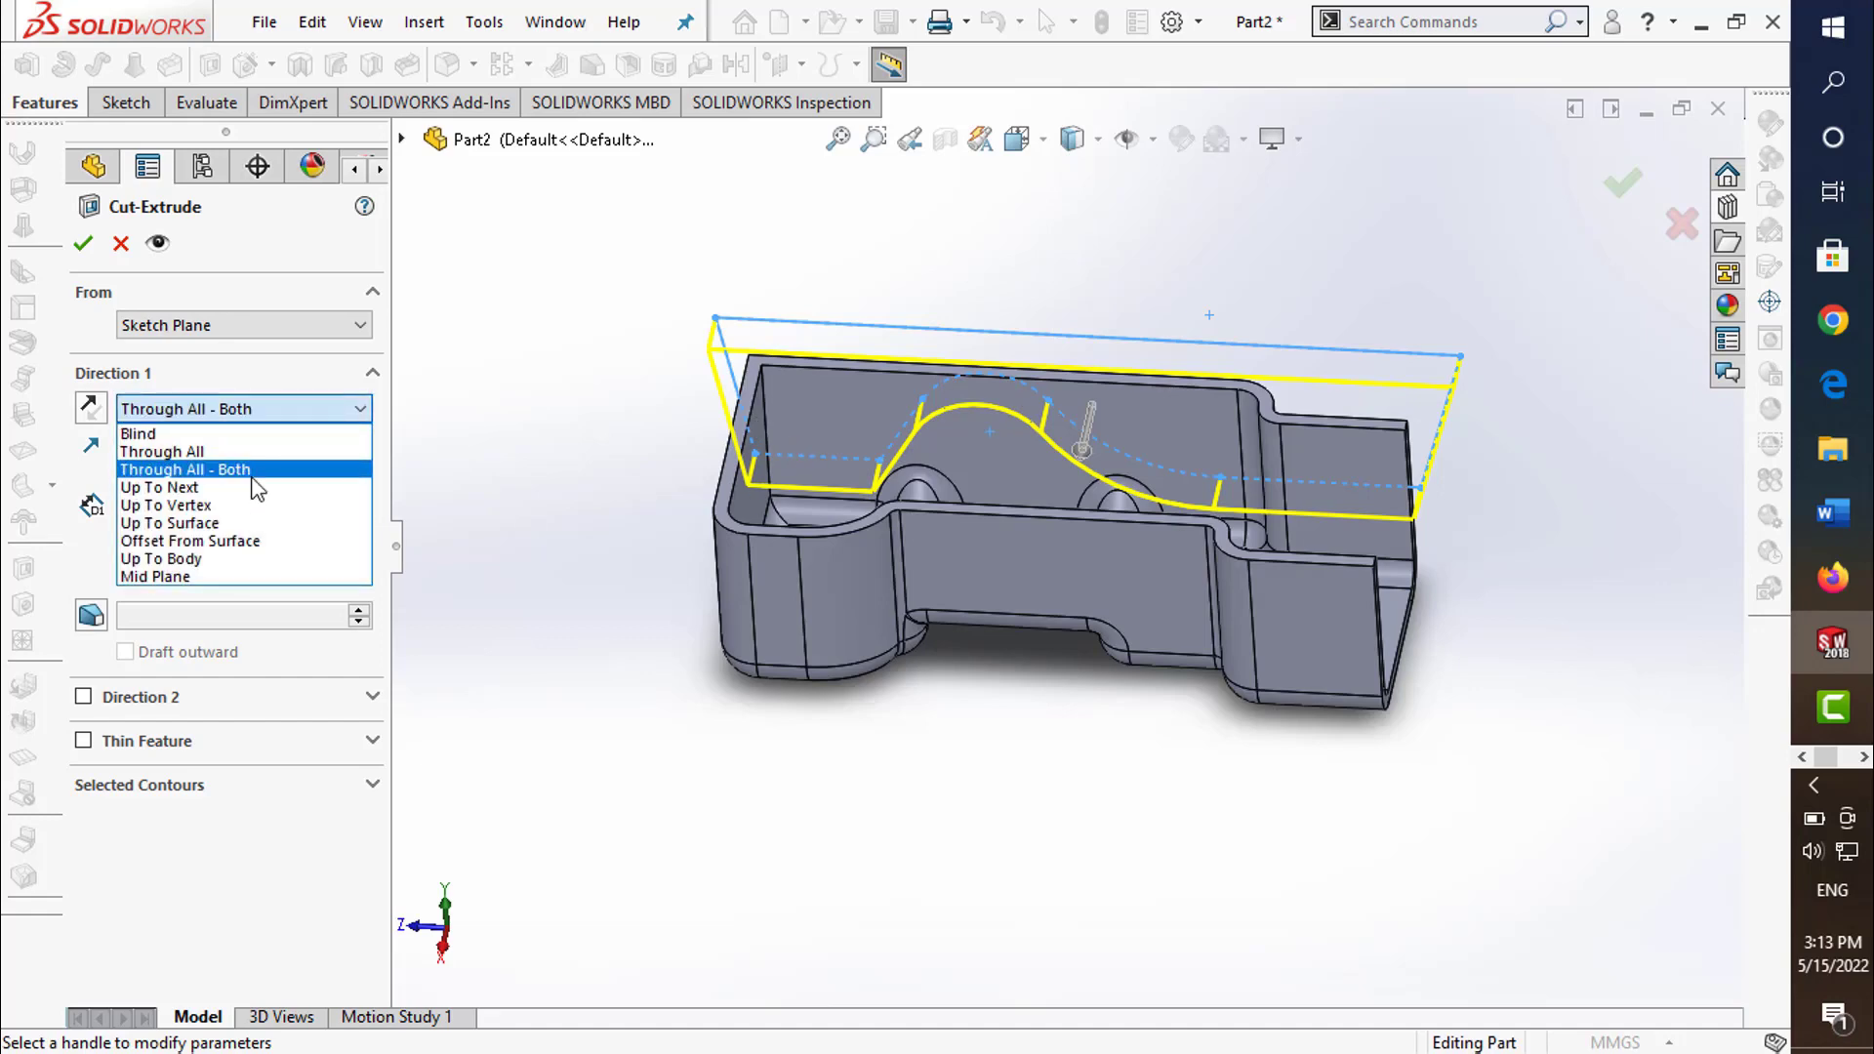
click(161, 474)
middle_drag(1548, 339, 1552, 259)
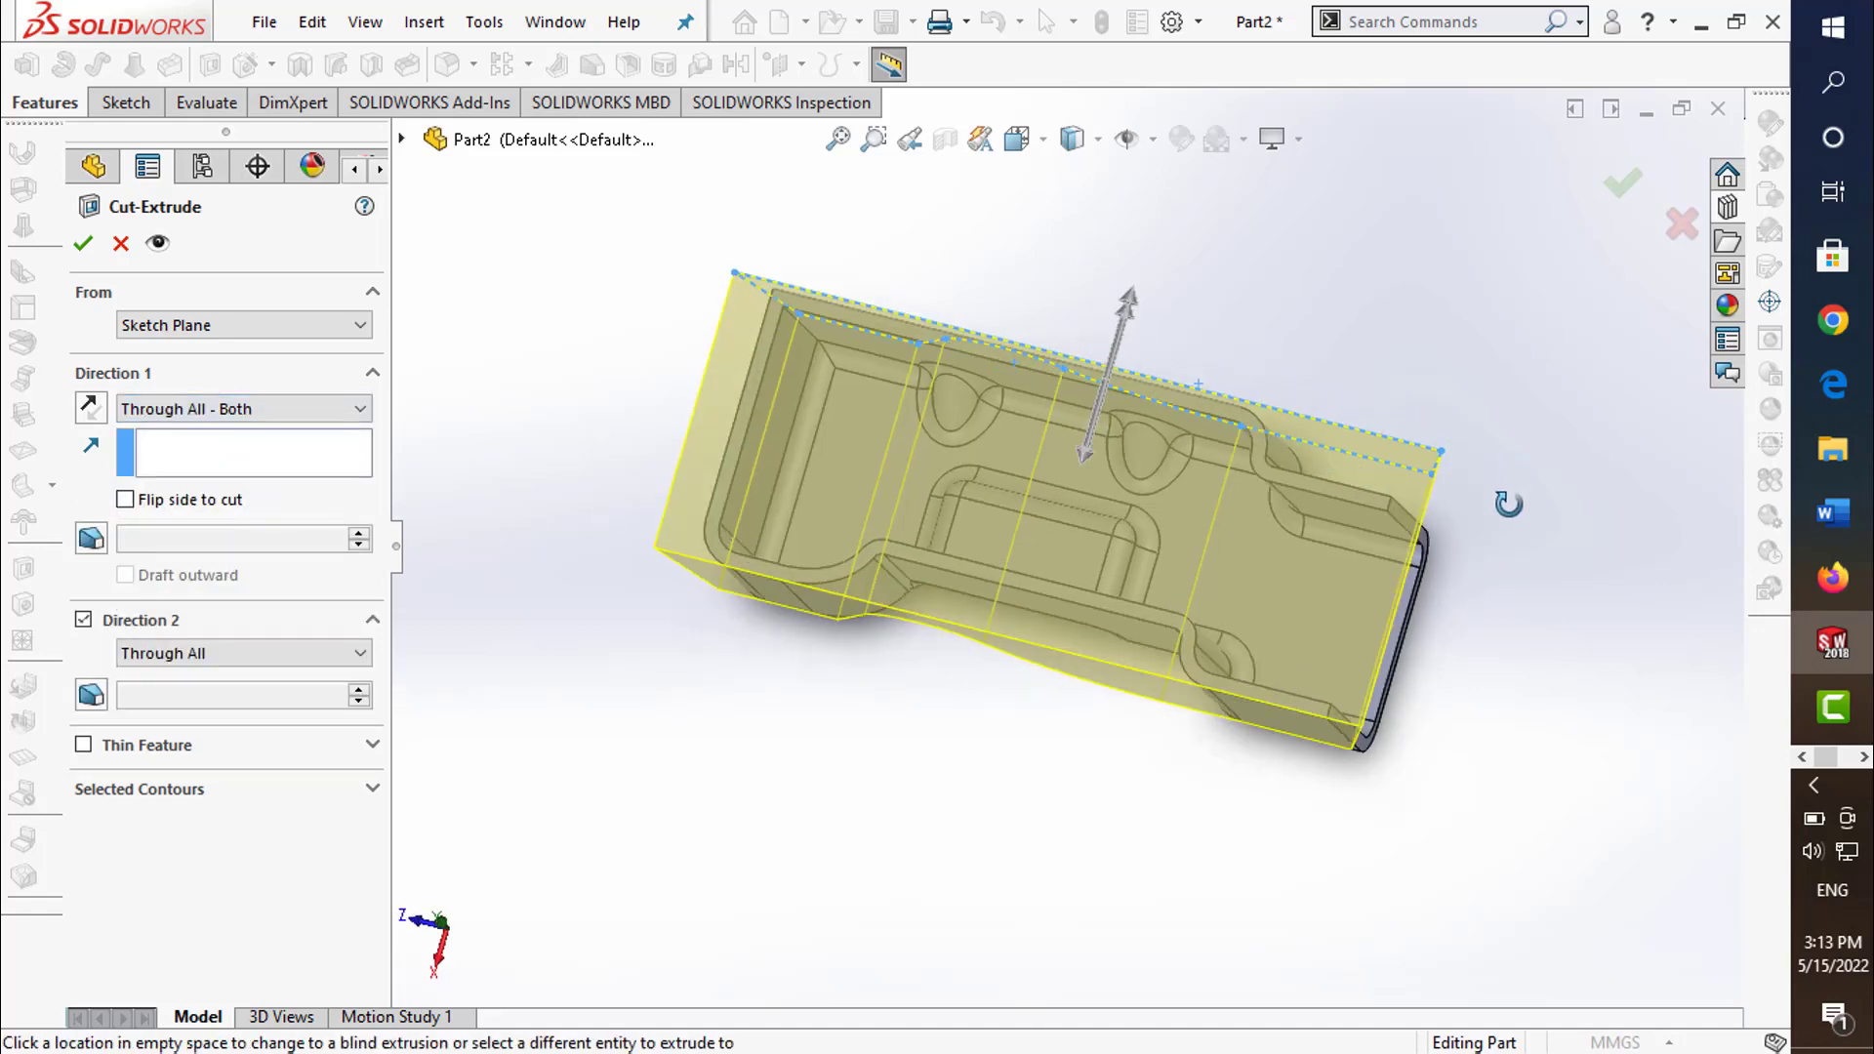
click(1623, 183)
mouse_move(1433, 264)
middle_down()
mouse_move(1129, 544)
mouse_move(1180, 284)
mouse_move(427, 591)
middle_up()
drag(248, 703, 251, 766)
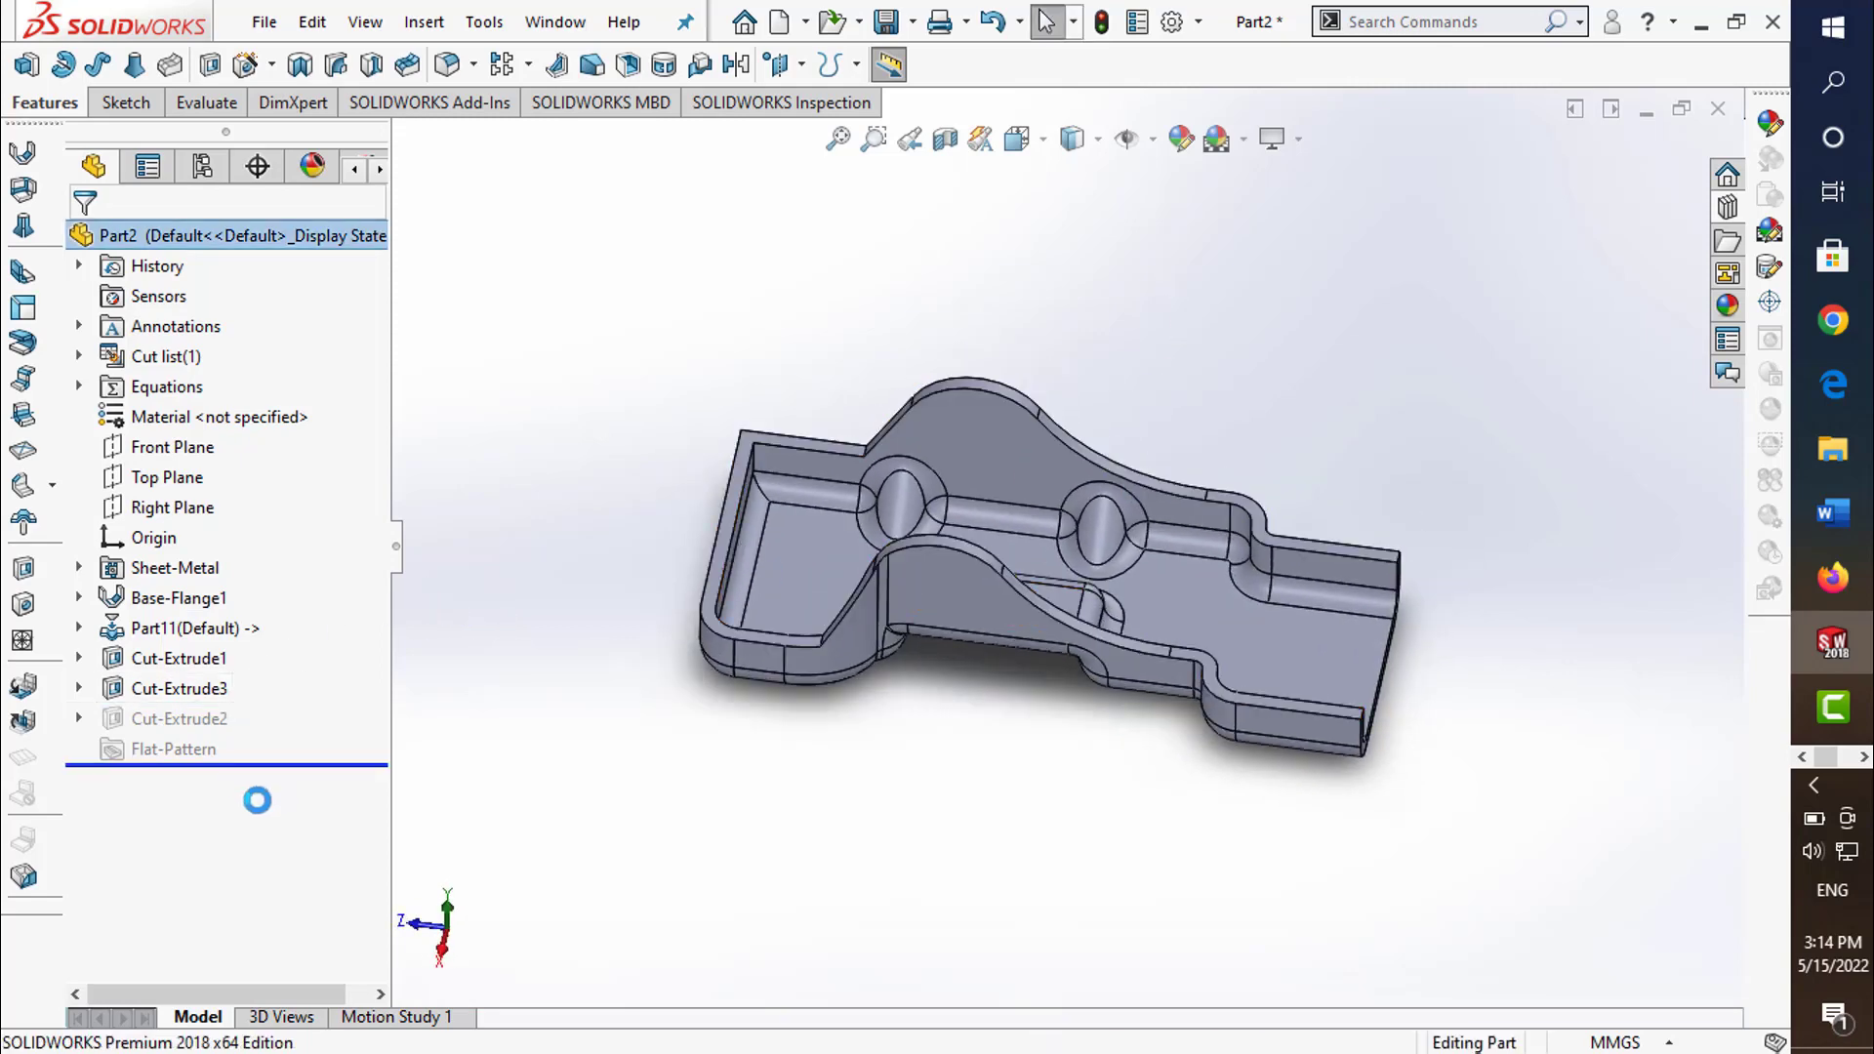
- Edit Sketch10 under the failing Cut-Extrude2 and delete the corner's broken Coincident relation
mouse_move(1289, 385)
middle_down()
mouse_move(1196, 635)
mouse_move(1298, 488)
middle_up()
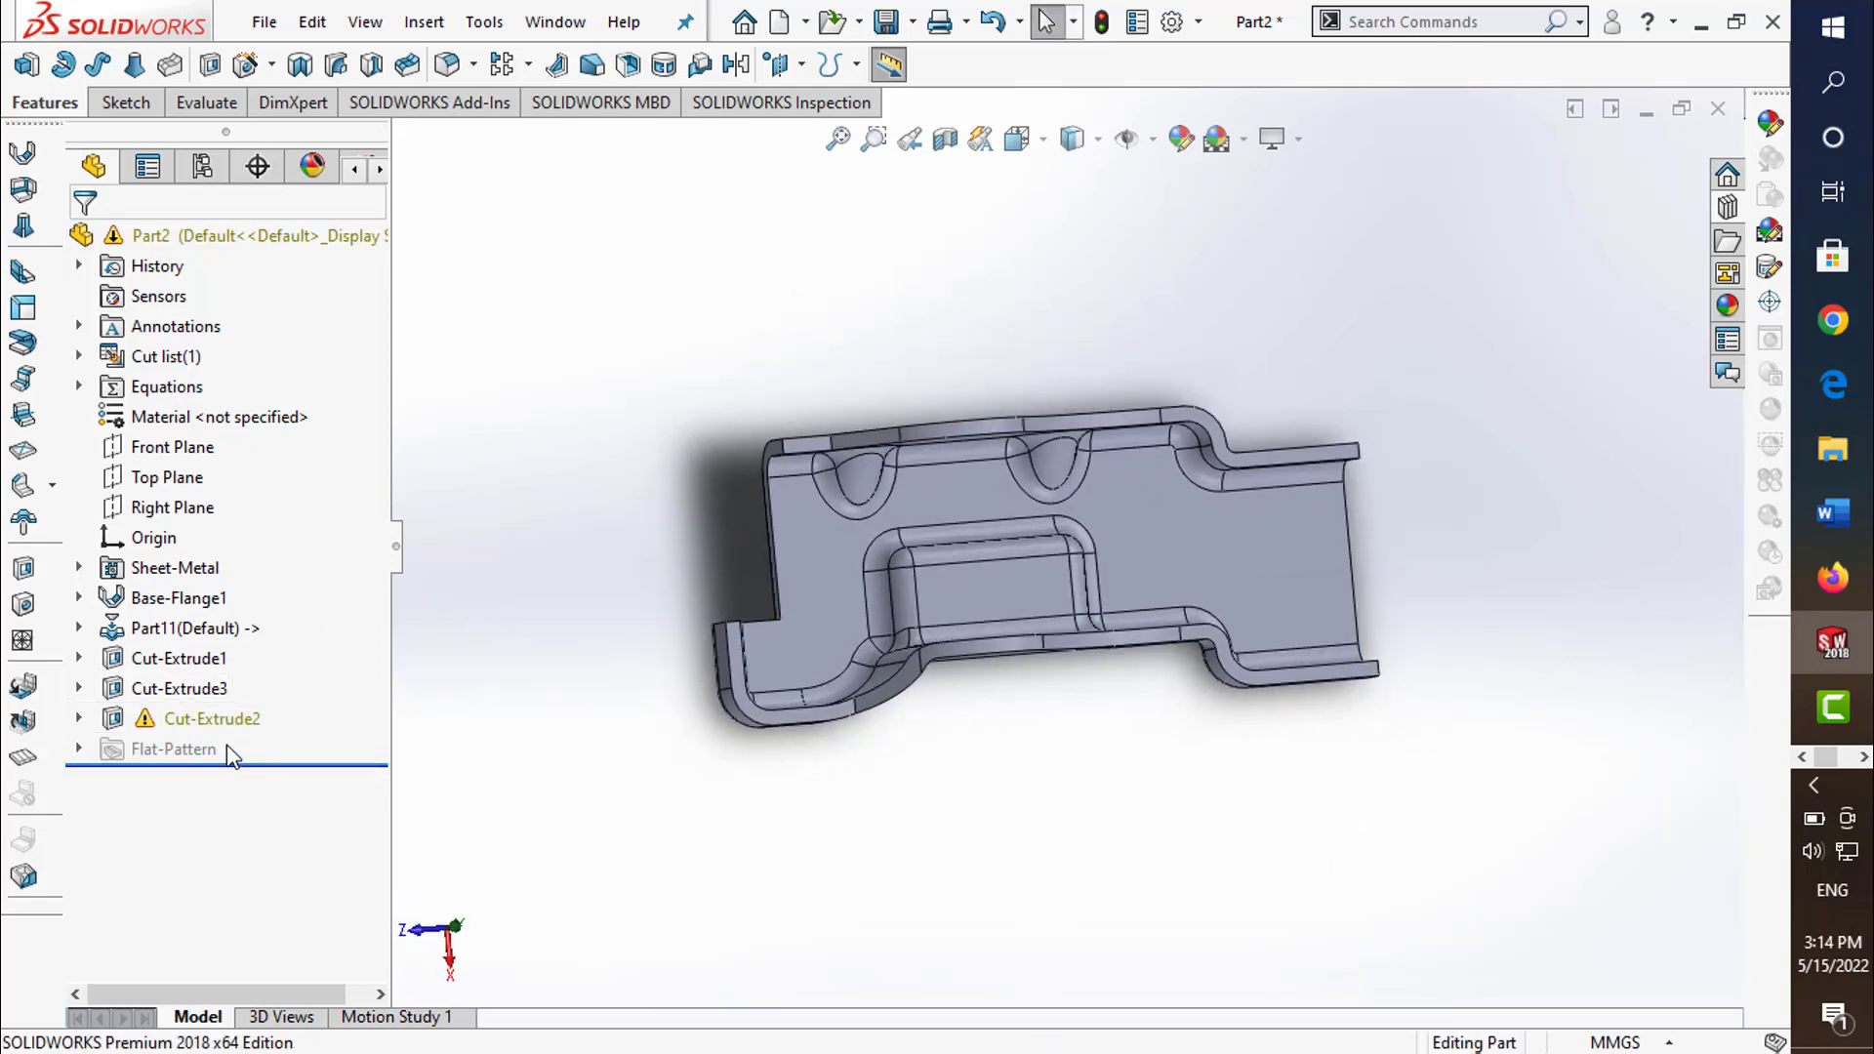
click(216, 722)
click(79, 719)
click(191, 749)
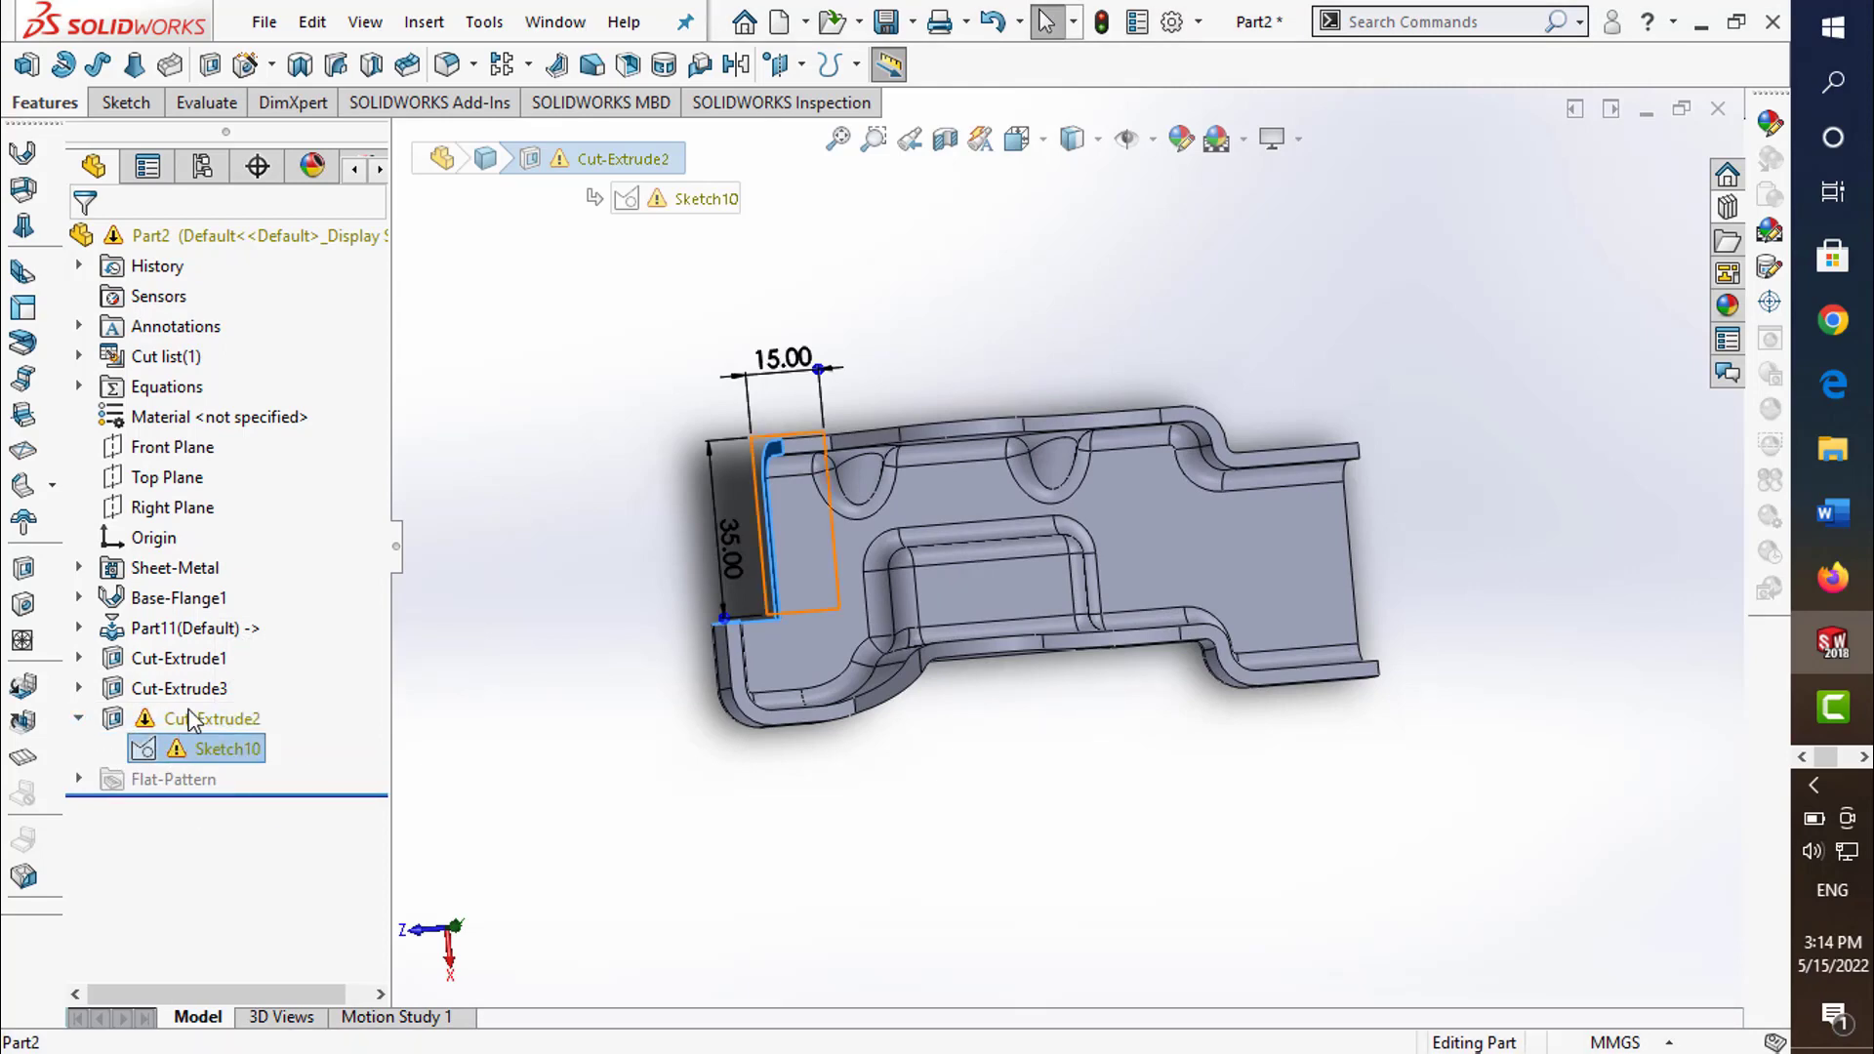
click(193, 776)
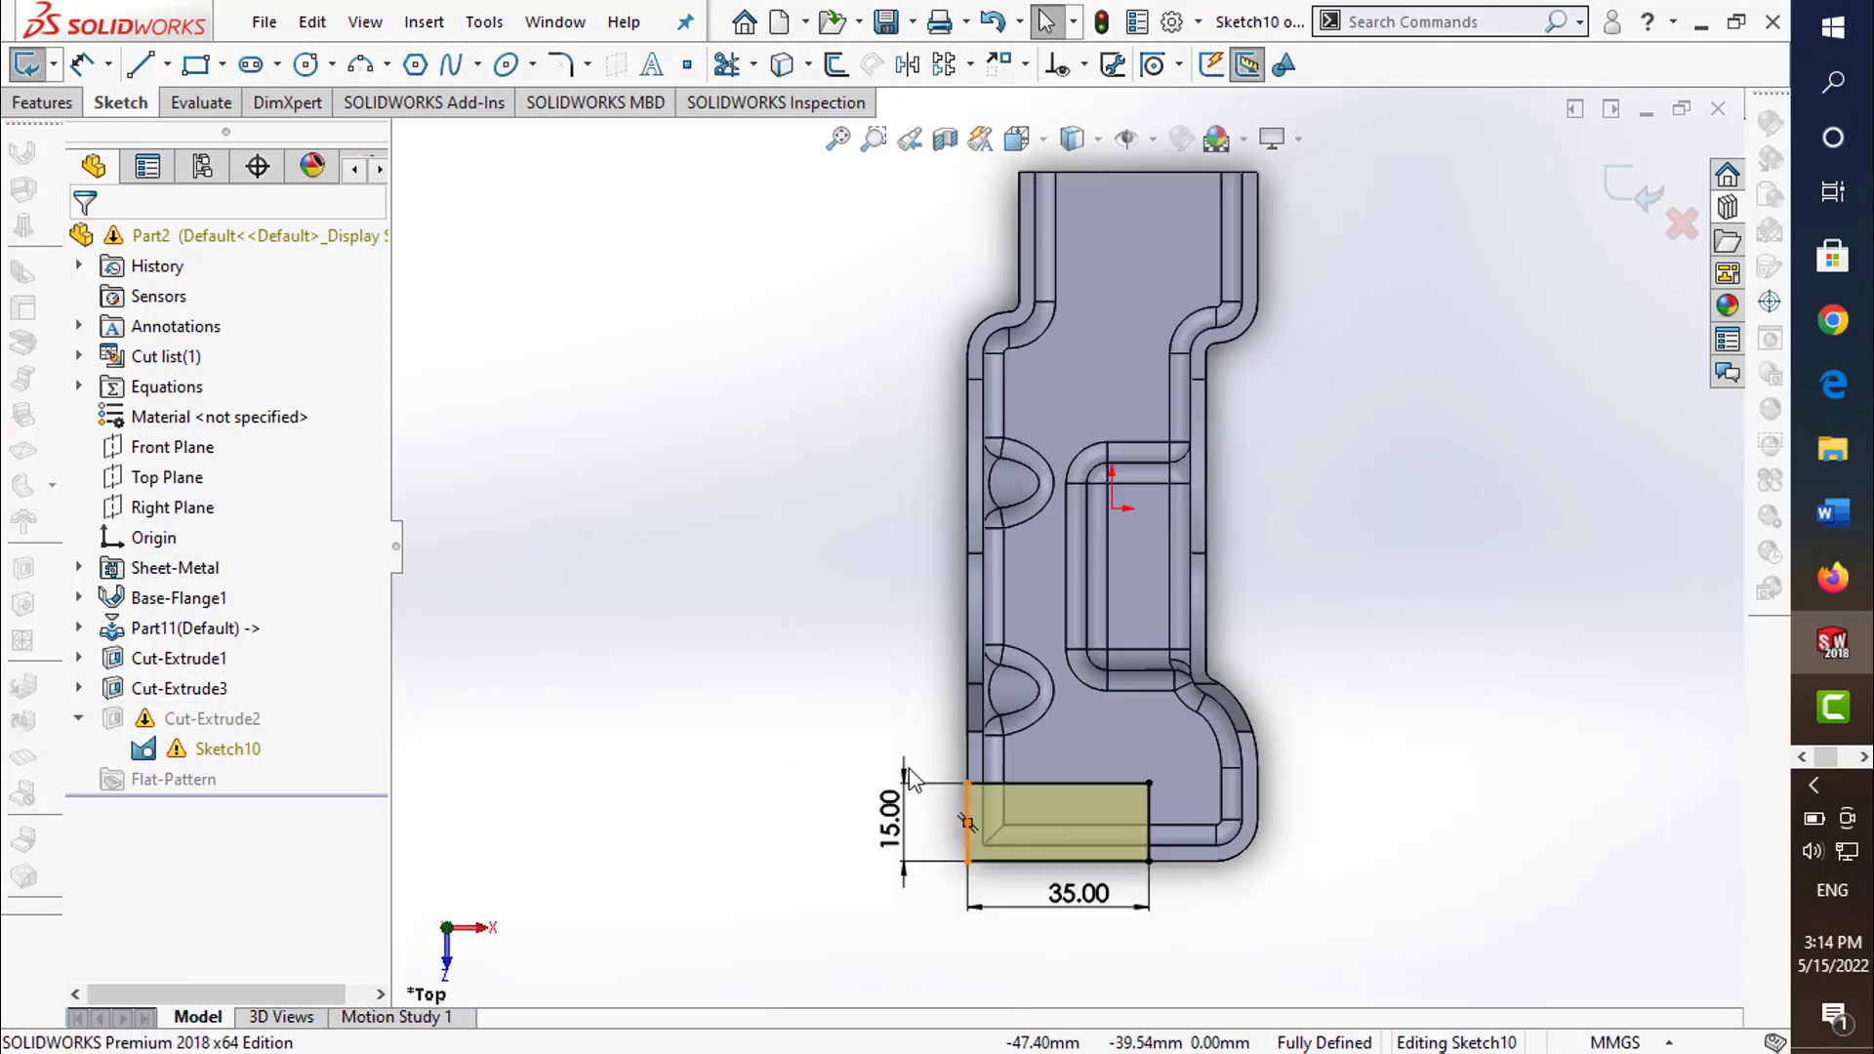
scroll(1025, 886, down, 3)
scroll(928, 606, down, 3)
click(909, 584)
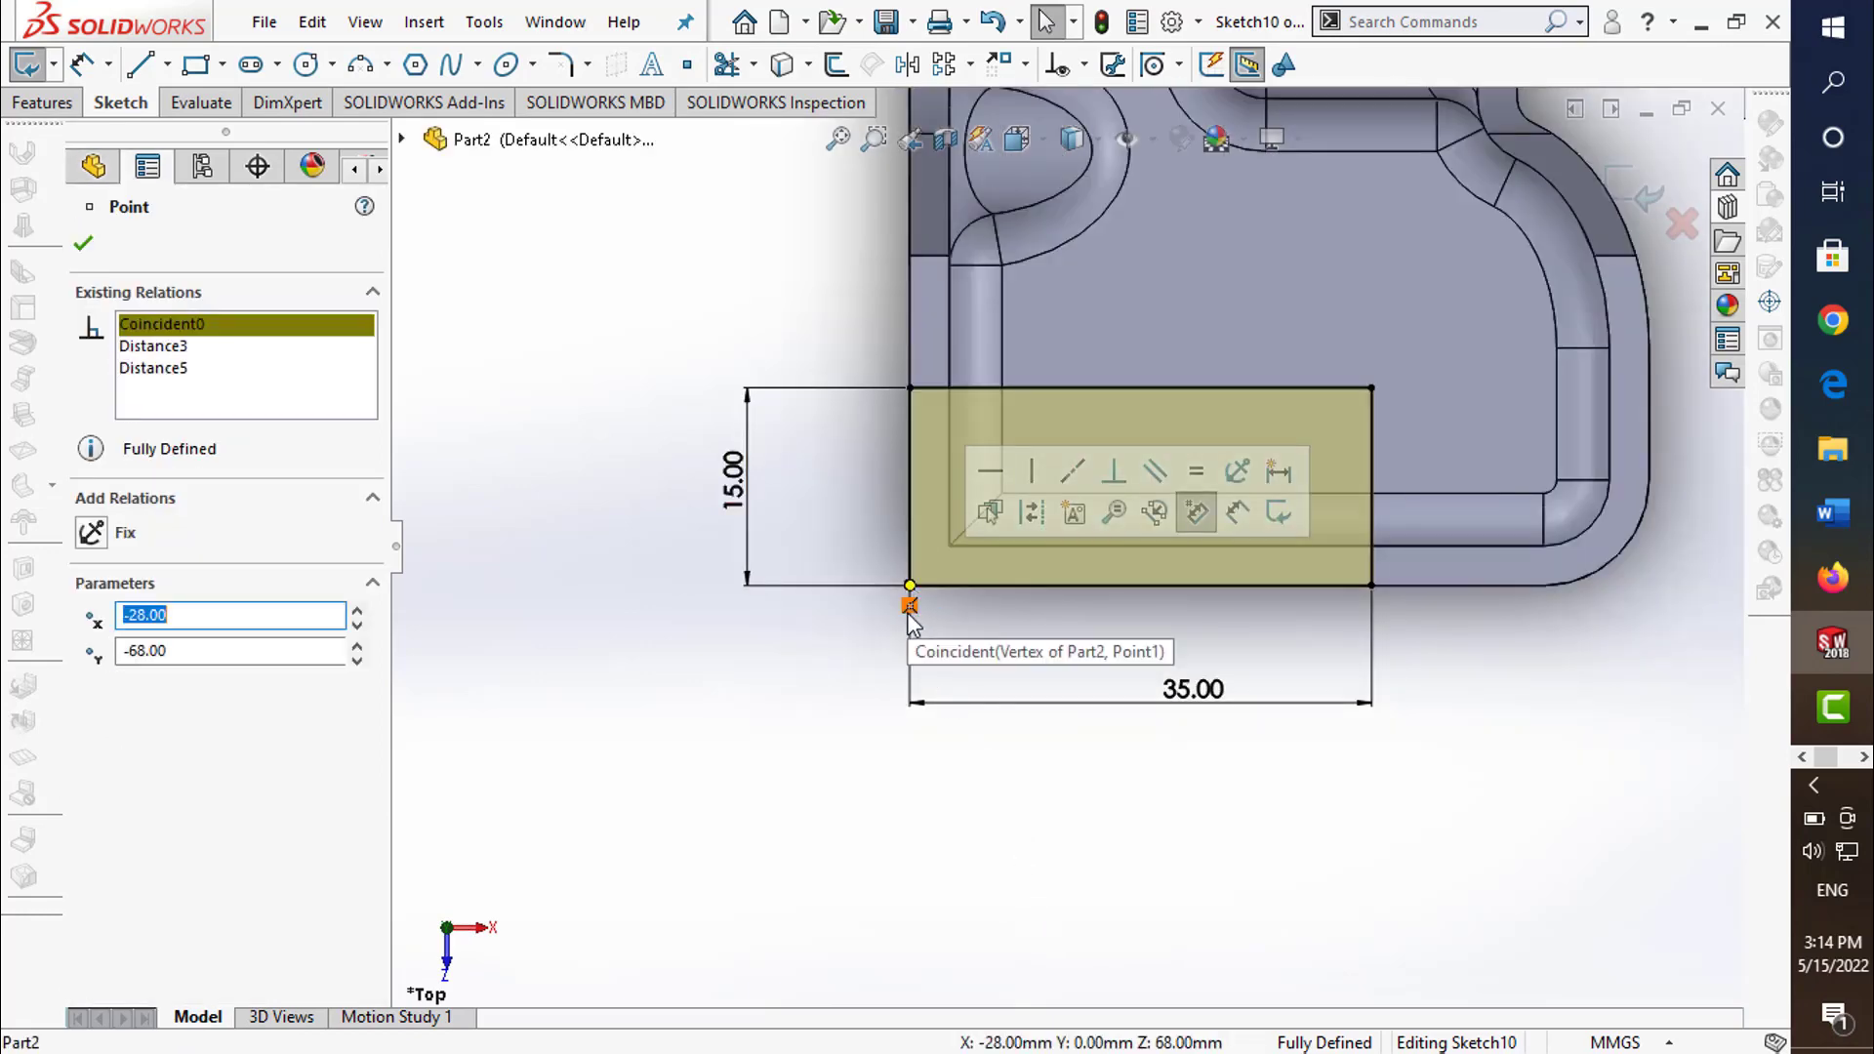
key(Delete)
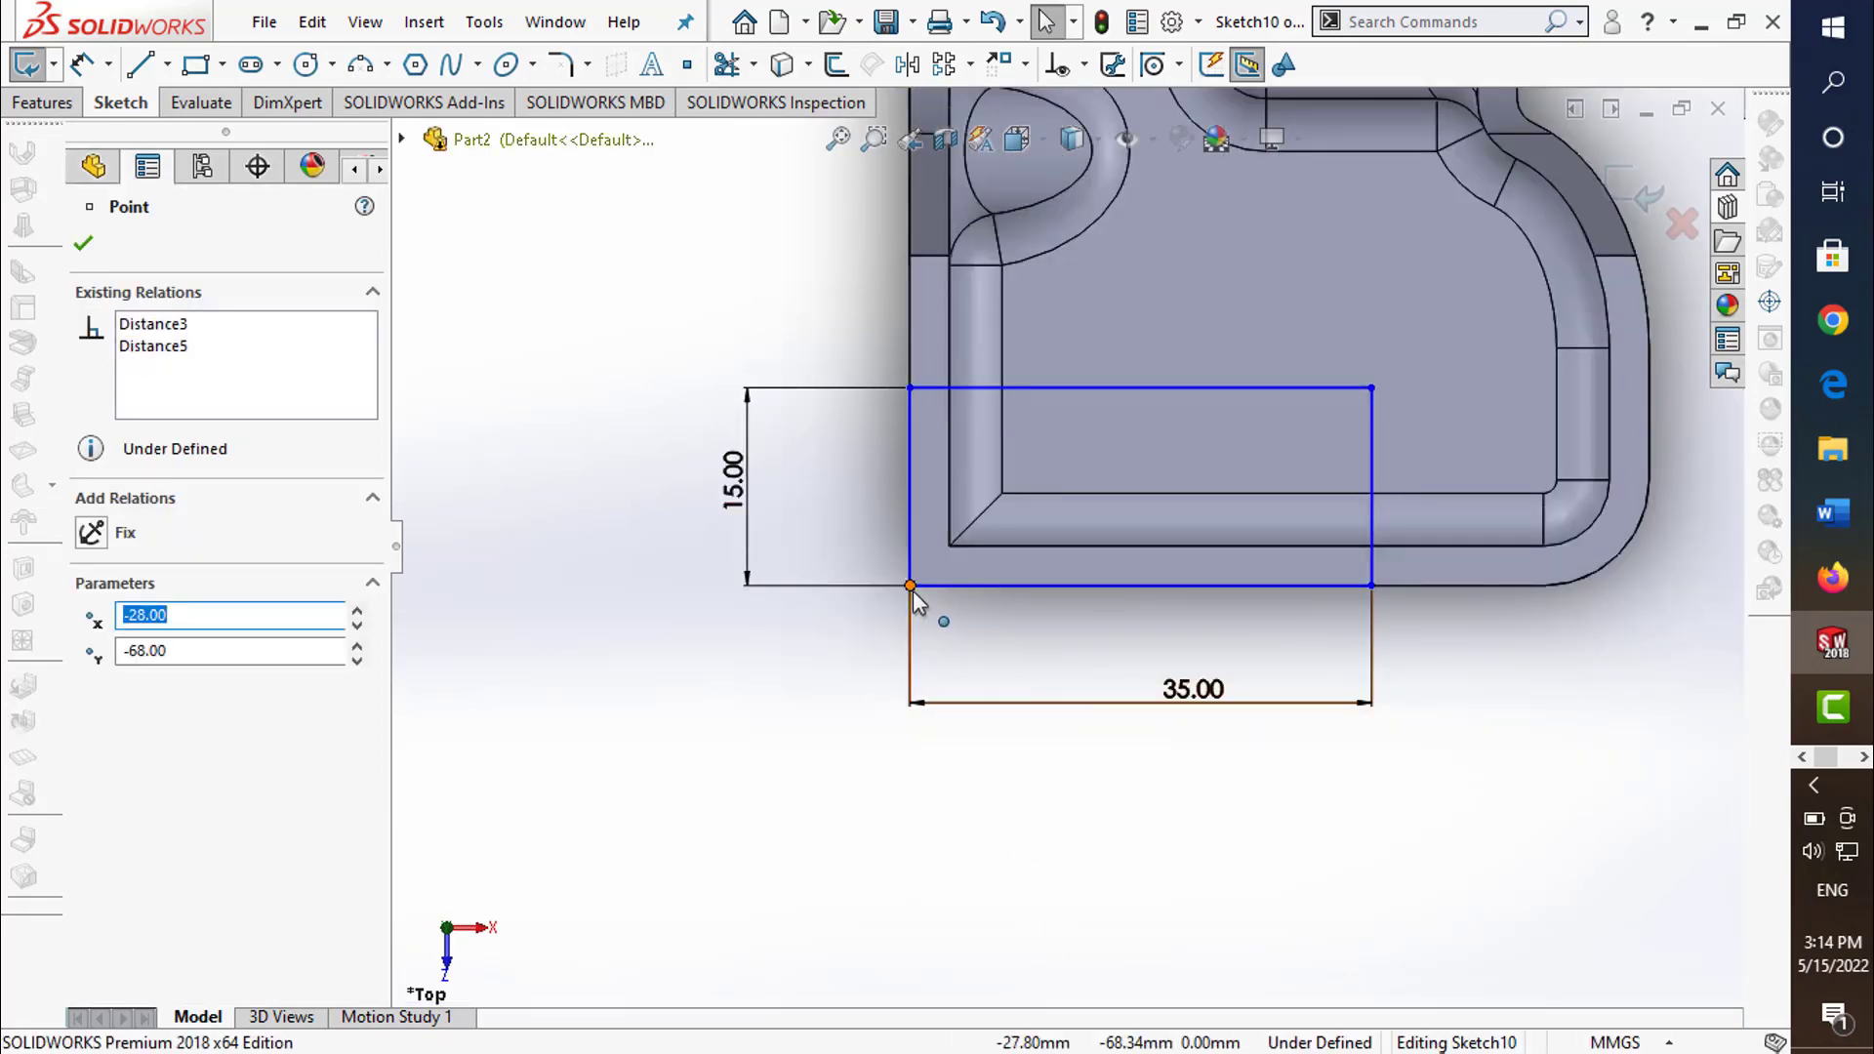
- Make the rectangle's lower-left corner coincident with the part's corner vertex and exit the sketch
drag(911, 590, 927, 522)
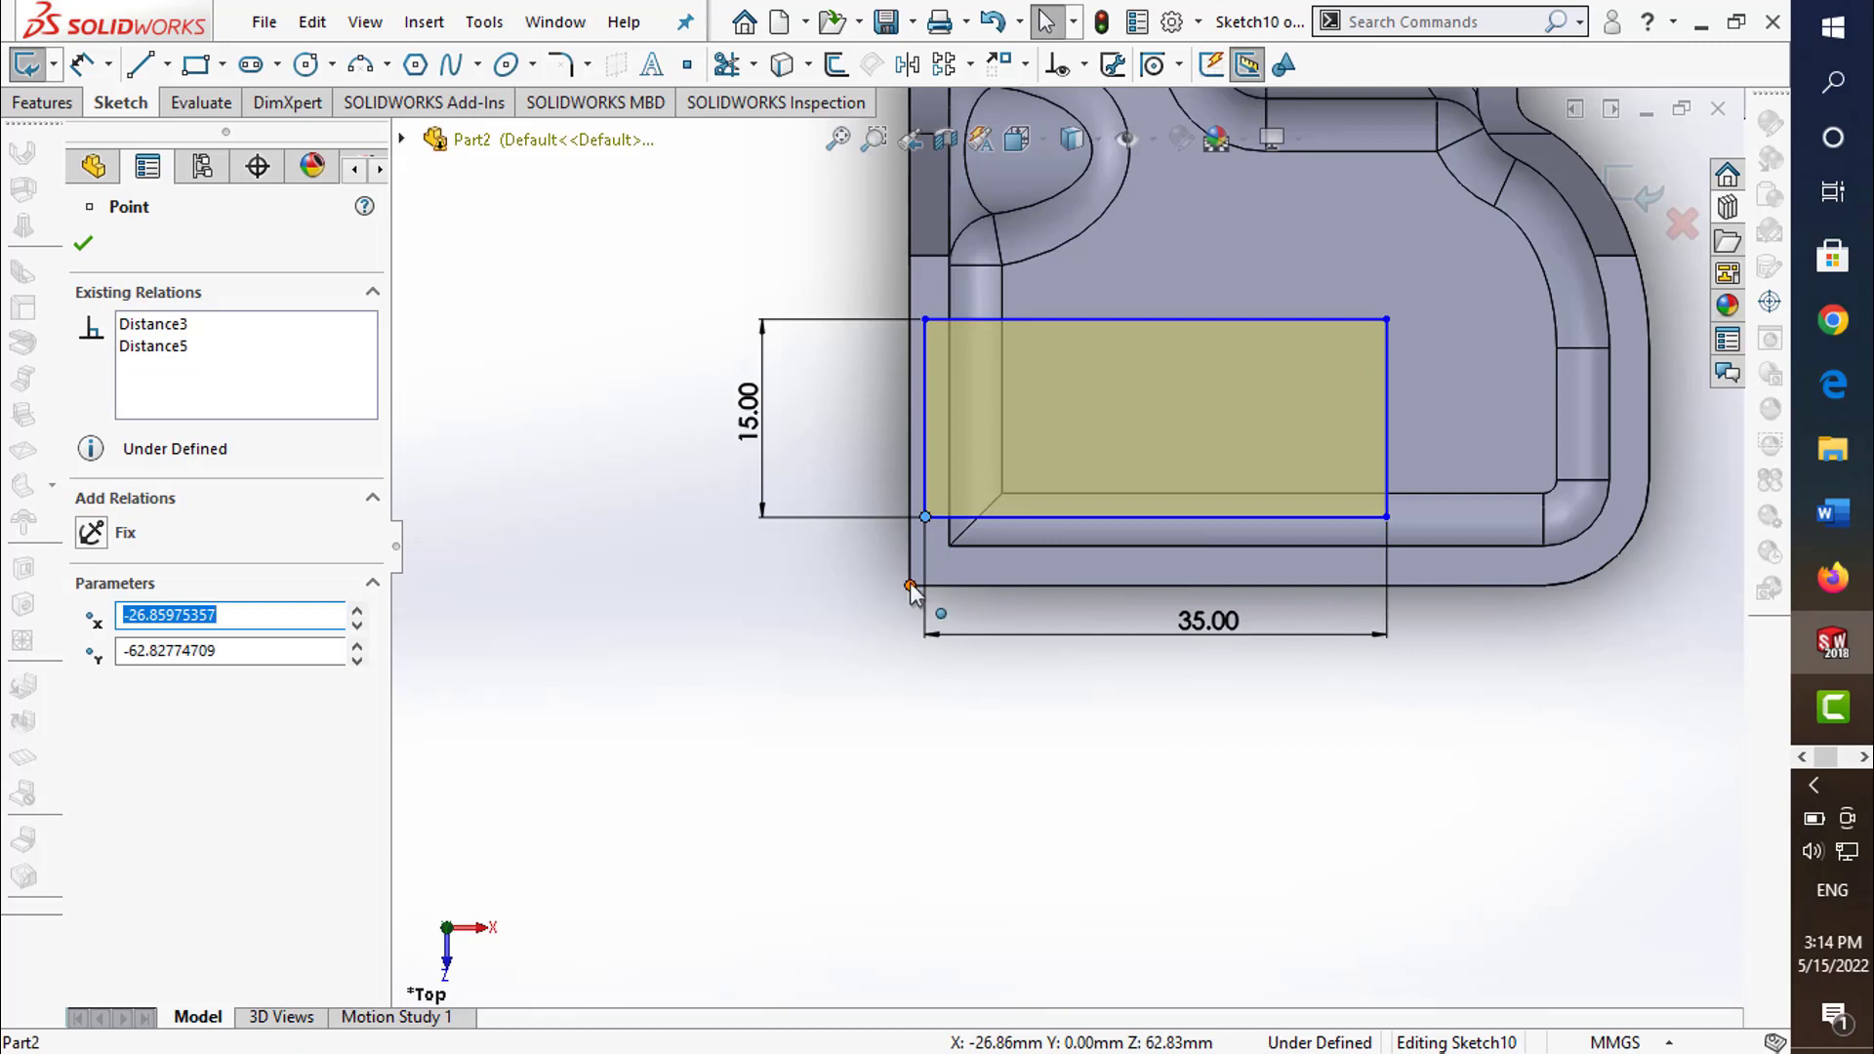
ctrl+click(909, 597)
click(927, 518)
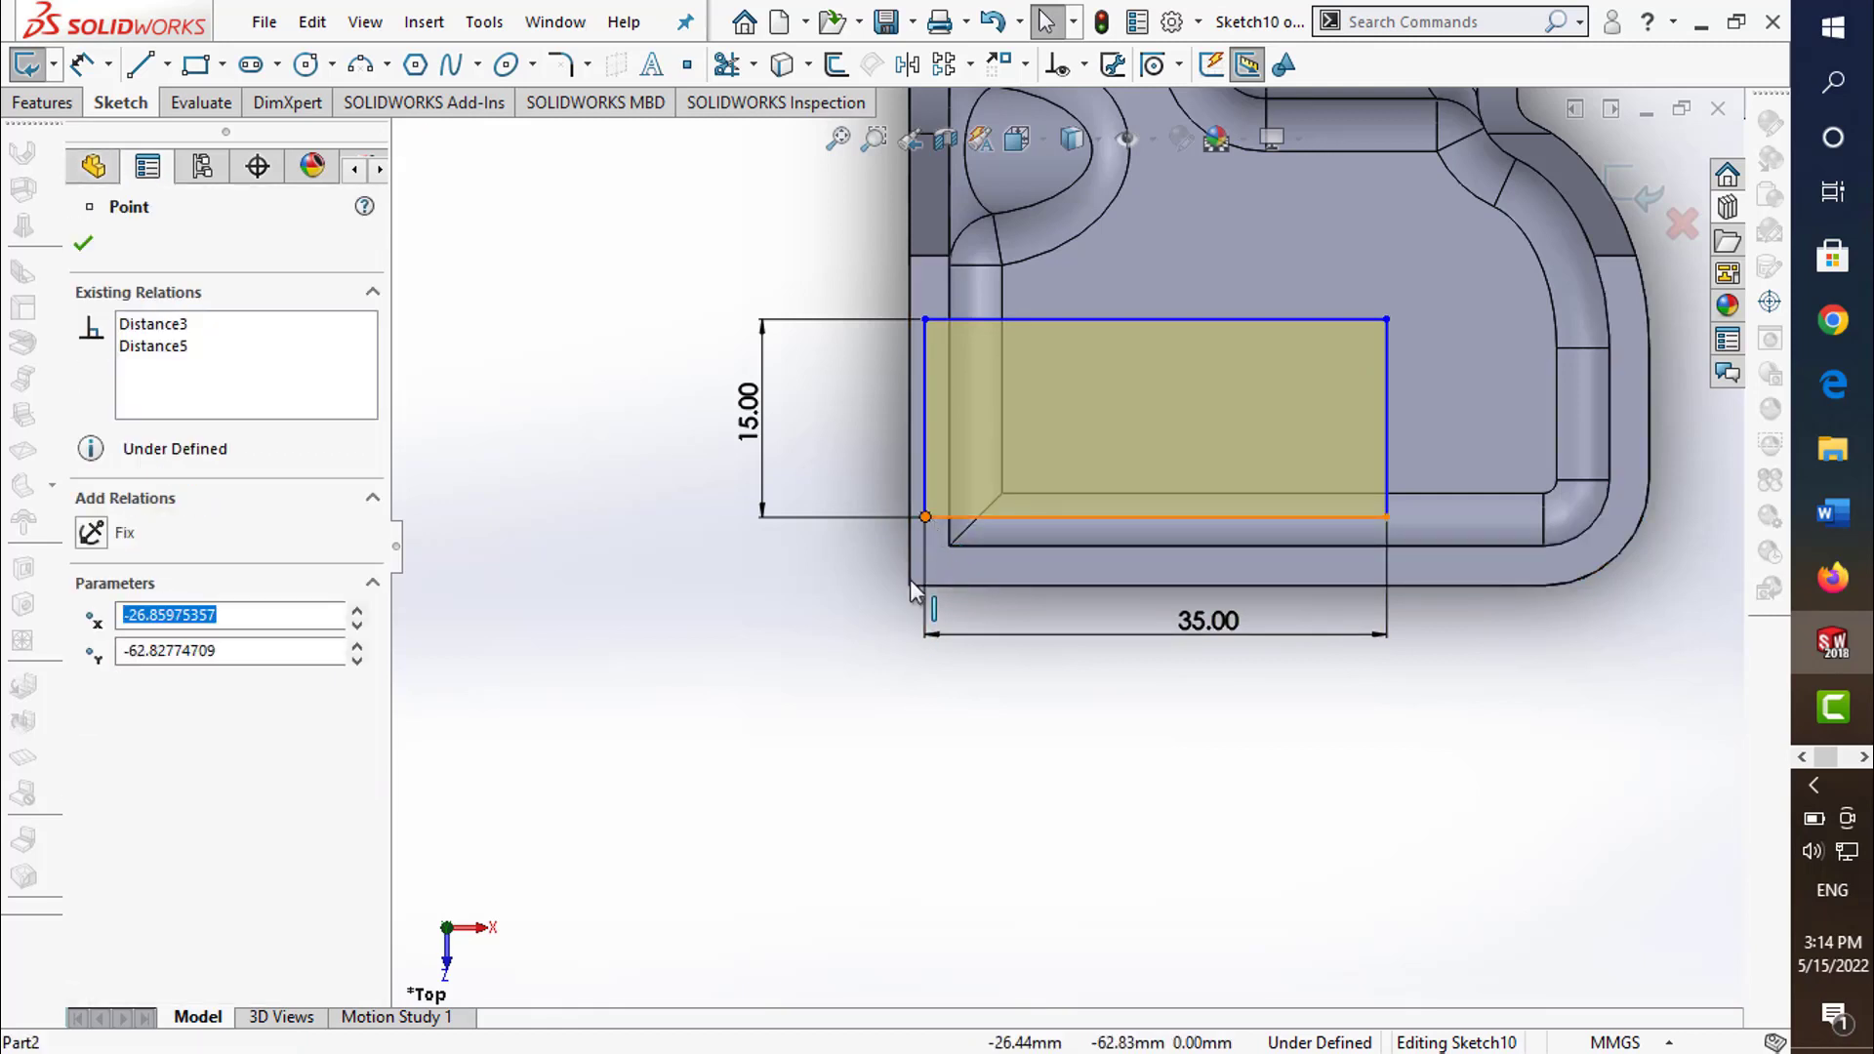
ctrl+click(910, 585)
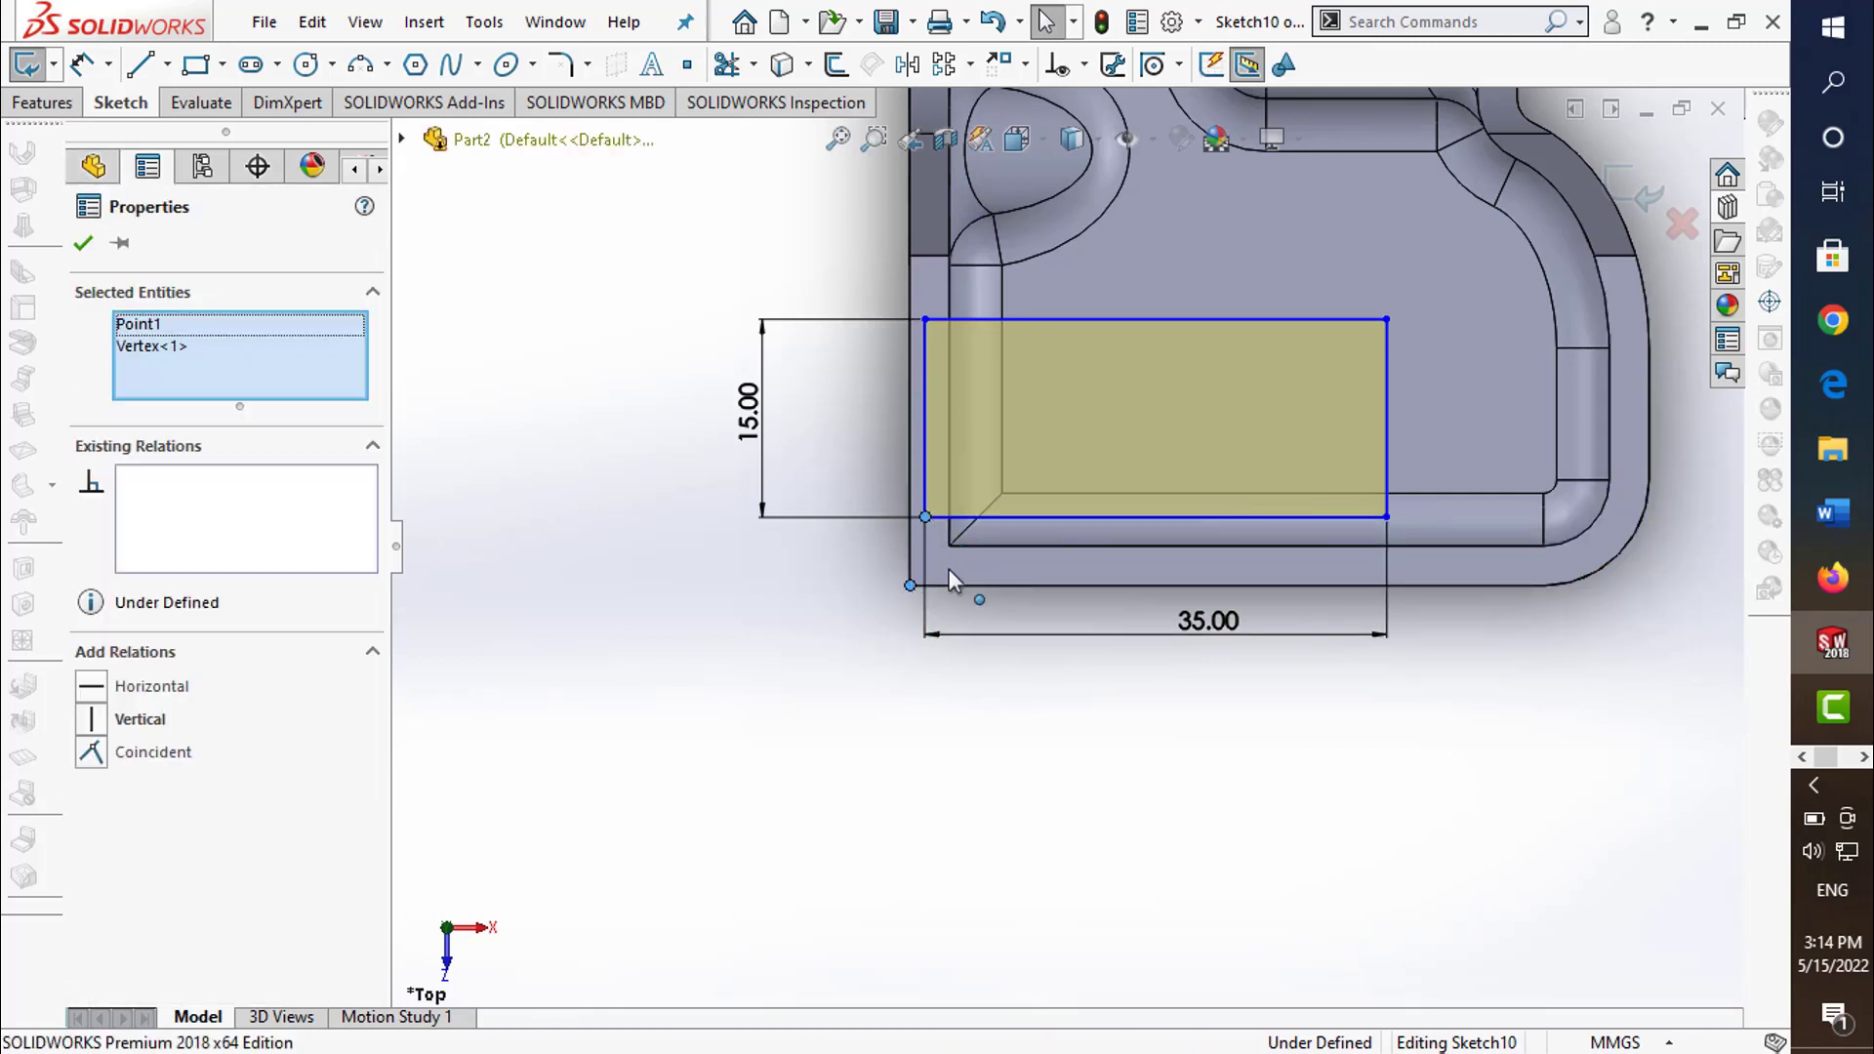
click(122, 769)
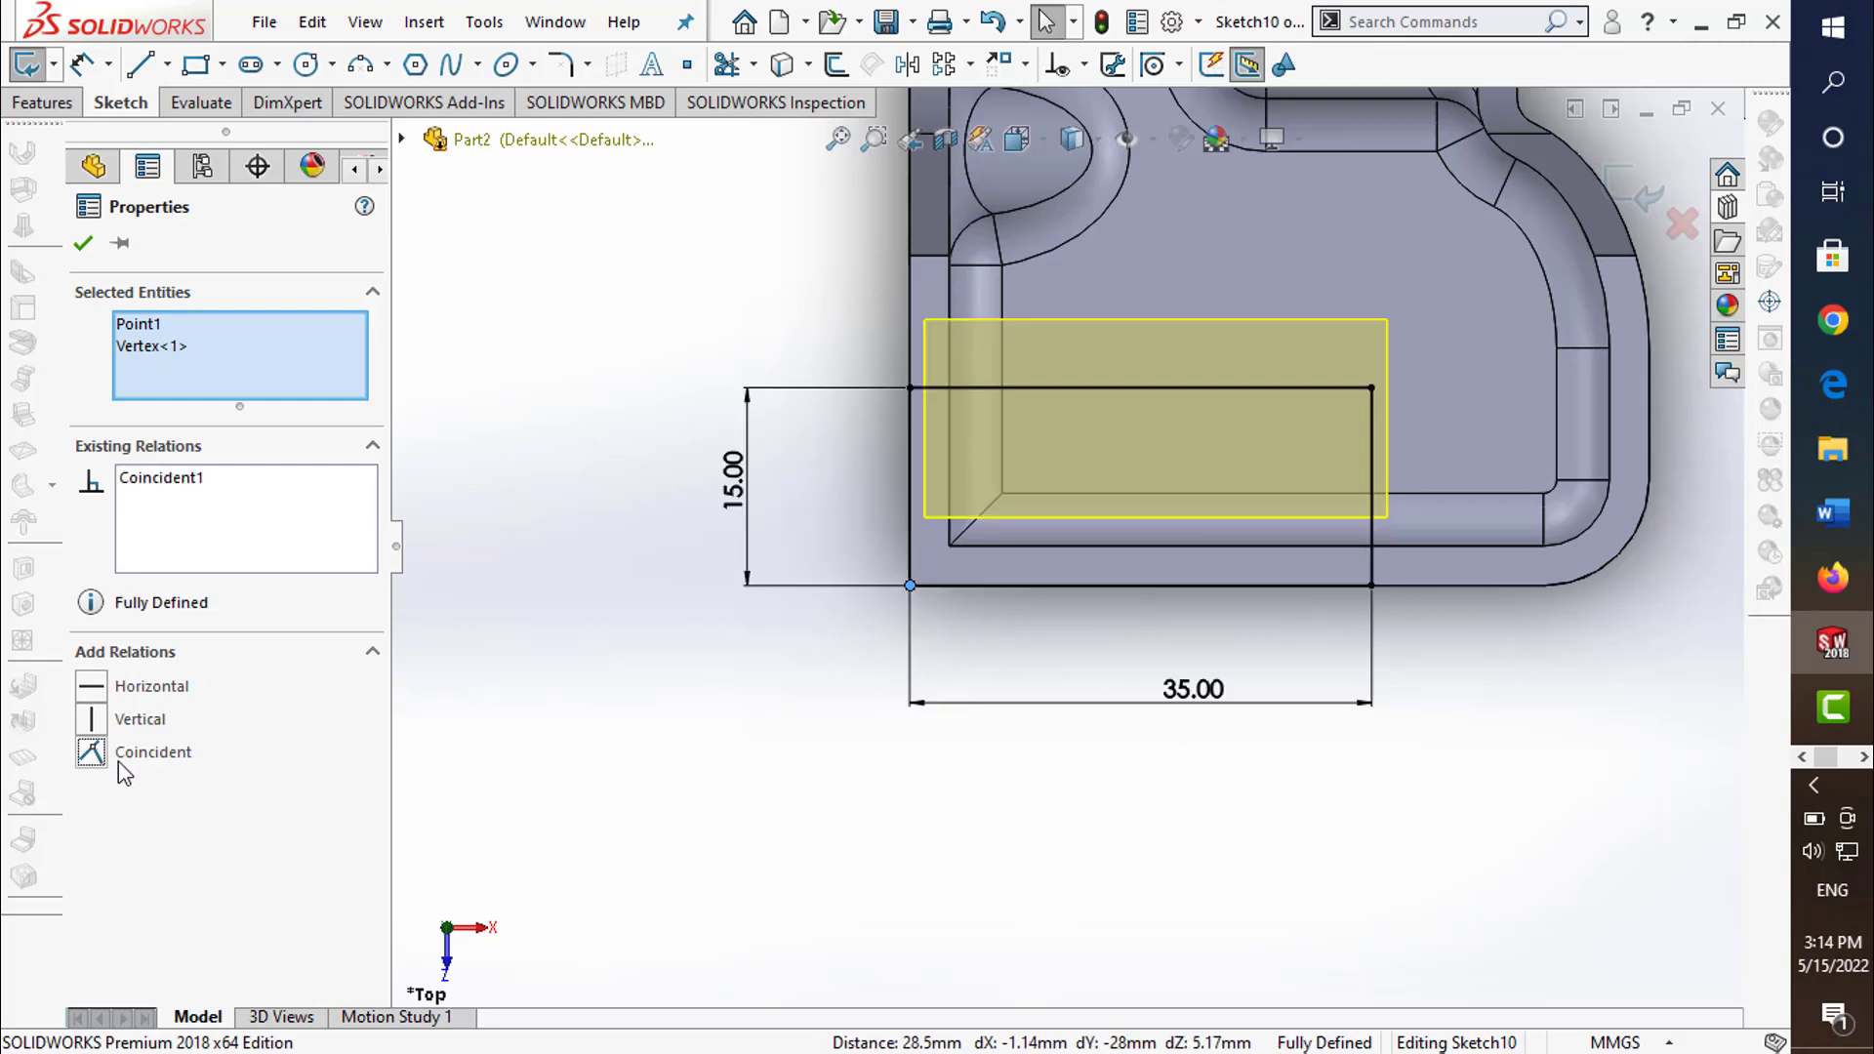
click(84, 248)
click(1650, 195)
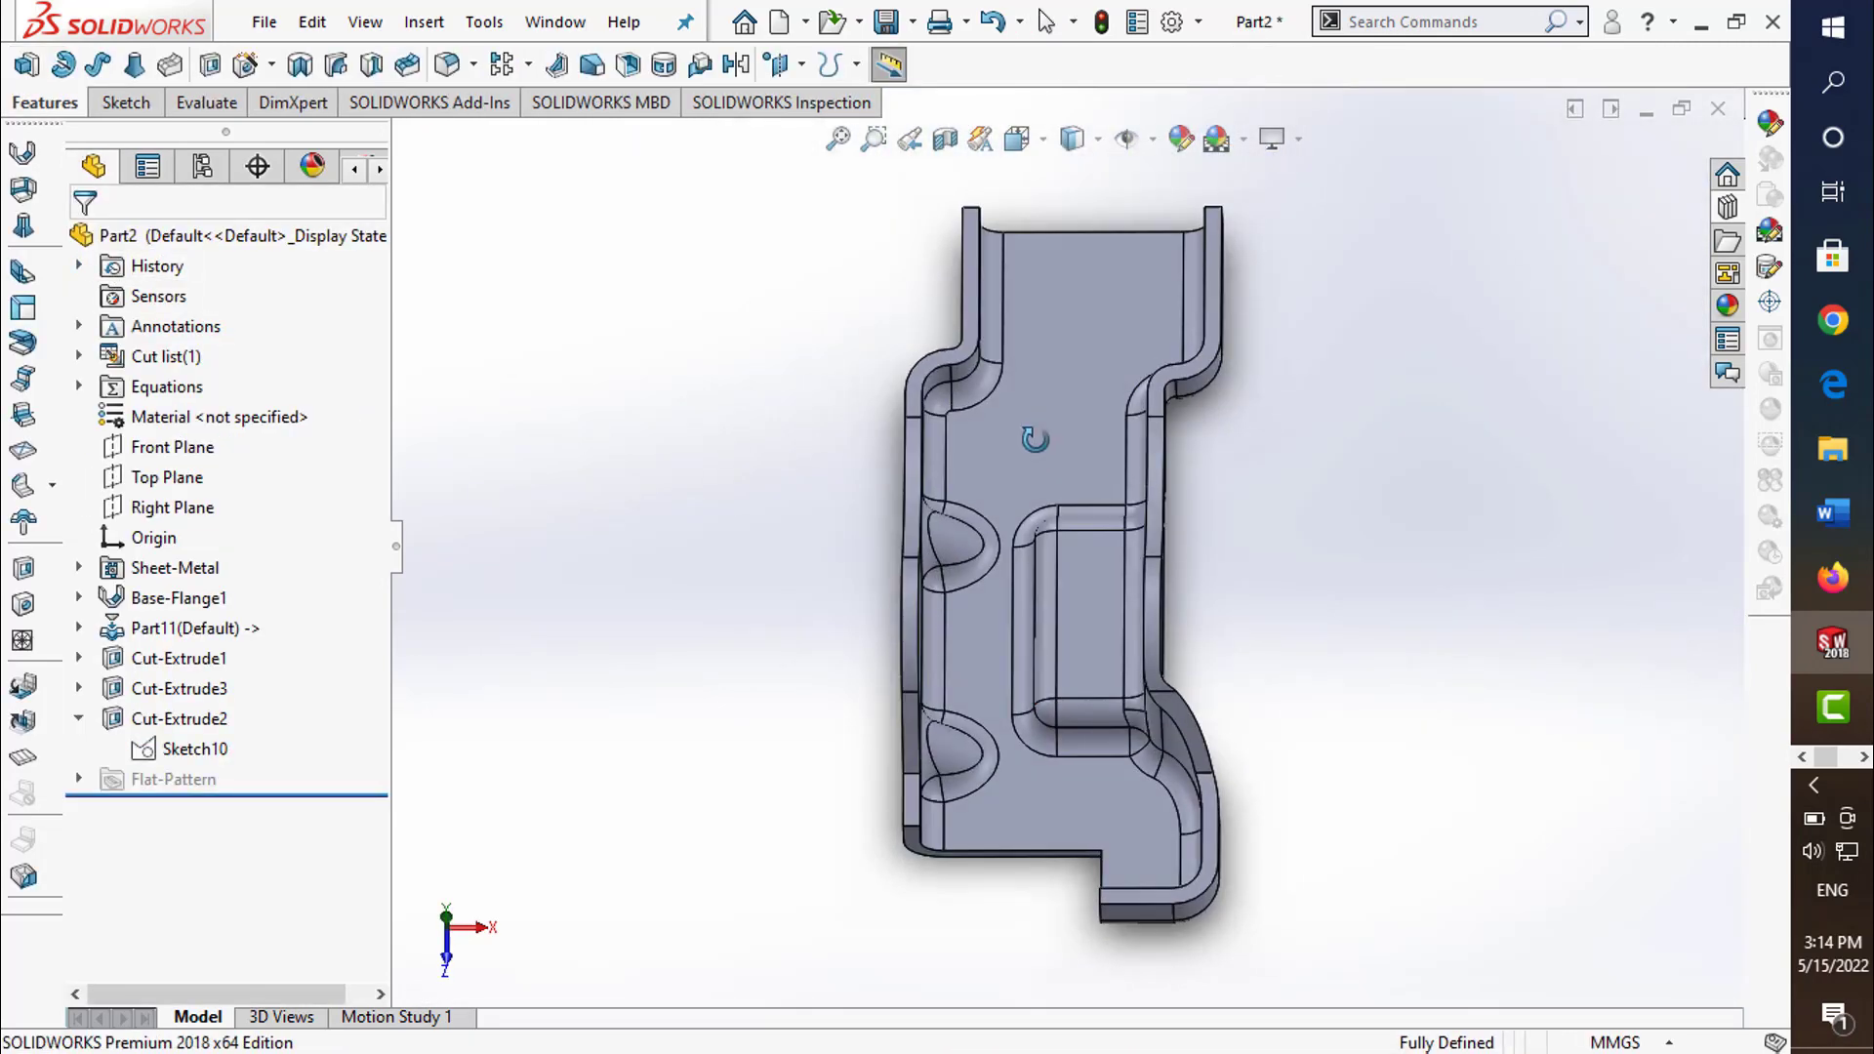
- Round three tray edges with a 5 mm fillet (Fillet1)
middle_drag(1034, 439, 1067, 418)
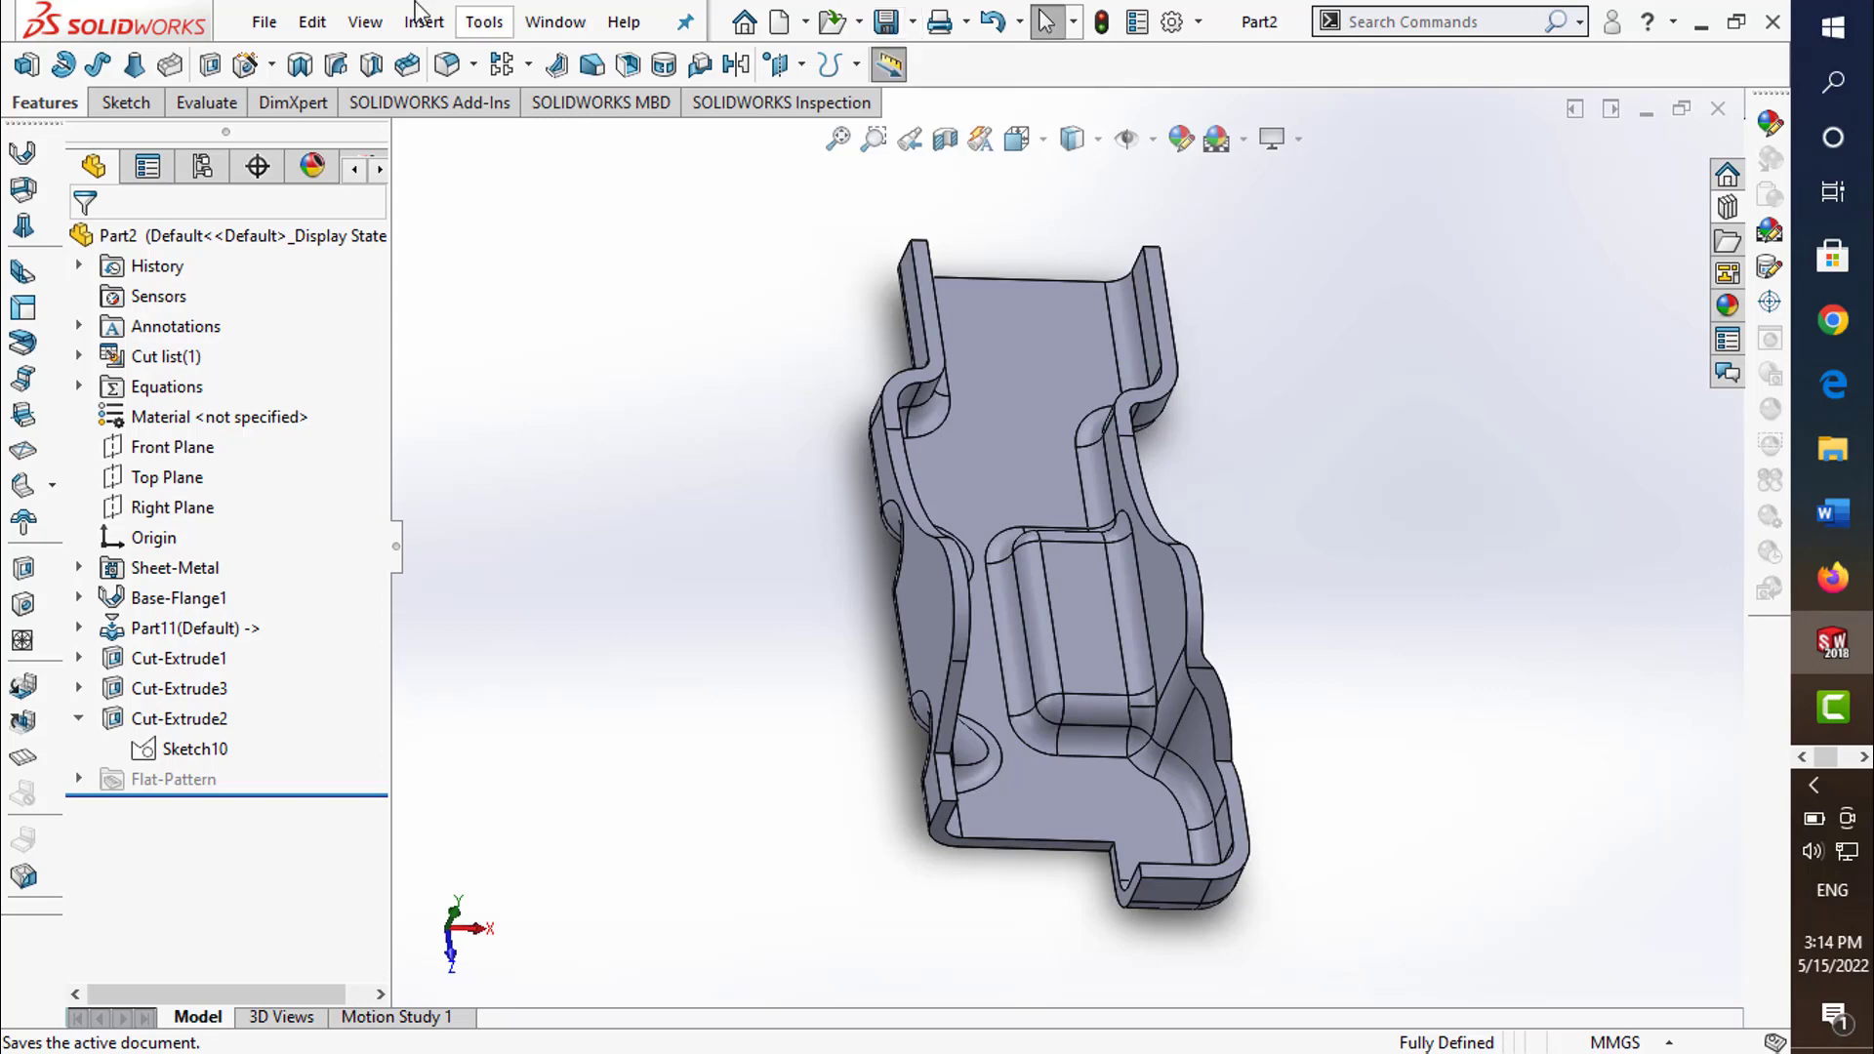
click(446, 66)
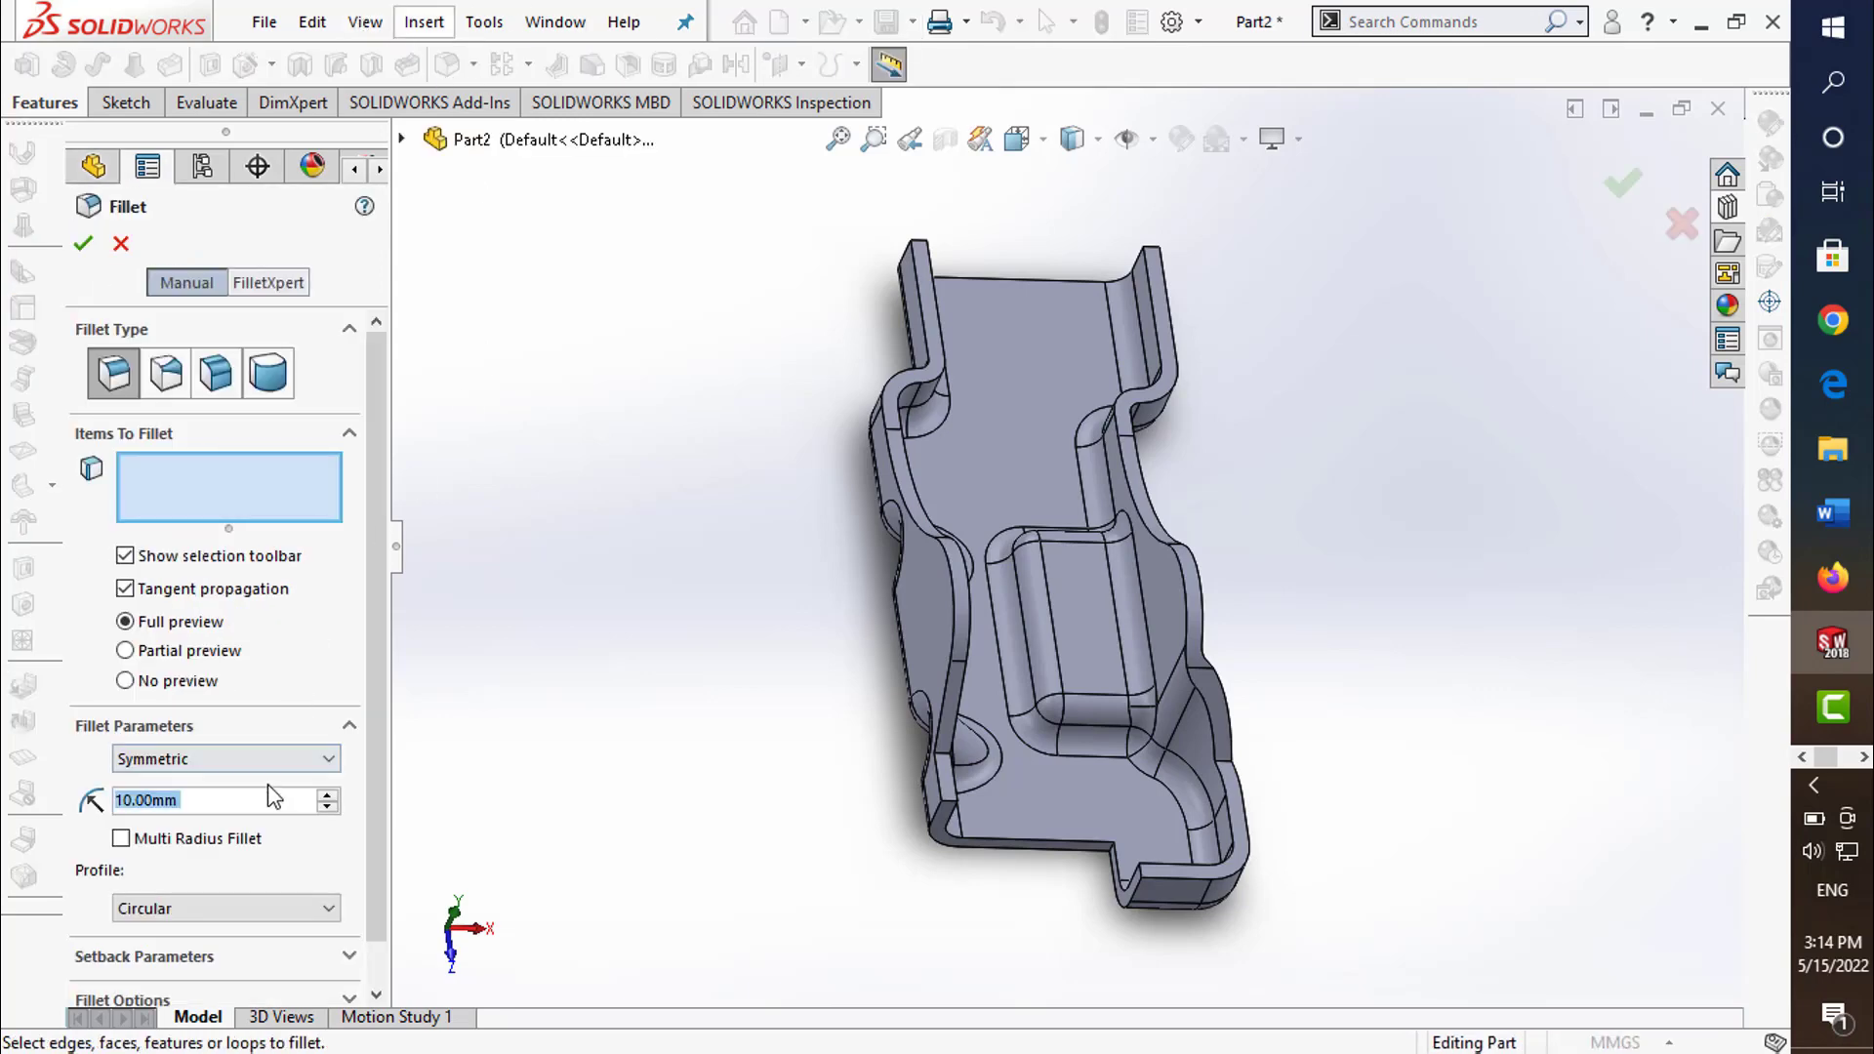
text(5)
middle_drag(1169, 661, 1155, 795)
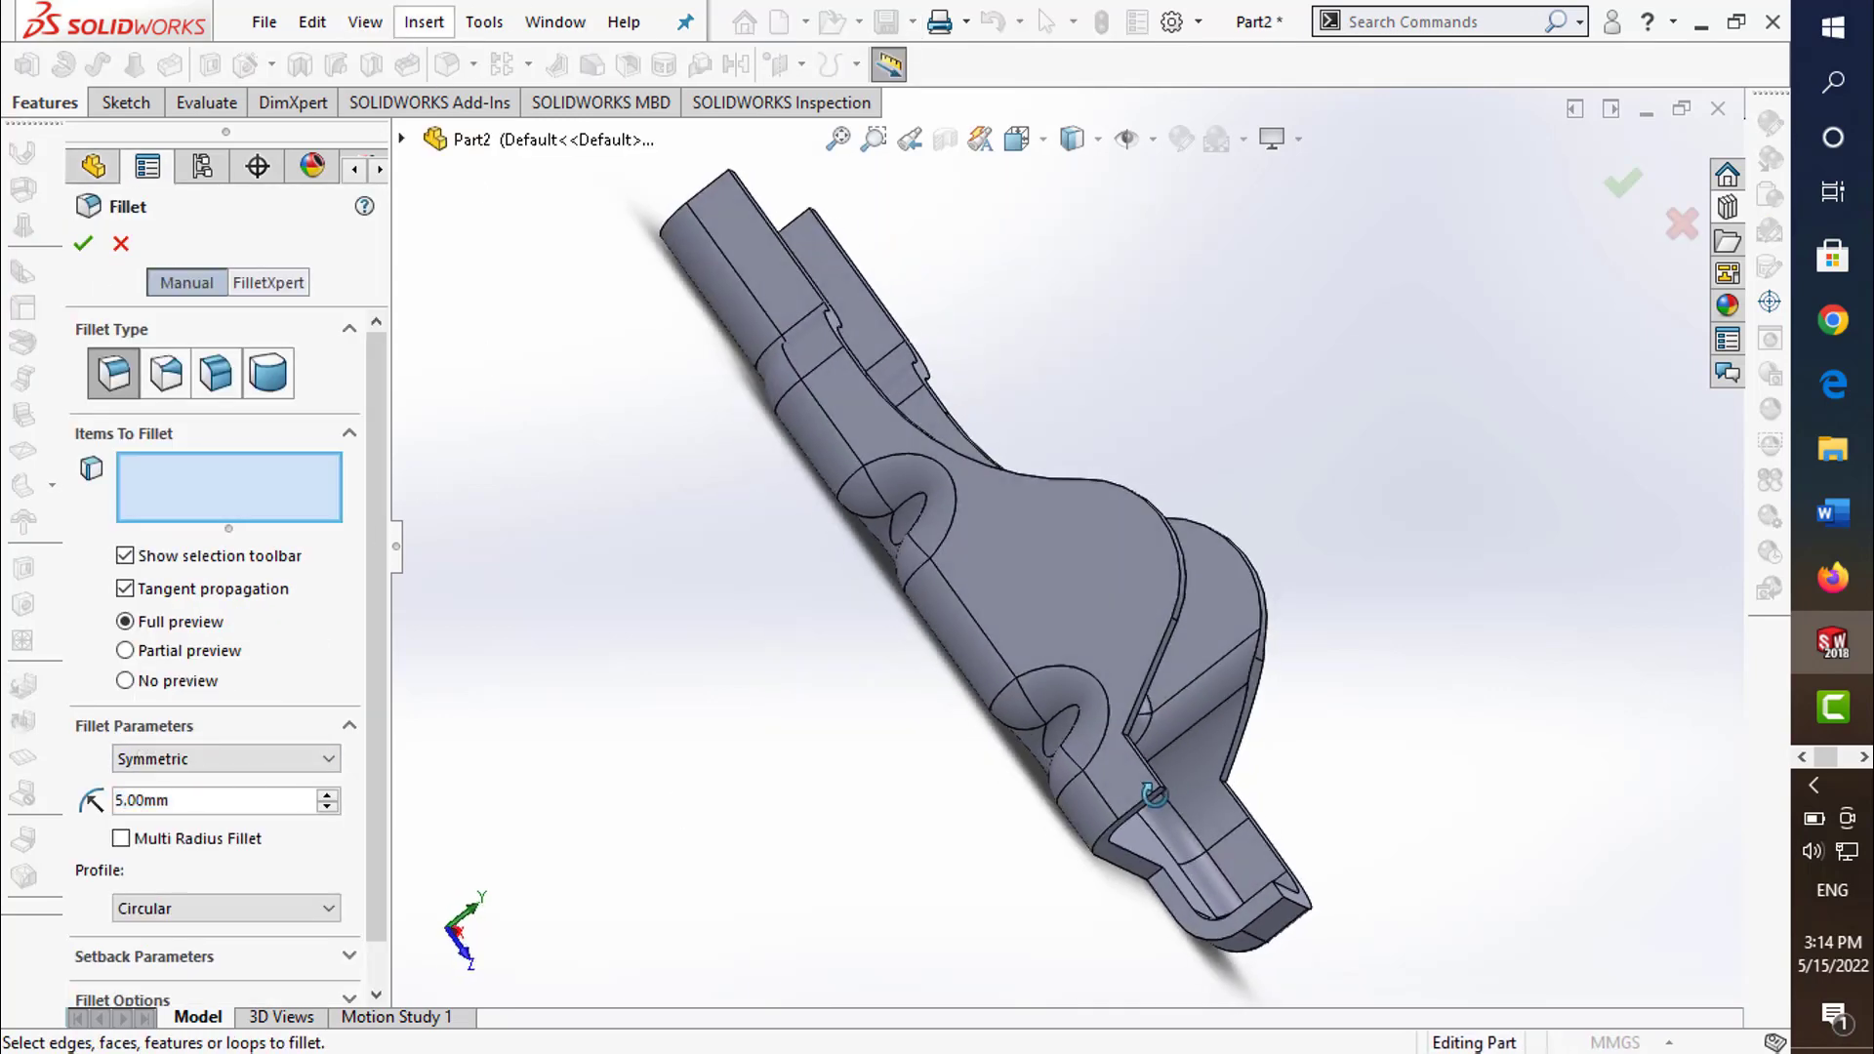
scroll(1167, 636, down, 3)
scroll(1108, 753, down, 3)
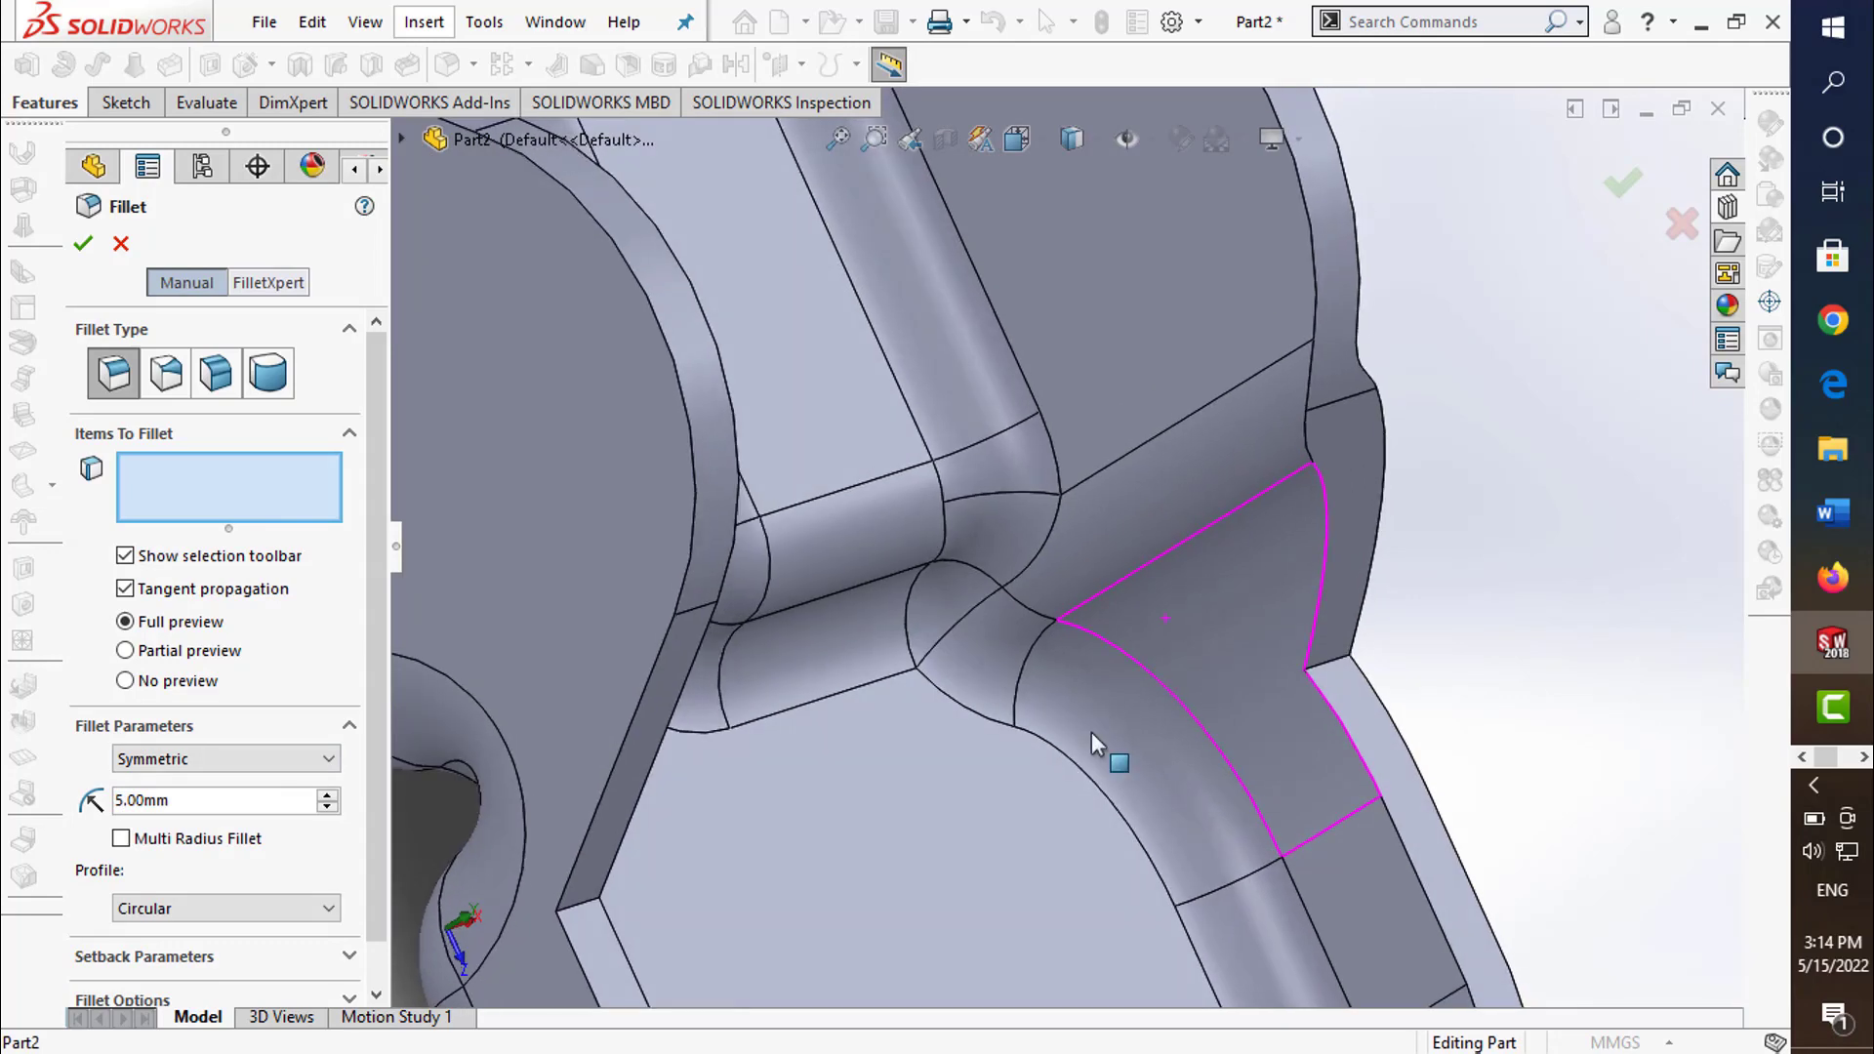
click(586, 915)
middle_drag(1081, 765, 1123, 764)
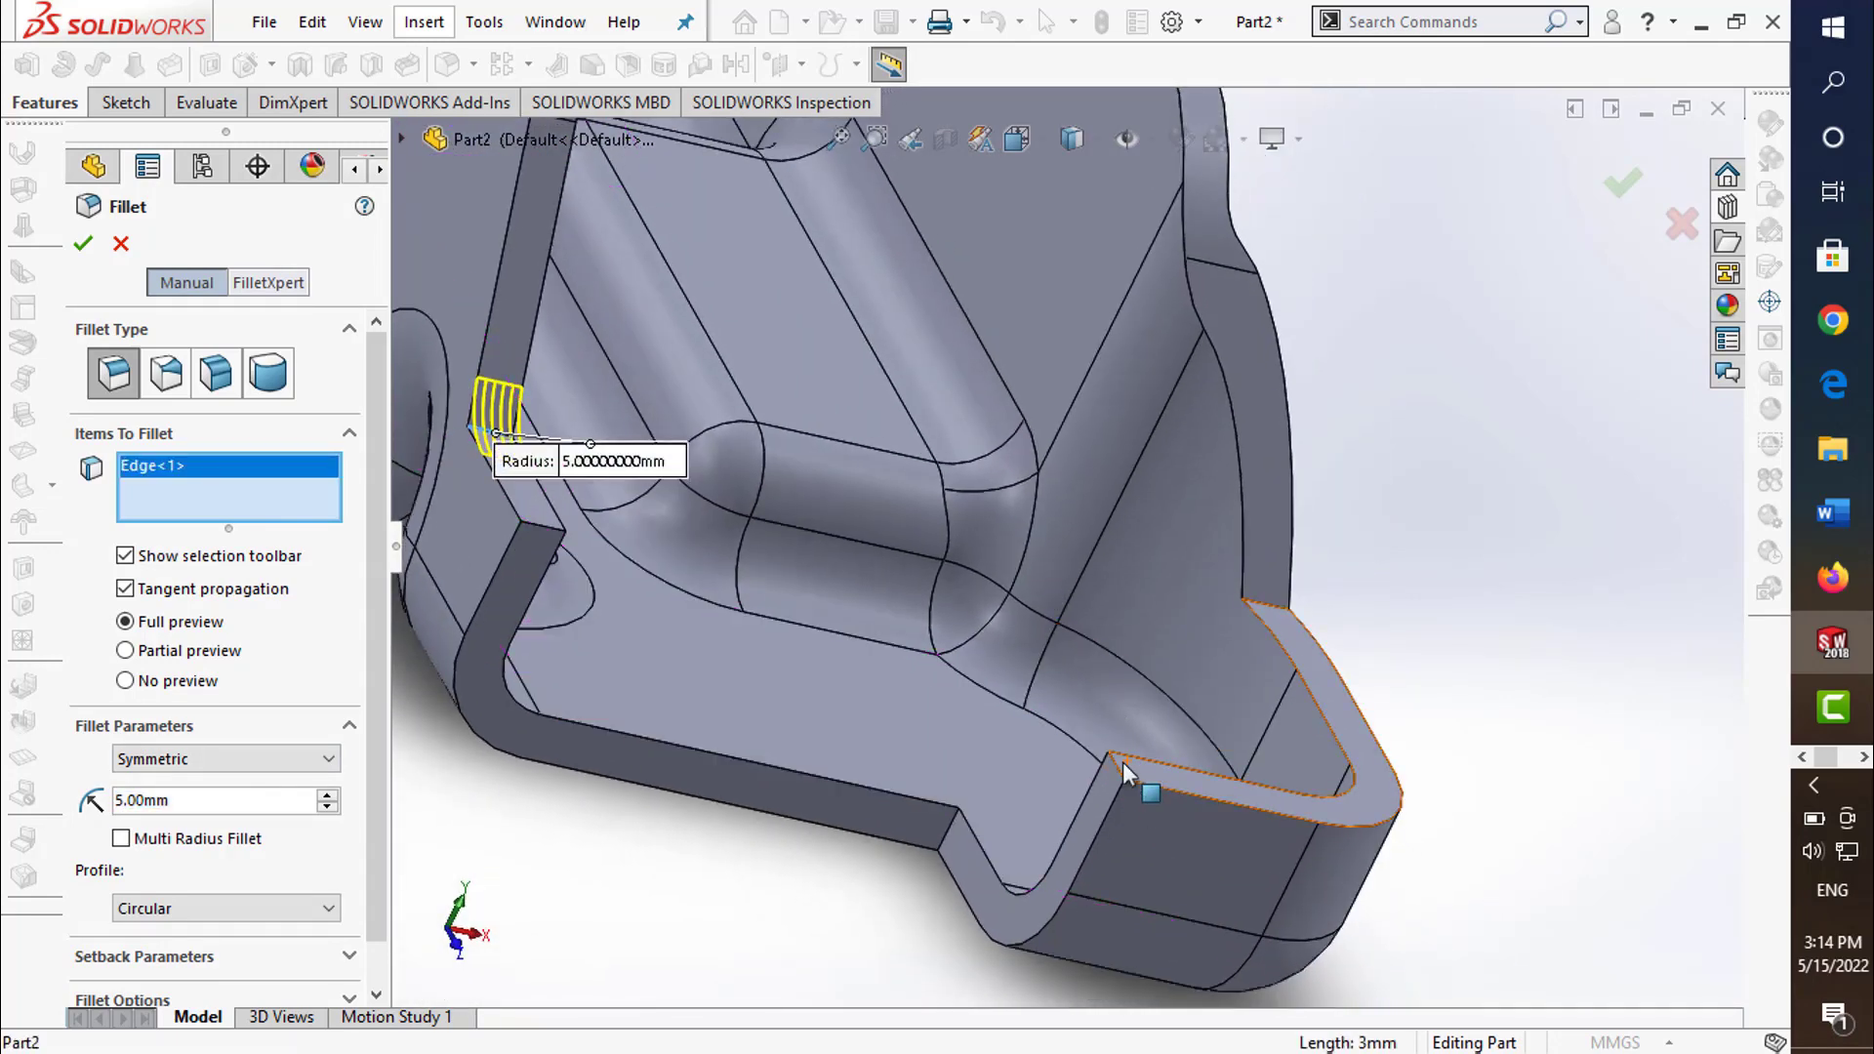
click(1121, 765)
click(951, 837)
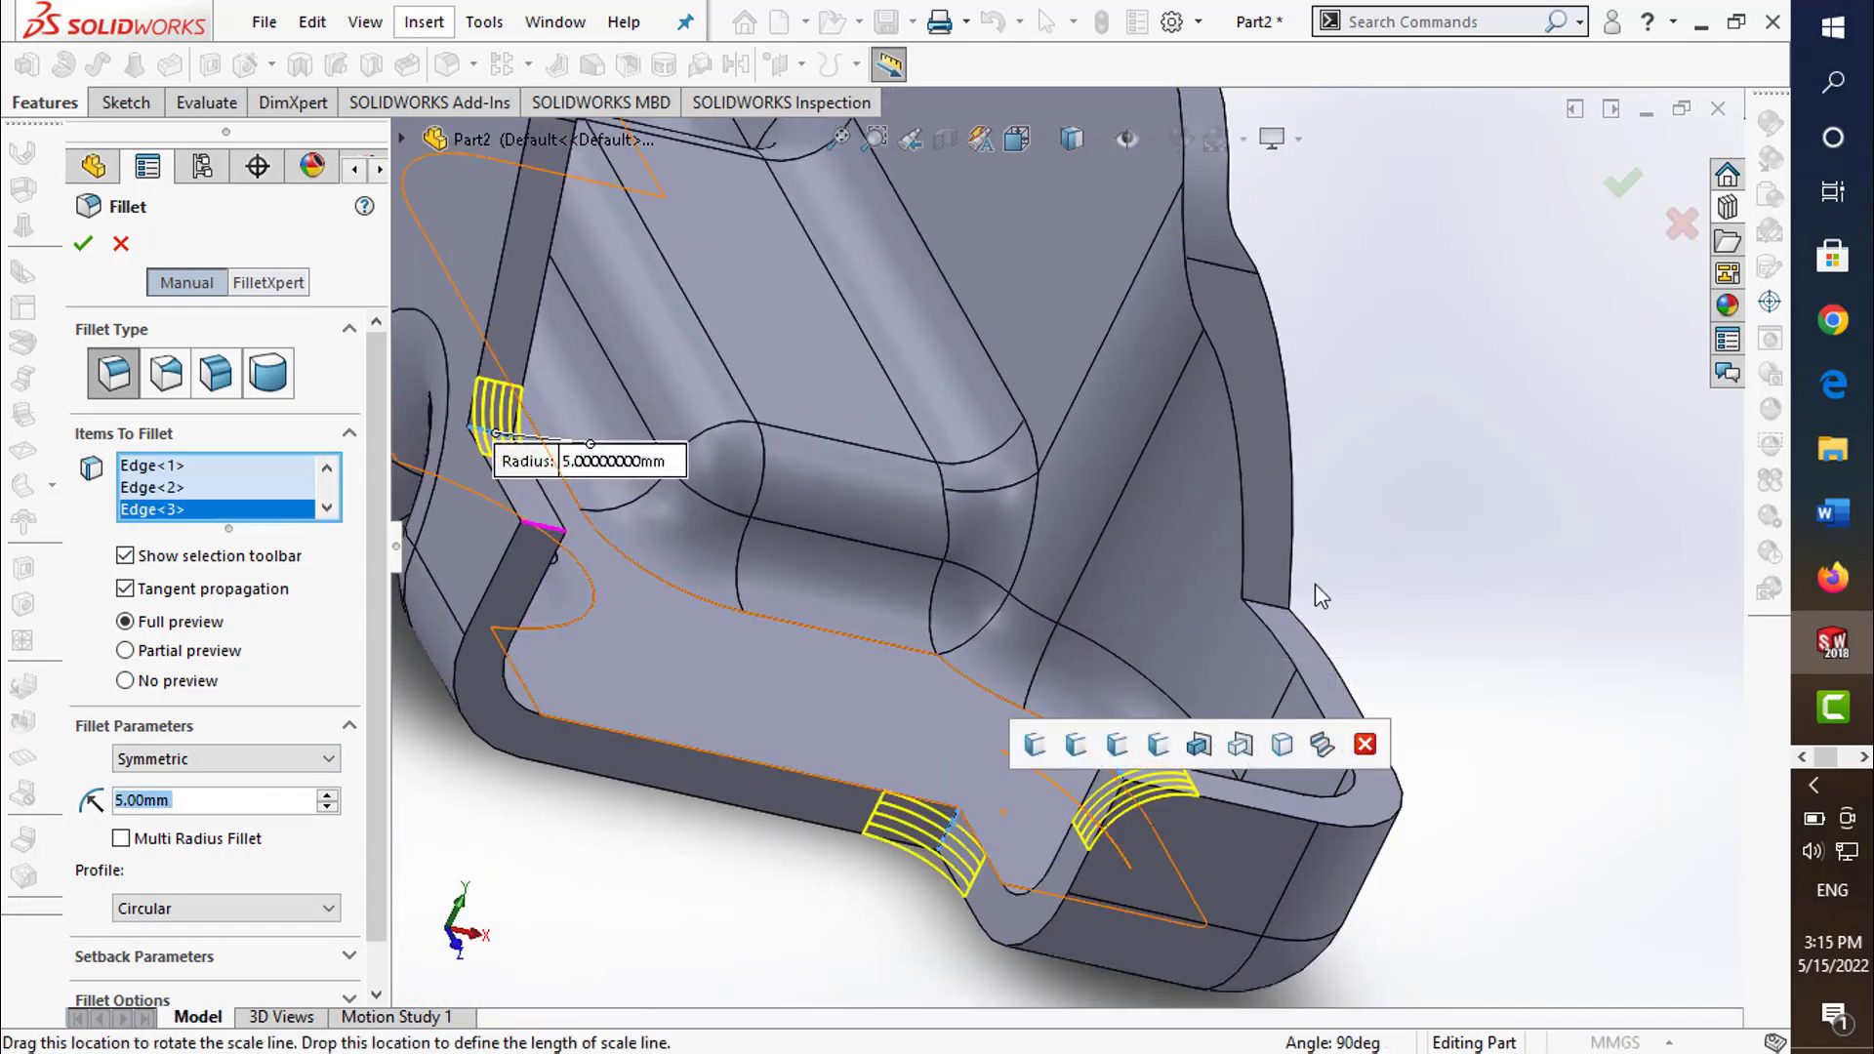
click(1621, 184)
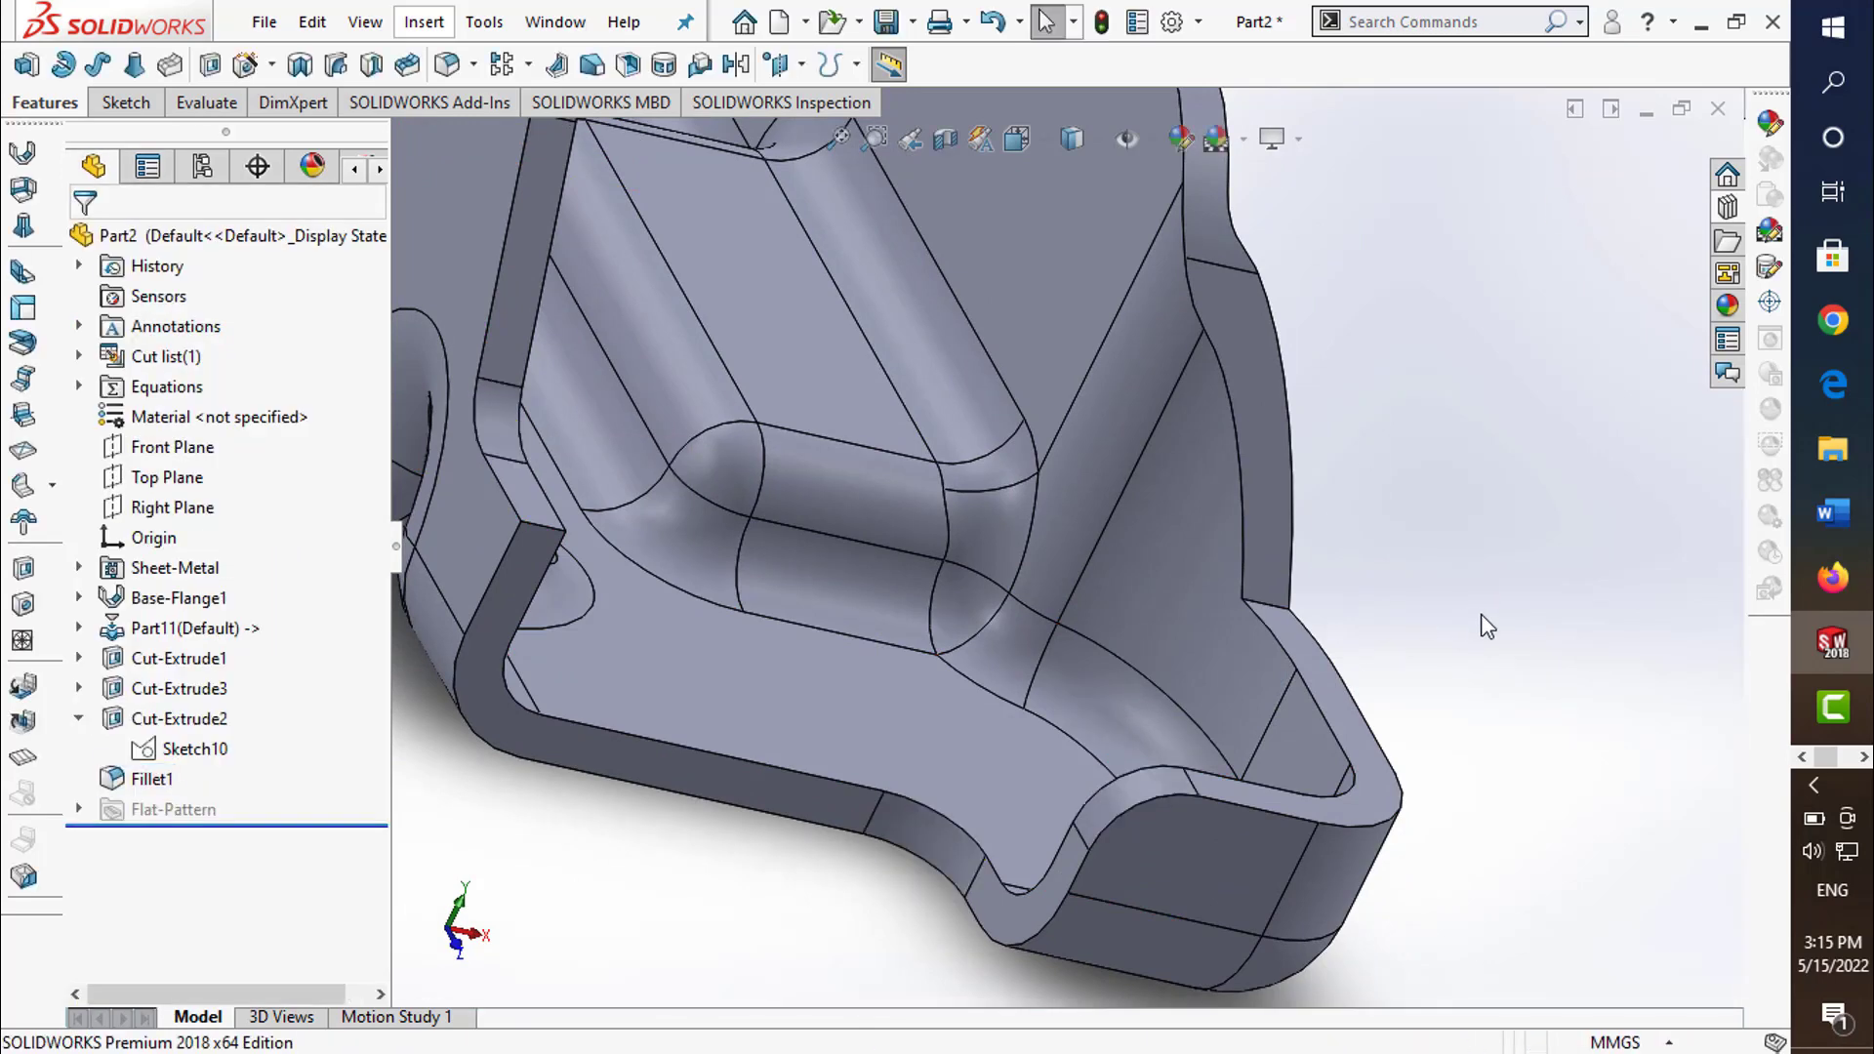
- Round two more edges with a second 5 mm fillet (Fillet2)
key(f)
middle_drag(1006, 419, 1020, 205)
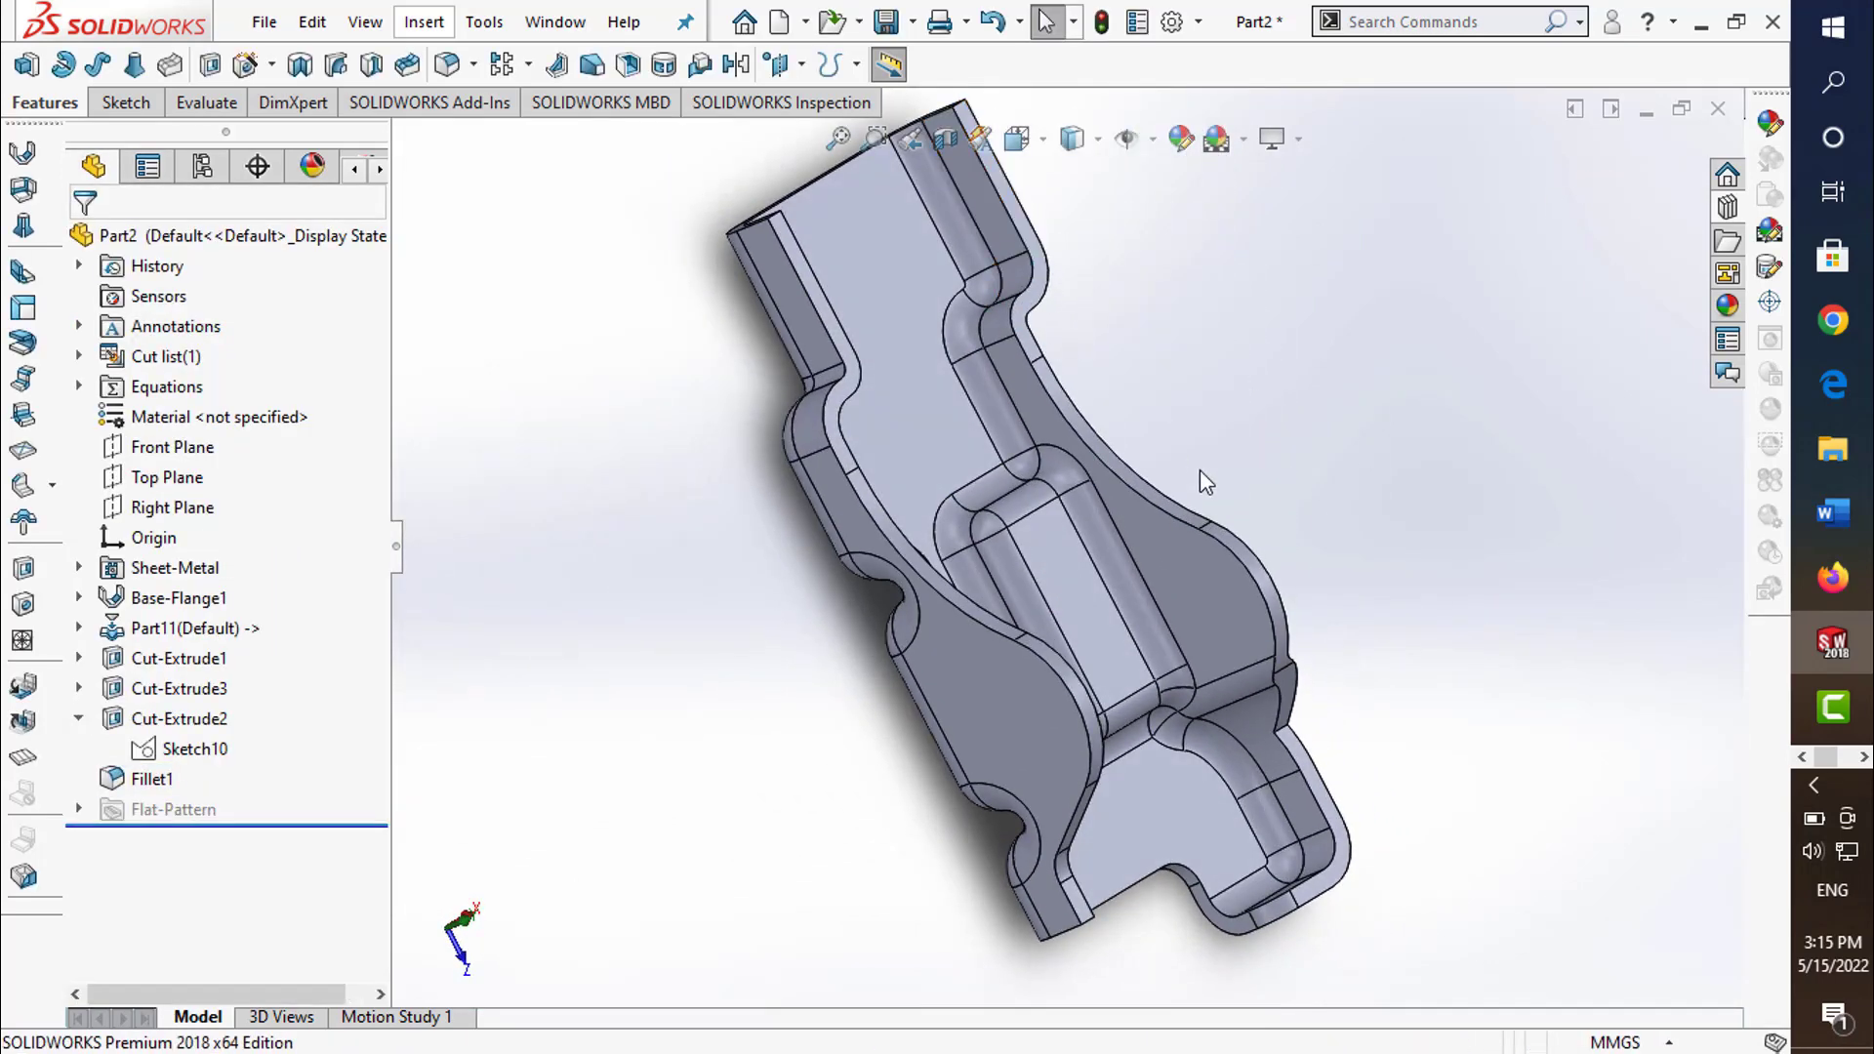
middle_drag(1206, 481, 1122, 546)
click(455, 72)
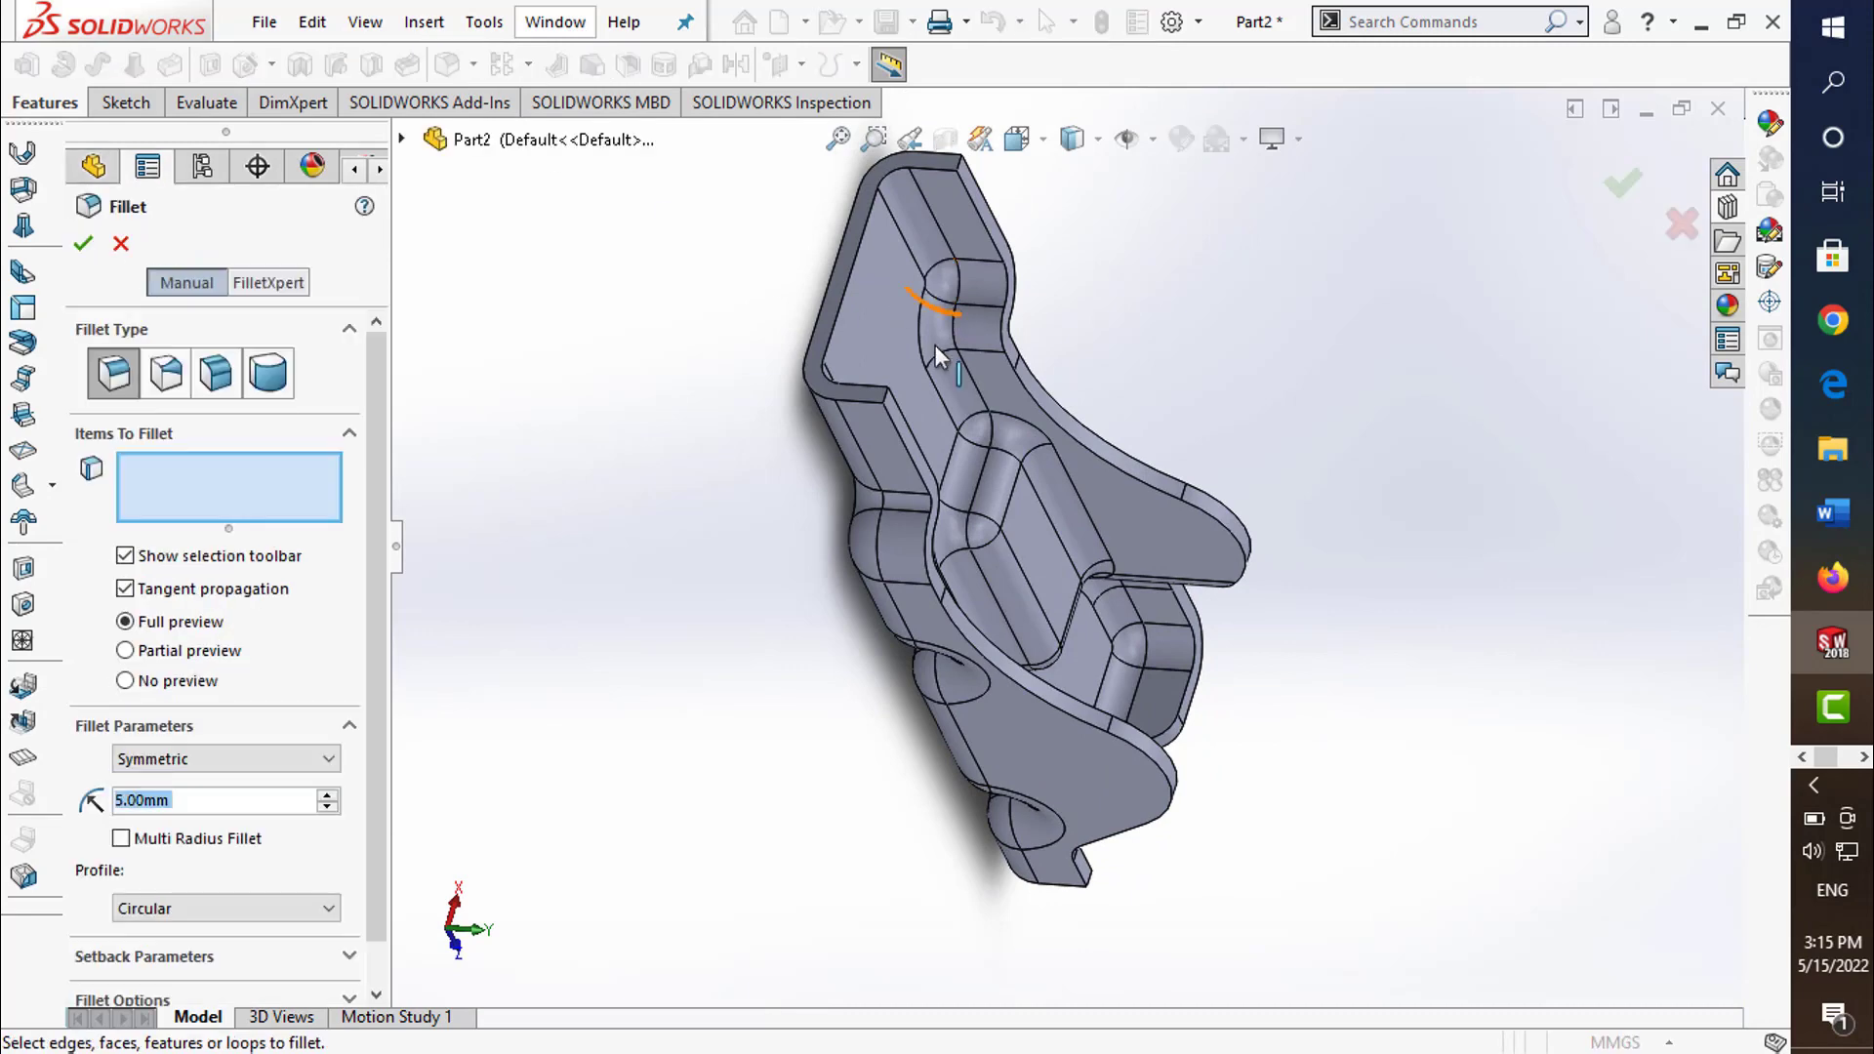
scroll(934, 343, down, 5)
click(863, 523)
scroll(910, 313, up, 3)
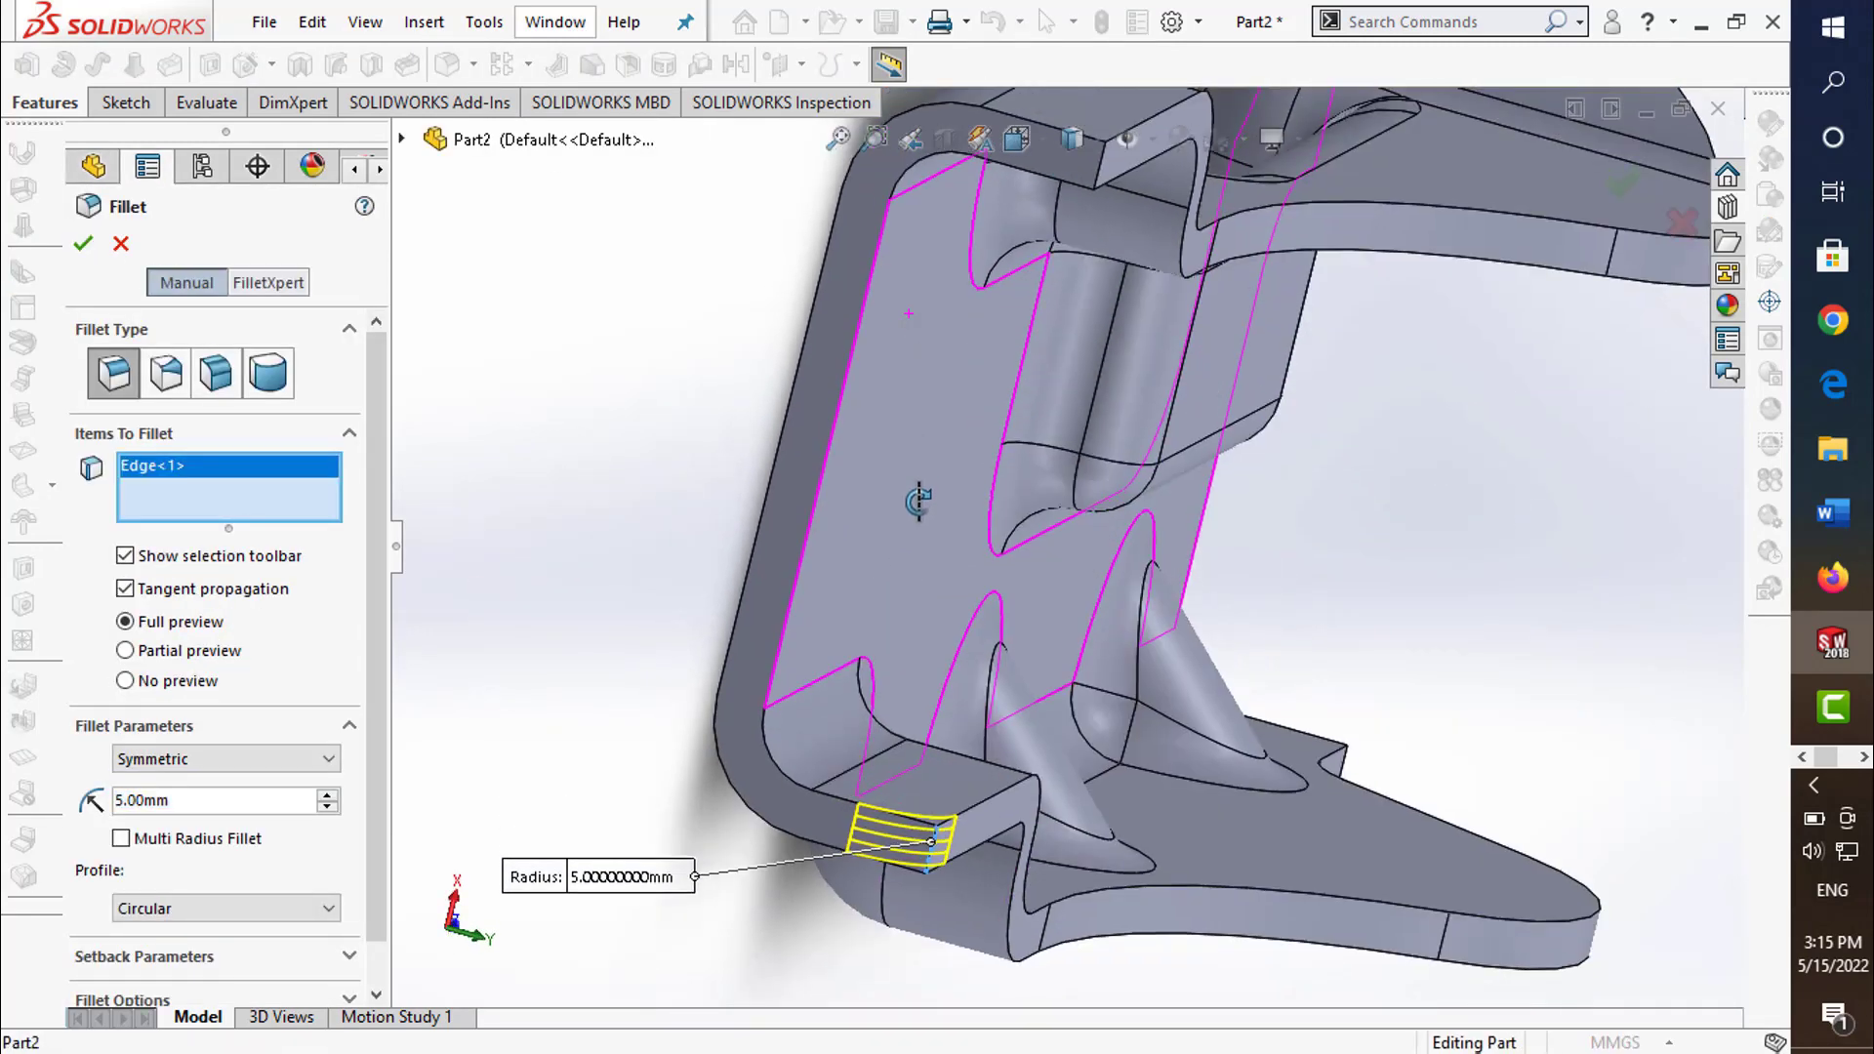
middle_drag(911, 502, 1080, 384)
scroll(1133, 202, down, 3)
click(1133, 178)
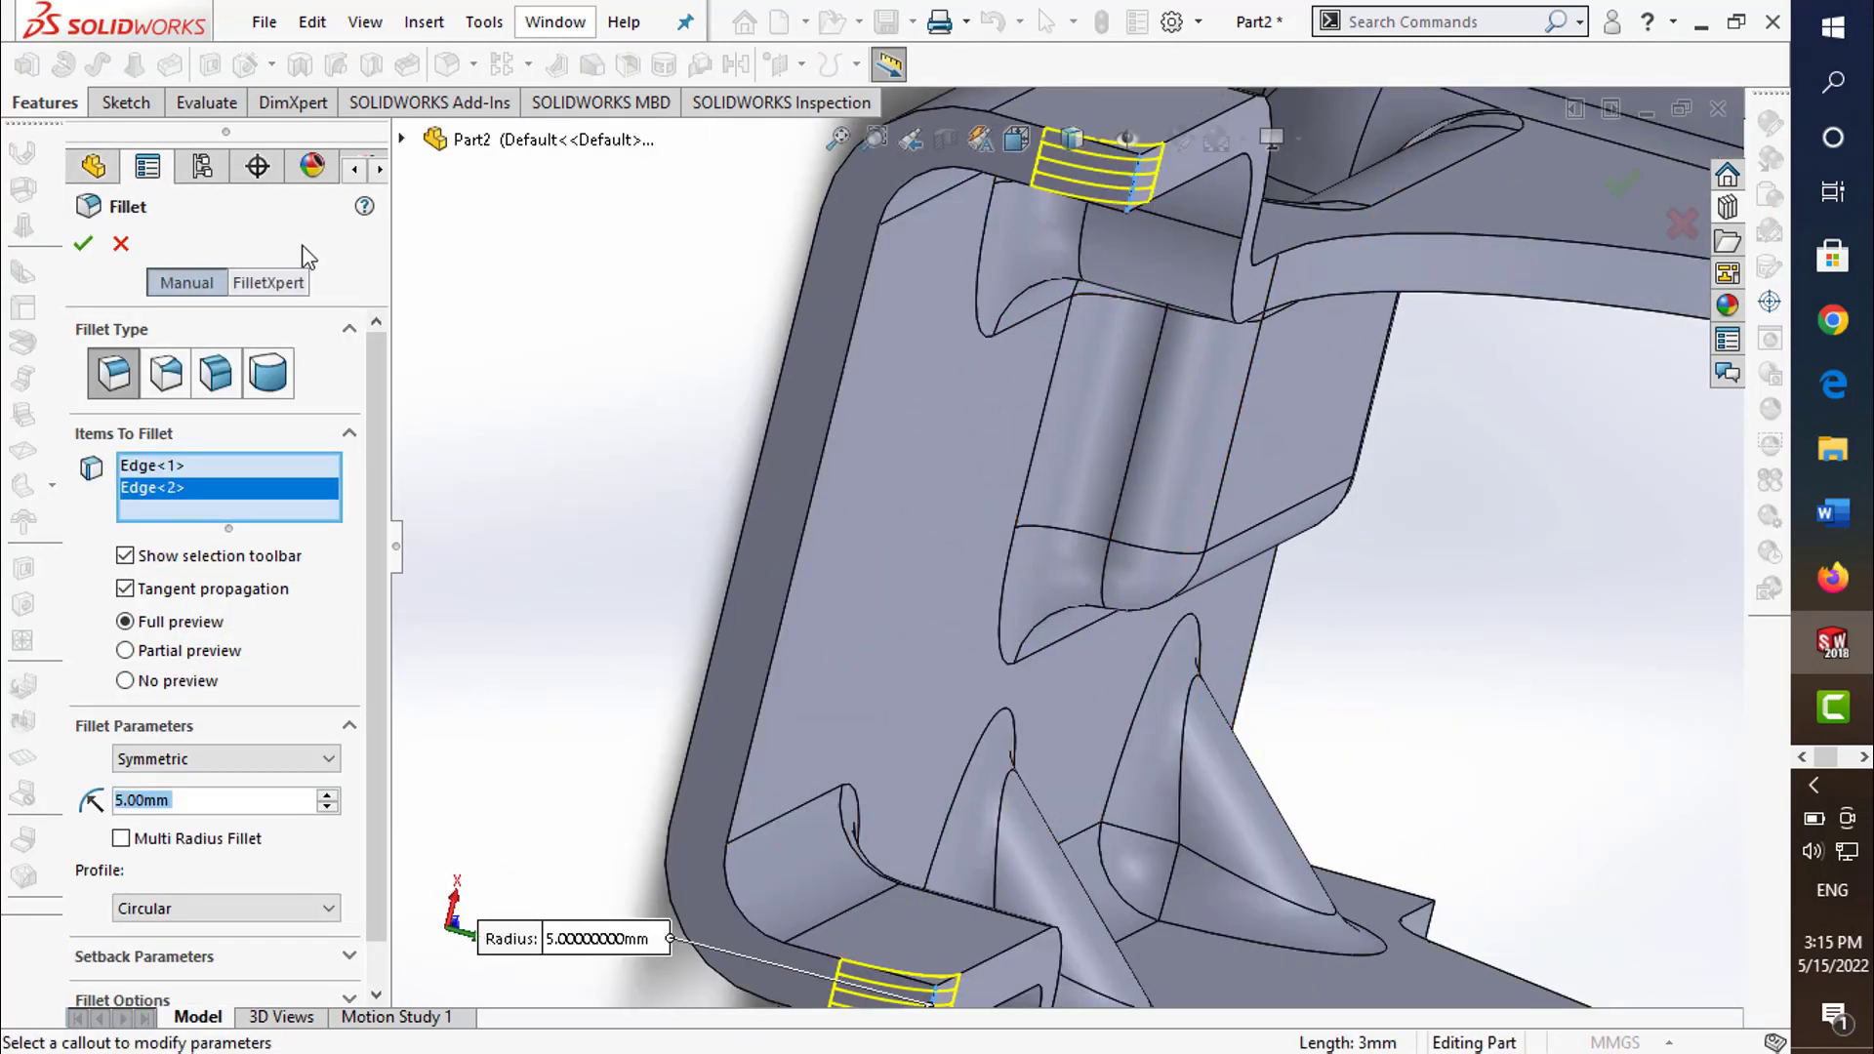
click(84, 246)
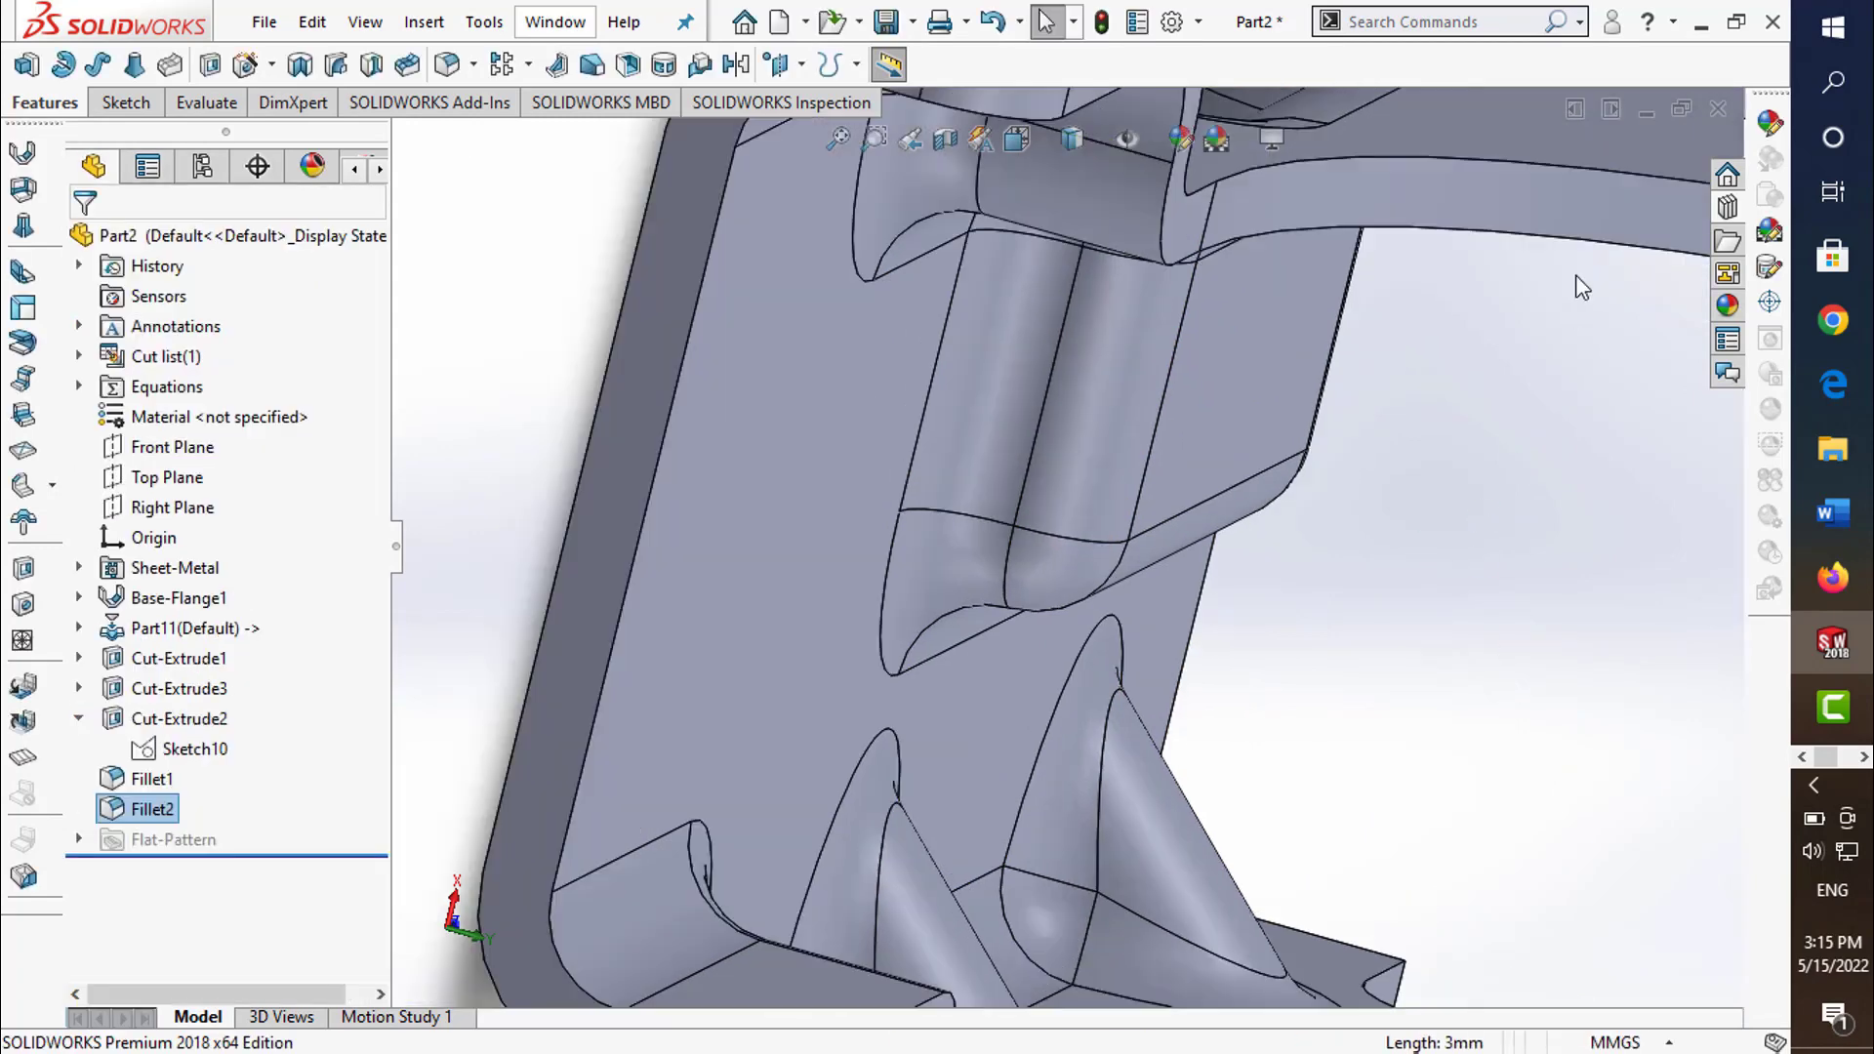
- Add a 5 mm fillet (Fillet3) on one edge of the wavy side
scroll(1575, 542, up, 5)
mouse_move(1477, 648)
middle_down()
mouse_move(1331, 472)
mouse_move(1443, 355)
mouse_move(1209, 271)
middle_up()
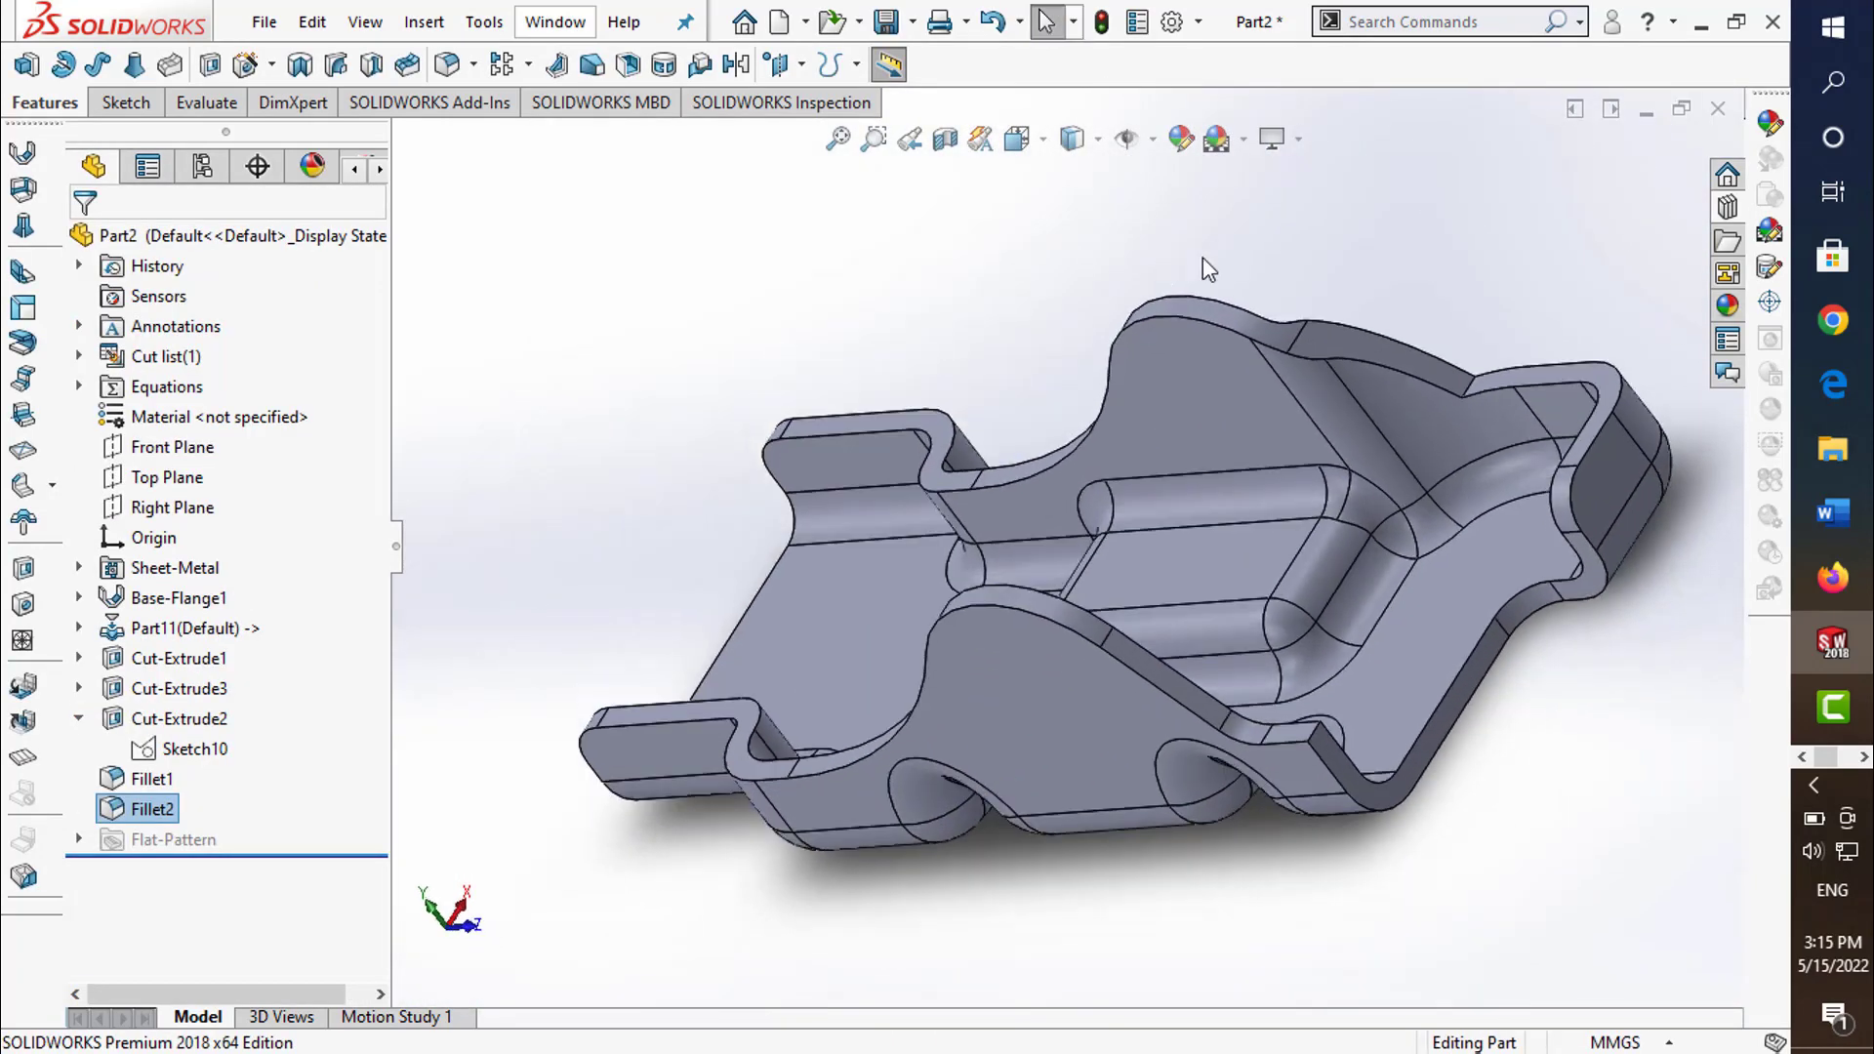
click(441, 68)
scroll(1189, 536, down, 4)
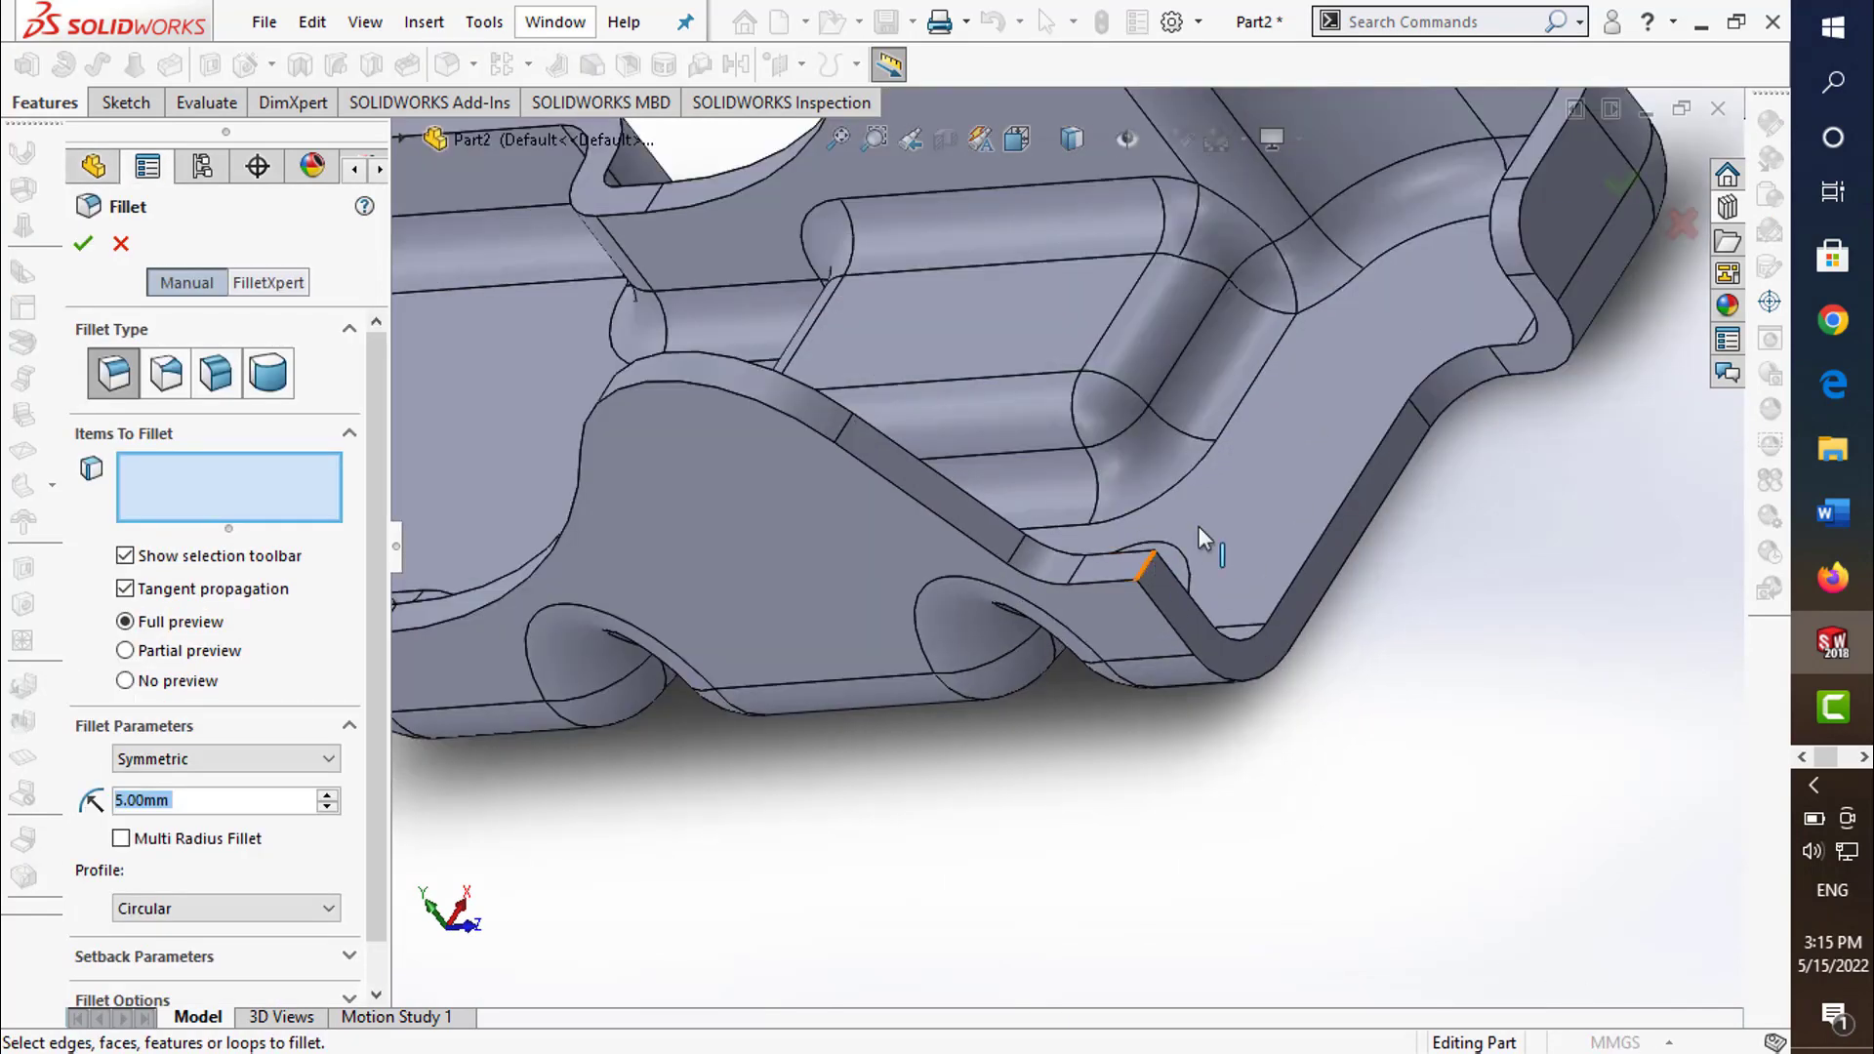
click(1199, 532)
click(84, 245)
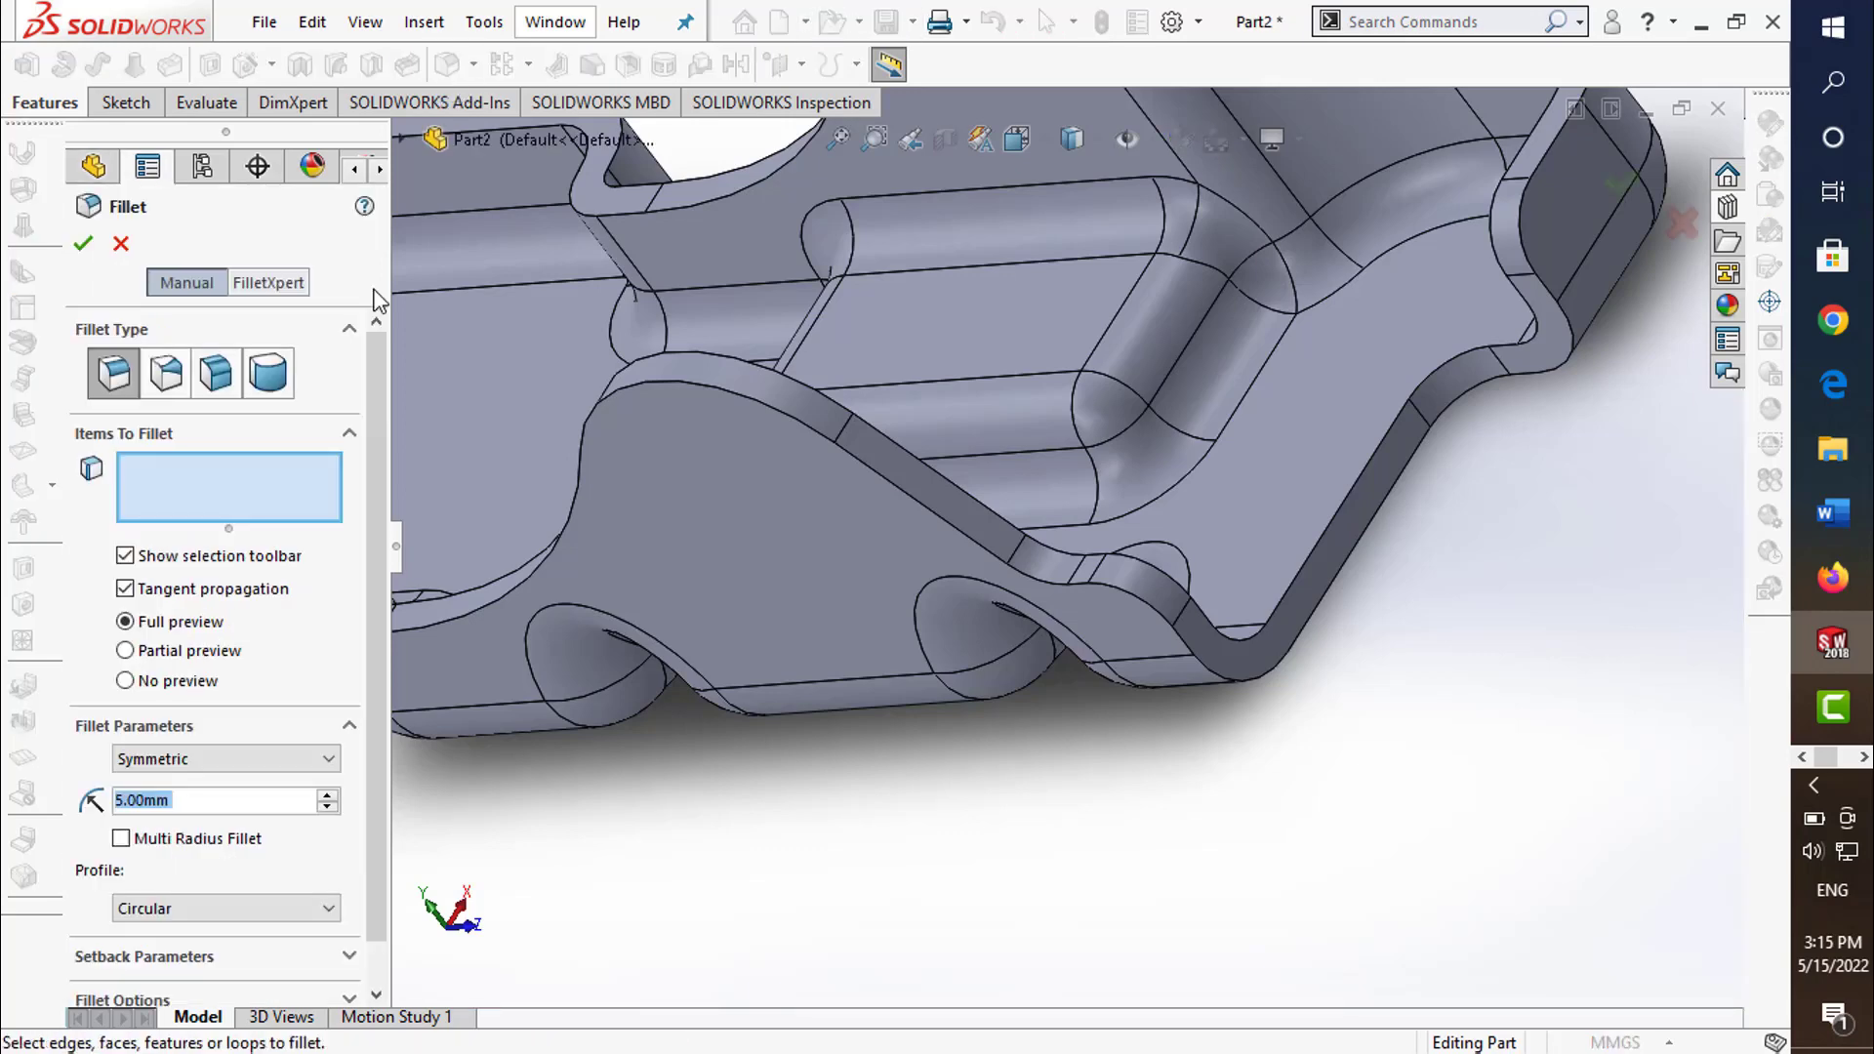
- Round a wall edge with a 10 mm fillet (Fillet4)
text(10)
key(Return)
key(f)
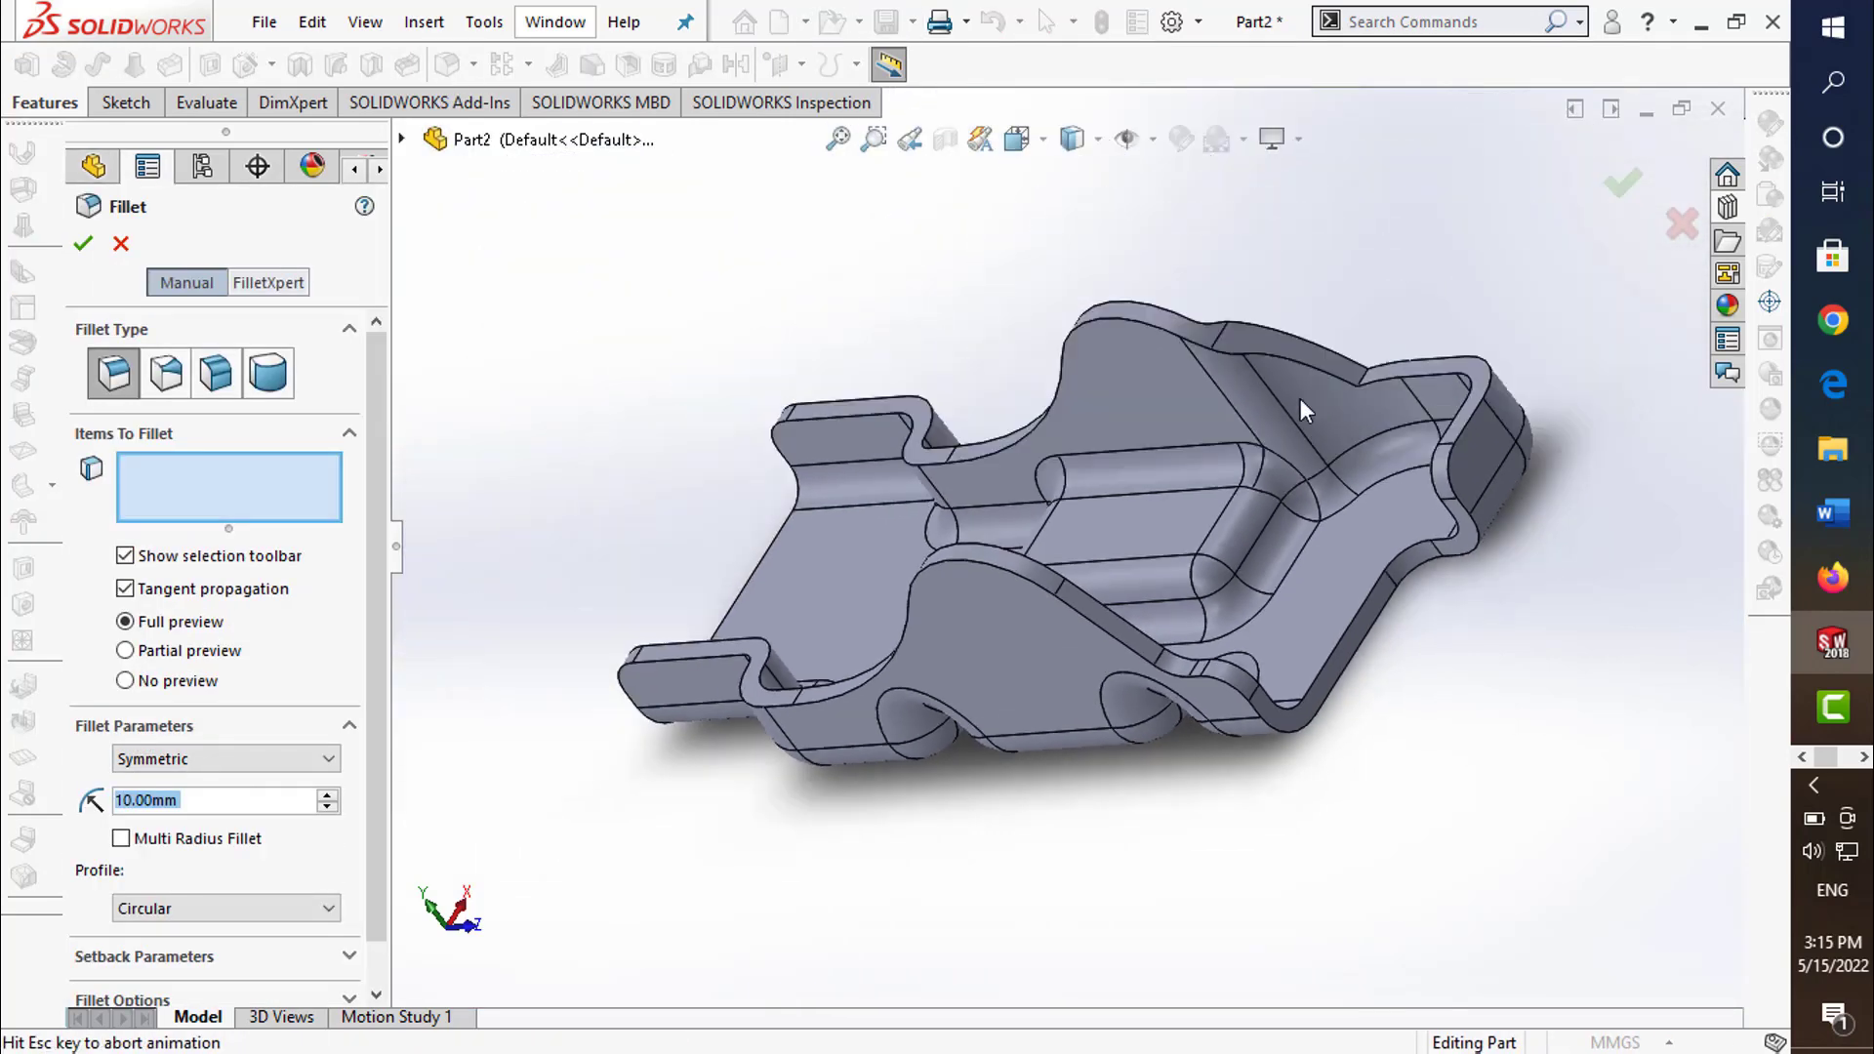
click(1356, 437)
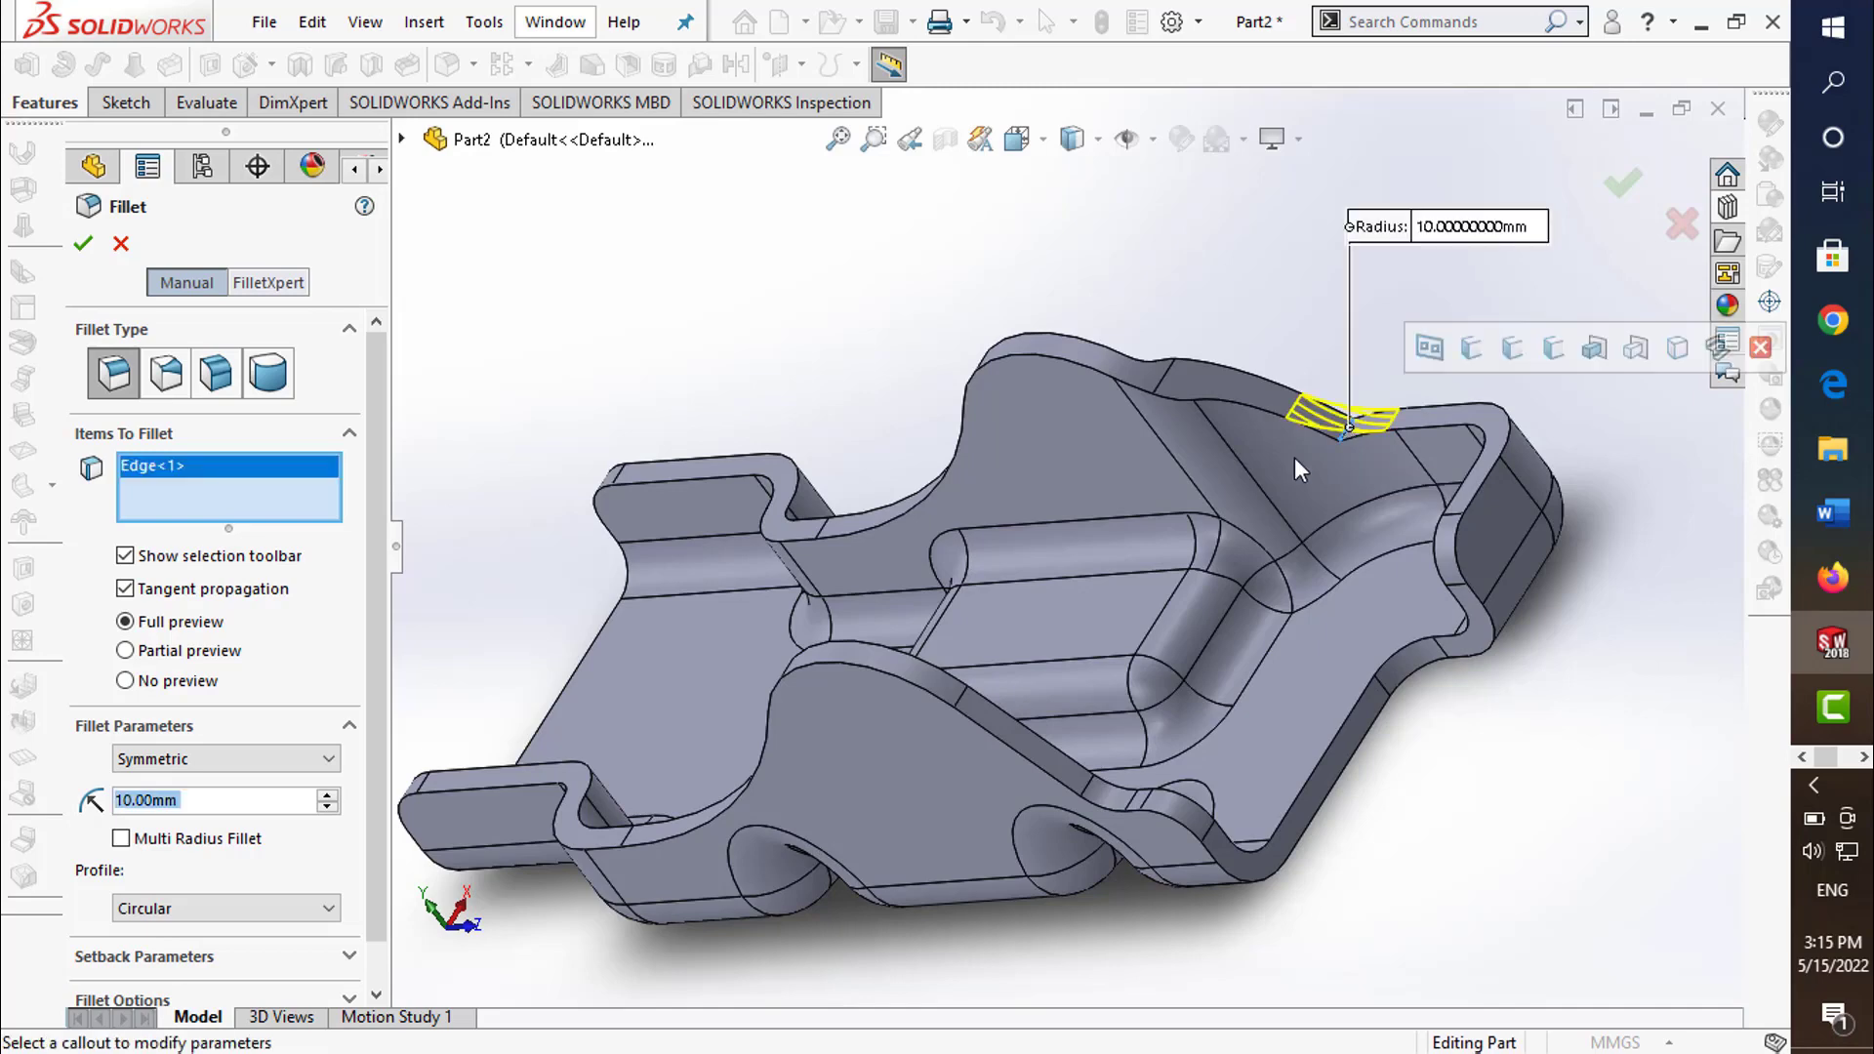
middle_drag(1356, 436, 1632, 196)
click(1628, 187)
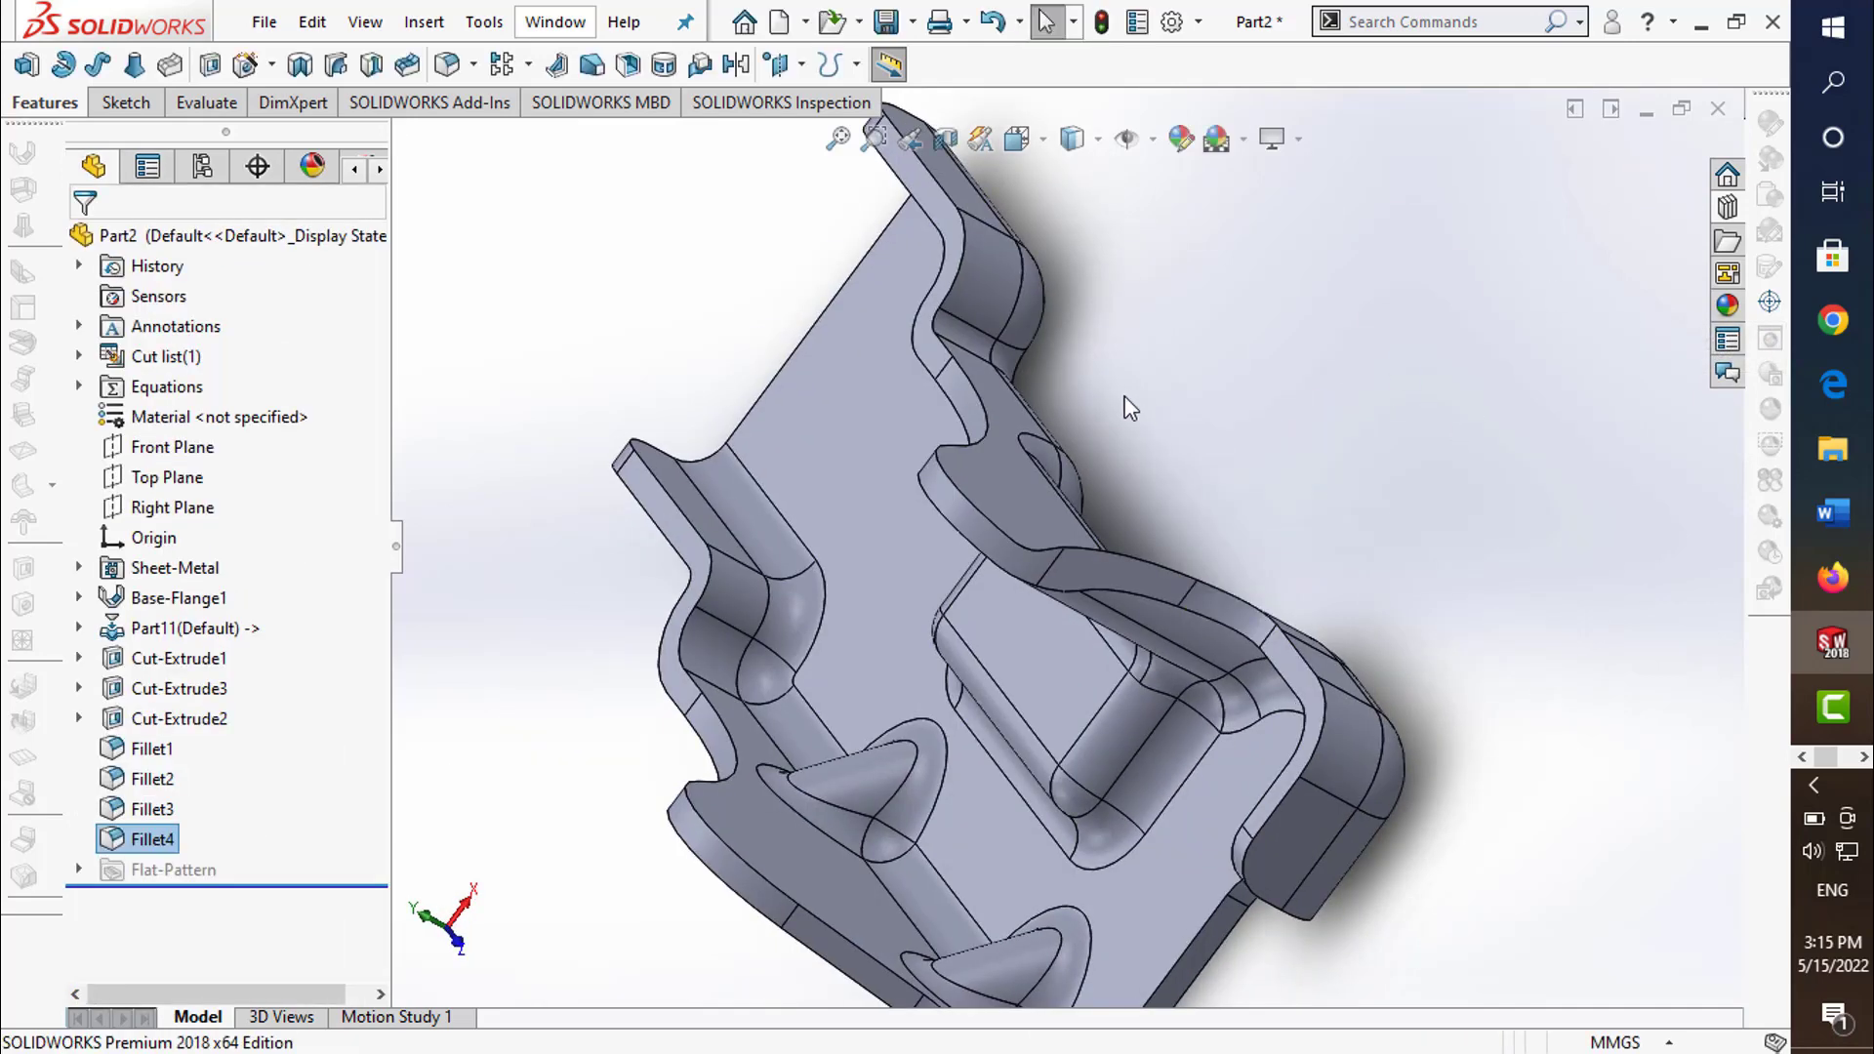
mouse_move(1120, 405)
middle_down()
mouse_move(1261, 434)
mouse_move(1017, 879)
mouse_move(1154, 862)
mouse_move(886, 405)
mouse_move(782, 406)
mouse_move(955, 571)
middle_up()
- Zoom to fit, save Part2, and orbit to inspect the filleted tray
key(f)
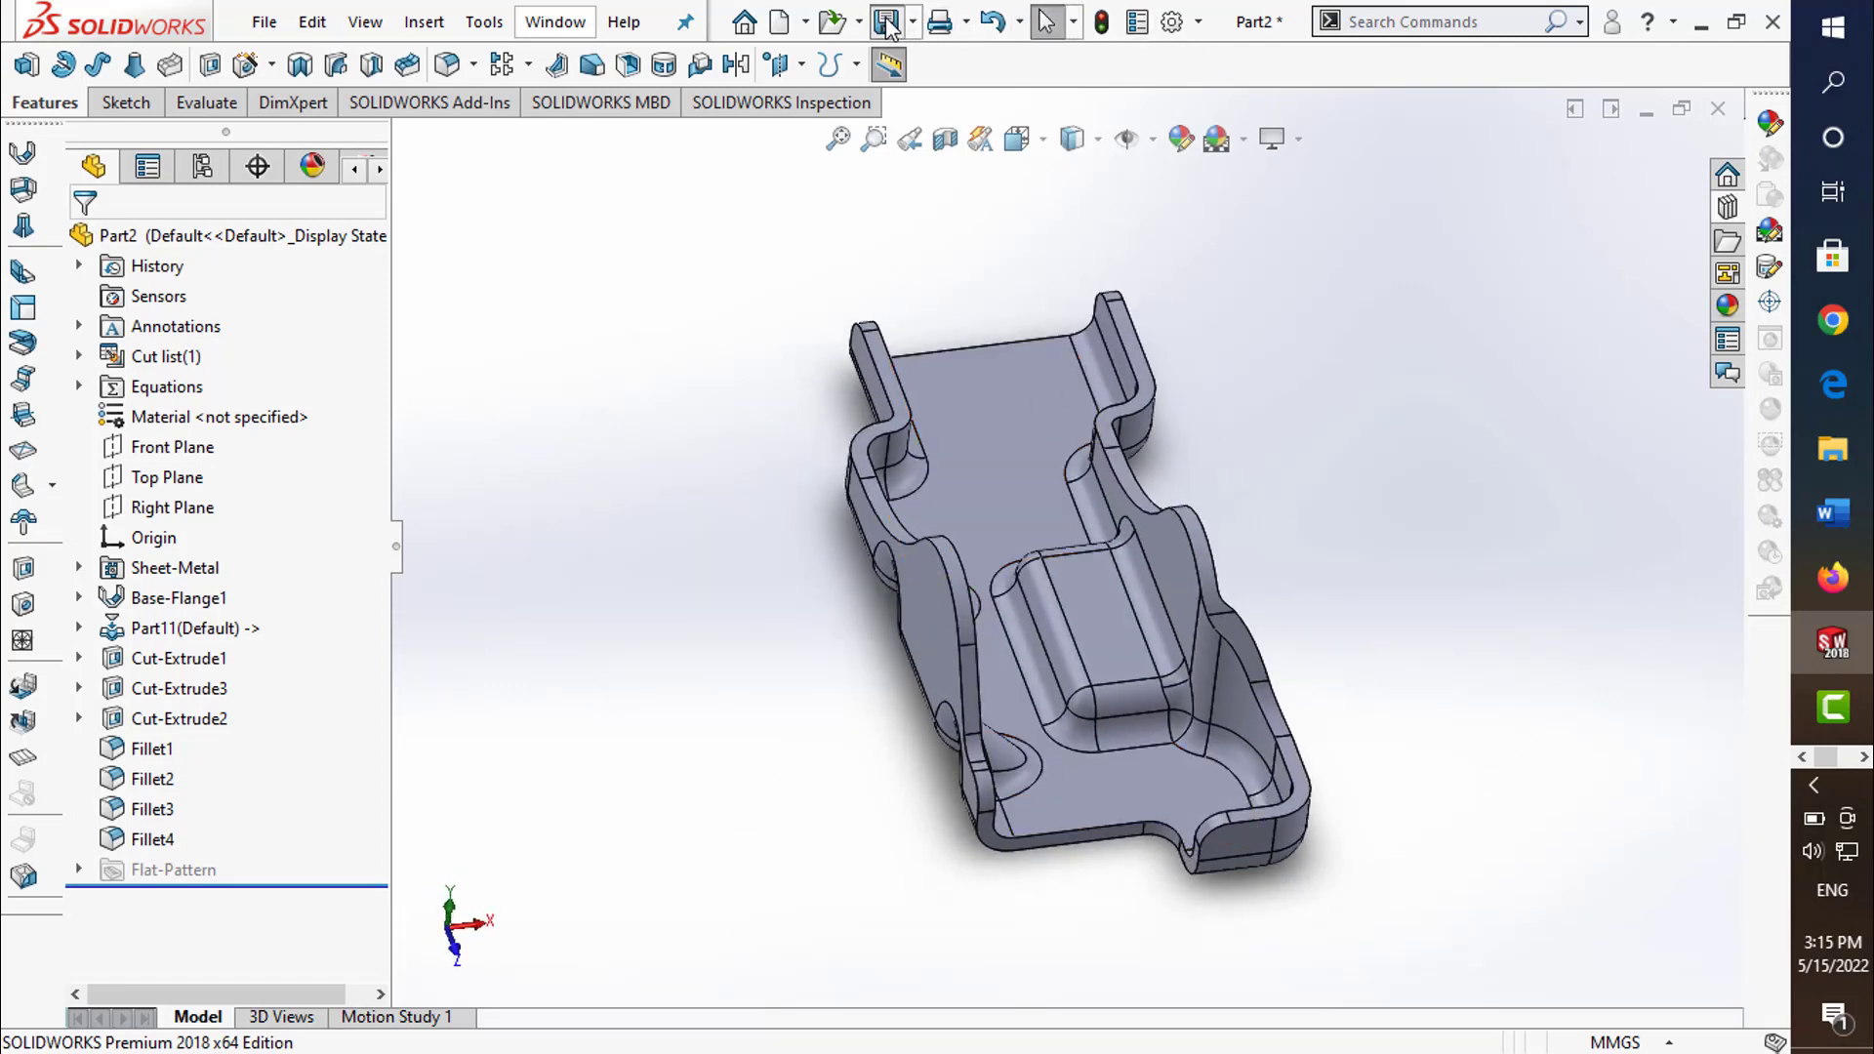
click(887, 22)
mouse_move(1233, 376)
middle_down()
mouse_move(1263, 377)
mouse_move(1208, 514)
mouse_move(1209, 448)
mouse_move(1276, 472)
mouse_move(1346, 425)
middle_up()
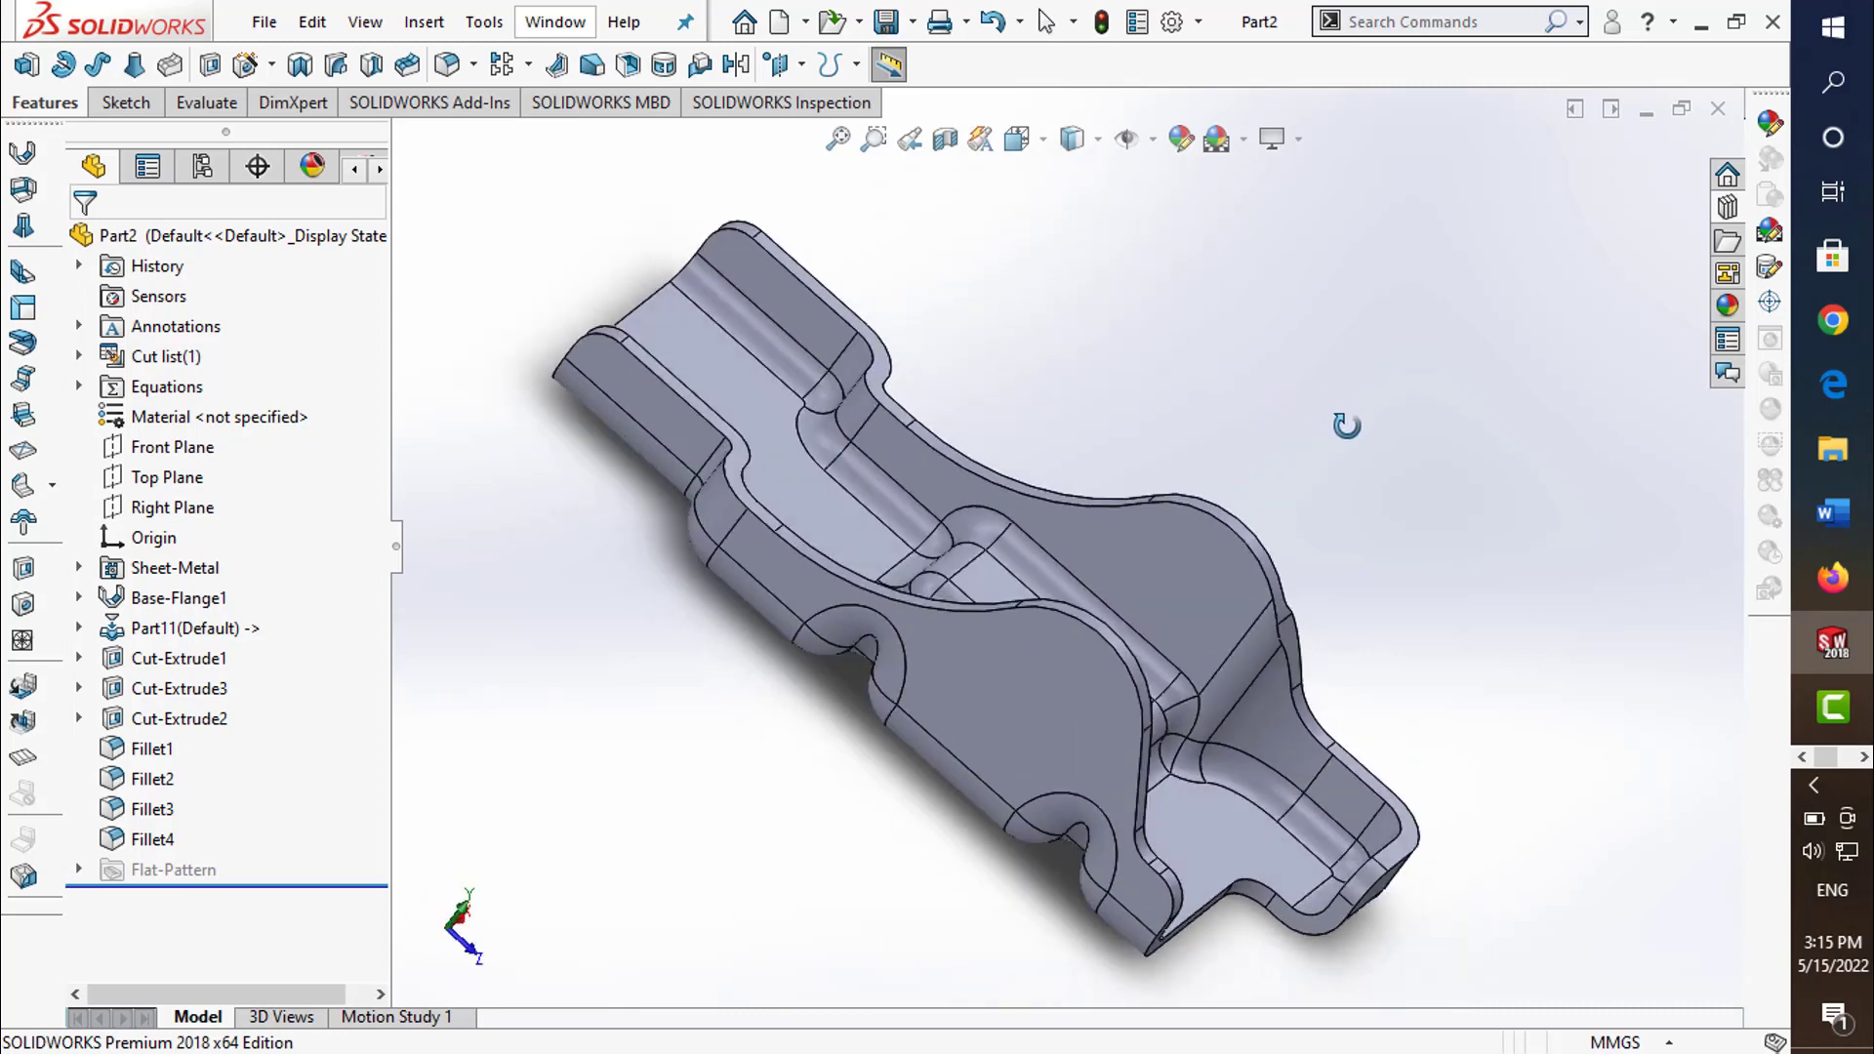
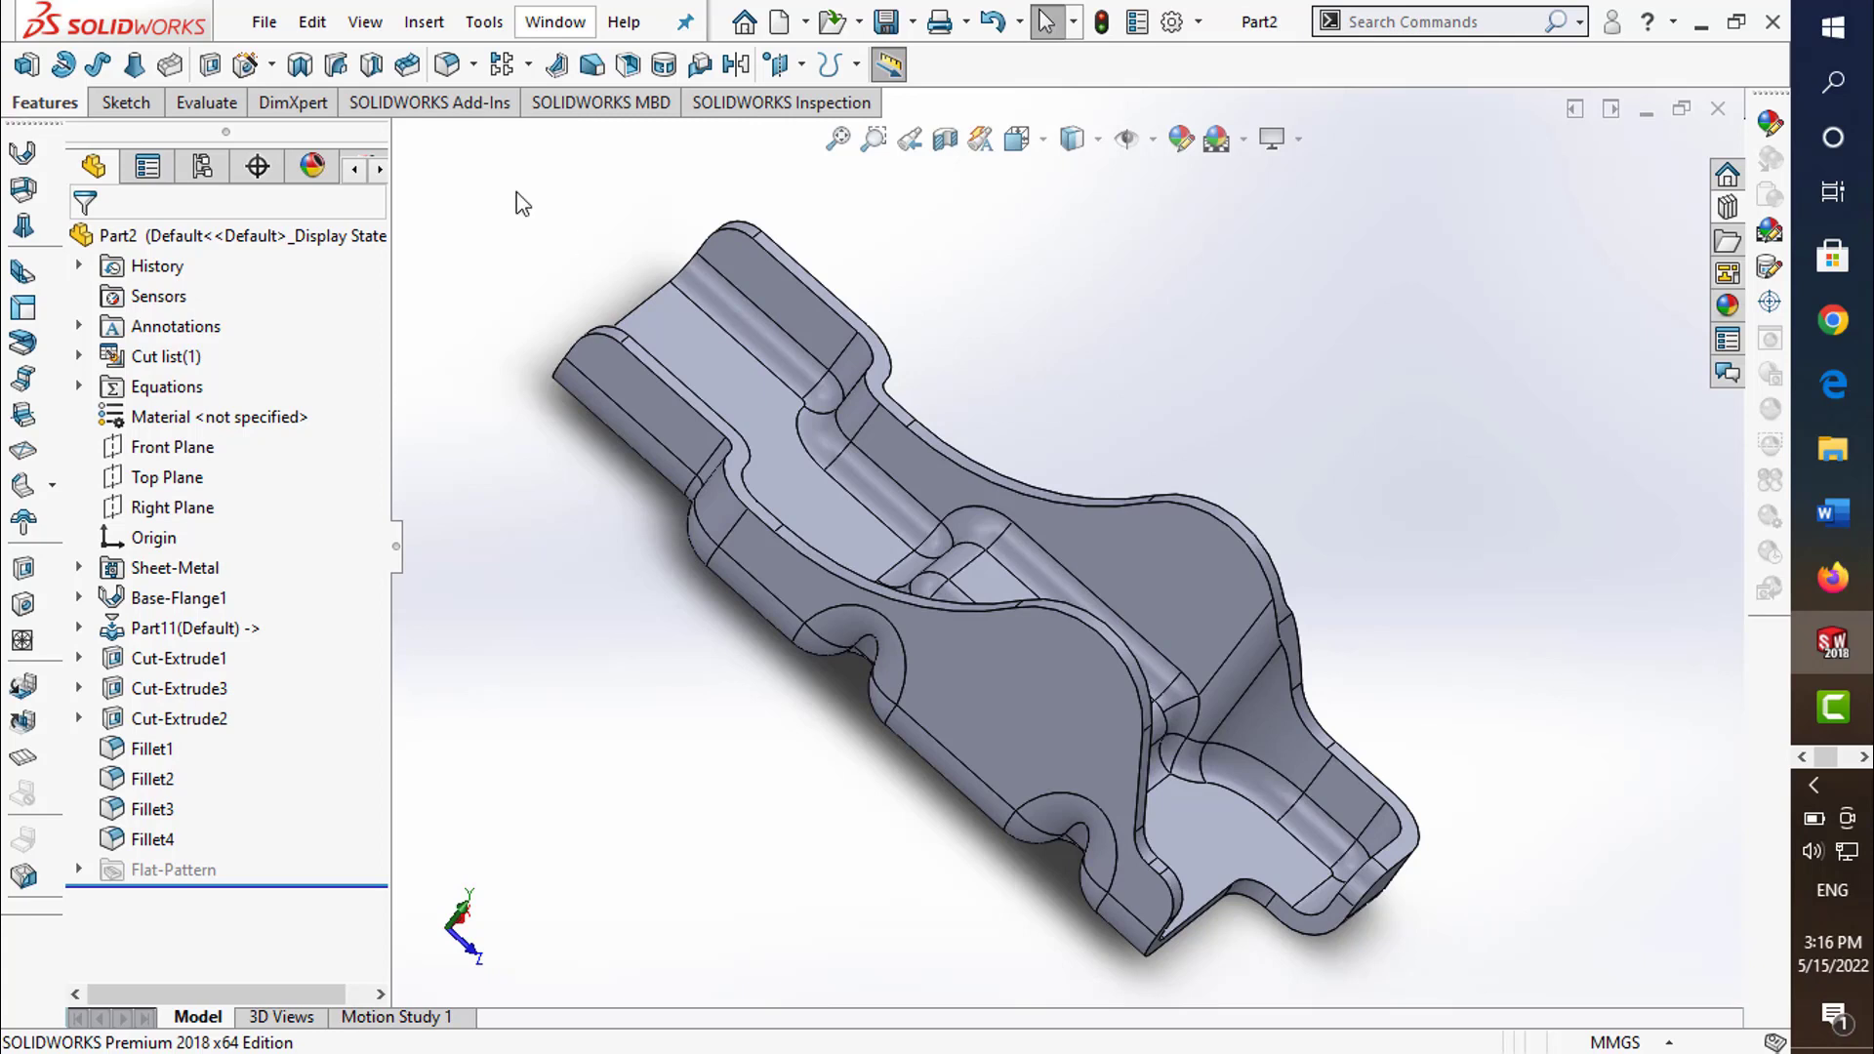
- Start a new sketch on the Top Plane
click(123, 103)
click(27, 65)
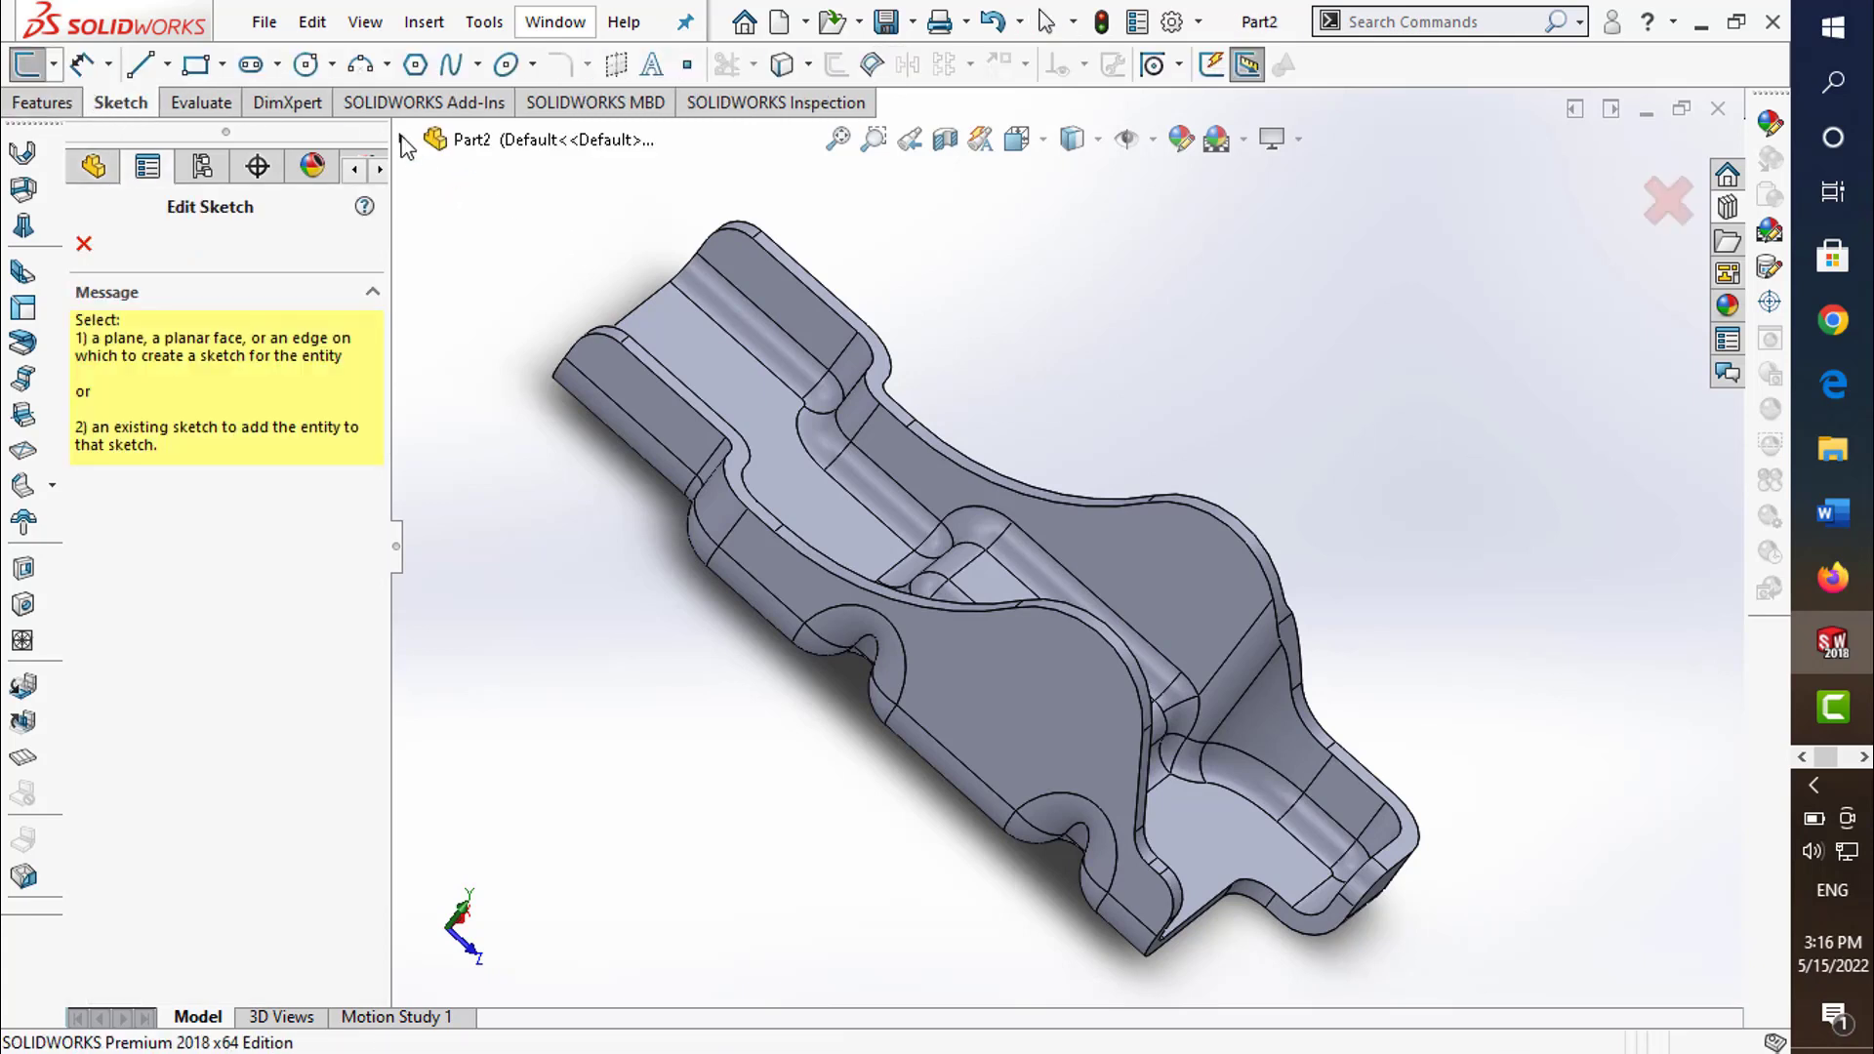
click(403, 143)
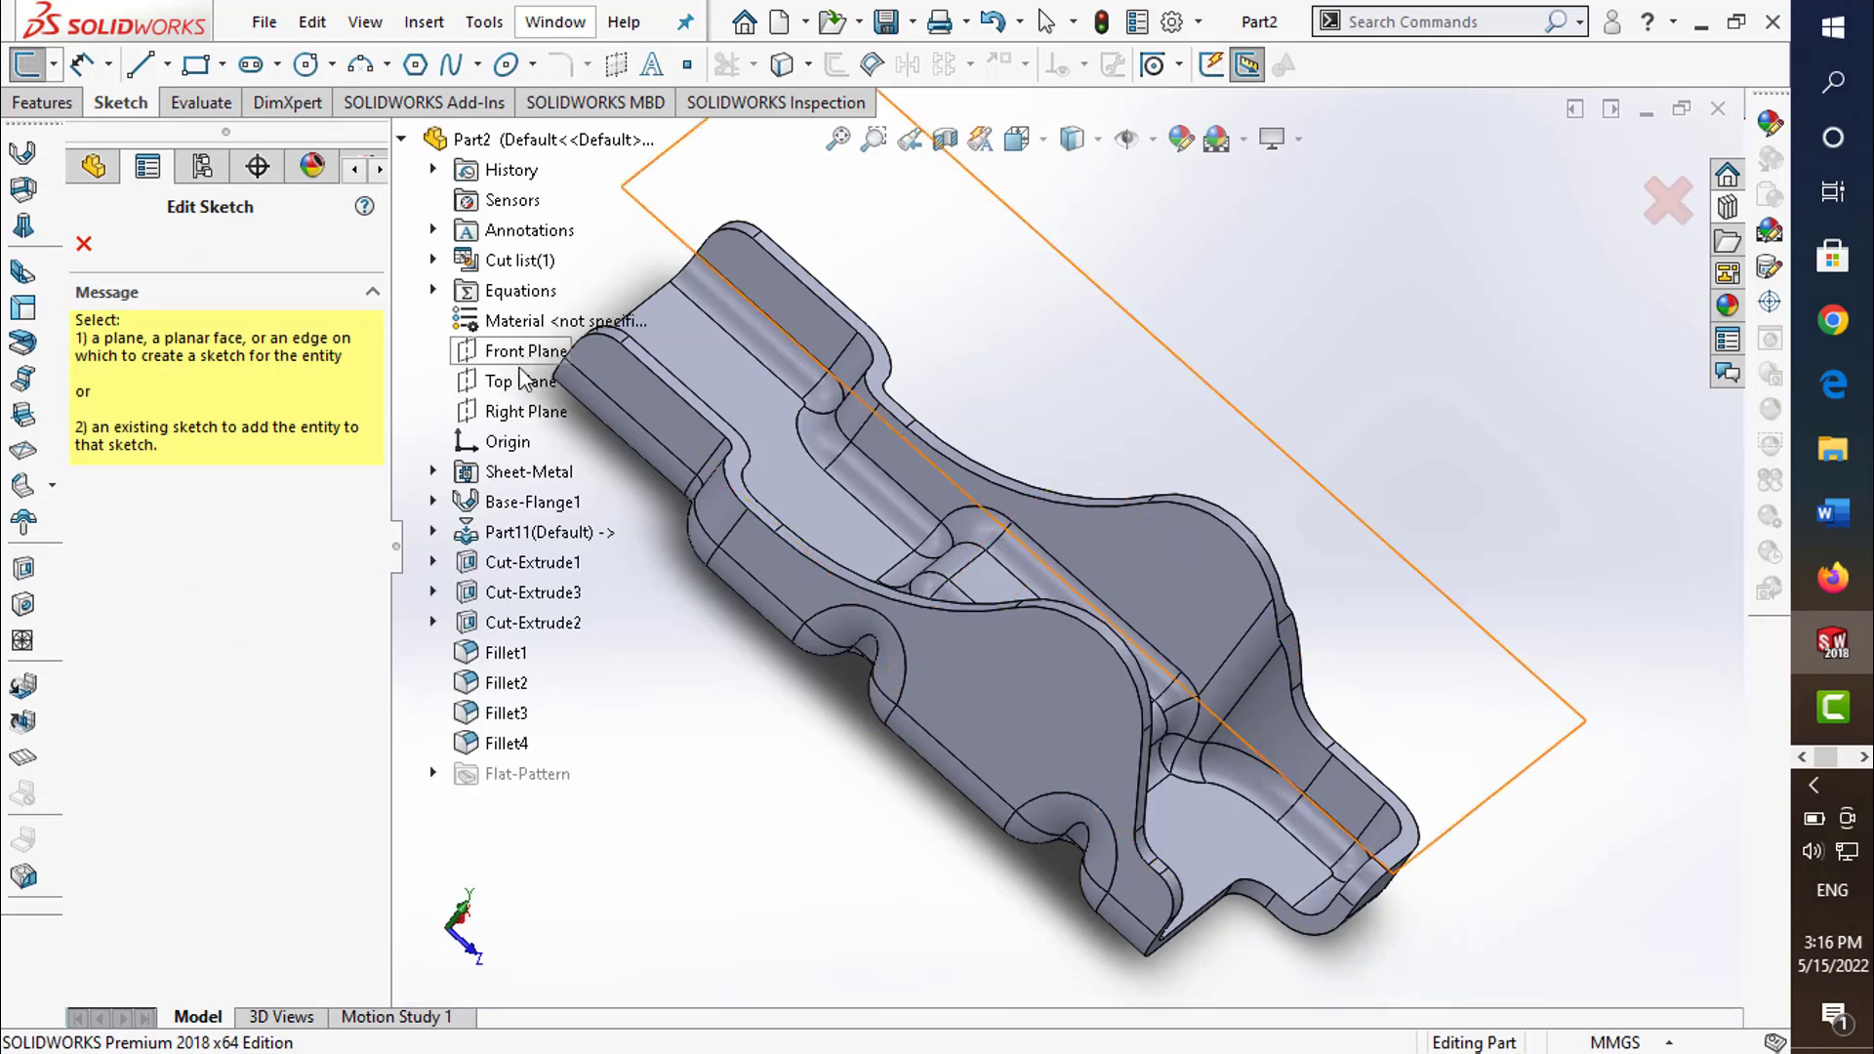
click(524, 381)
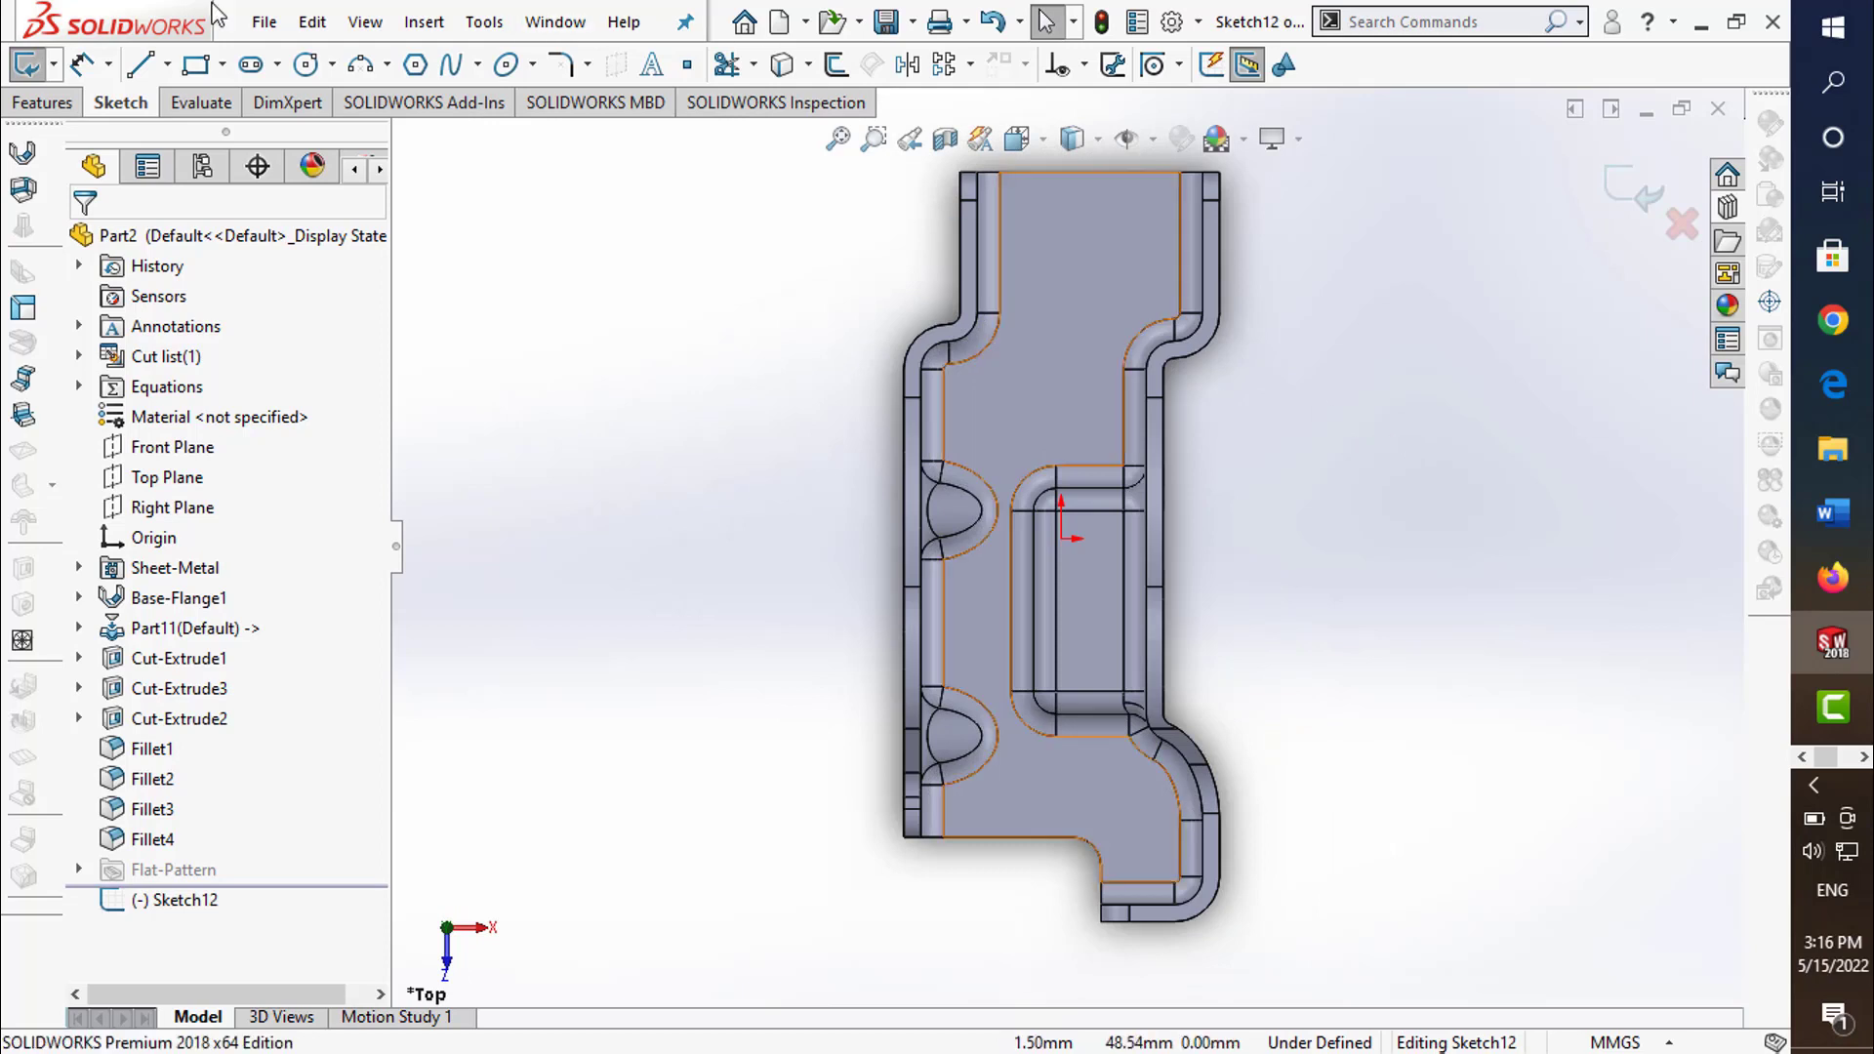
- Draw two circles on the part, one near the lower end and one near the upper end
click(305, 65)
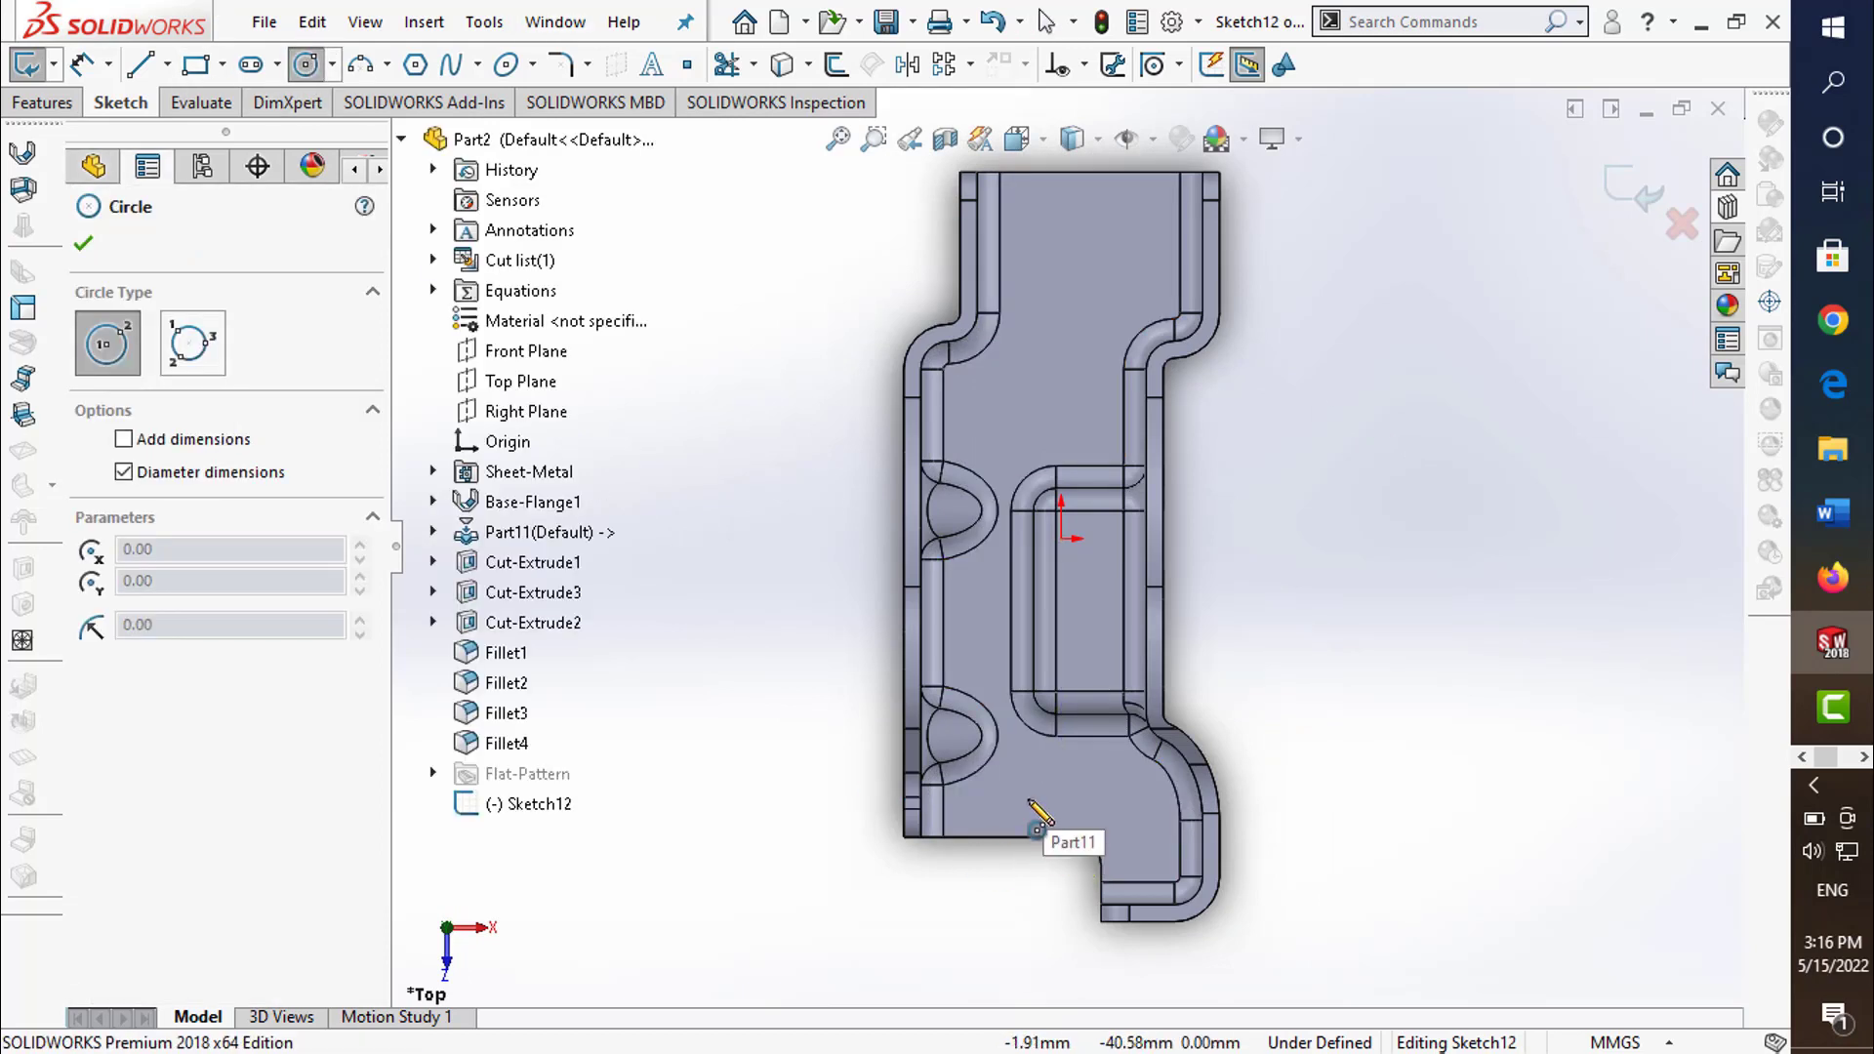
click(1029, 797)
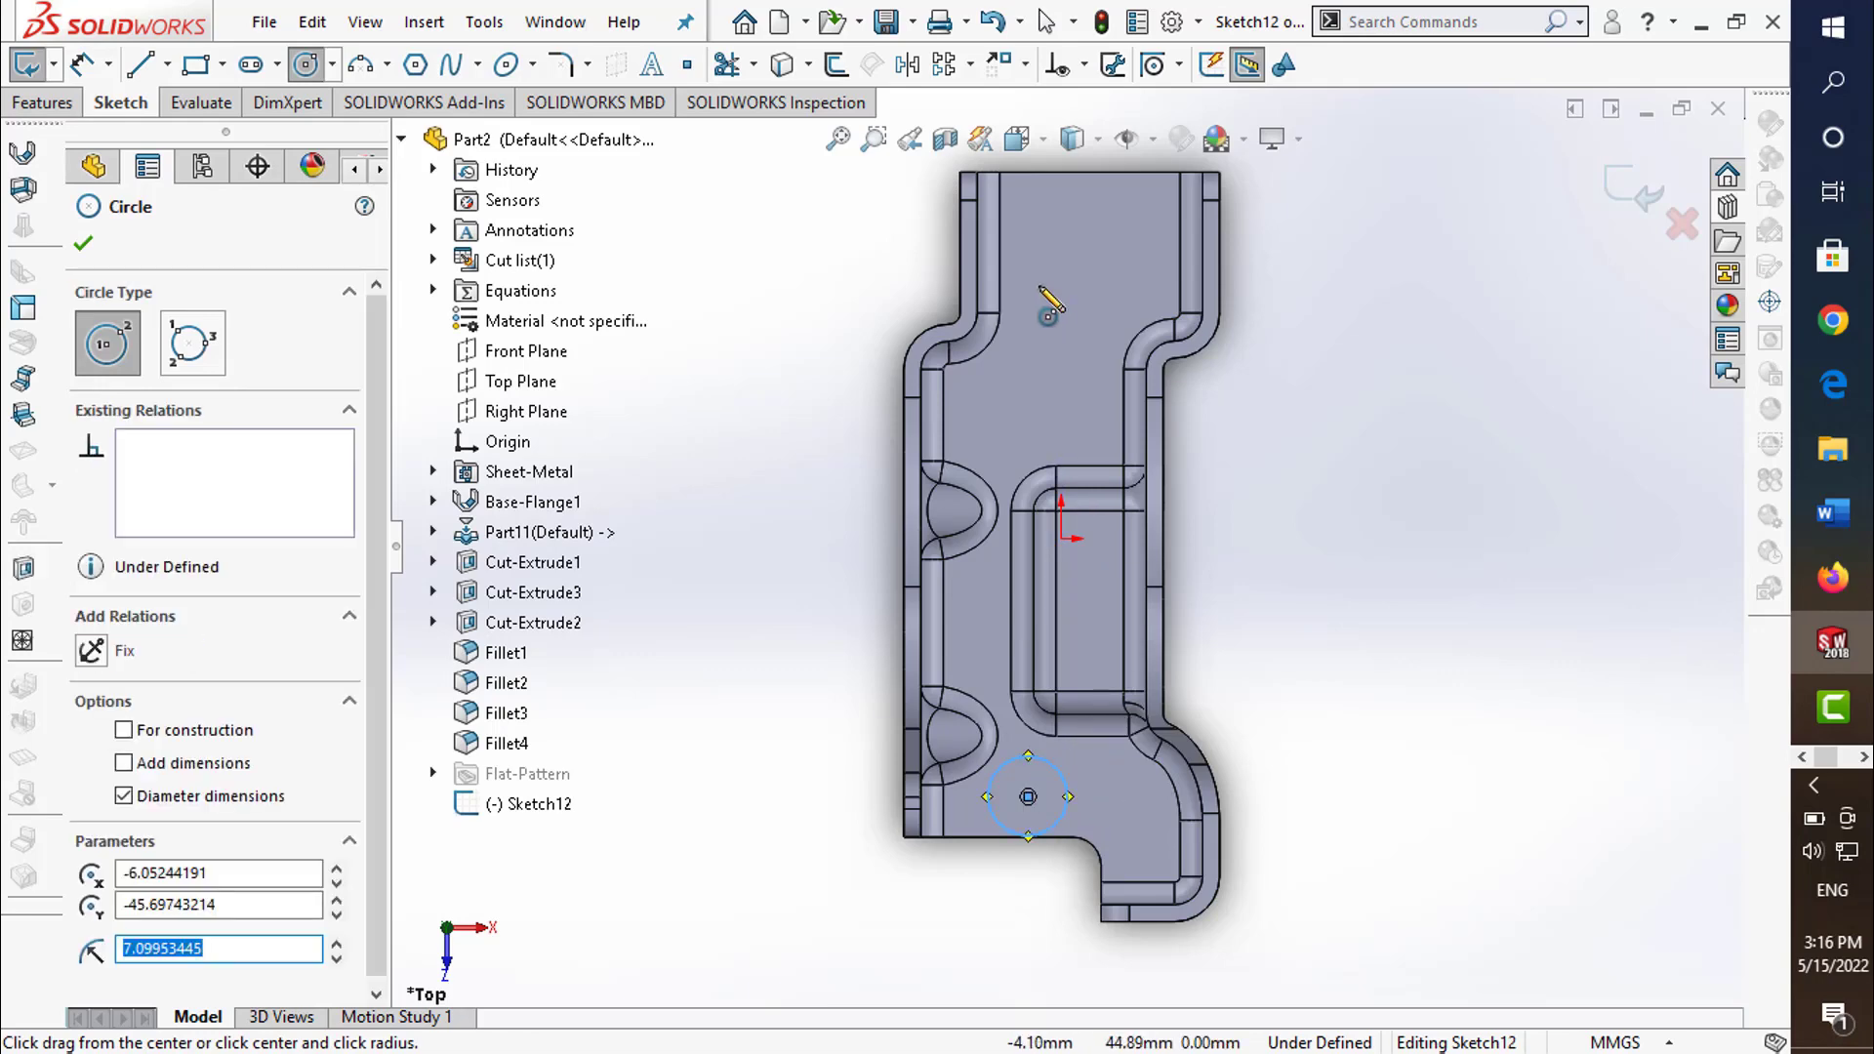
click(1061, 256)
click(1101, 217)
key(Escape)
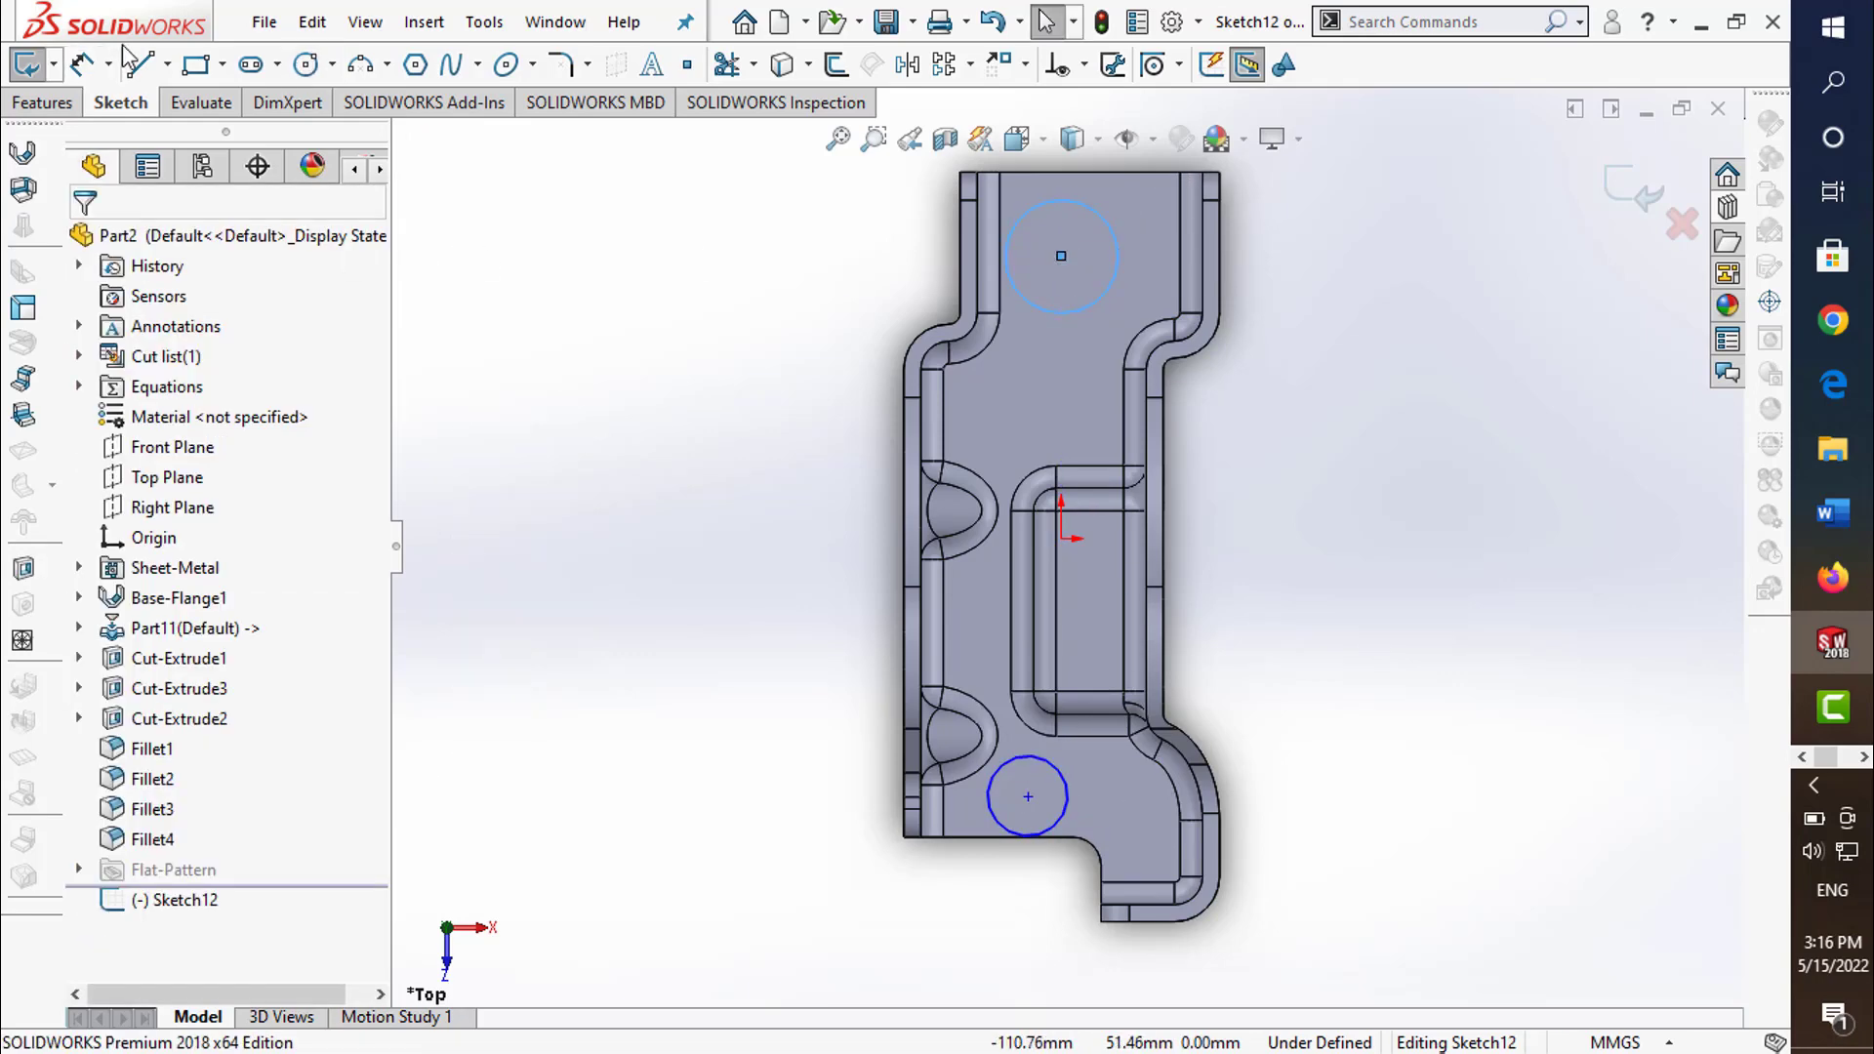
- Dimension the upper circle's centre 50 mm vertically from the origin
click(78, 66)
click(1061, 256)
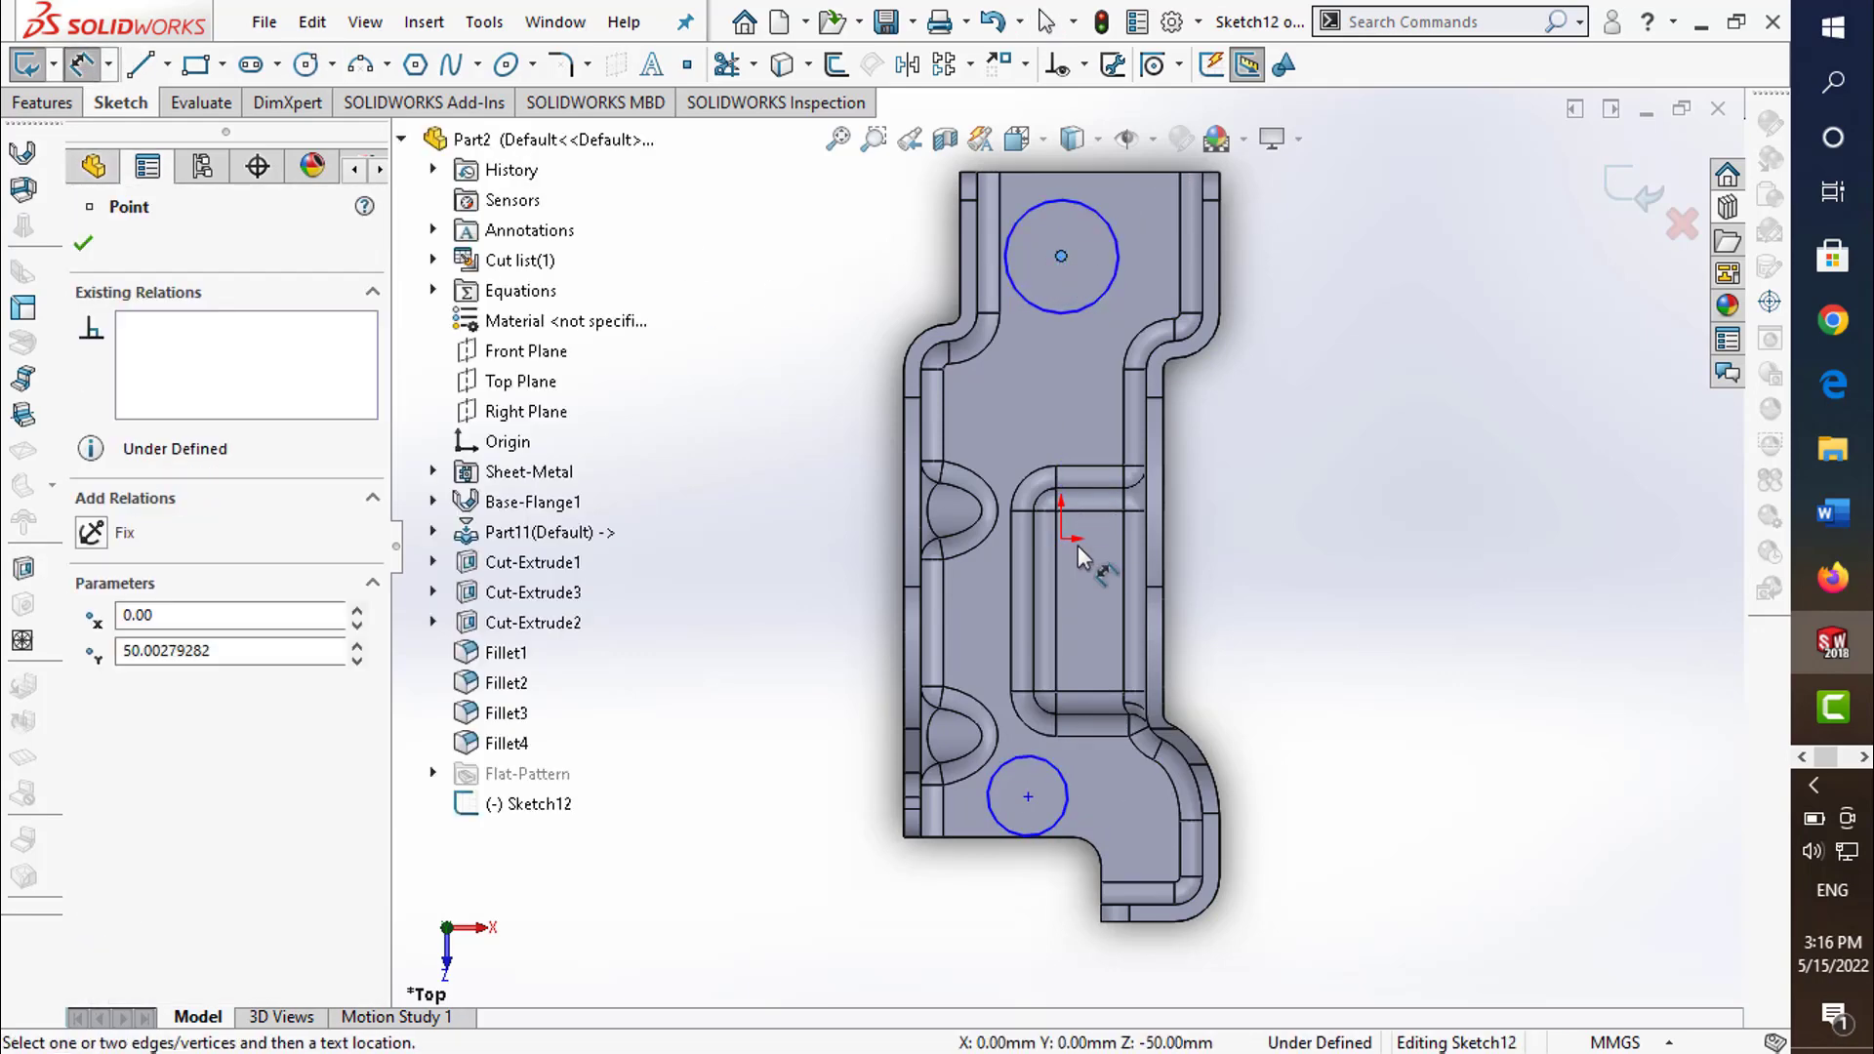
click(153, 537)
click(805, 429)
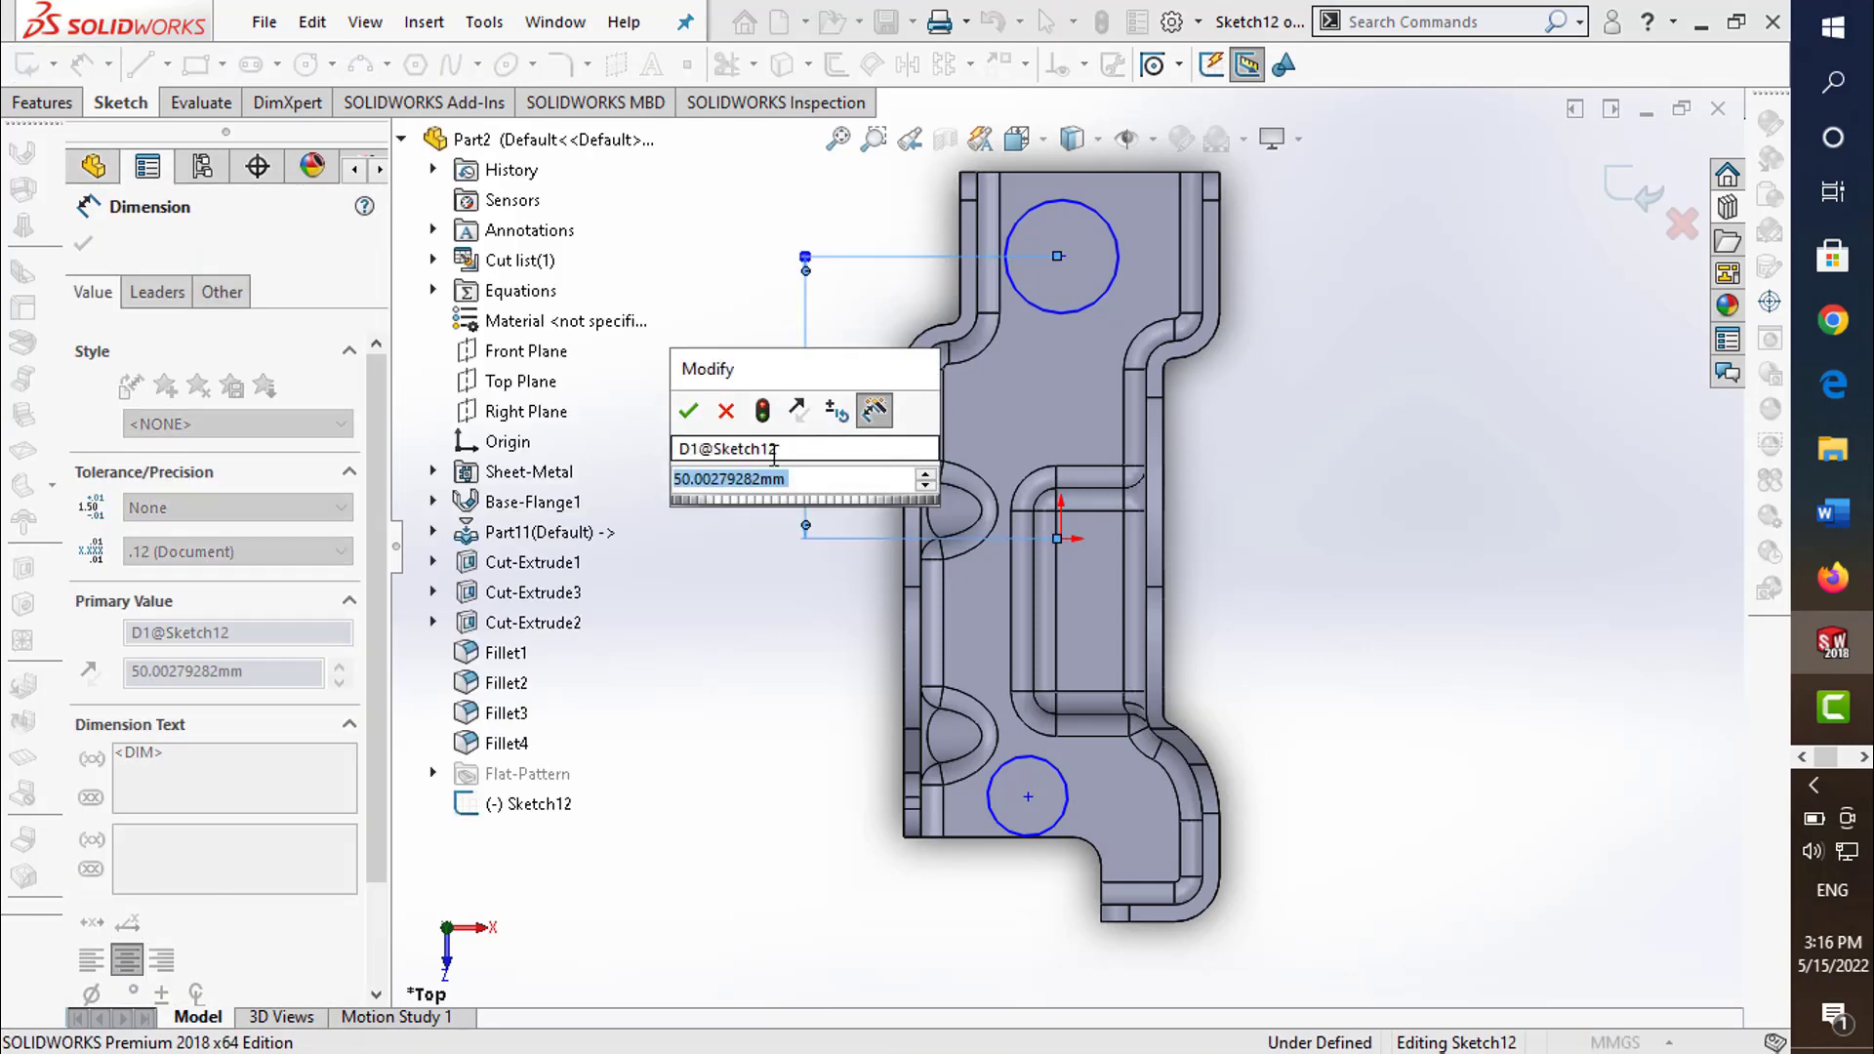
text(50)
key(Return)
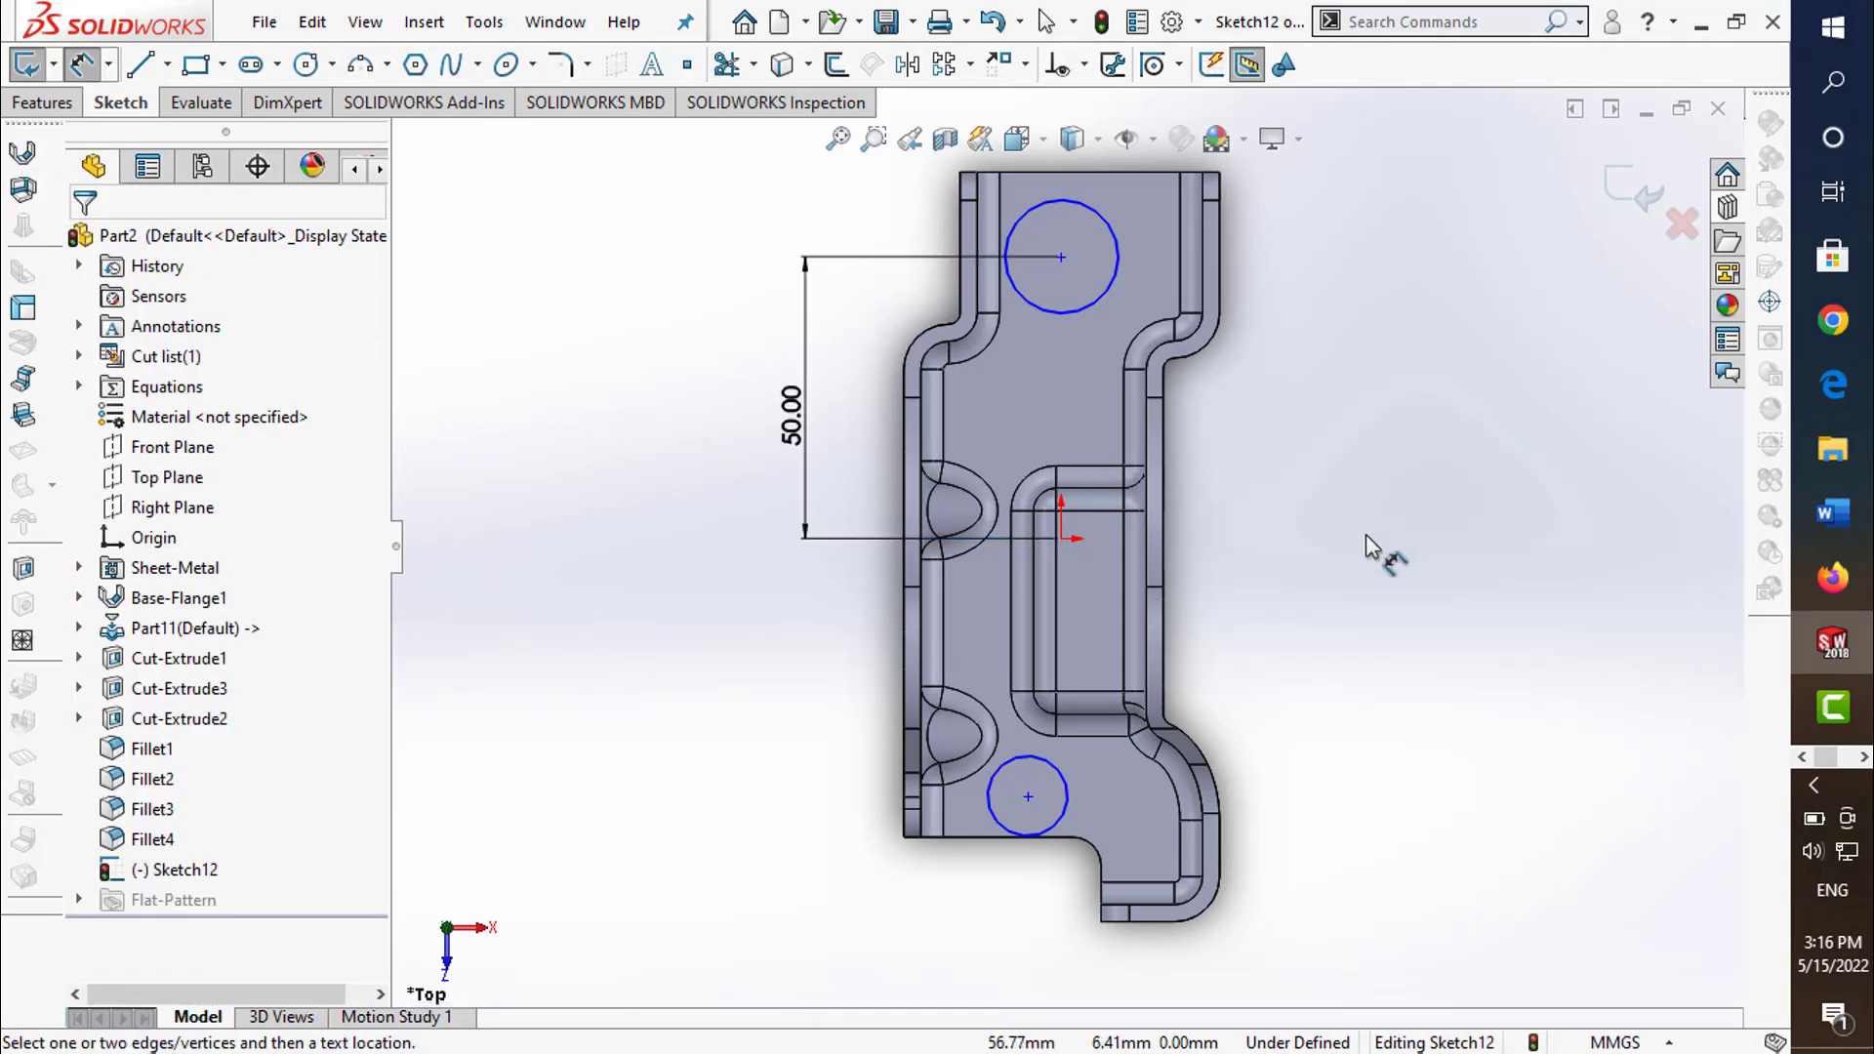
- Dimension the lower circle's centre 45 mm below the origin, correcting the mistyped 45.7
click(1061, 538)
click(1028, 797)
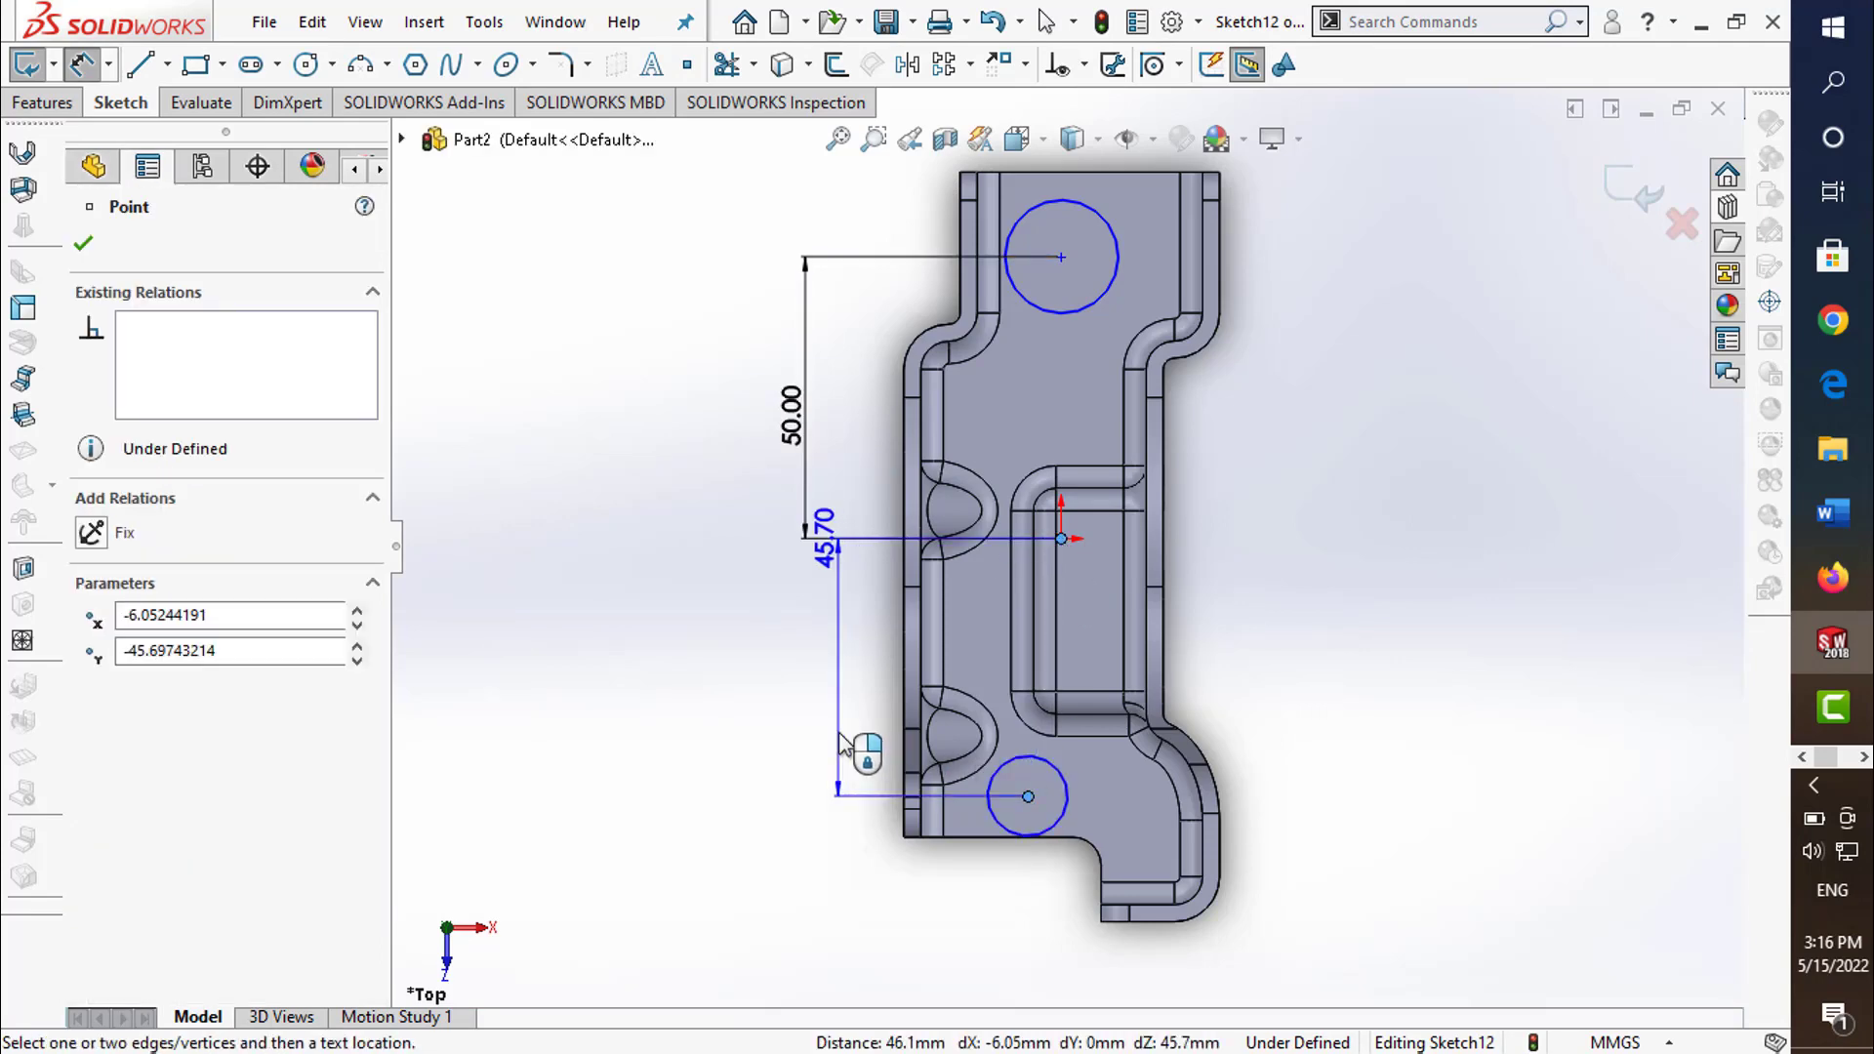
click(837, 713)
text(45.7)
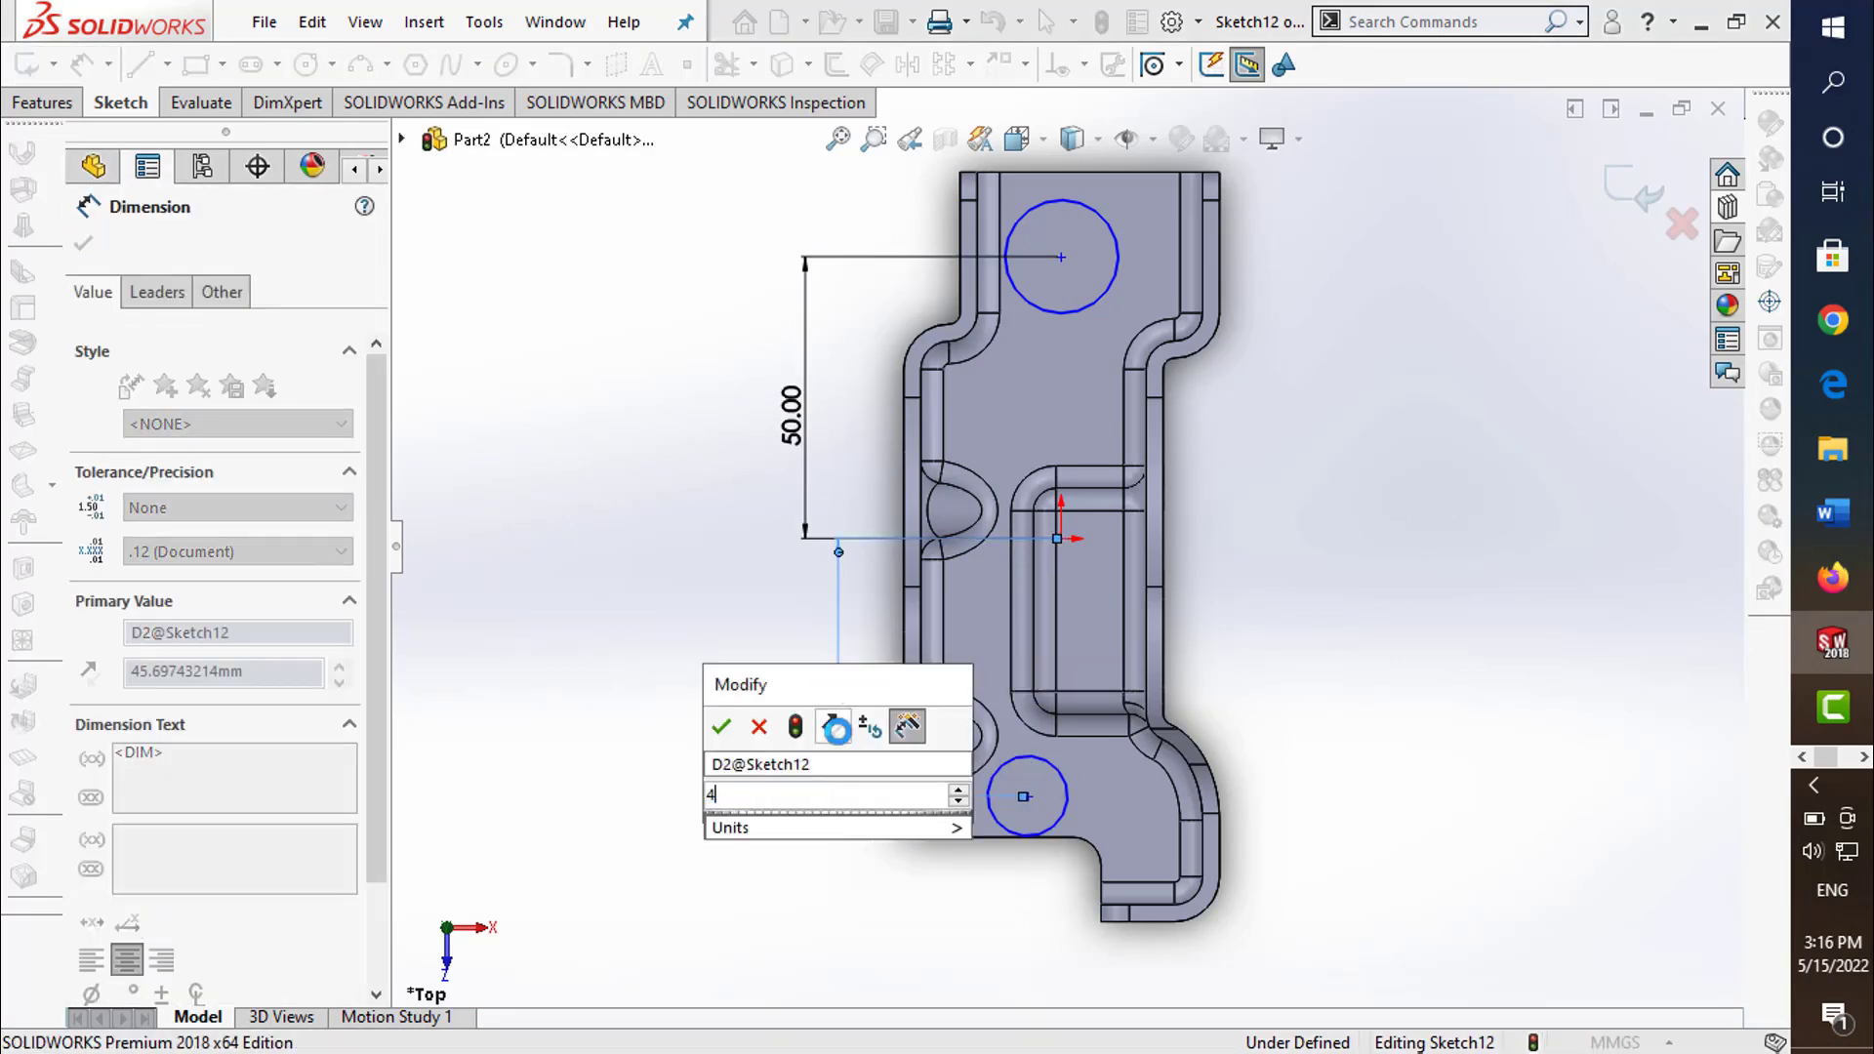
key(Return)
click(1343, 543)
double_click(824, 712)
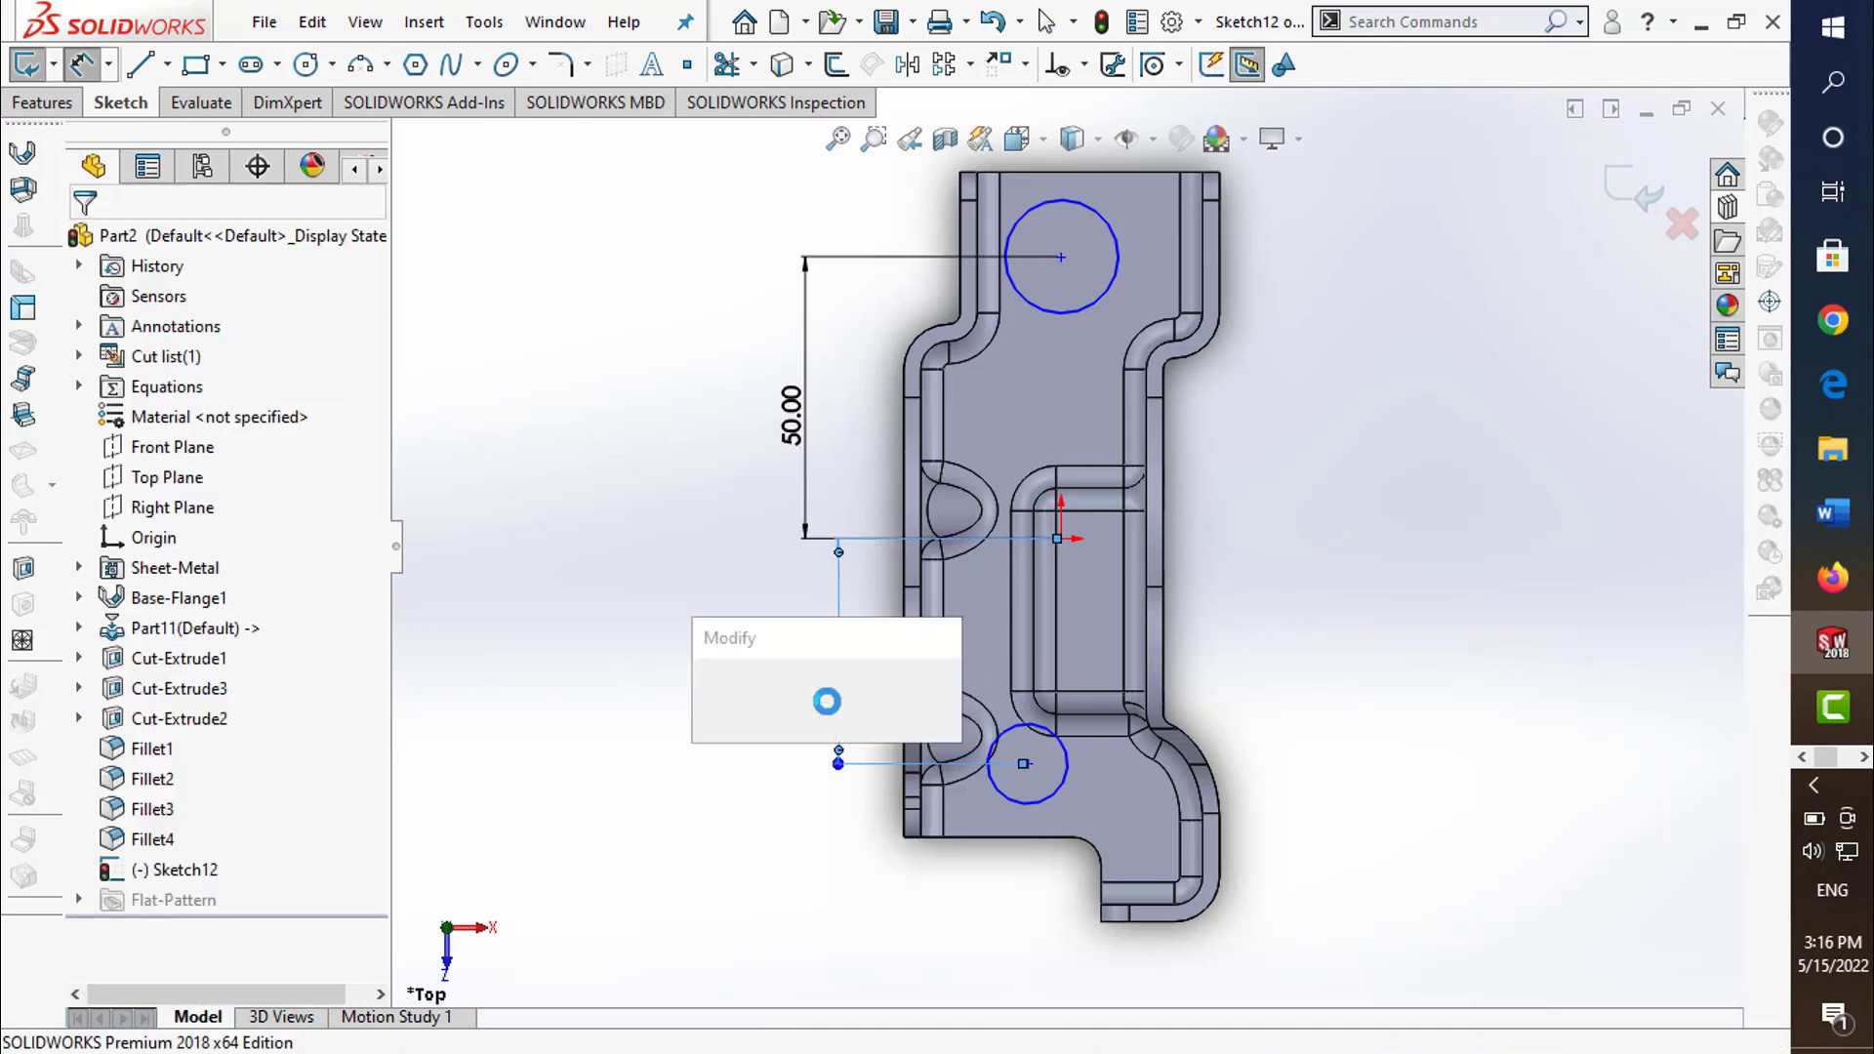
text(45)
key(Return)
click(1380, 606)
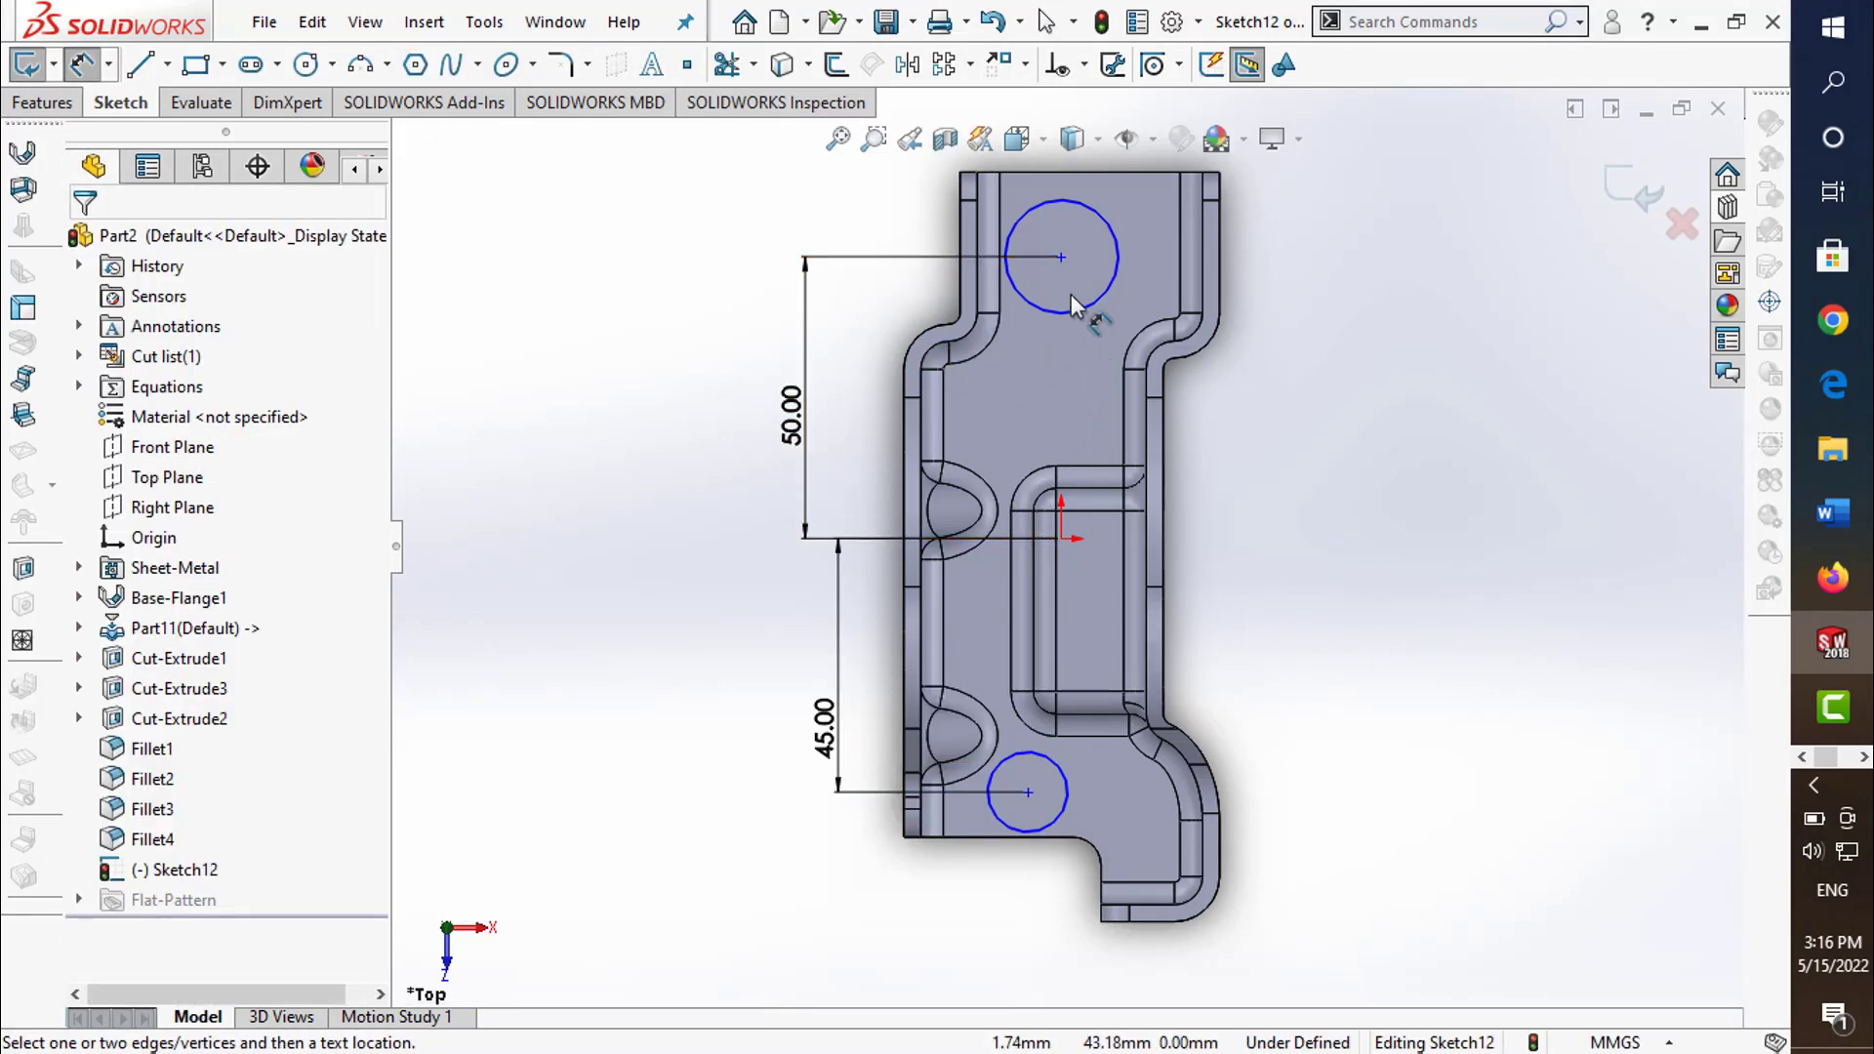
- Give the upper circle a 16 mm diameter and the lower circle 8 mm
click(1119, 270)
click(1308, 279)
text(16)
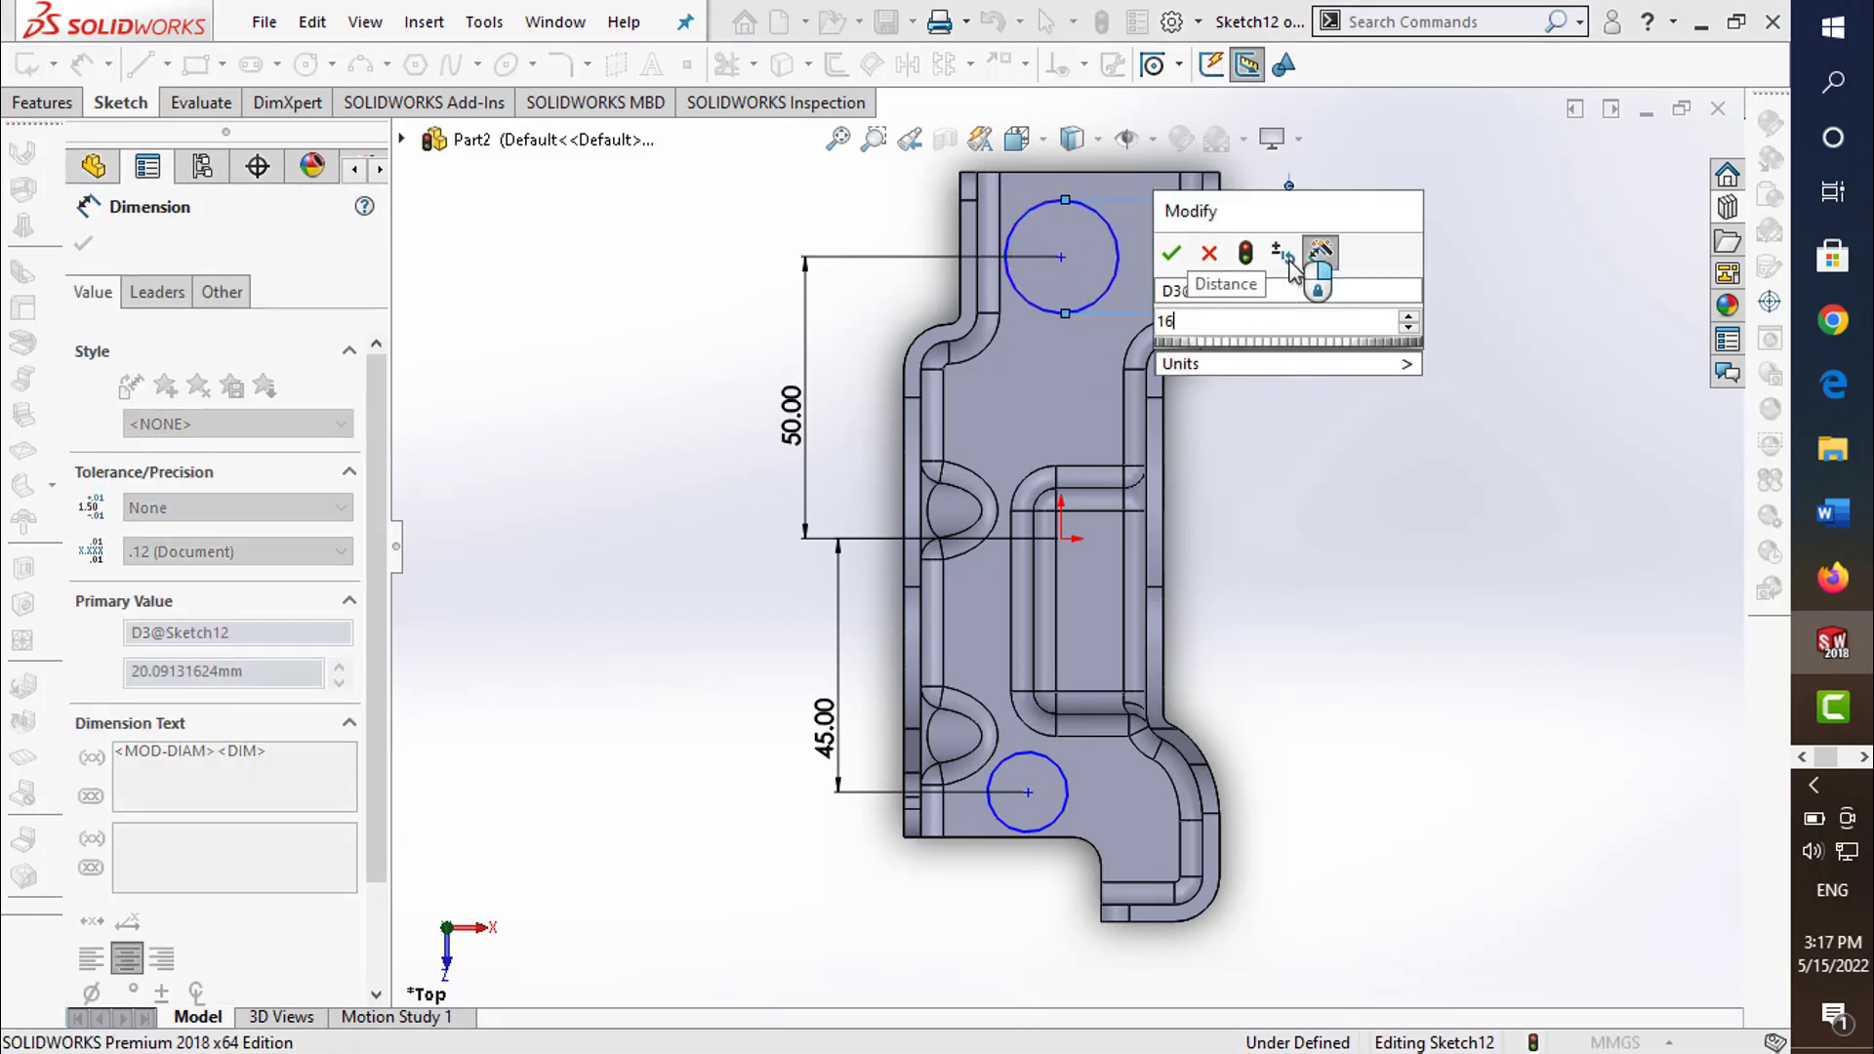
key(Return)
click(1062, 810)
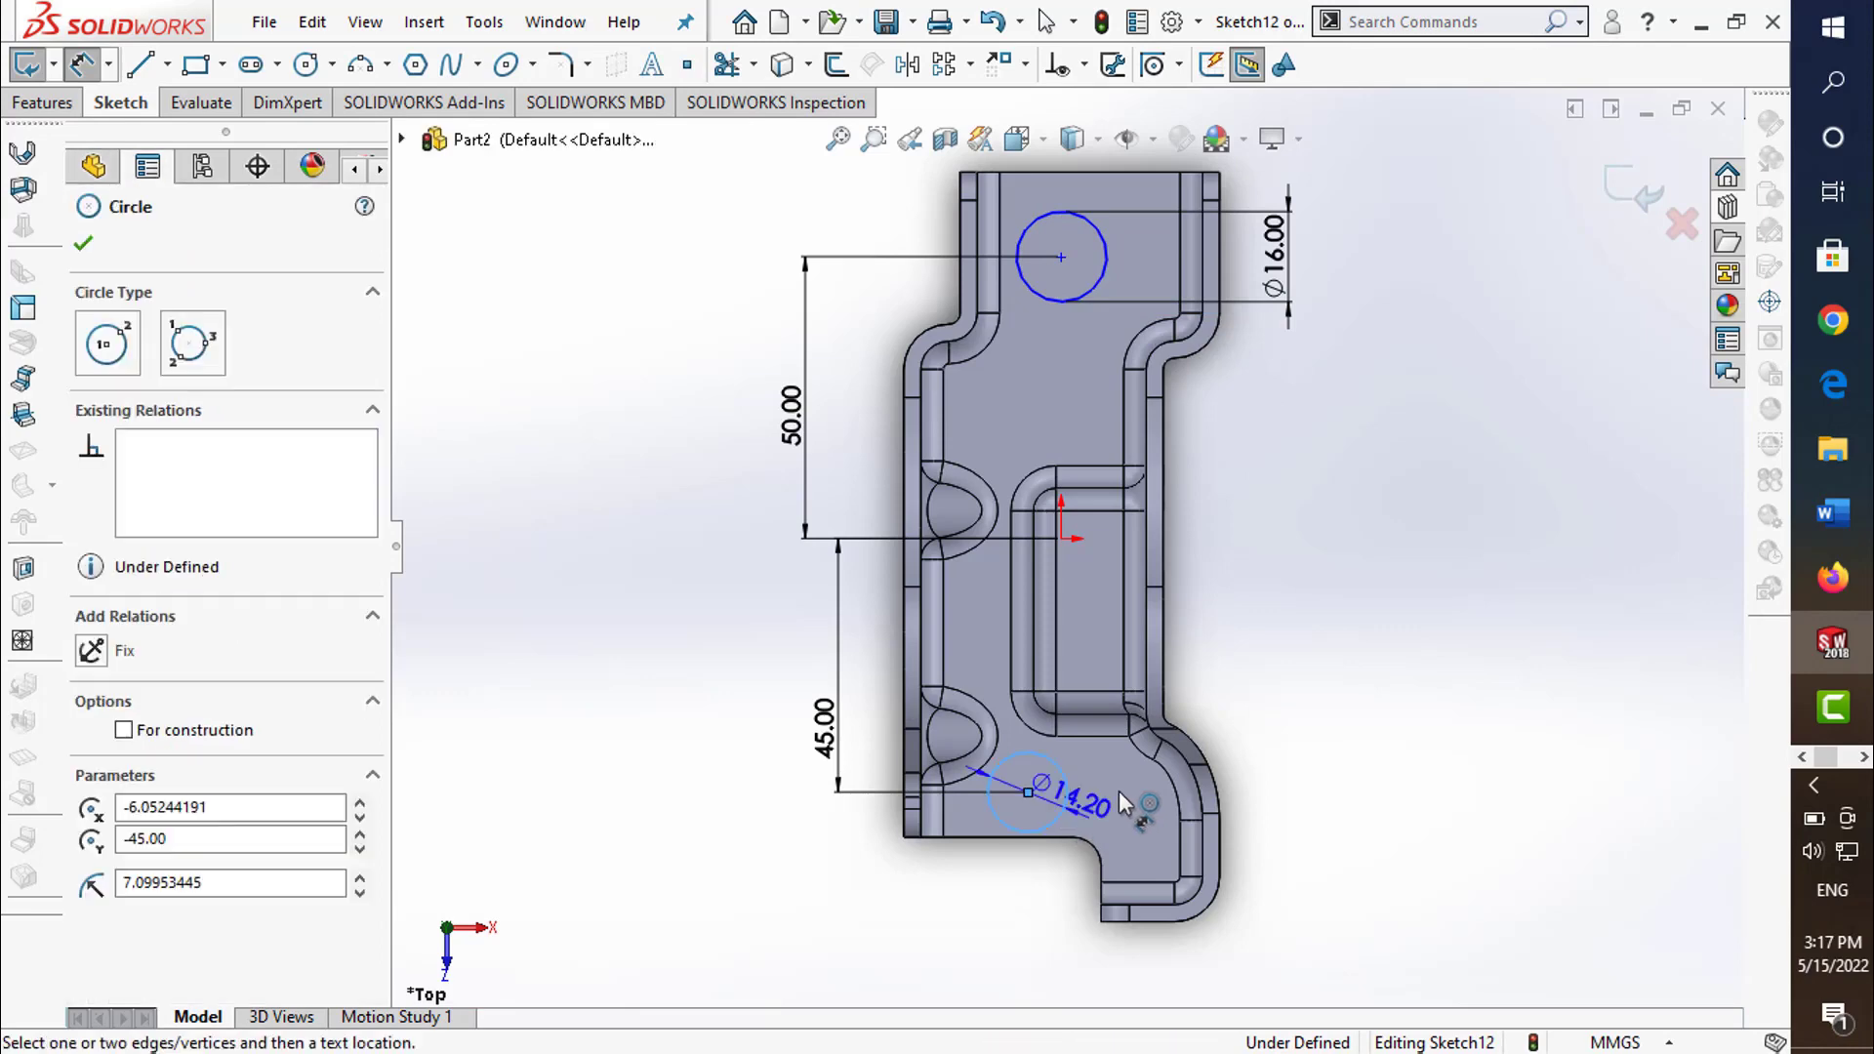
click(1113, 785)
key(Return)
text(8)
key(Return)
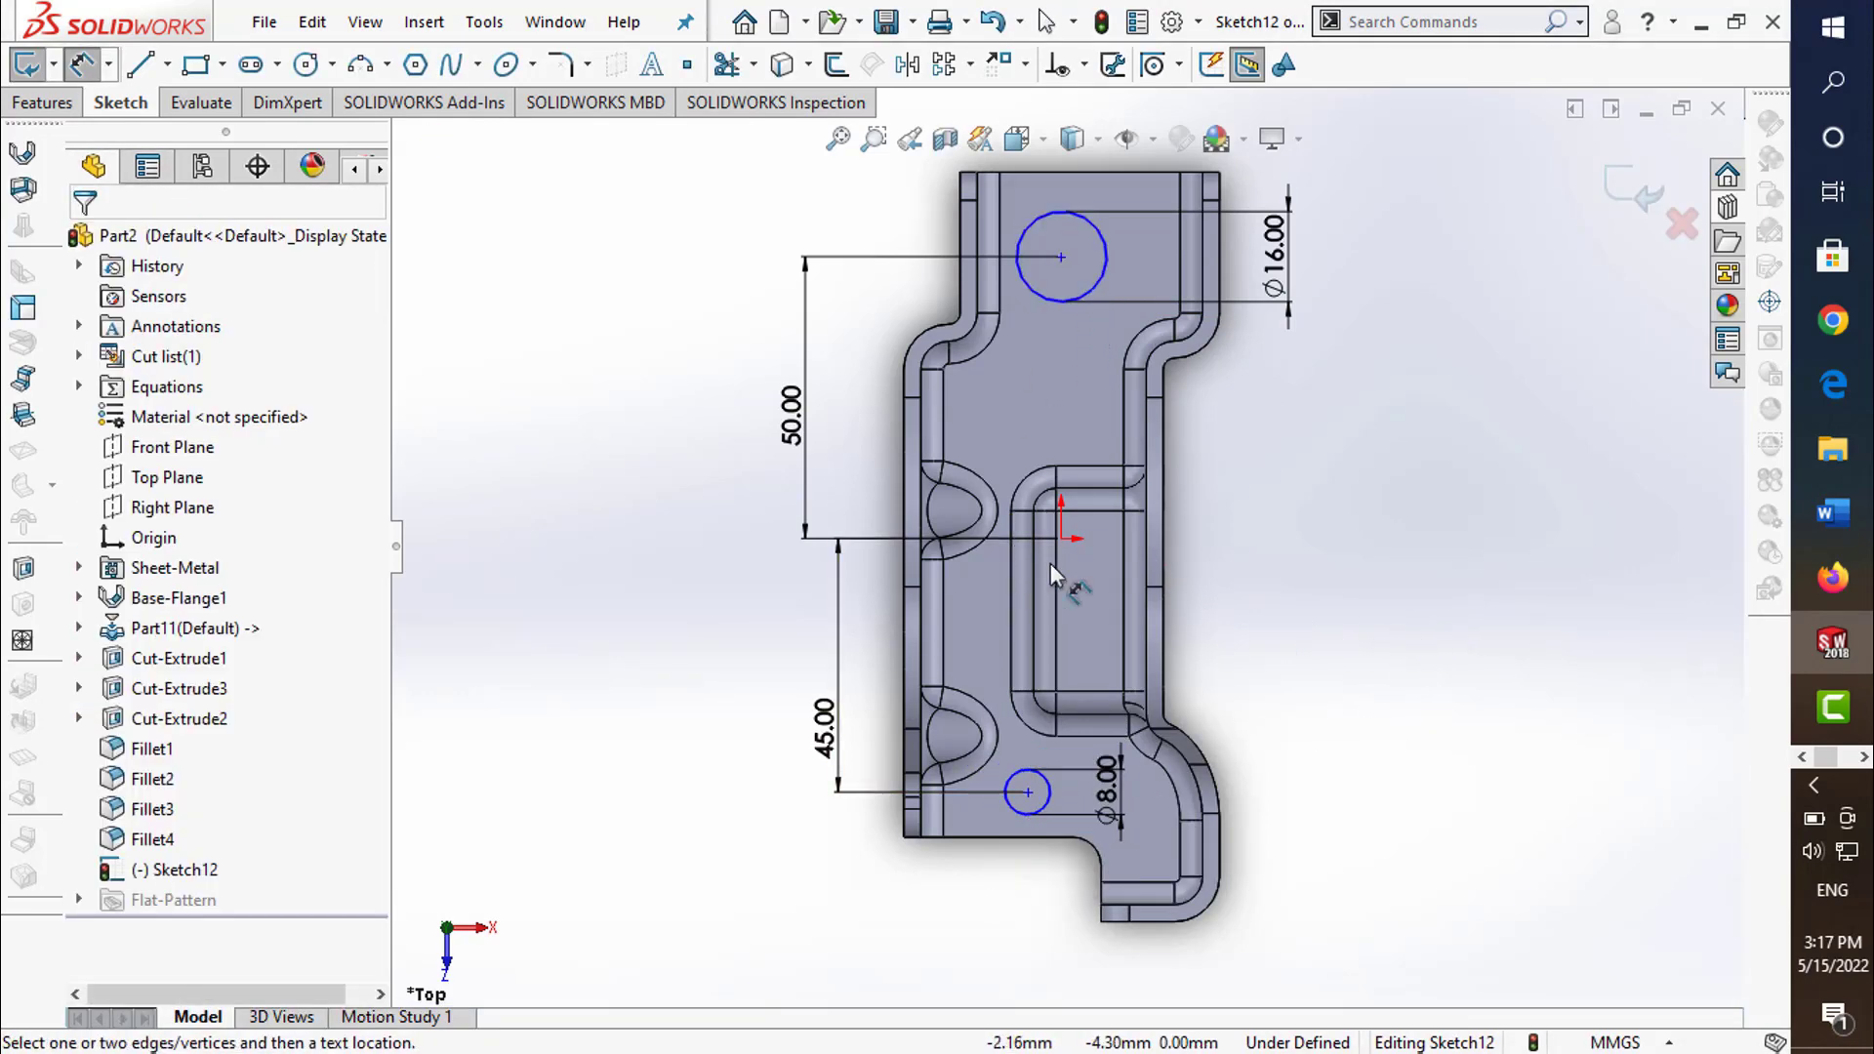
- Offset the lower circle's centre 5 mm horizontally from the origin
click(1064, 537)
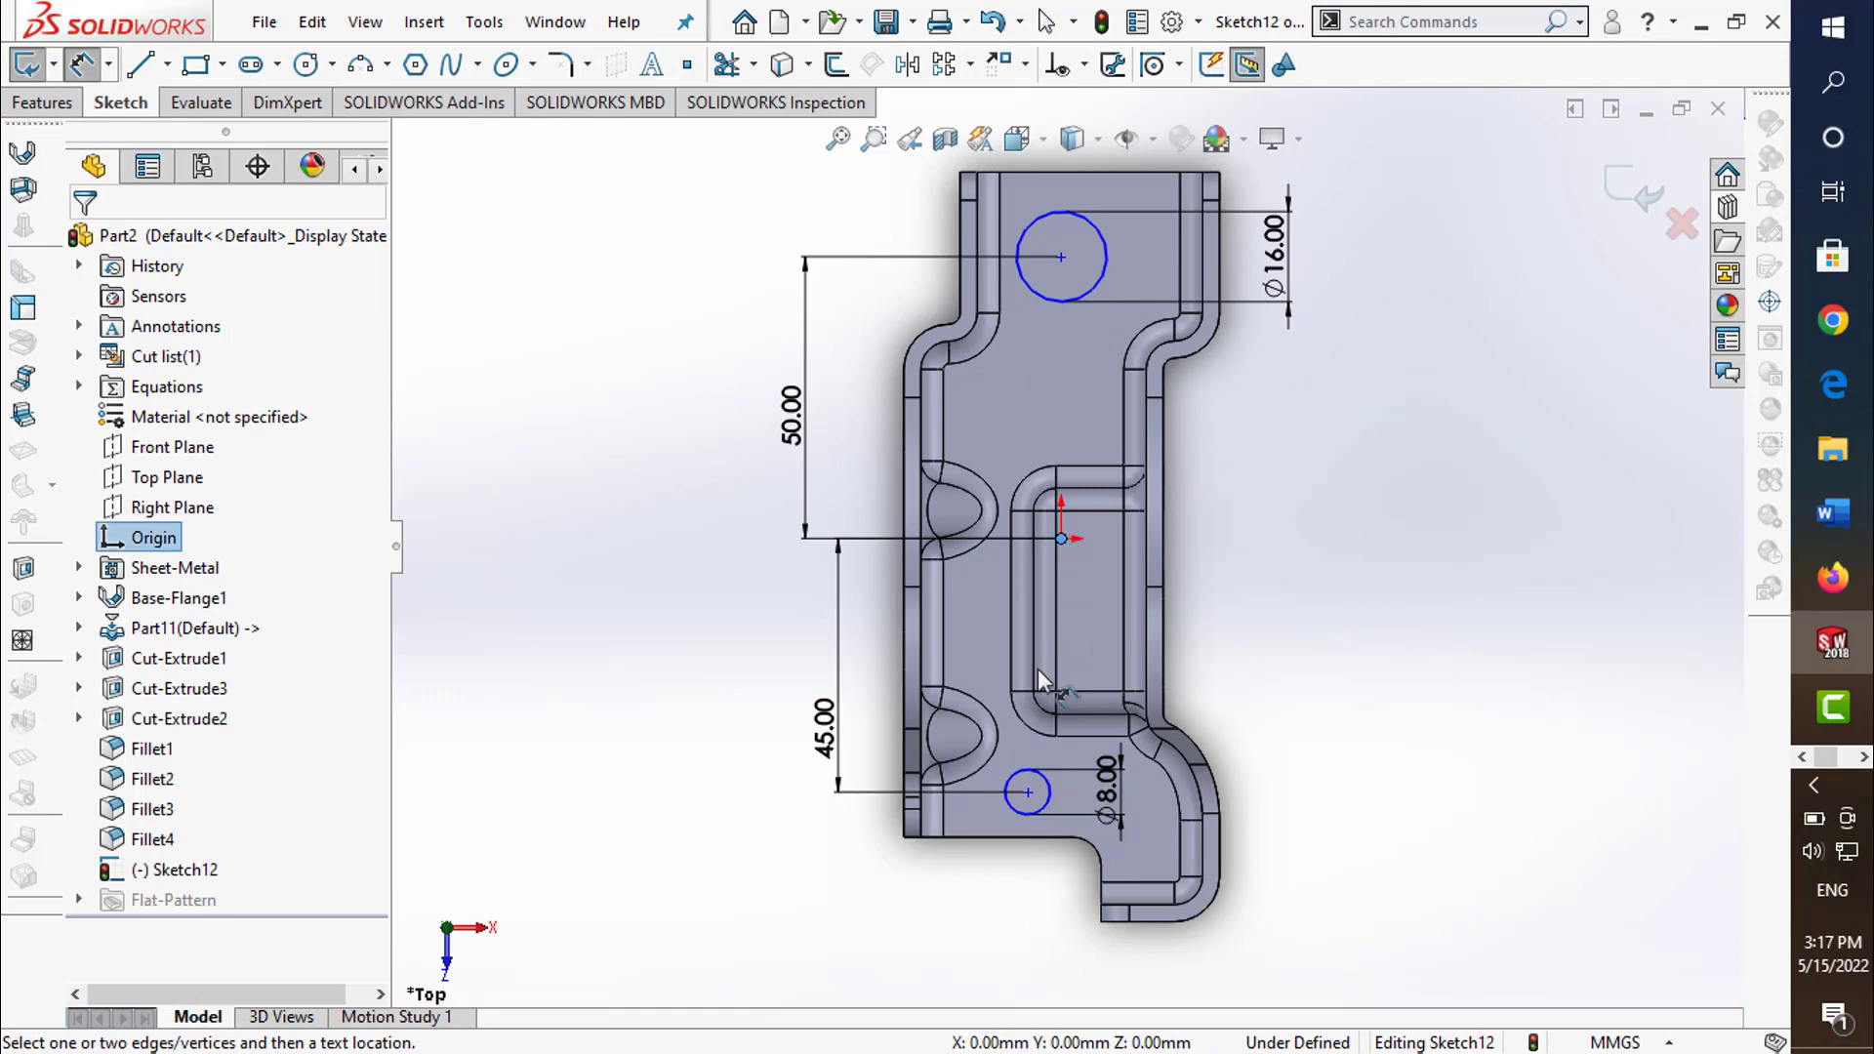
click(1028, 792)
click(1037, 888)
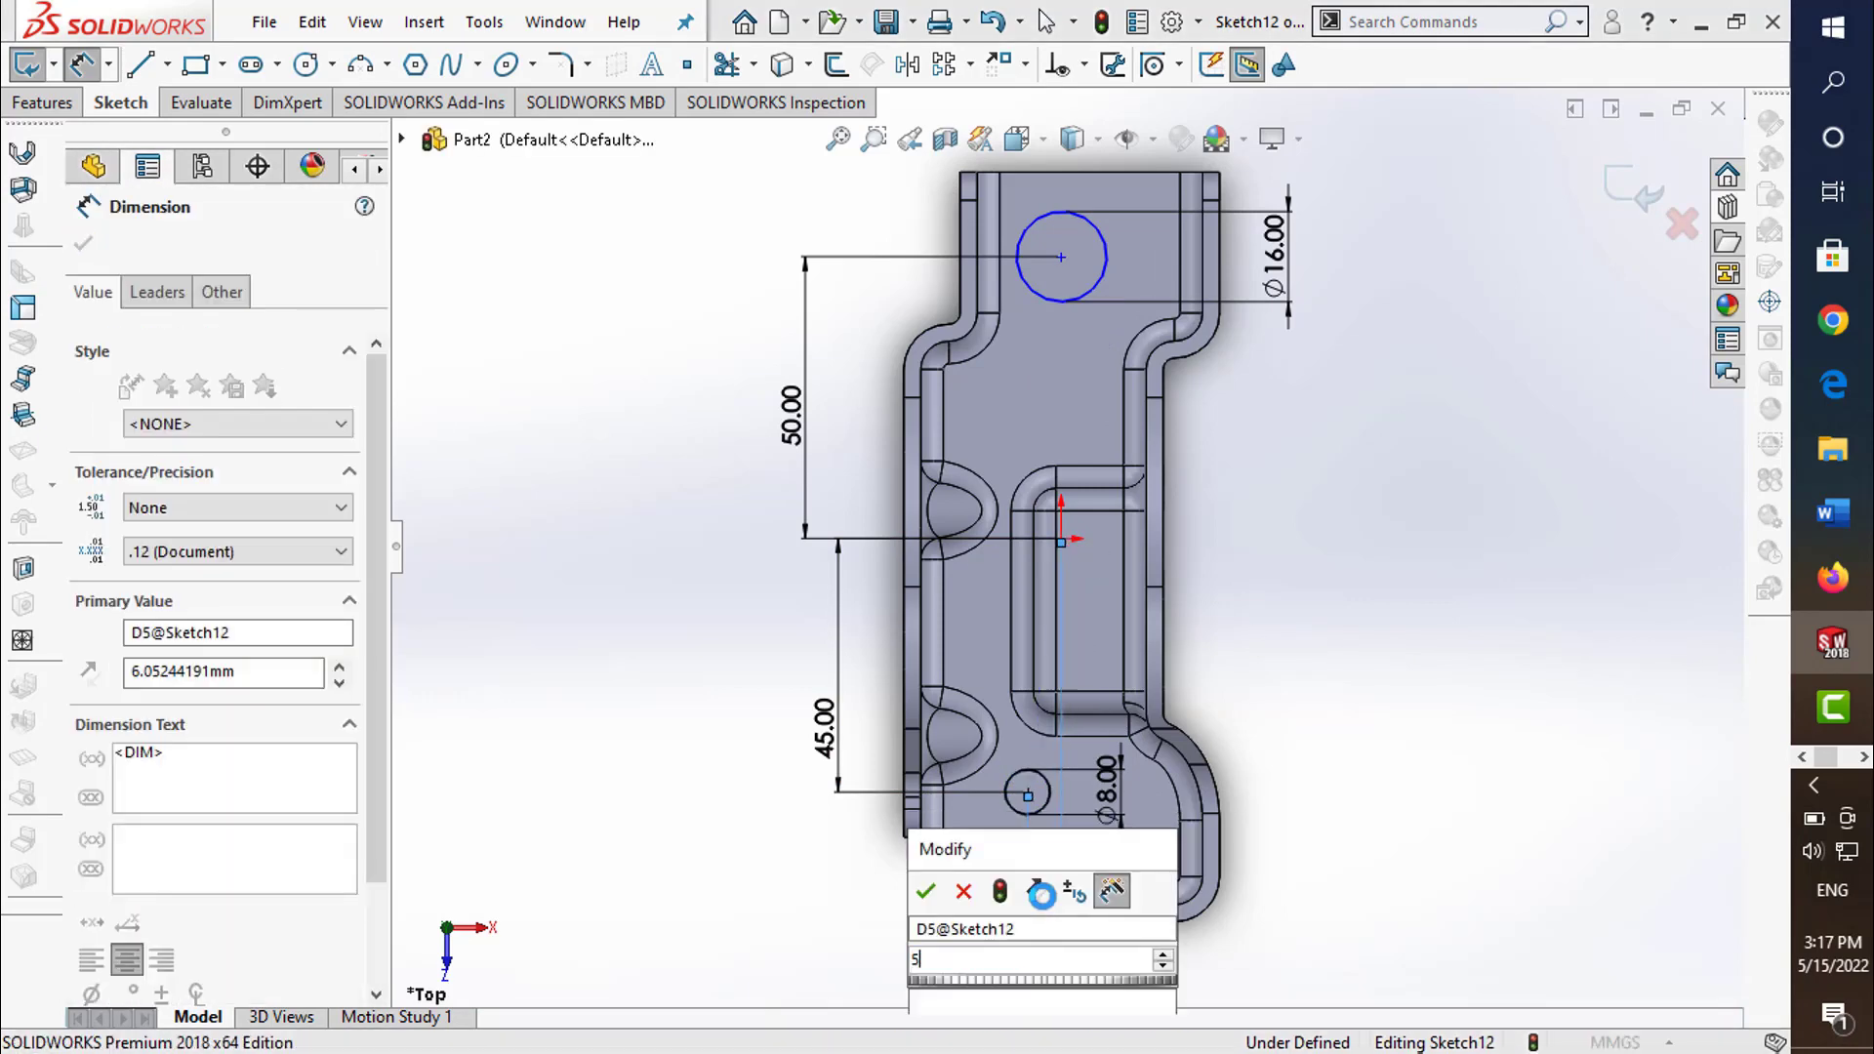
text(5)
key(Return)
key(Escape)
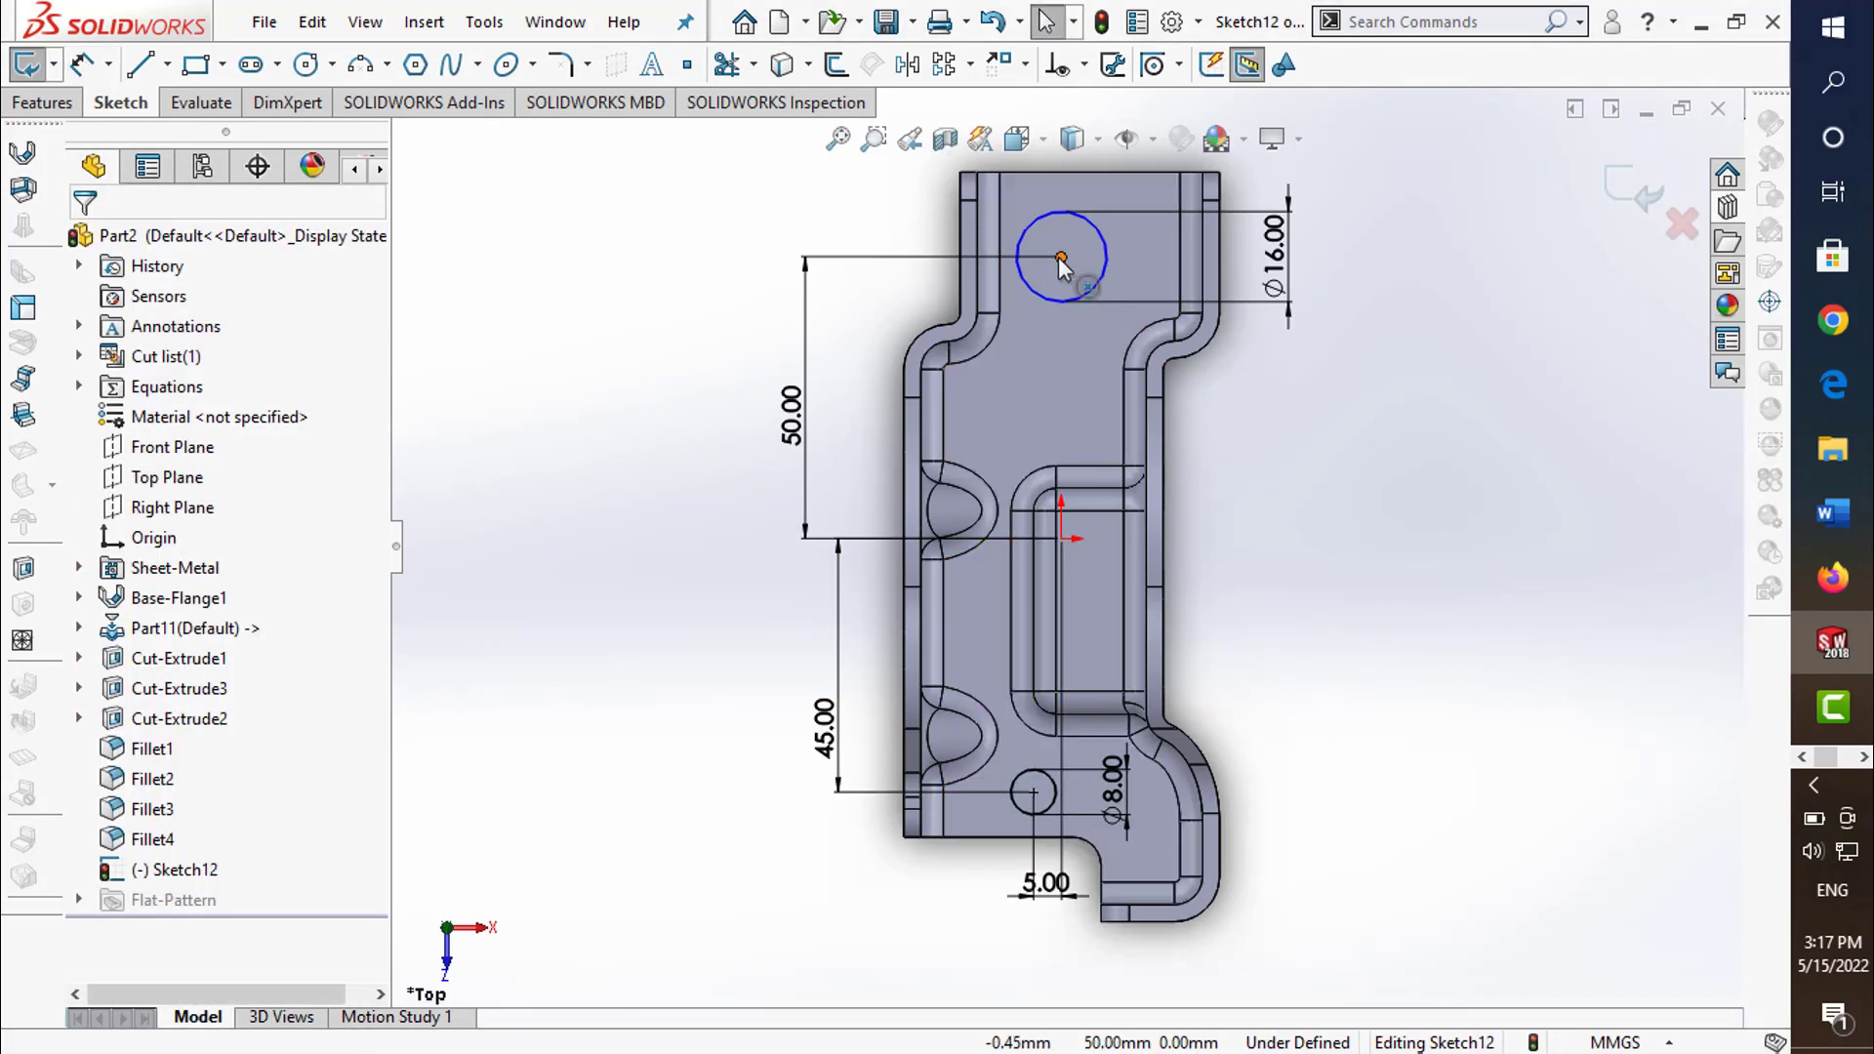
- Try a vertical relation between the upper circle centre and origin, then undo it
click(1061, 257)
ctrl+click(1059, 538)
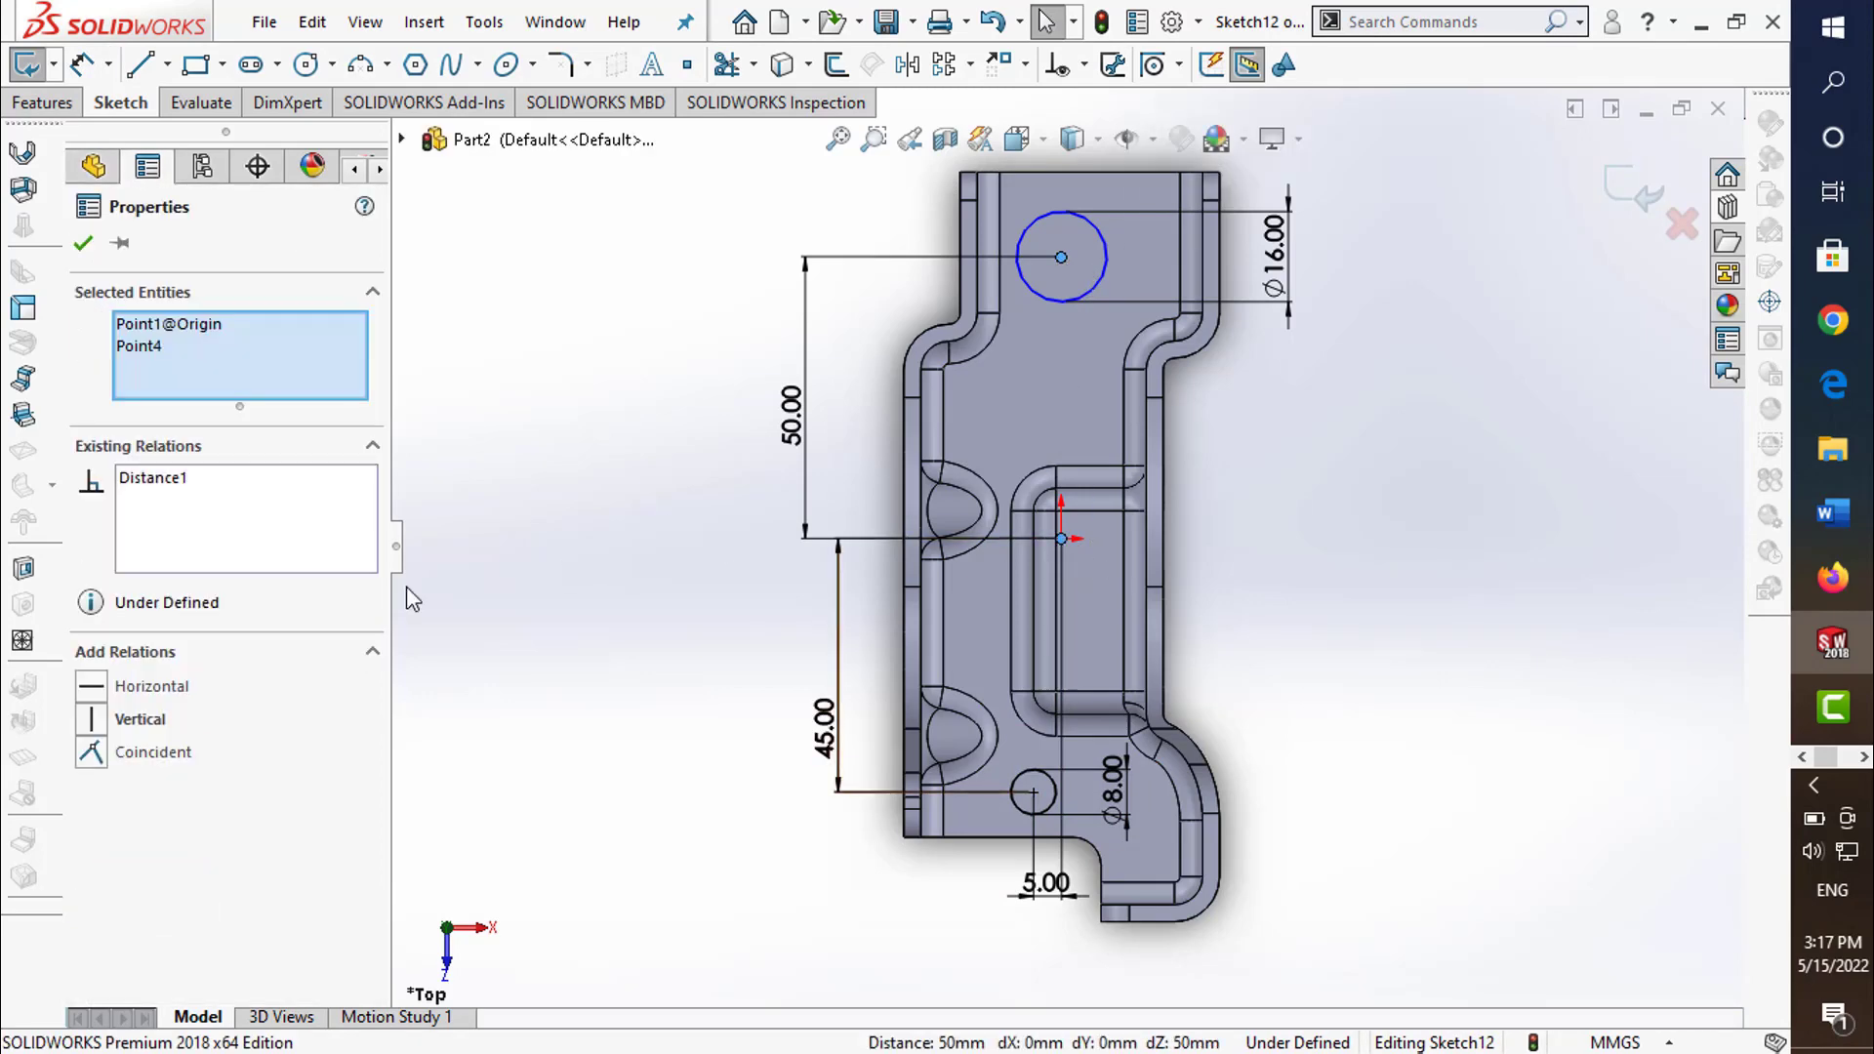
click(93, 724)
click(1321, 482)
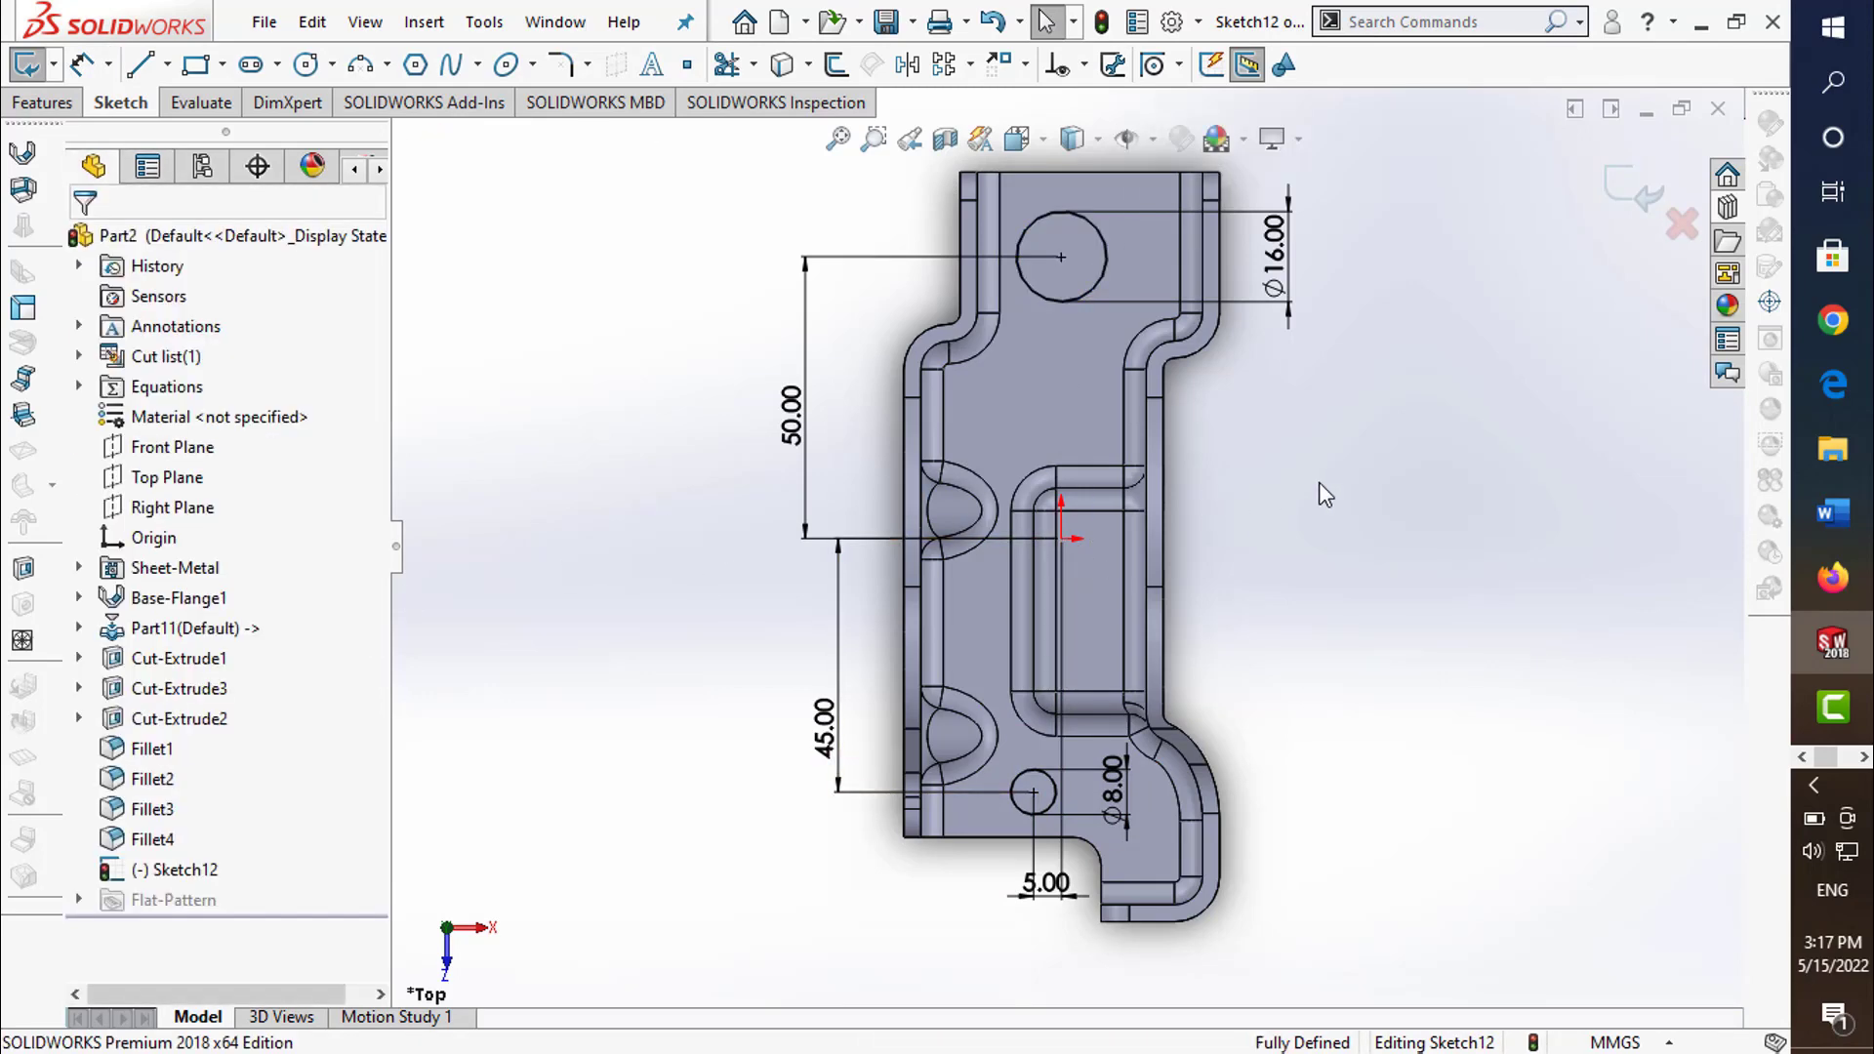
click(1061, 258)
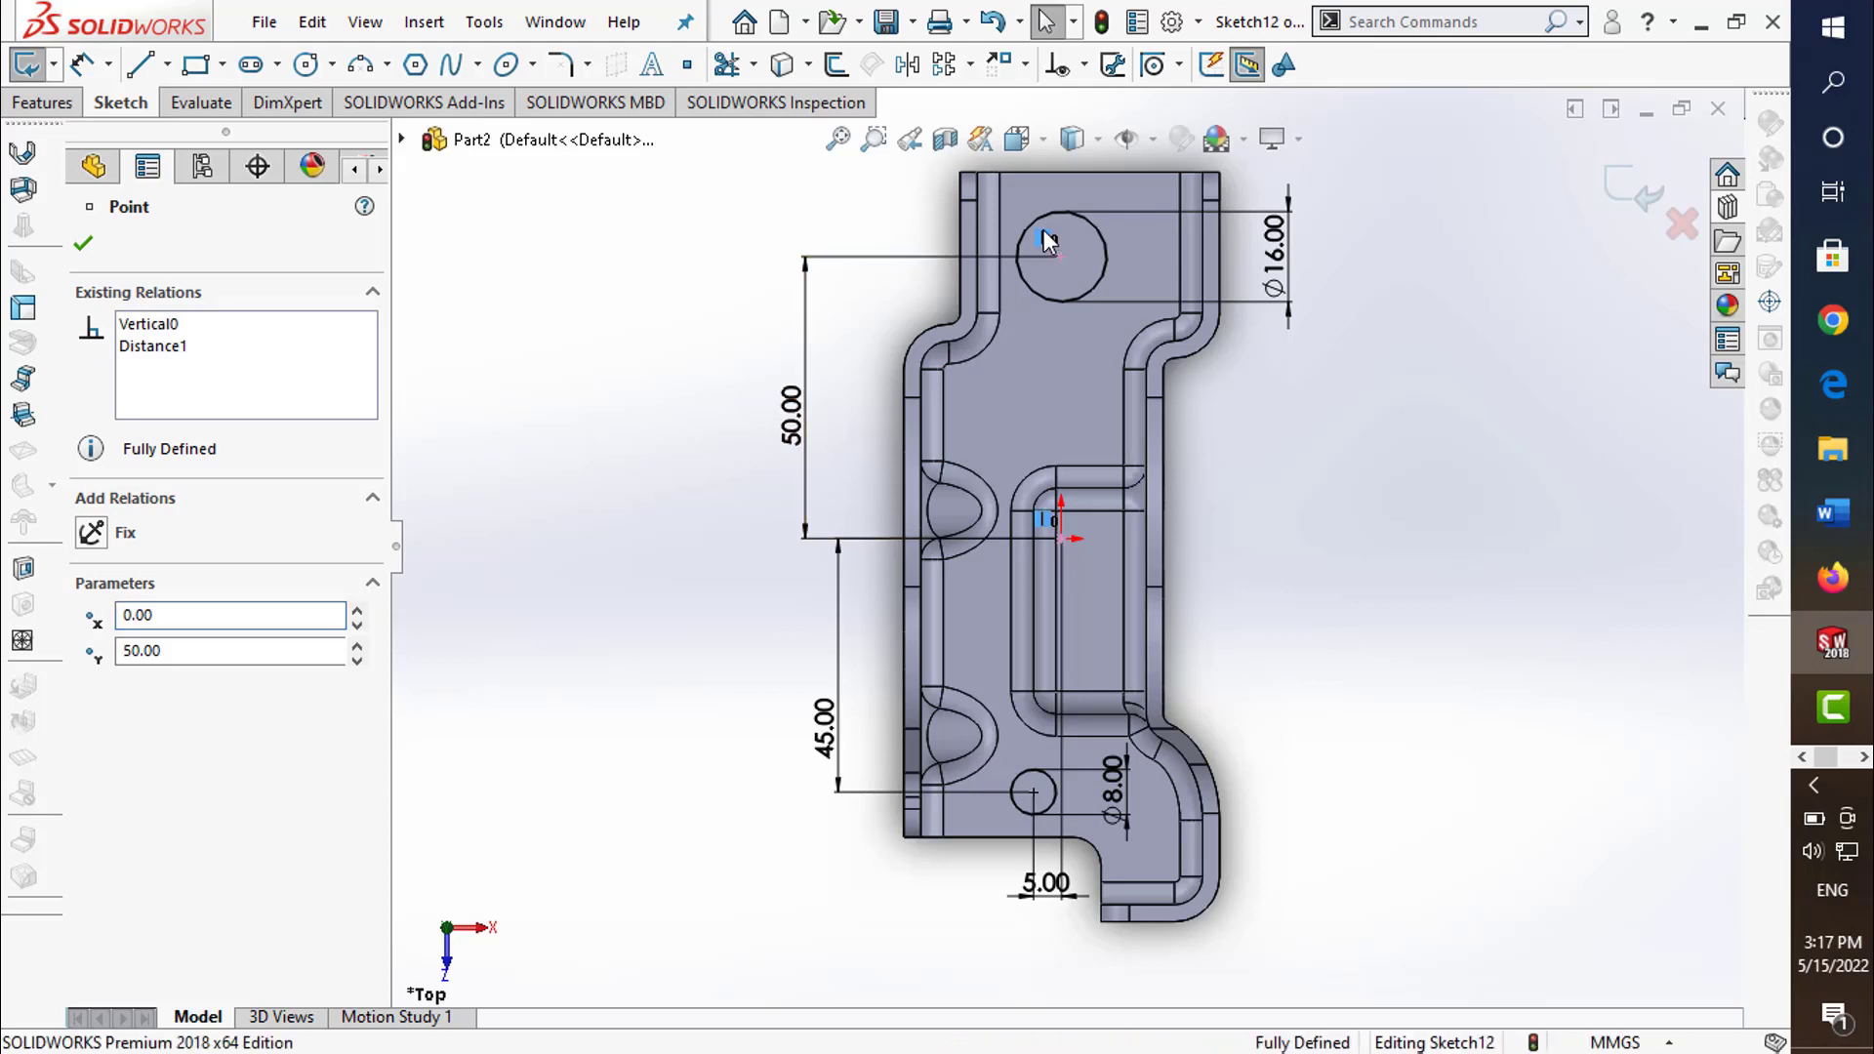
key(ctrl+z)
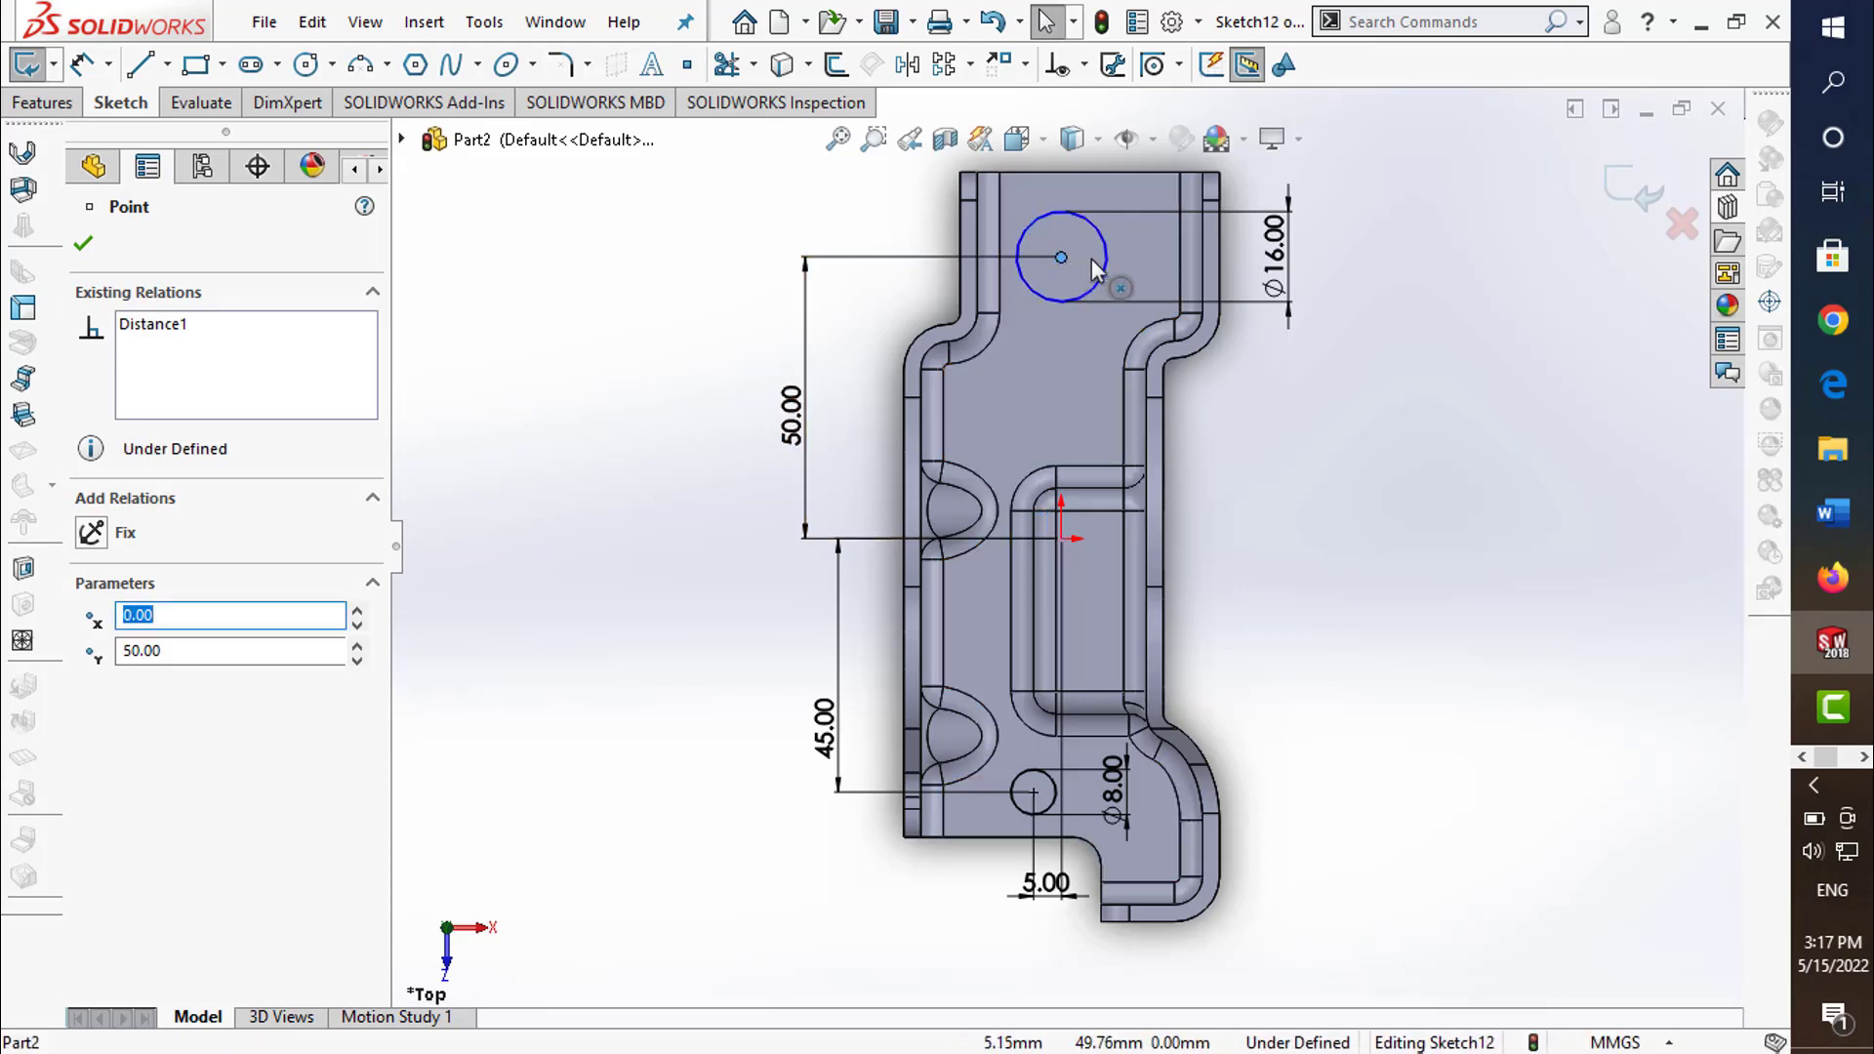
drag(1093, 268, 1129, 269)
click(83, 65)
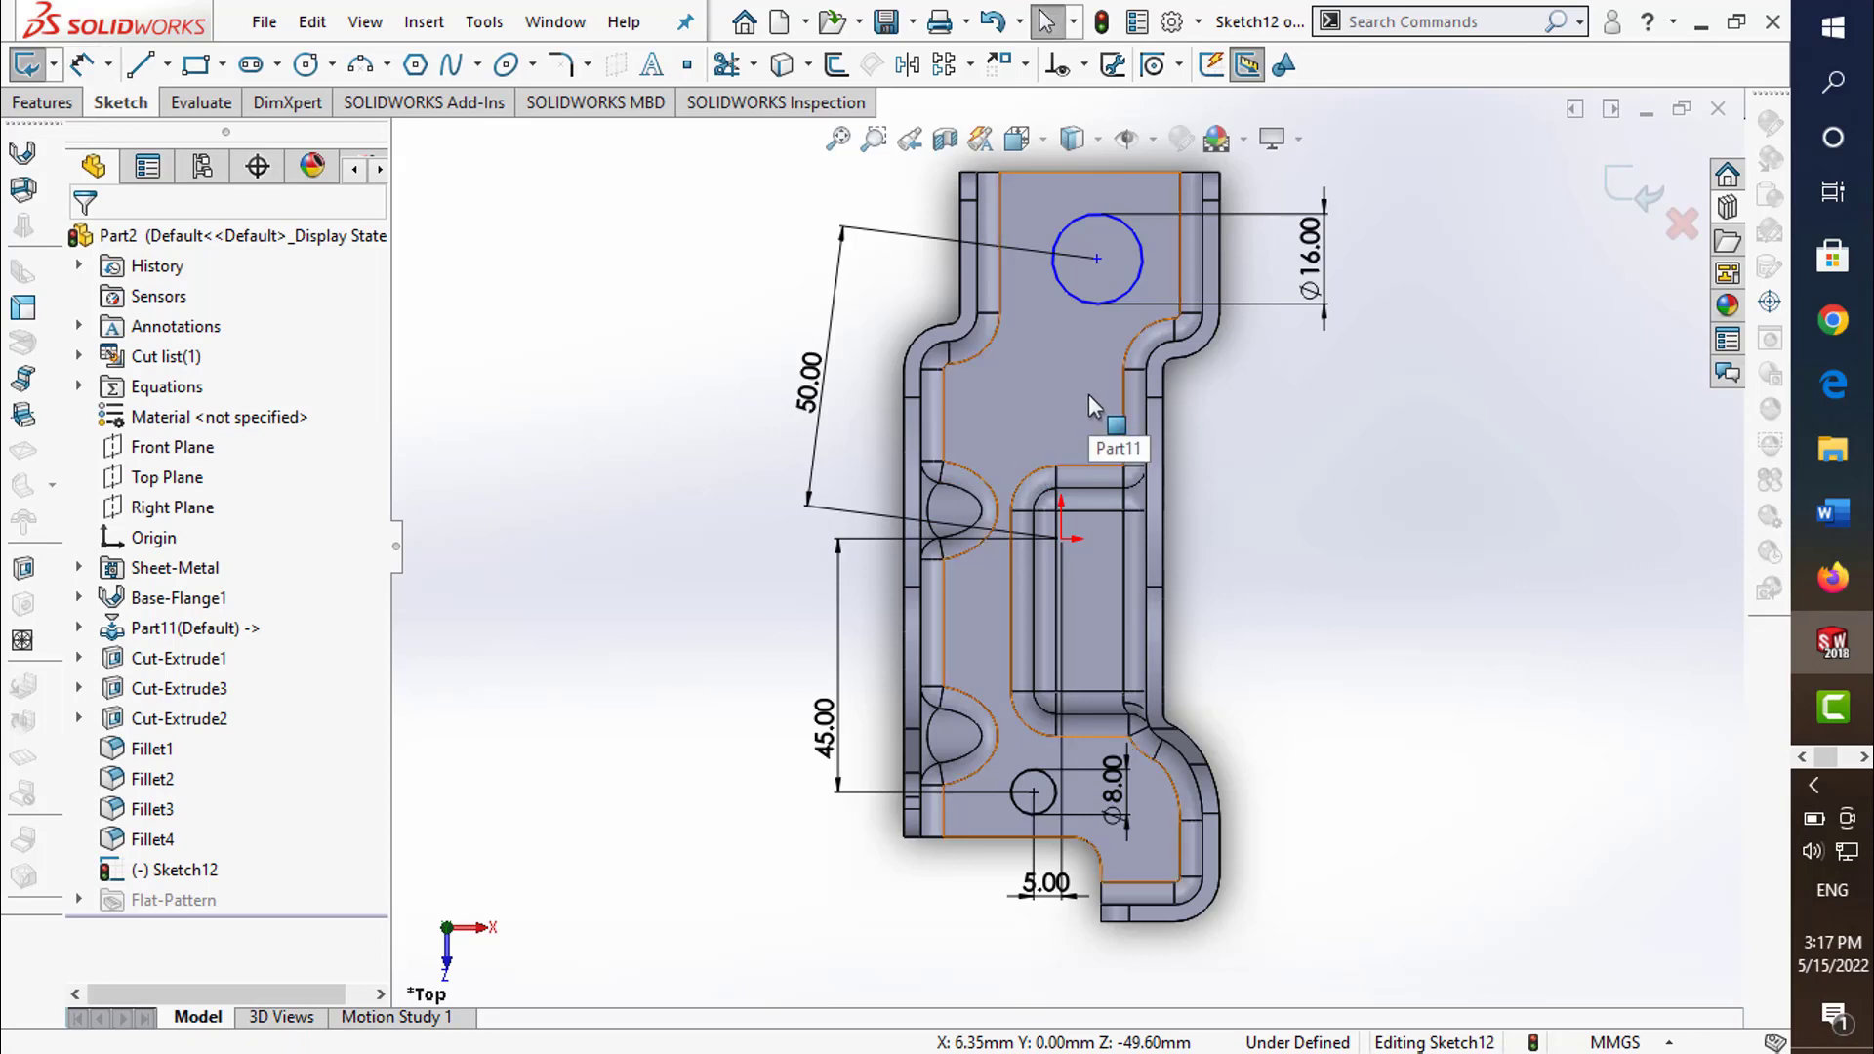
key(ctrl+z)
- Shift the upper circle's centre slightly right and delete the angled 50.00 dimension
click(1401, 493)
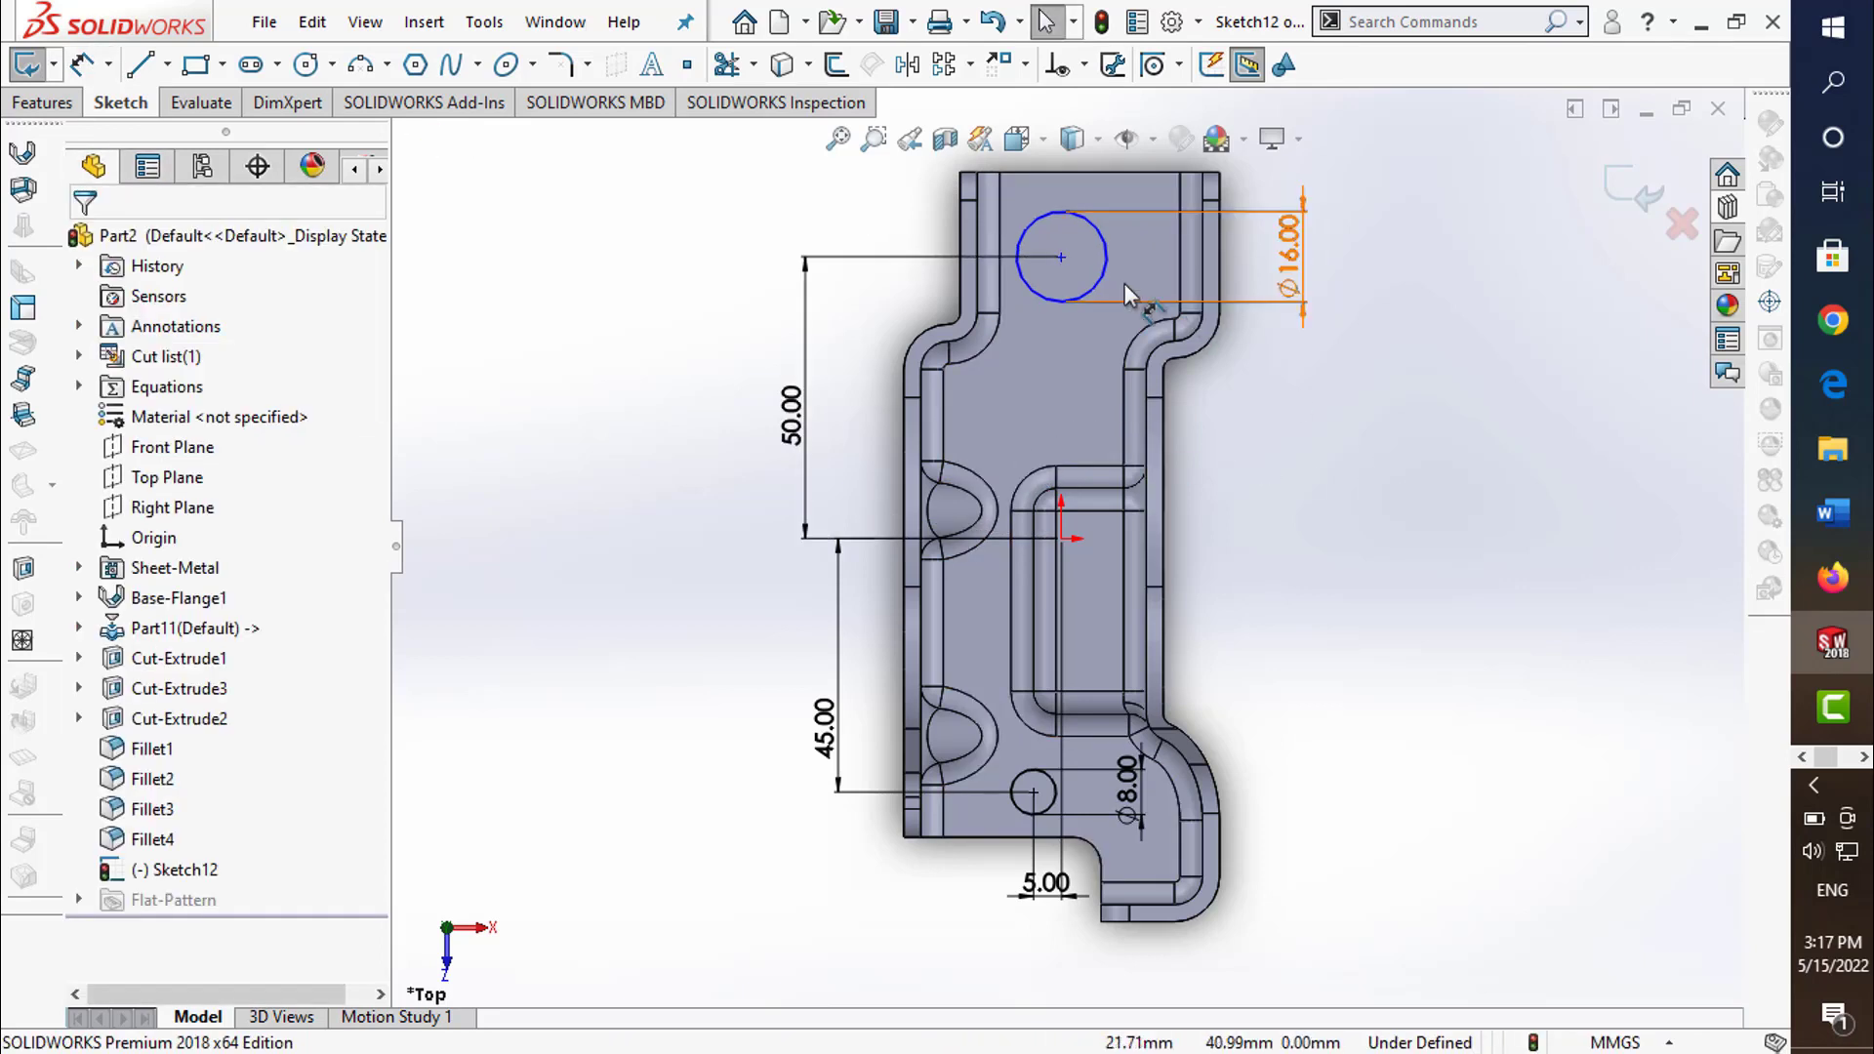
click(1109, 267)
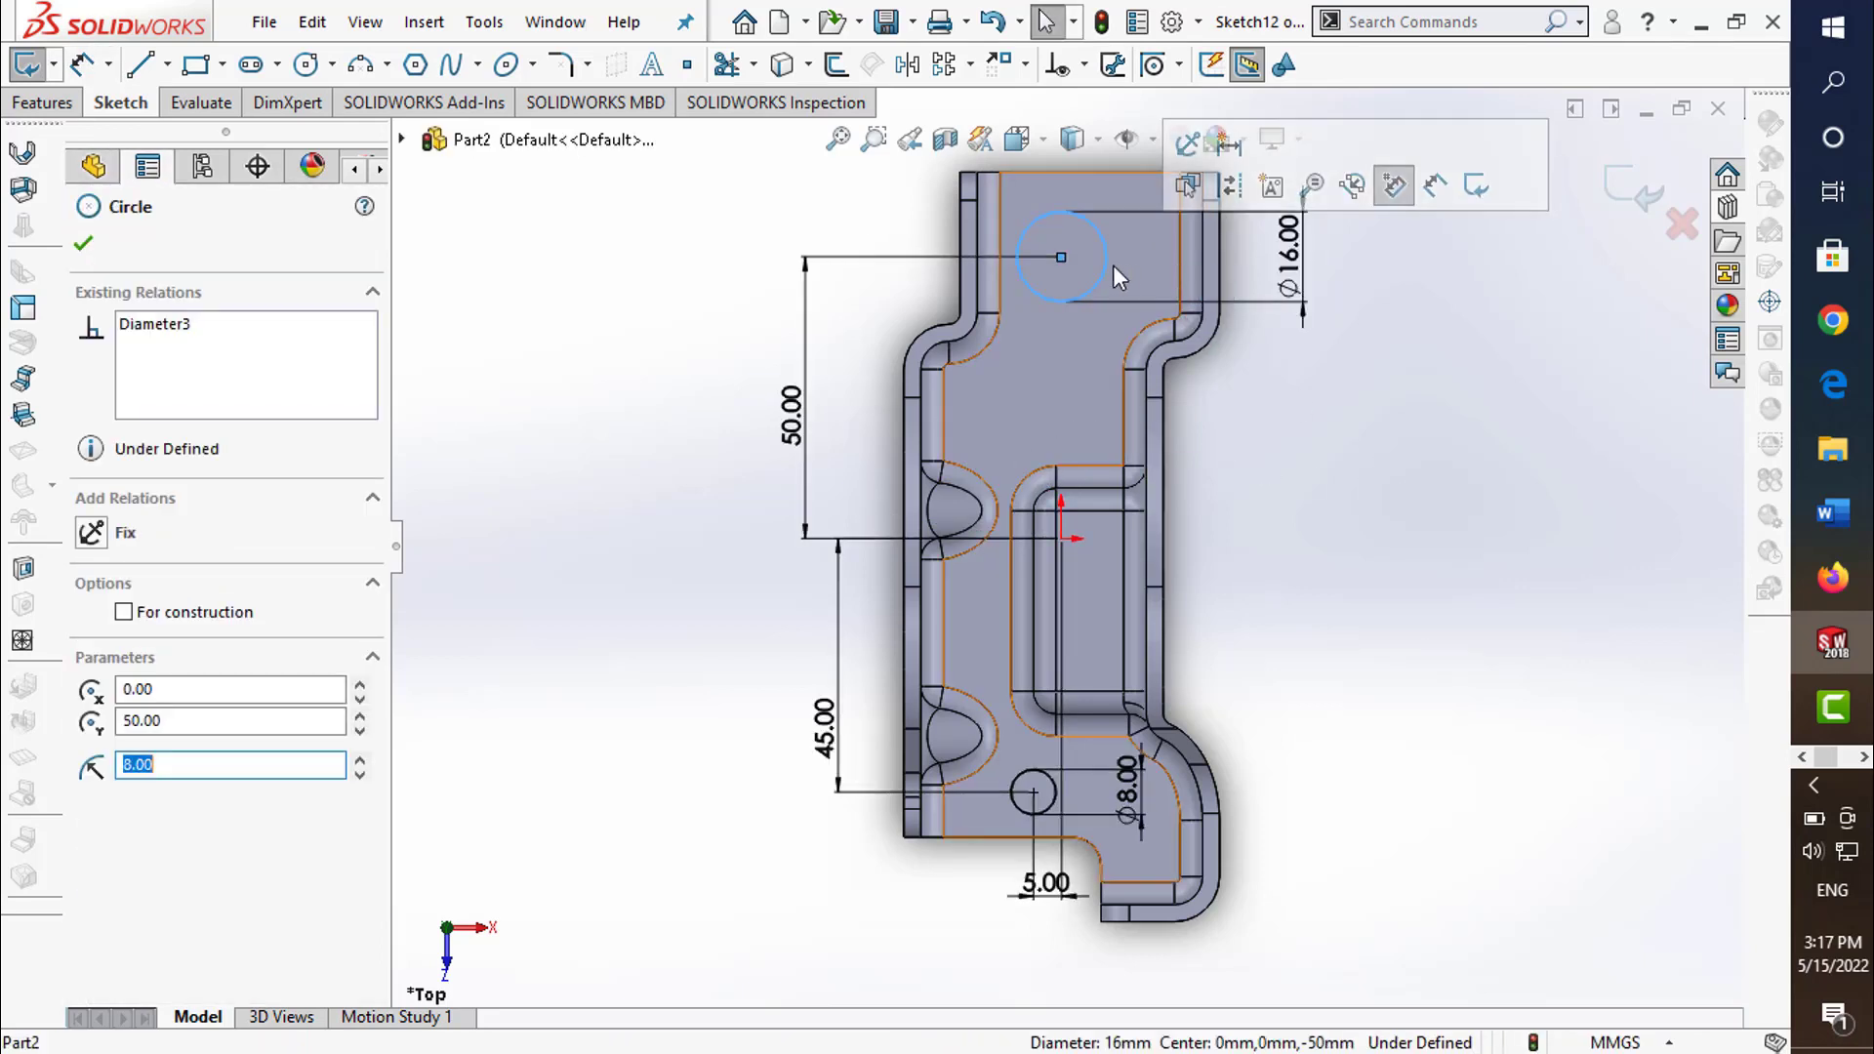
drag(1061, 258, 1109, 260)
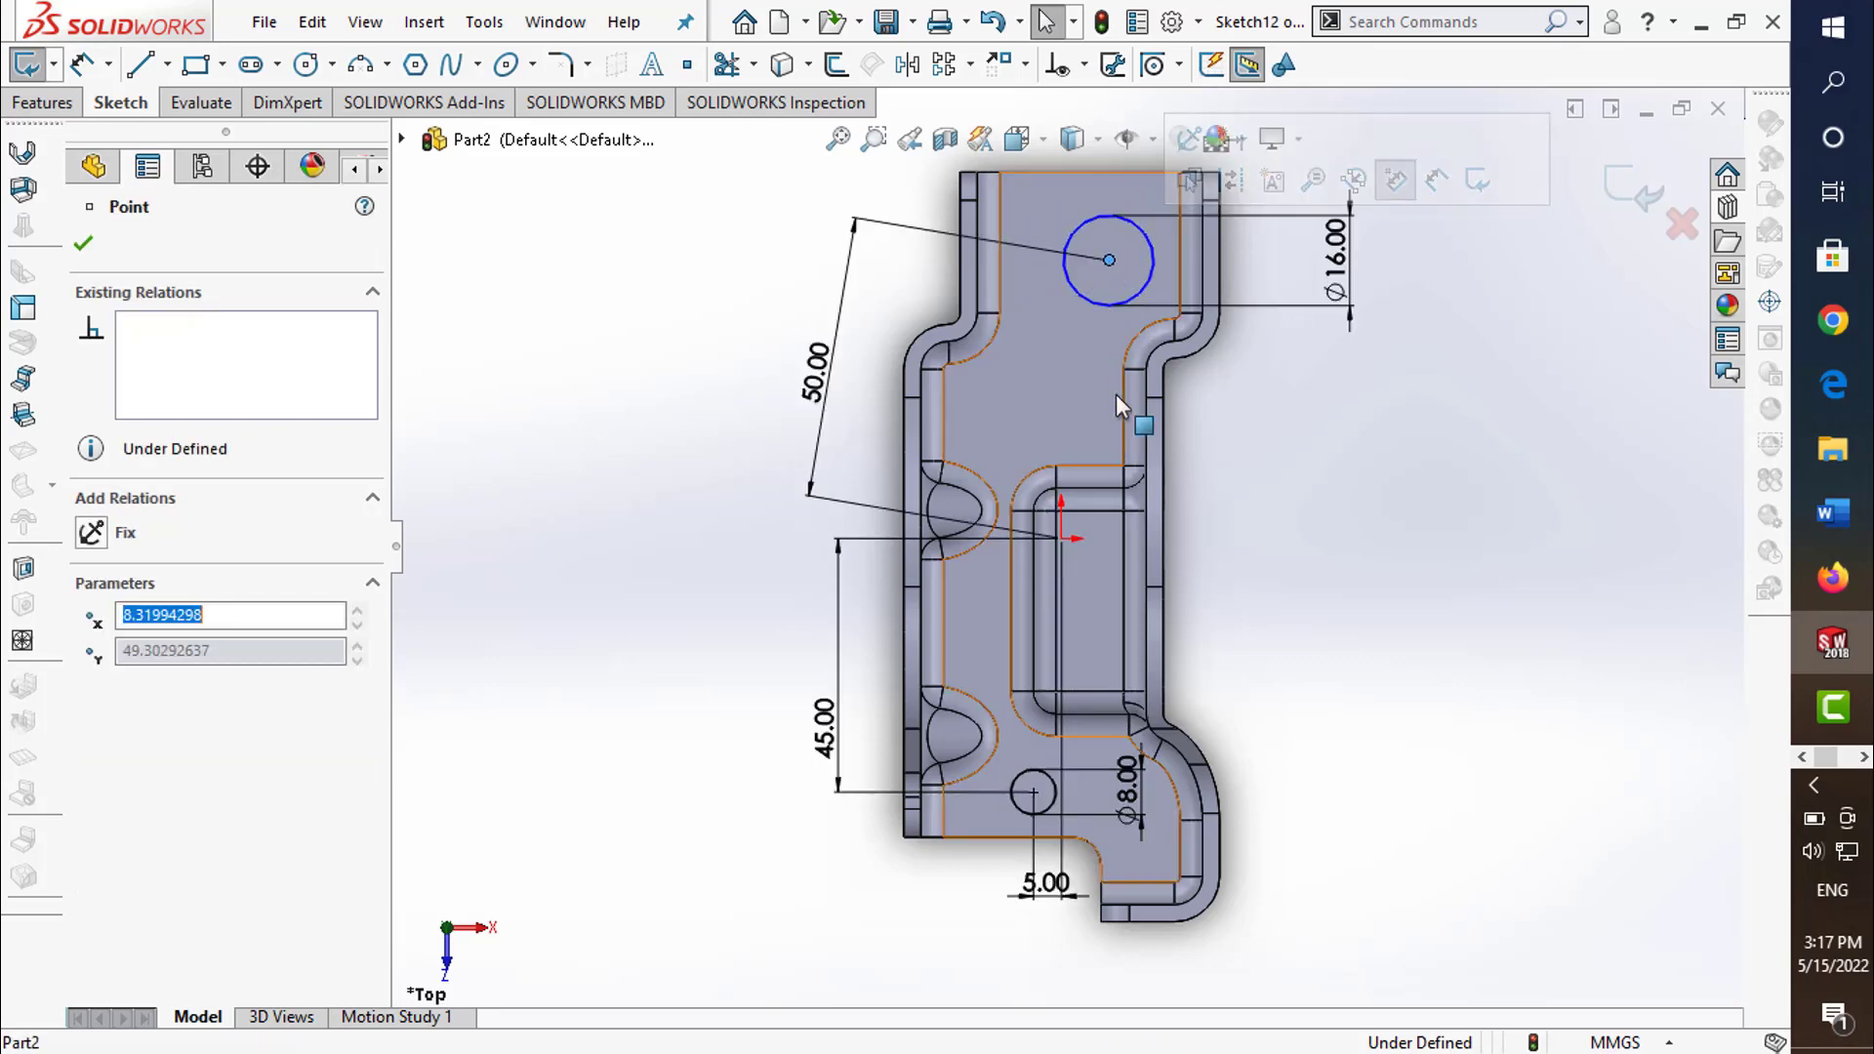
click(1271, 559)
click(778, 404)
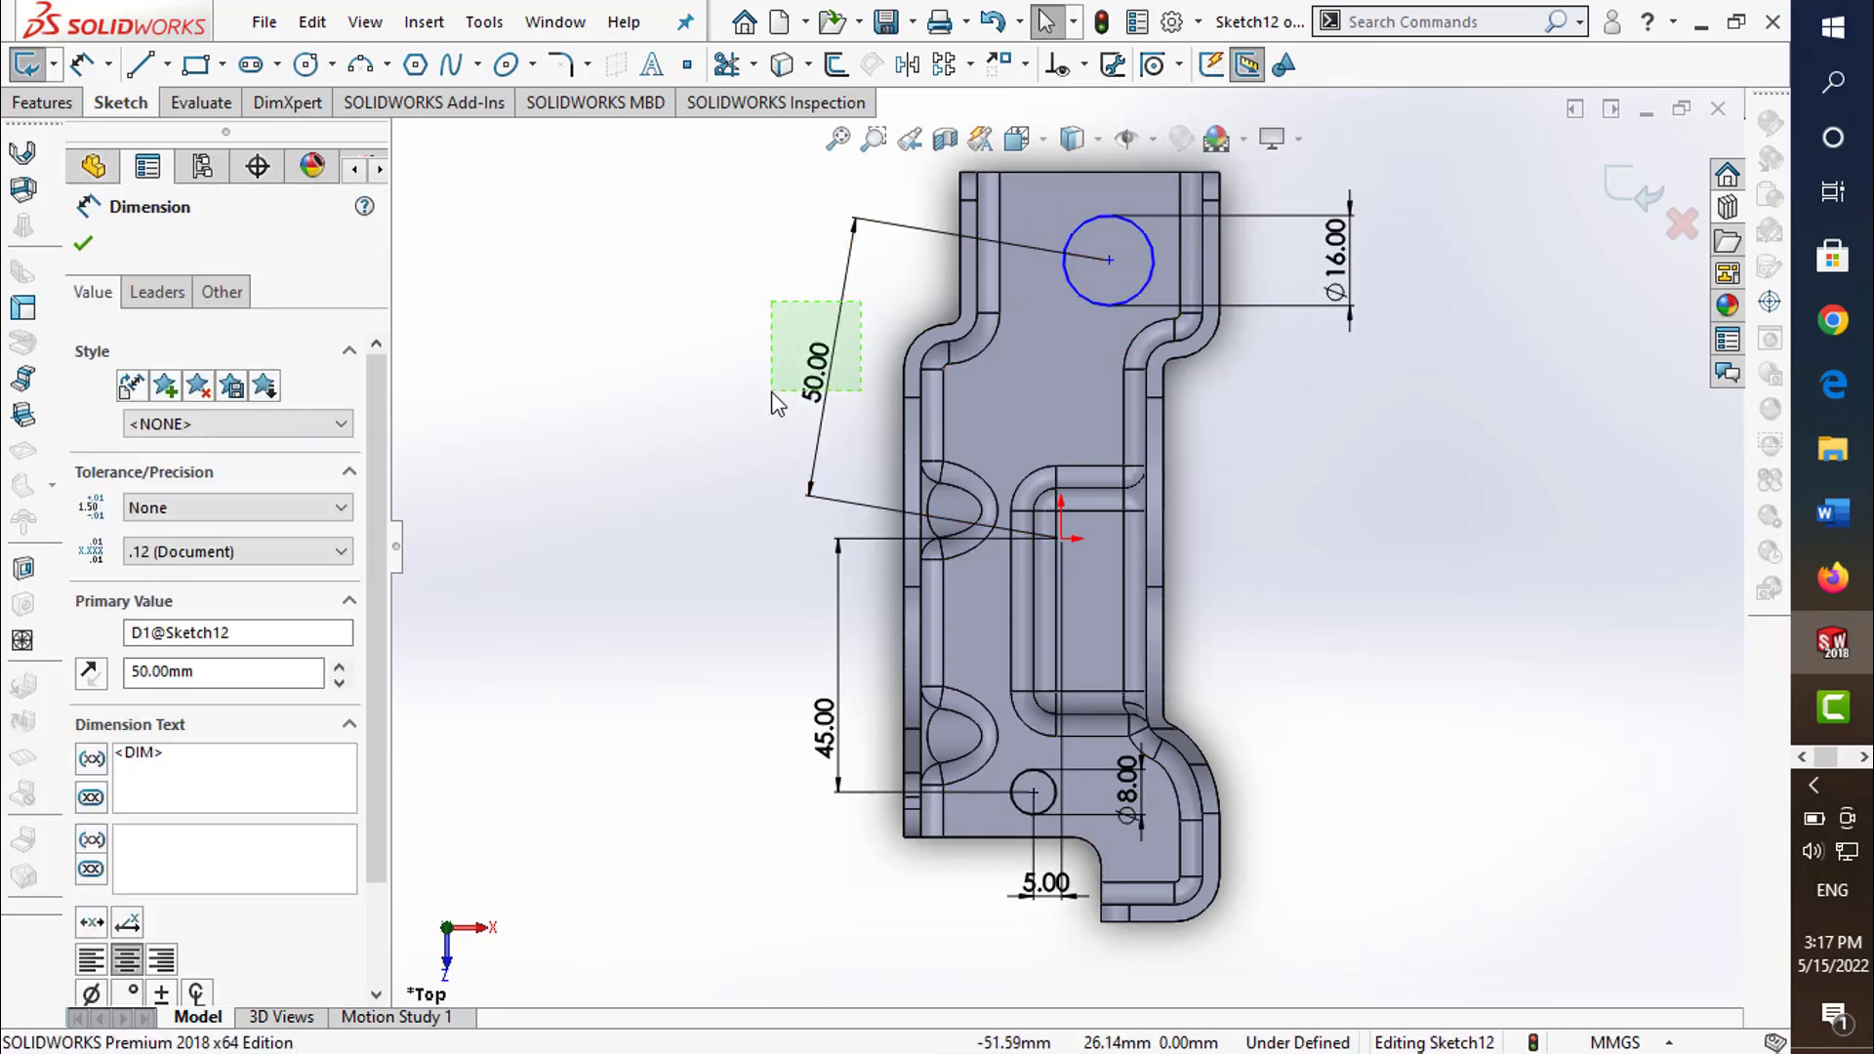
key(Delete)
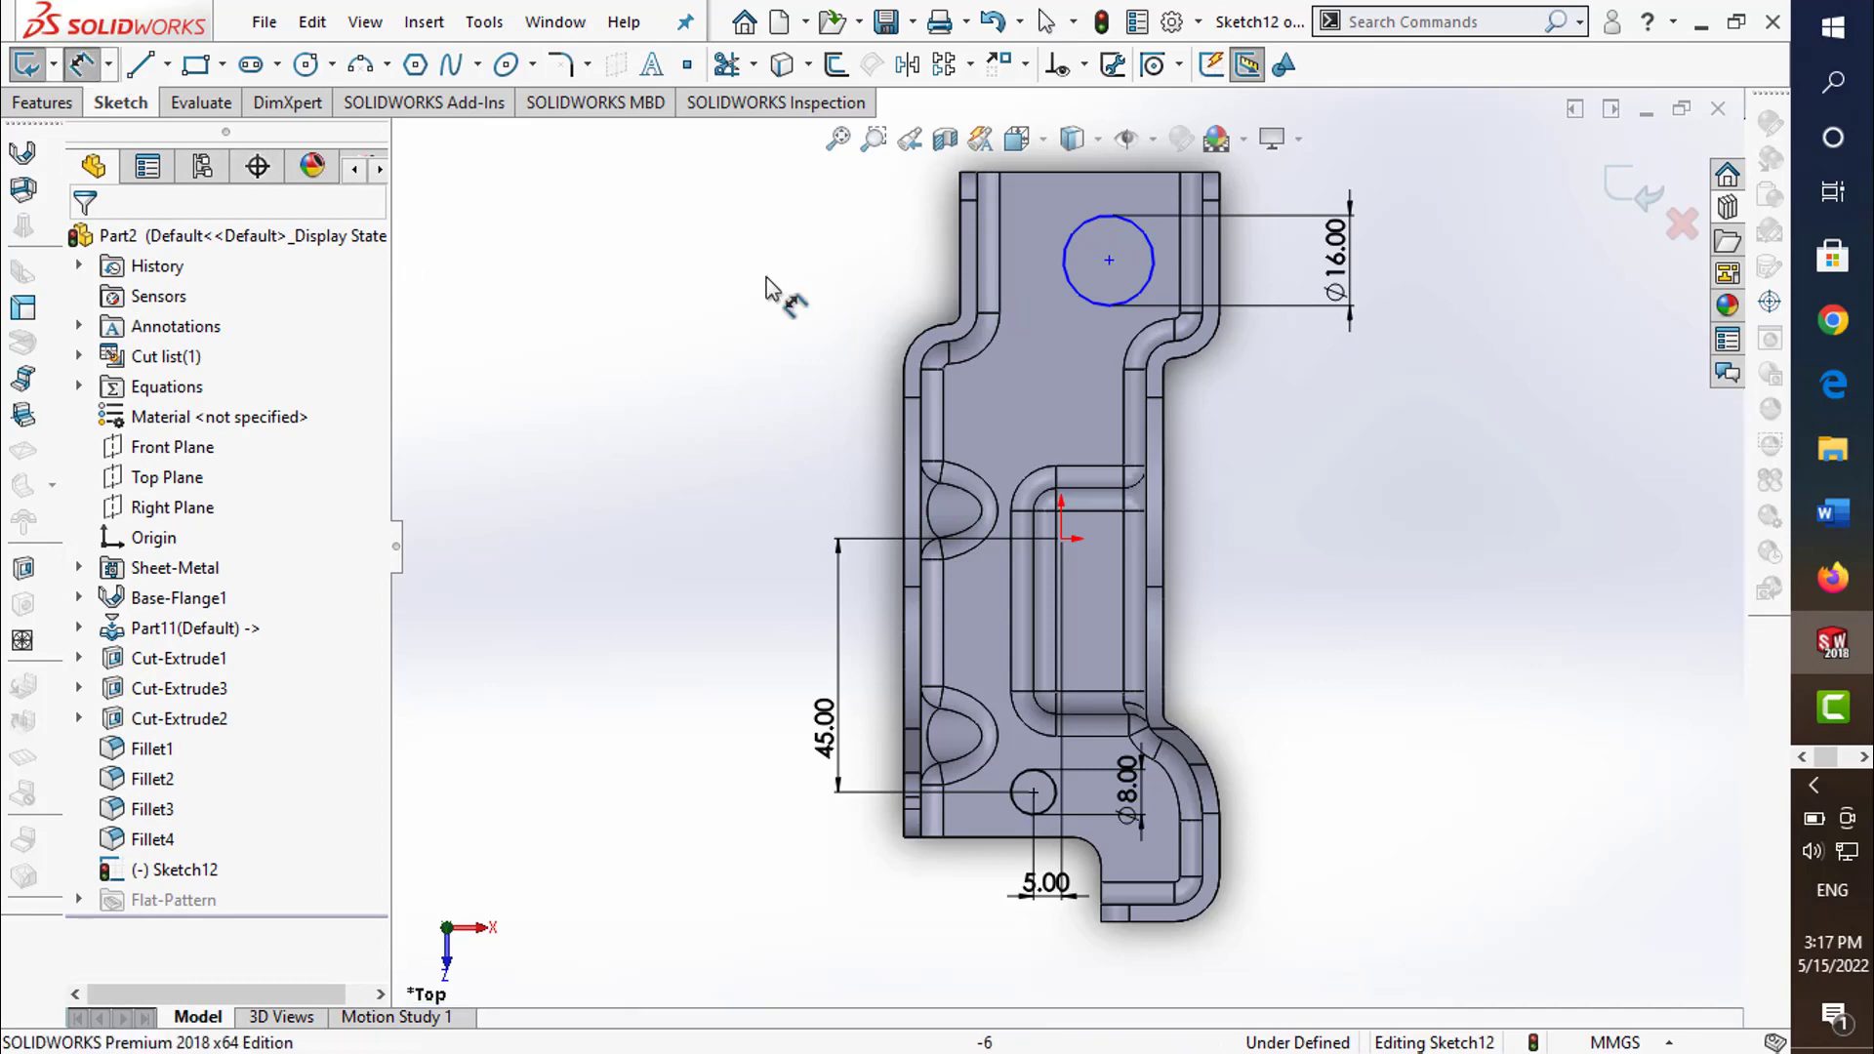
- Fix the upper circle 50 mm above and 5 mm beside the origin, then exit the sketch
click(1057, 537)
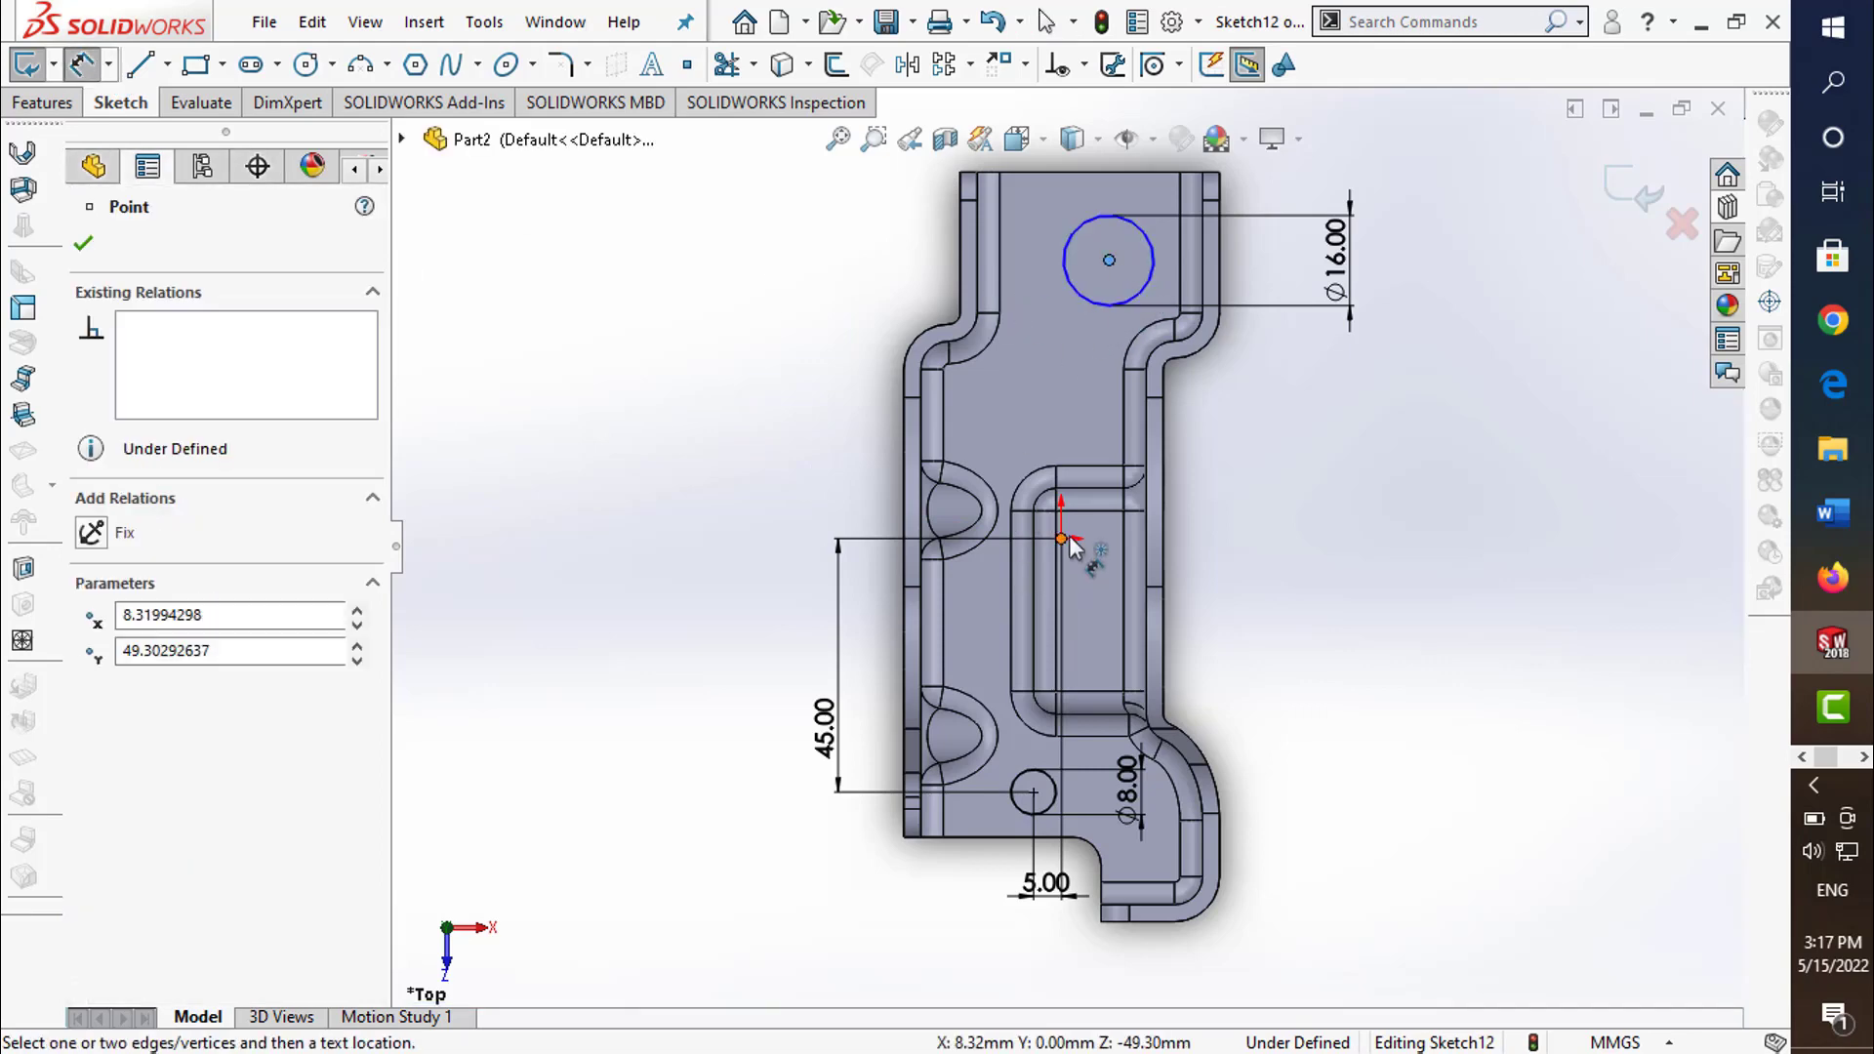
click(825, 488)
text(50)
key(Return)
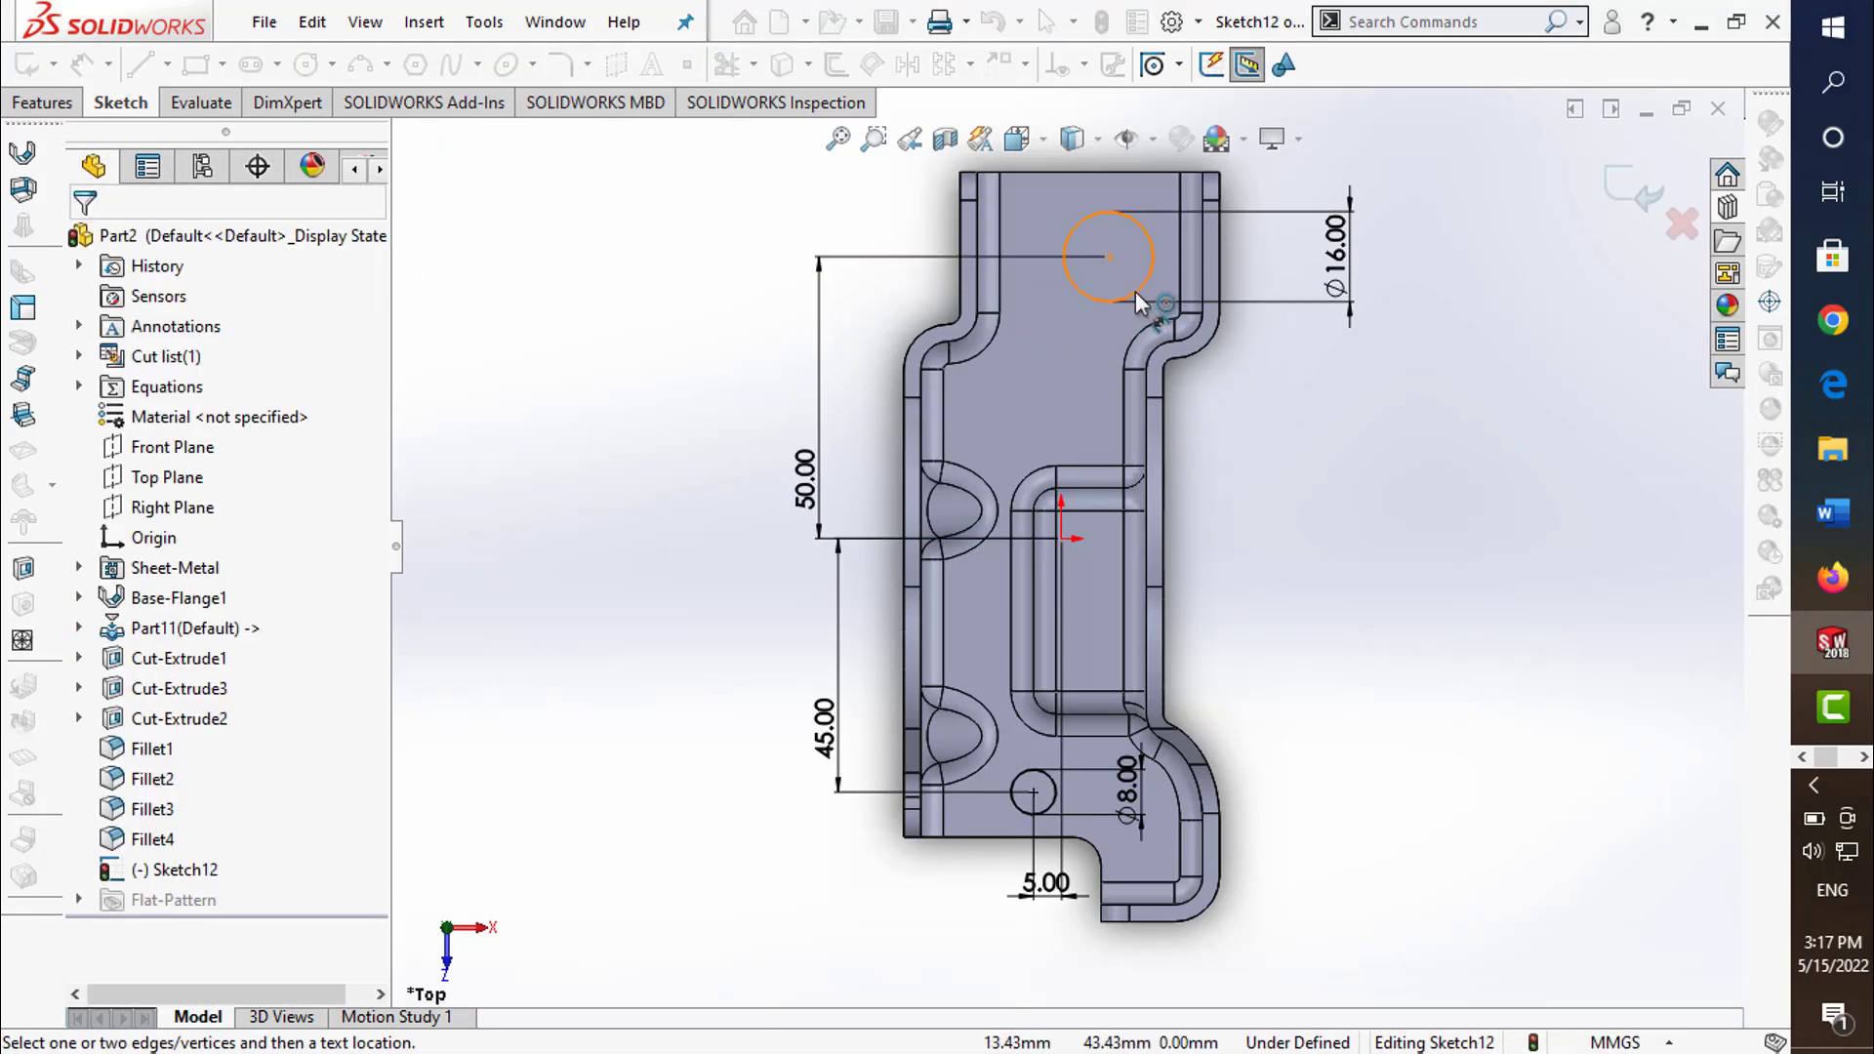
click(1109, 256)
click(1061, 538)
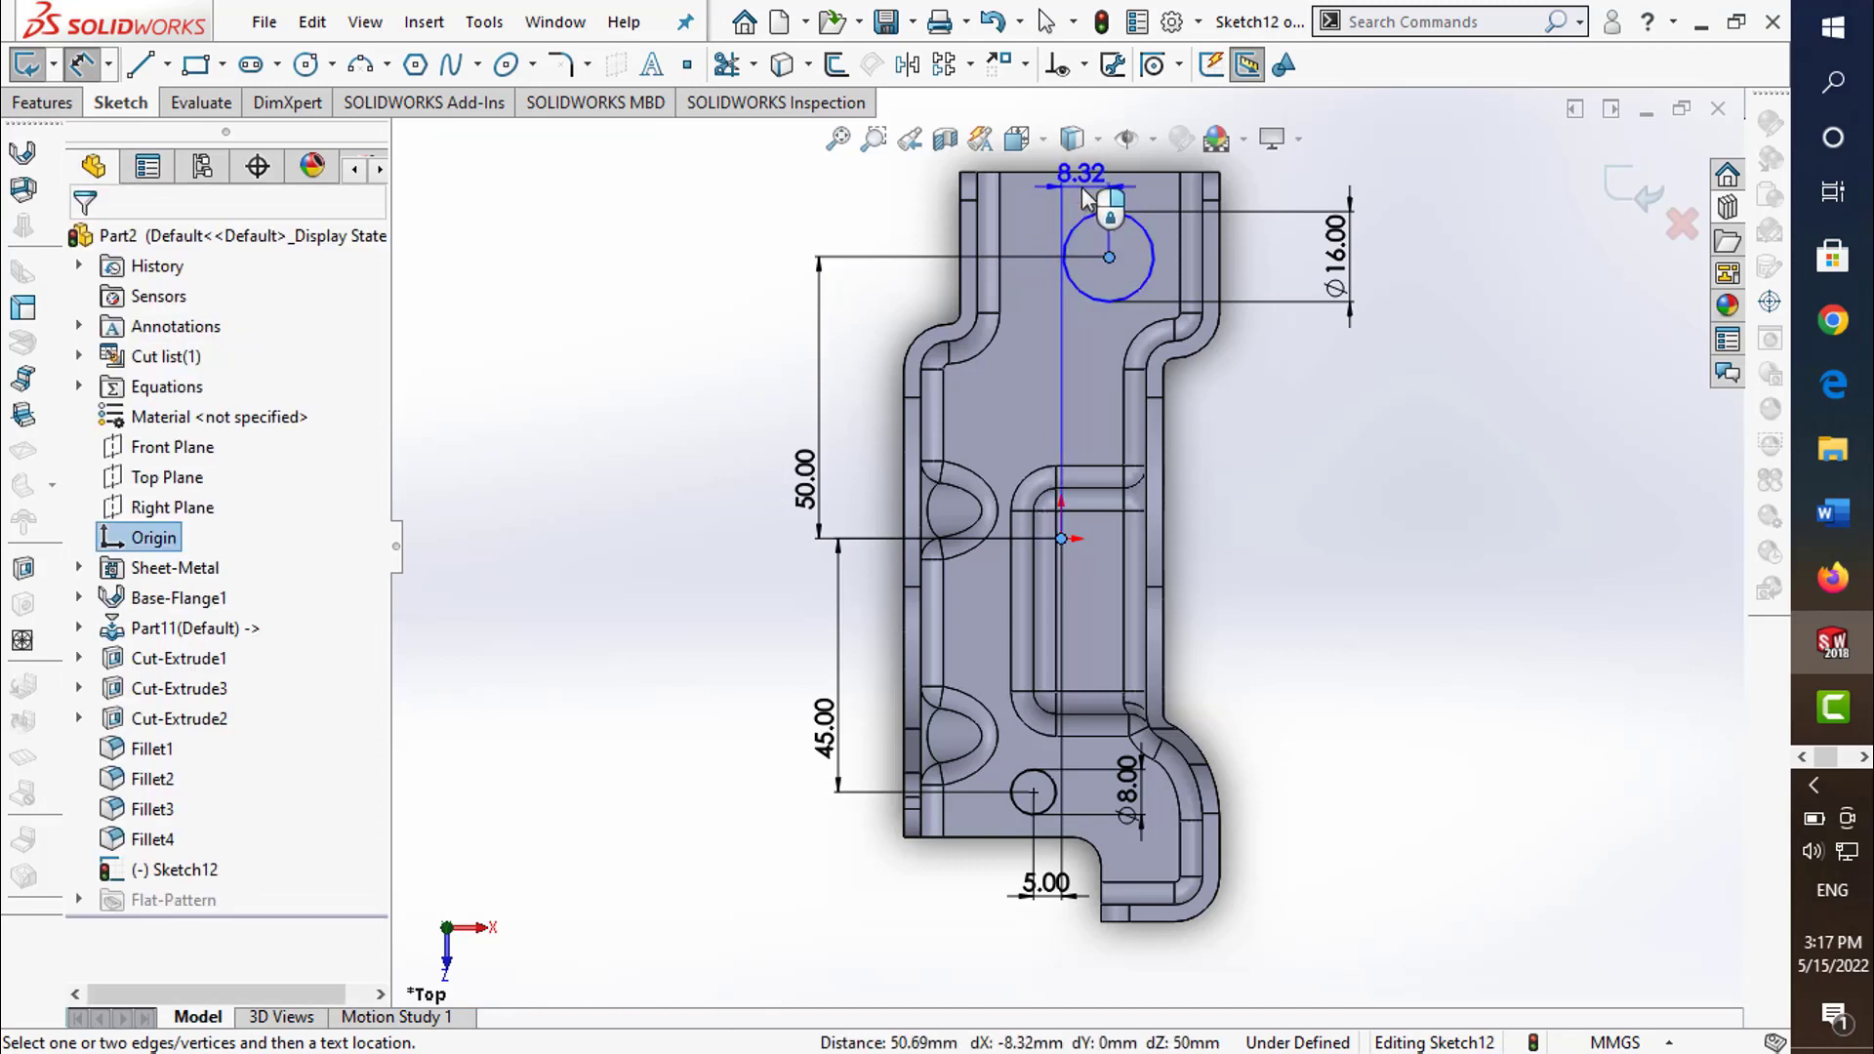
click(1103, 195)
key(Return)
click(1447, 374)
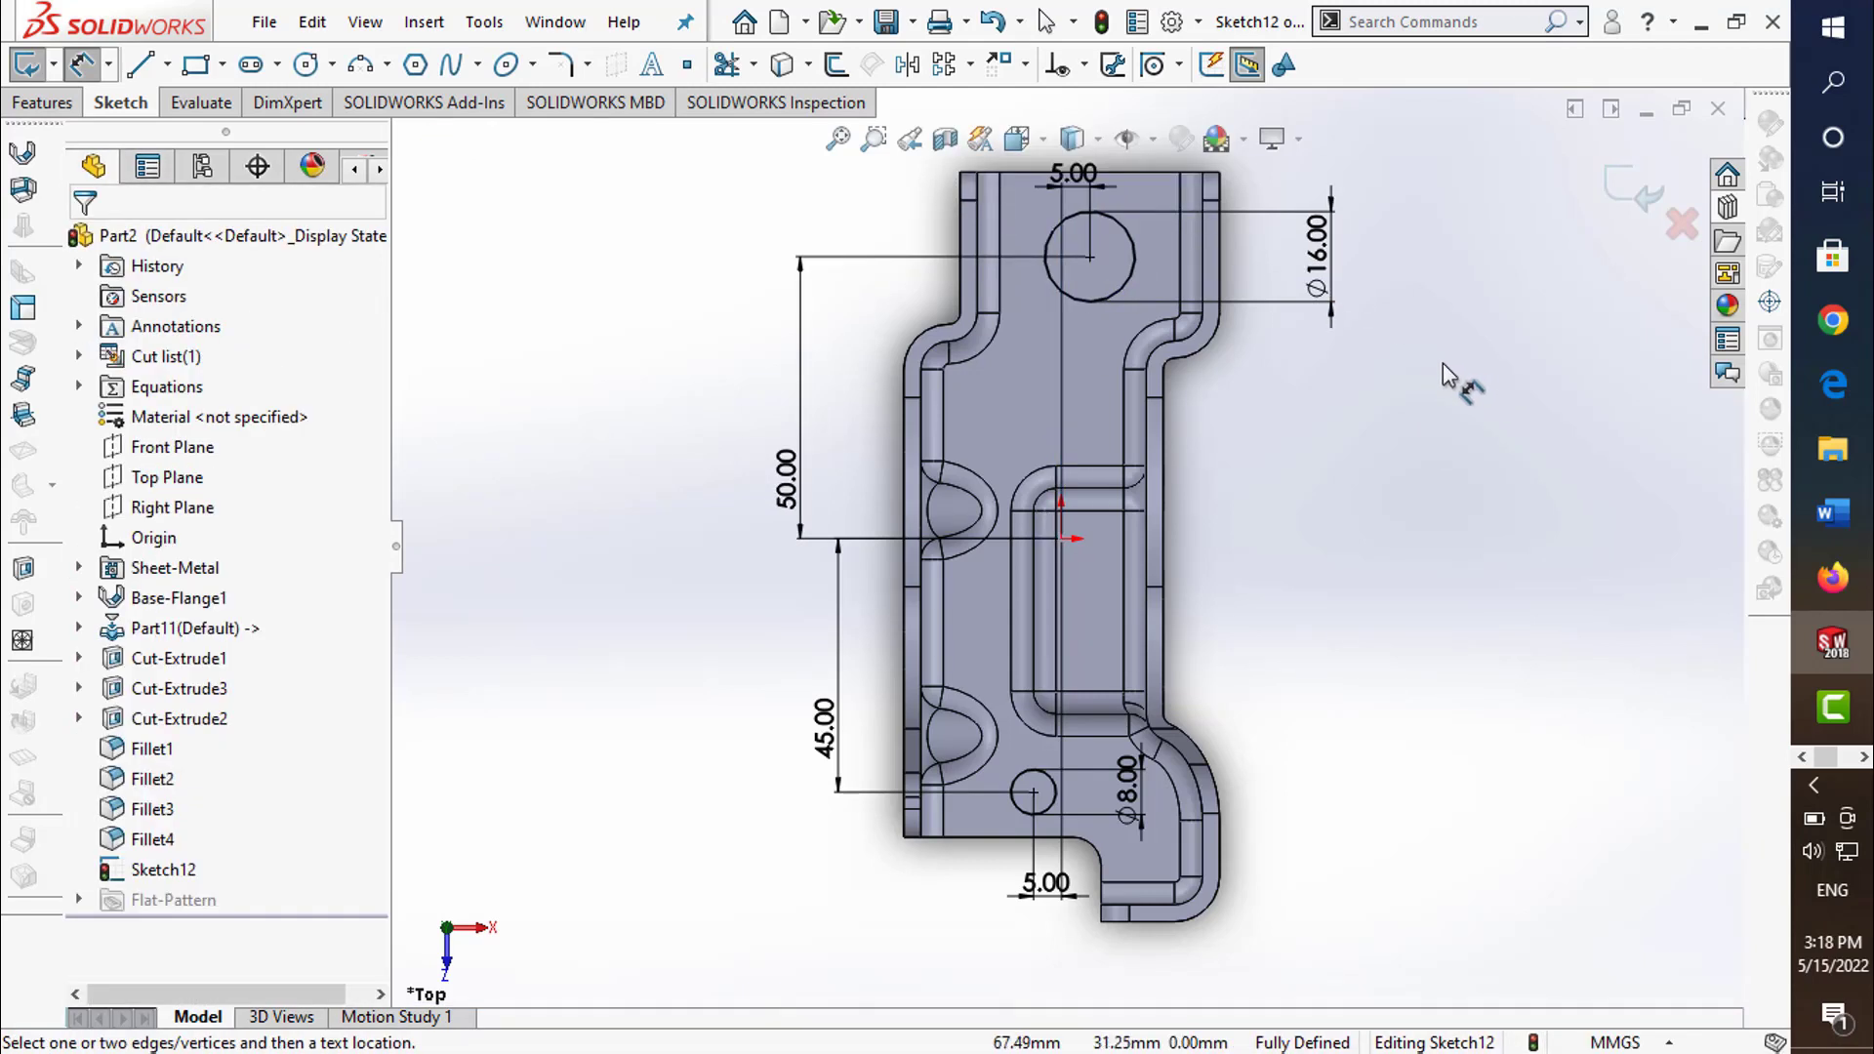
click(1611, 196)
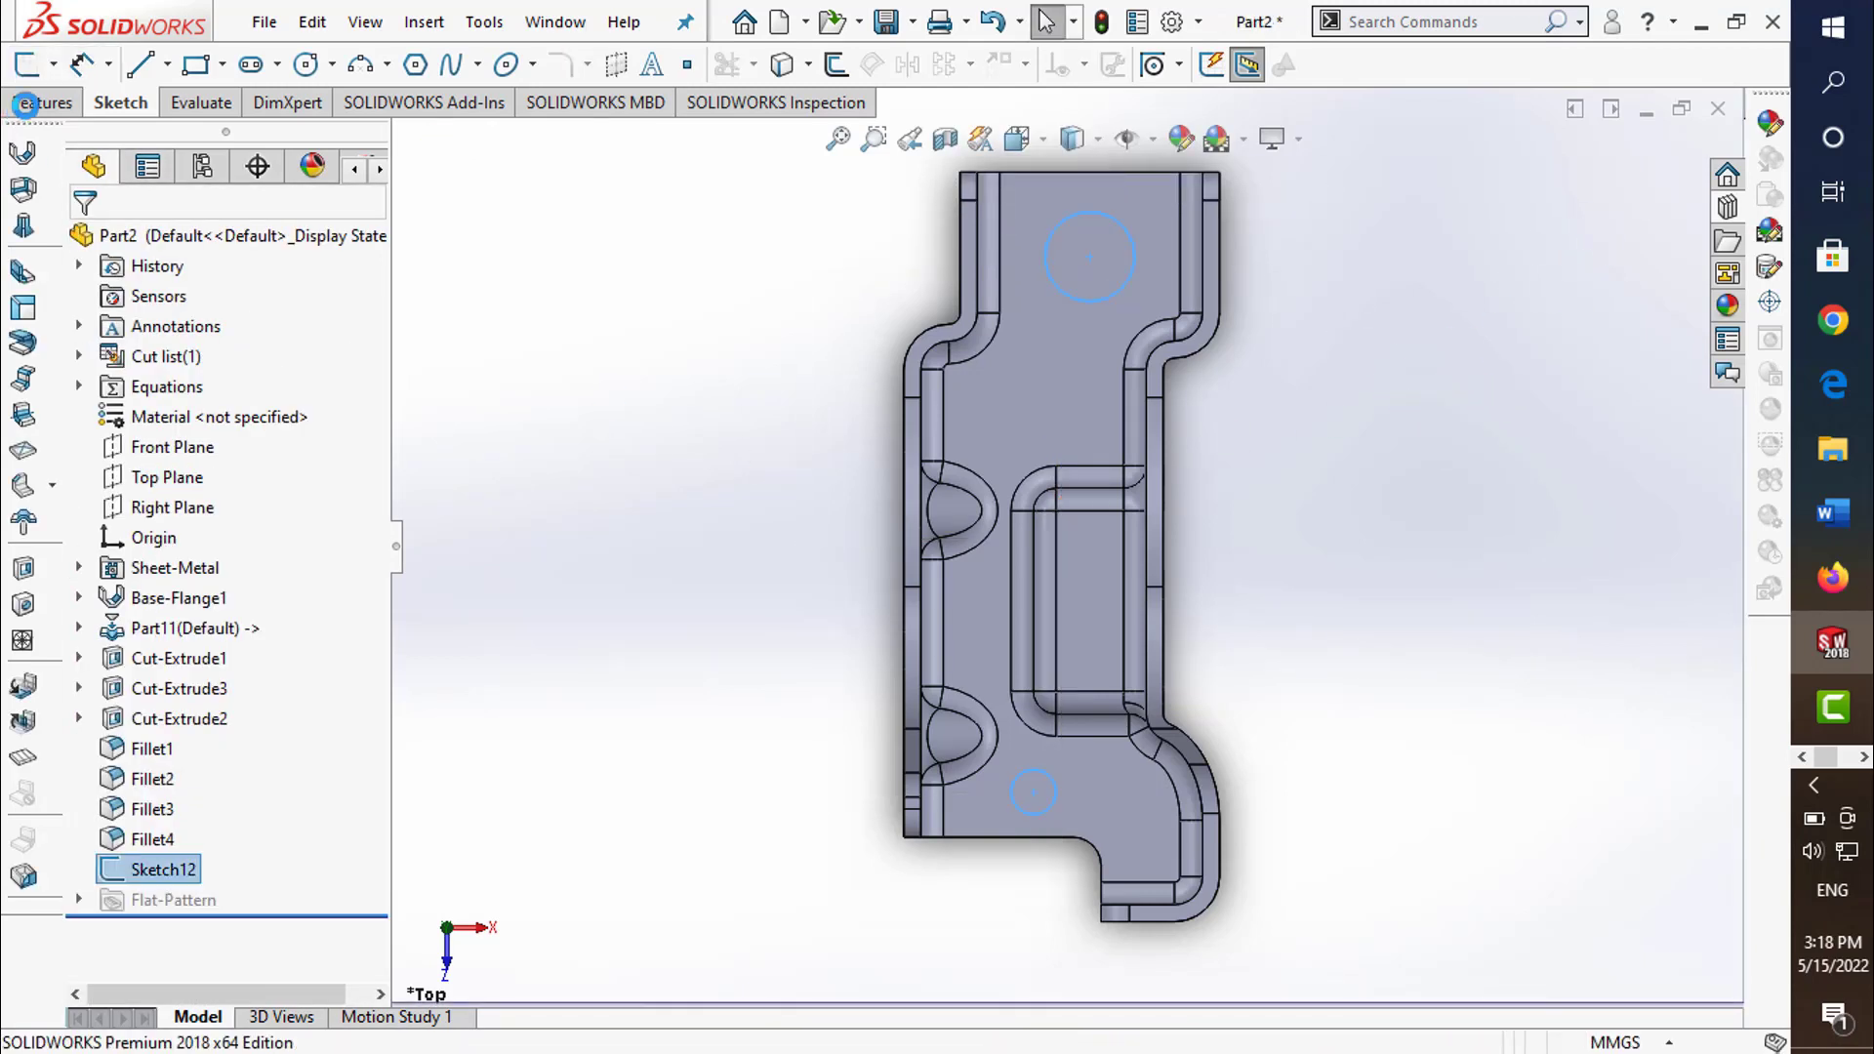
- Cut both circles Through All as Cut-Extrude4 and save Part2
click(28, 602)
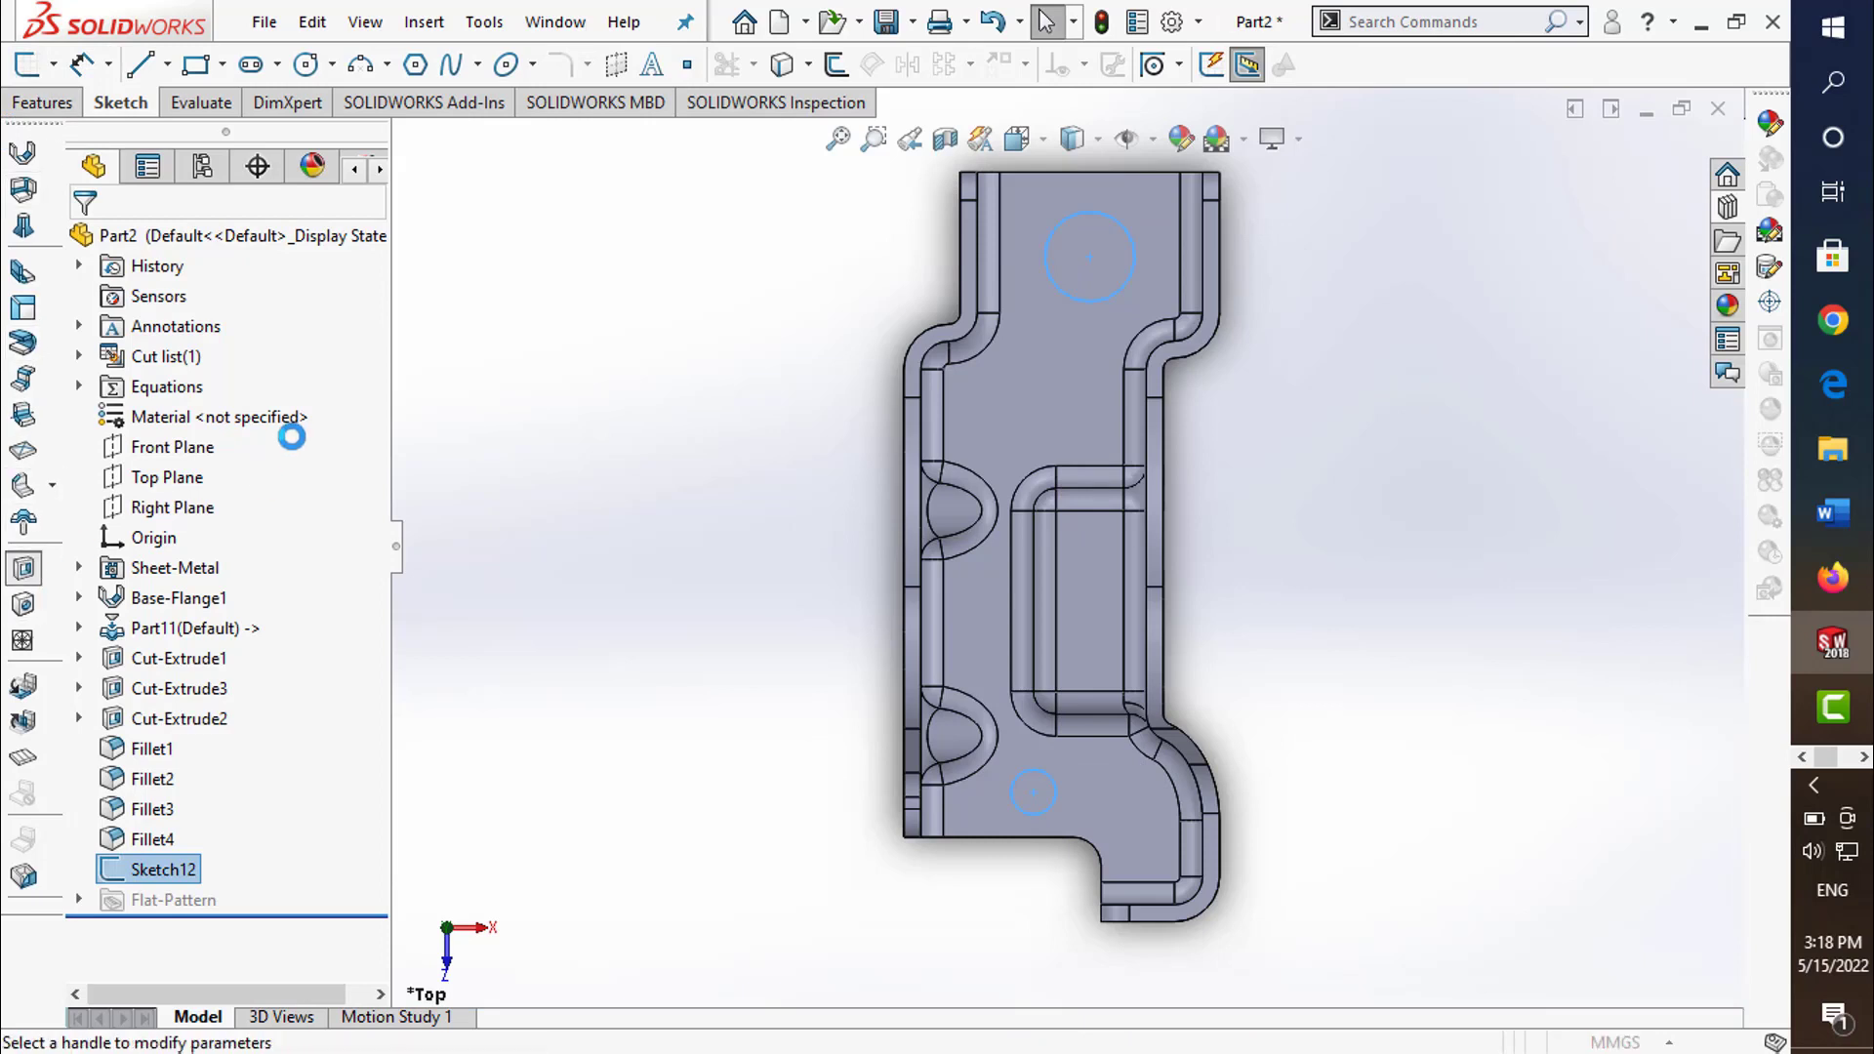
click(236, 418)
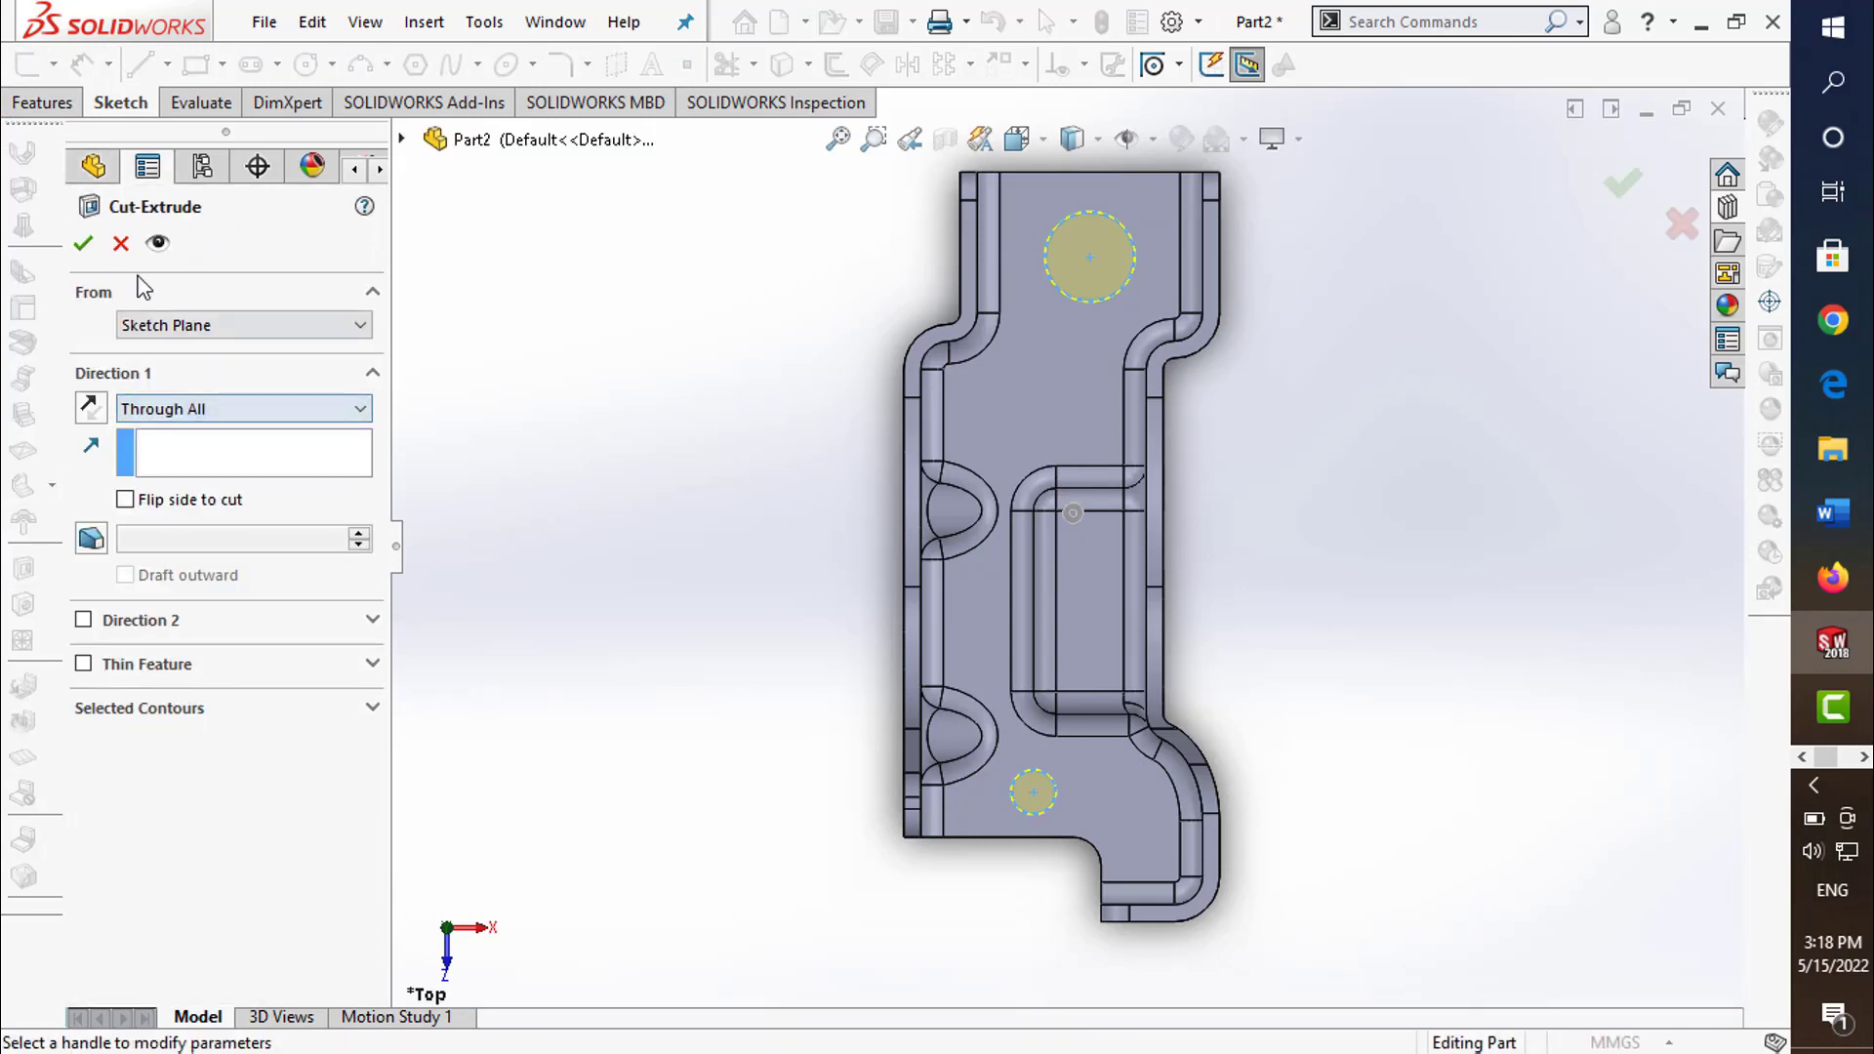
click(86, 245)
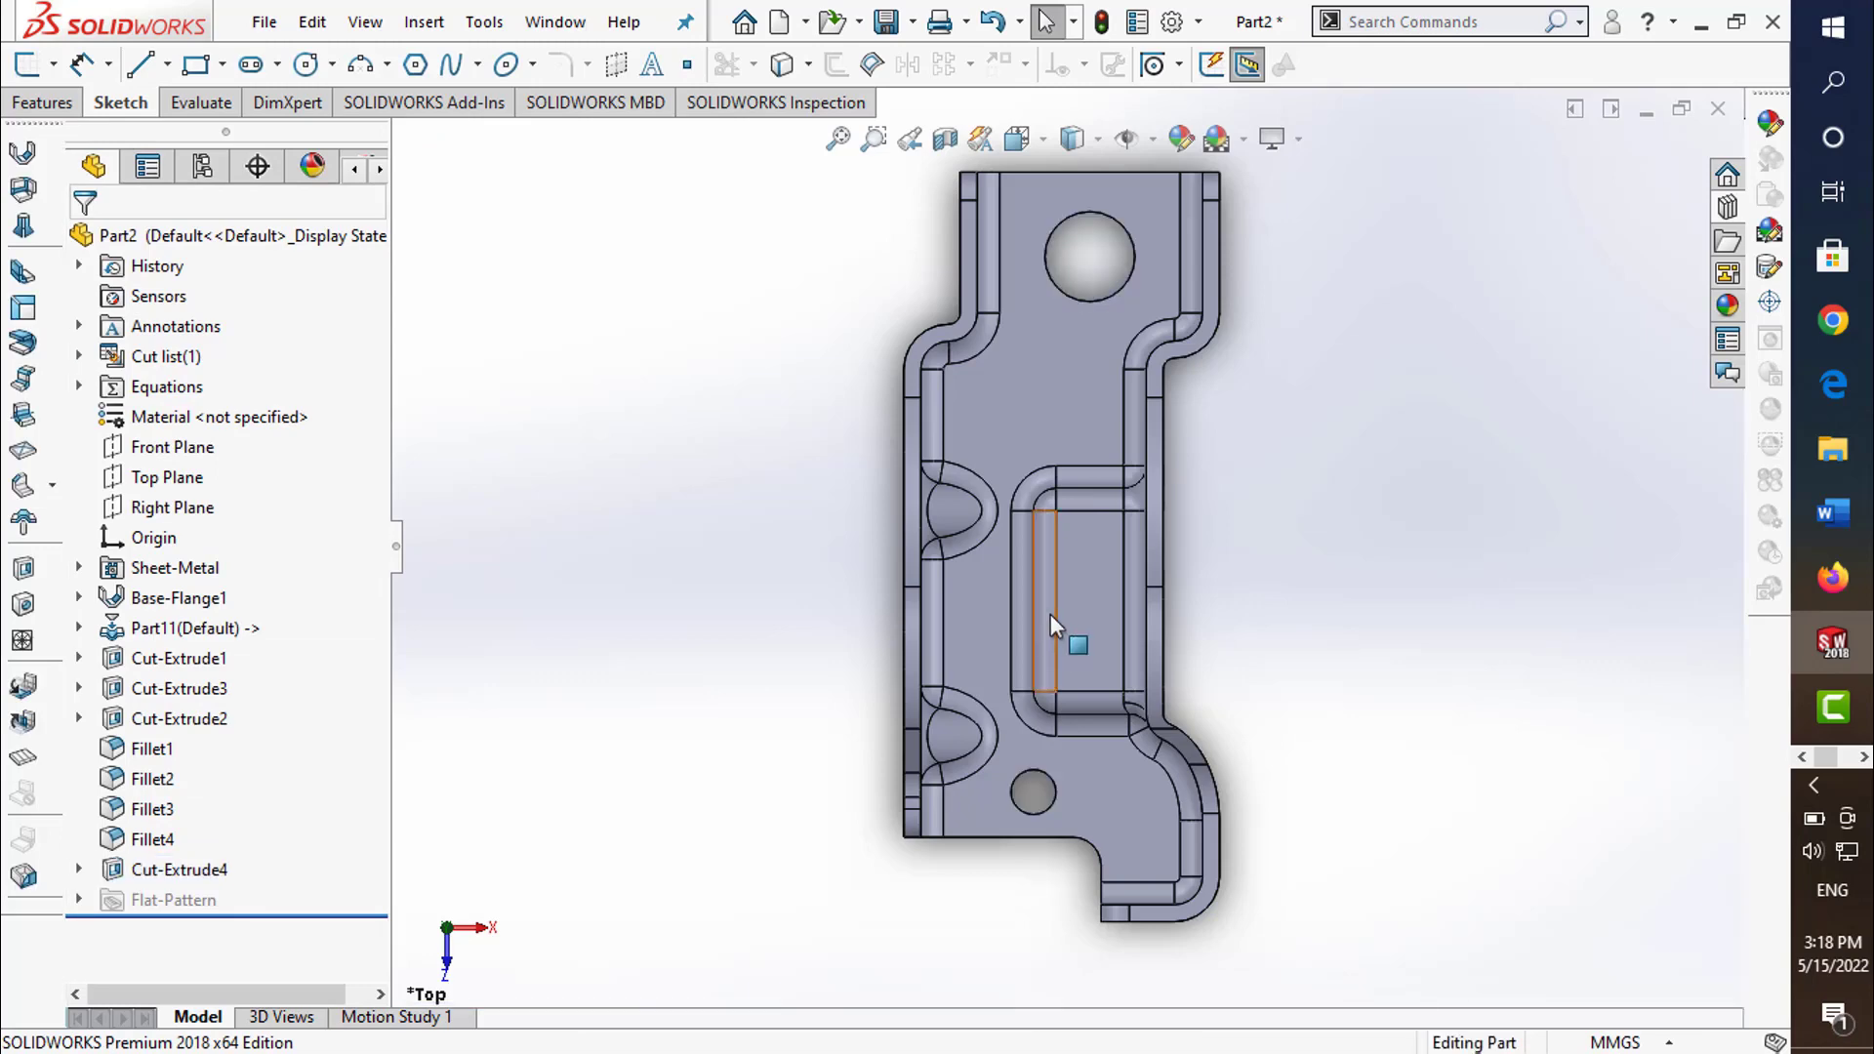
mouse_move(1066, 647)
middle_down()
mouse_move(1178, 536)
mouse_move(1640, 183)
middle_up()
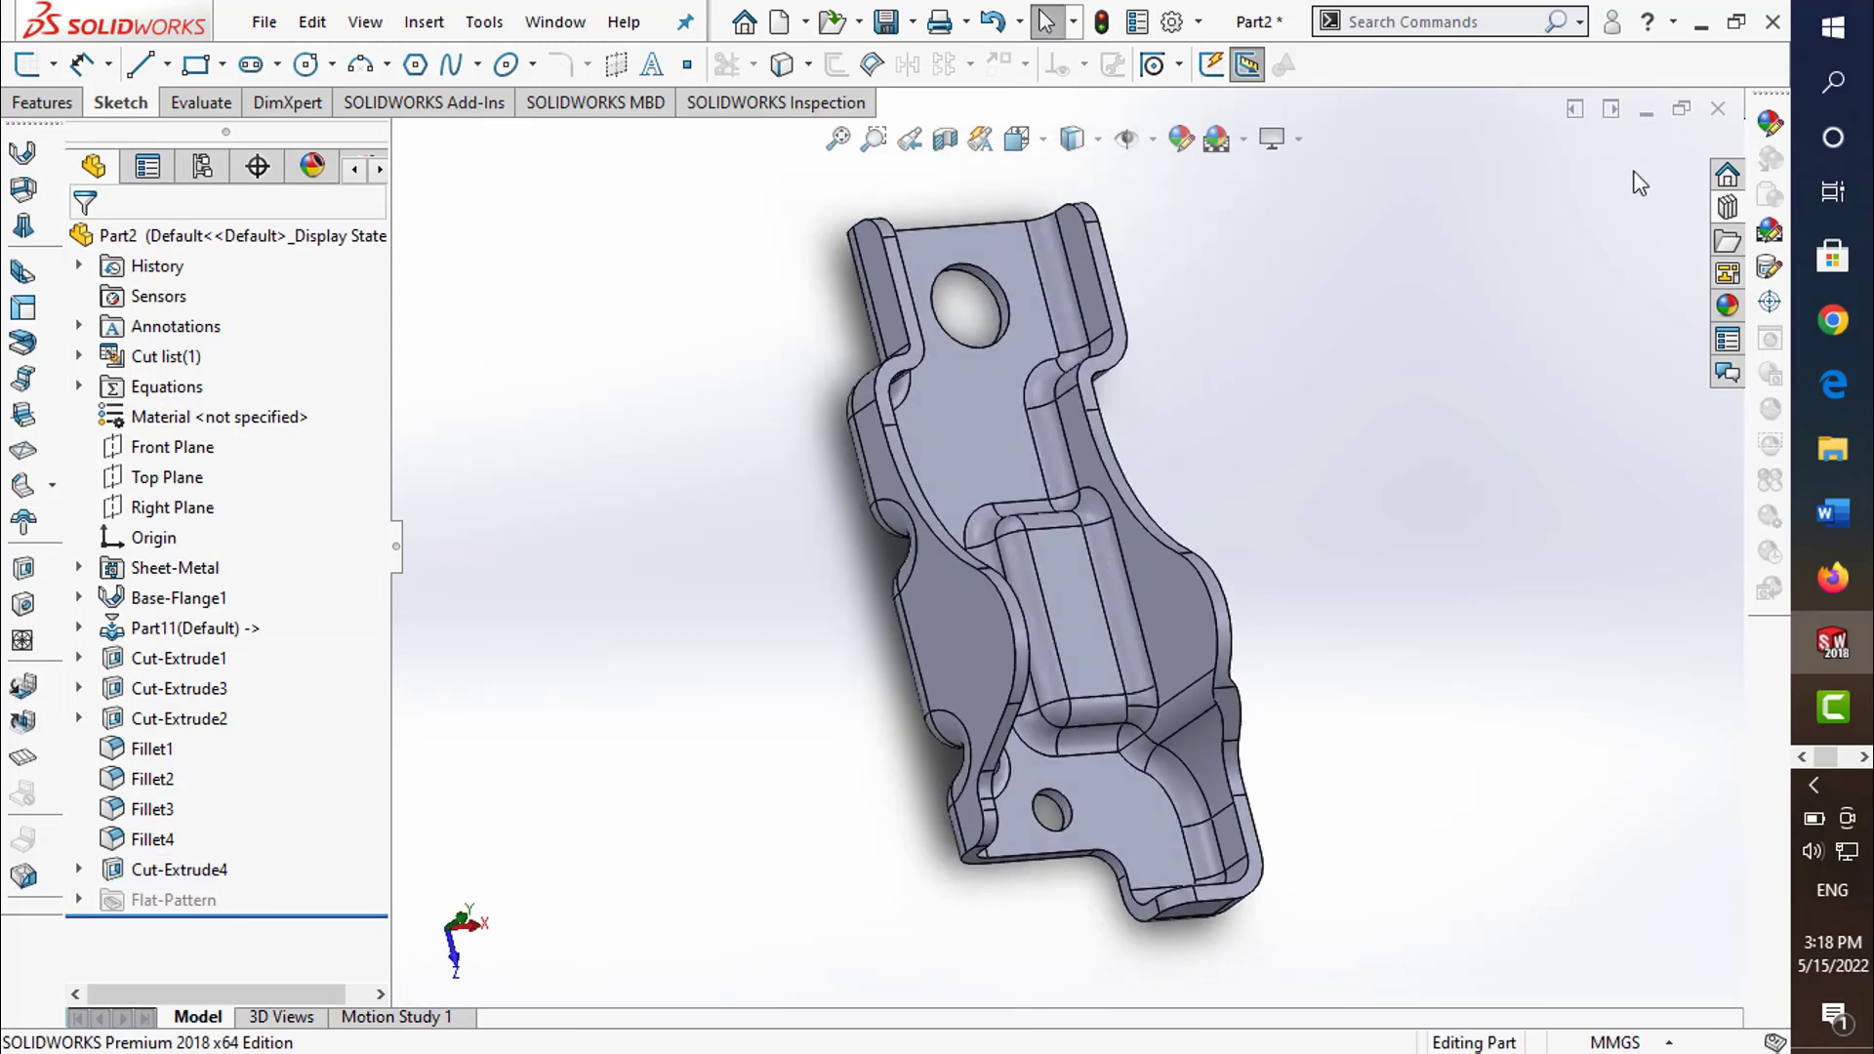
click(891, 21)
middle_drag(957, 448, 683, 342)
click(27, 65)
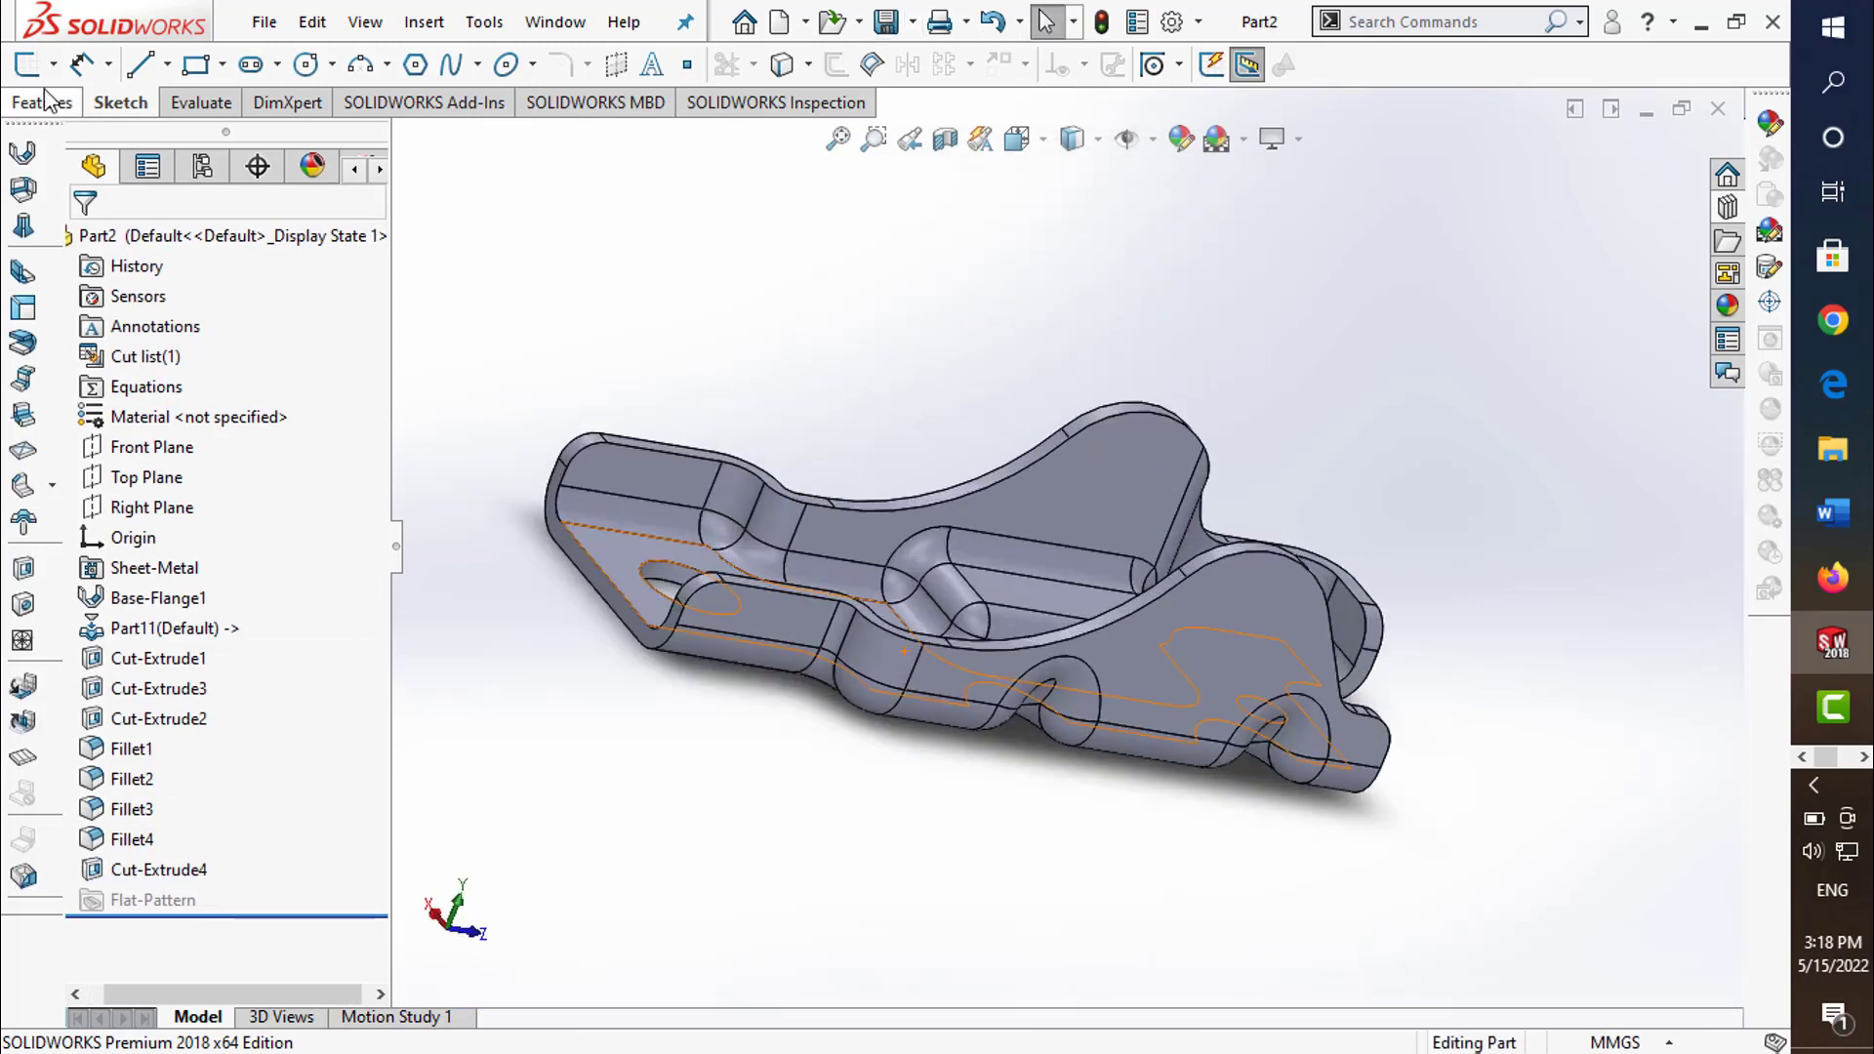
- Sketch a Ø15 mm circle on the raised flange on the Right Plane
click(402, 140)
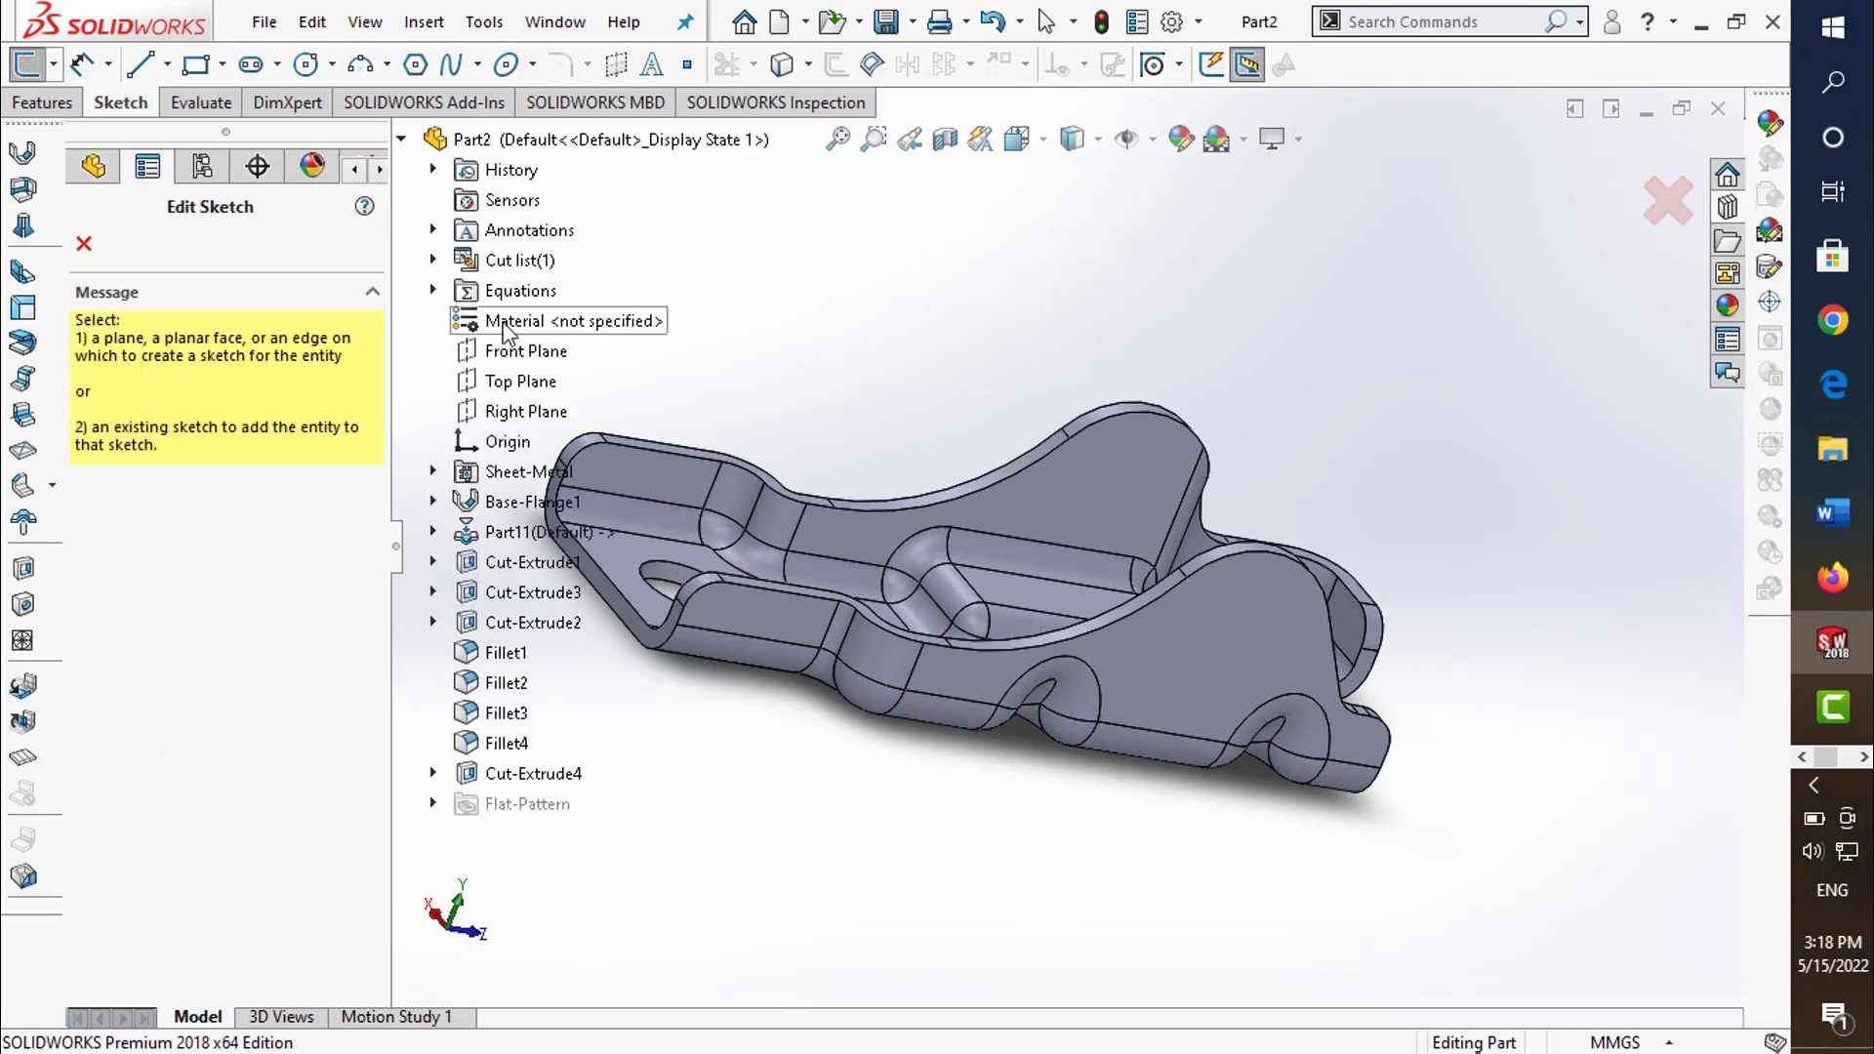
click(495, 414)
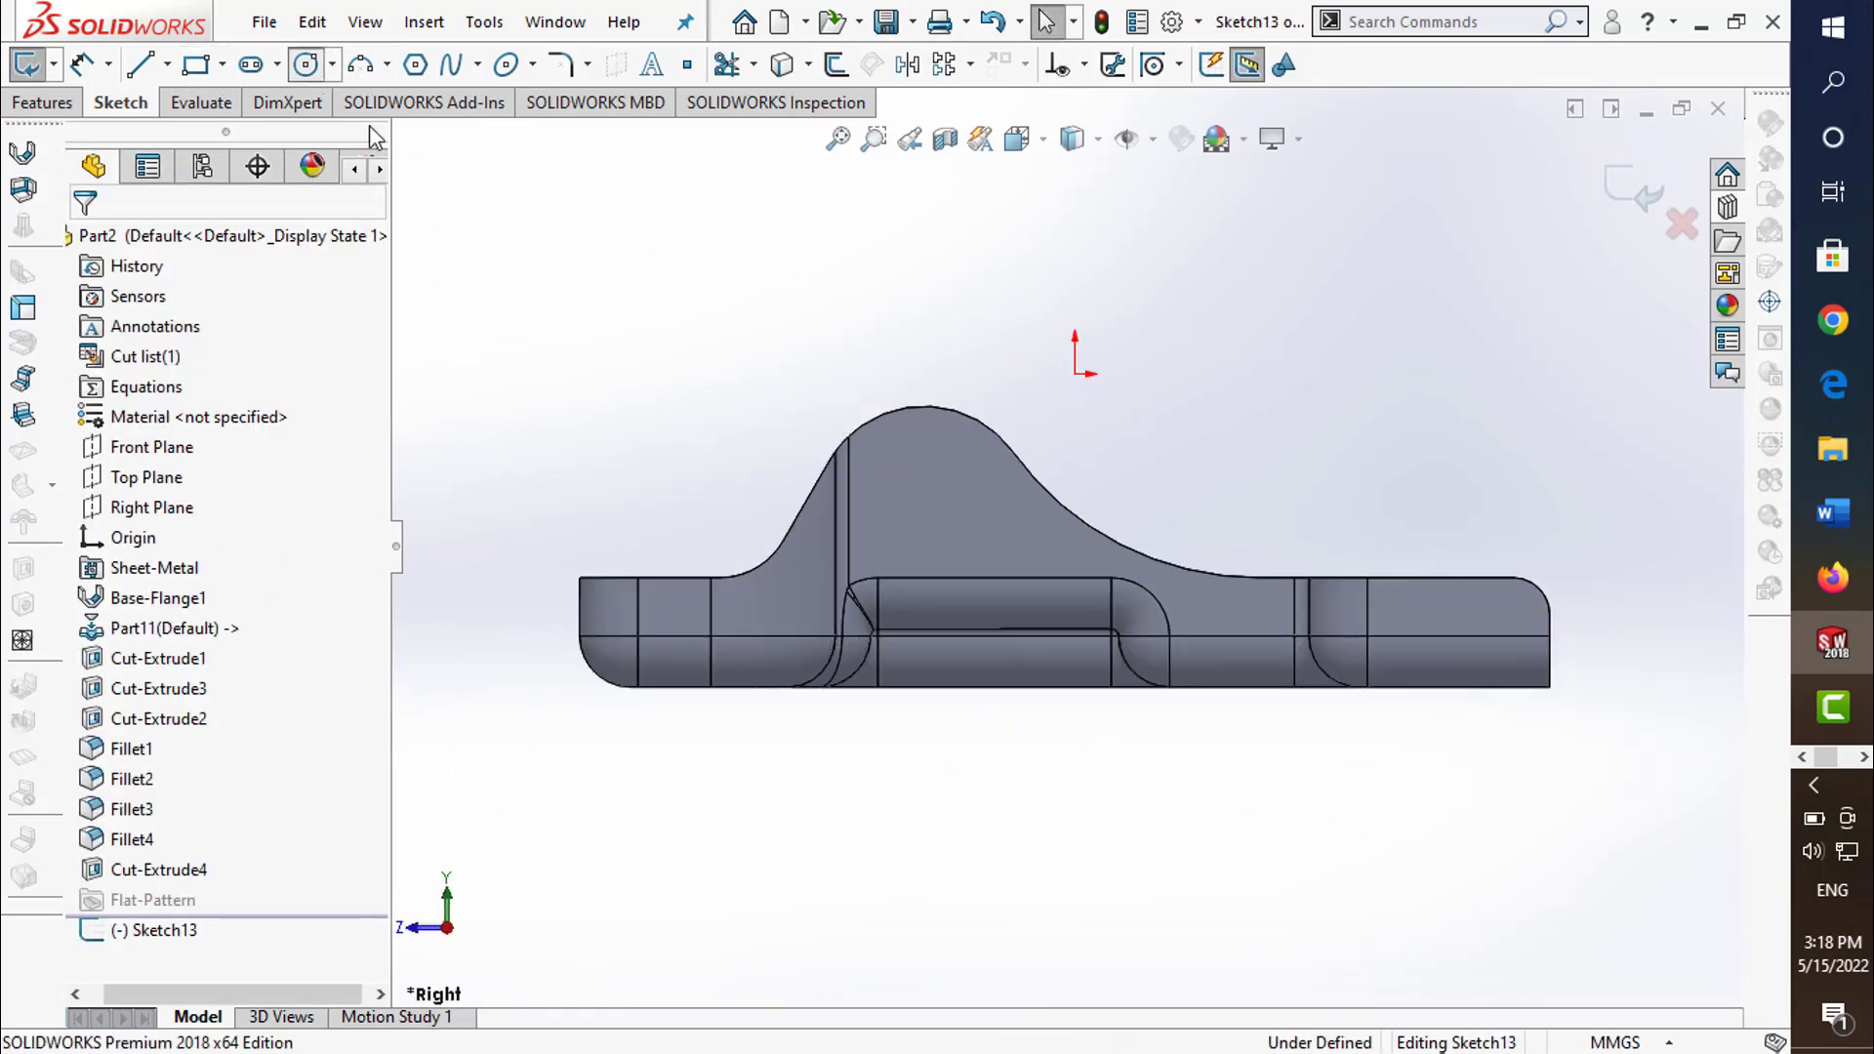
click(305, 65)
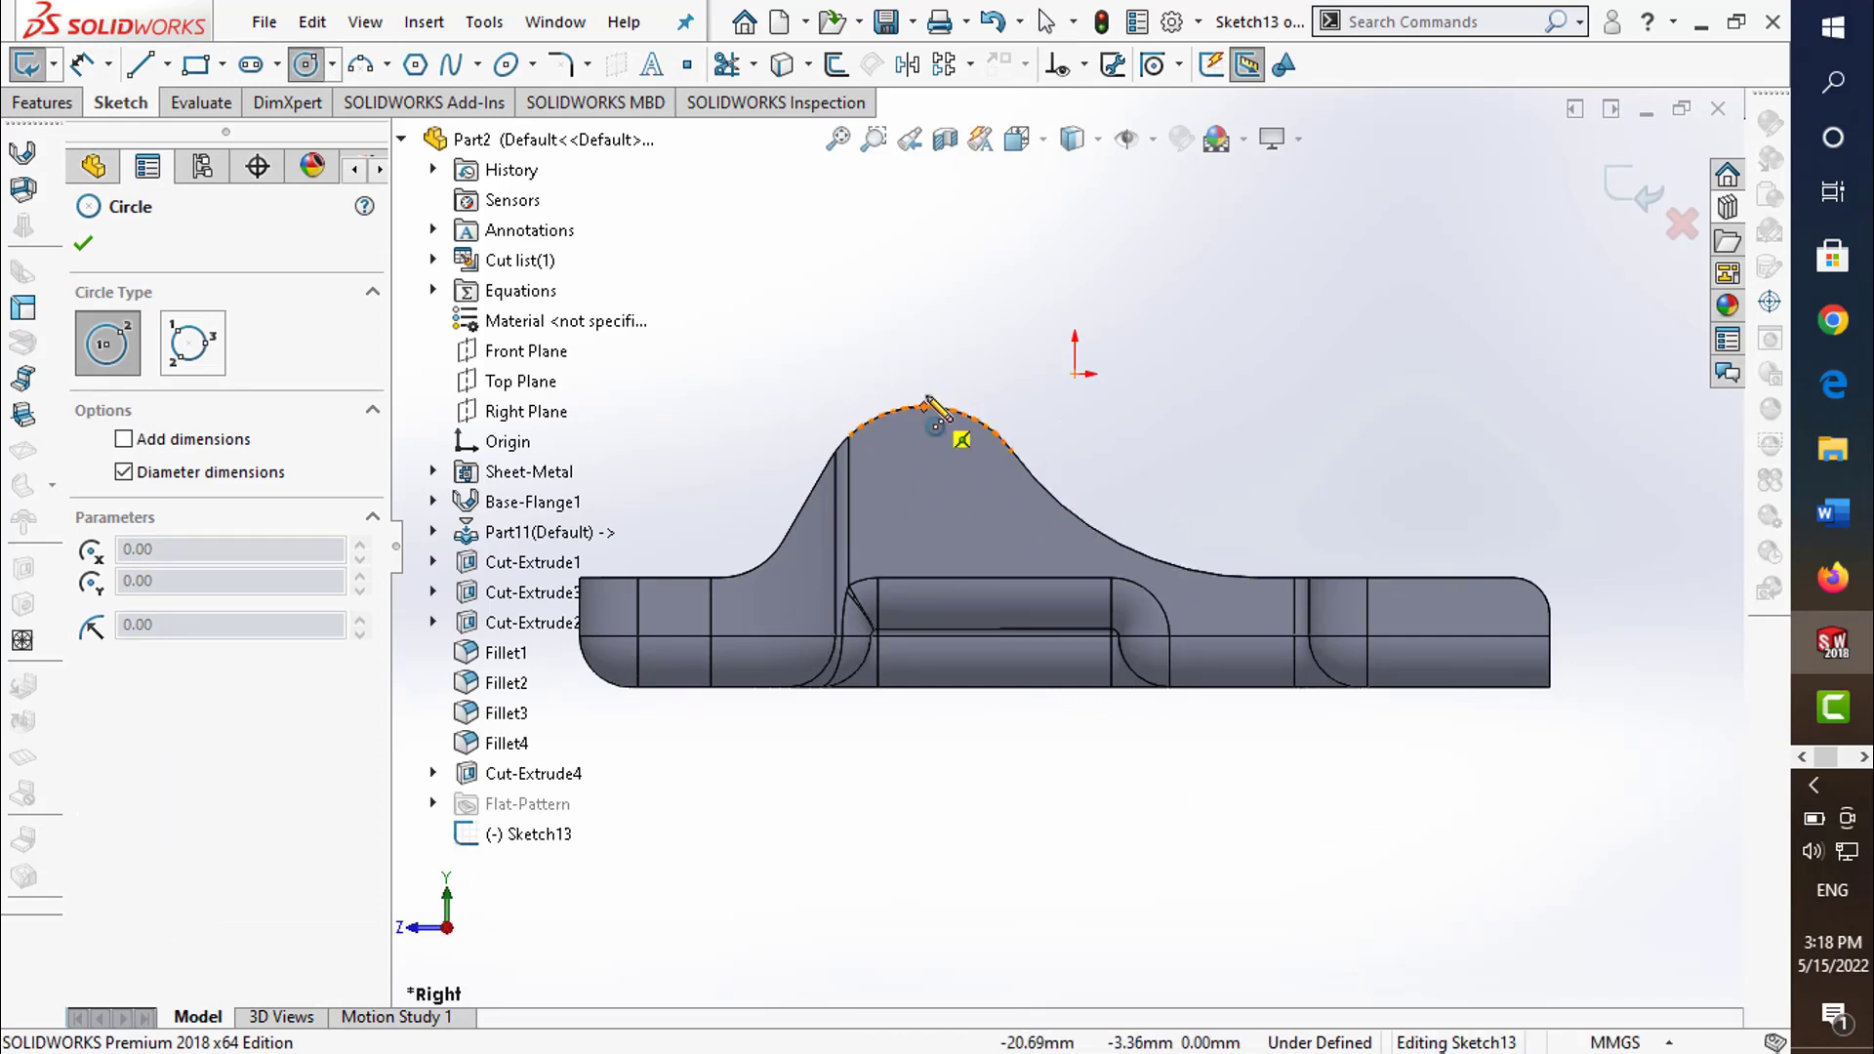
drag(924, 515, 959, 481)
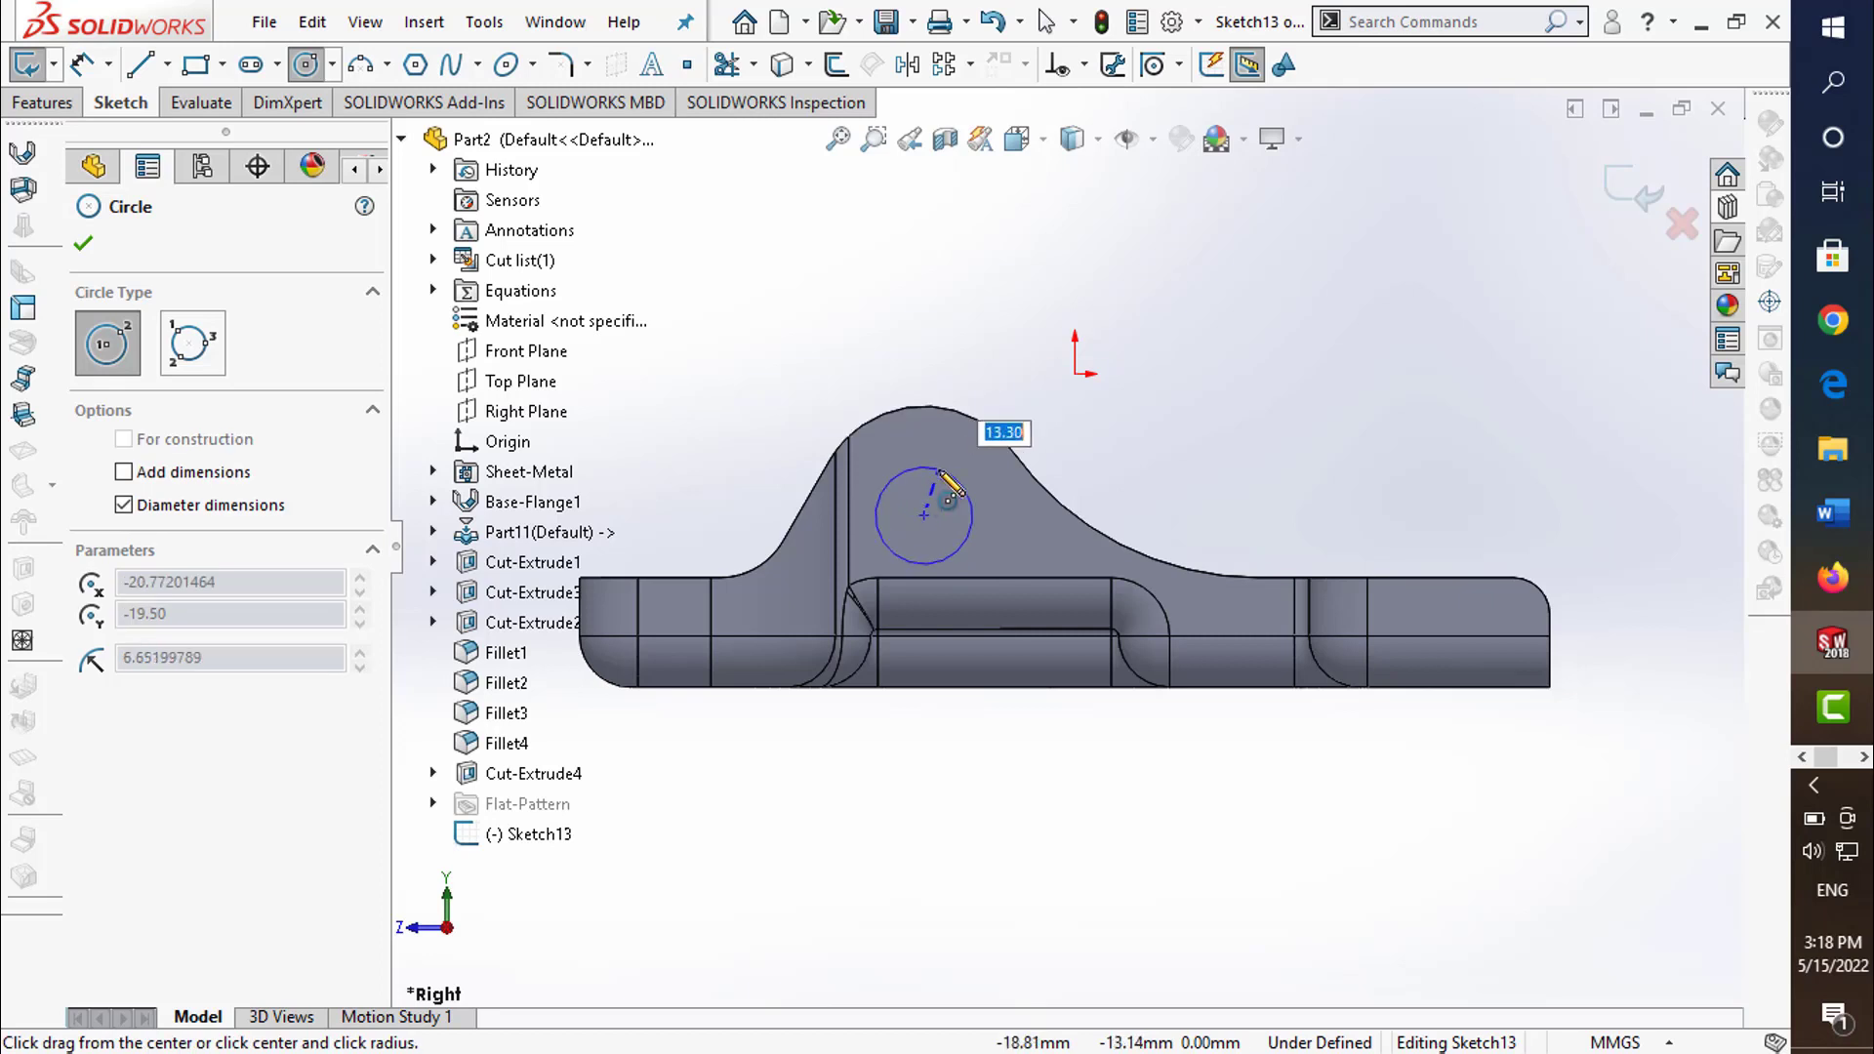
click(82, 68)
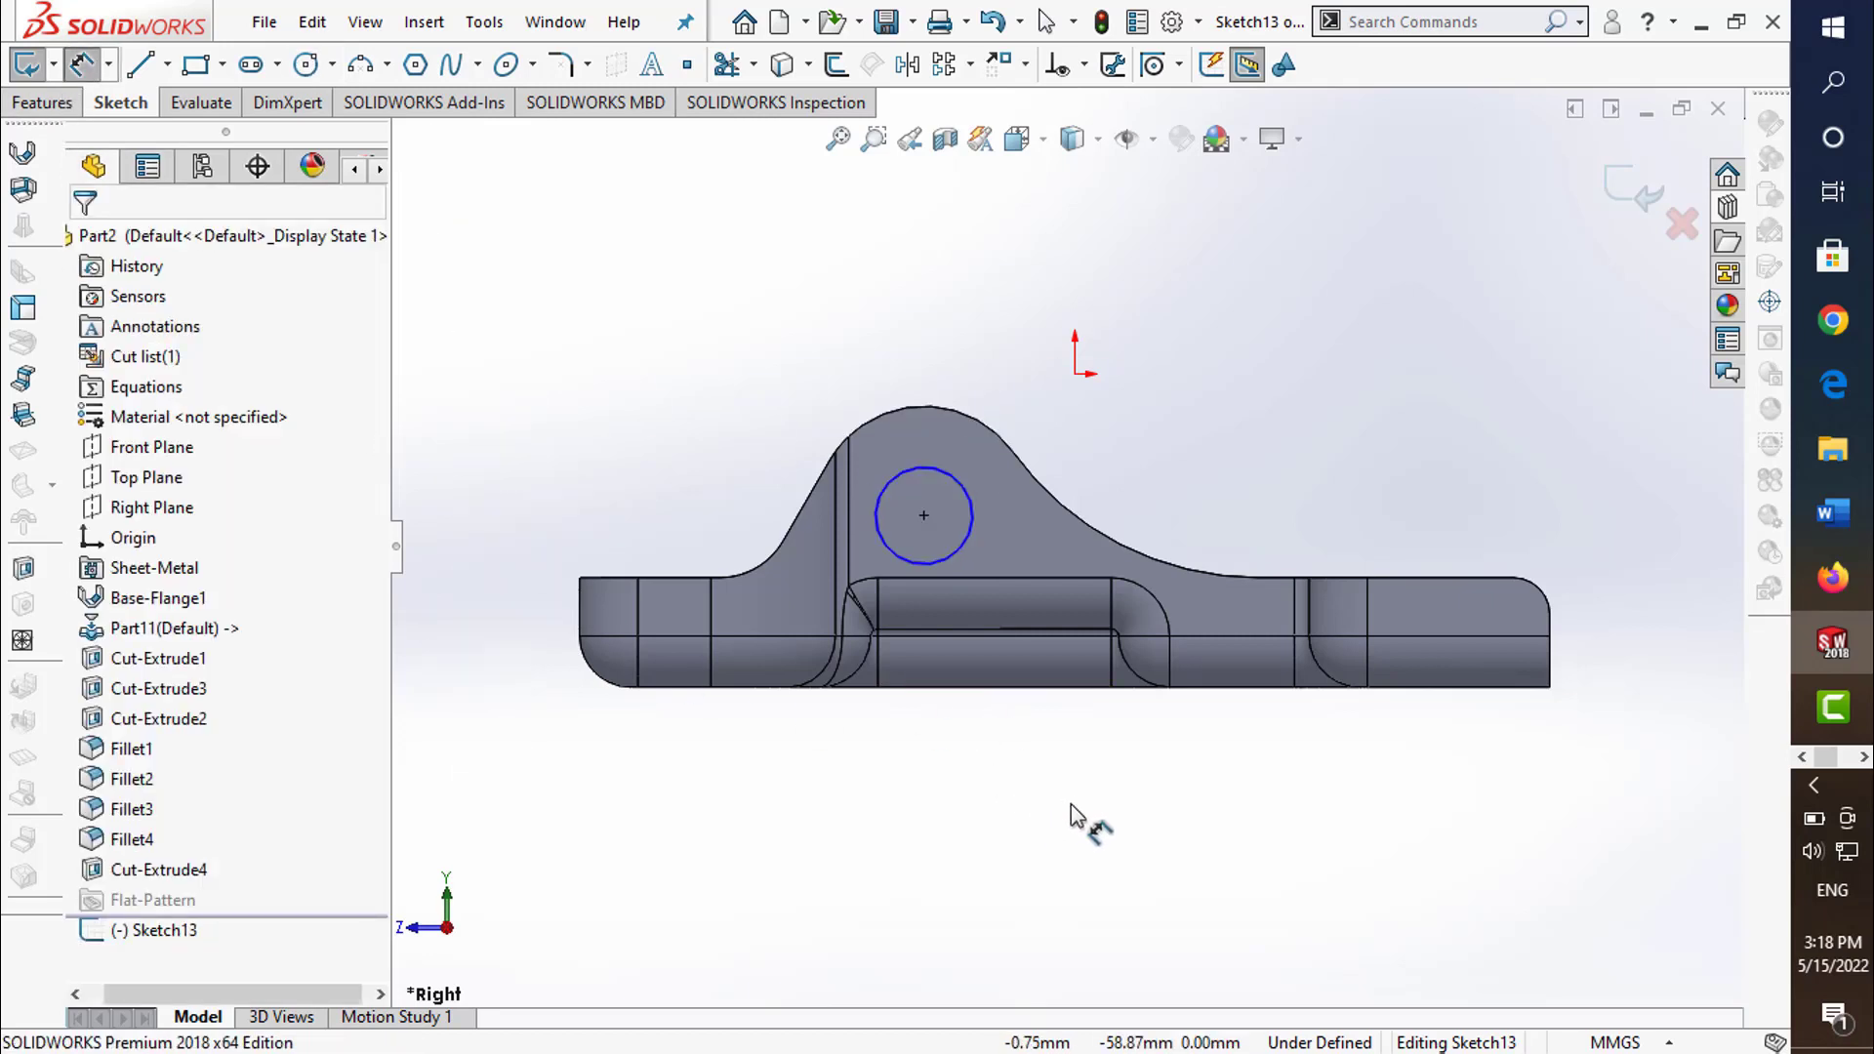
click(966, 548)
click(1086, 474)
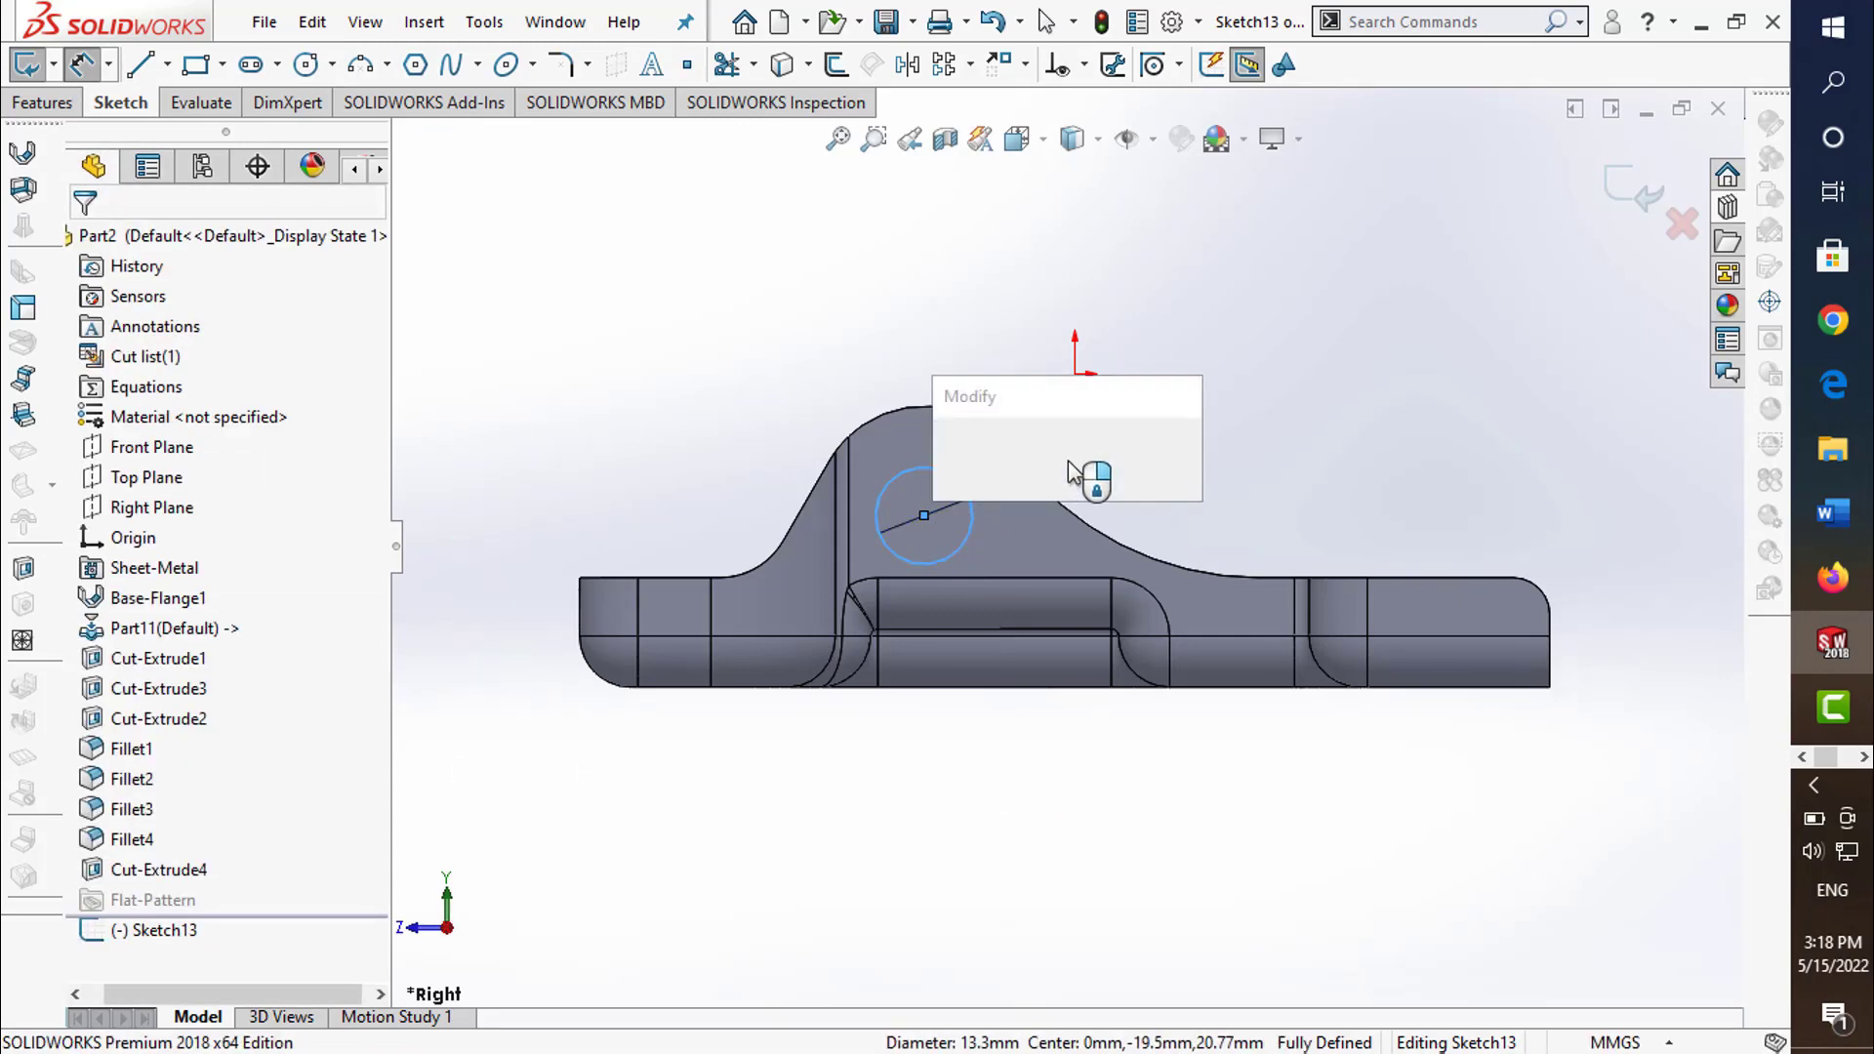
text(1)
key(Return)
click(1343, 406)
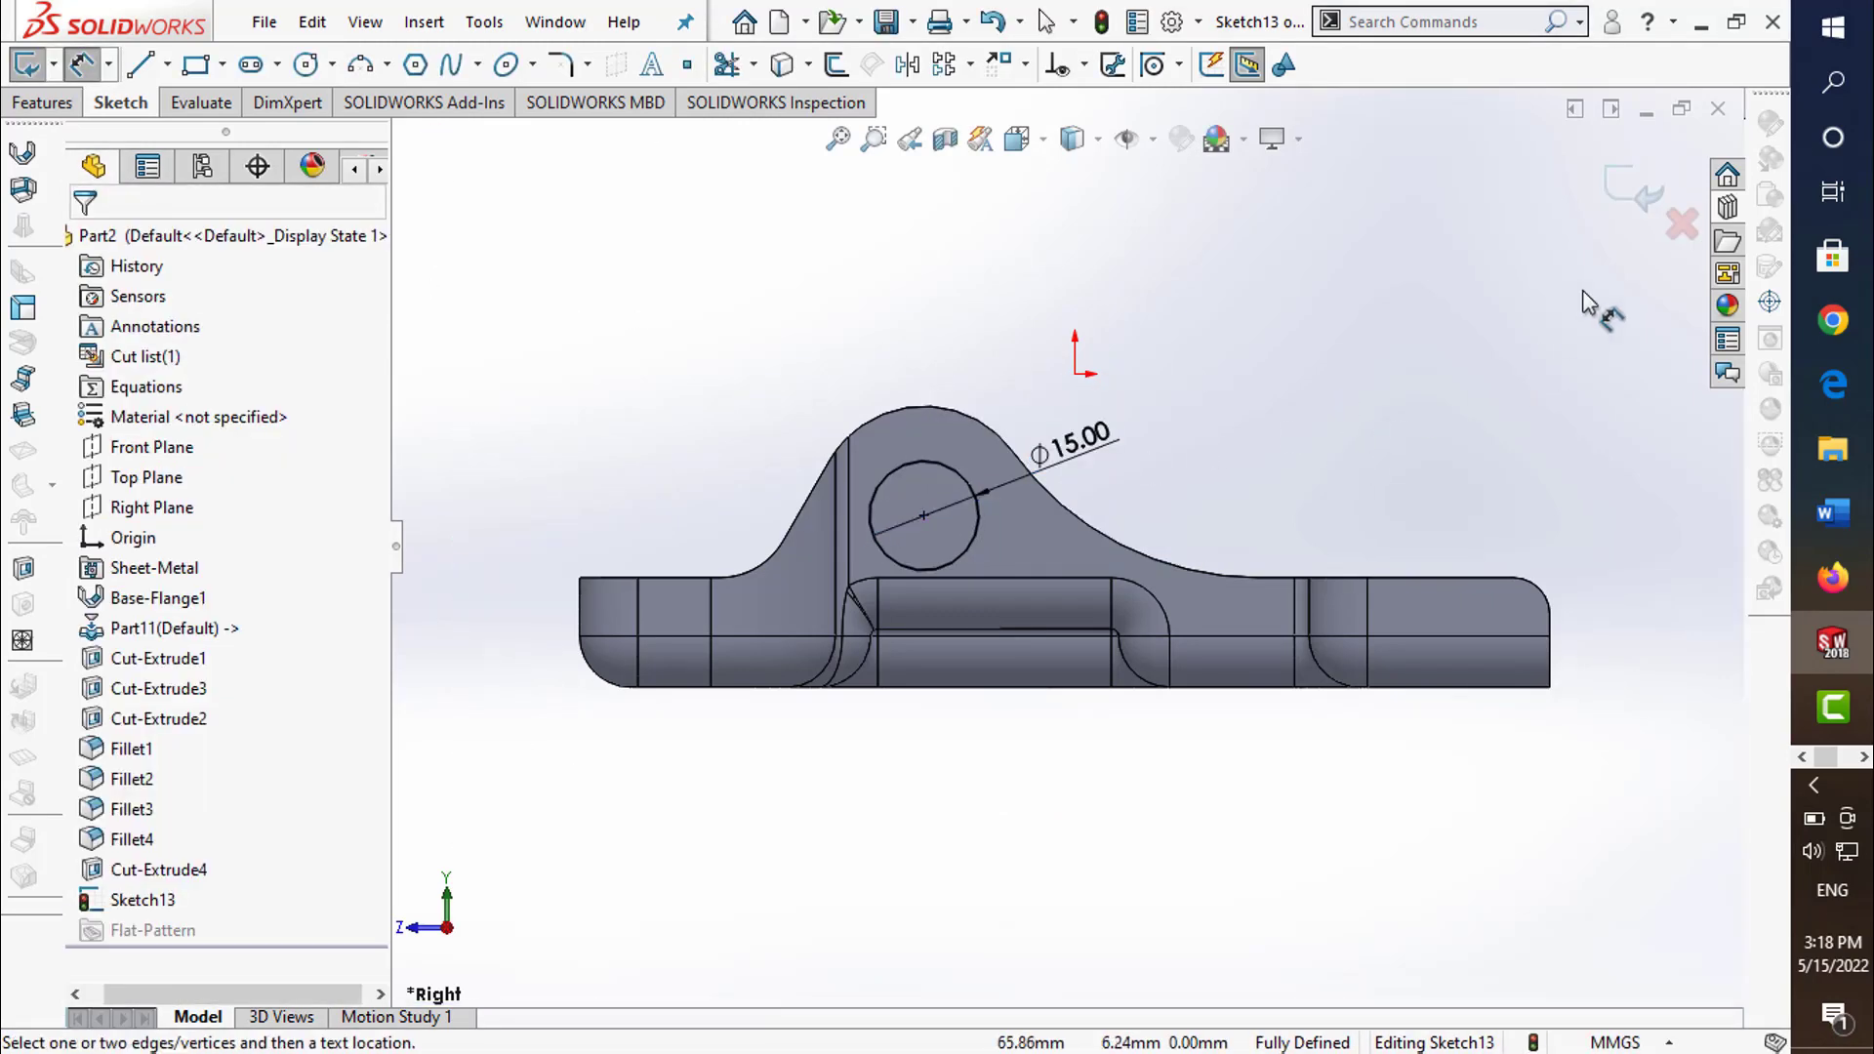
click(1634, 202)
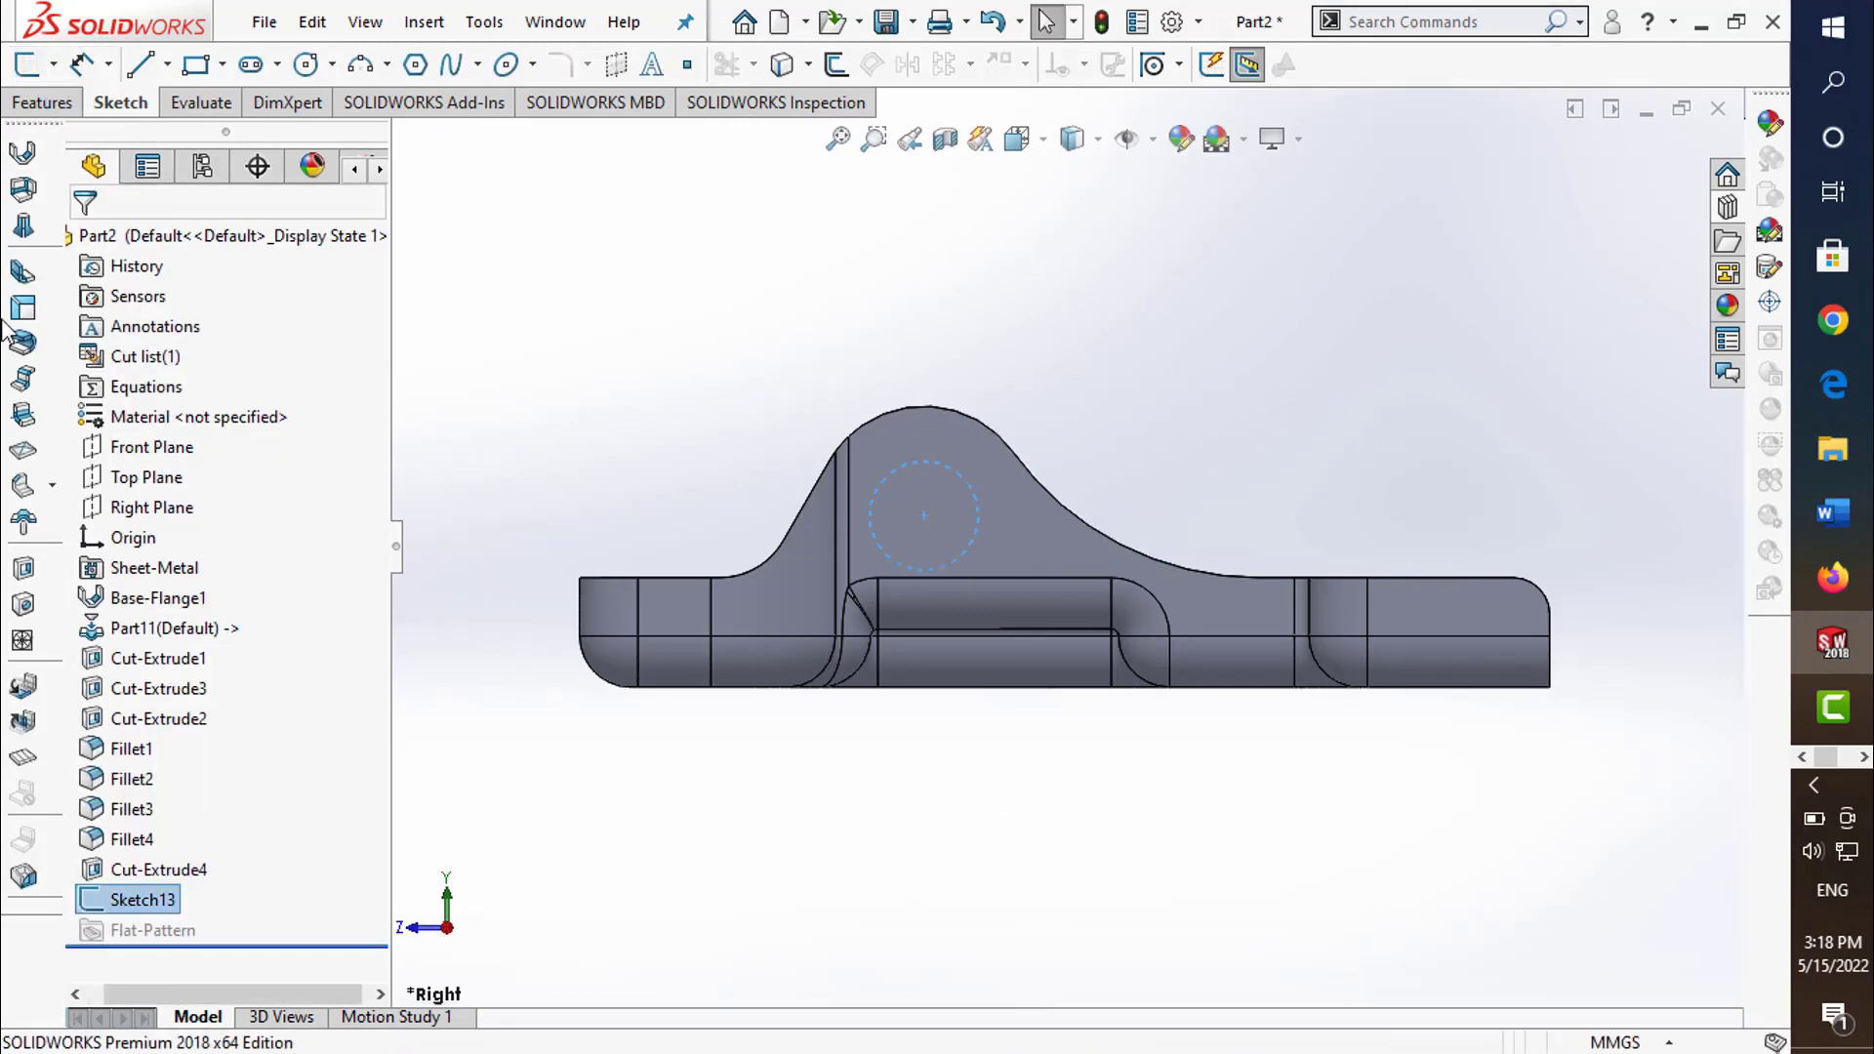
- Extrude-cut the Ø15 circle Through All as Cut-Extrude5
click(24, 604)
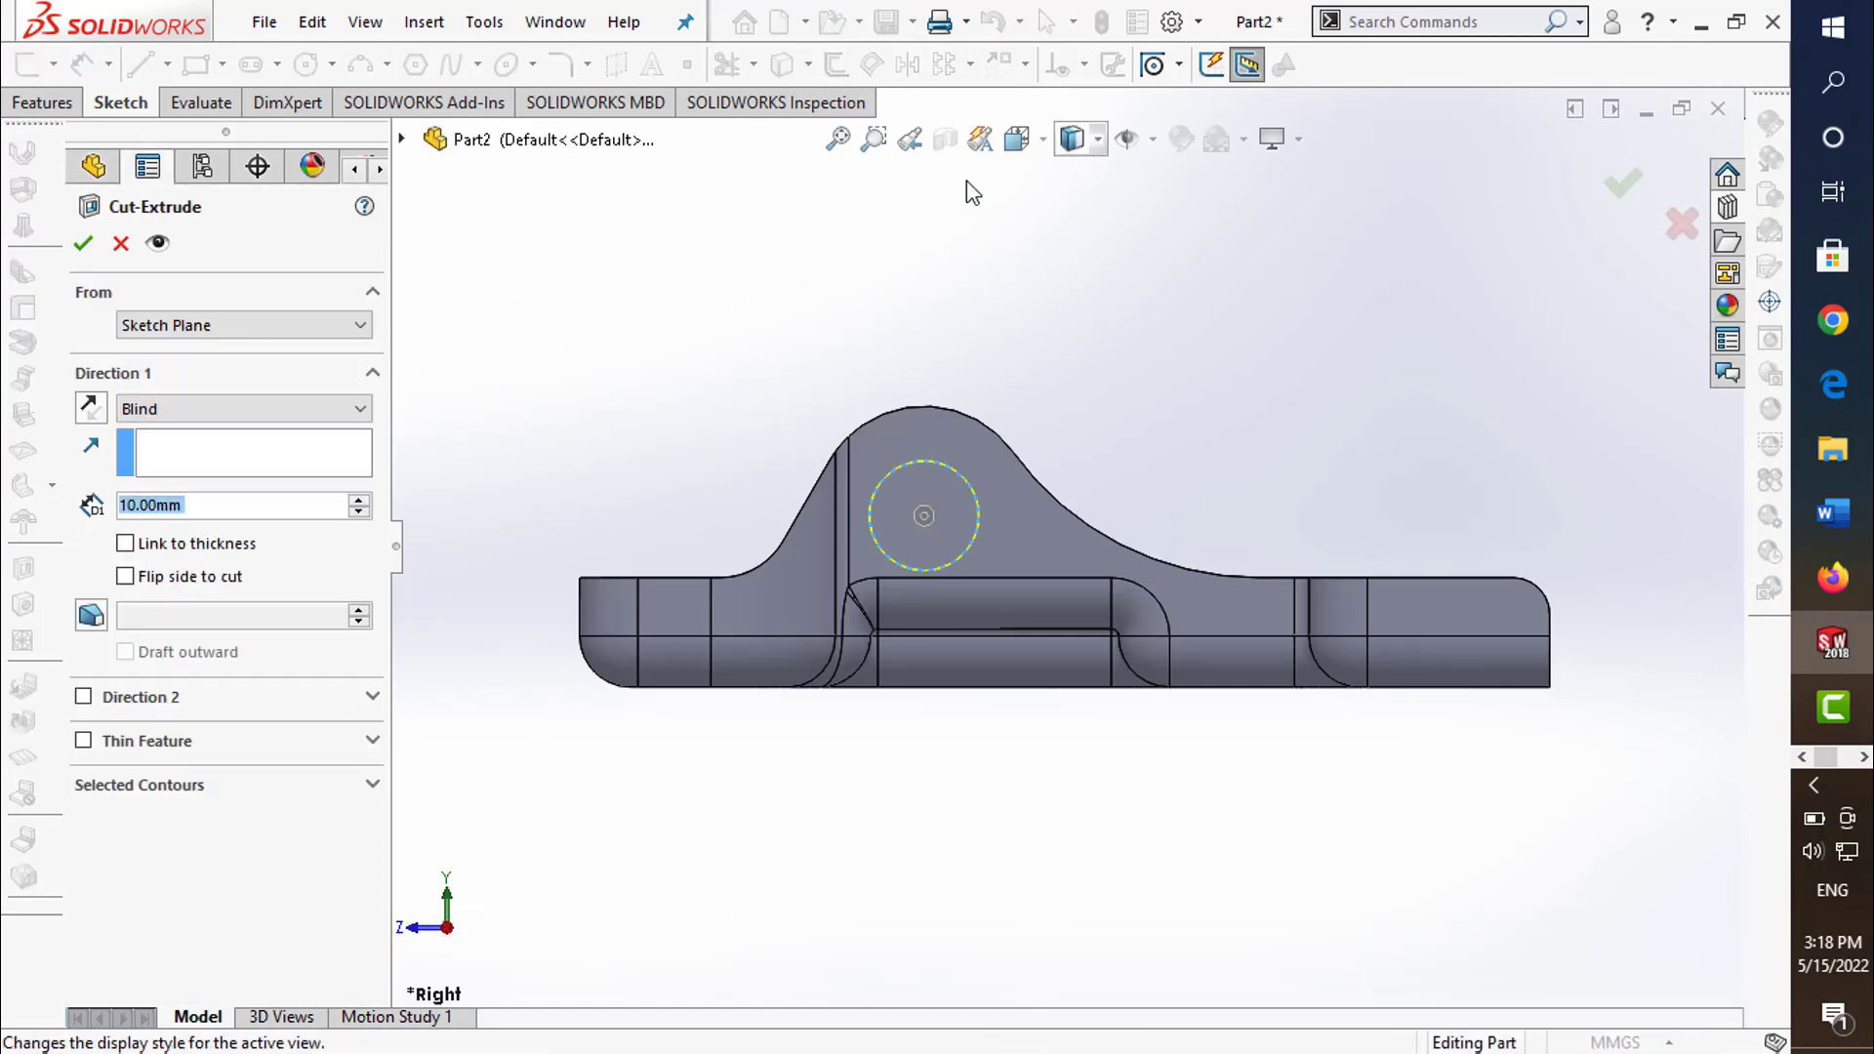
click(196, 420)
click(156, 444)
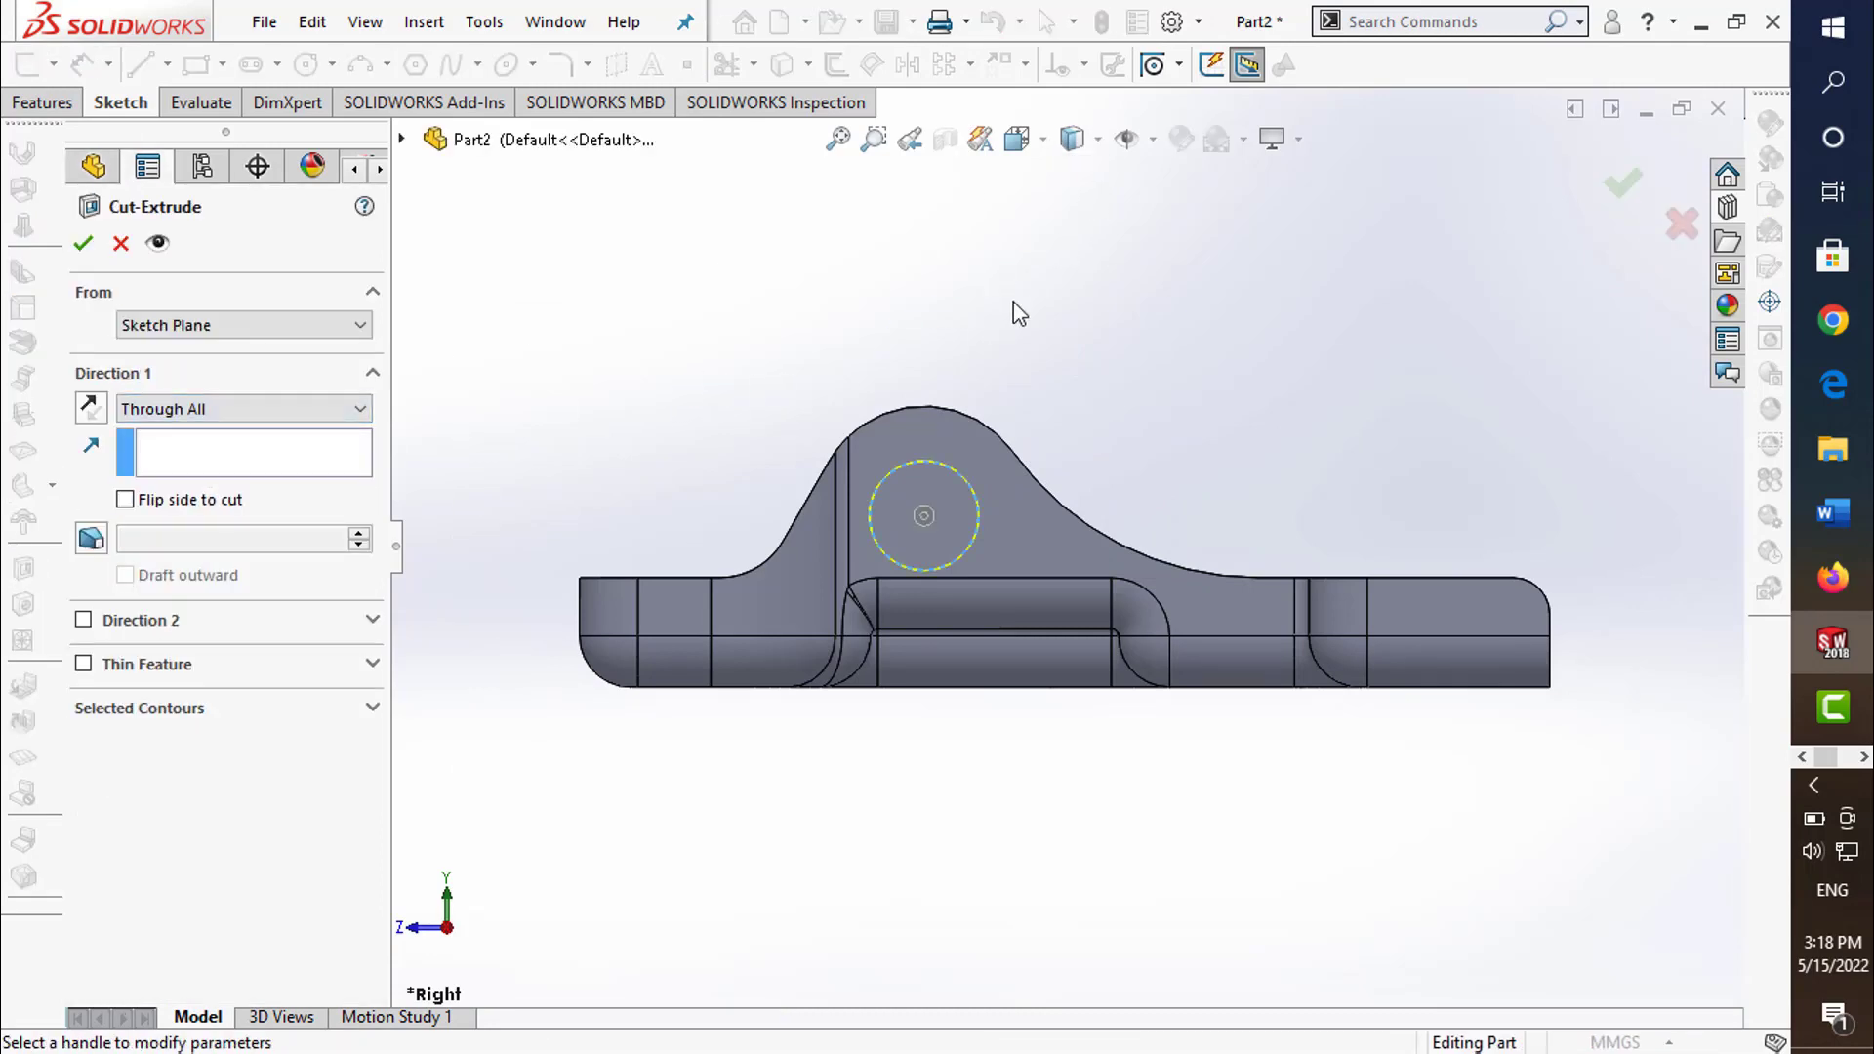
click(1623, 182)
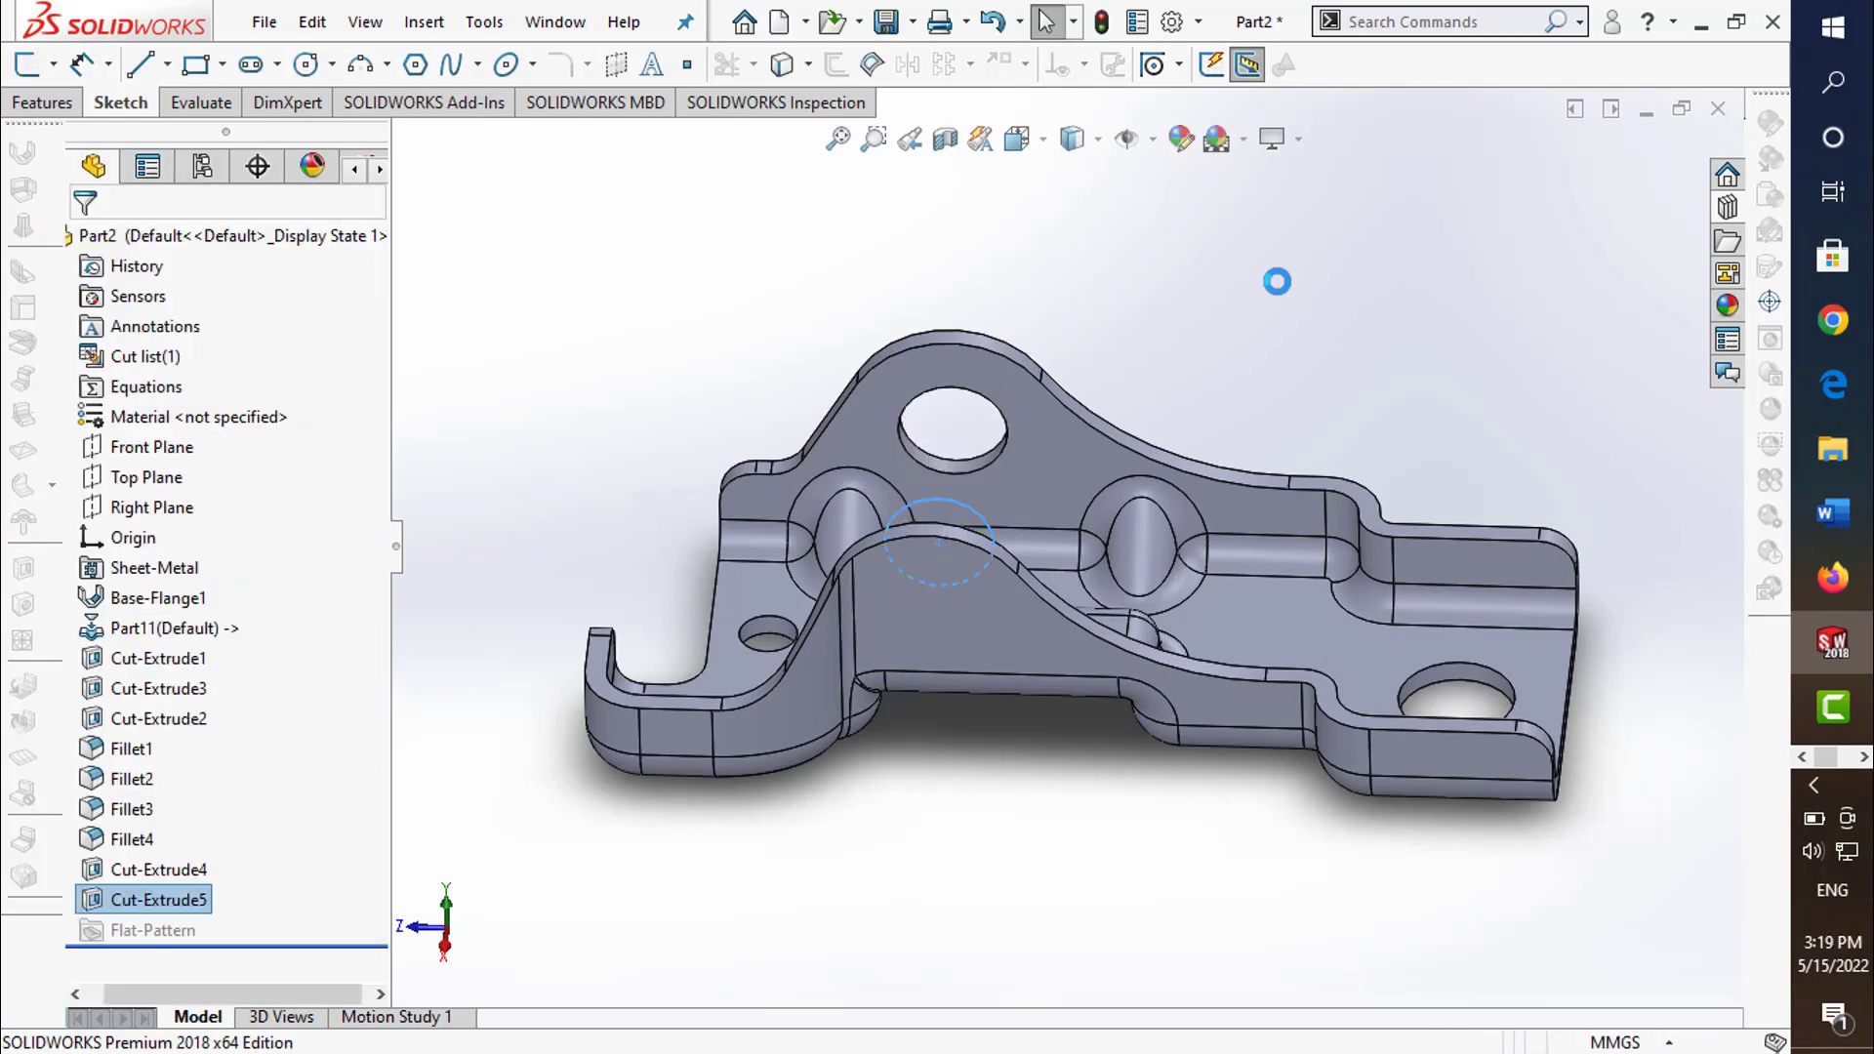
mouse_move(1290, 343)
middle_down()
mouse_move(1281, 363)
mouse_move(1380, 335)
middle_up()
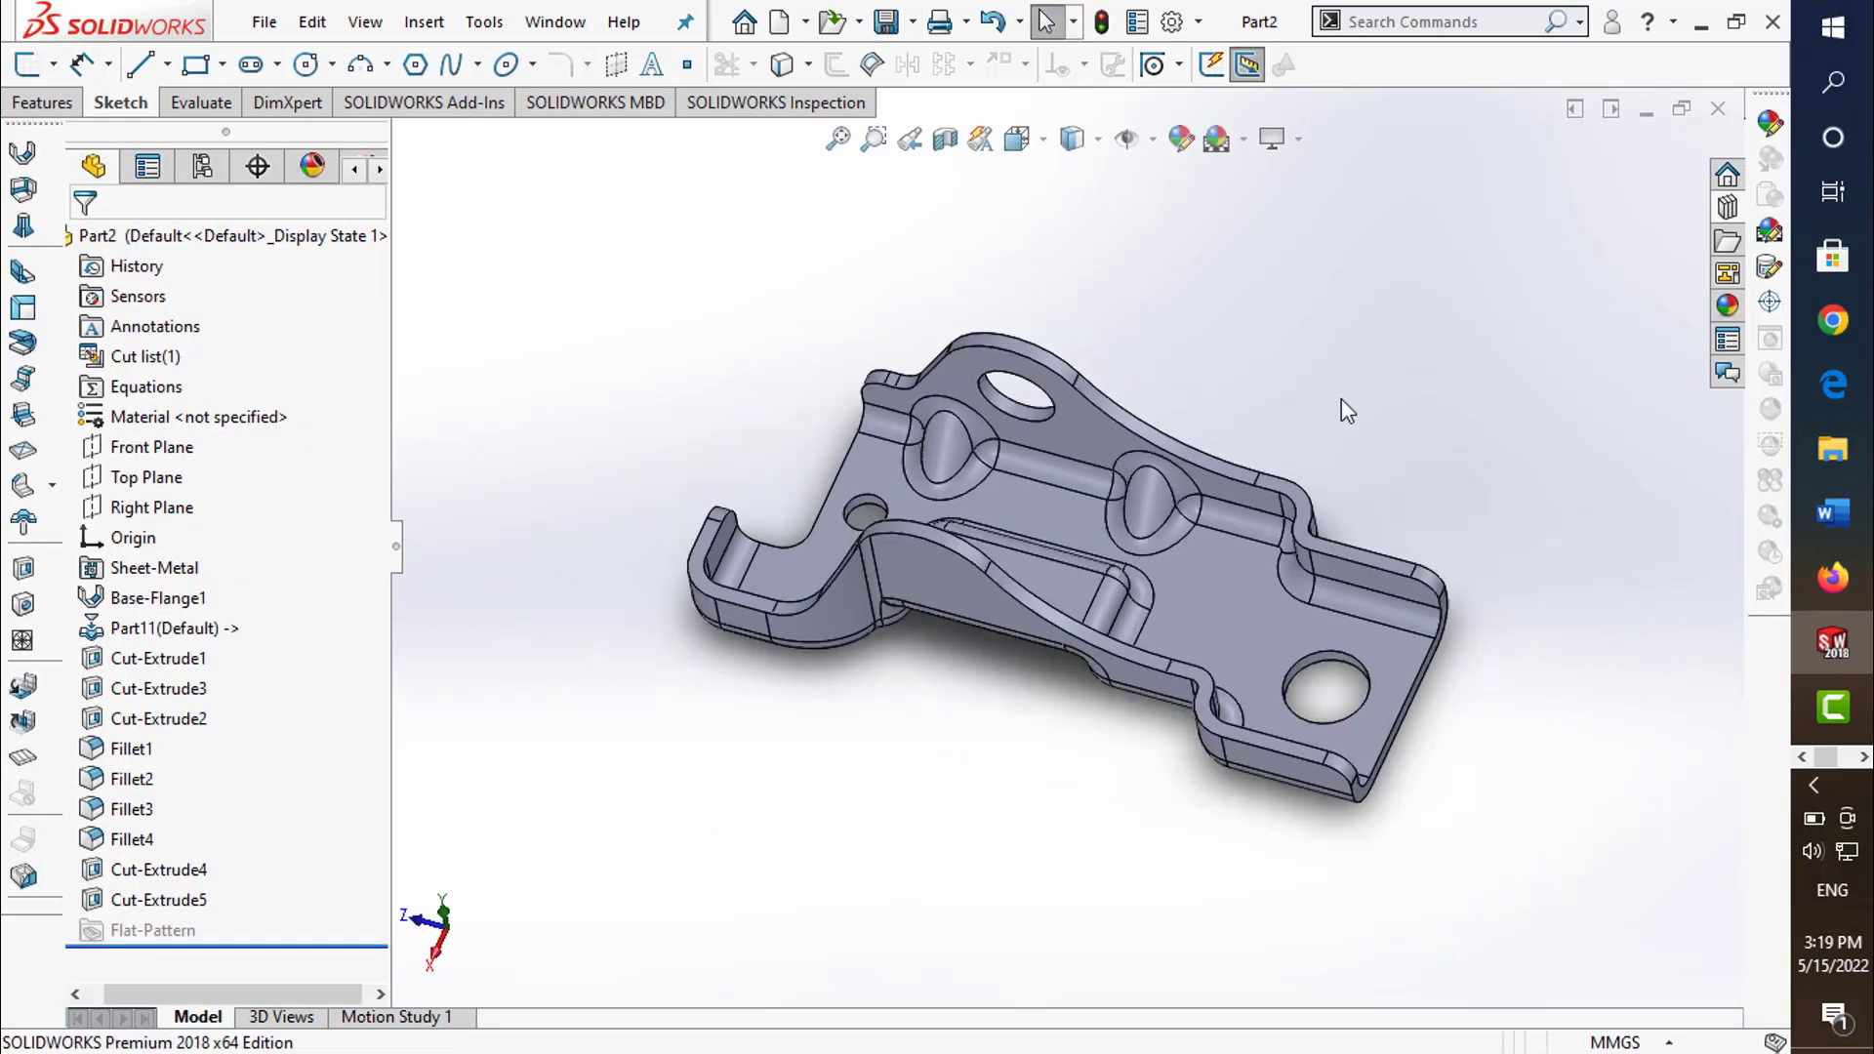
mouse_move(1342, 402)
middle_down()
mouse_move(936, 513)
mouse_move(1380, 230)
mouse_move(962, 536)
mouse_move(981, 535)
middle_up()
scroll(981, 535, down, 3)
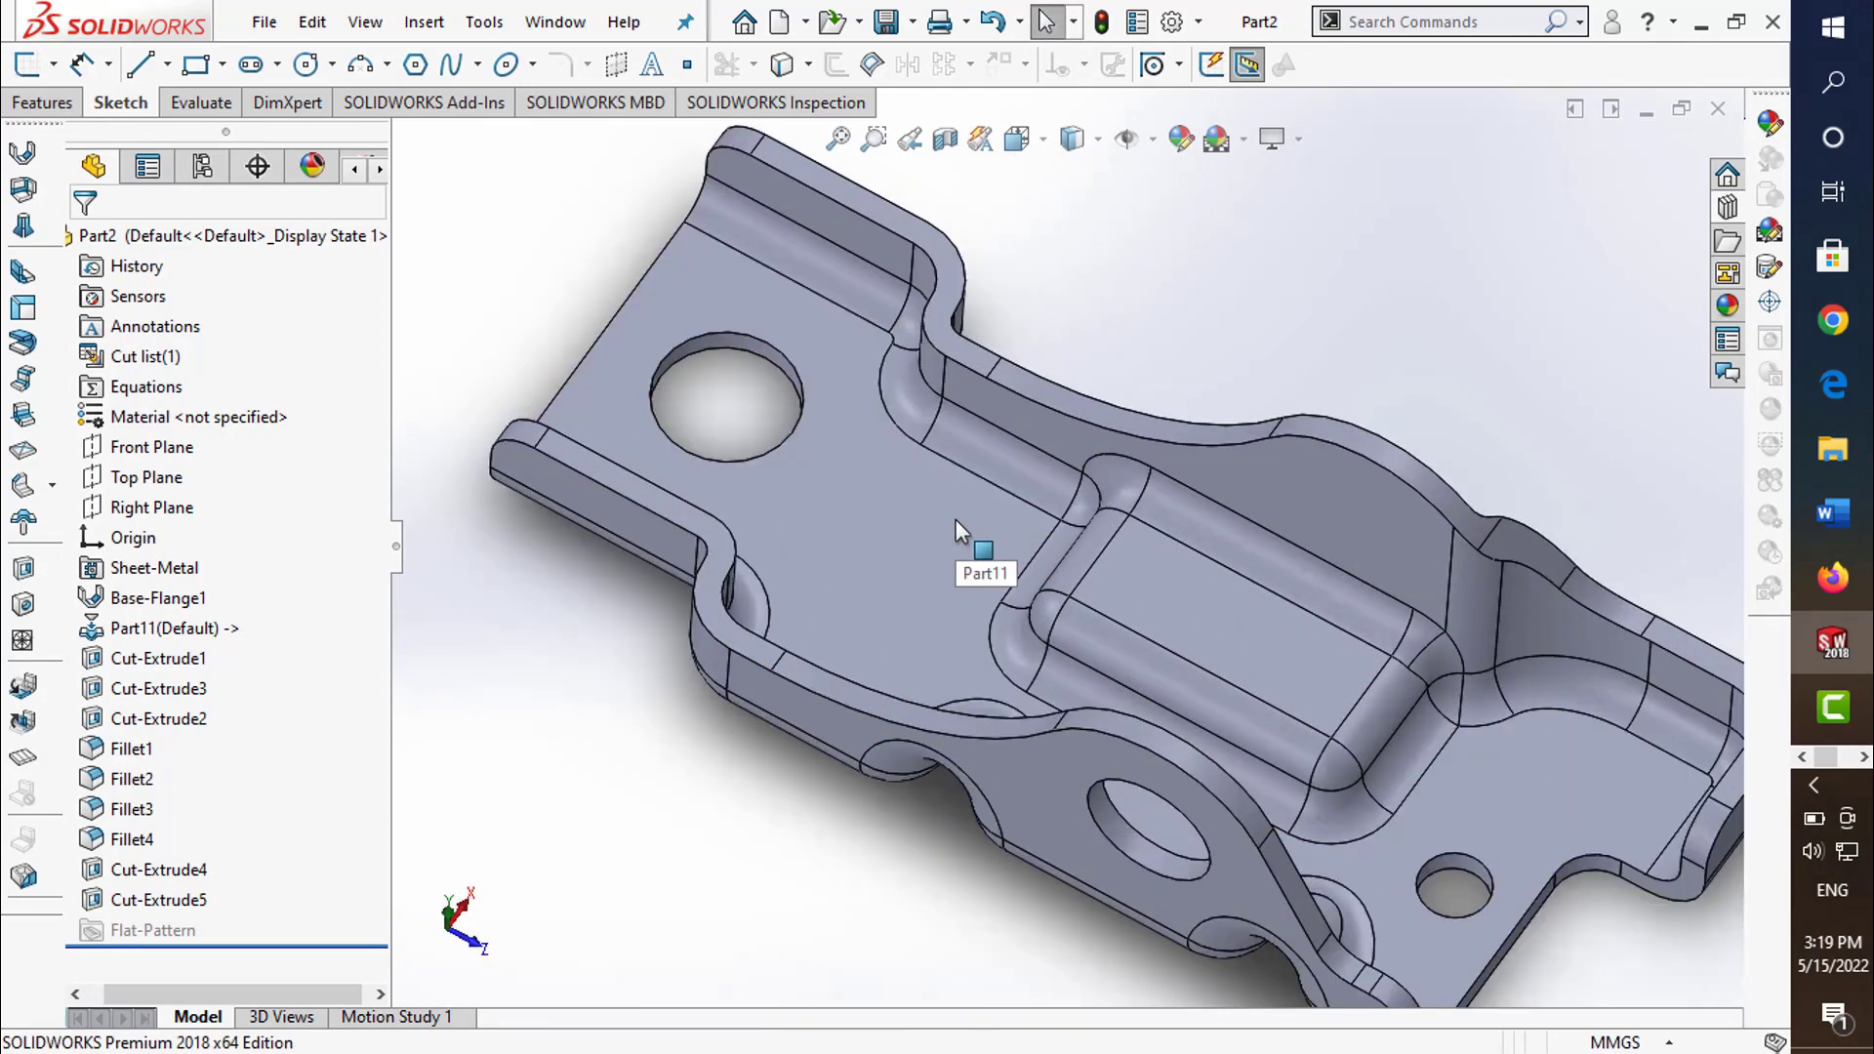
scroll(957, 520, down, 2)
scroll(1123, 325, up, 3)
scroll(1123, 325, up, 2)
scroll(1338, 316, up, 2)
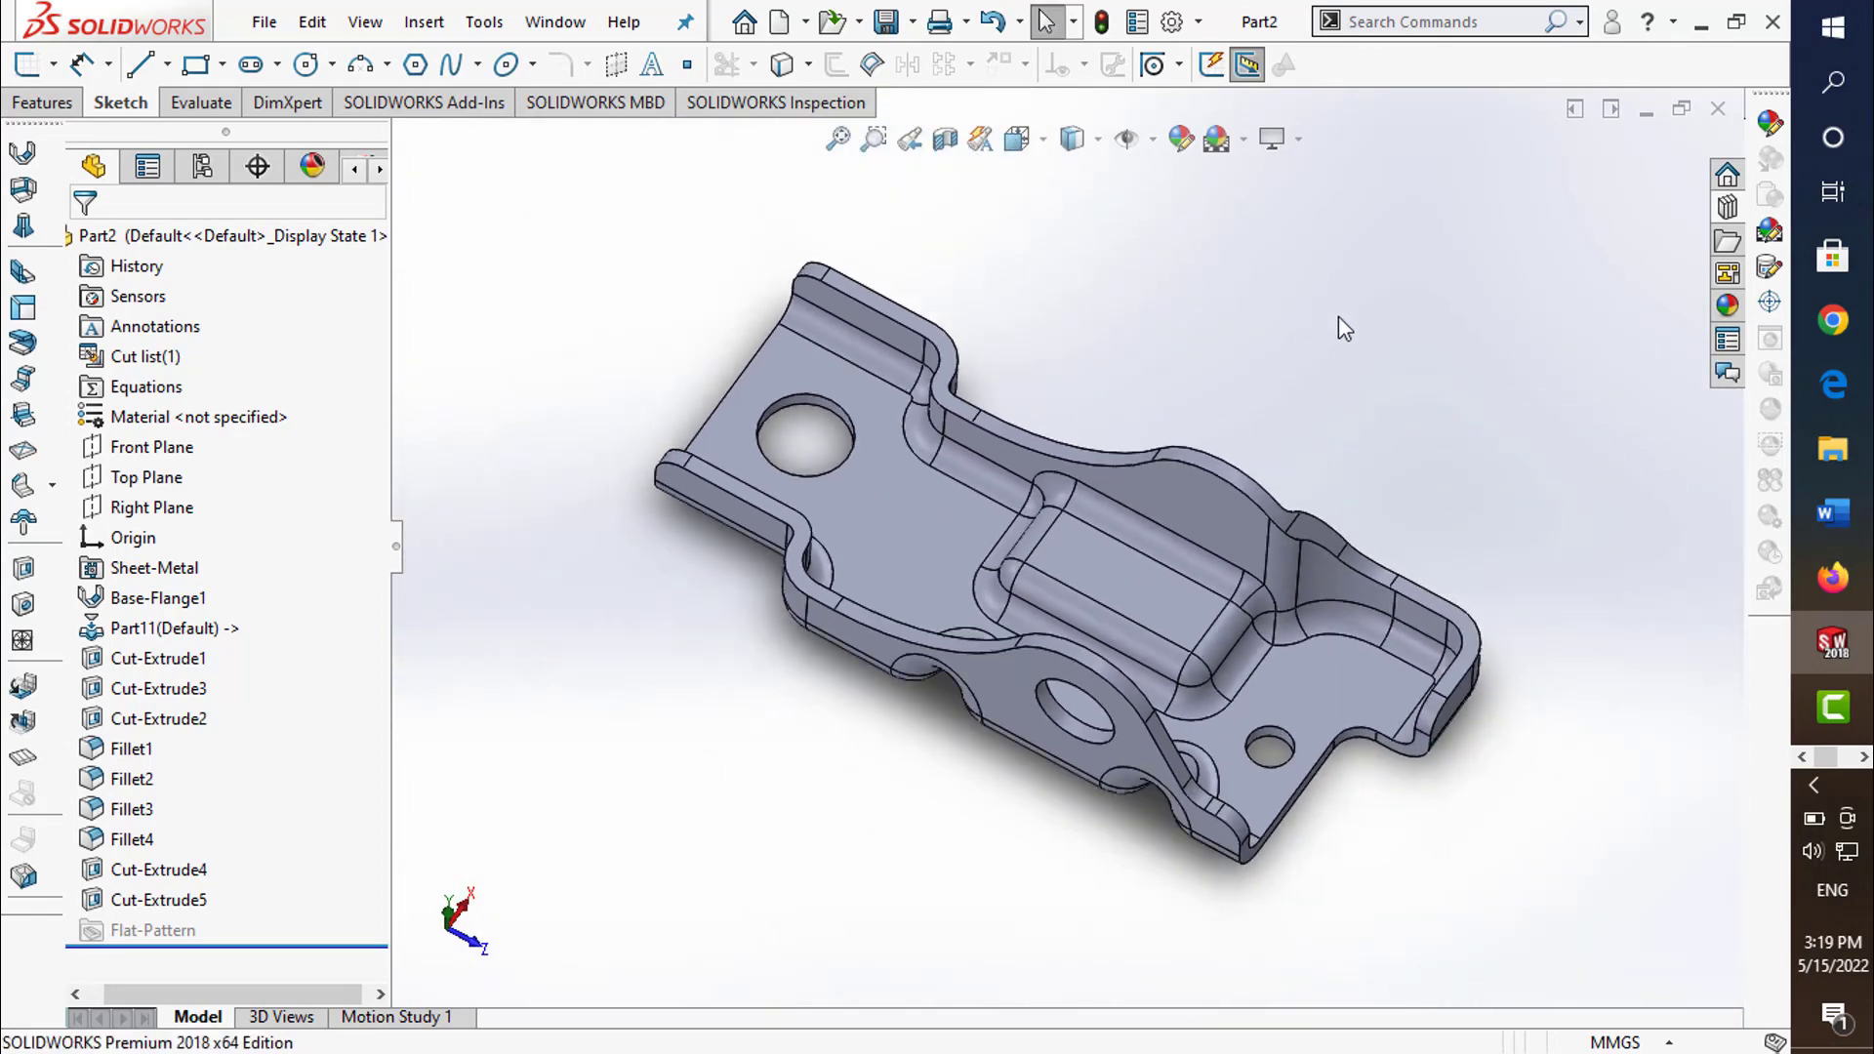